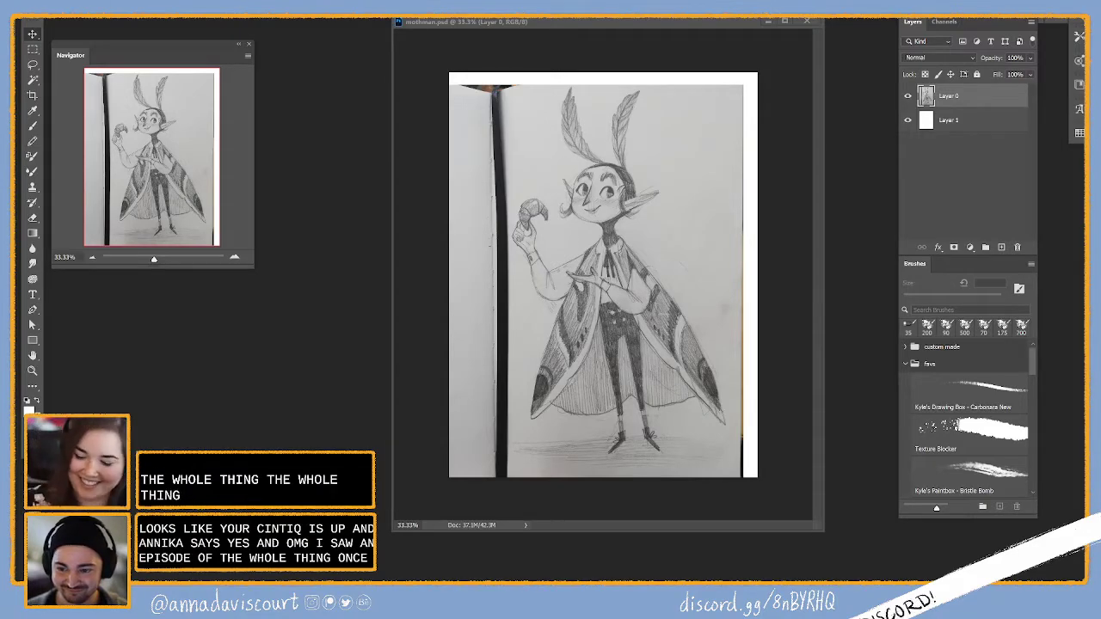
Add a Levels adjustment above the sketch with input values 61, 0.84 and 204 to strengthen the pencil lines
click(969, 247)
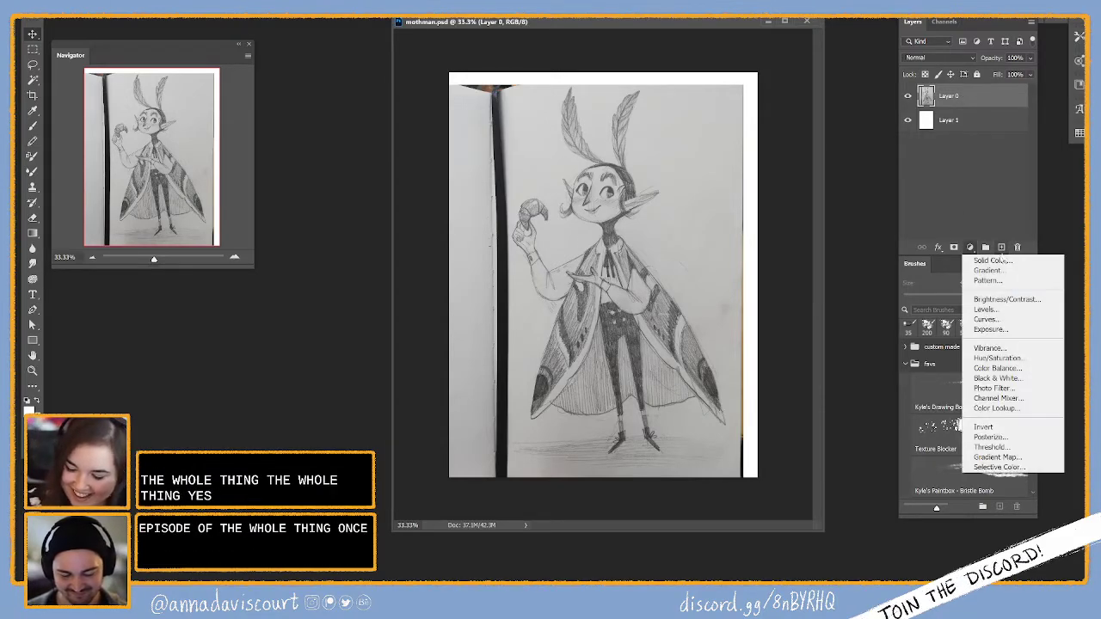
click(984, 309)
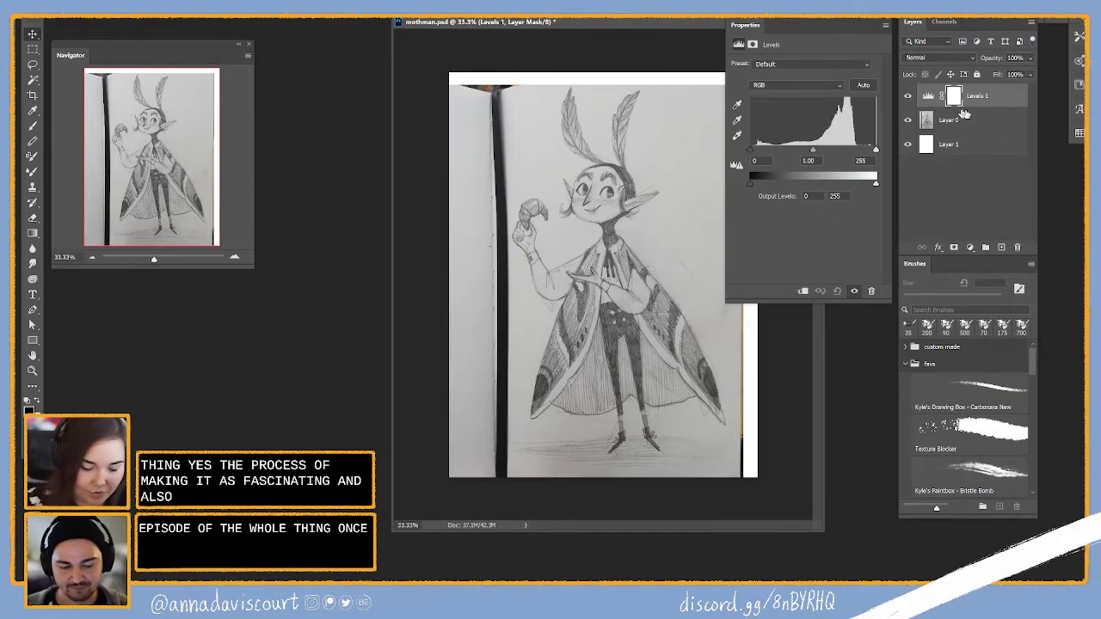
drag(815, 154, 778, 157)
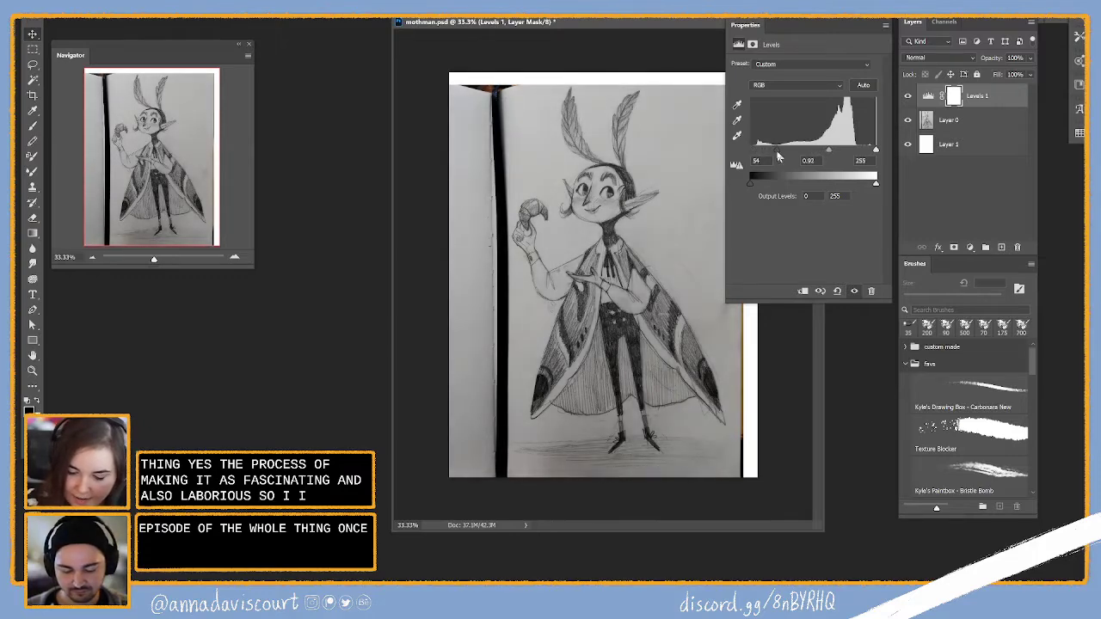
drag(873, 151, 847, 153)
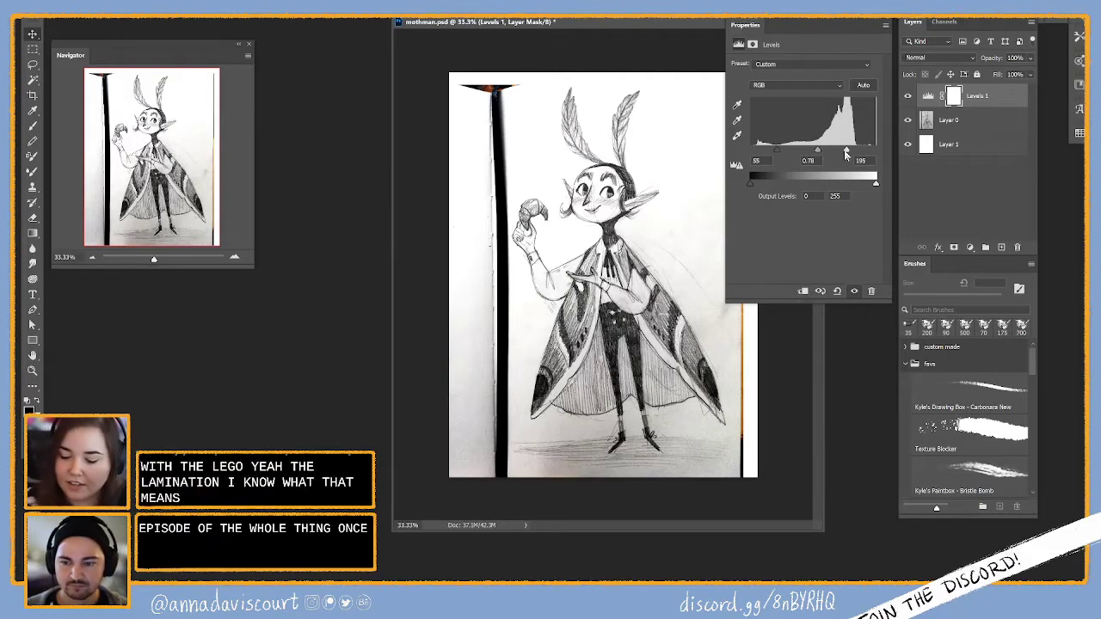
drag(851, 155, 828, 155)
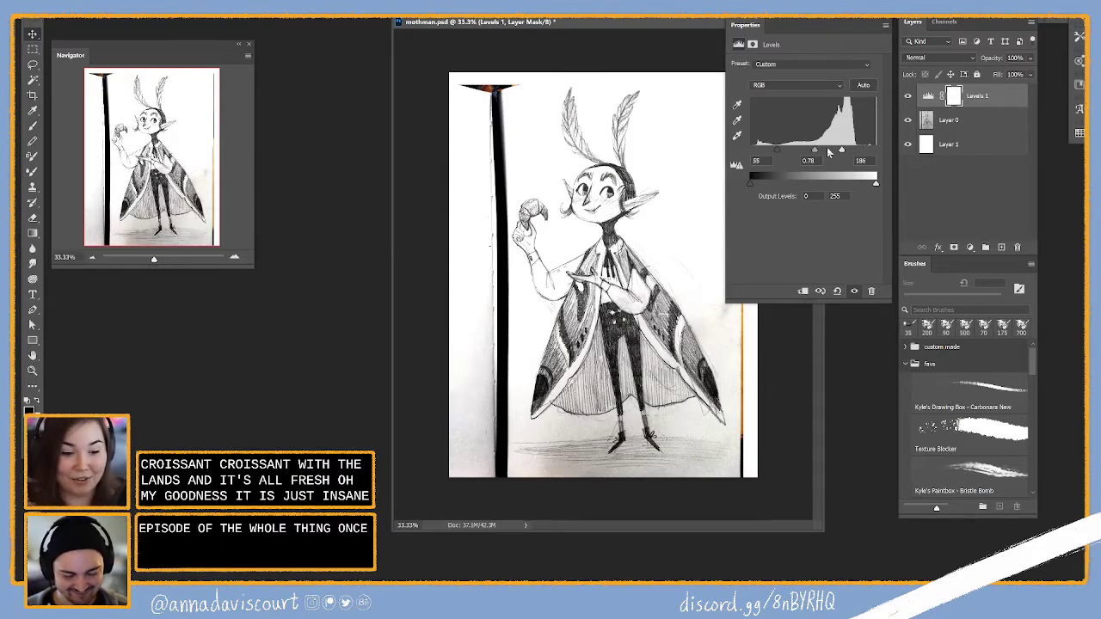
drag(841, 153, 821, 154)
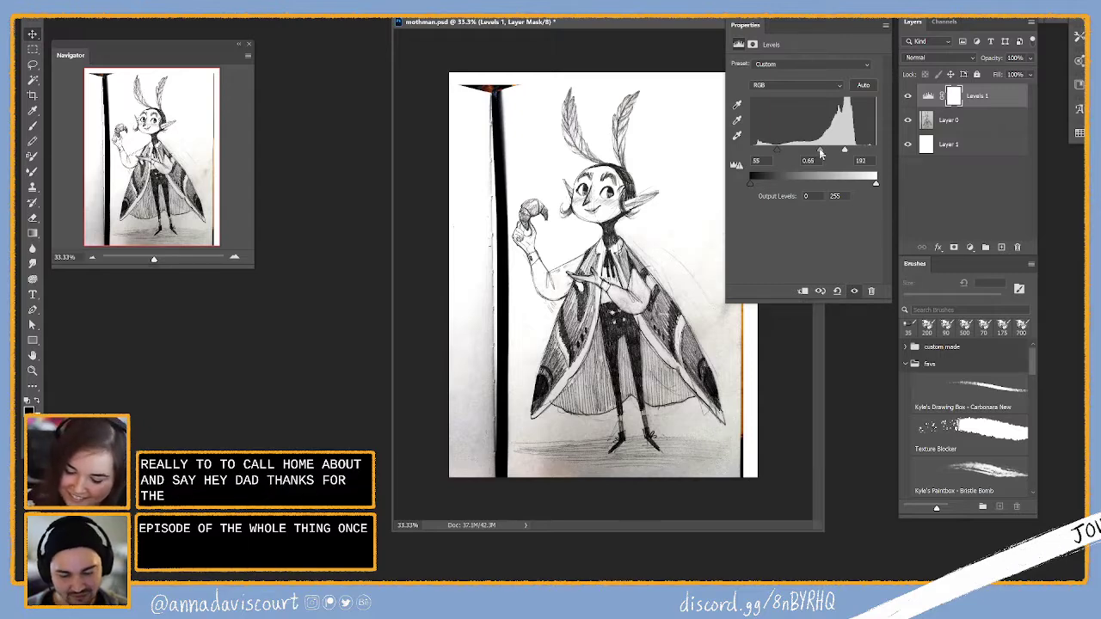
drag(819, 153, 851, 152)
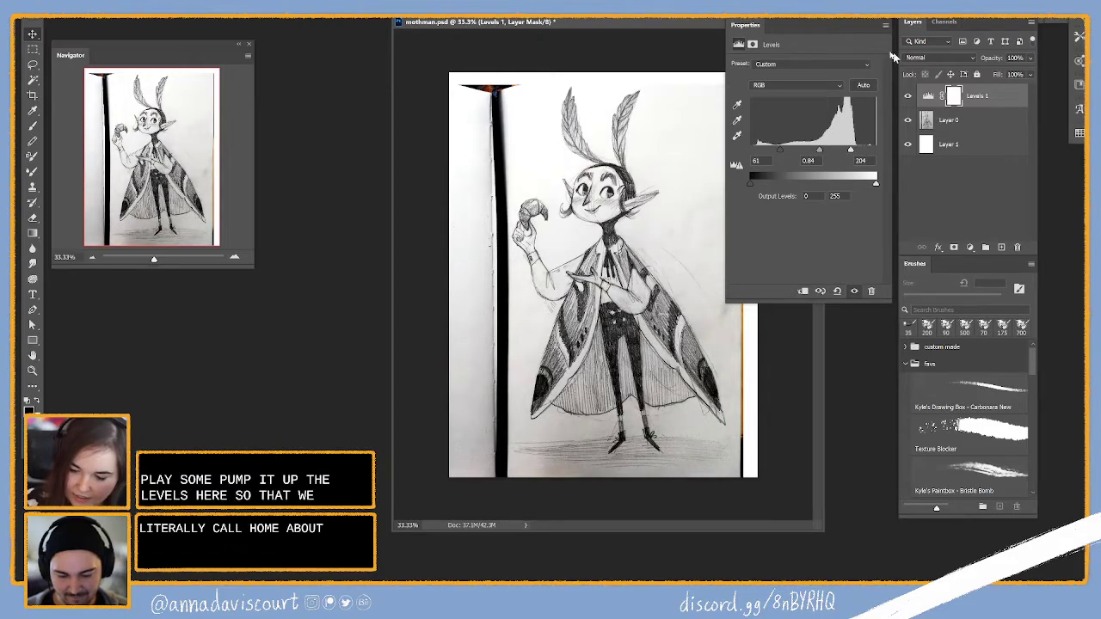
click(890, 19)
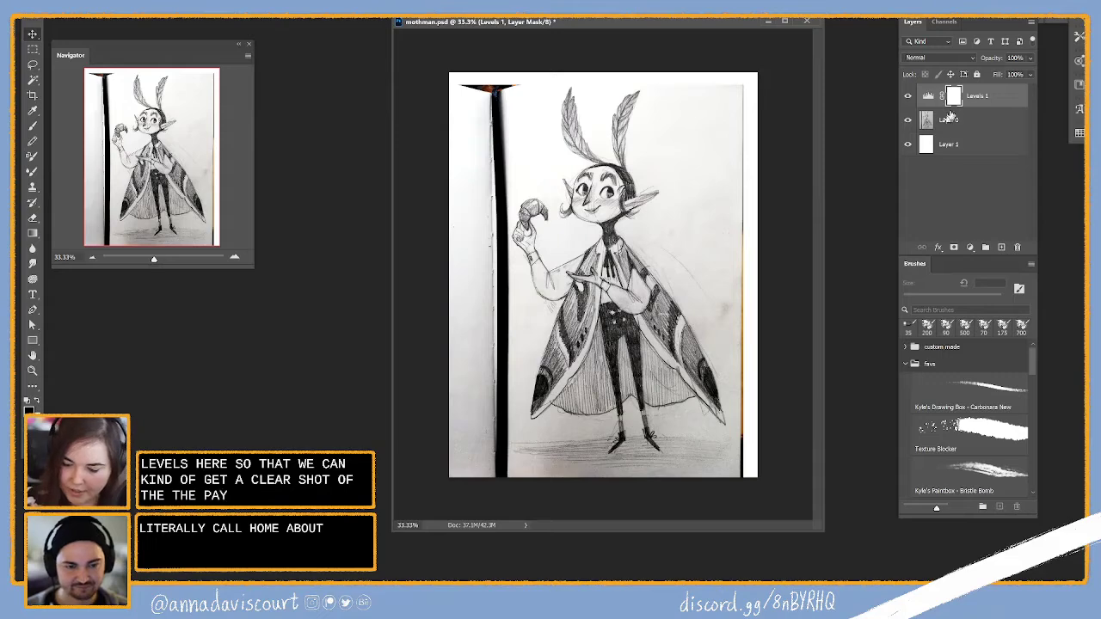
Compare the sketch with and without the Levels adjustment, and merge the adjustment into the sketch layer
click(970, 125)
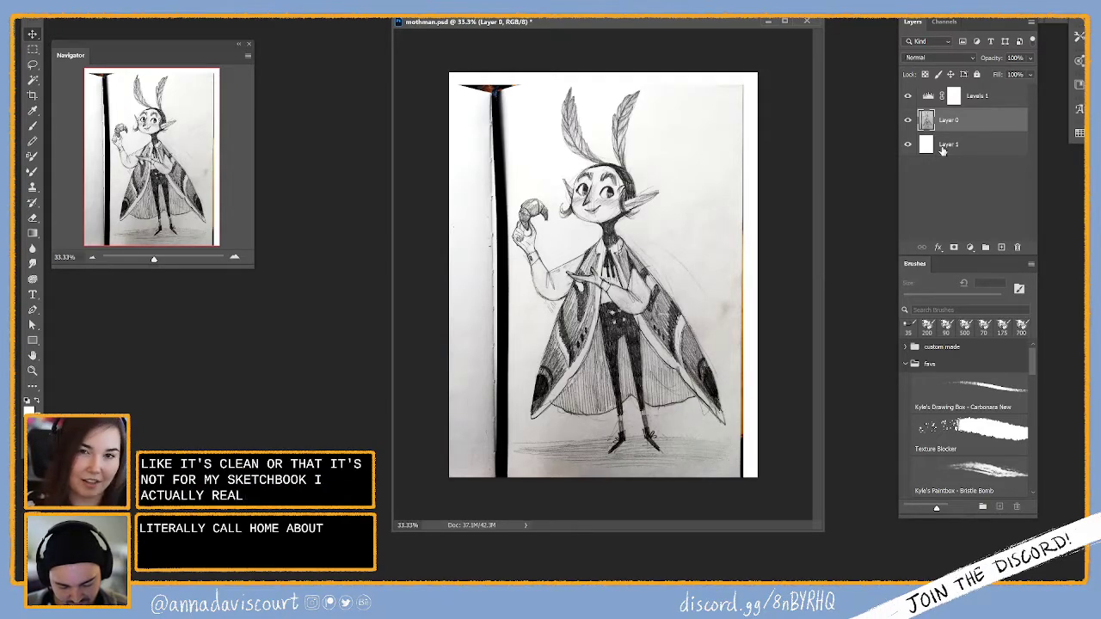
click(1007, 103)
click(908, 96)
click(908, 96)
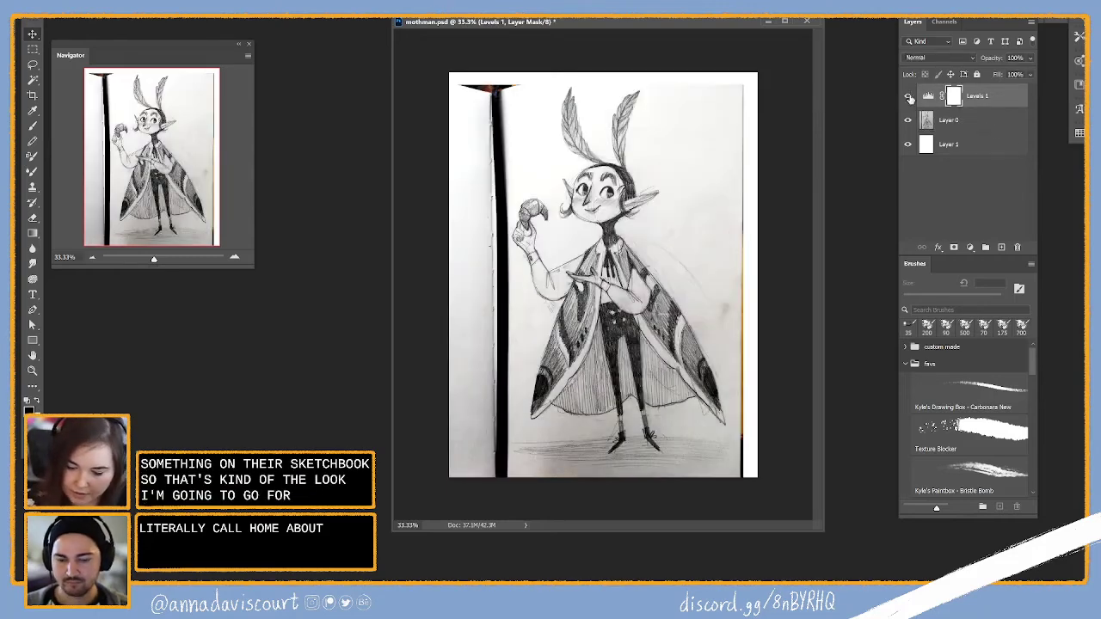
key(ctrl+e)
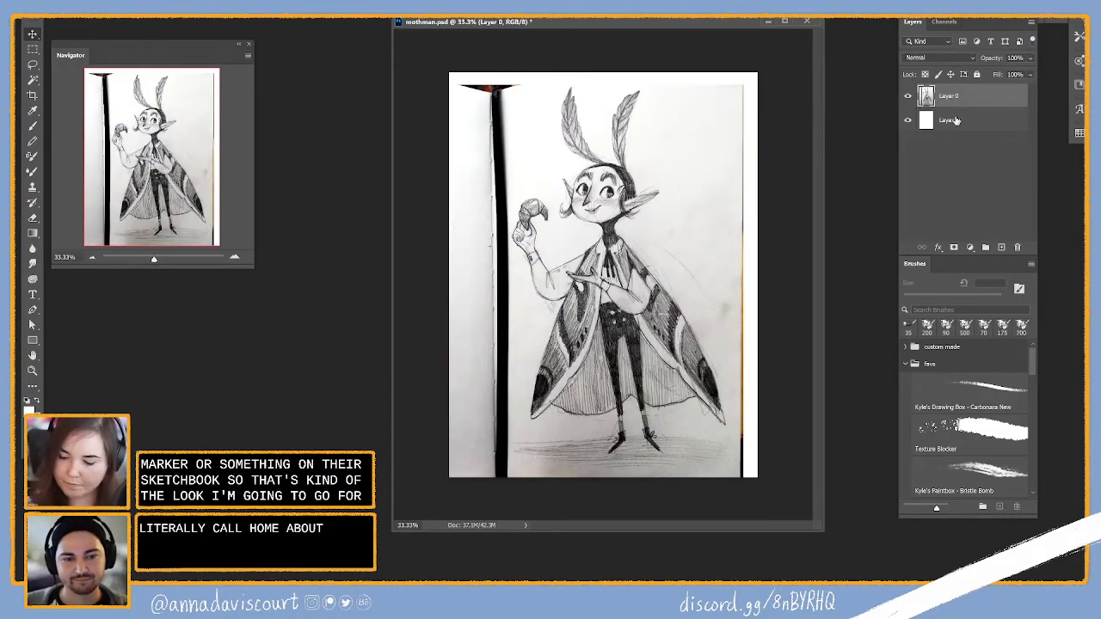
Add a new layer above the sketch and try out the Texture Blocker brush with a white stroke beside the figure
click(1001, 248)
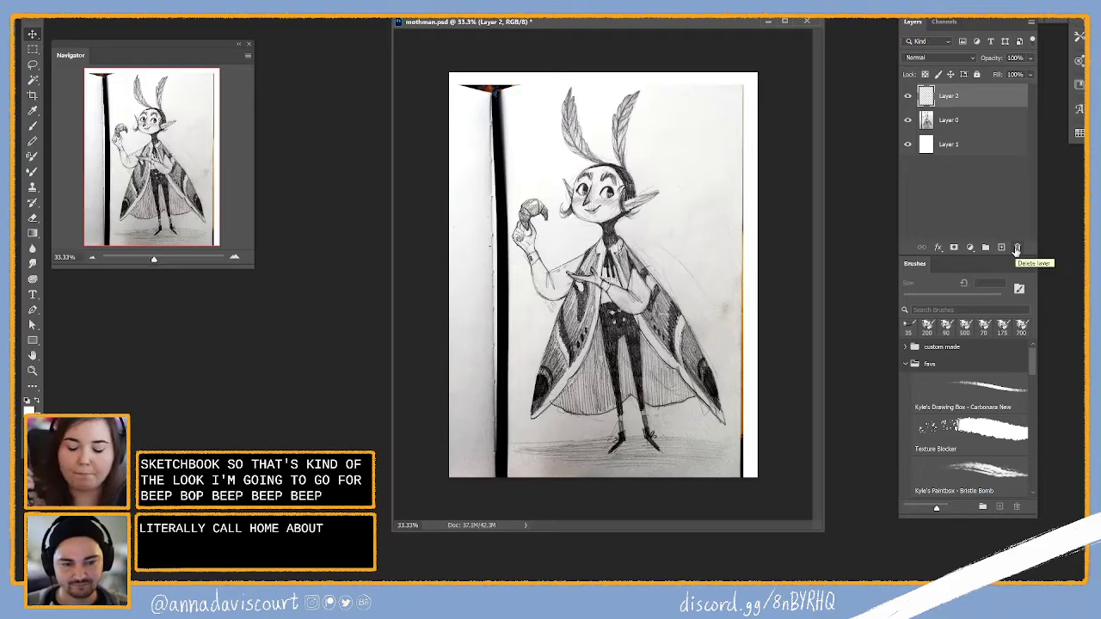
click(994, 429)
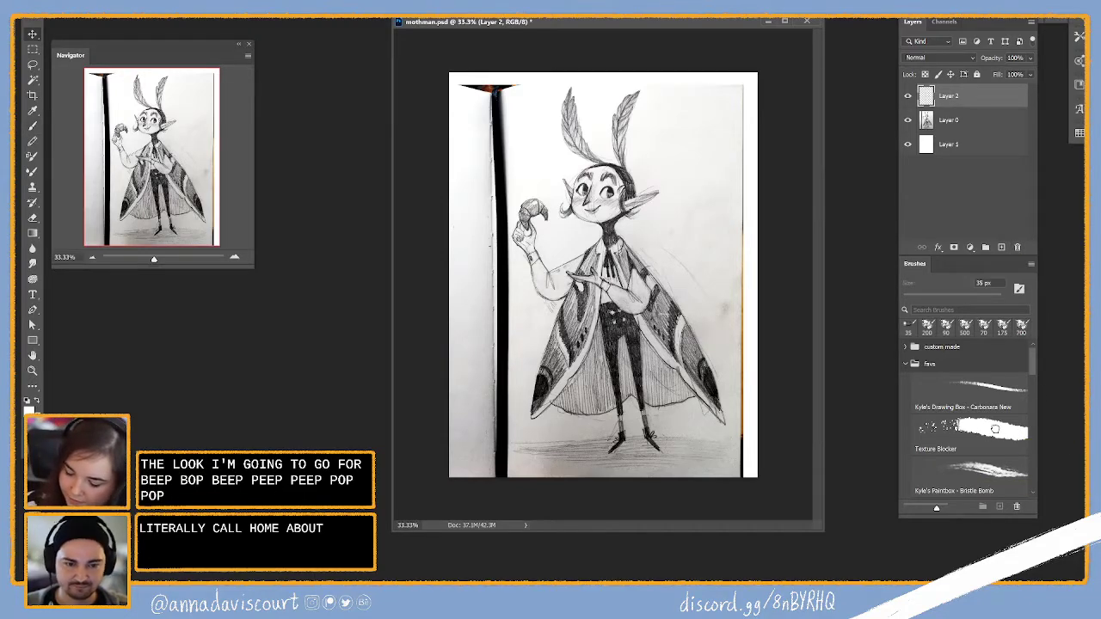
click(995, 429)
mouse_move(673, 233)
mouse_down()
mouse_move(696, 256)
mouse_move(731, 207)
mouse_up()
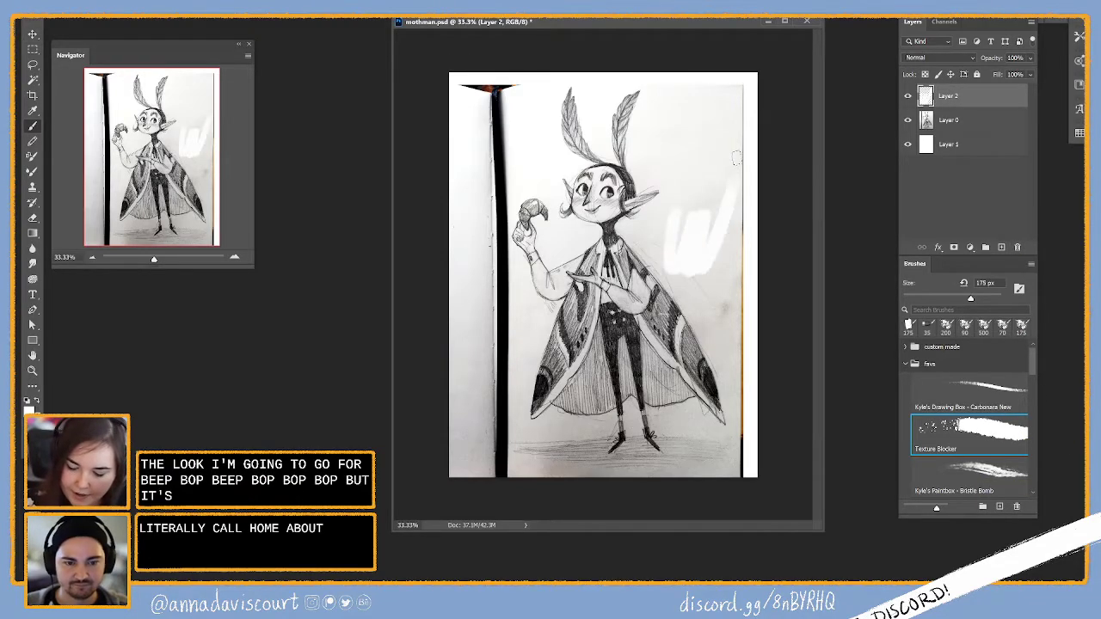
key(ctrl+z)
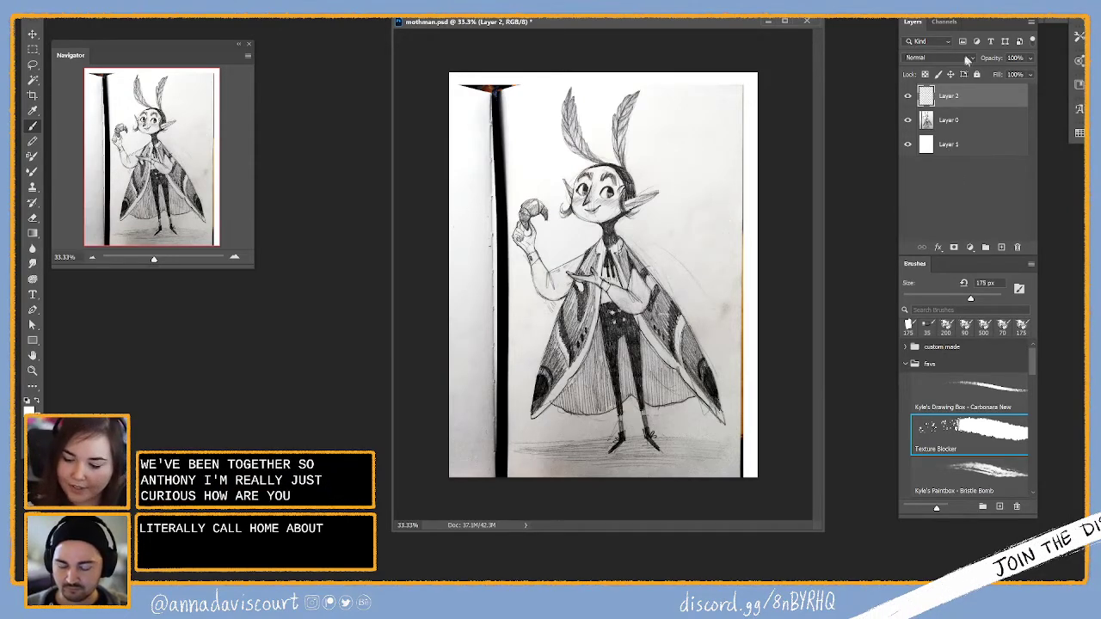
Set the new layer to Multiply and paint the cape's wing on the image's right side in light pink (#ed9191)
click(939, 58)
click(959, 102)
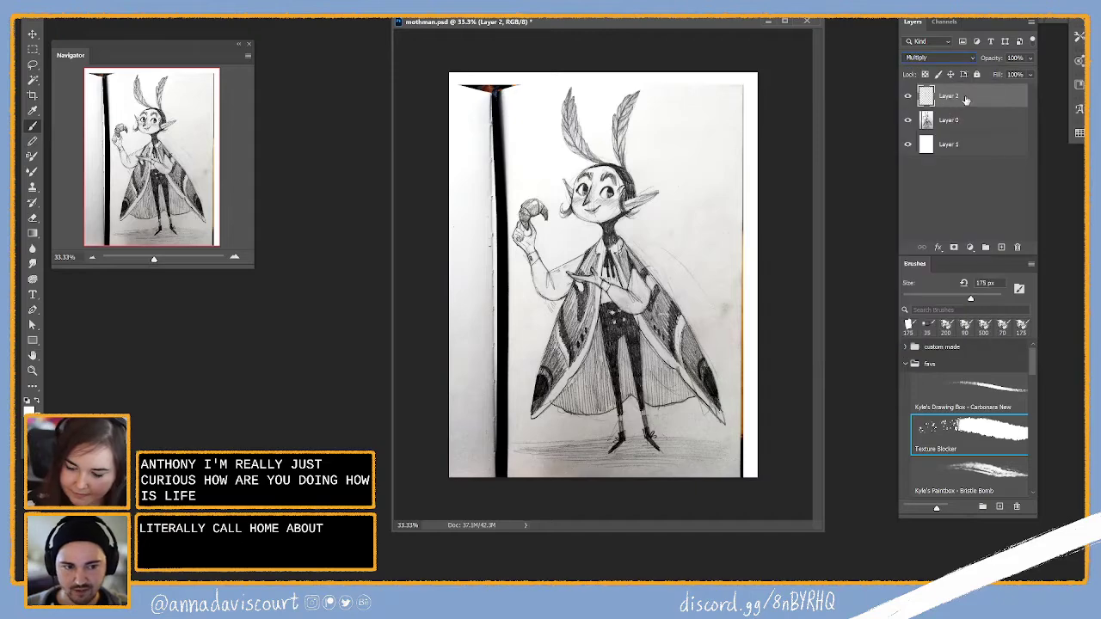
click(34, 400)
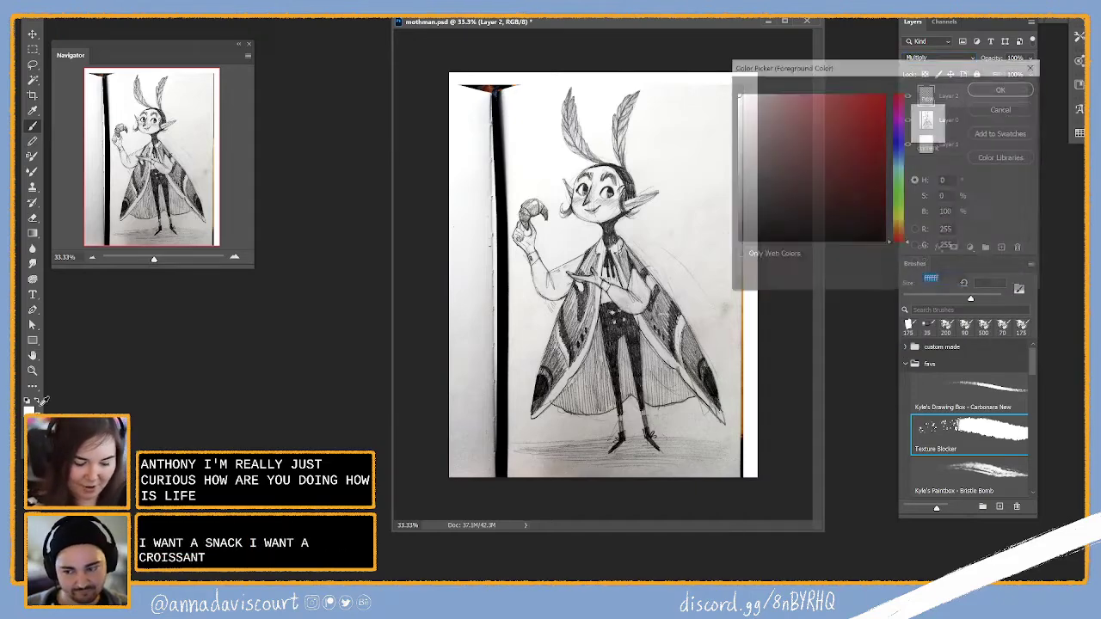
click(792, 103)
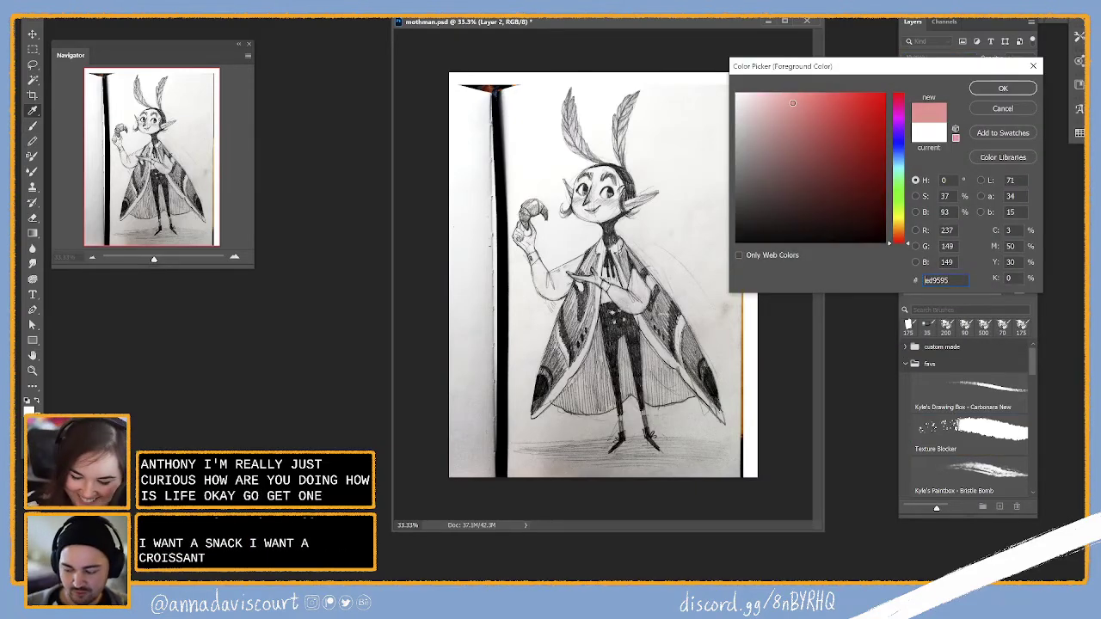
click(1004, 89)
drag(649, 288, 662, 331)
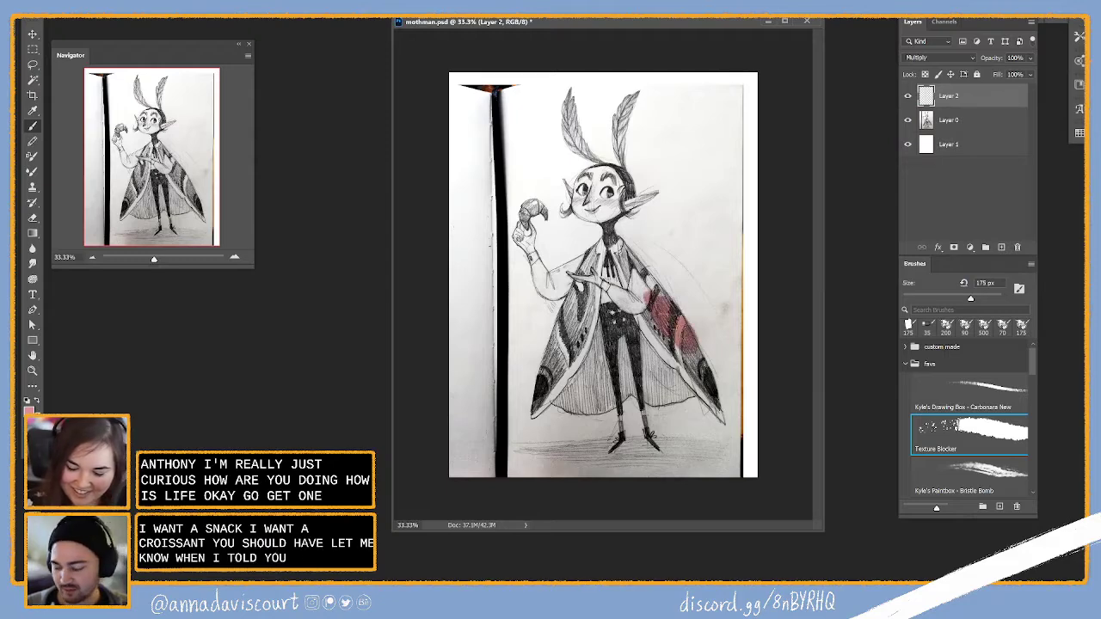
drag(646, 312, 684, 365)
mouse_move(729, 196)
mouse_down()
mouse_move(701, 242)
mouse_move(731, 225)
mouse_up()
key(ctrl+z)
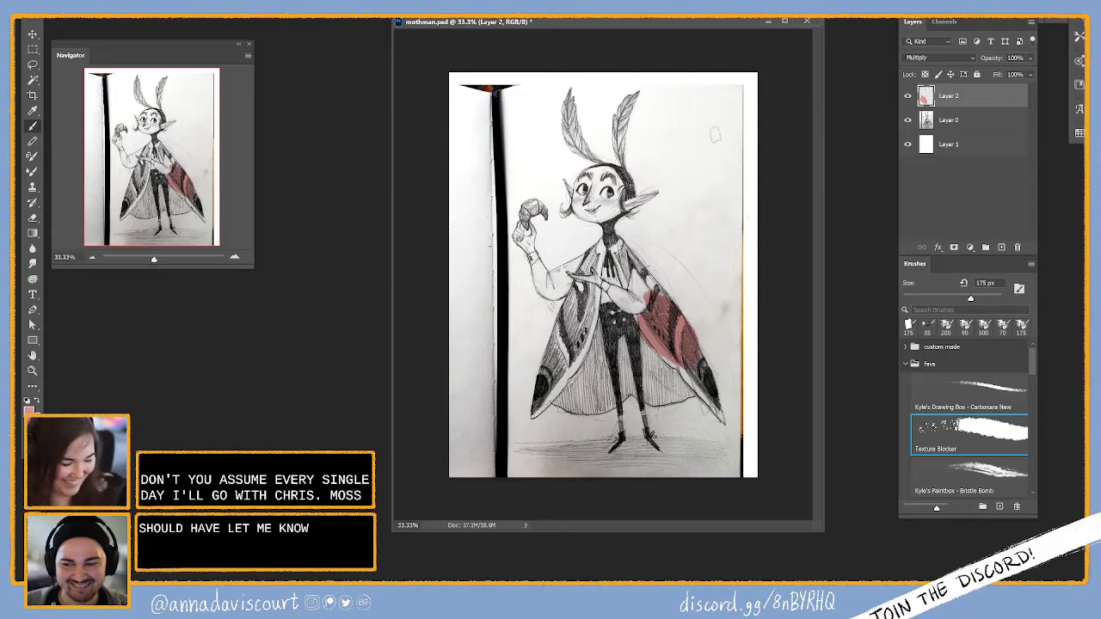
Reduce the brush to 150 px and paint a peach (#fcad8d) patch along the outer edge of the pink wing
key(bracketleft)
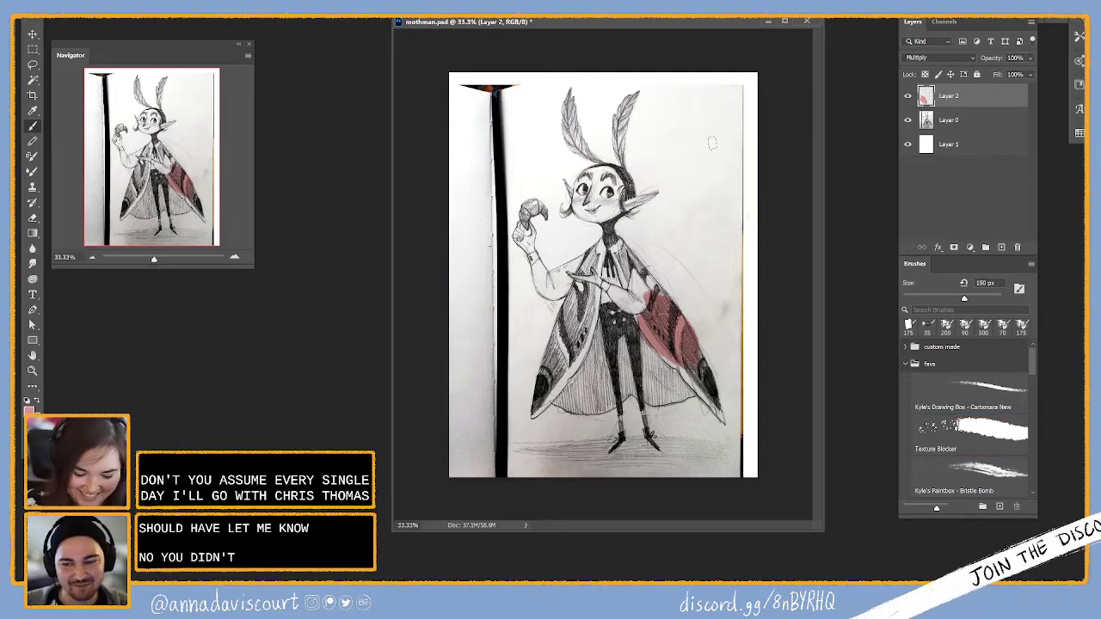
key(alt+shift+c)
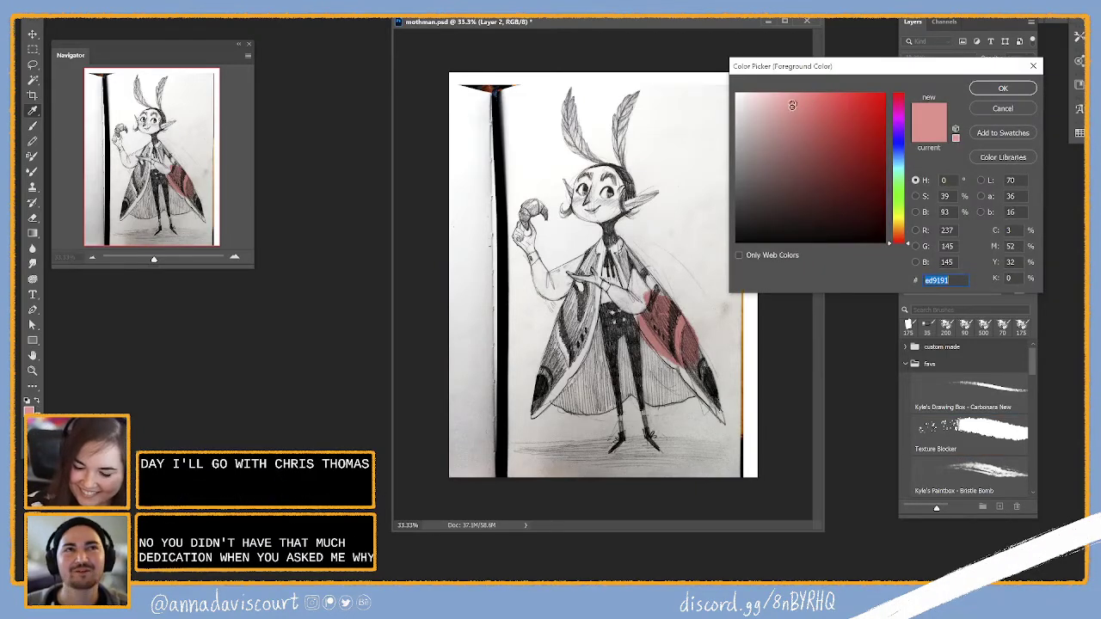
drag(792, 104, 801, 95)
click(902, 233)
drag(903, 234, 901, 240)
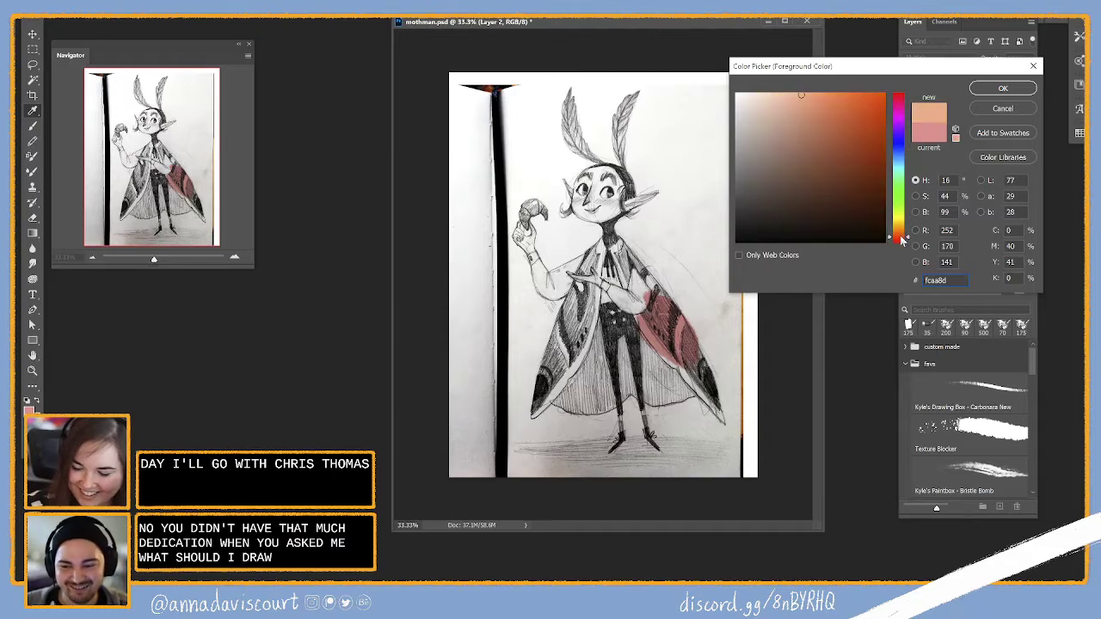
click(992, 91)
mouse_move(662, 283)
mouse_down()
mouse_move(688, 327)
mouse_move(709, 318)
mouse_move(699, 281)
mouse_up()
Shift the brush colour to pale yellow (#fcd48d) and paint a patch just above the peach one
click(27, 399)
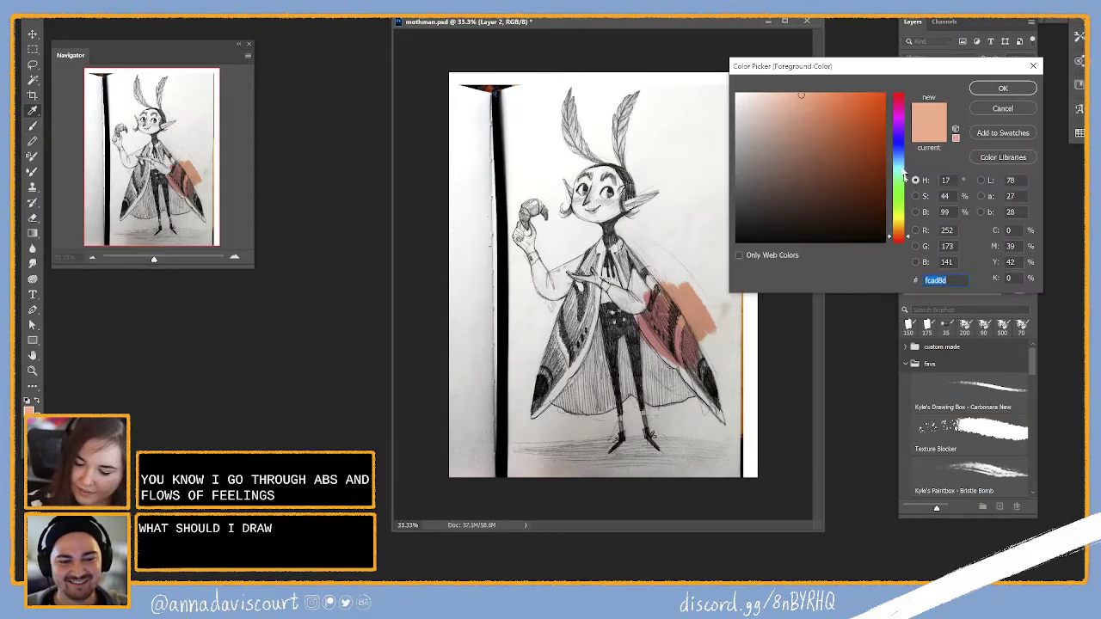
click(899, 227)
click(1003, 88)
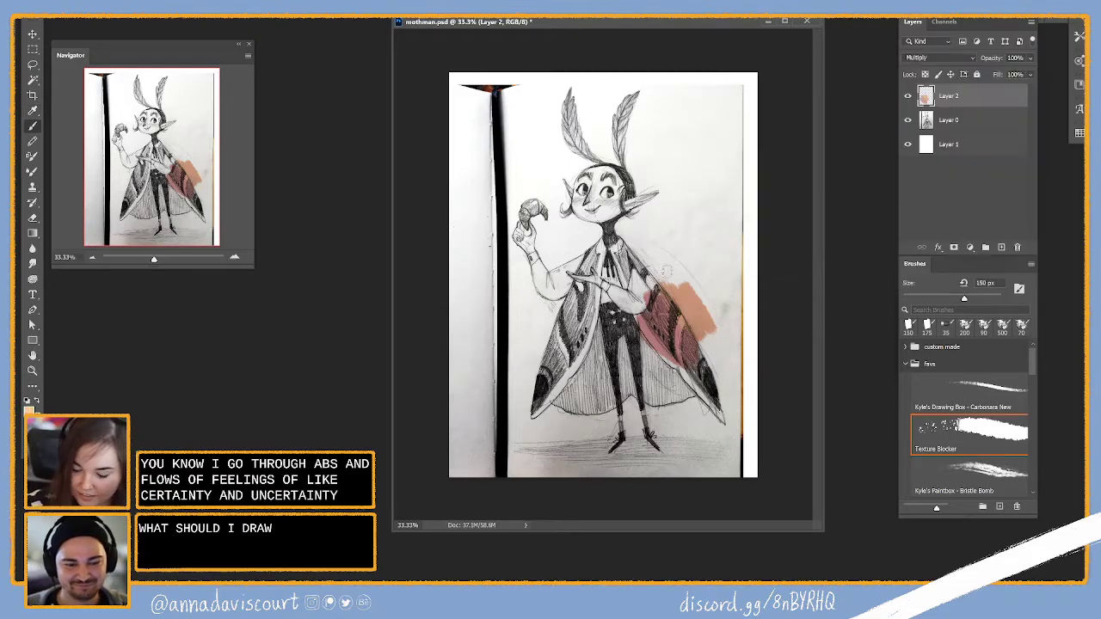
mouse_move(666, 273)
mouse_down()
mouse_move(726, 299)
mouse_move(696, 279)
mouse_move(721, 289)
mouse_up()
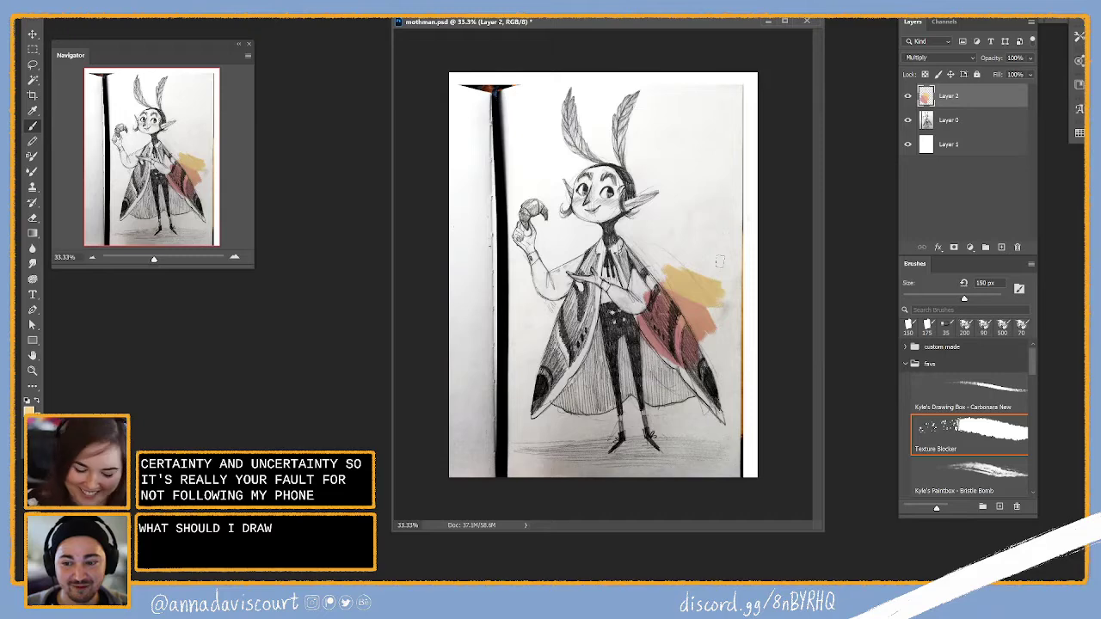
Choose a dark reddish brown and paint a patch below the peach one, overlapping the wing's lower edge
click(31, 402)
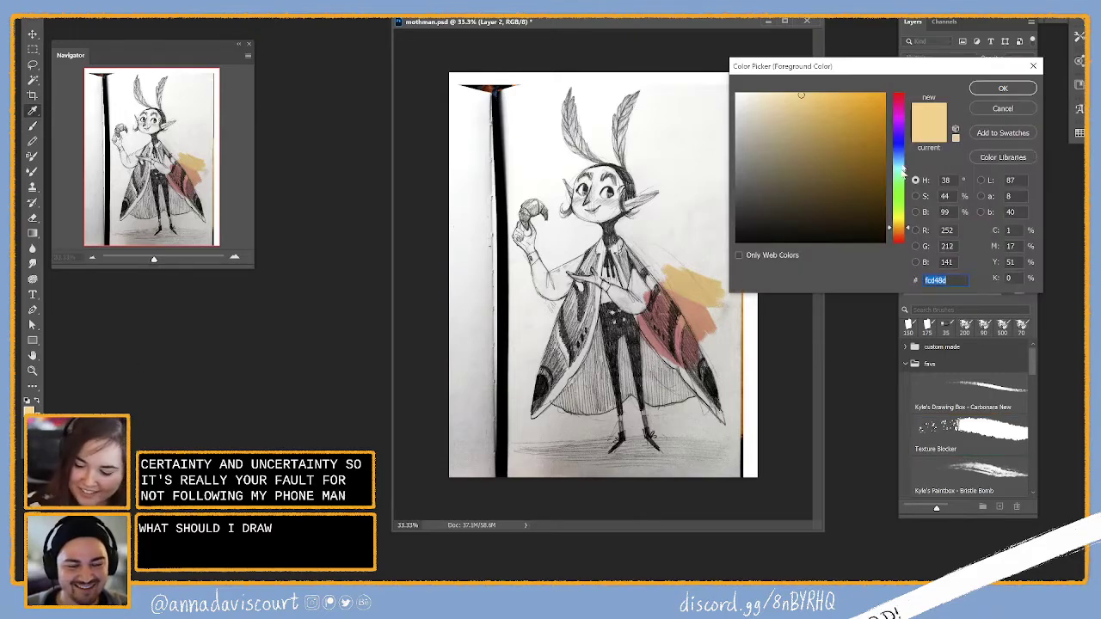
drag(898, 154, 897, 242)
click(819, 167)
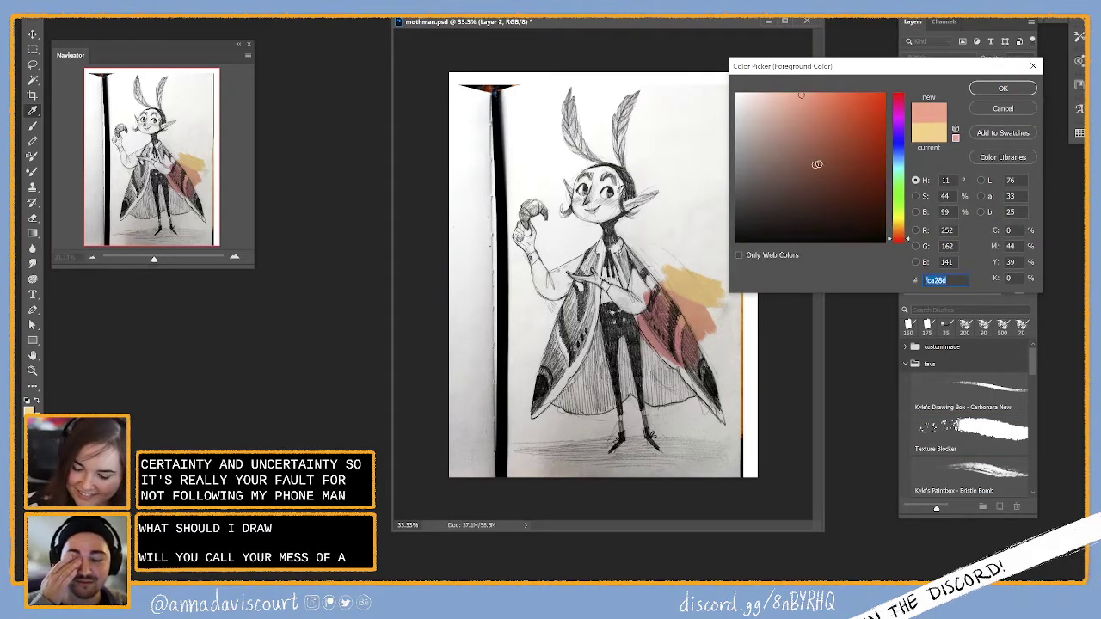
click(1004, 89)
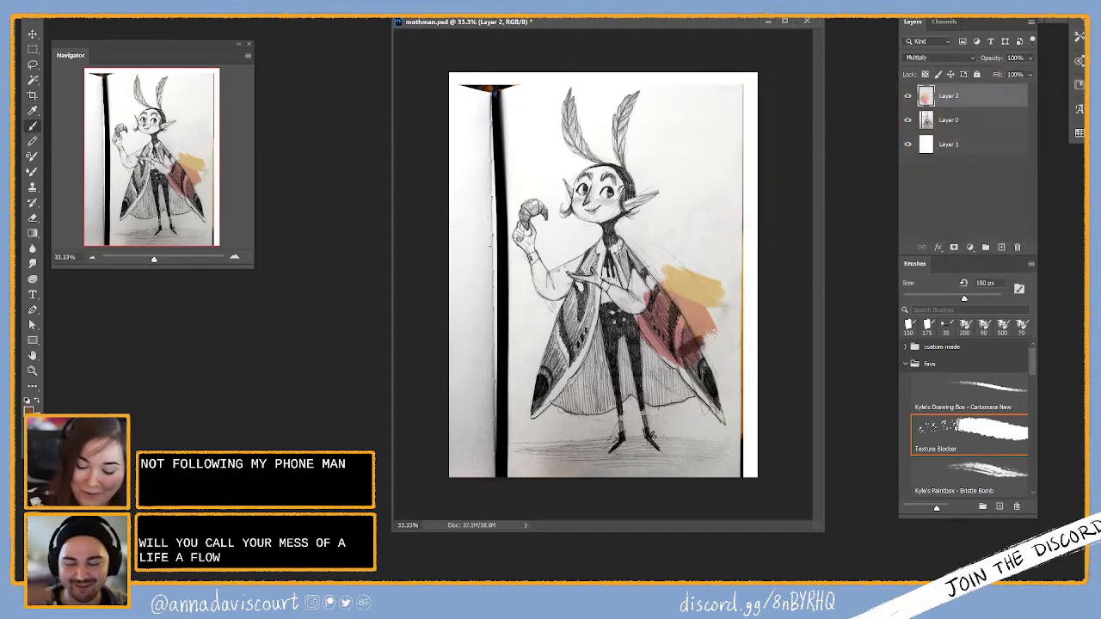
drag(726, 335, 703, 365)
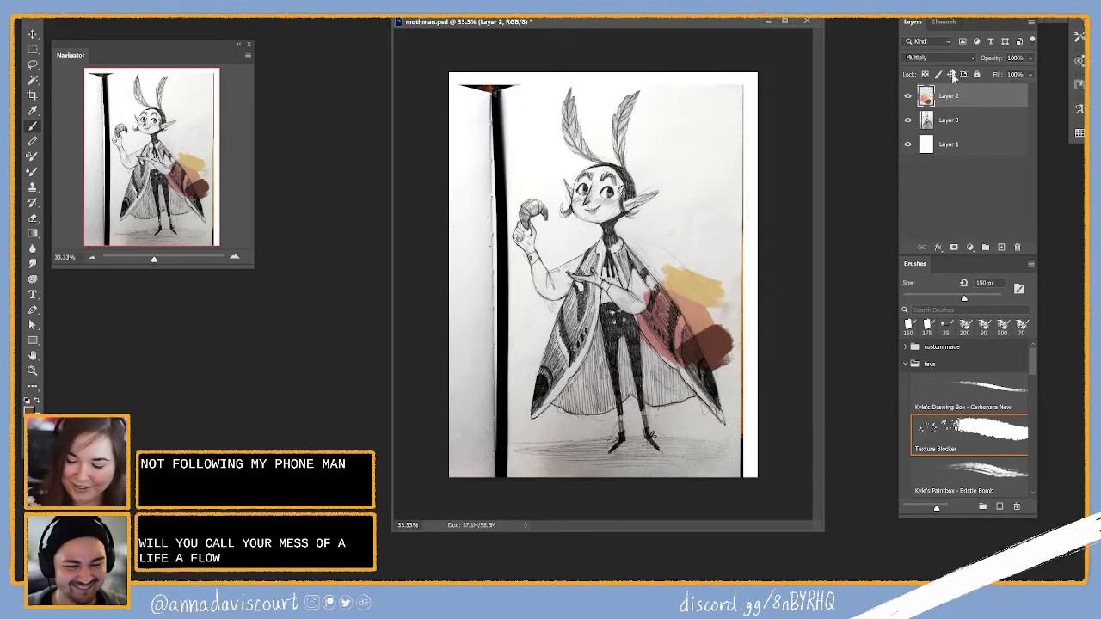
Set the colour layer's blend mode to Normal and move it beneath the sketch layer
click(937, 57)
key(Escape)
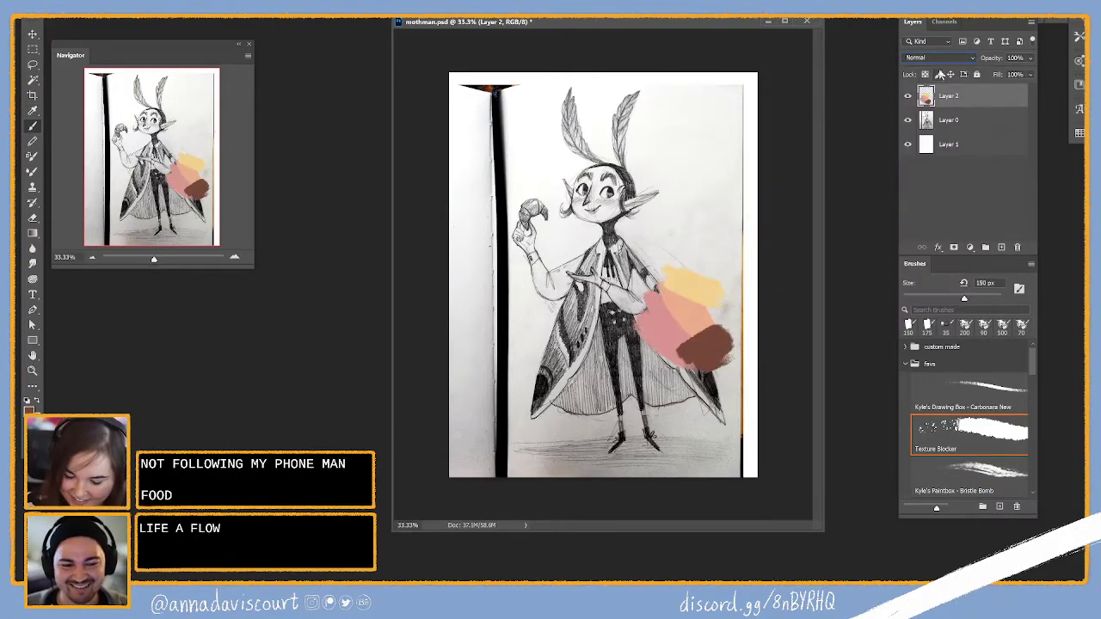
drag(949, 100, 949, 136)
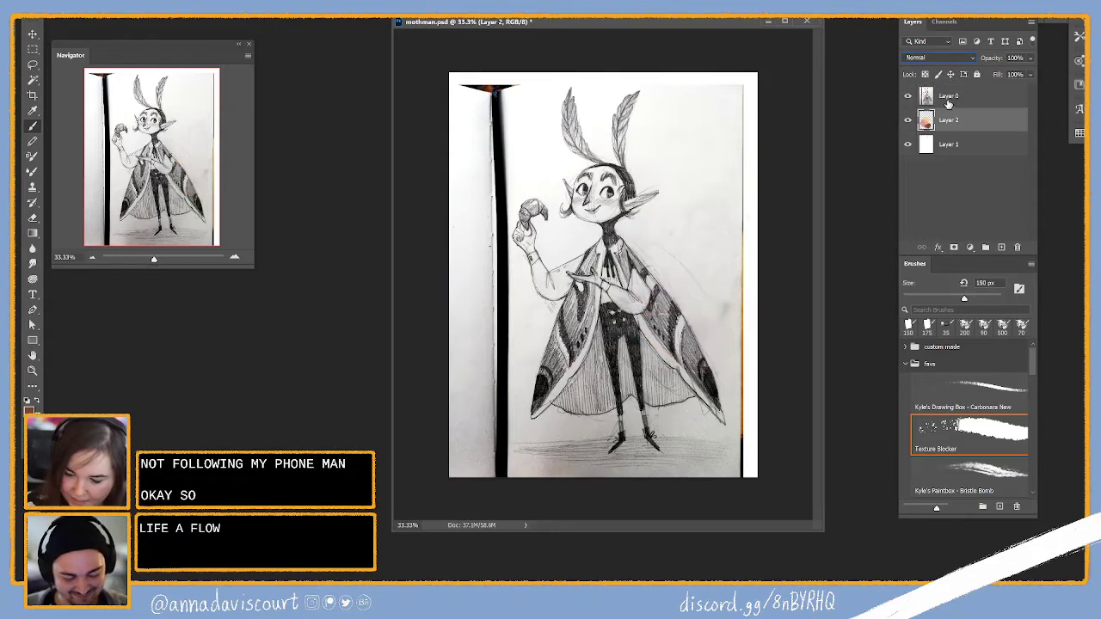
Set the sketch layer's blend mode to Multiply and make the colour layer beneath it active
click(949, 97)
click(937, 57)
scroll(938, 66, up, 3)
click(938, 101)
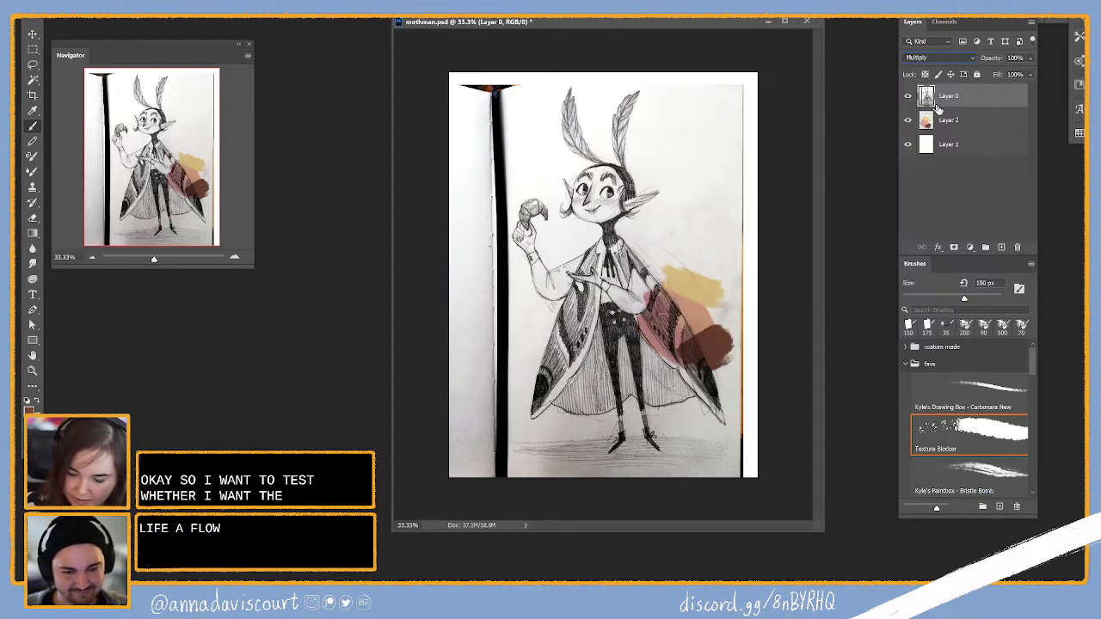
click(942, 126)
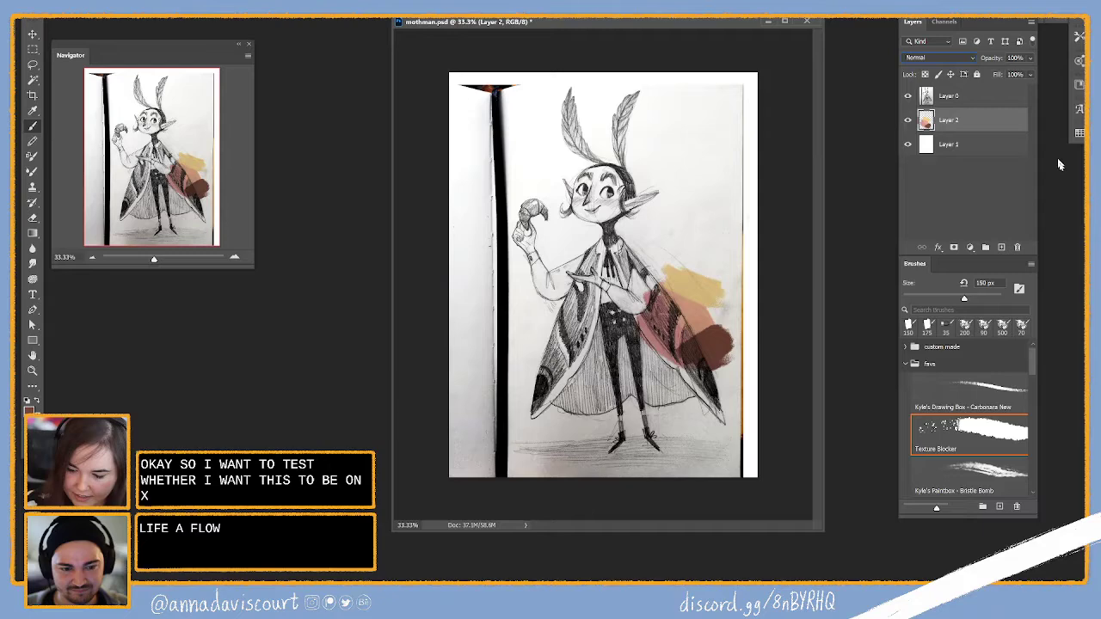
click(980, 98)
click(976, 121)
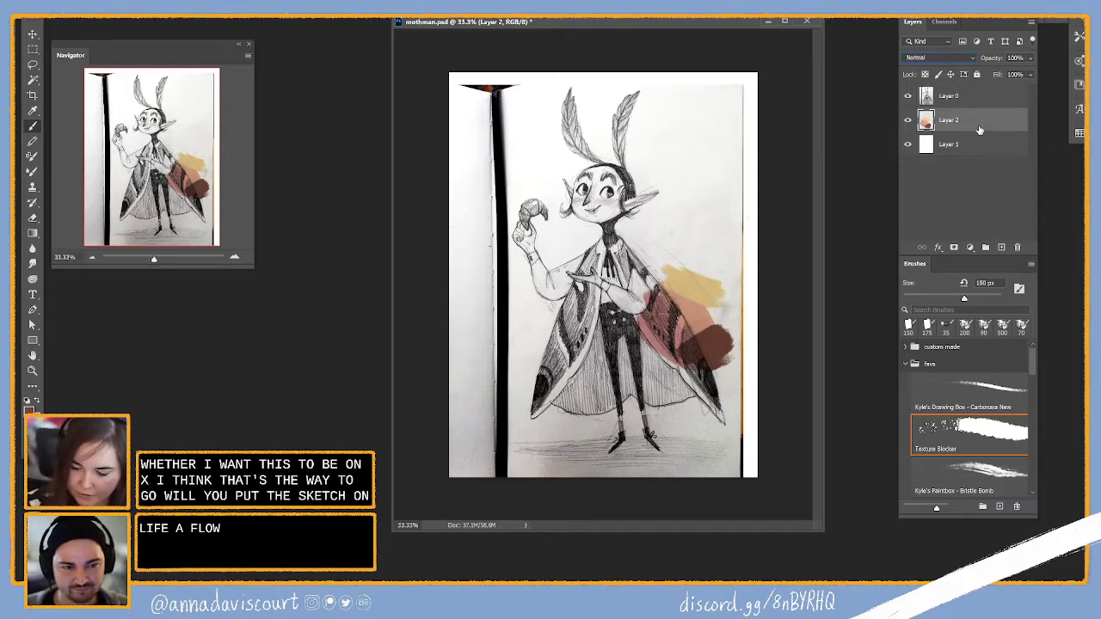
Try a reddish-brown stroke across the colour patches beneath the sketch, undo it, and toggle the sketch layer's visibility to compare
mouse_move(664, 337)
mouse_down()
mouse_move(698, 292)
mouse_move(727, 300)
mouse_up()
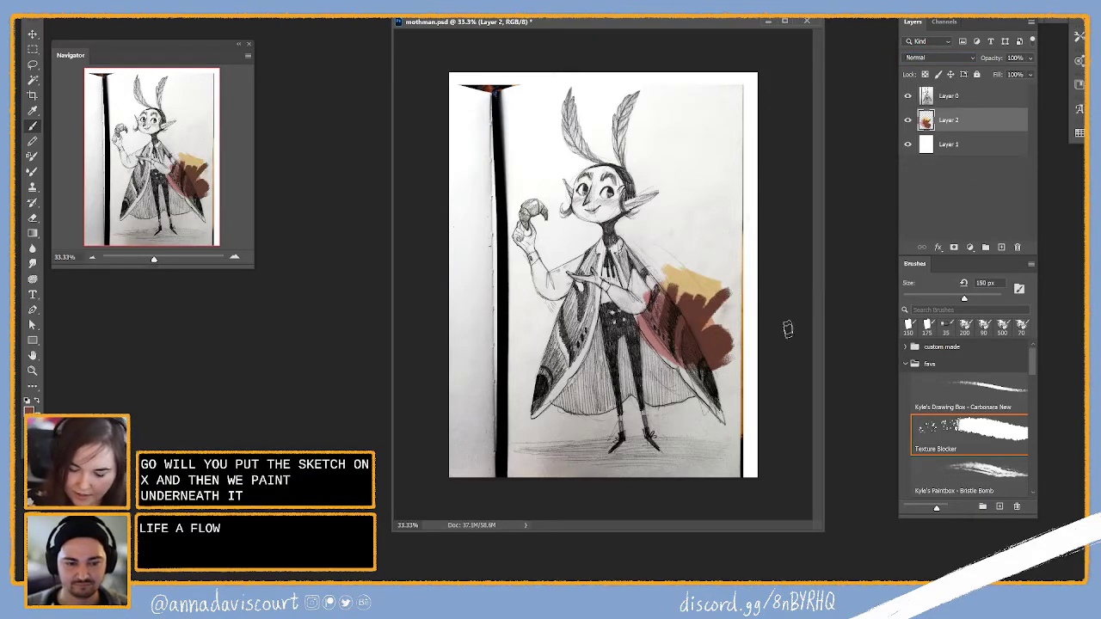
click(908, 97)
click(908, 98)
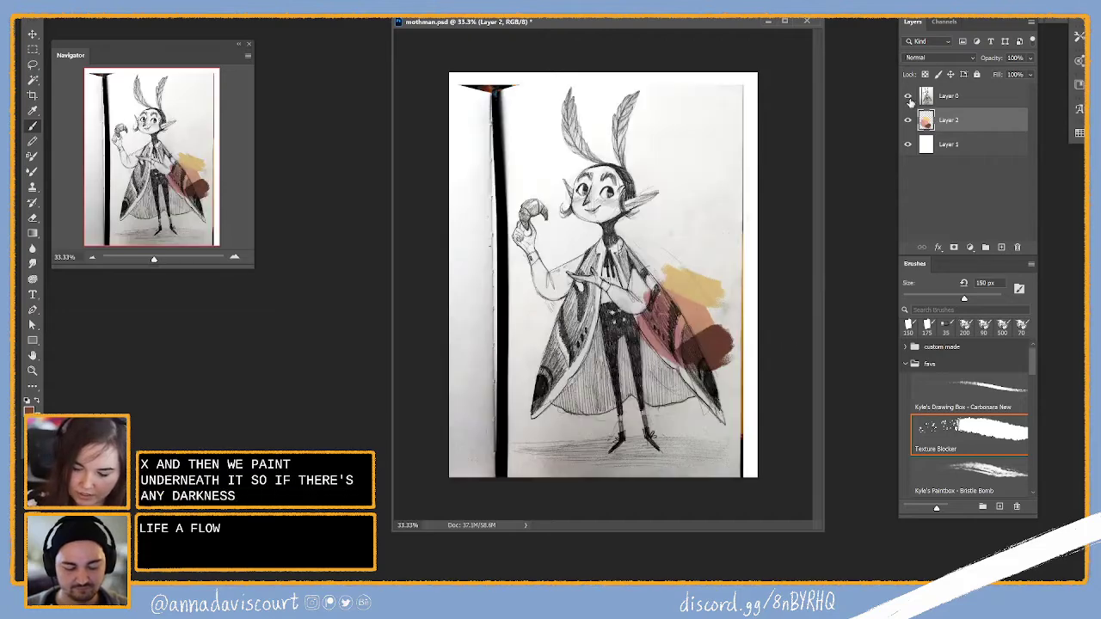
click(908, 97)
click(908, 97)
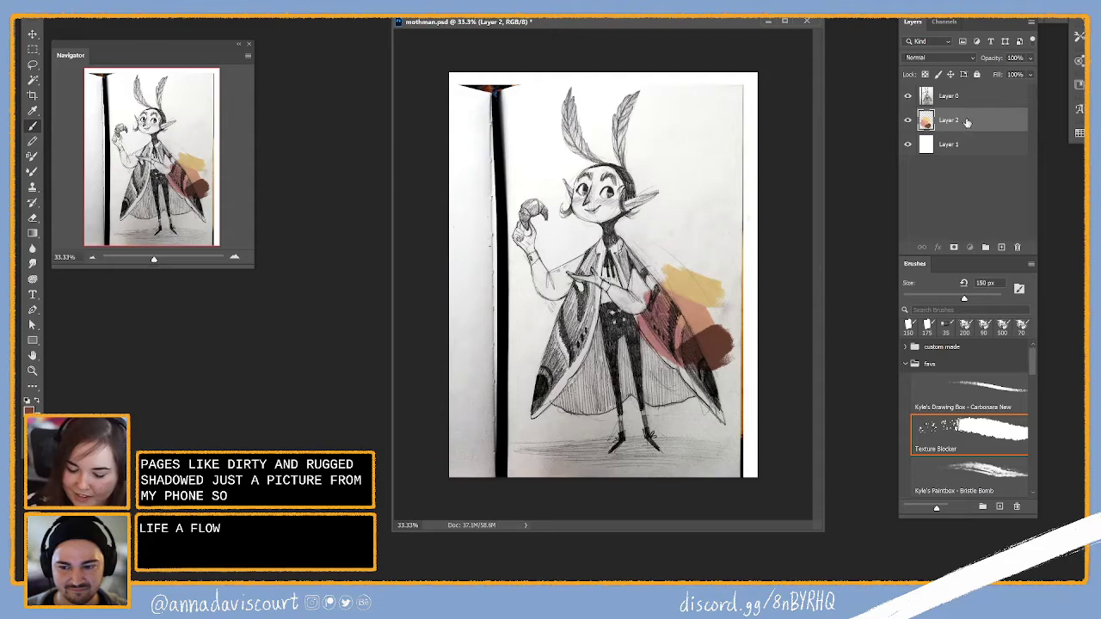
click(960, 97)
click(955, 121)
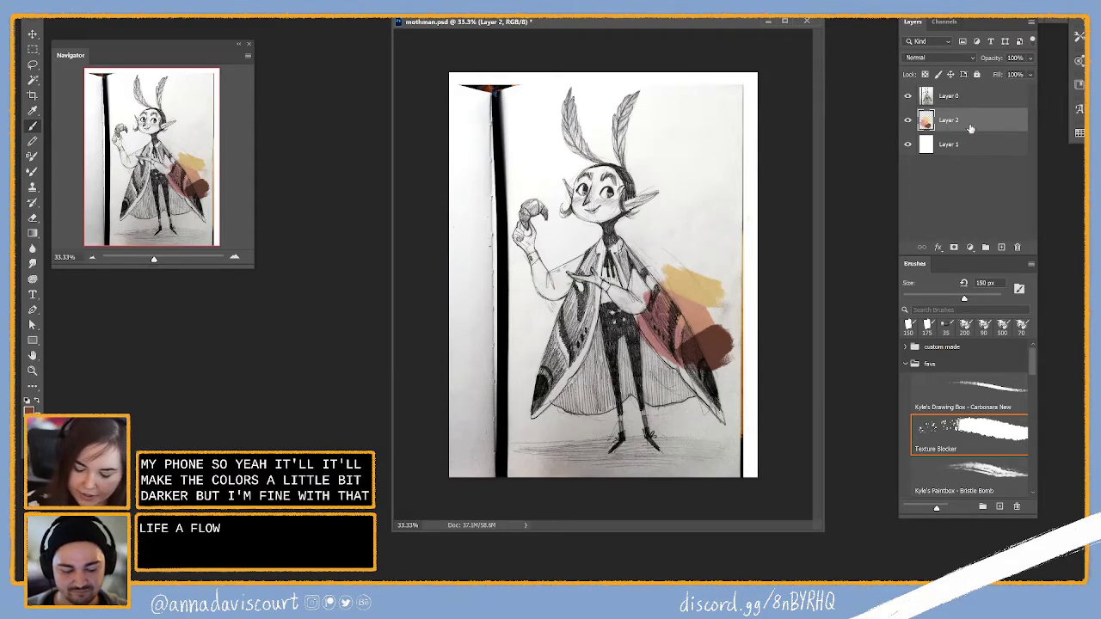
Hide the sketch layer, choose a burnt orange (#c36049) and paint a patch beside the yellow one, above the dark brown
click(907, 96)
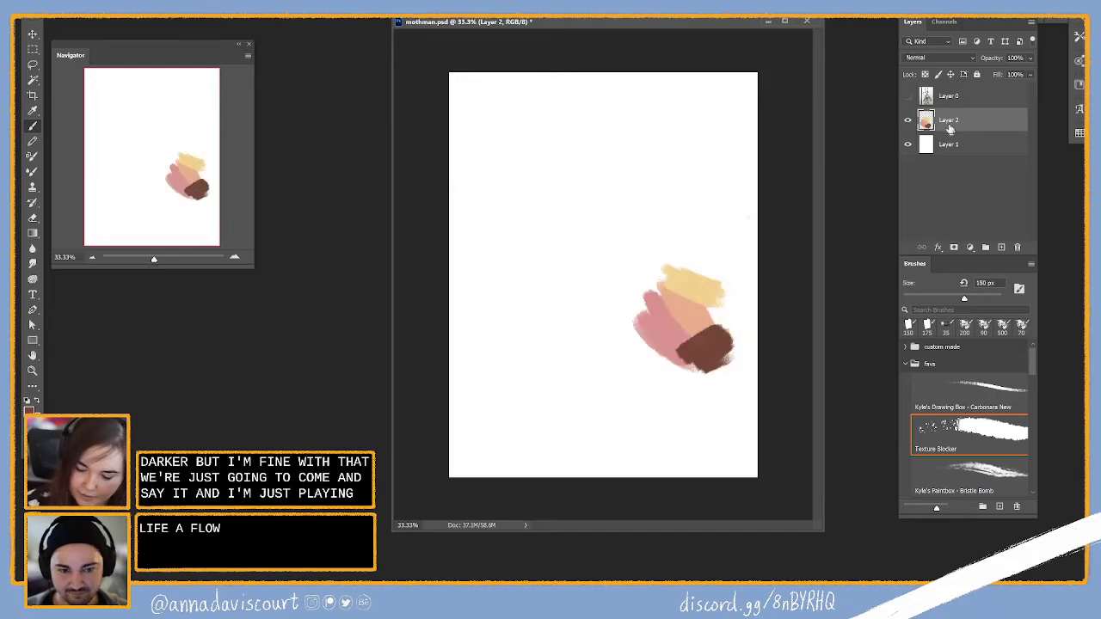
click(719, 280)
click(36, 402)
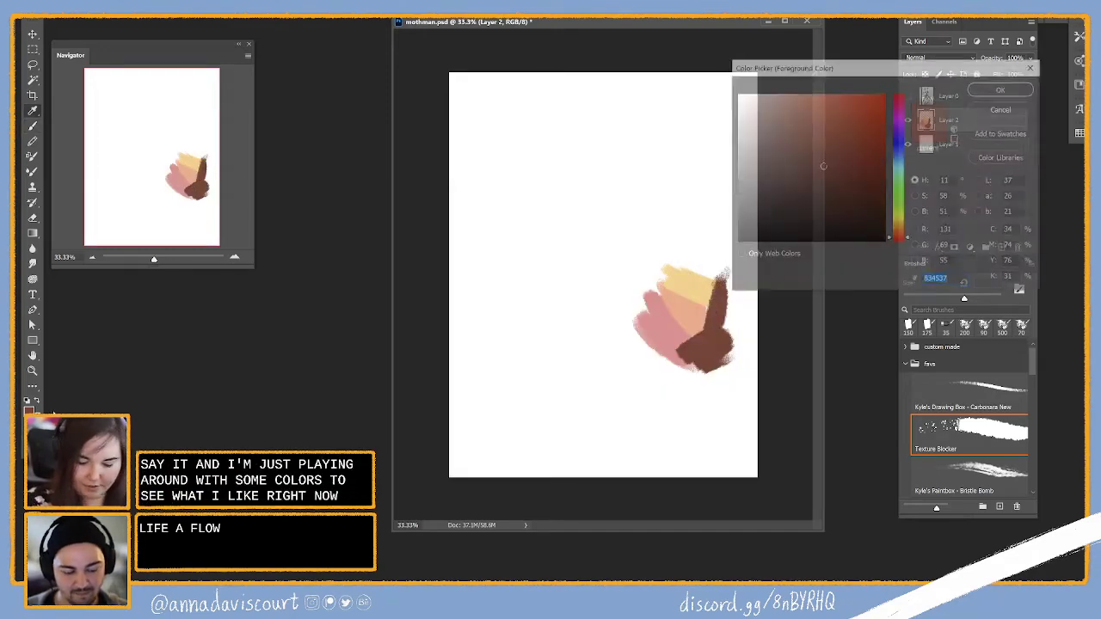
click(829, 128)
click(1003, 89)
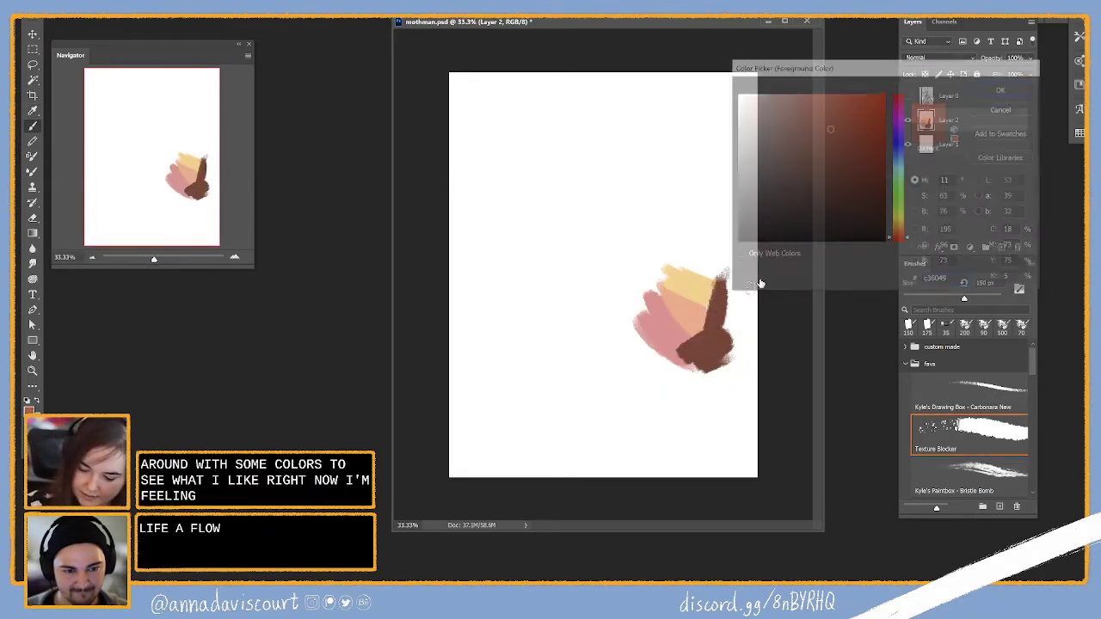
mouse_move(709, 284)
mouse_down()
mouse_move(714, 327)
mouse_move(739, 284)
mouse_up()
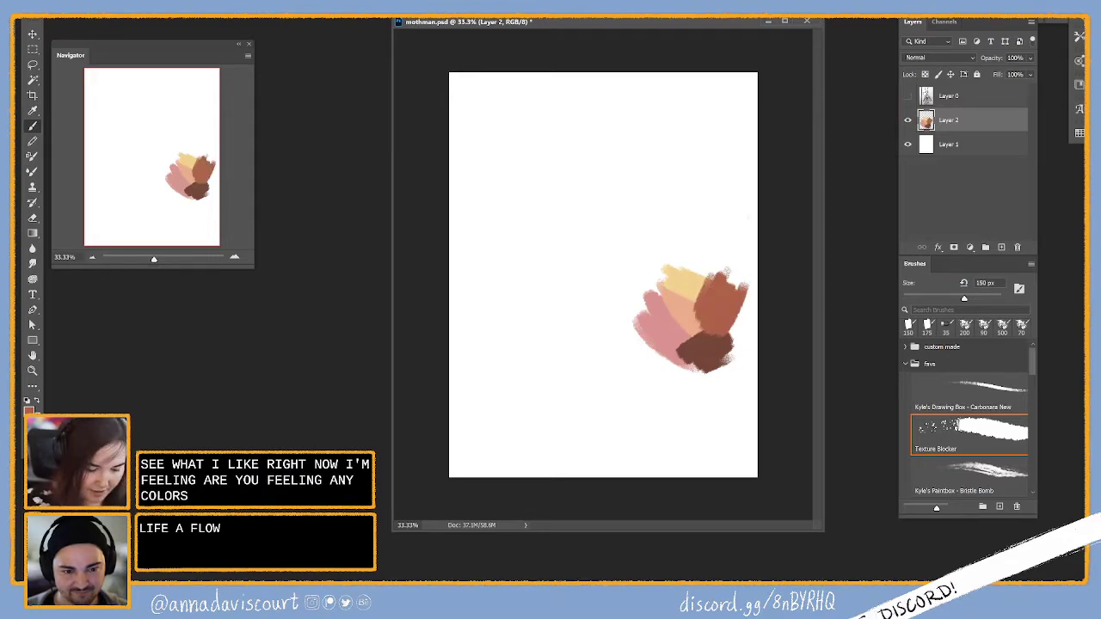
Choose a muted greyish teal and paint a patch directly above the yellow one
click(36, 403)
click(899, 174)
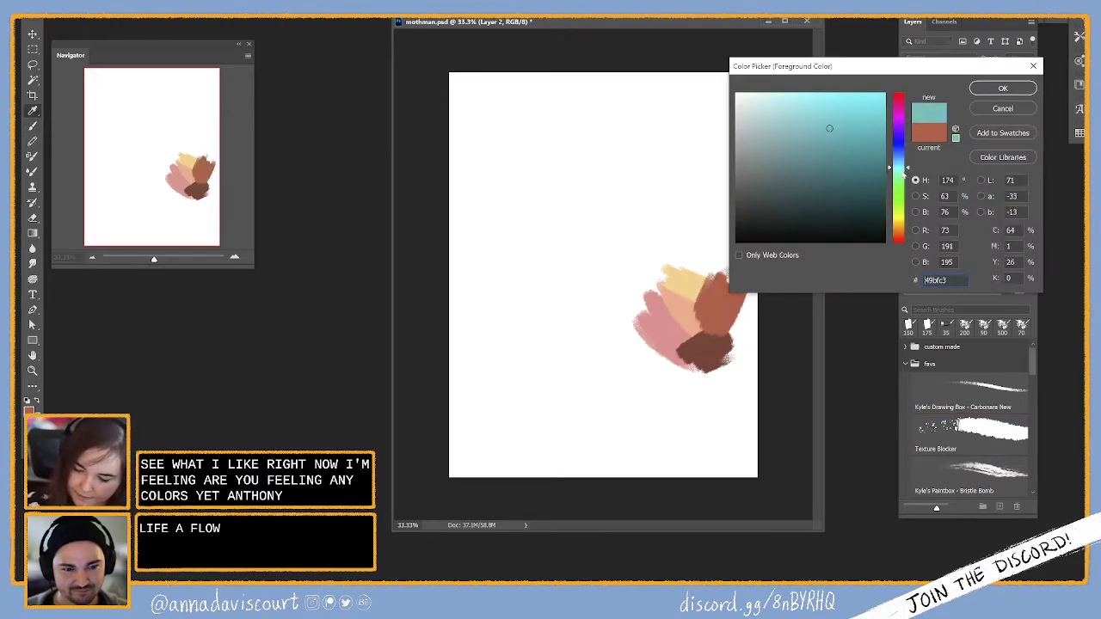
click(899, 168)
click(788, 158)
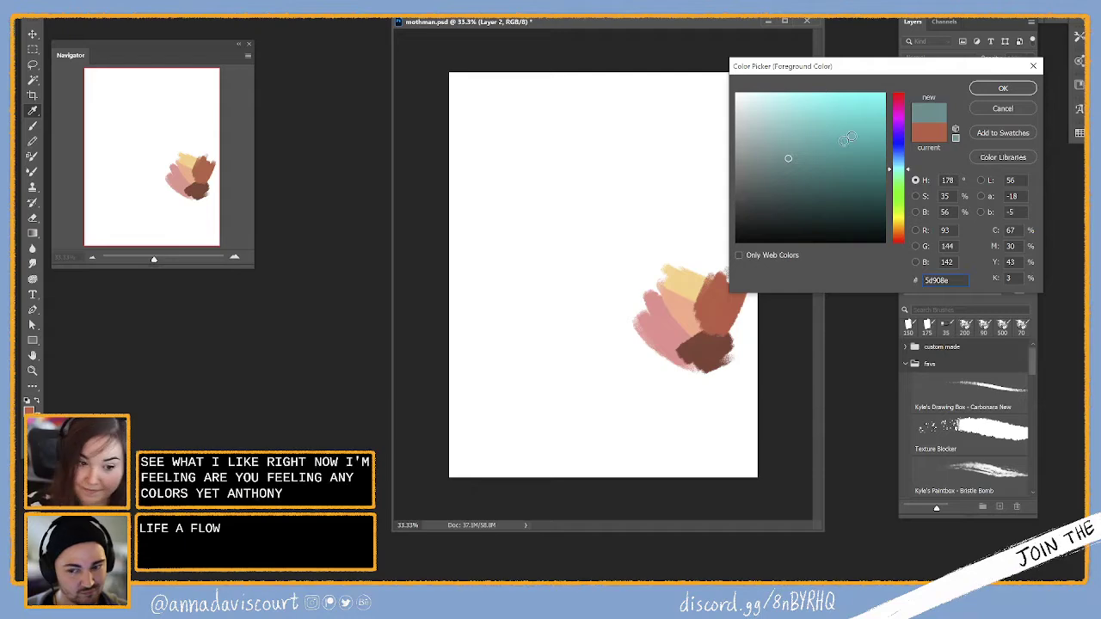
click(764, 153)
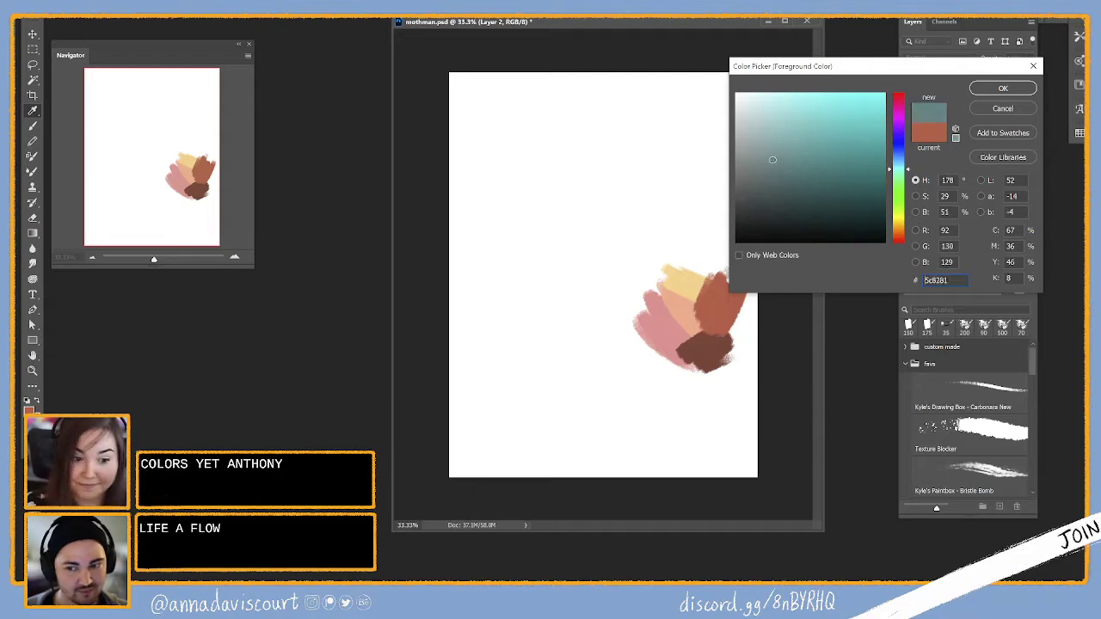
click(1003, 88)
drag(716, 257, 746, 249)
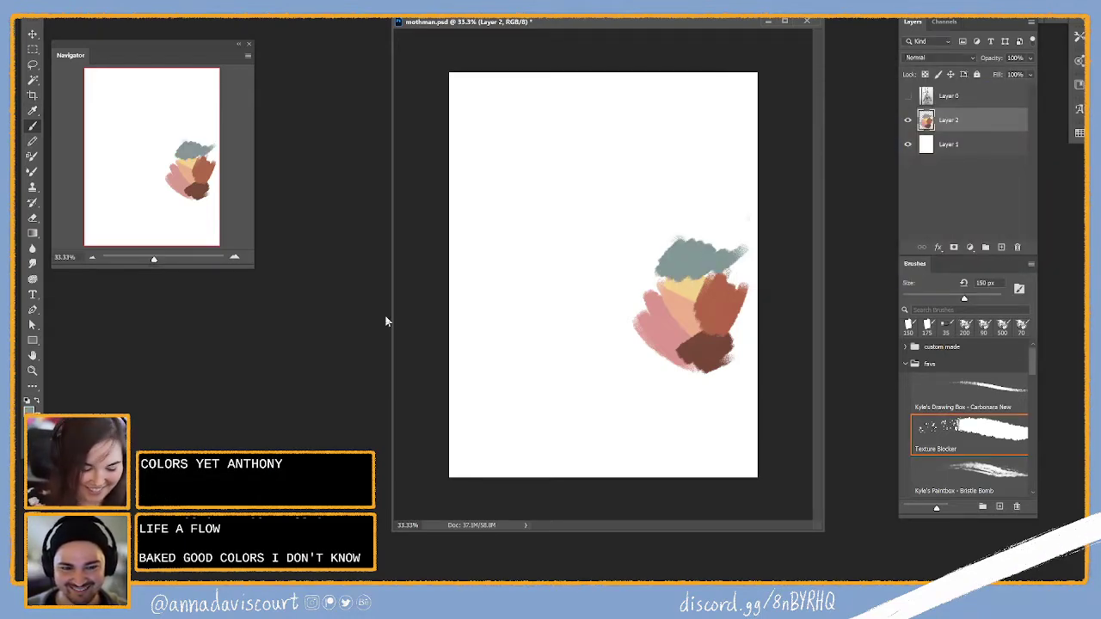
Choose a pale blue-grey (#b2c2cd) and paint it over the area directly above the yellow patch
click(29, 401)
click(773, 116)
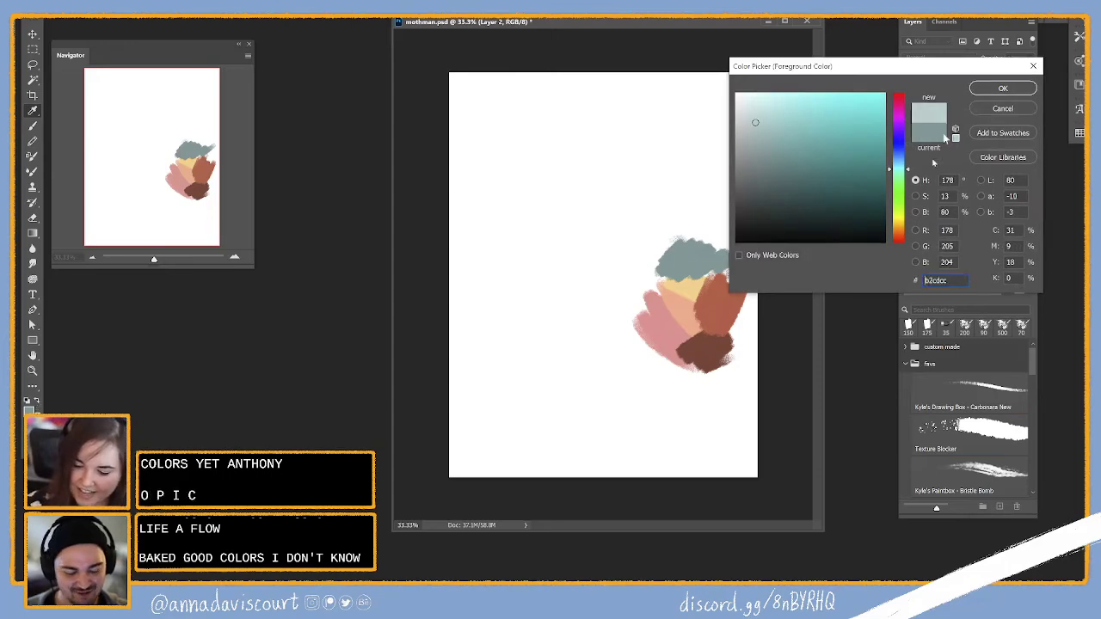
drag(898, 168, 898, 155)
click(1002, 88)
drag(657, 258, 729, 259)
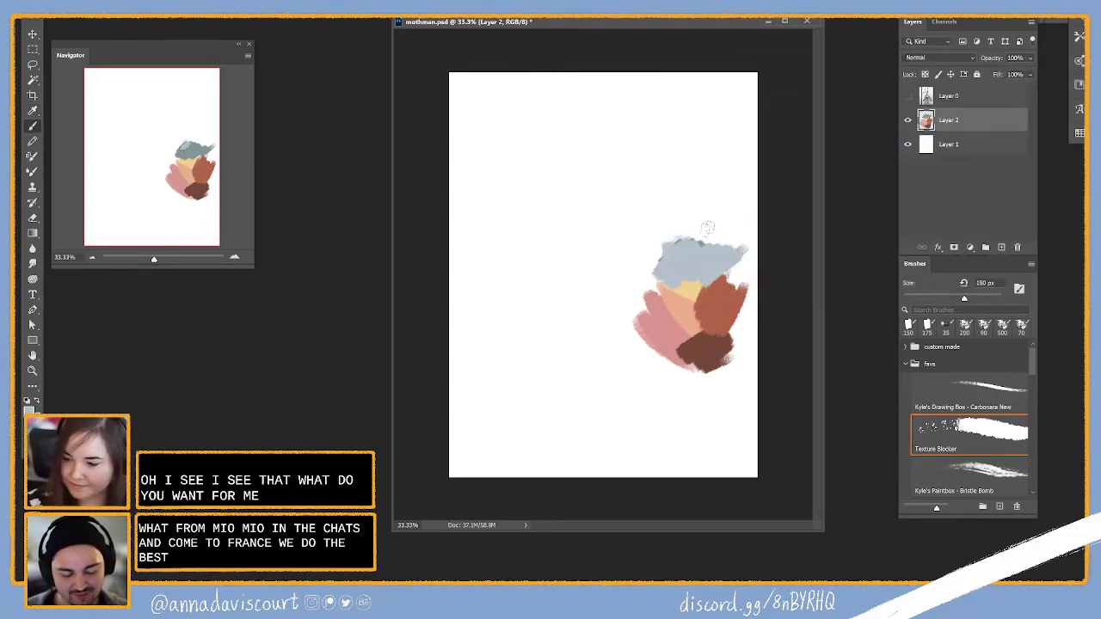
Choose a muted slate blue (#808ba4) and paint a patch over the upper part of the pale blue-grey one
click(29, 399)
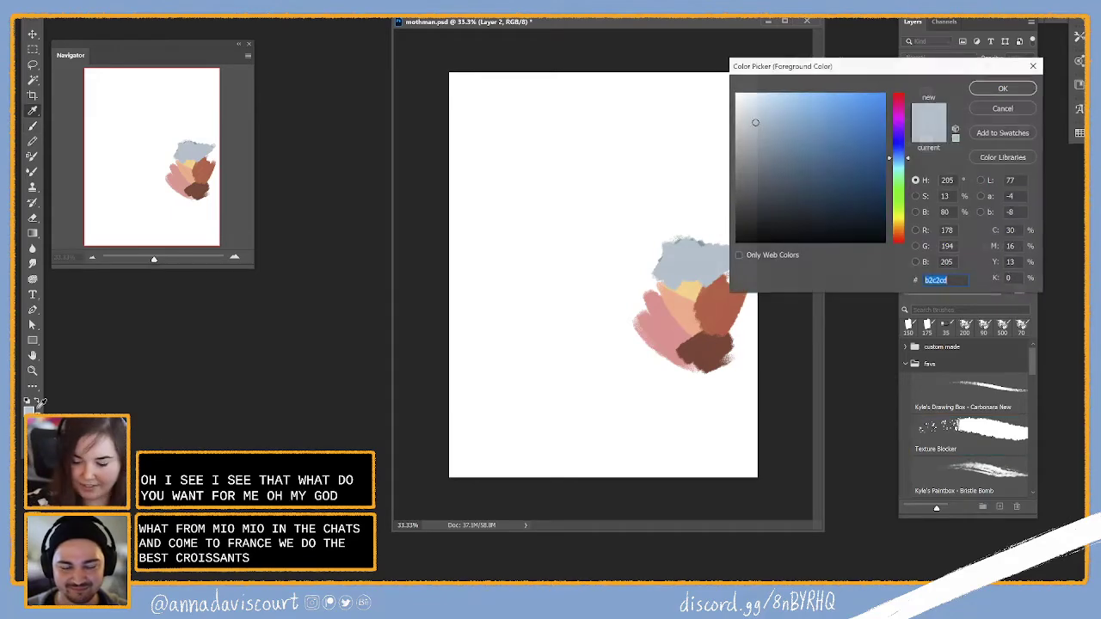
click(767, 148)
drag(909, 167, 909, 153)
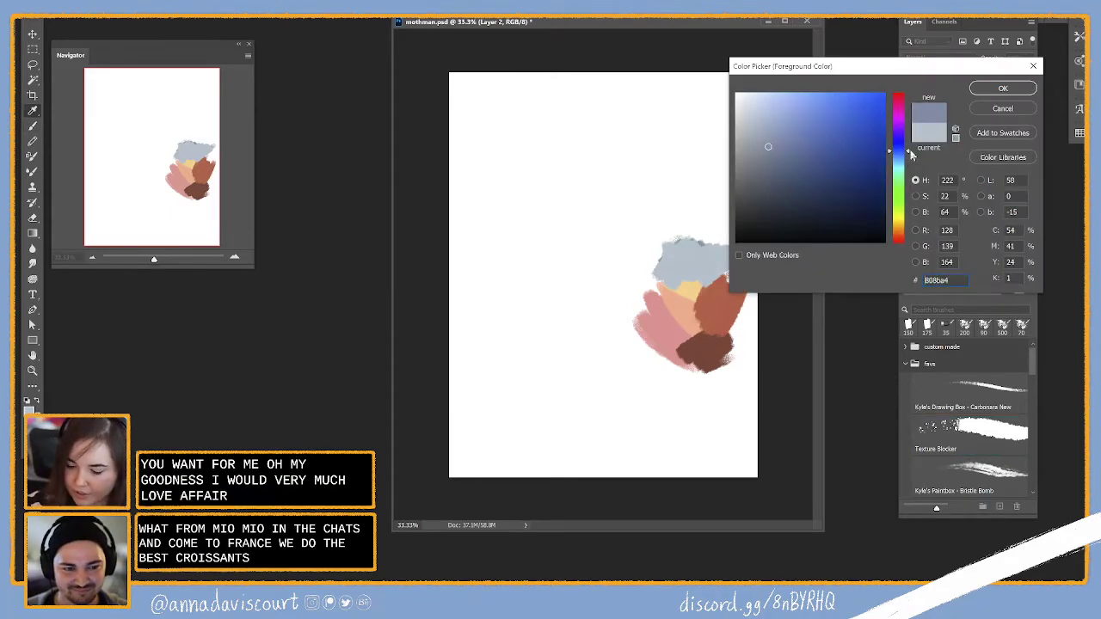
click(1002, 87)
drag(660, 251, 711, 225)
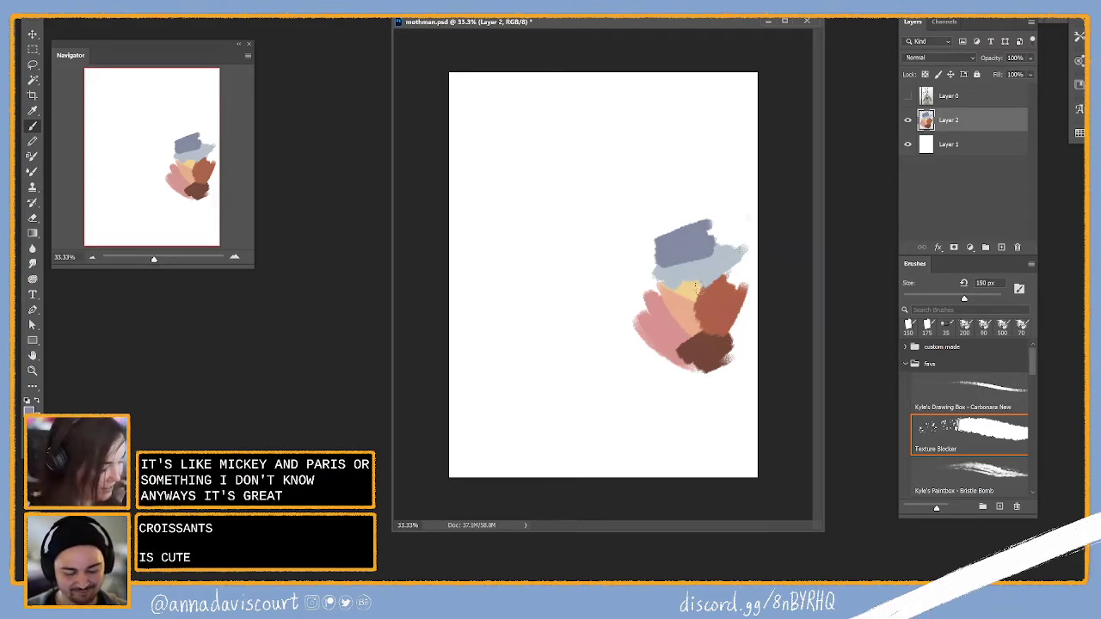
Touch up the yellow patch with its sampled colour, and paint a light lilac-pink (#f6b9ea) patch beside the slate blue one
alt+click(697, 290)
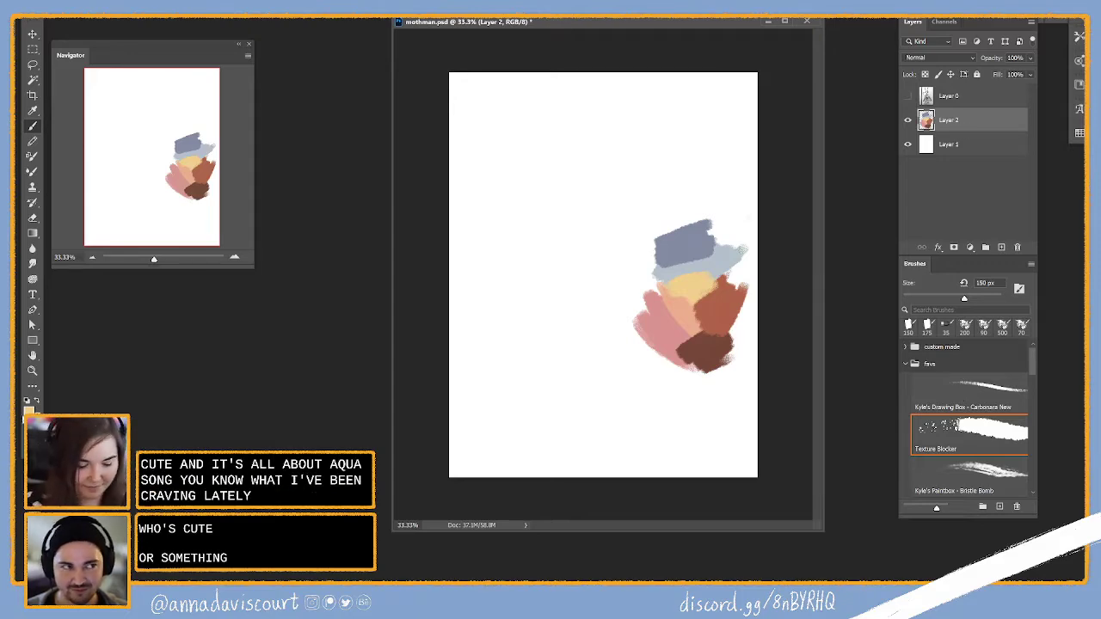
click(26, 401)
drag(903, 148, 904, 122)
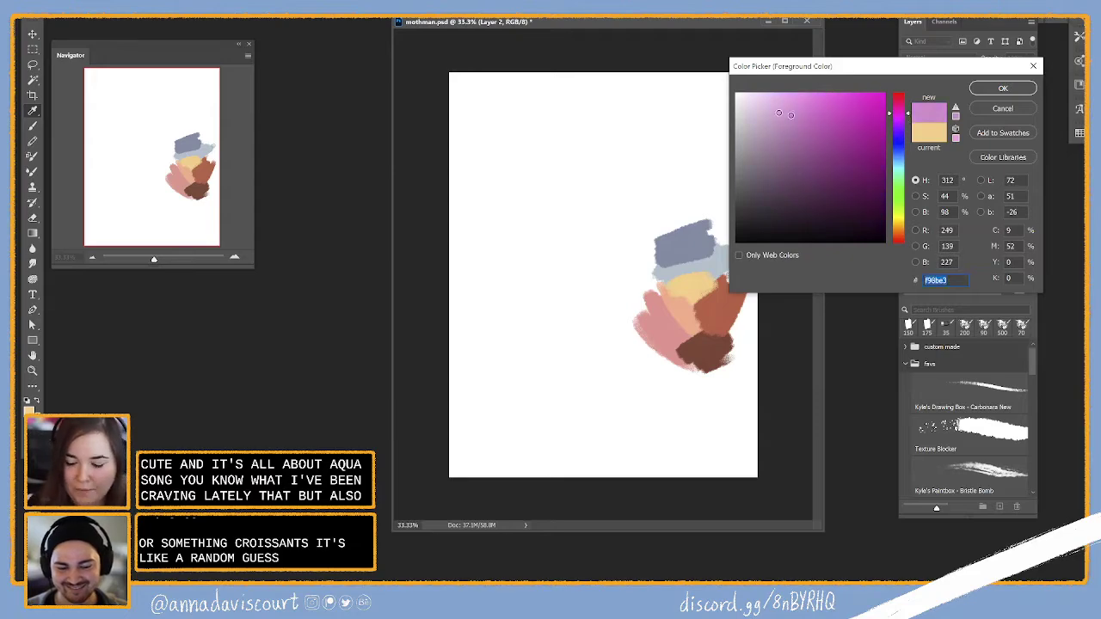
click(774, 92)
click(1003, 89)
key(b)
drag(707, 218, 727, 234)
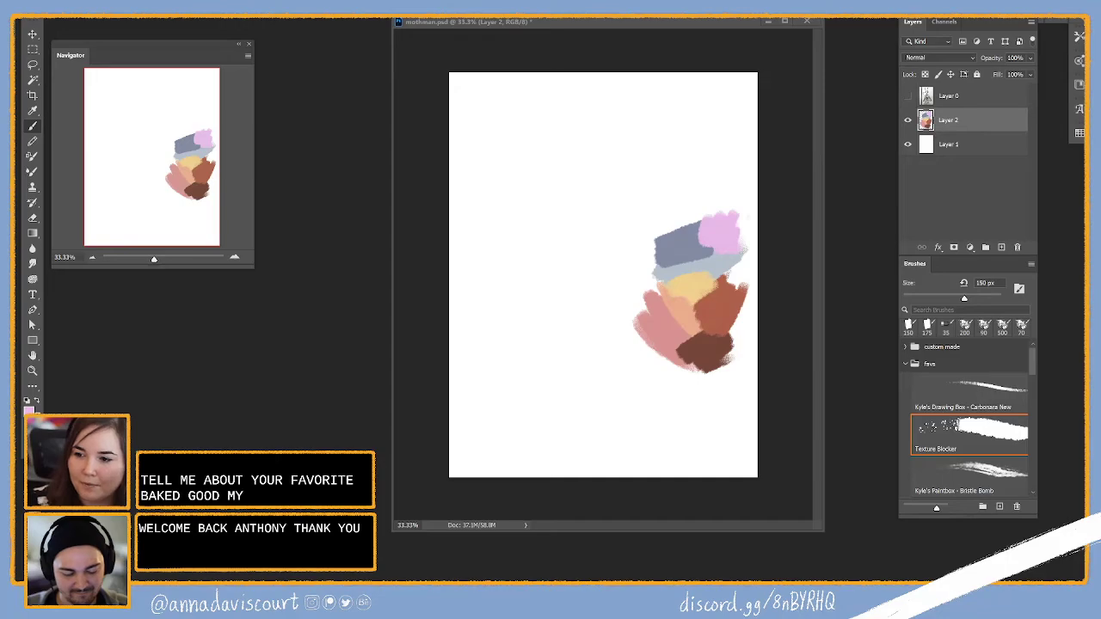
Switch to the browser, look through the Google image results for "palmier", and return to the Photoshop document
key(alt+Tab)
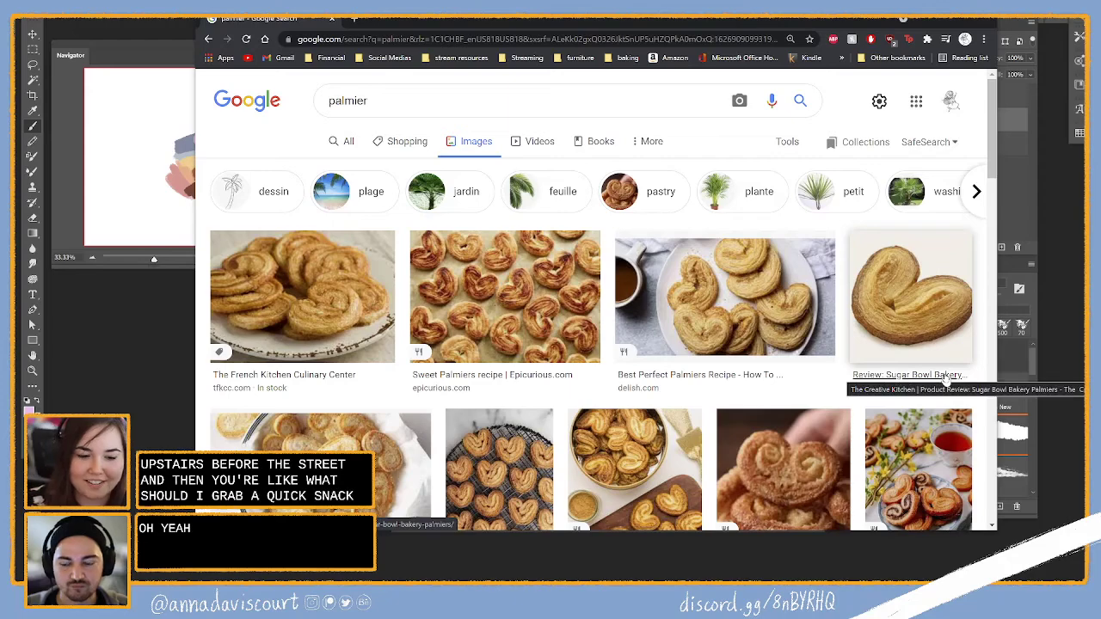
scroll(955, 344, down, 4)
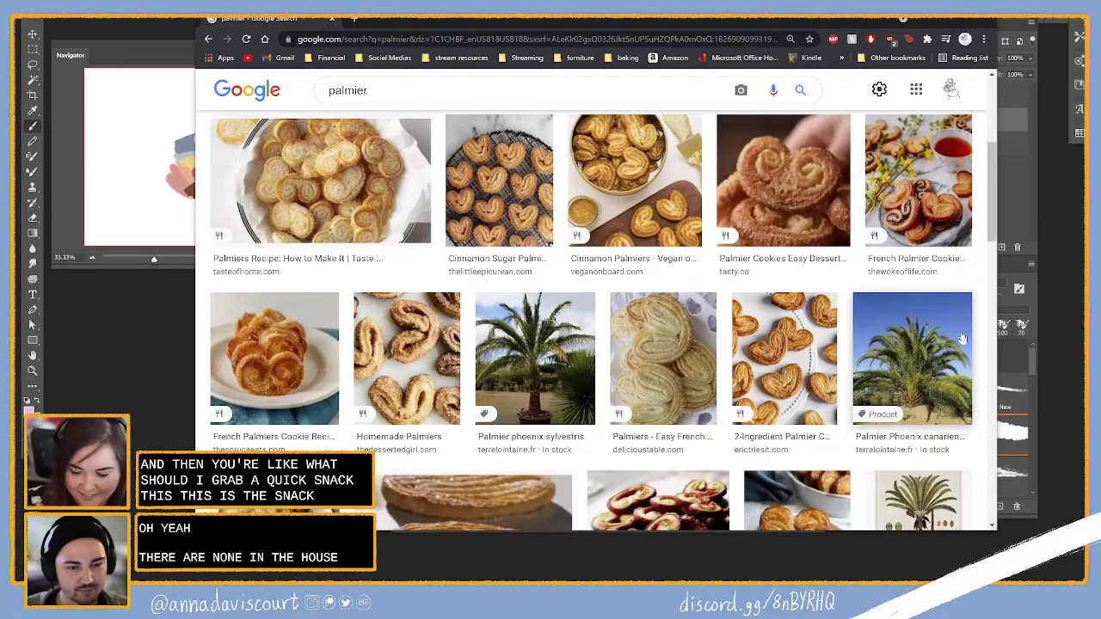
scroll(962, 337, down, 2)
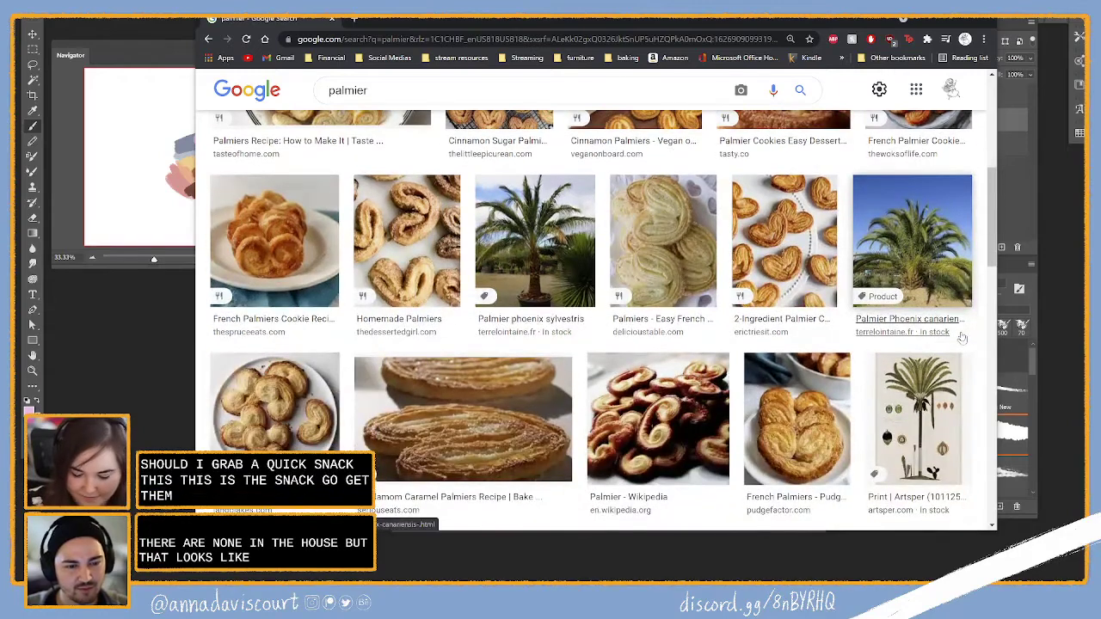
scroll(961, 337, down, 1)
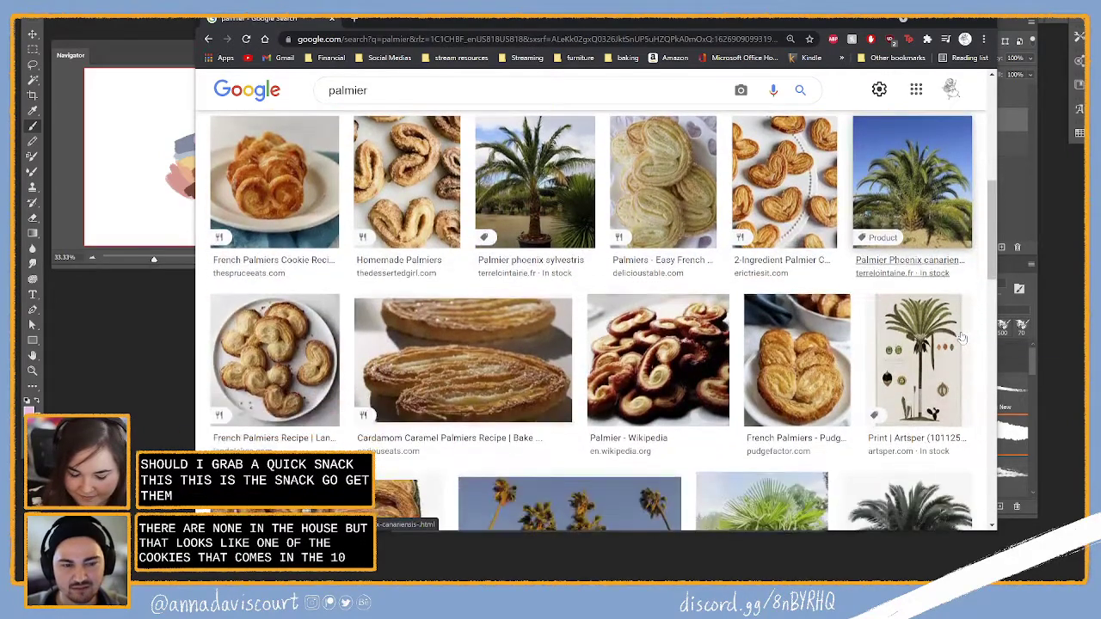
scroll(962, 337, down, 2)
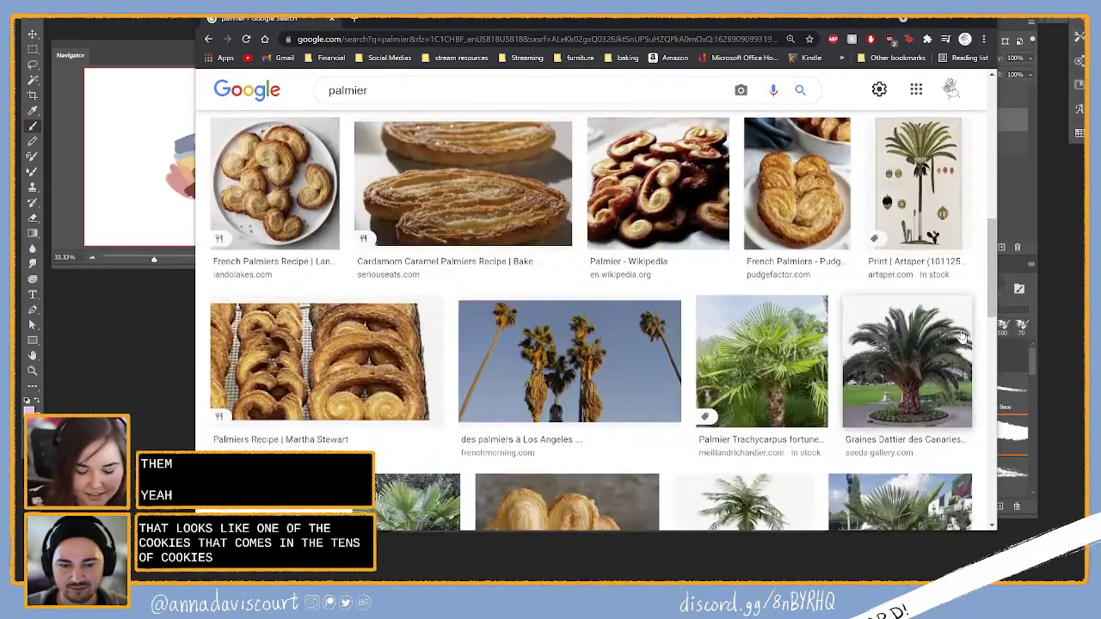
scroll(894, 340, down, 3)
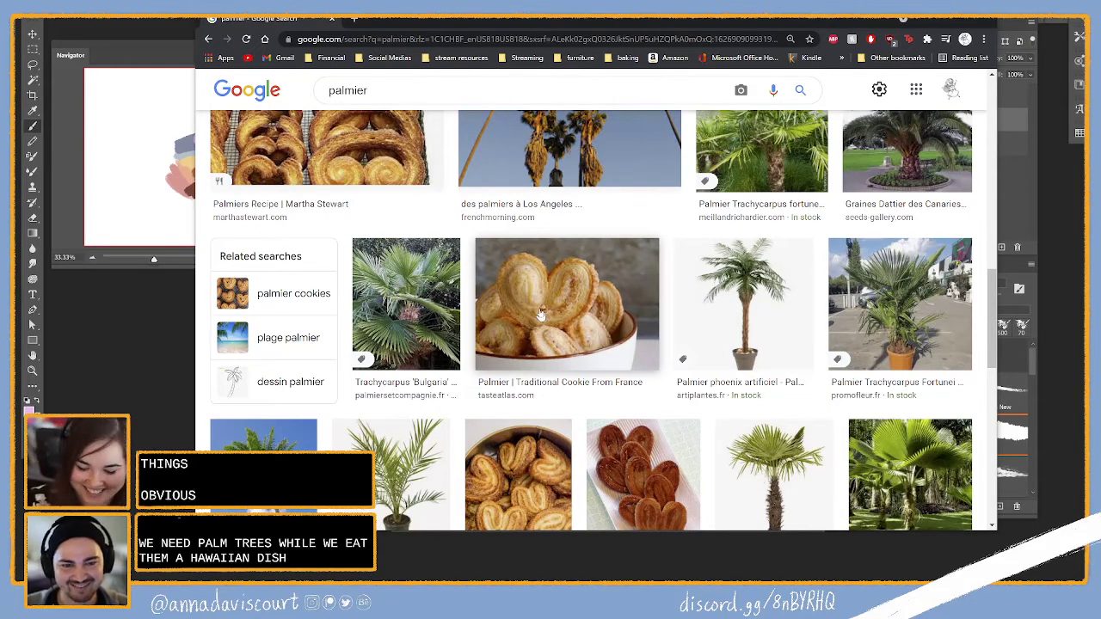
scroll(721, 404, down, 3)
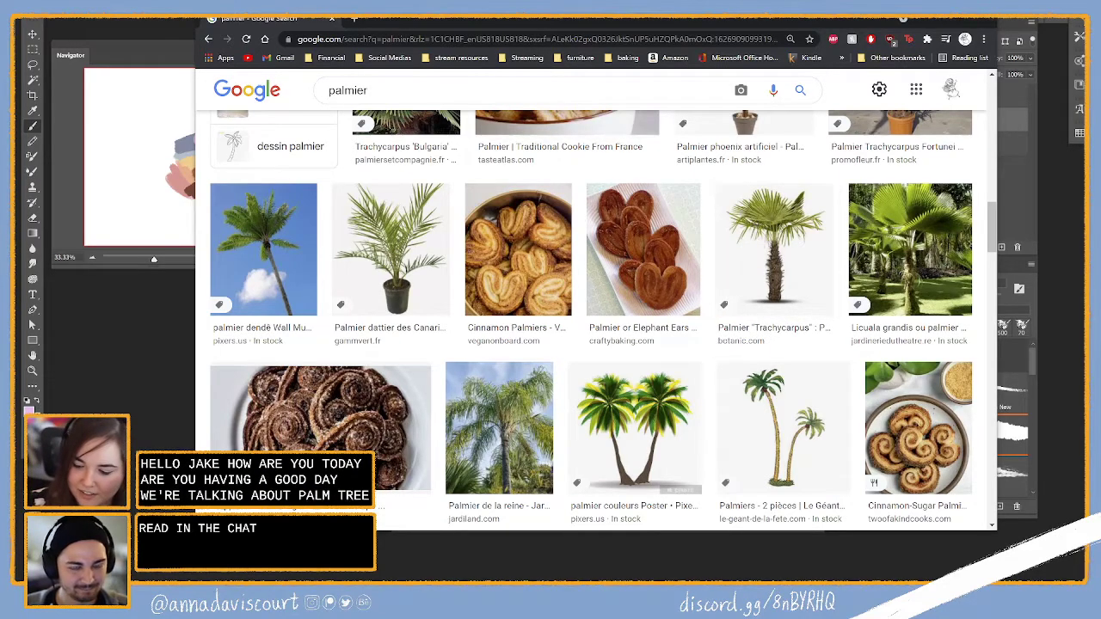
click(982, 20)
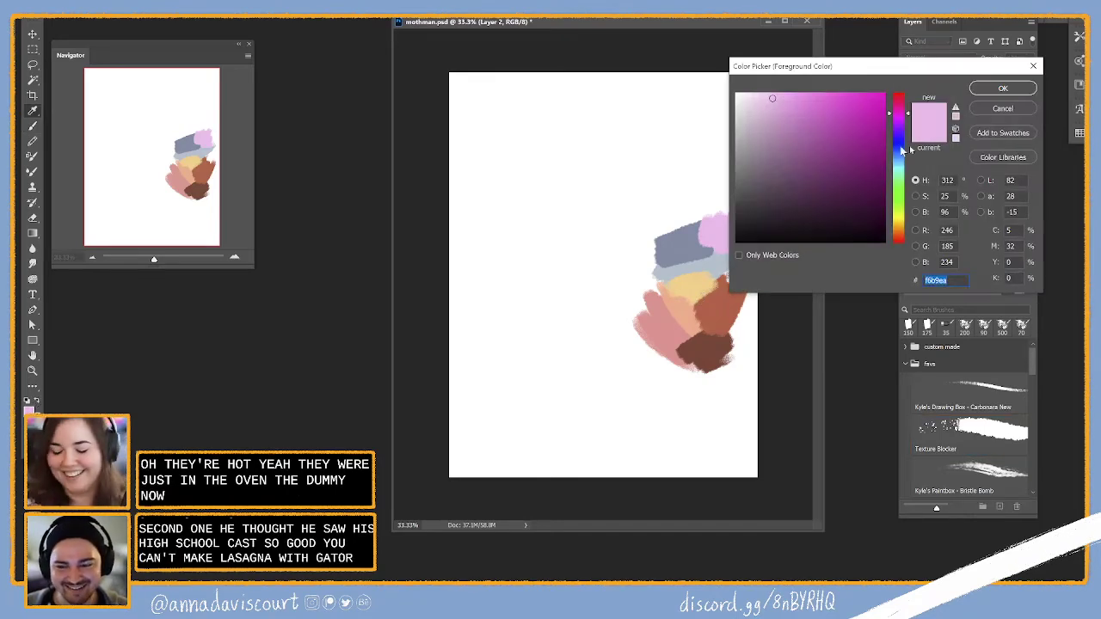
Choose a sage green (#9fb28c), undo a trial patch above the slate blue, and paint one below the pink and dark brown patches
click(899, 176)
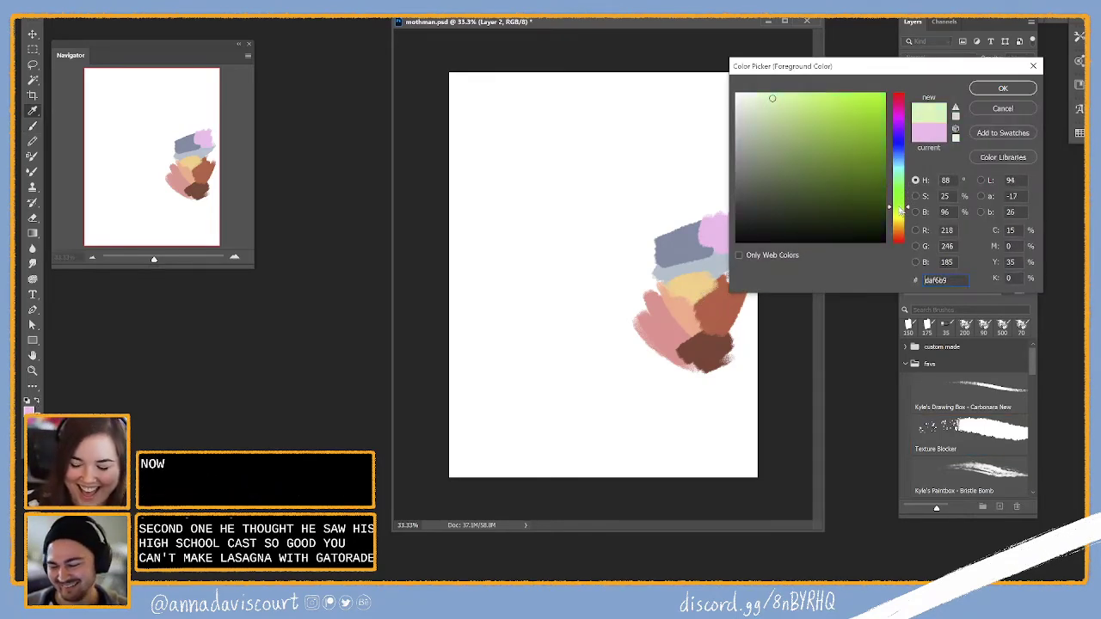
click(768, 138)
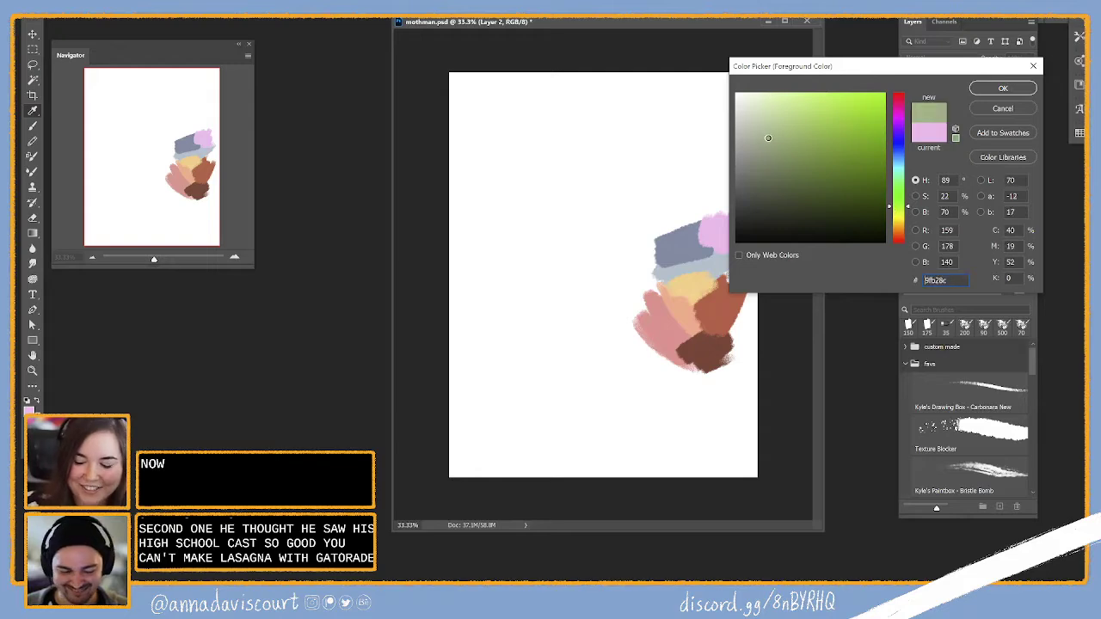
click(1007, 91)
drag(698, 215, 663, 227)
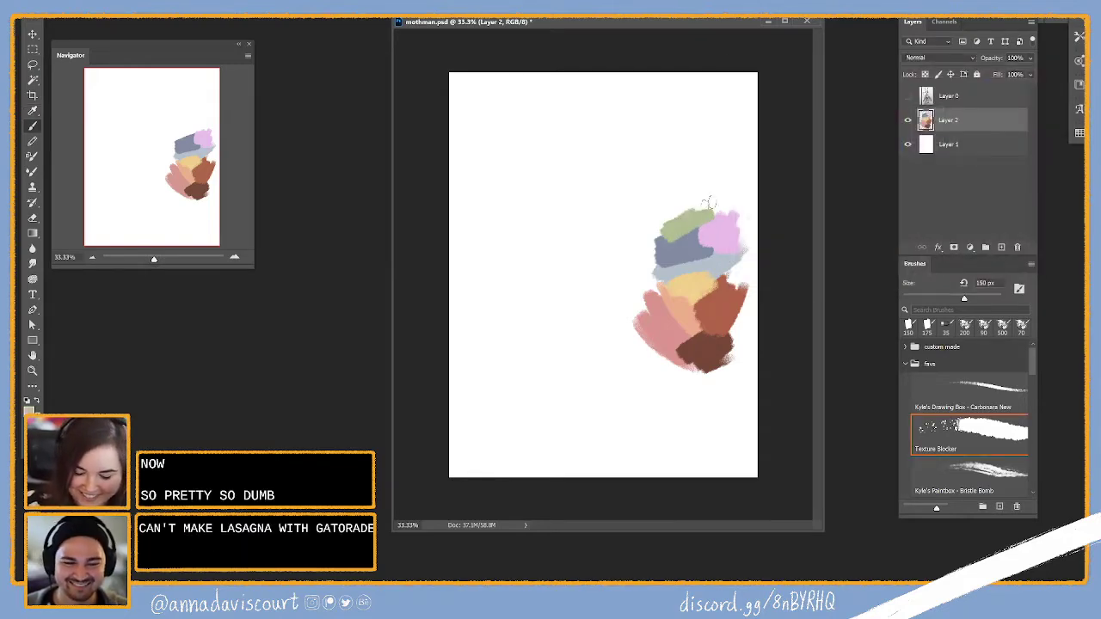
key(ctrl+z)
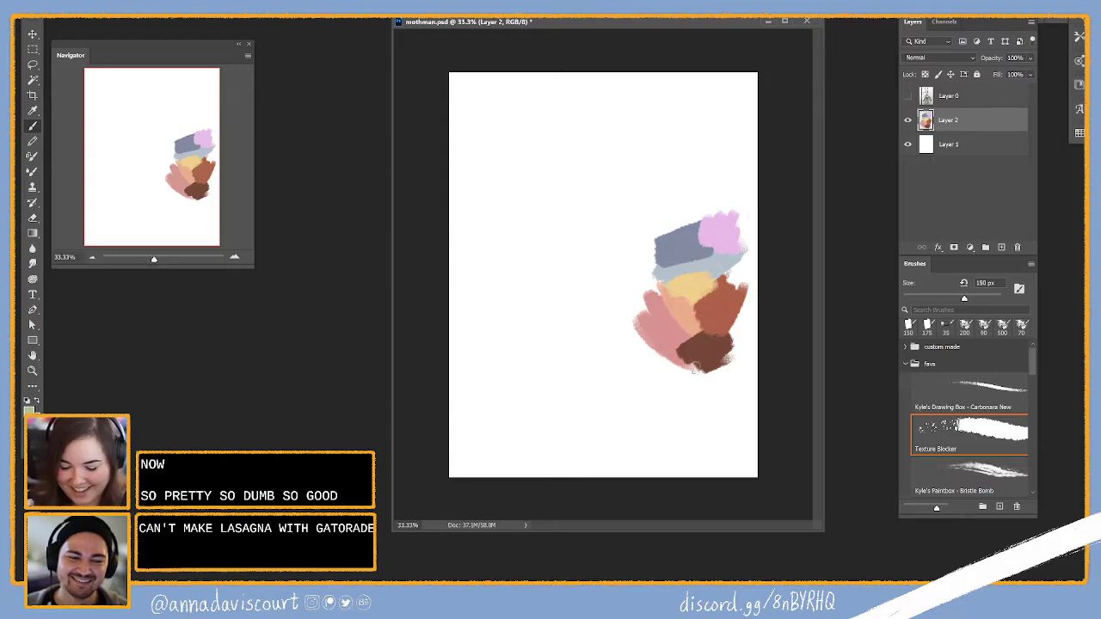
mouse_move(666, 363)
mouse_down()
mouse_move(698, 366)
mouse_move(688, 368)
mouse_up()
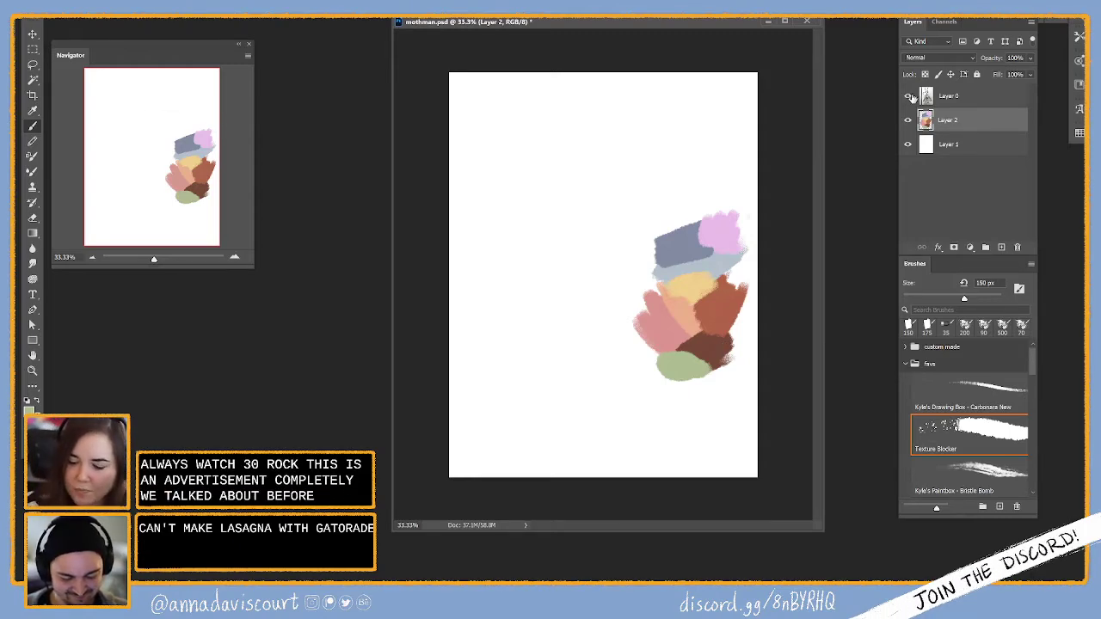
Show the sketch over the colour patches to check the palette, and hide it again
click(907, 95)
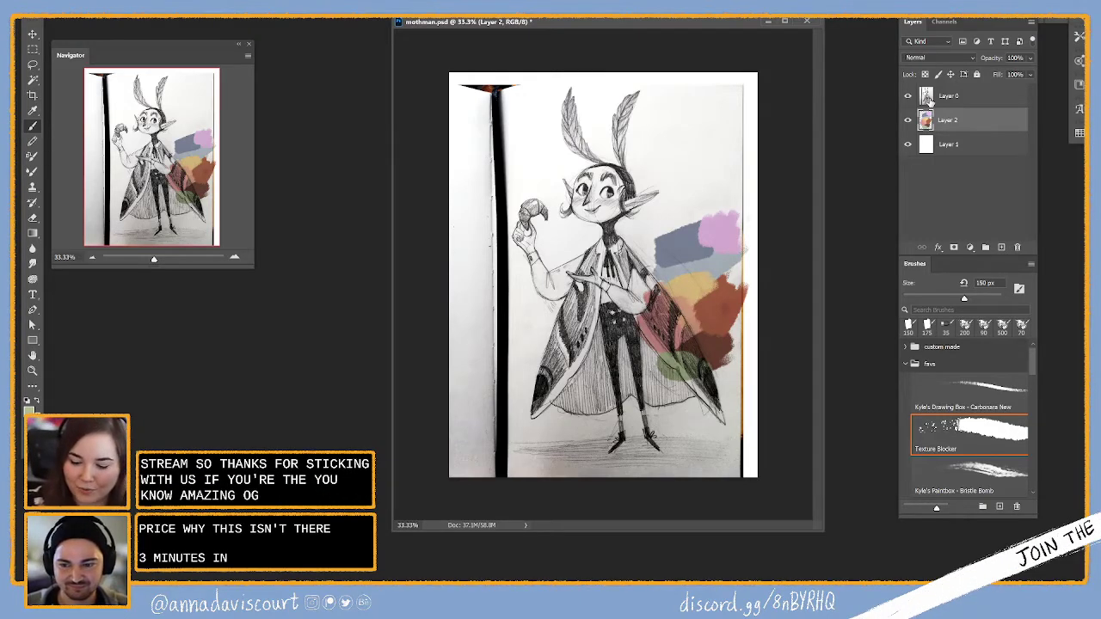
click(908, 96)
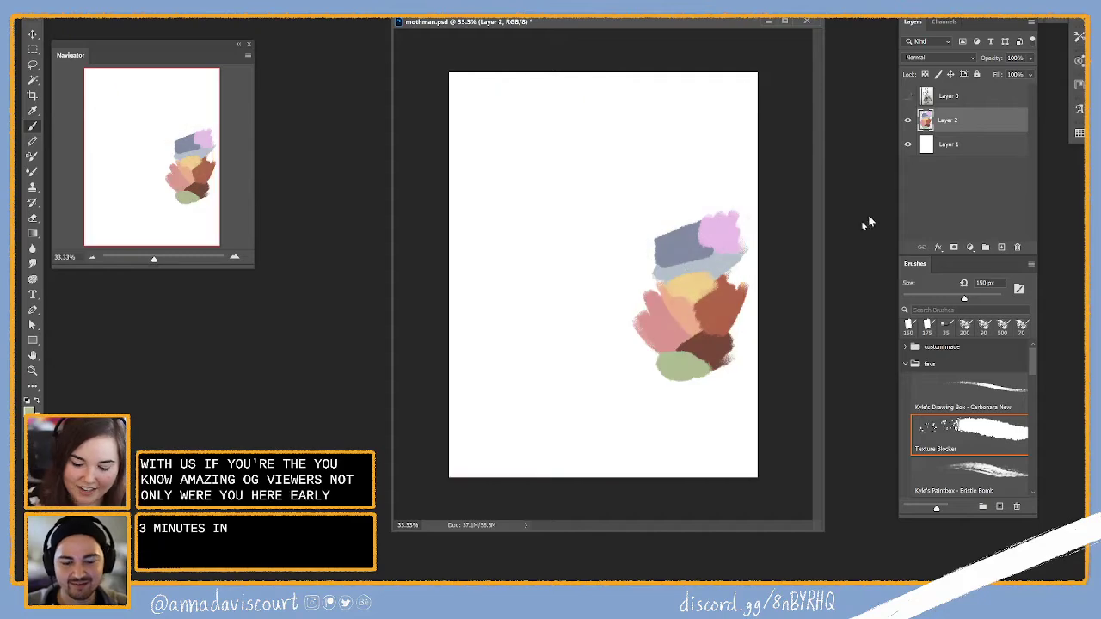
Extend the peach patch over the pink one with its sampled colour, and touch up the yellow patch above it
alt+click(693, 315)
drag(661, 290, 684, 318)
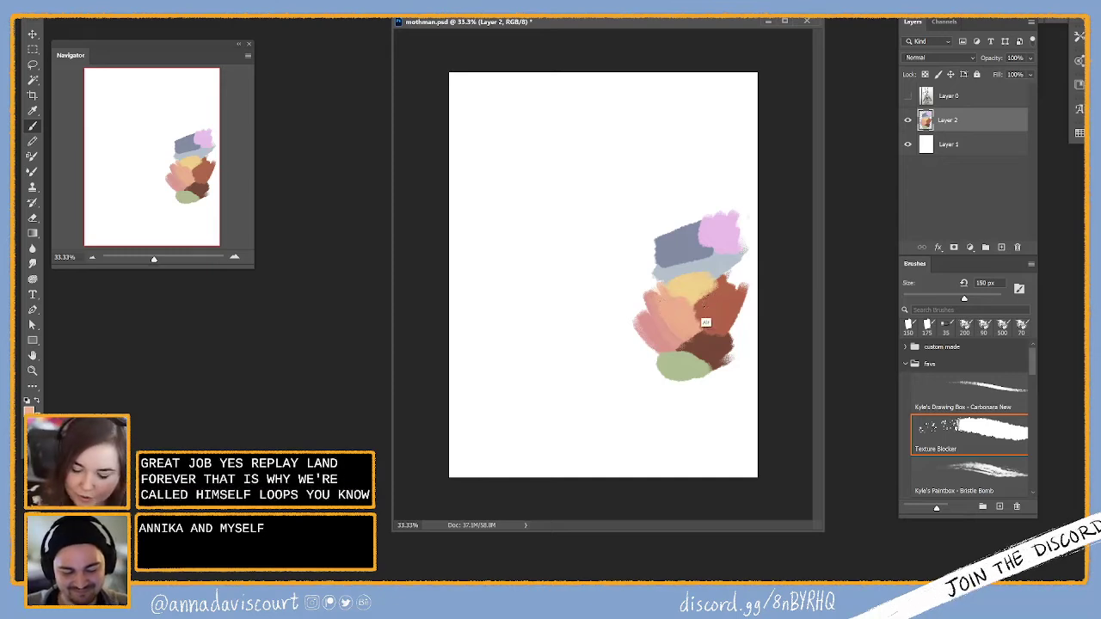
mouse_move(654, 311)
mouse_down()
mouse_move(651, 297)
mouse_move(667, 333)
mouse_up()
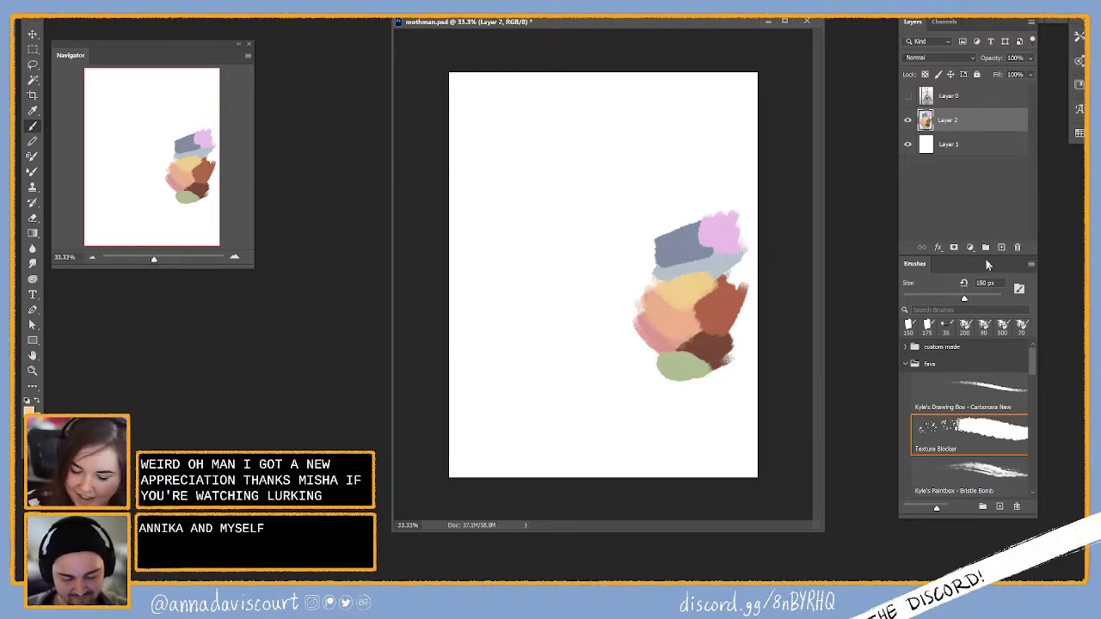
Lasso the slate blue, light blue and lilac-pink patches, delete them from Layer 2, and deselect
key(l)
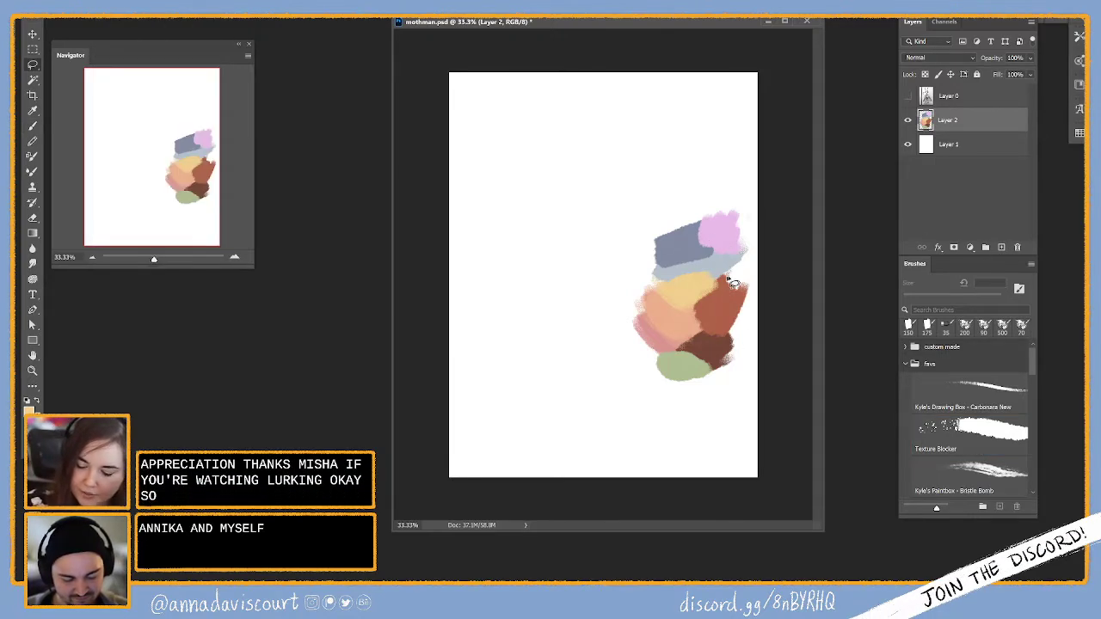
mouse_move(744, 230)
mouse_down()
mouse_move(724, 182)
mouse_move(753, 273)
mouse_up()
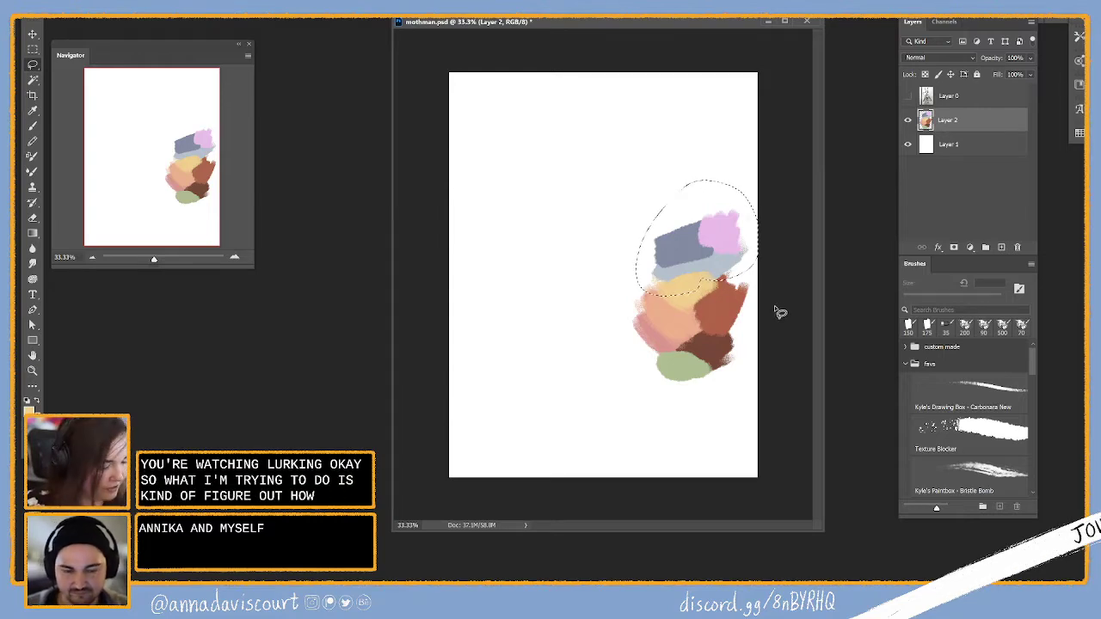
key(Delete)
key(b)
key(ctrl+d)
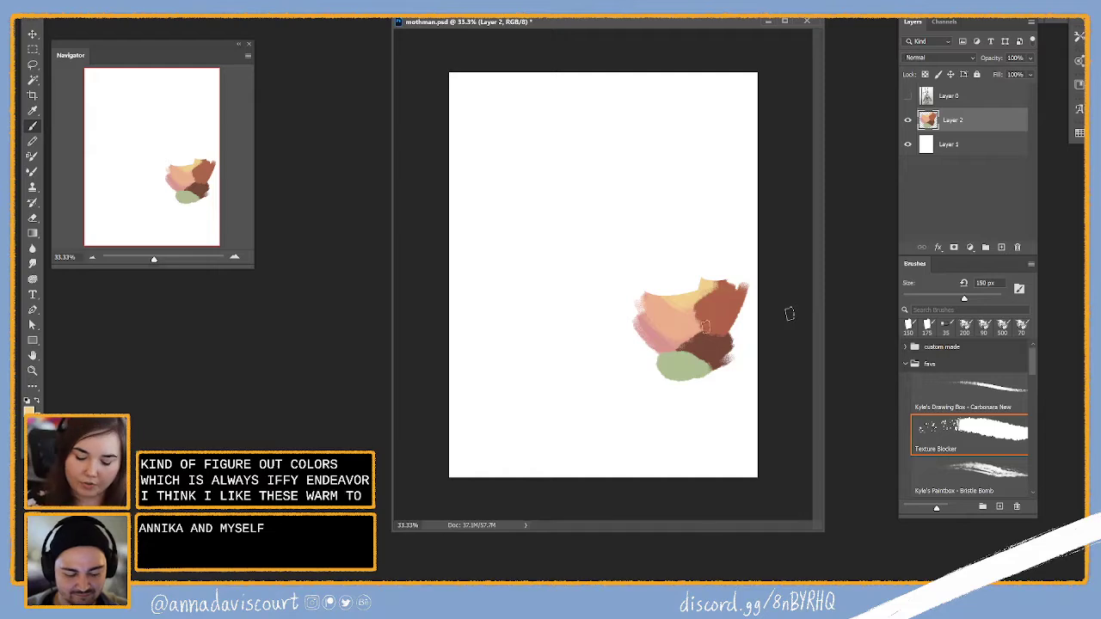
Choose a moss green (#6d8851) and paint a patch below the sage green and dark brown ones
click(29, 402)
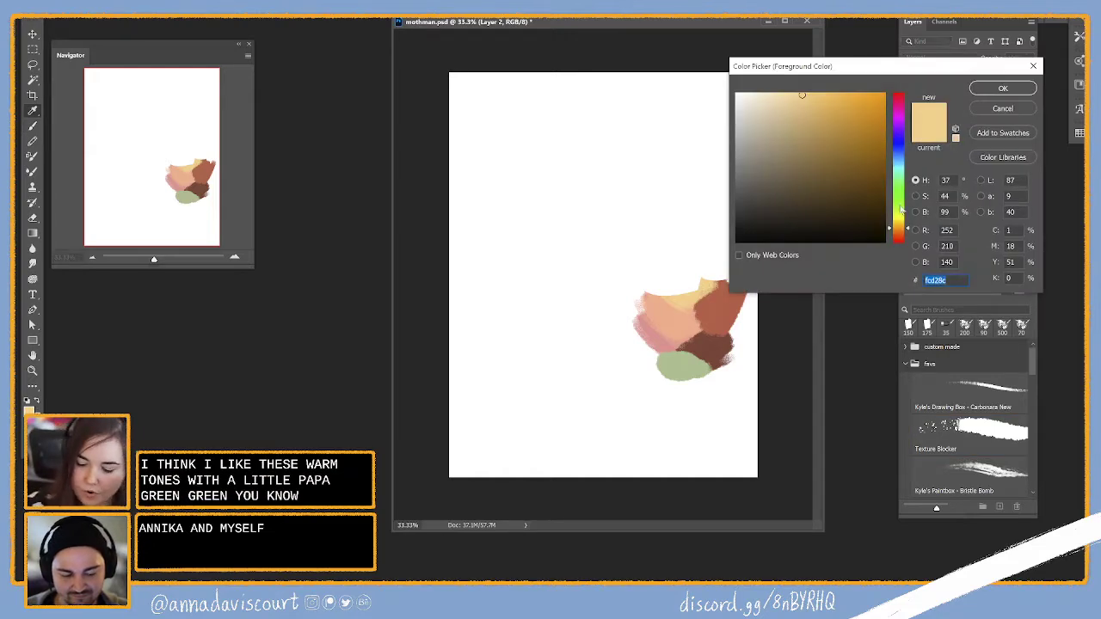
drag(901, 209, 901, 207)
drag(832, 175, 796, 163)
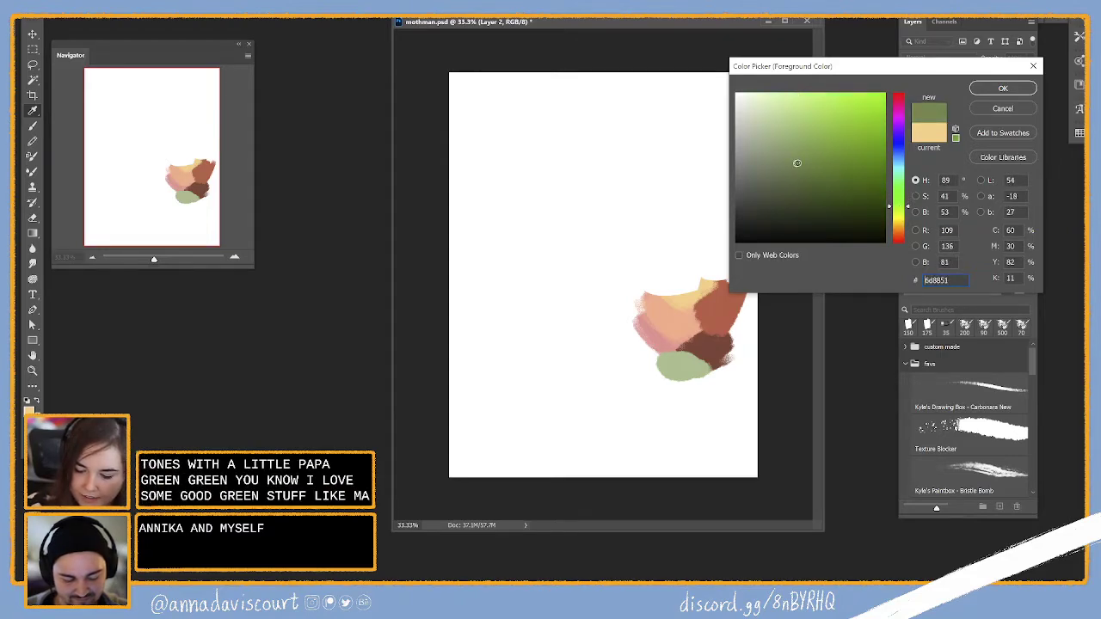
click(1002, 88)
drag(673, 383, 735, 370)
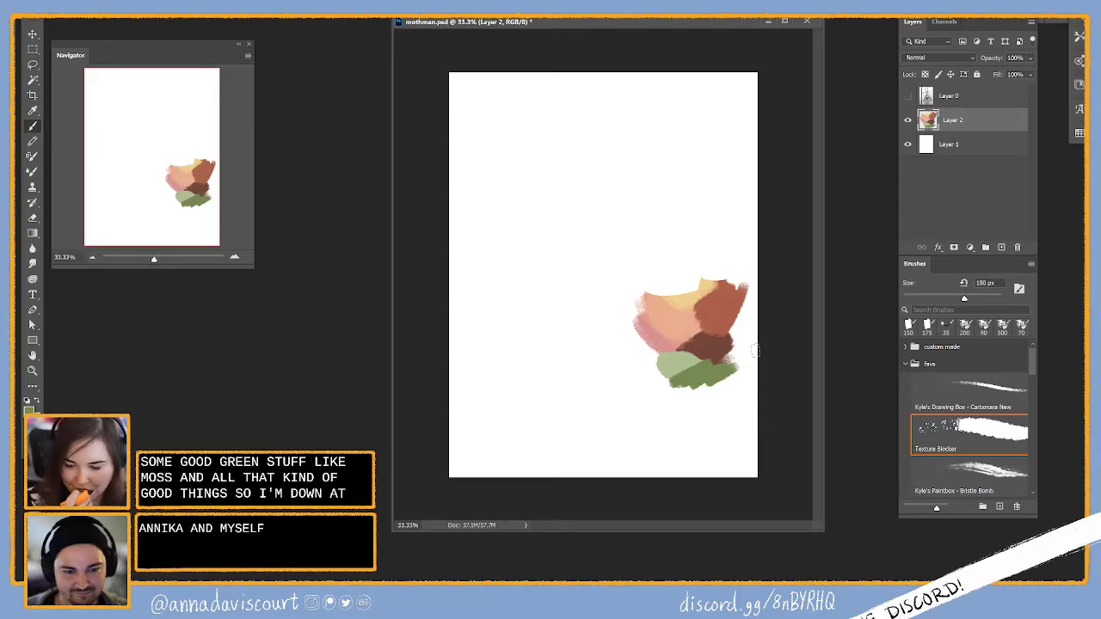
Show the sketch, duplicate the palette layer above it, and shrink and move the copy to the canvas's upper-right corner
click(907, 96)
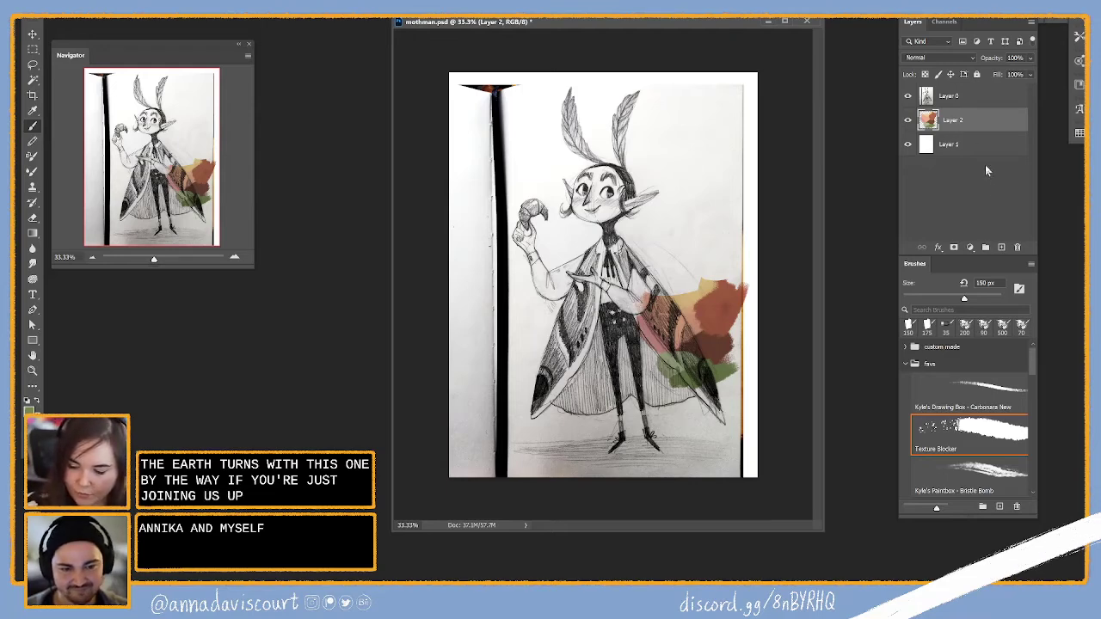
key(ctrl+j)
key(ctrl+shift+bracketright)
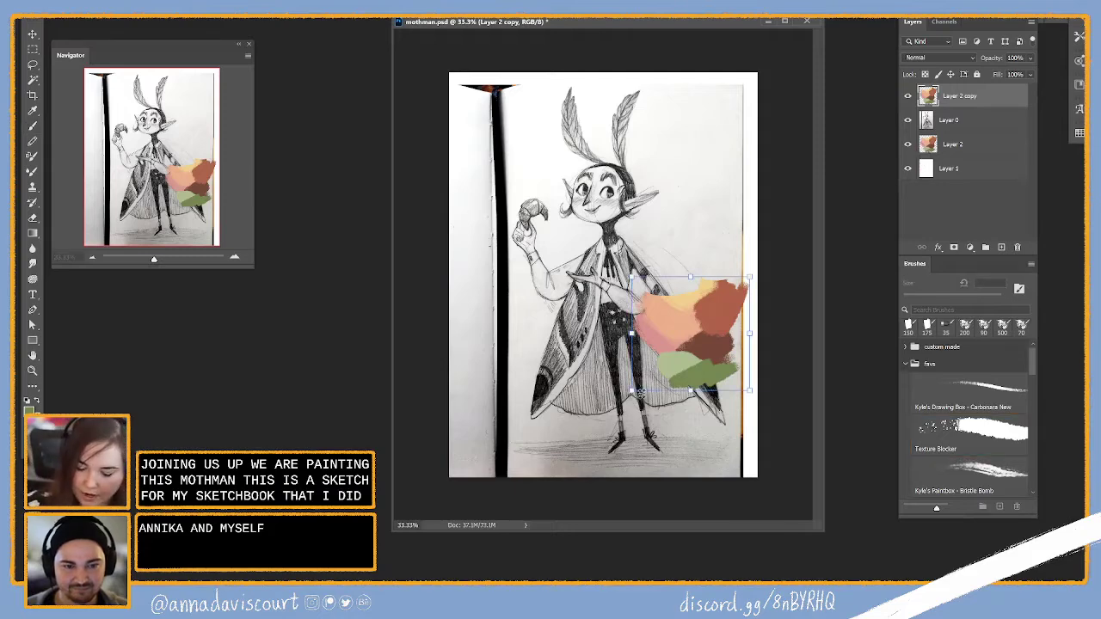
drag(657, 387, 729, 120)
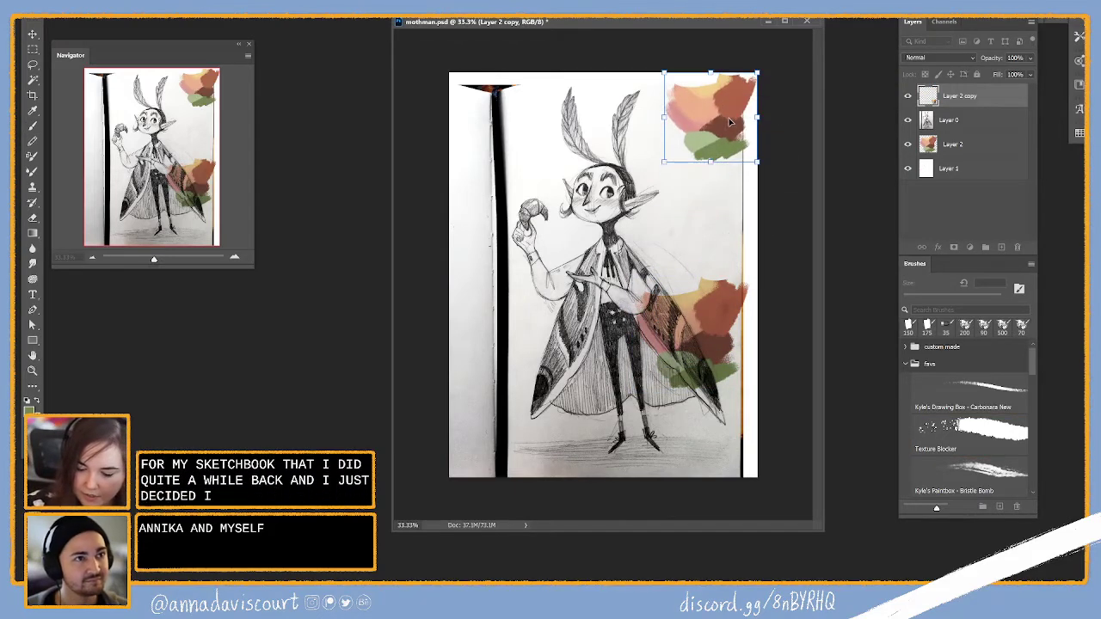
key(b)
Toggle the visibility of the multiplied sketch on Layer 0 to compare the canvas with and without it
click(959, 144)
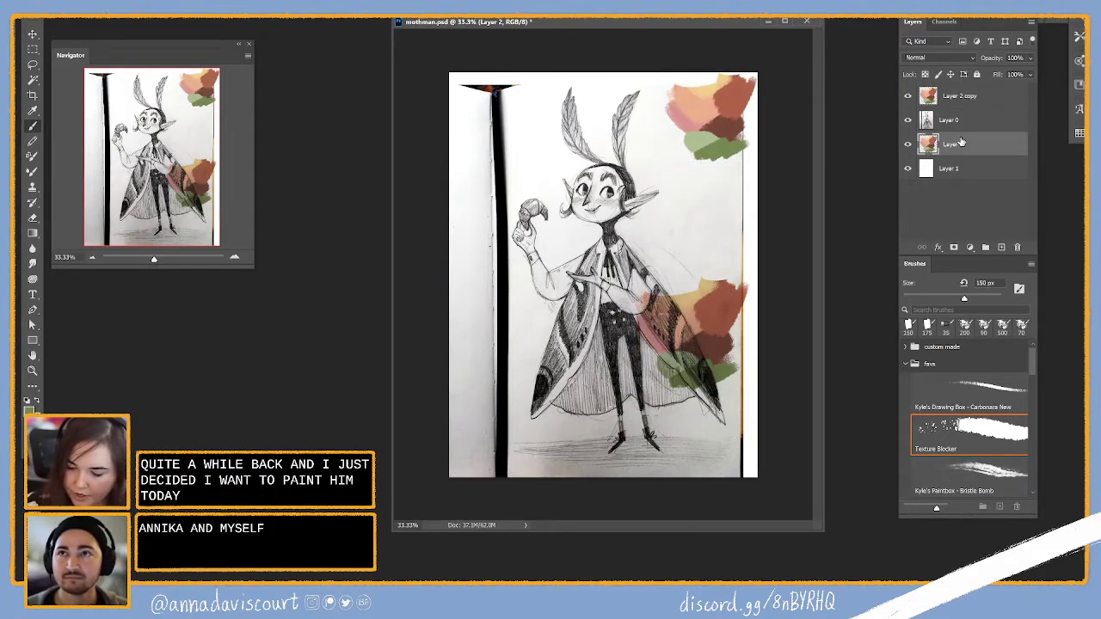
click(954, 100)
click(946, 120)
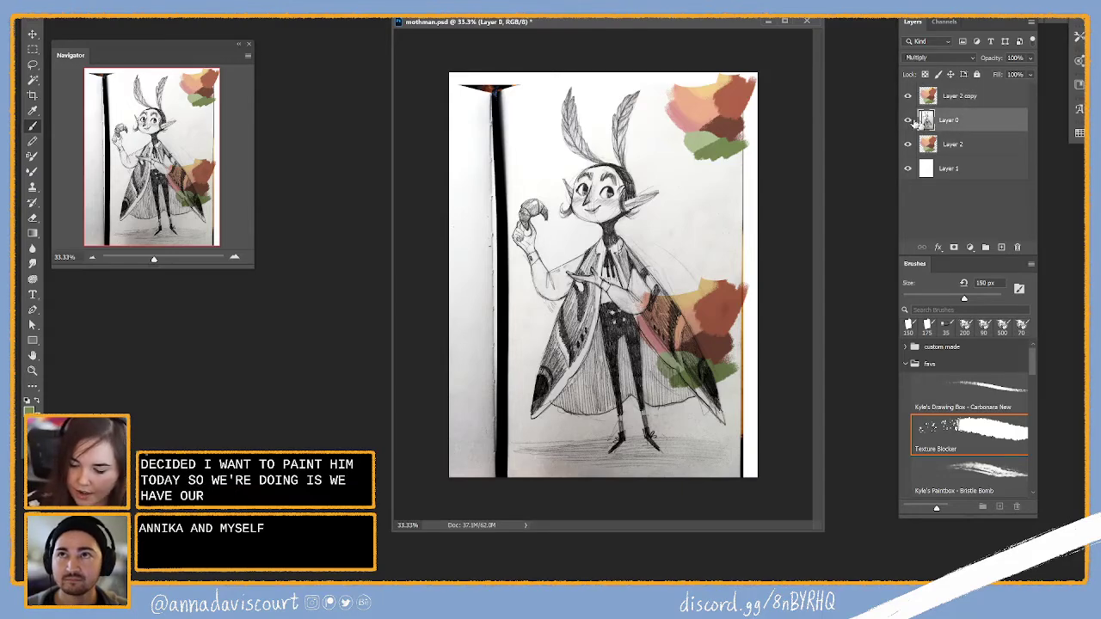
click(907, 121)
click(907, 121)
click(907, 122)
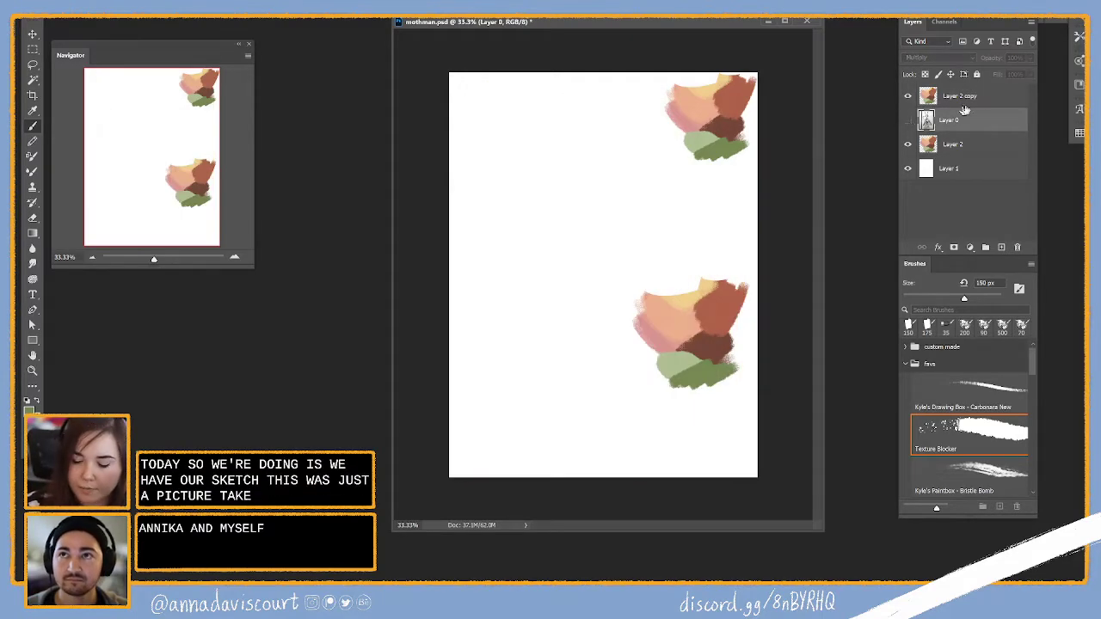
click(907, 121)
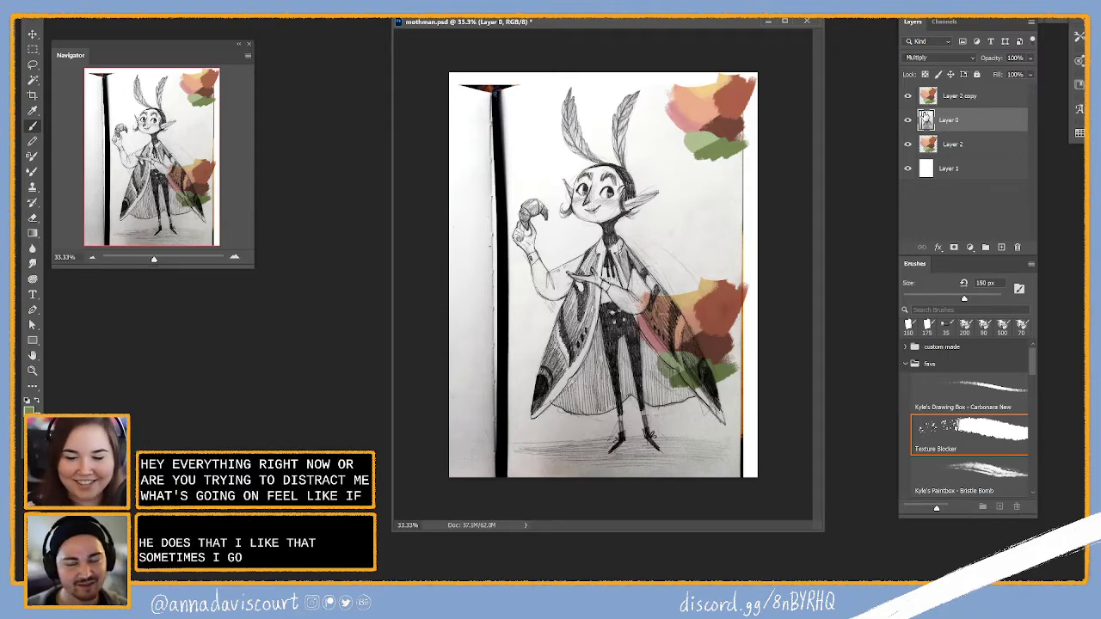
On Layer 2, paint the cape's left wing rust brown and its inner lining dark brown (#7c3b24) around the legs
click(966, 148)
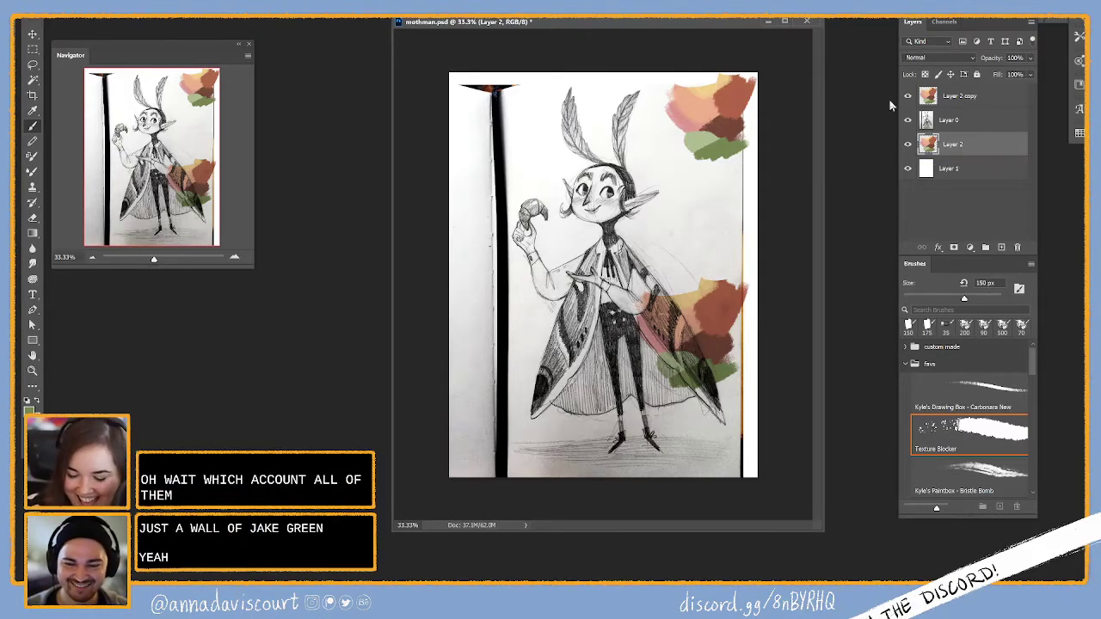
mouse_move(563, 328)
mouse_down()
mouse_move(538, 400)
mouse_move(572, 360)
mouse_move(555, 282)
mouse_up()
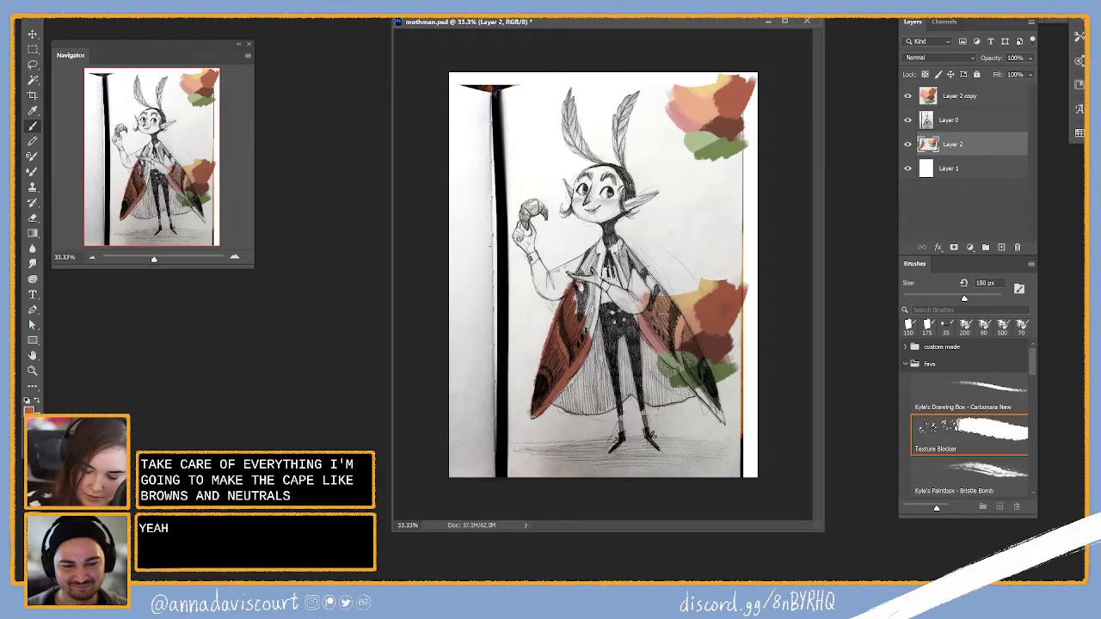
click(31, 408)
drag(863, 207, 841, 170)
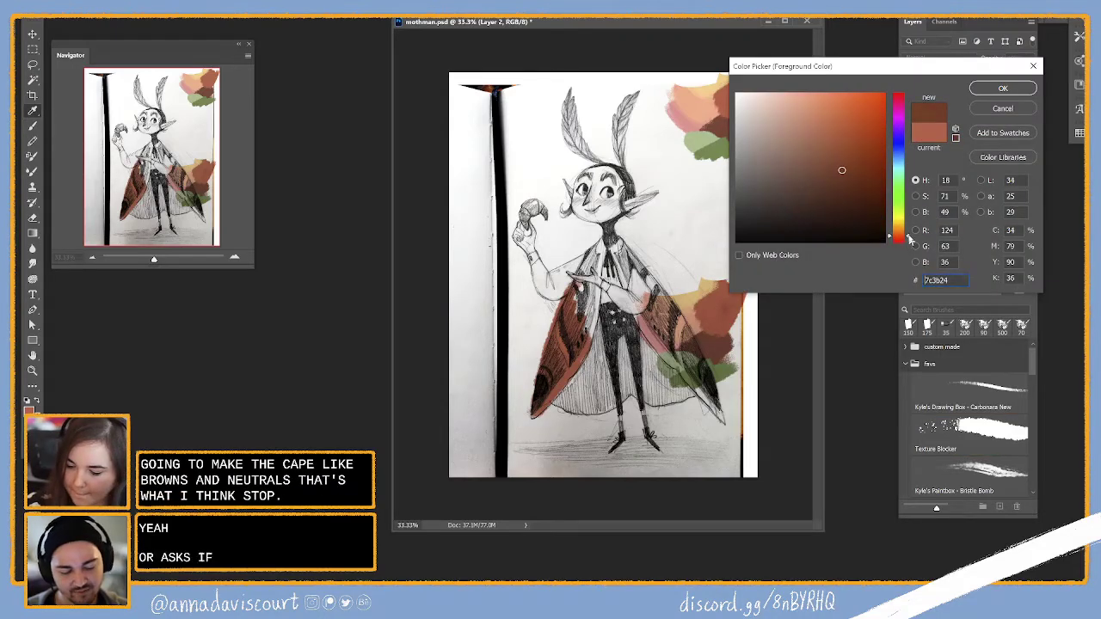
click(1002, 87)
drag(574, 397, 599, 358)
key(ctrl+z)
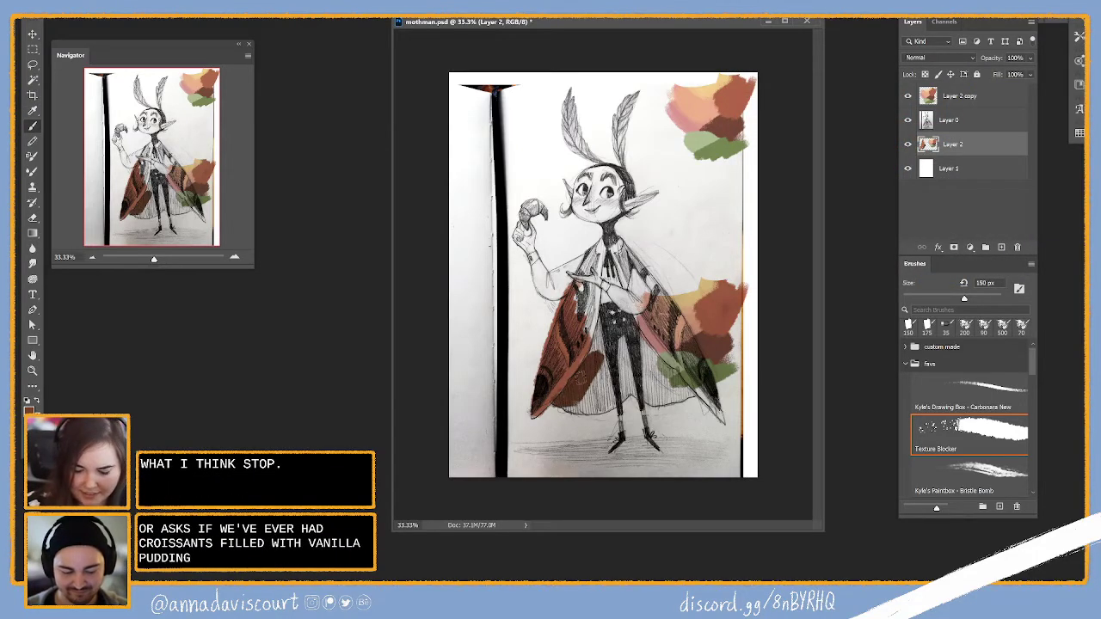
mouse_move(600, 404)
mouse_down()
mouse_move(567, 395)
mouse_move(602, 405)
mouse_move(591, 405)
mouse_move(606, 371)
mouse_move(596, 365)
mouse_up()
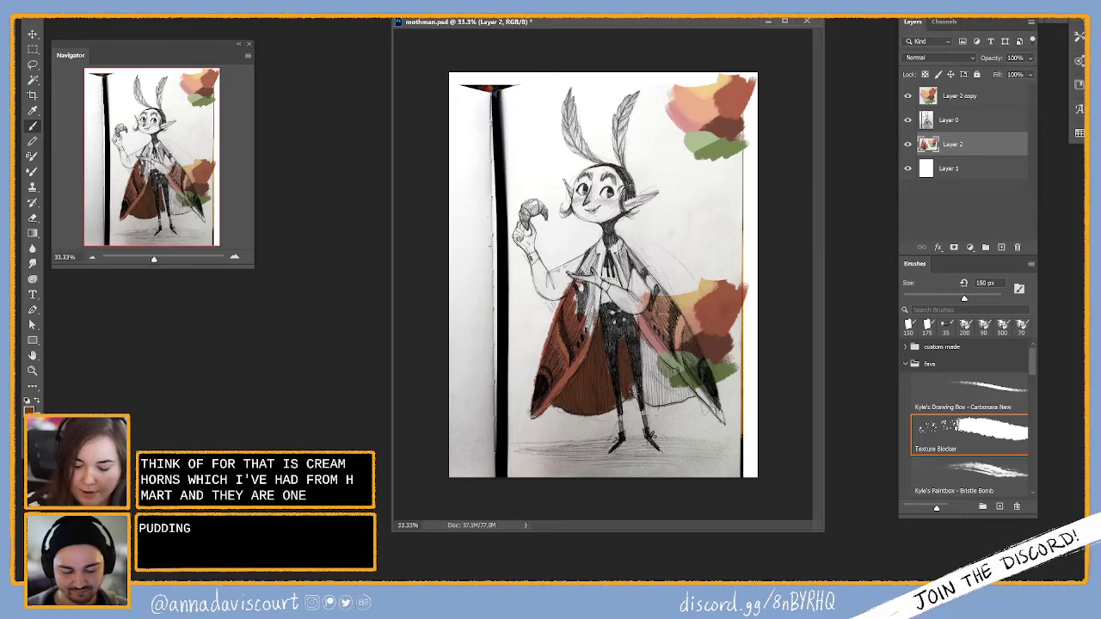
mouse_move(634, 394)
mouse_down()
mouse_move(638, 404)
mouse_move(646, 336)
mouse_move(683, 391)
mouse_move(688, 379)
mouse_move(666, 403)
mouse_move(658, 384)
mouse_up()
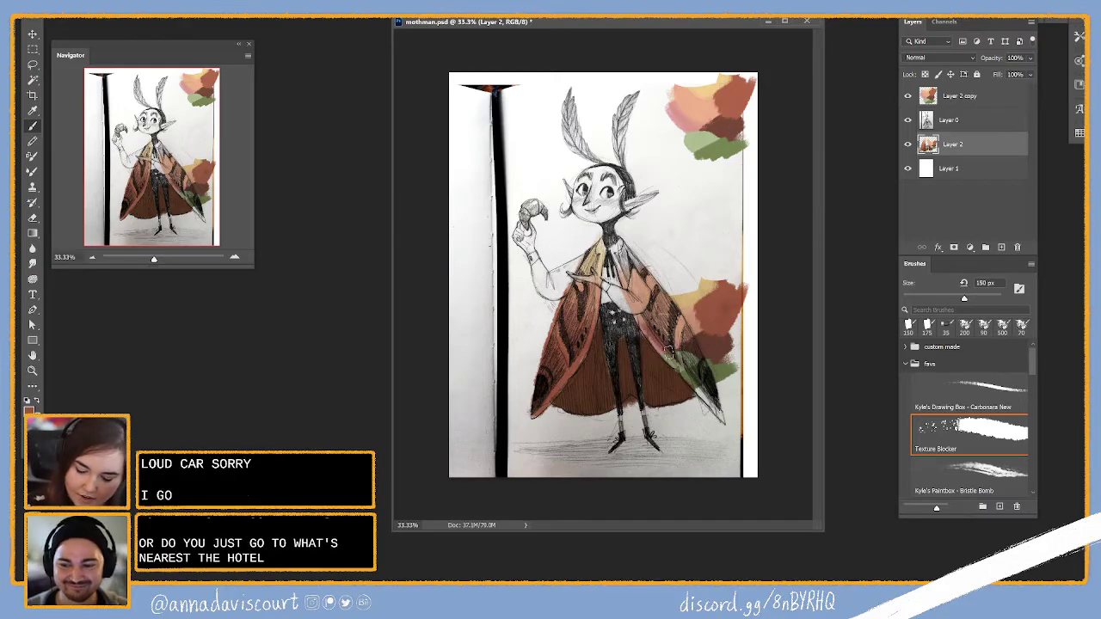
Paint the cape's right wing rust brown with a moss green lower edge, and fill the collar with pale yellow
mouse_move(647, 322)
mouse_down()
mouse_move(675, 355)
mouse_move(673, 323)
mouse_move(698, 362)
mouse_move(675, 314)
mouse_up()
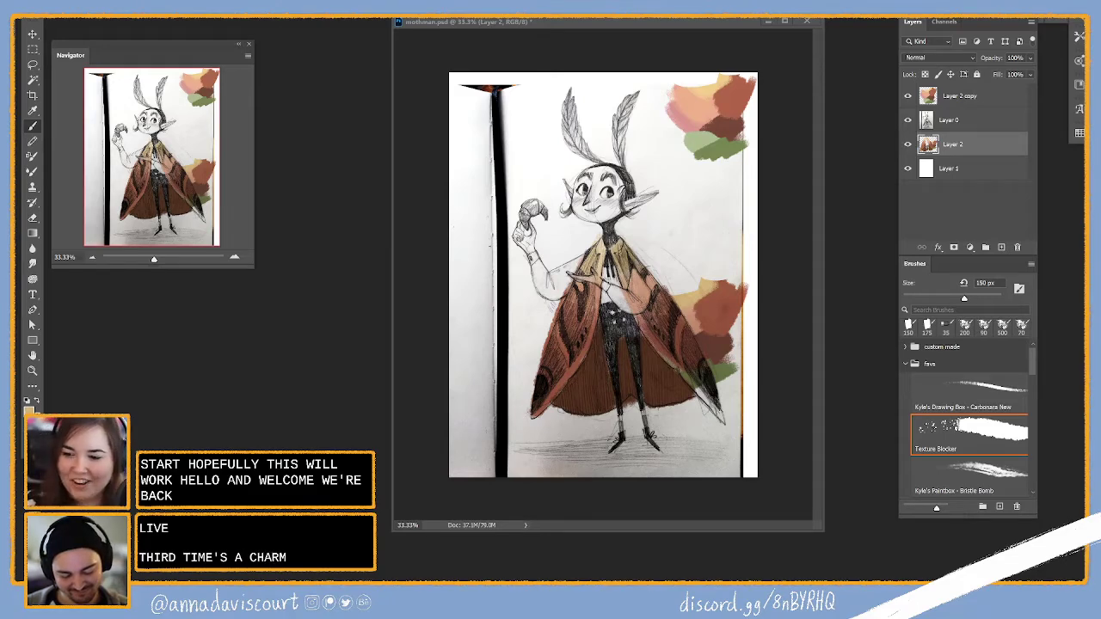
click(830, 311)
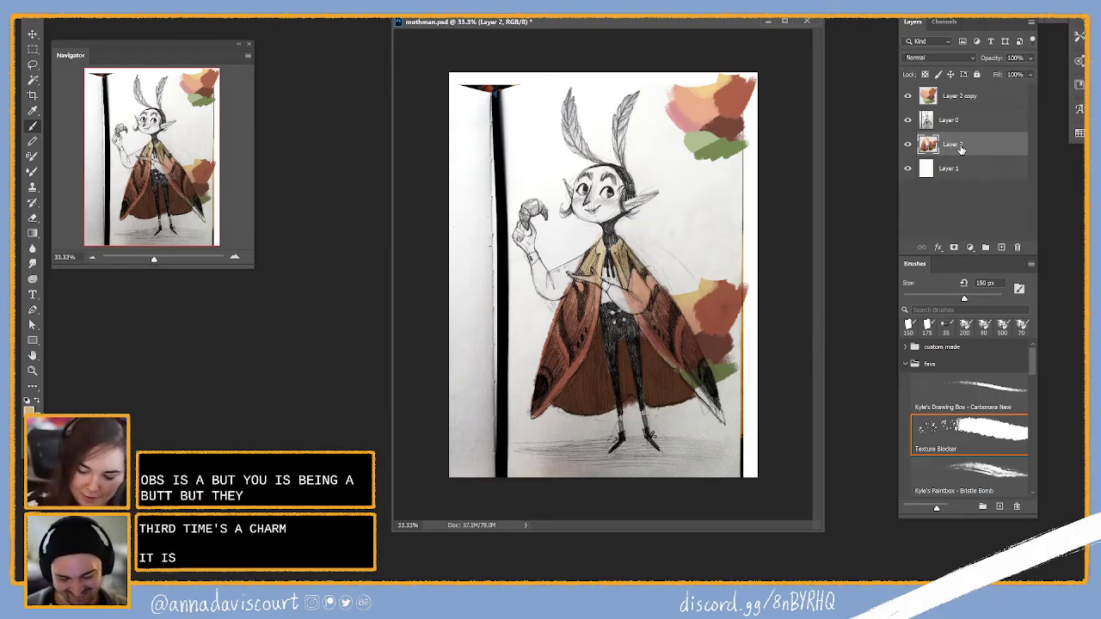
drag(698, 366, 730, 420)
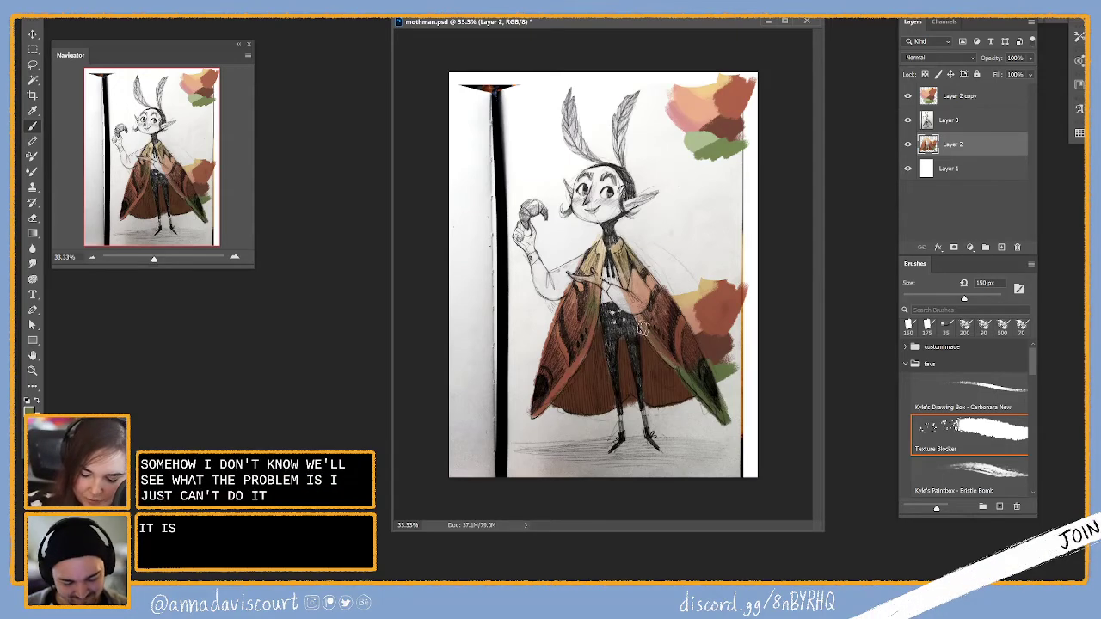
Paint both of the mothman's sleeves moss green
mouse_move(630, 311)
mouse_down()
mouse_move(606, 290)
mouse_move(632, 295)
mouse_move(635, 279)
mouse_move(623, 302)
mouse_move(649, 288)
mouse_up()
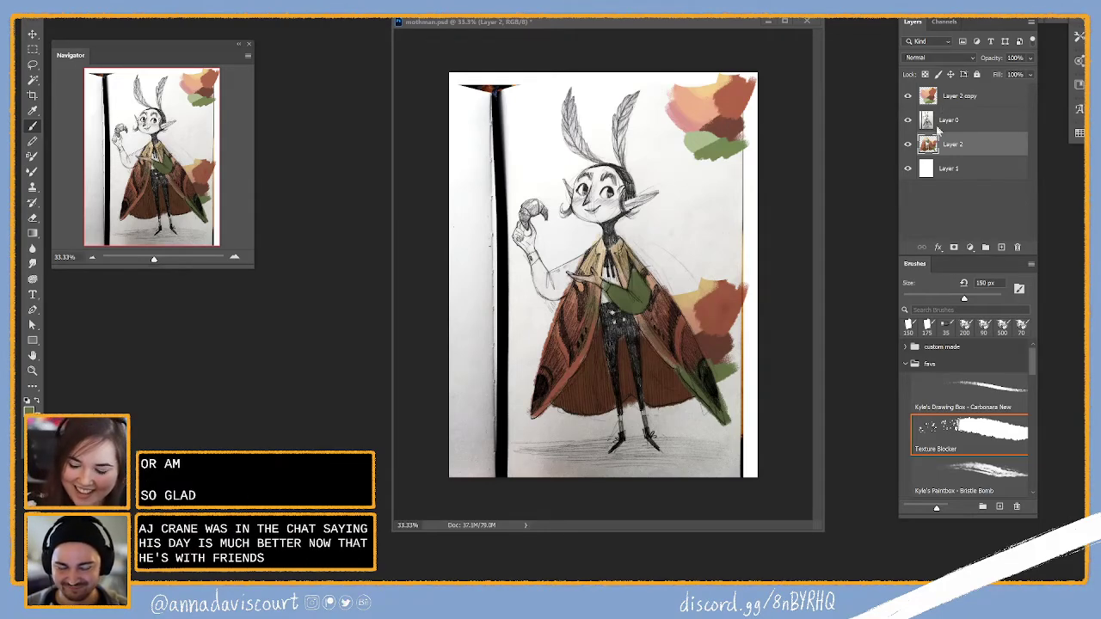
mouse_move(550, 258)
mouse_down()
mouse_move(535, 289)
mouse_move(571, 302)
mouse_up()
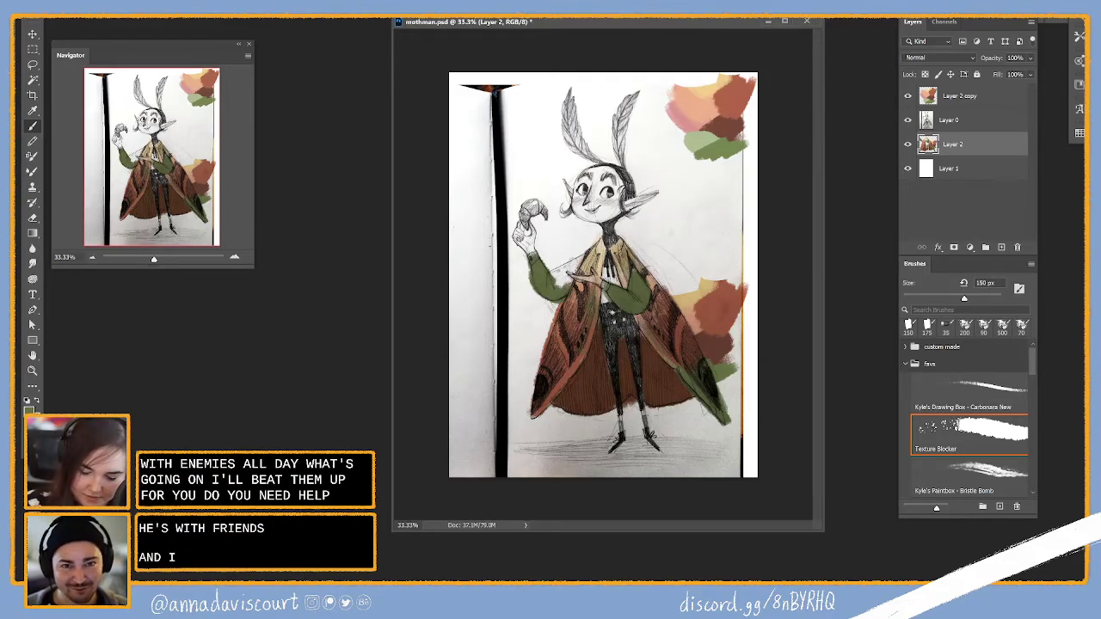
mouse_move(574, 265)
mouse_down()
mouse_move(561, 273)
mouse_move(566, 287)
mouse_up()
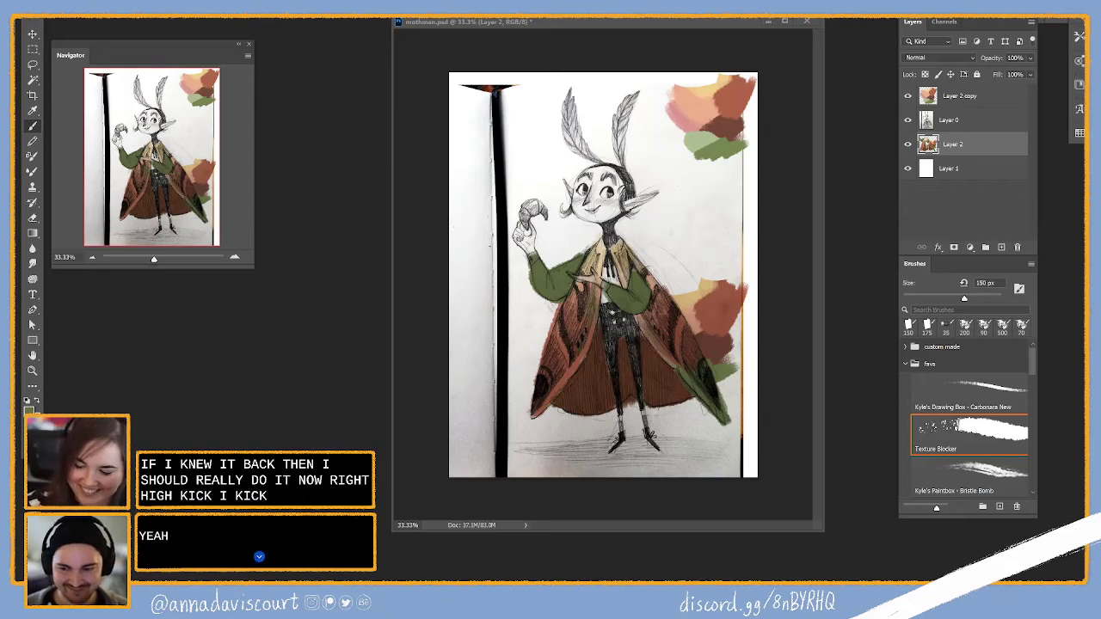
key(alt+Tab)
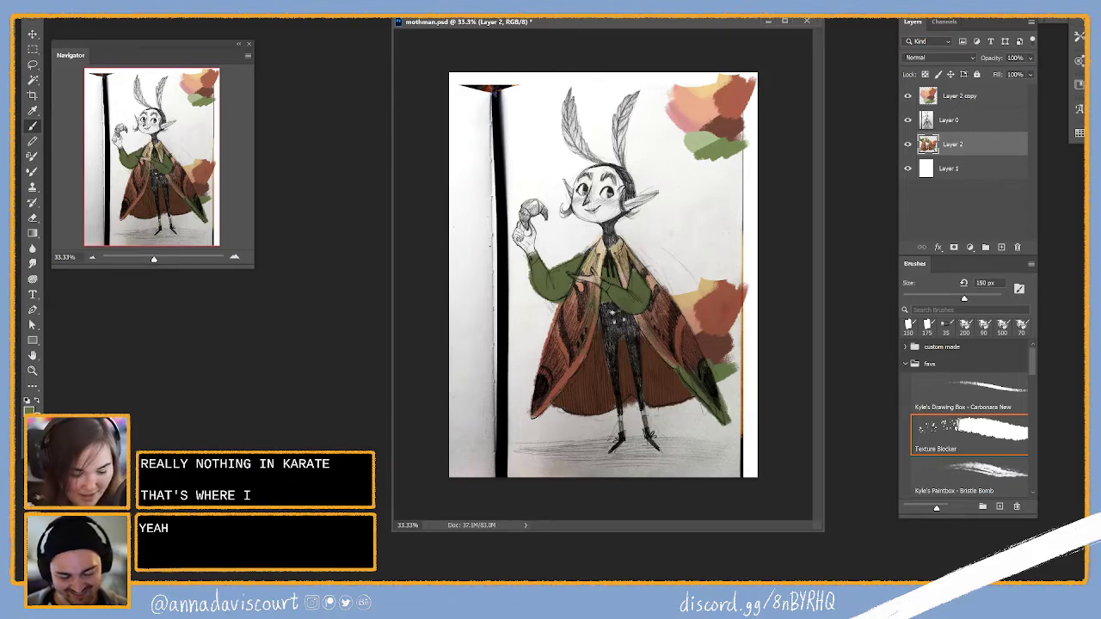
Choose a light green (#8fab6b), paint the neck bow with a 90 px brush, and recolour the collar with the palette's yellow
click(27, 401)
click(791, 141)
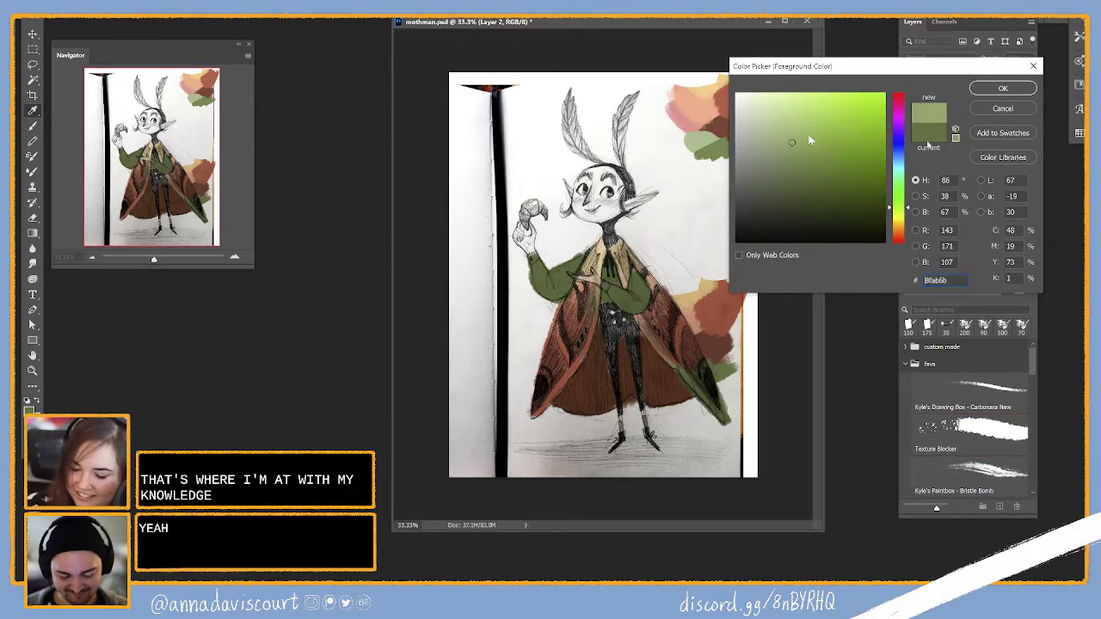
click(1002, 89)
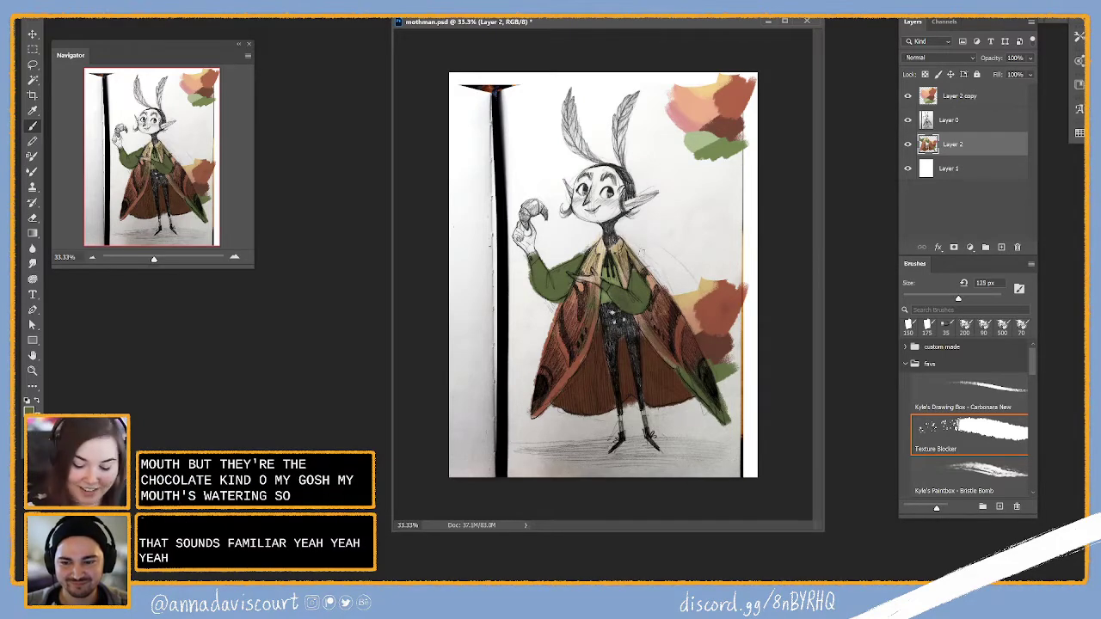
key(bracketleft)
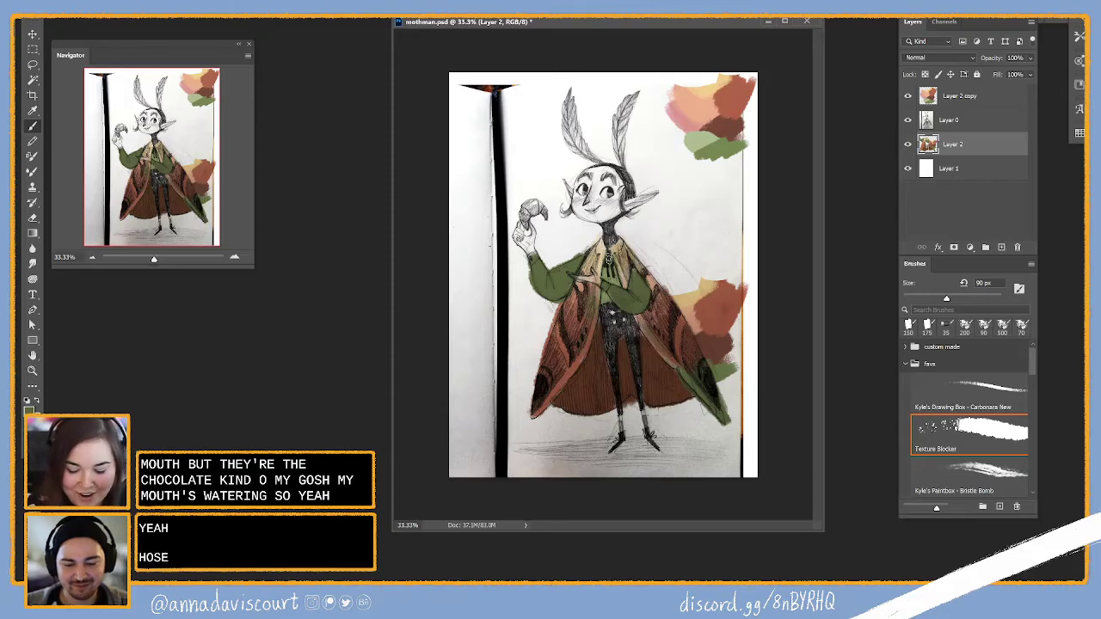
drag(607, 257, 604, 273)
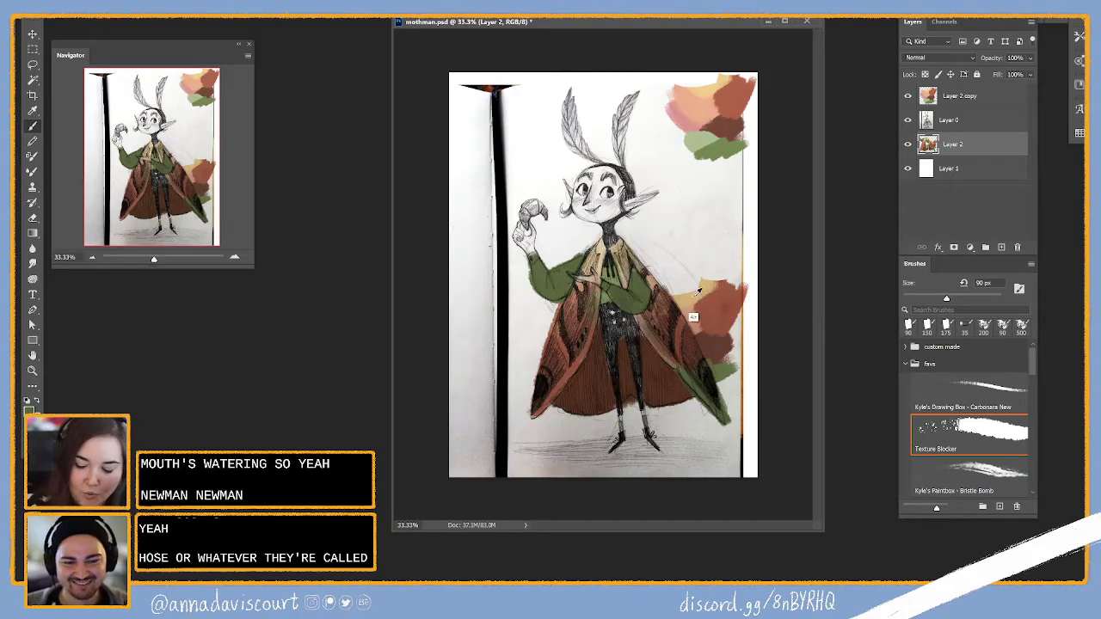
alt+click(708, 77)
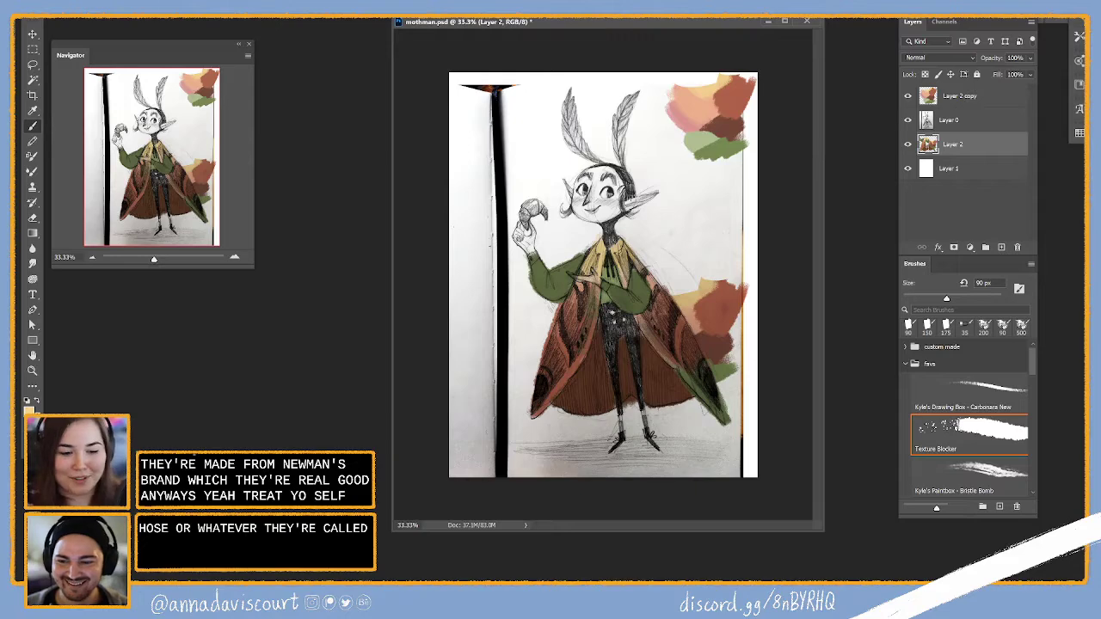
Choose a tan skin colour (#d89267), paint the mothman's face, ears and hands, and paint the upper part of both cape wings yellow
click(28, 401)
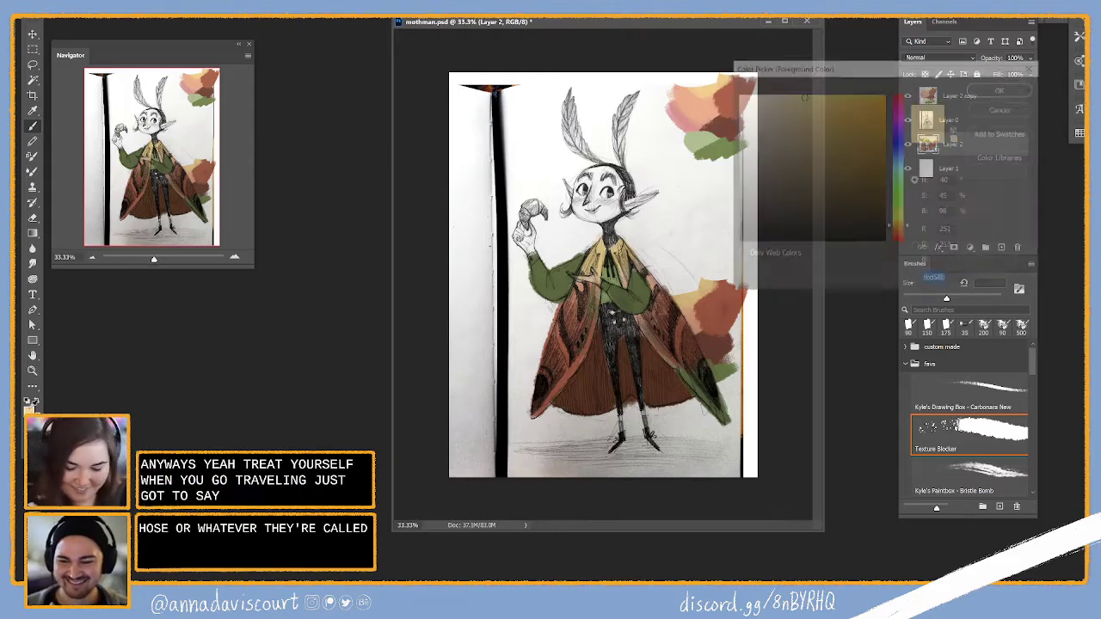
drag(907, 230, 907, 234)
click(821, 137)
drag(822, 136, 822, 137)
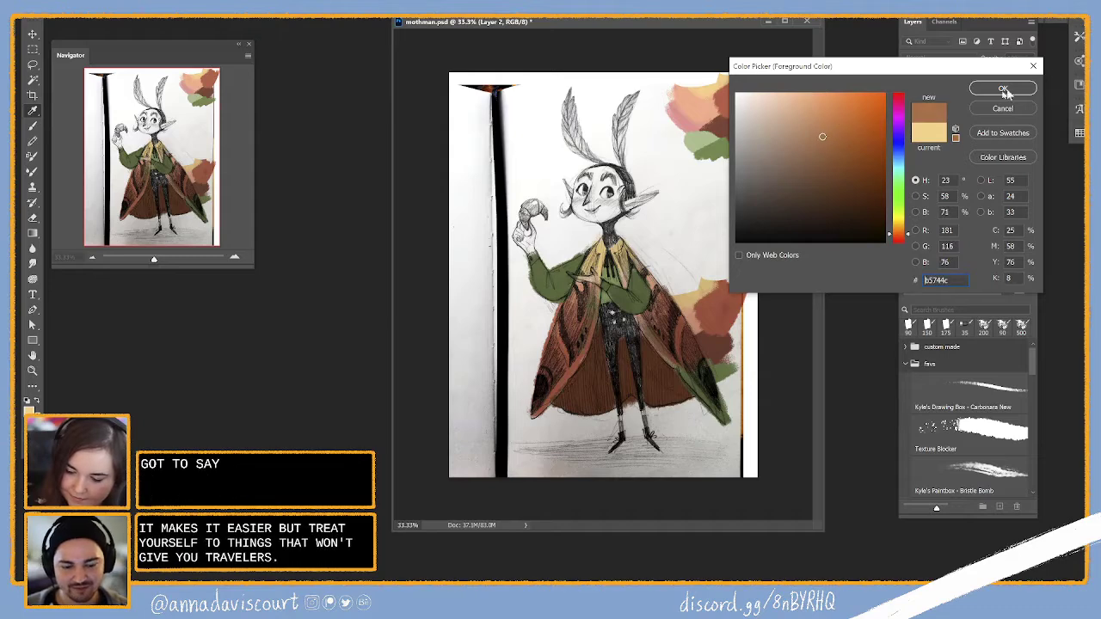
click(813, 115)
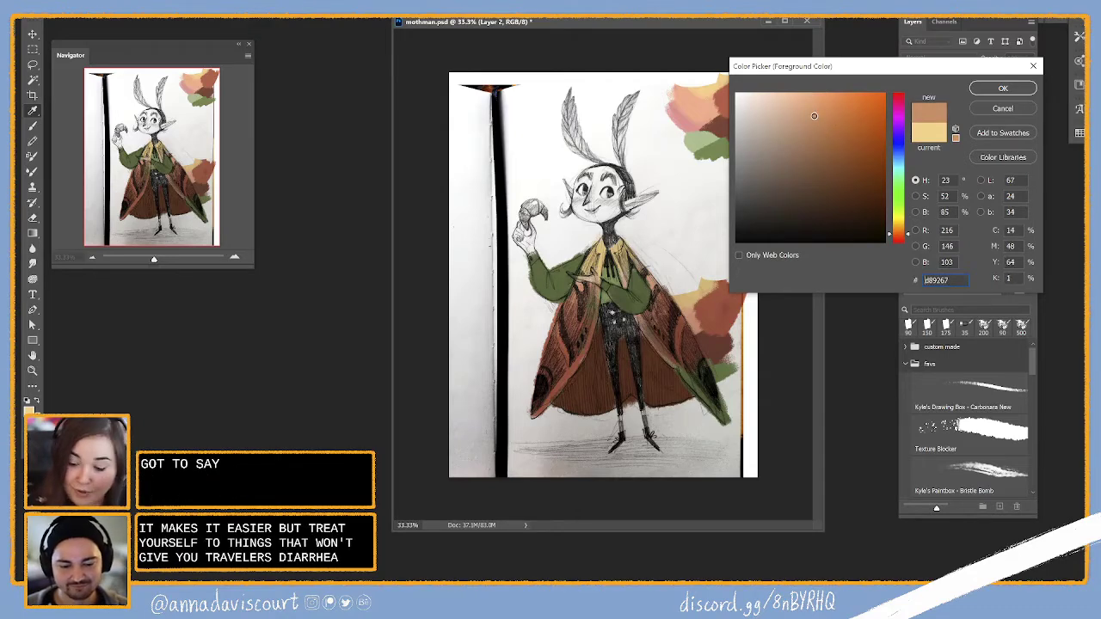
click(989, 90)
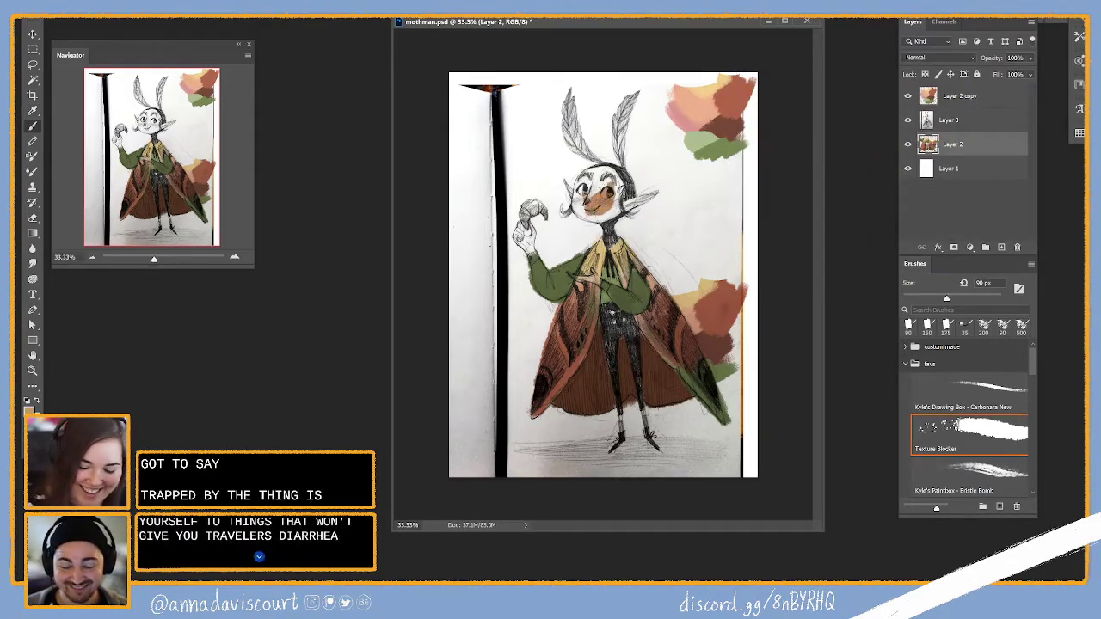
mouse_move(602, 177)
mouse_down()
mouse_move(580, 202)
mouse_move(581, 176)
mouse_move(598, 177)
mouse_up()
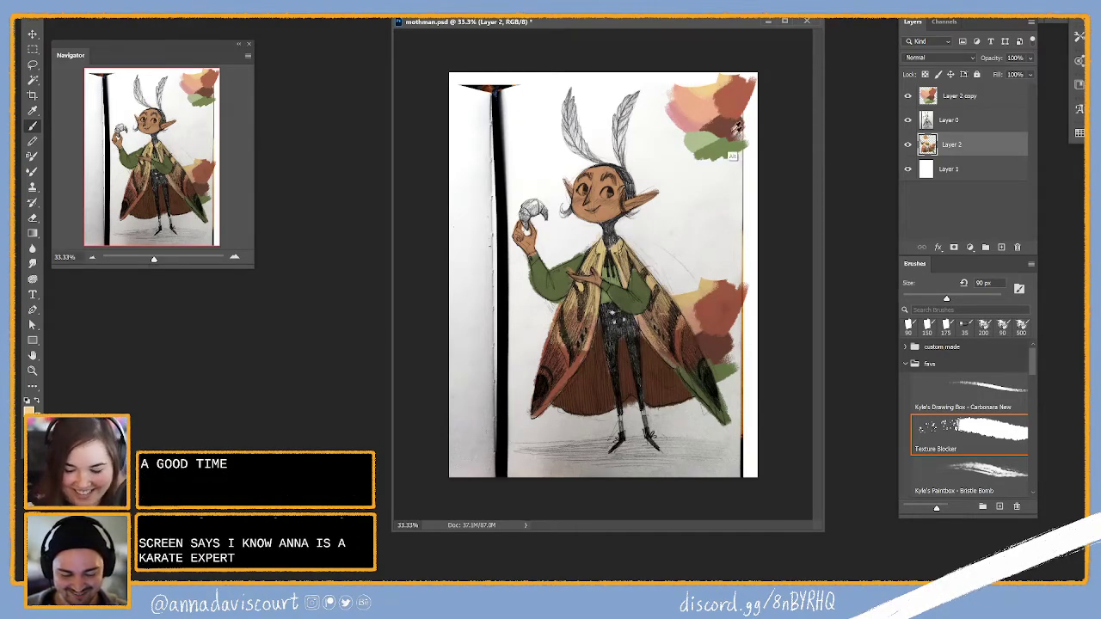
Choose a peach orange (#ec976f), paint the middle of both cape wings, and cover the right wing's green edge with rust
key(shift+F5)
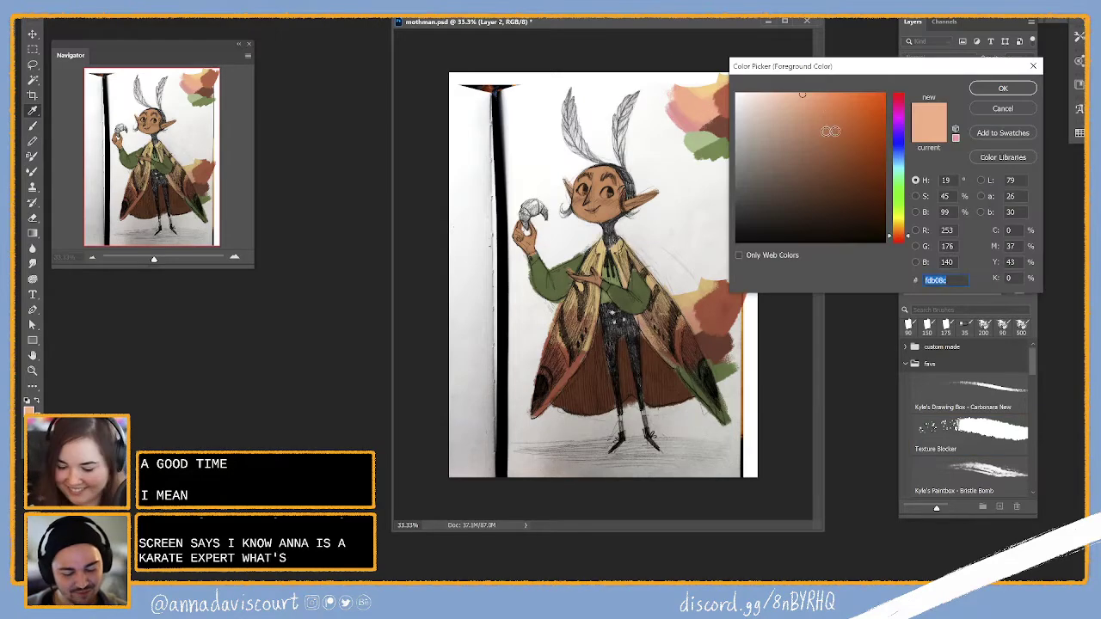
click(810, 102)
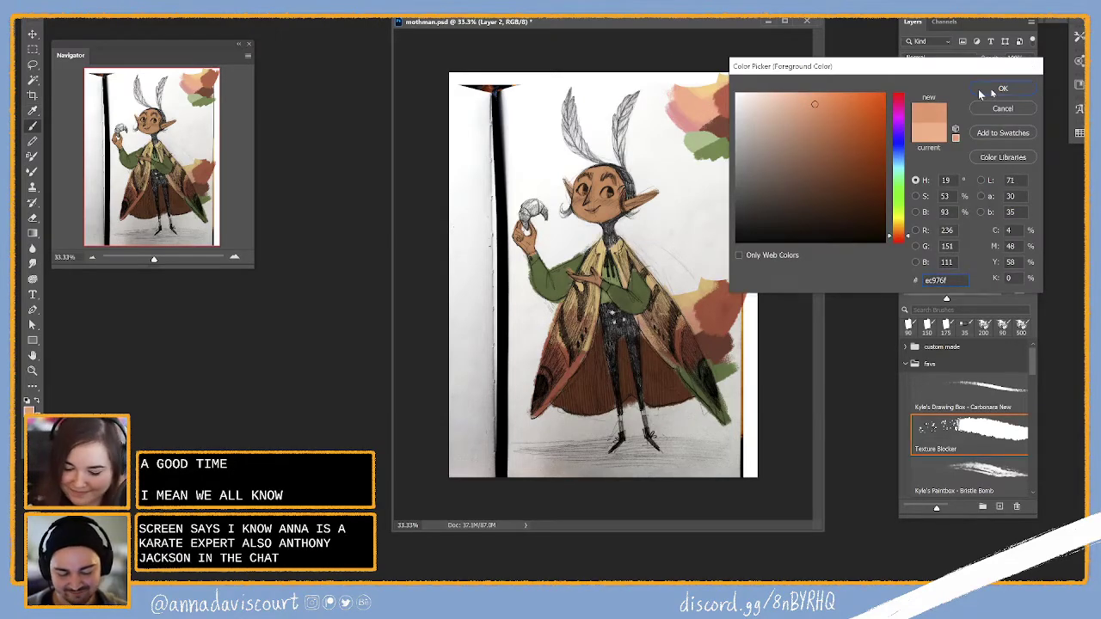
key(Return)
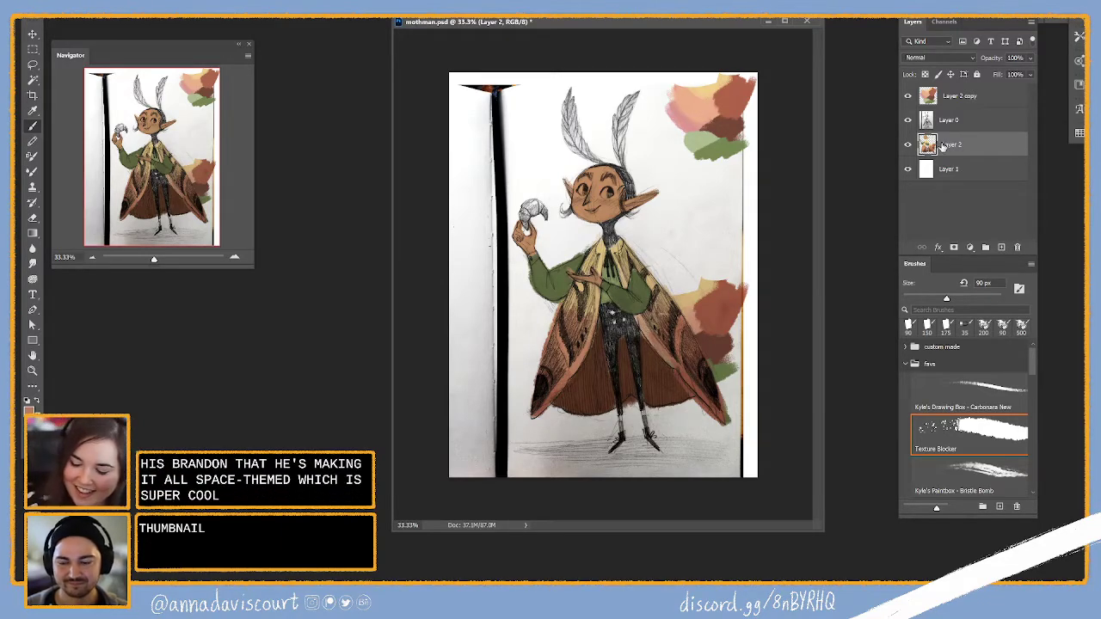
Check the colouring with and without Layer 2, and paint the hair moss green and the antennae yellow with peach bases
click(907, 144)
click(907, 144)
click(908, 144)
click(907, 144)
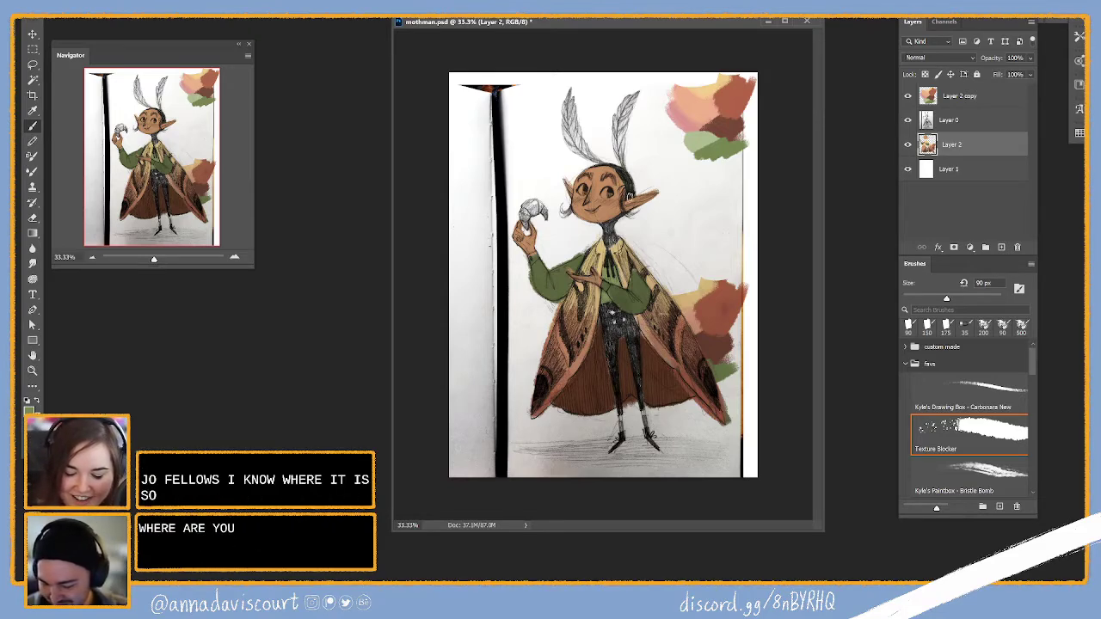
click(612, 168)
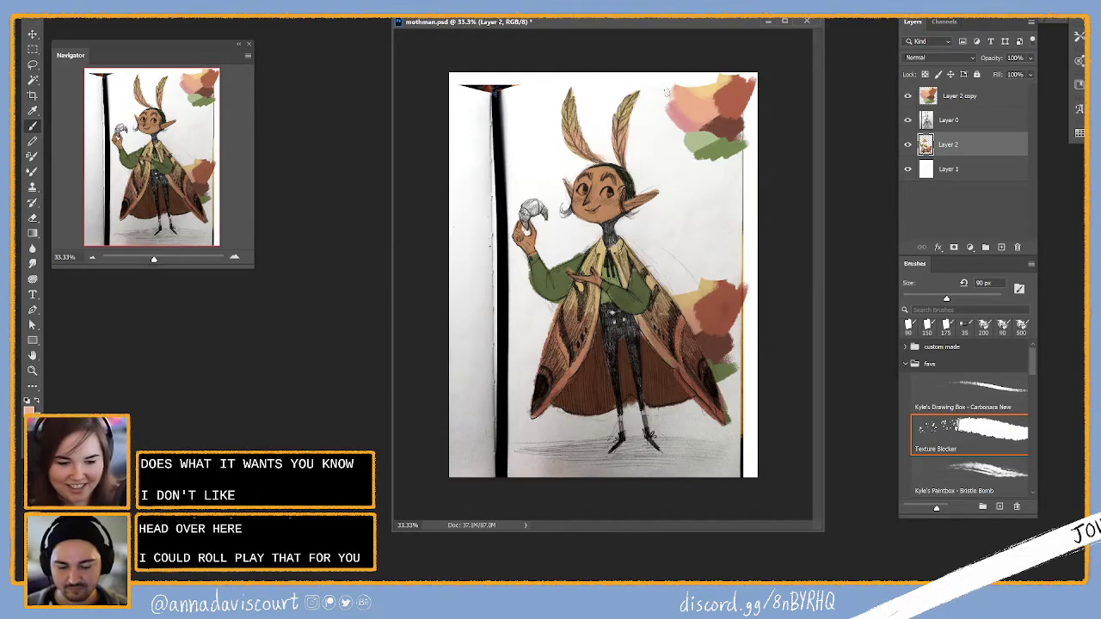
Choose a pale cream yellow and paint the mothman's eyes with it on Layer 2
key(F6)
click(776, 90)
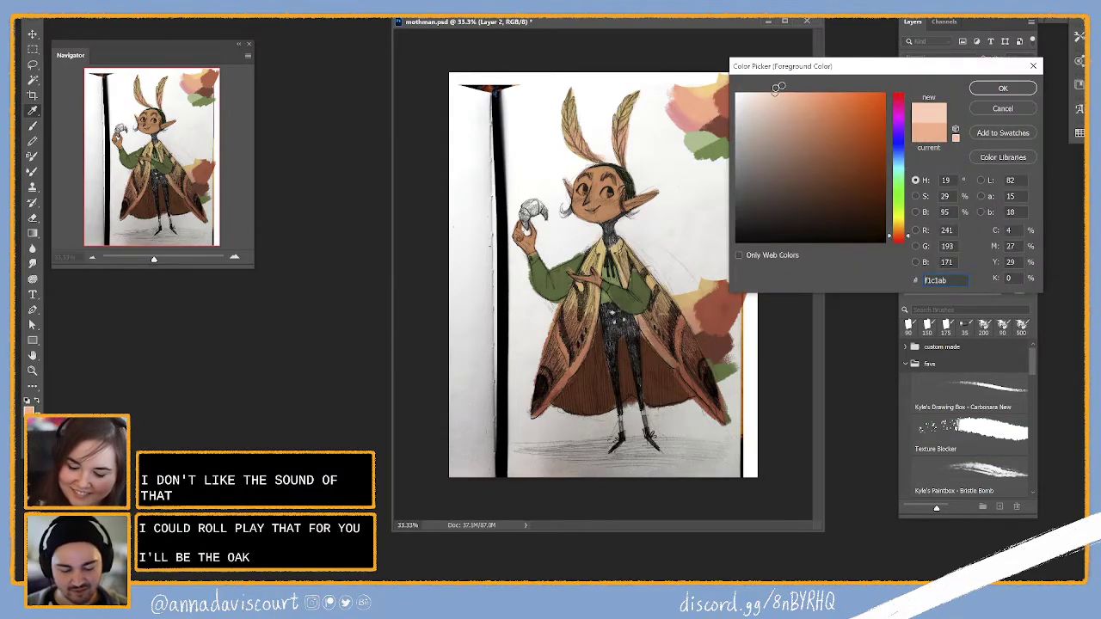
click(900, 224)
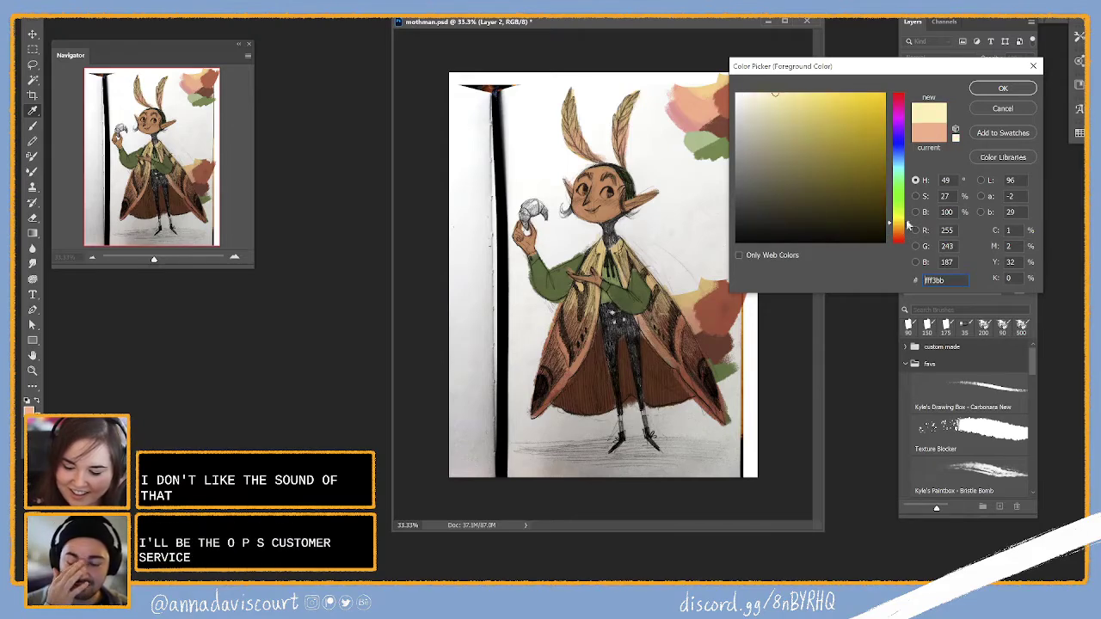
drag(907, 225, 908, 230)
click(993, 90)
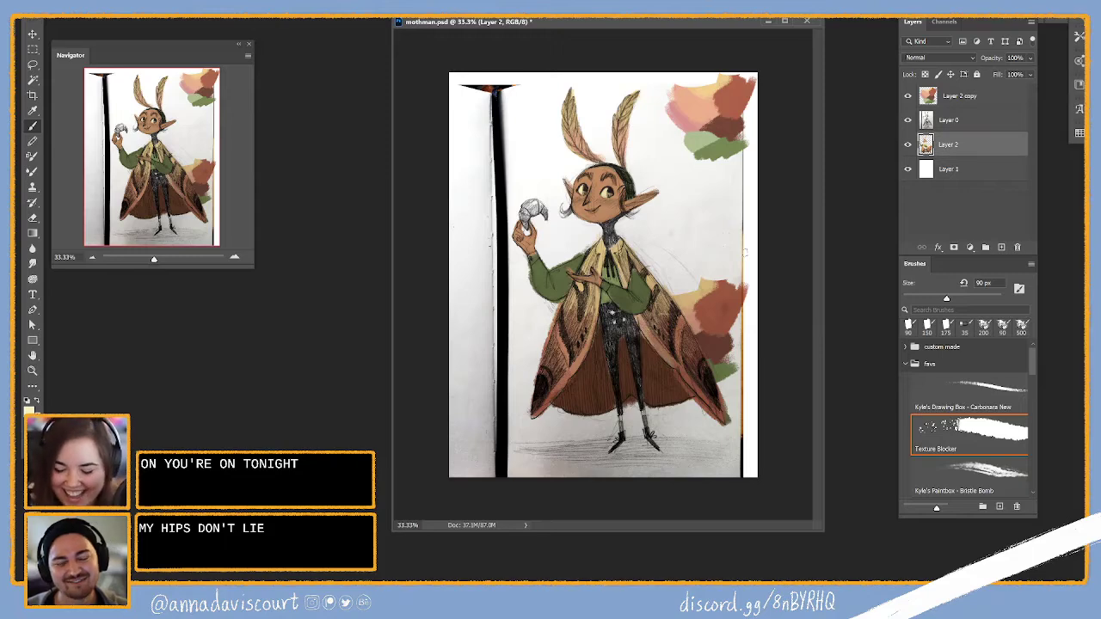
click(941, 99)
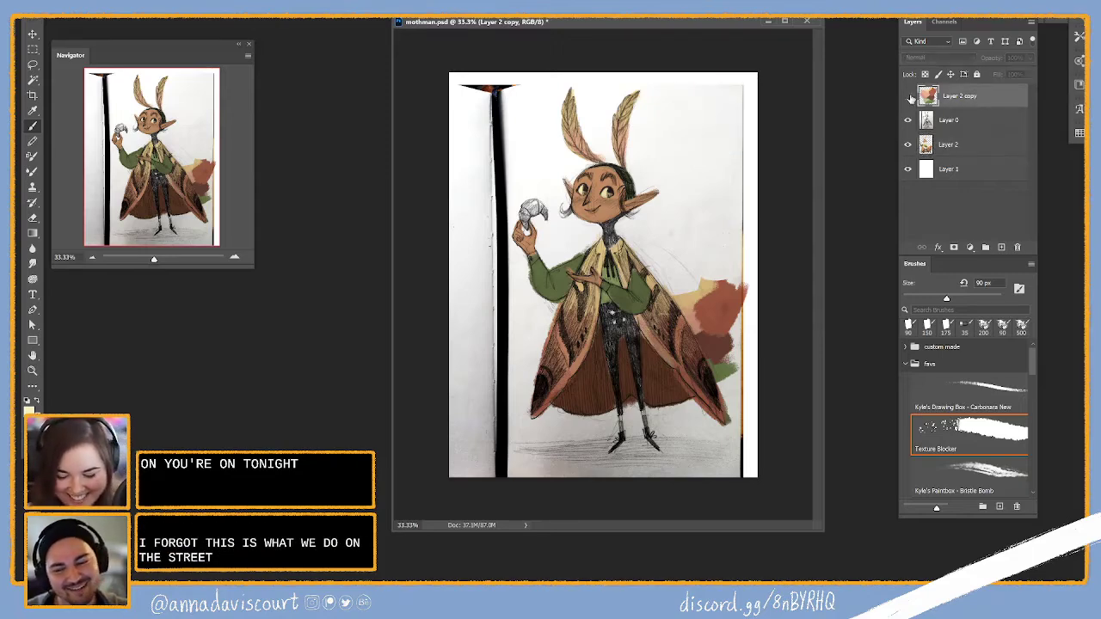
click(946, 144)
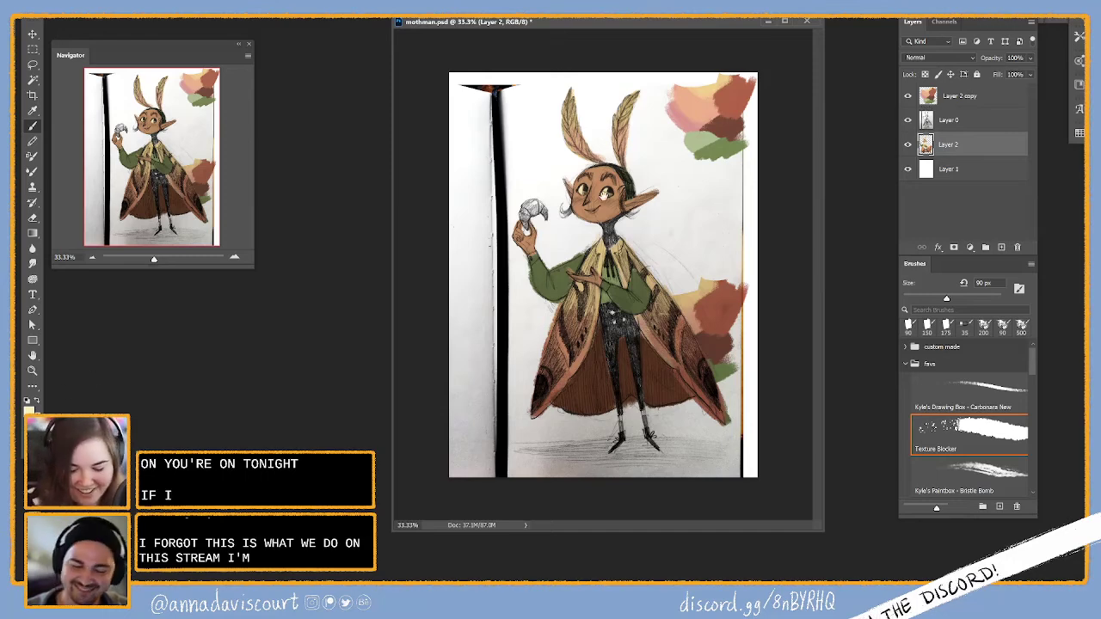
Sample the face's skin tone, deepen it to an orange brown (#cb7348), and shade the nose area
alt+click(607, 206)
click(27, 400)
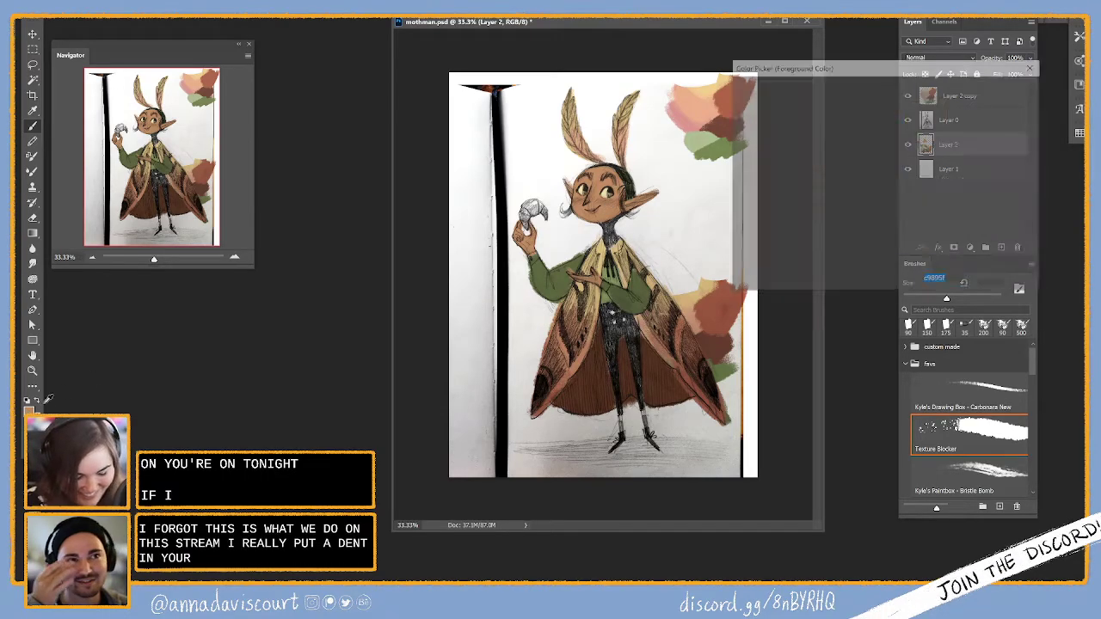
click(831, 123)
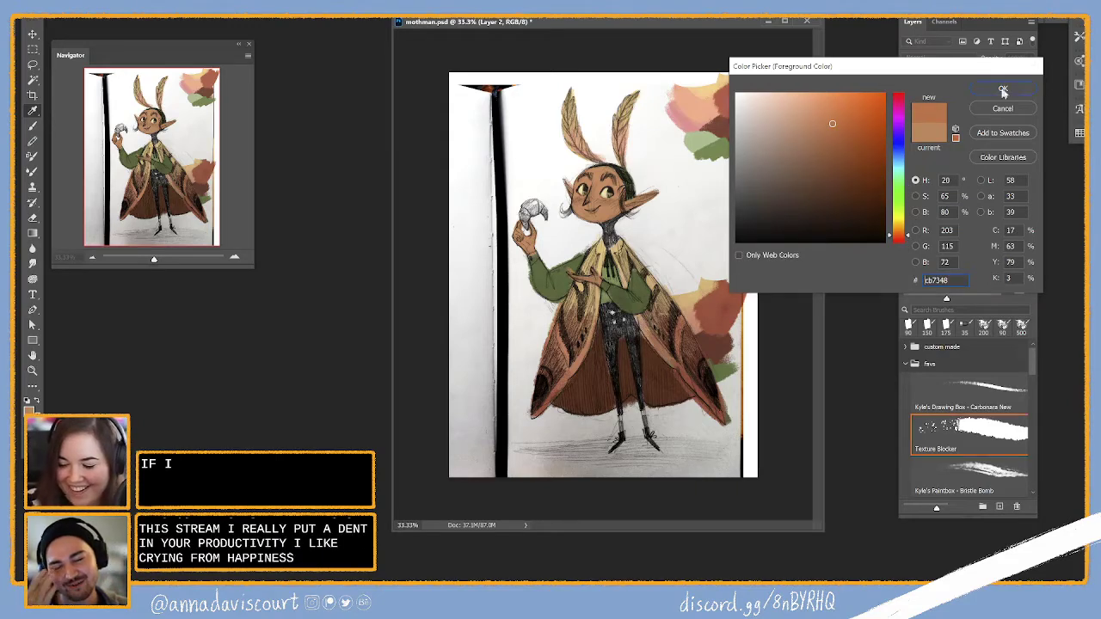
key(Return)
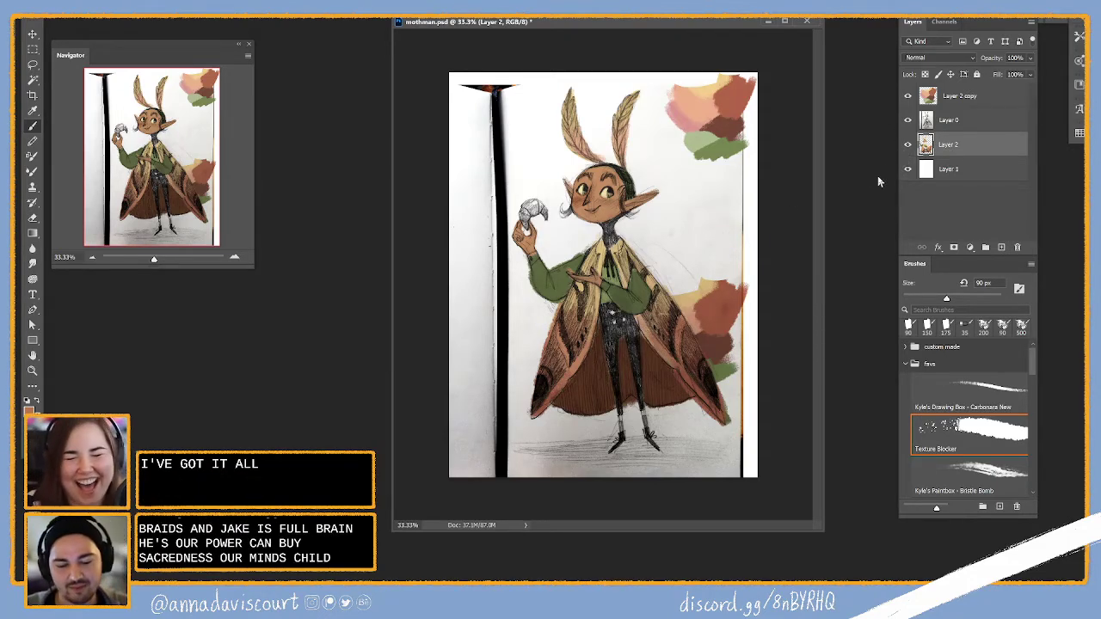
Compare the flat colours with and without the Layer 0 sketch lines
click(908, 120)
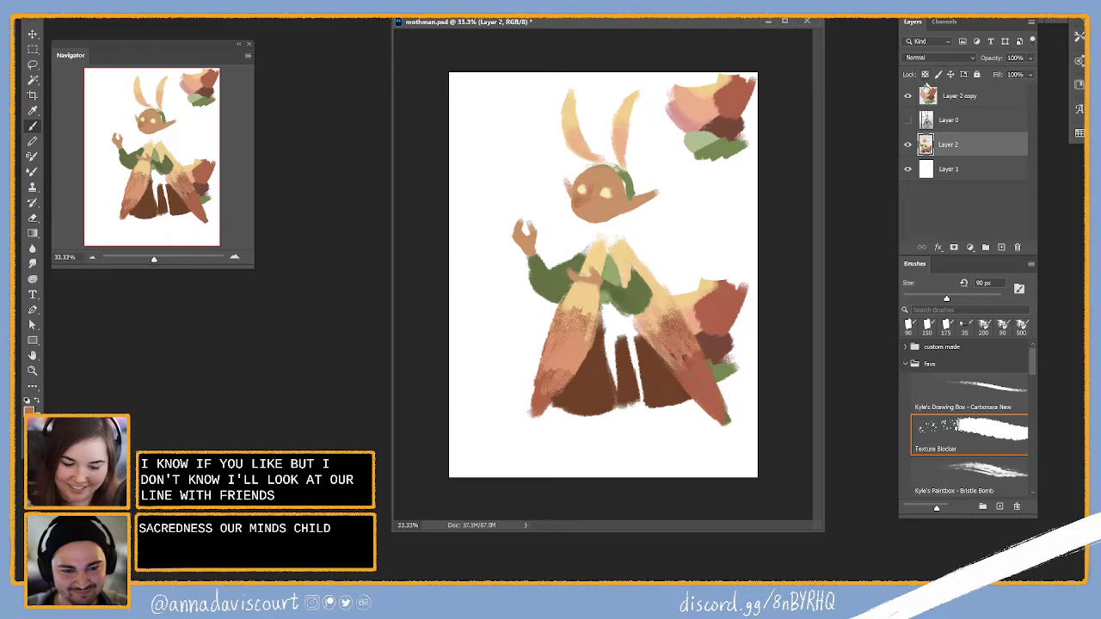
click(908, 123)
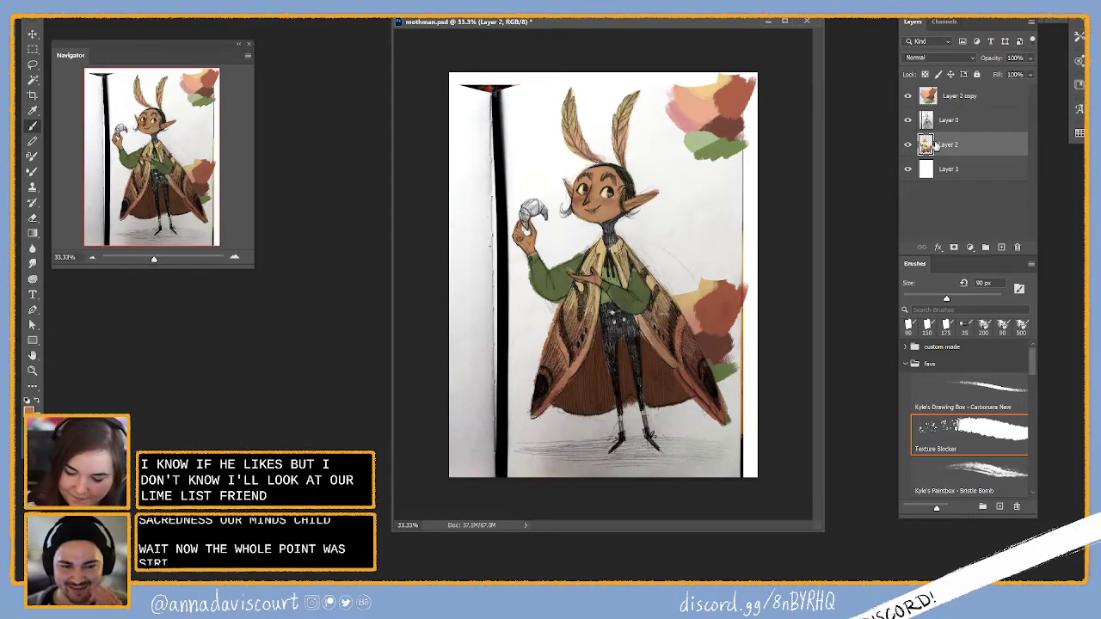
click(905, 125)
click(907, 123)
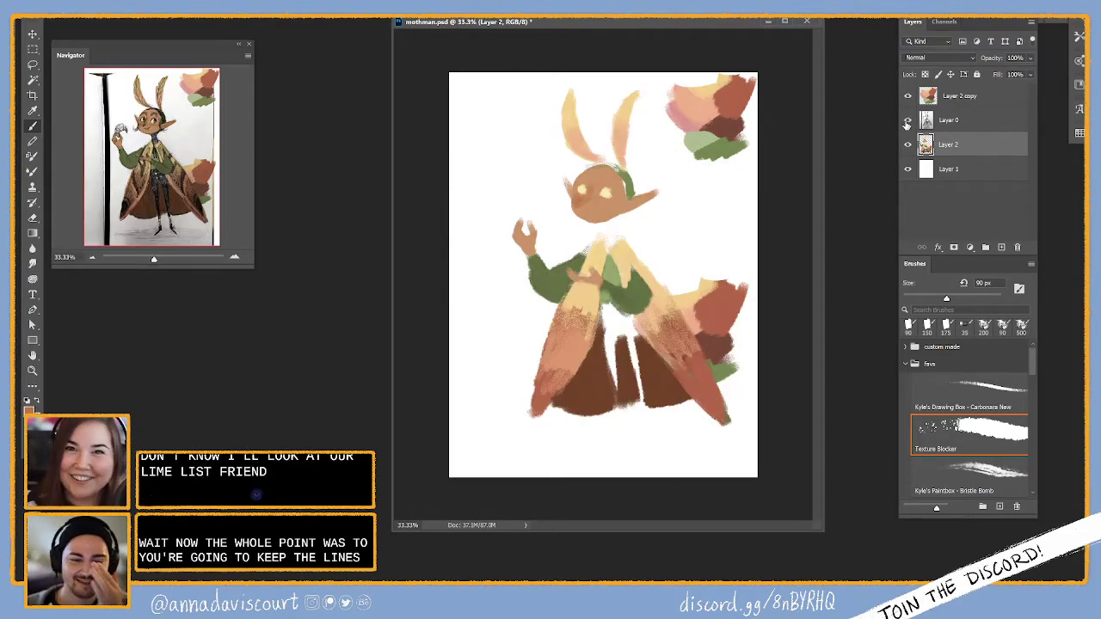
click(907, 123)
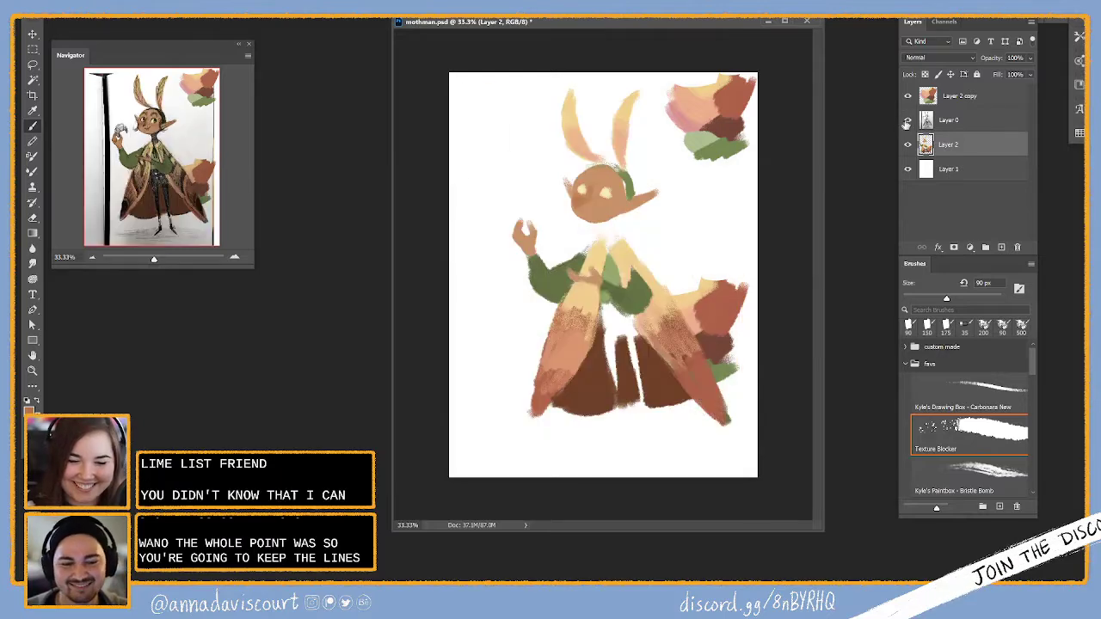
click(907, 123)
click(974, 122)
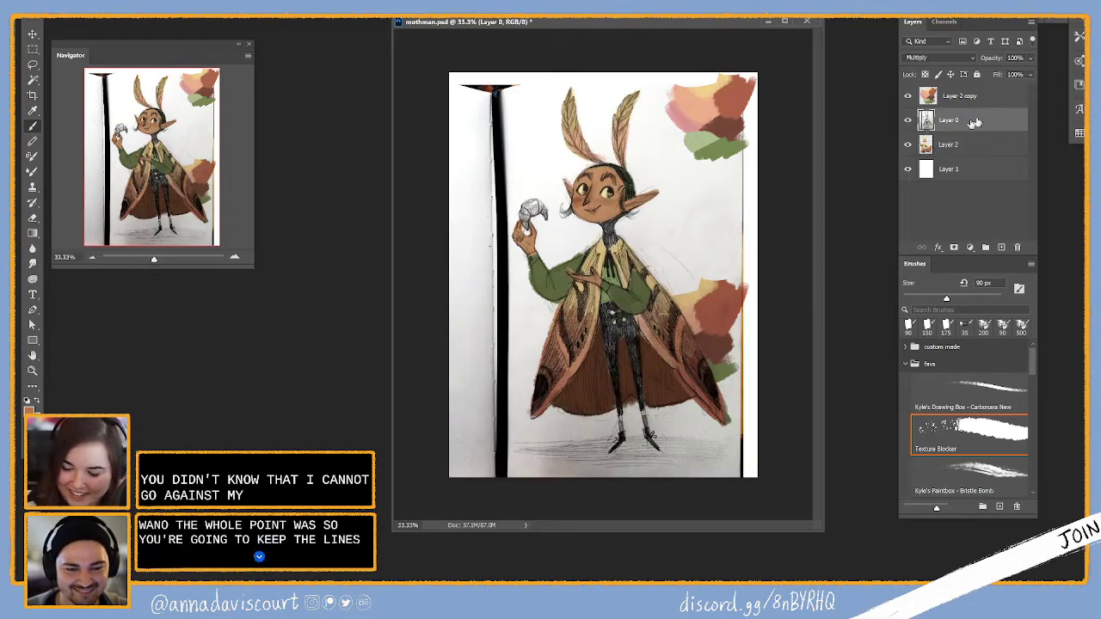
click(969, 248)
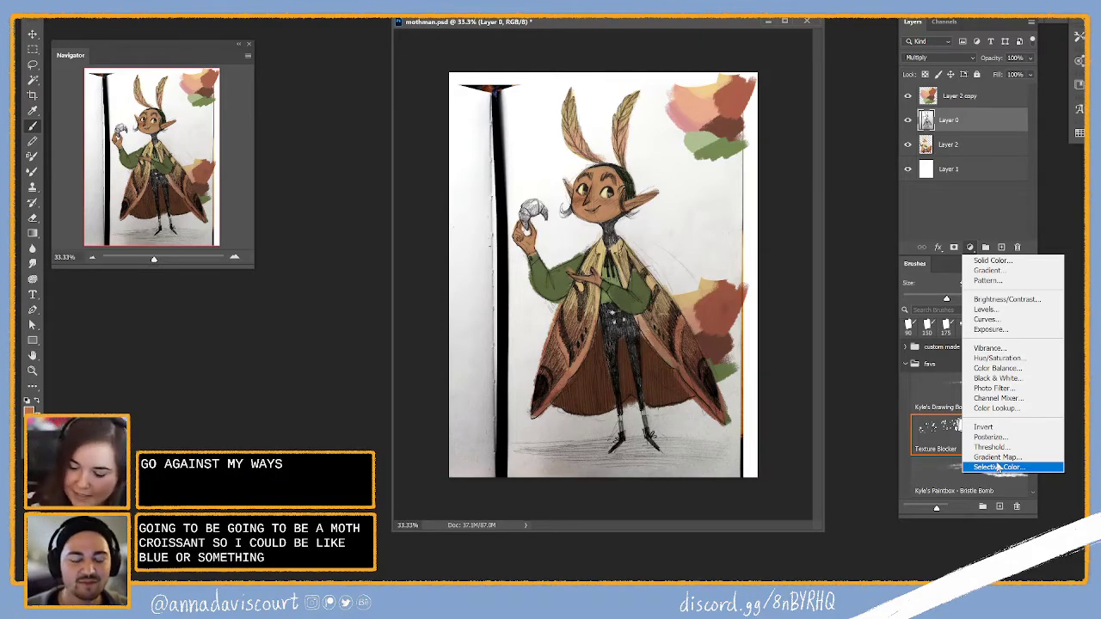
key(Escape)
On Layer 2, choose a warm golden orange (#e89553) and paint the body of the croissant
click(948, 145)
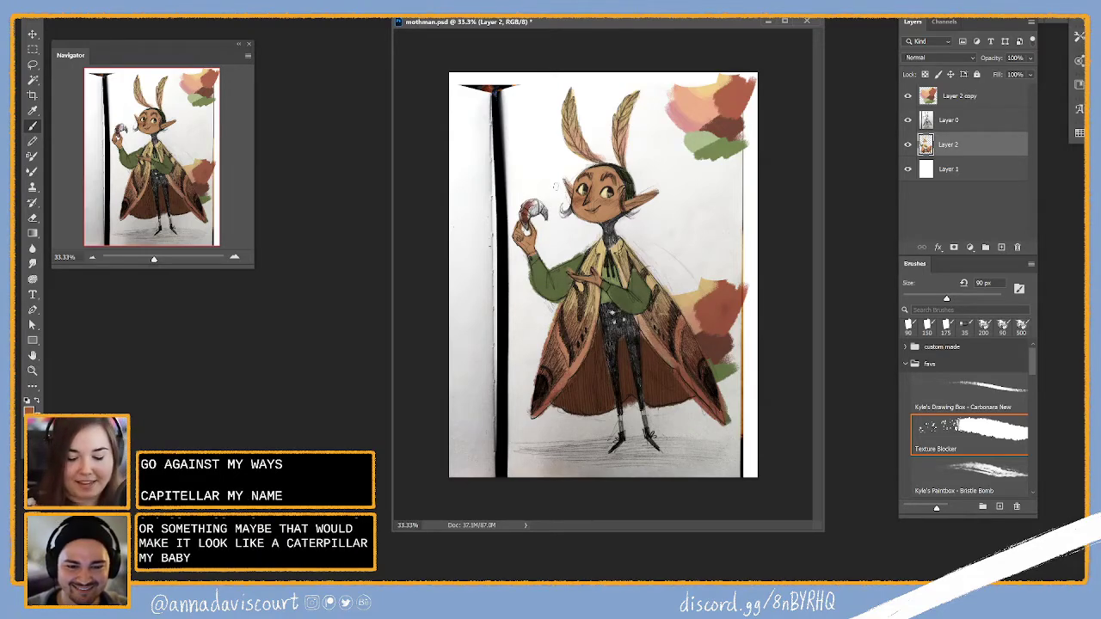
click(28, 406)
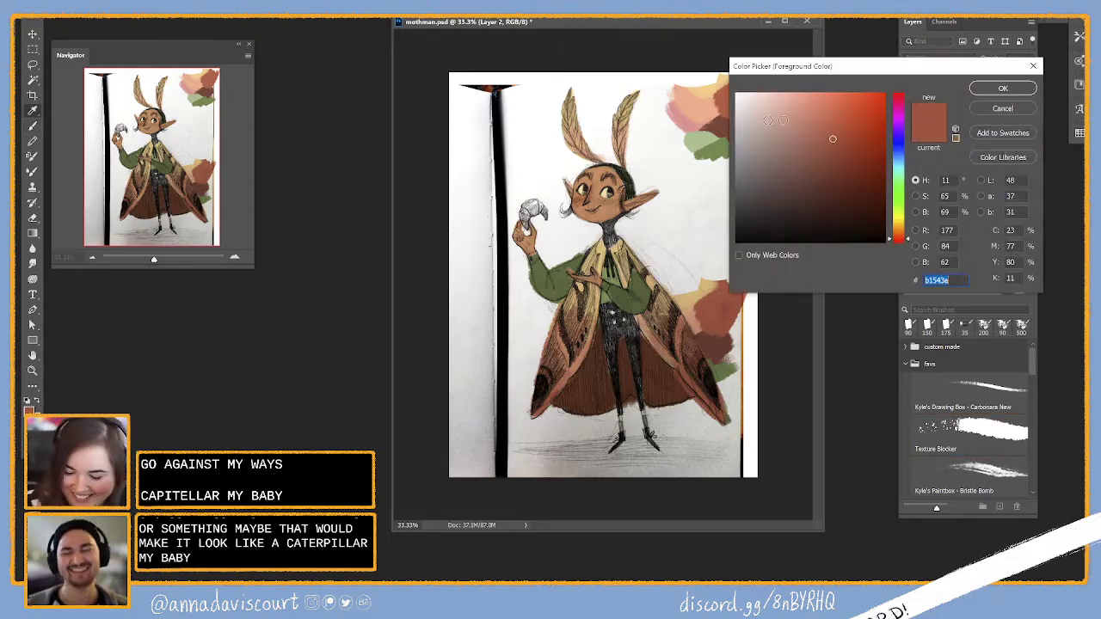
drag(832, 137, 832, 107)
drag(910, 239, 909, 235)
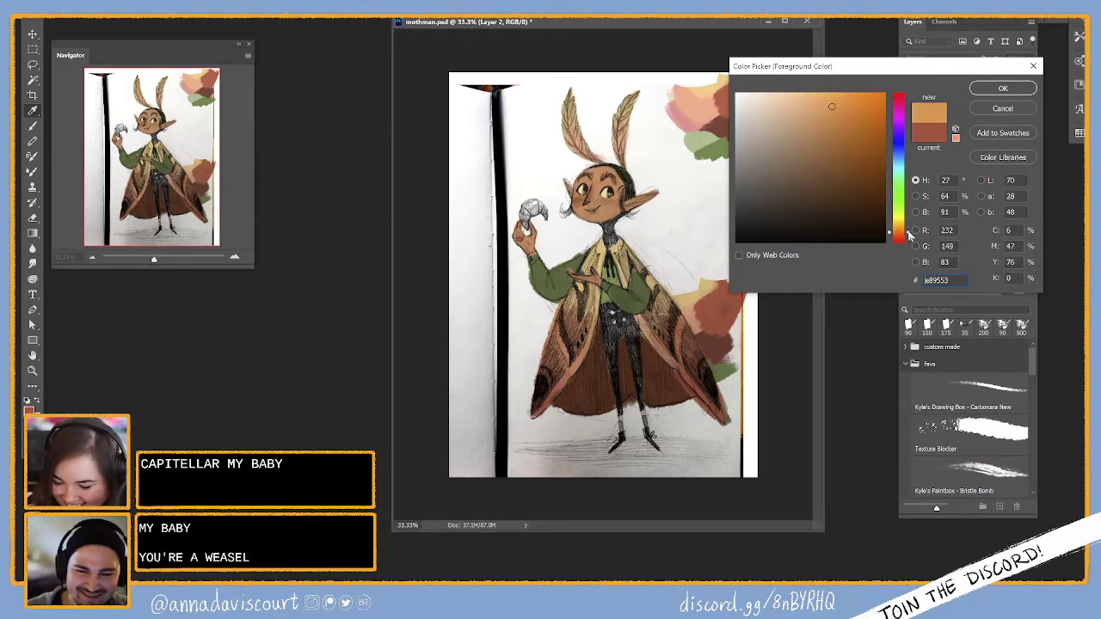
click(987, 89)
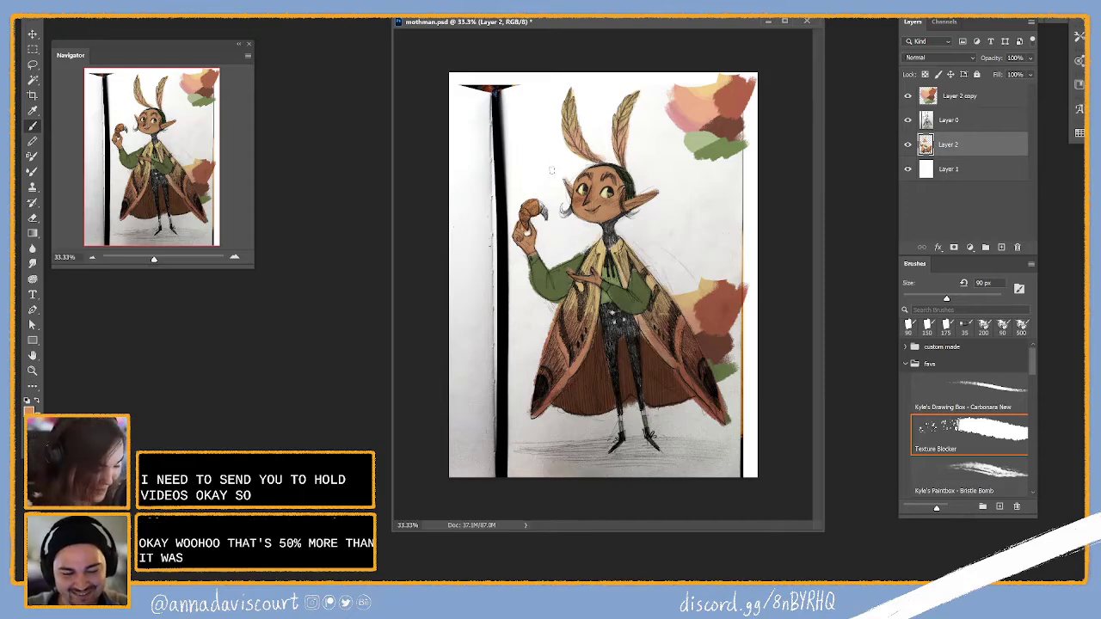
Reduce the brush to 50 px, finish colouring the croissant's tip, and check the flat colours without the Layer 0 sketch
key(bracketleft)
key(bracketleft)
key(bracketleft)
key(bracketleft)
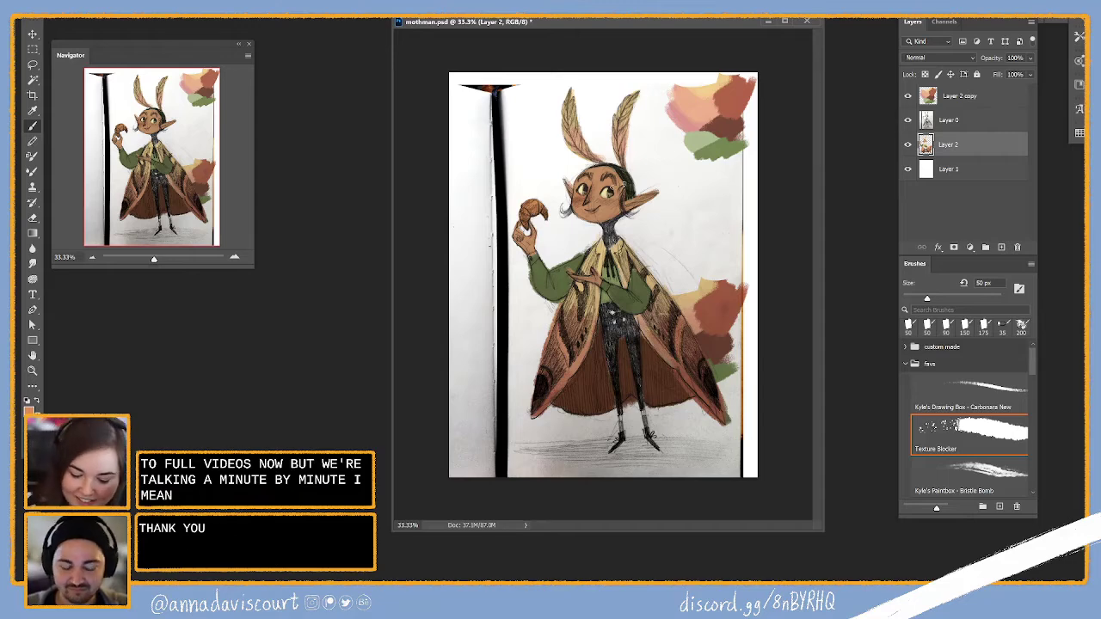
click(907, 120)
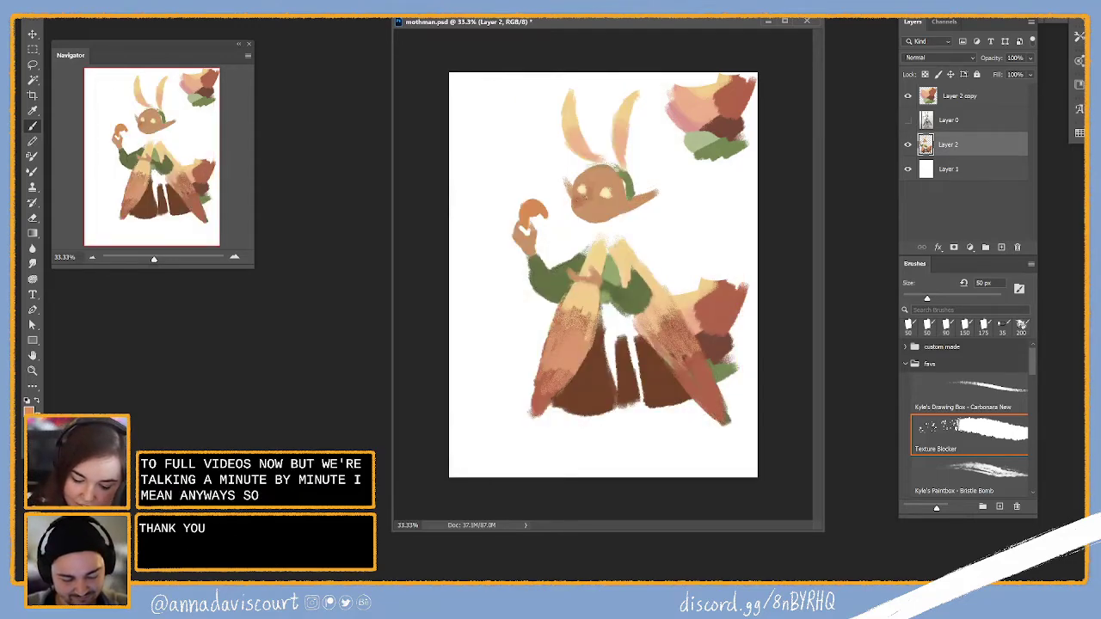
click(907, 121)
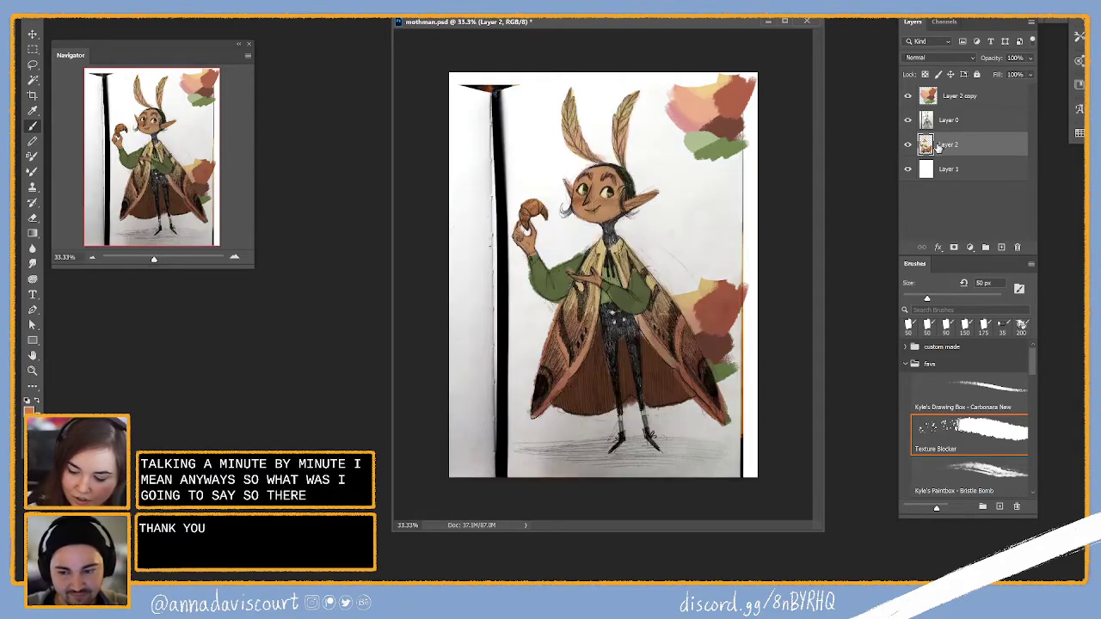
Choose a reddish orange (#da6647) and tint the mothman's nose, cheeks and ears, enlarging the brush to 90 px
click(28, 402)
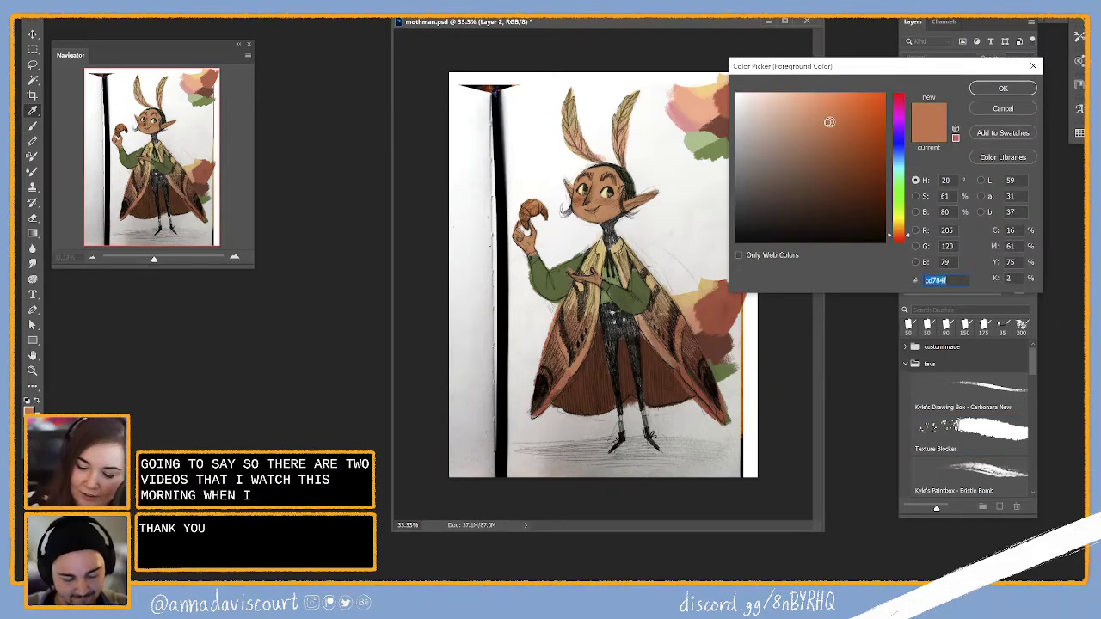
click(835, 114)
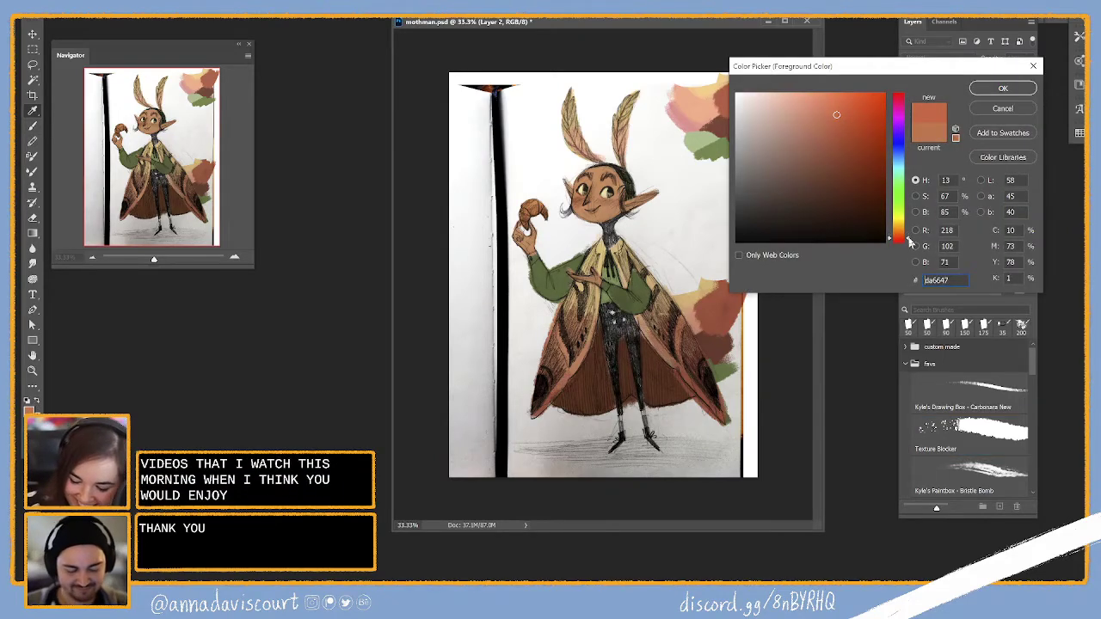
click(1000, 90)
key(bracketright)
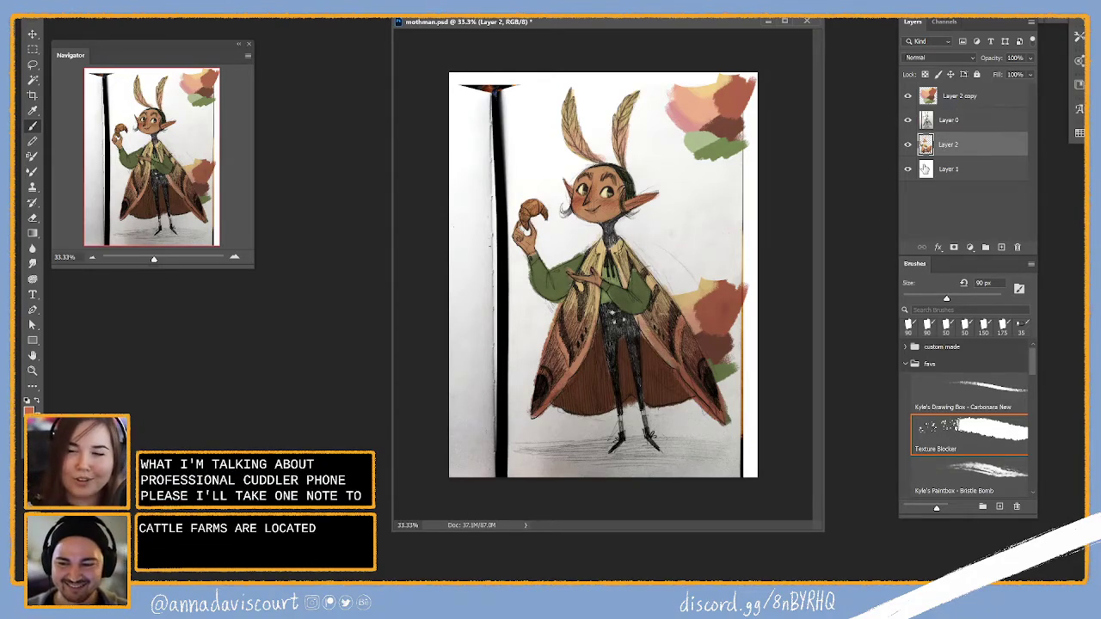
Sample the sleeve's green, paint the mothman's trouser legs on Layer 2, and compare the result with and without the Layer 0 sketch
alt+click(583, 262)
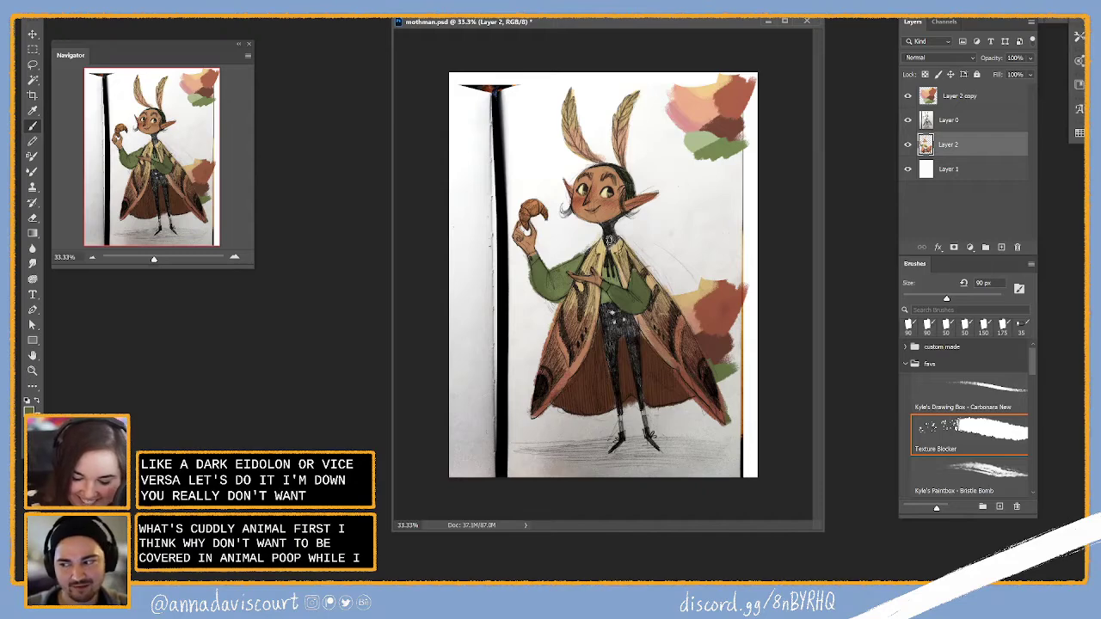
click(908, 121)
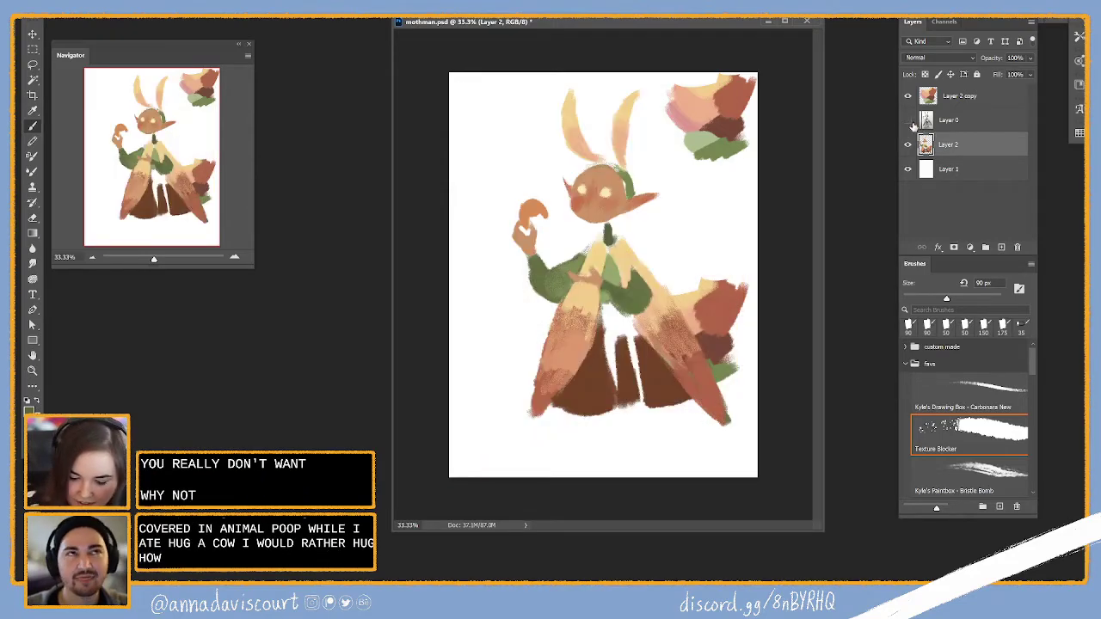
click(909, 121)
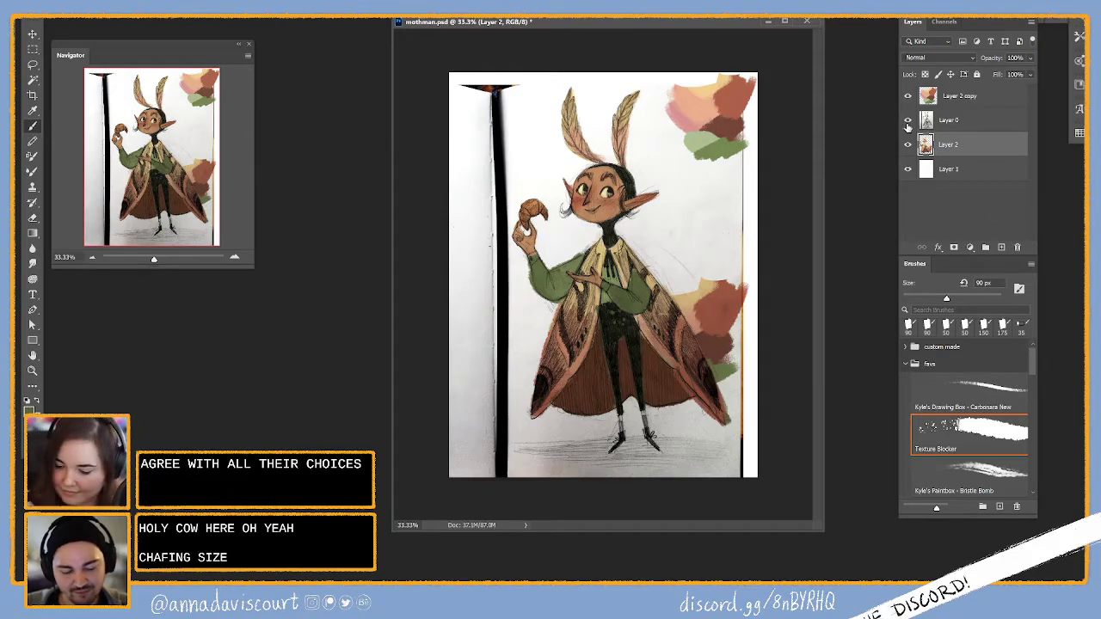
click(907, 122)
click(909, 122)
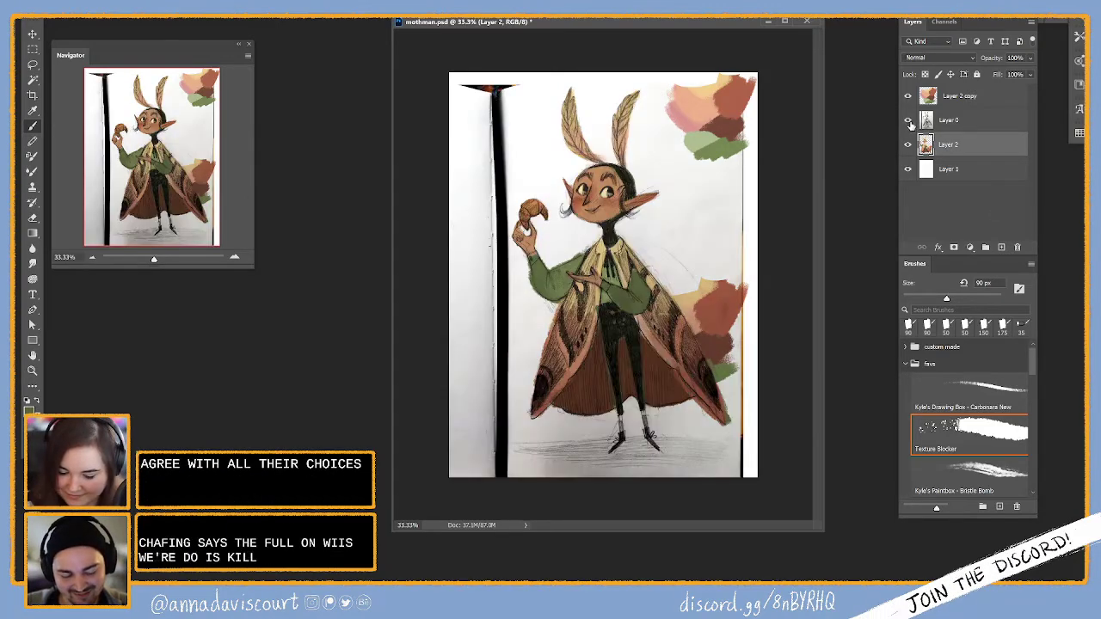
click(908, 122)
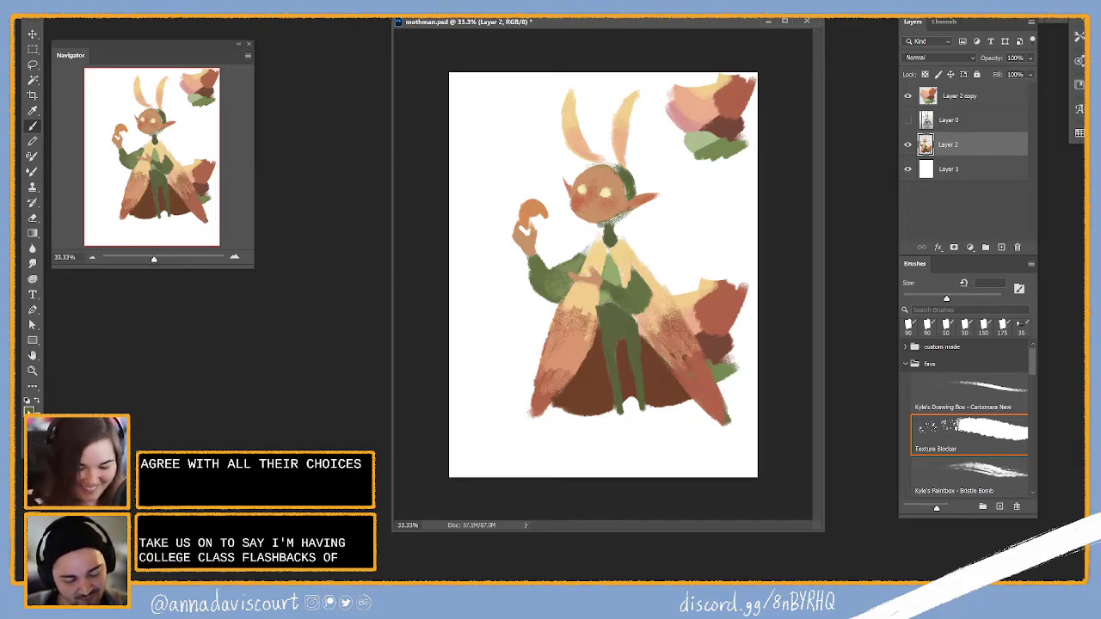
Choose a dark olive (#484c29) as the foreground colour and darken the mothman's trousers
key(F8)
click(798, 184)
click(808, 194)
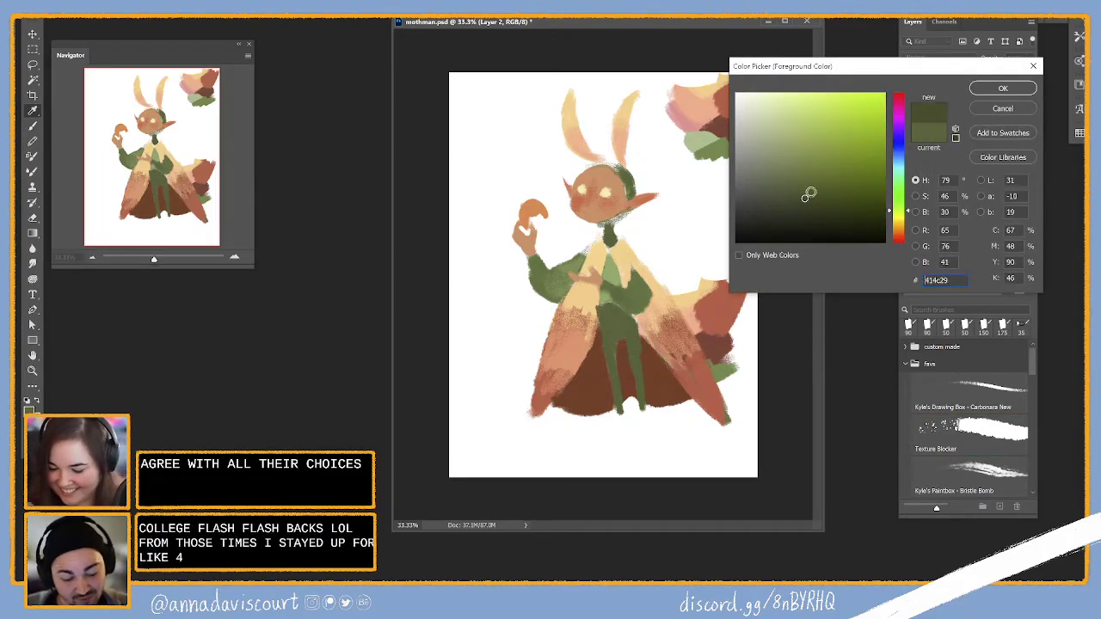
drag(904, 219, 904, 222)
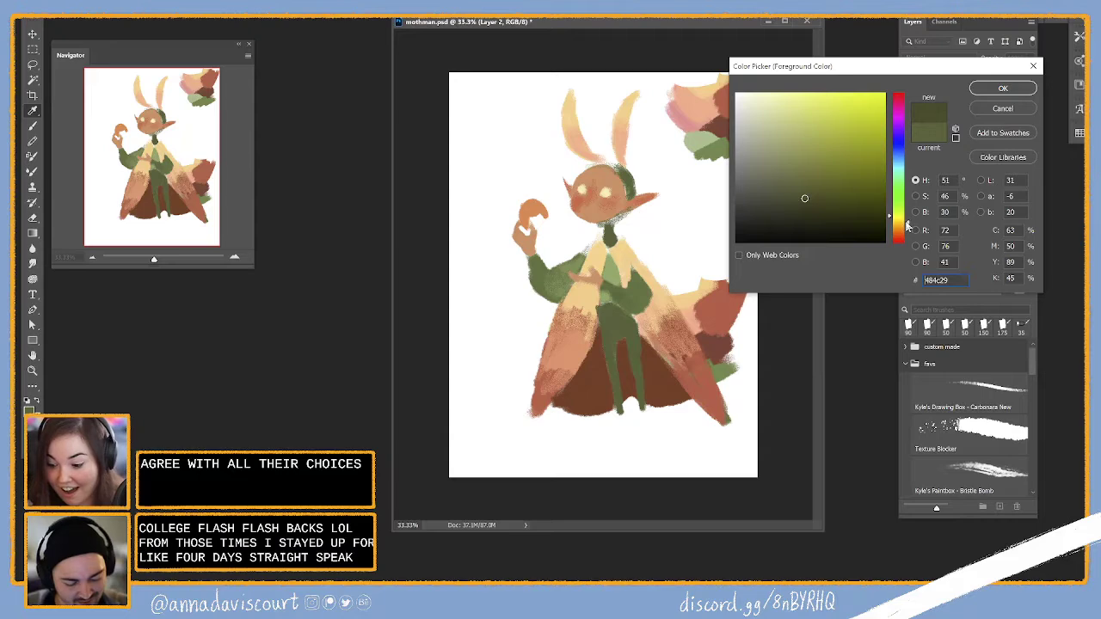
click(998, 88)
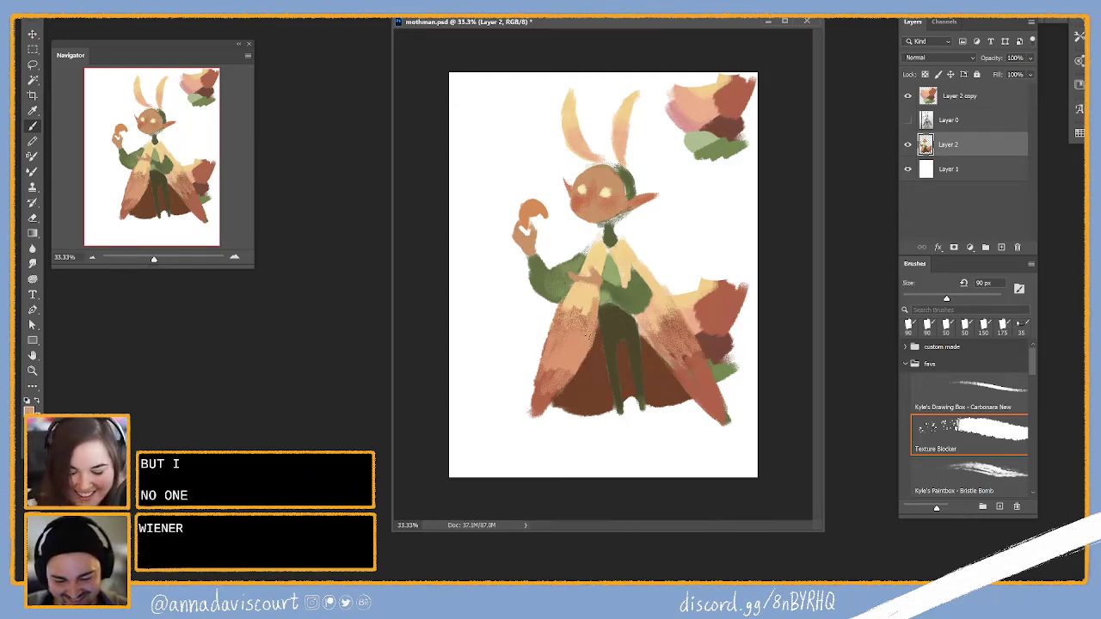
Blend orange and reddish strokes into both wings and clear the swatch paint away from the wing edge beside it
drag(585, 306, 566, 302)
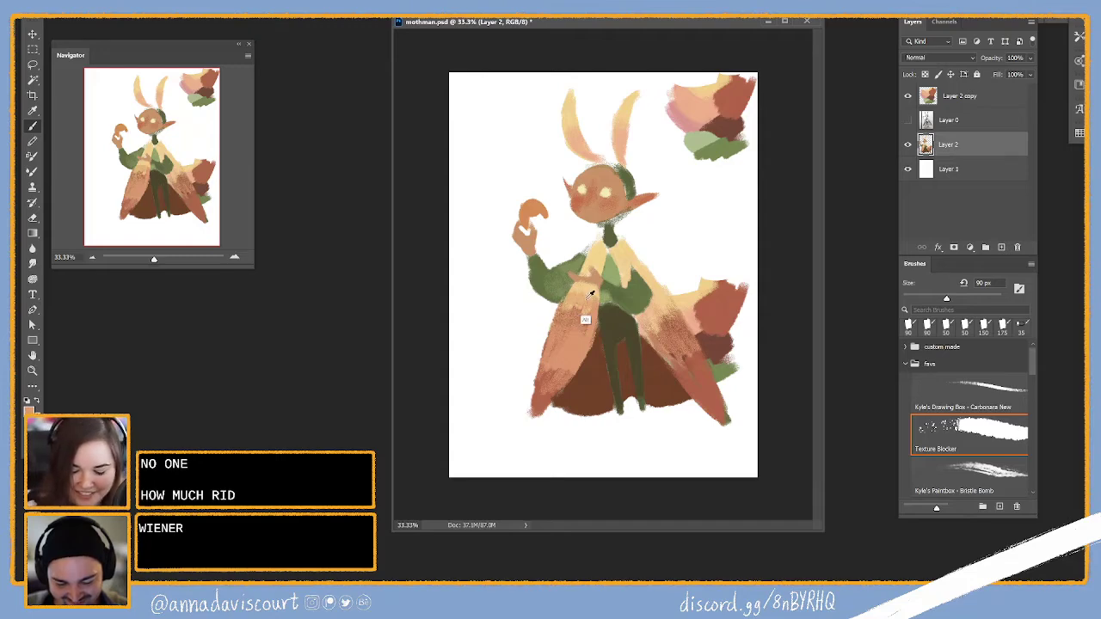
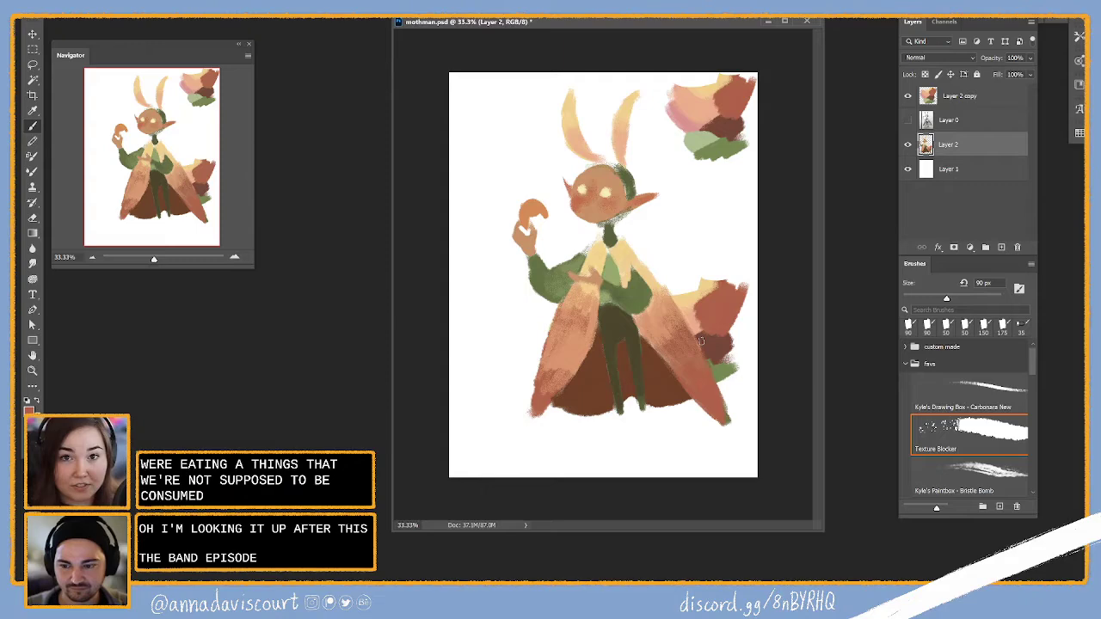
drag(701, 342, 728, 413)
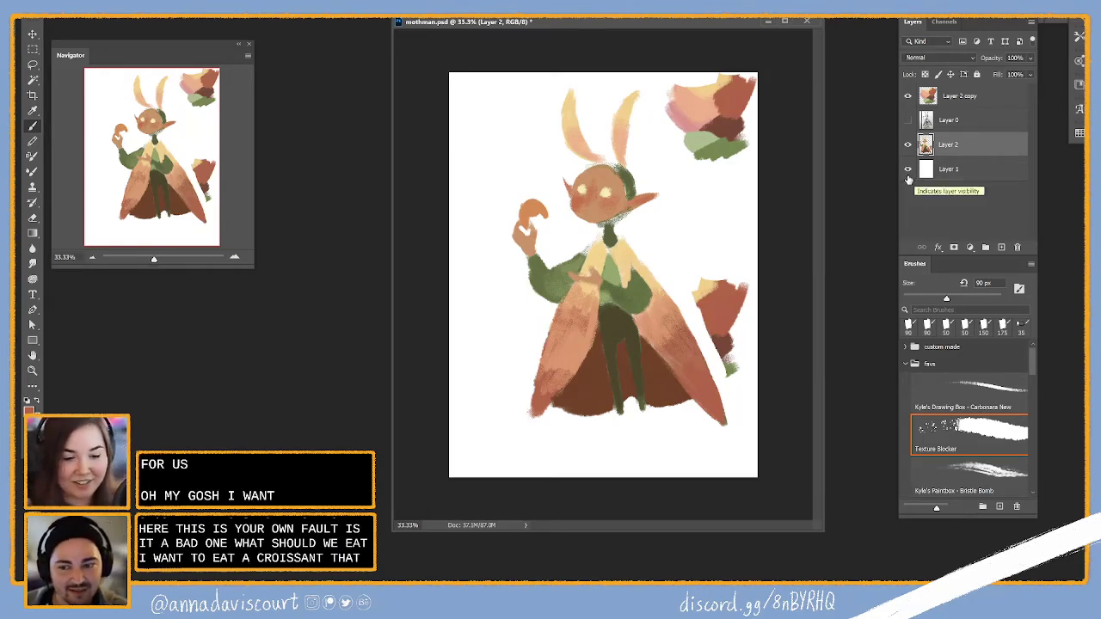
Paint green shoes and skin-toned ankles over the sketch, redden the cheeks, and check the flat colours without Layer 0
click(907, 119)
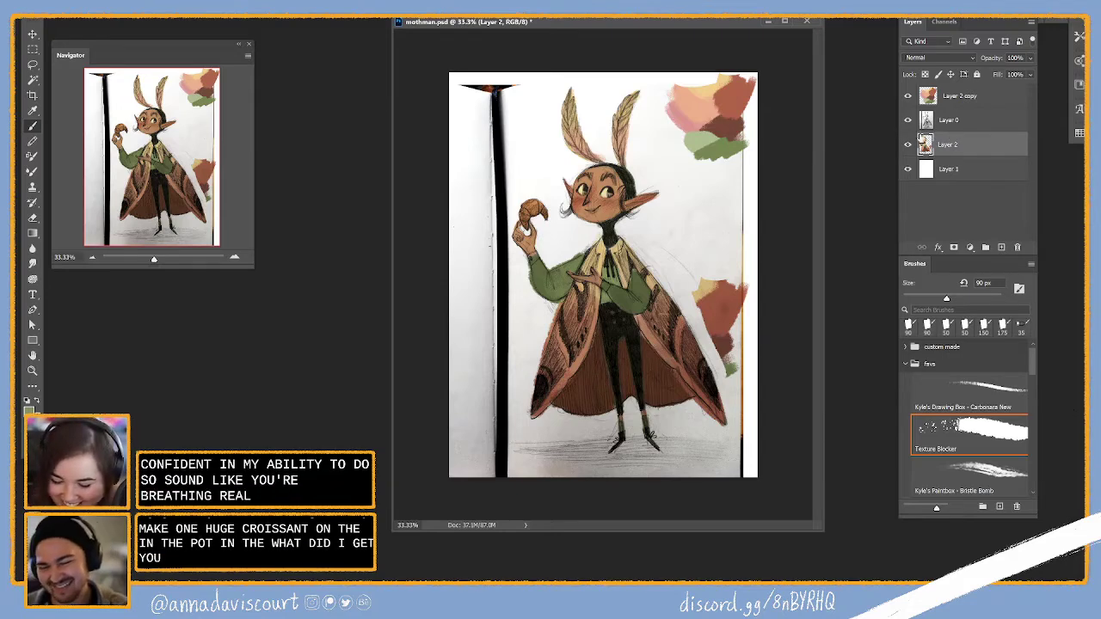
click(907, 119)
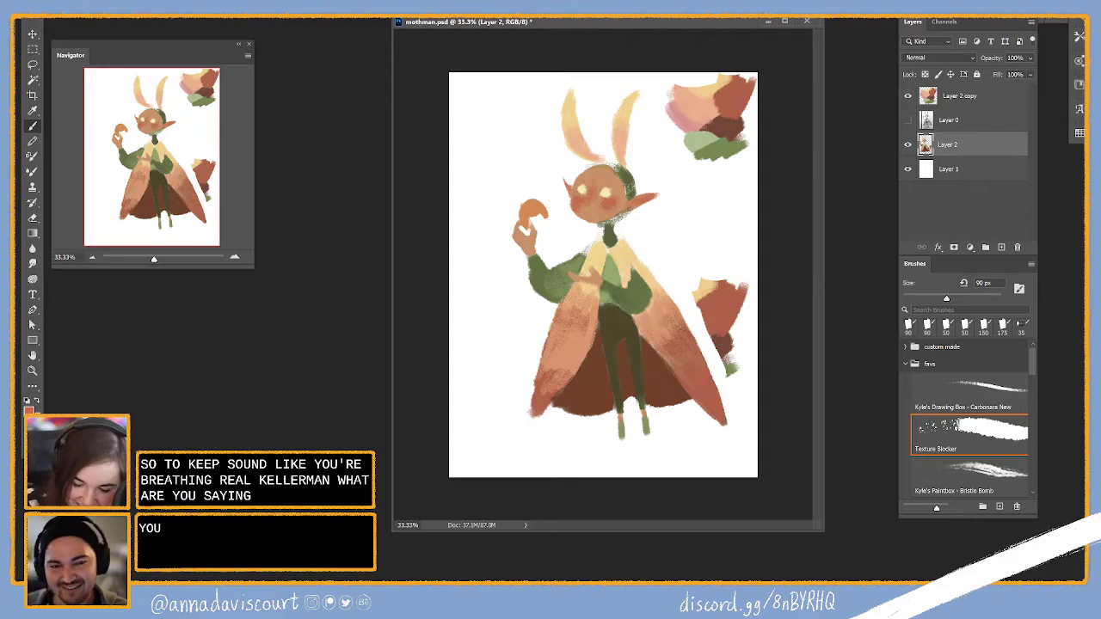
click(907, 120)
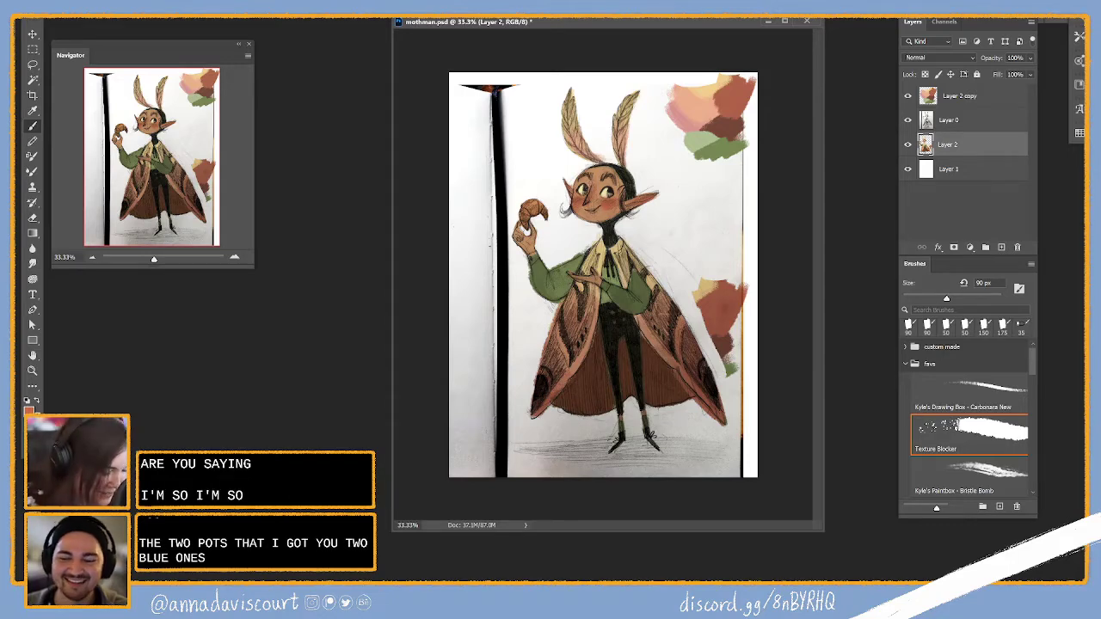
Paint red lips and green irises, varying the brush between 50 and 100 px, and check the face without the Layer 0 sketch
key(bracketleft)
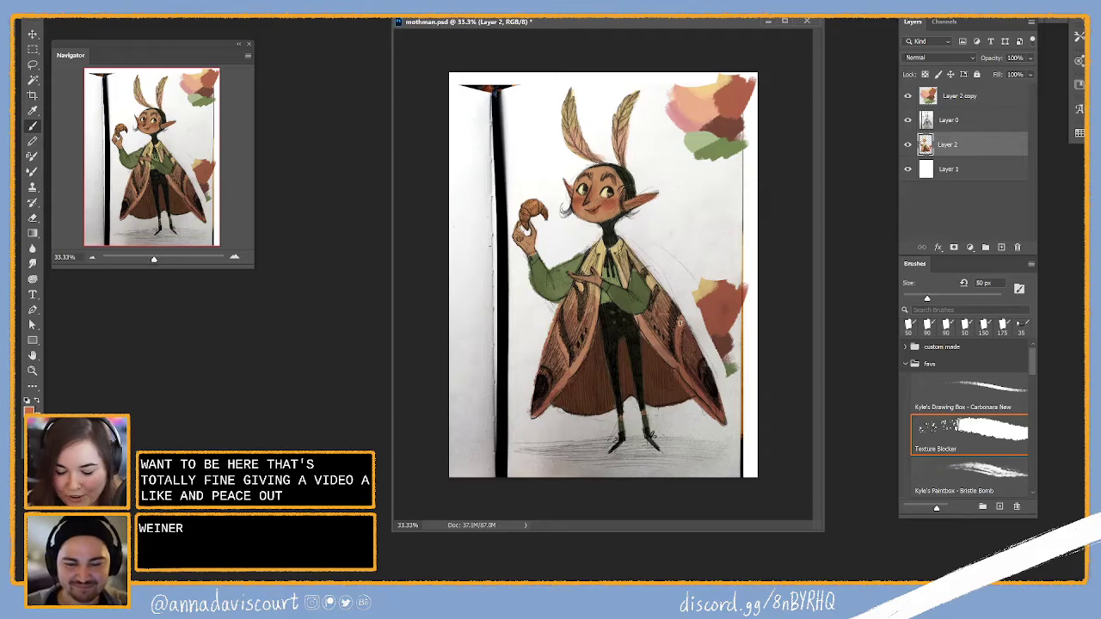
key(bracketright)
key(bracketright)
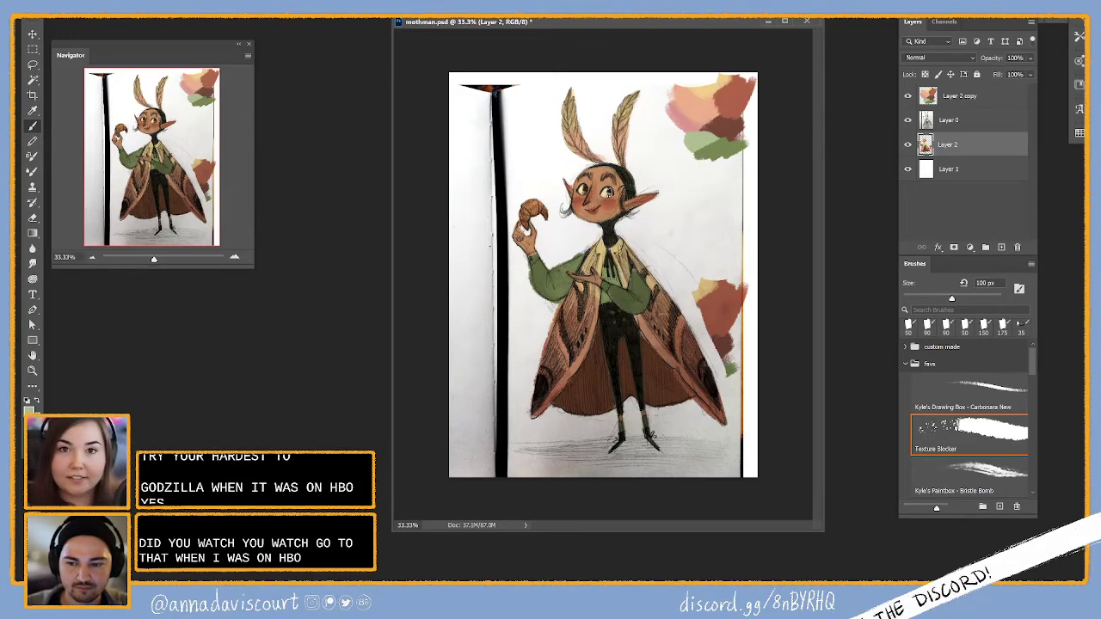
key(bracketleft)
key(bracketleft)
key(bracketleft)
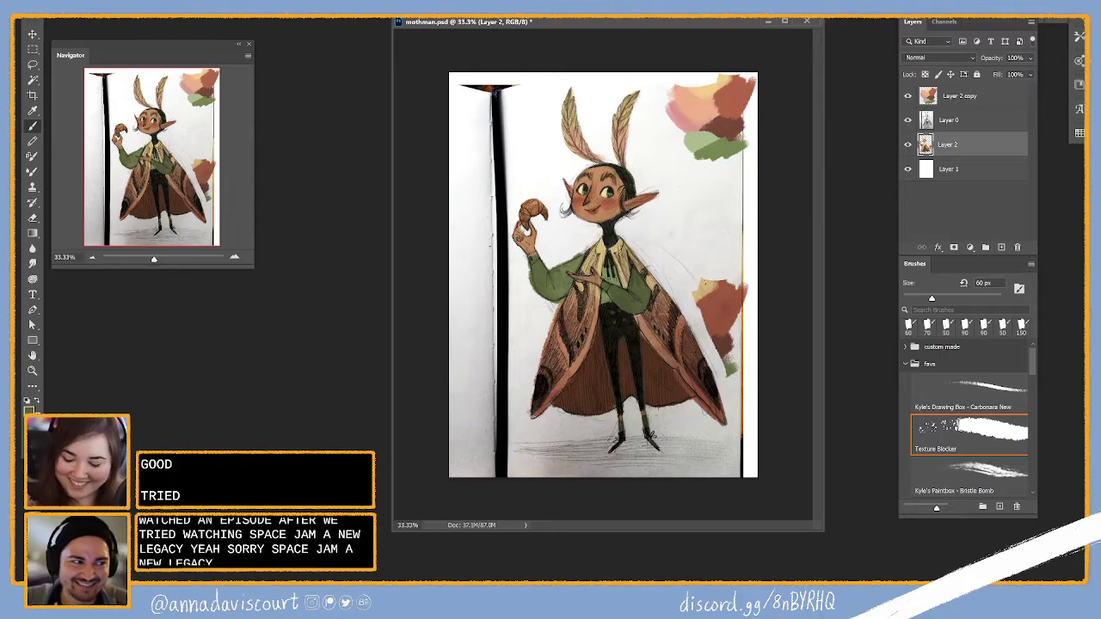
click(907, 121)
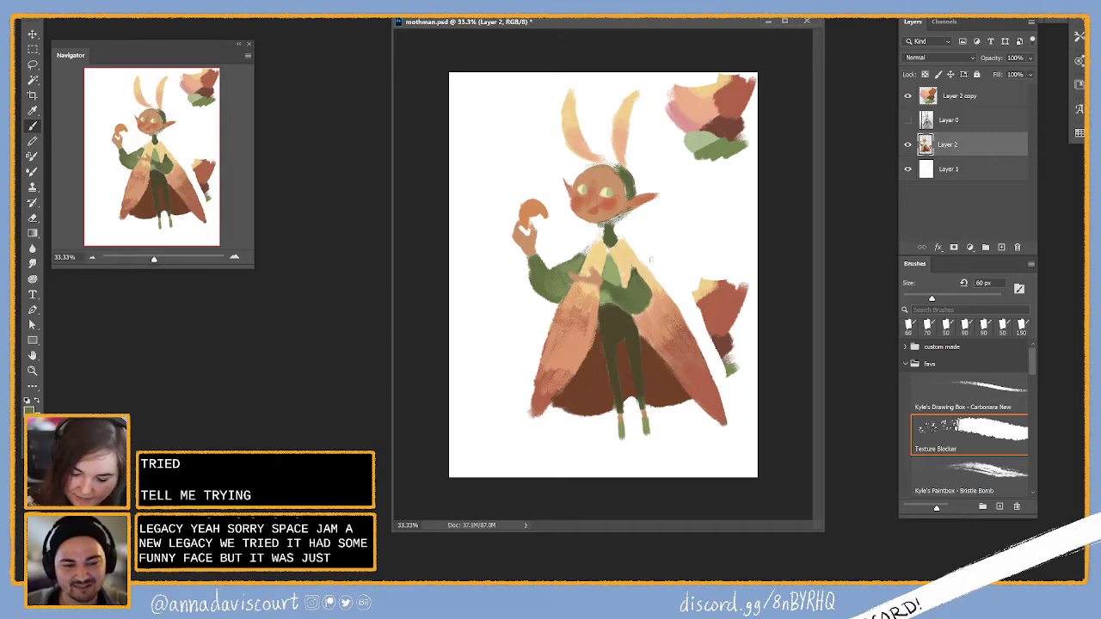
click(907, 121)
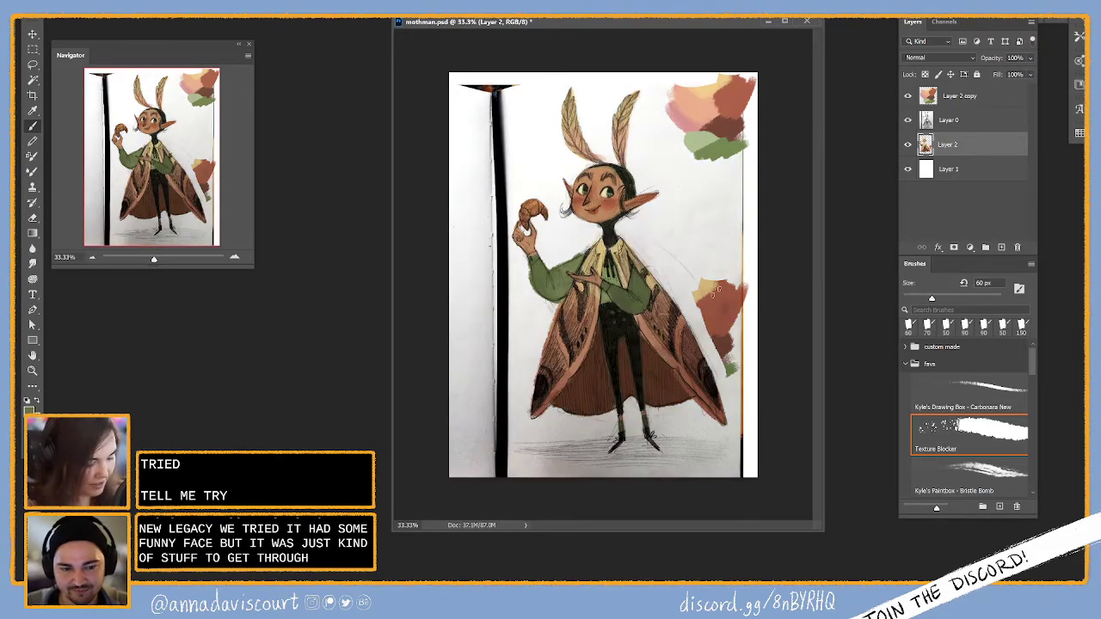
Tint the antennae bases a pinkish orange and touch up the clothing with pale yellow sampled from the collar
key(ctrl+plus)
key(ctrl+plus)
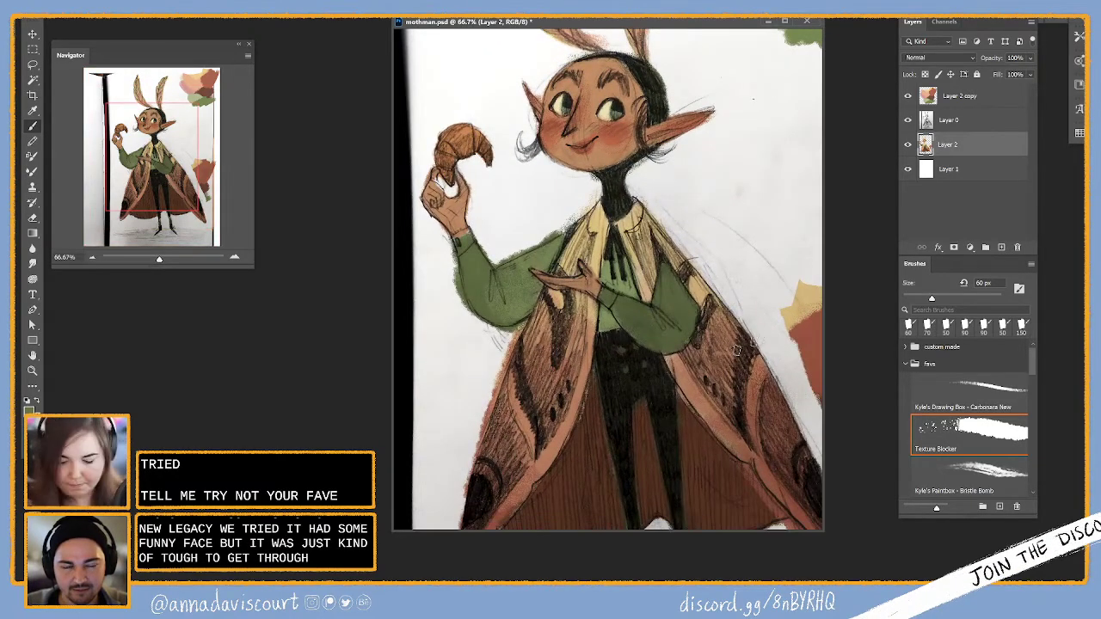
key(f)
drag(744, 348, 760, 332)
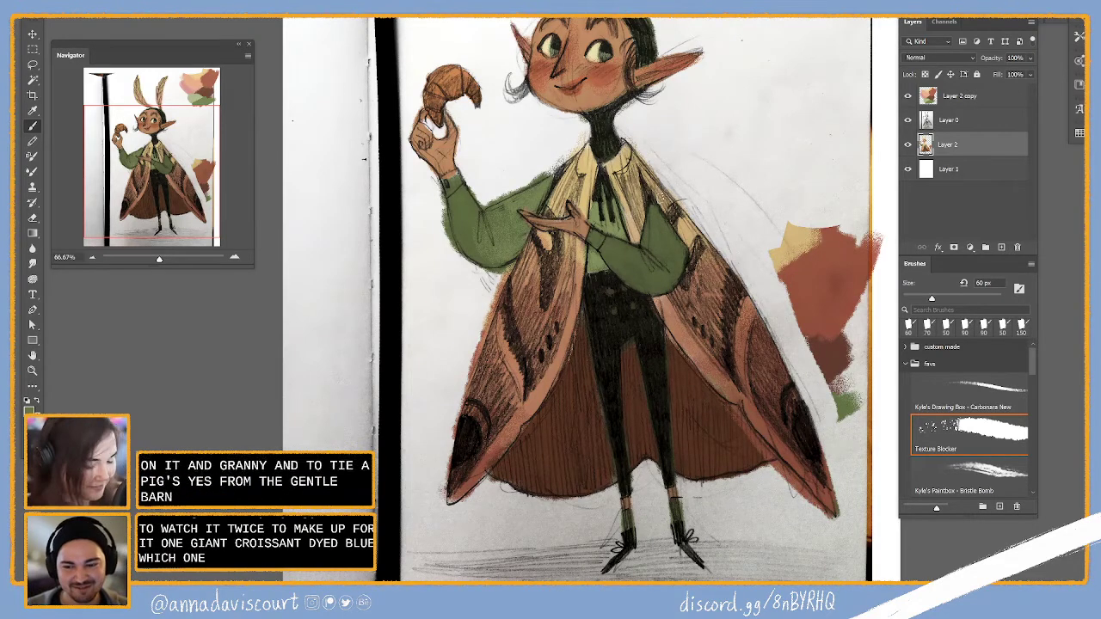
alt+click(616, 161)
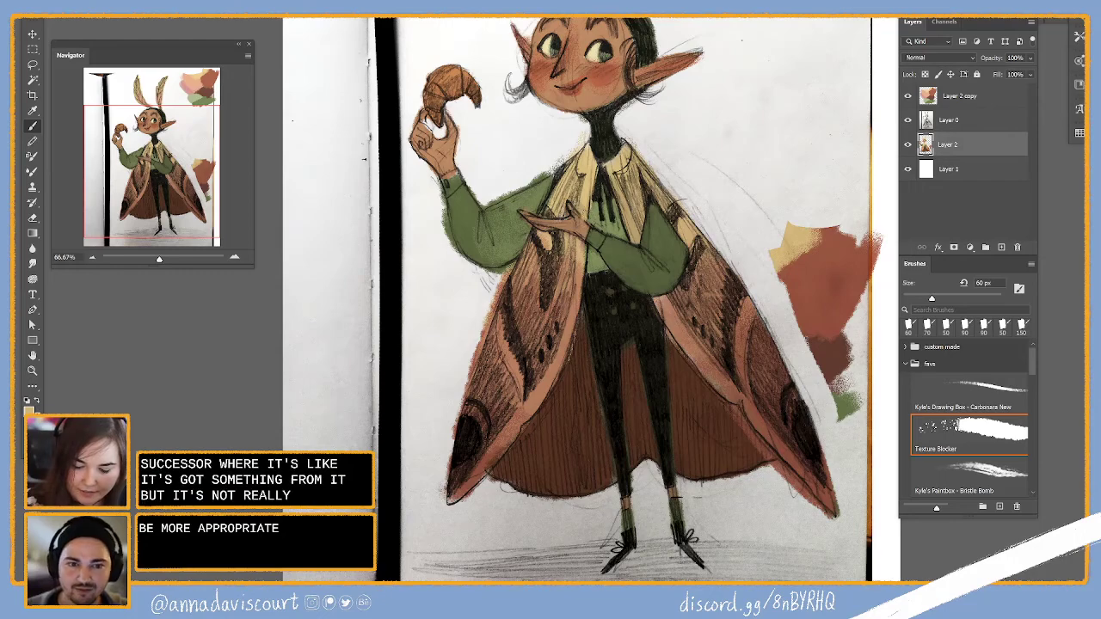
scroll(795, 30, up, 4)
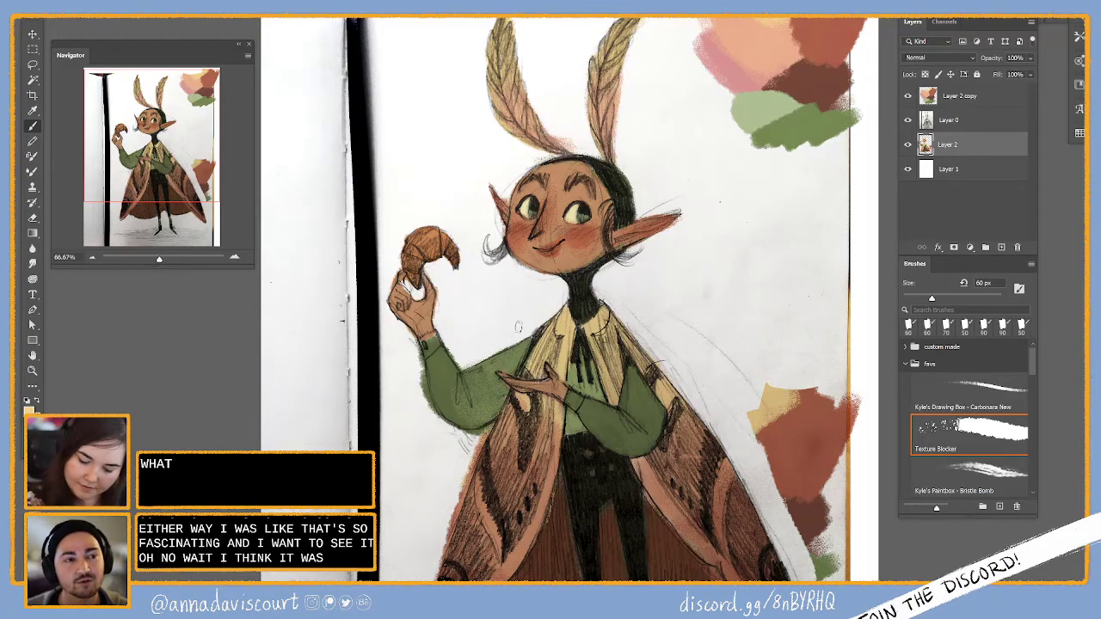
drag(469, 410, 531, 326)
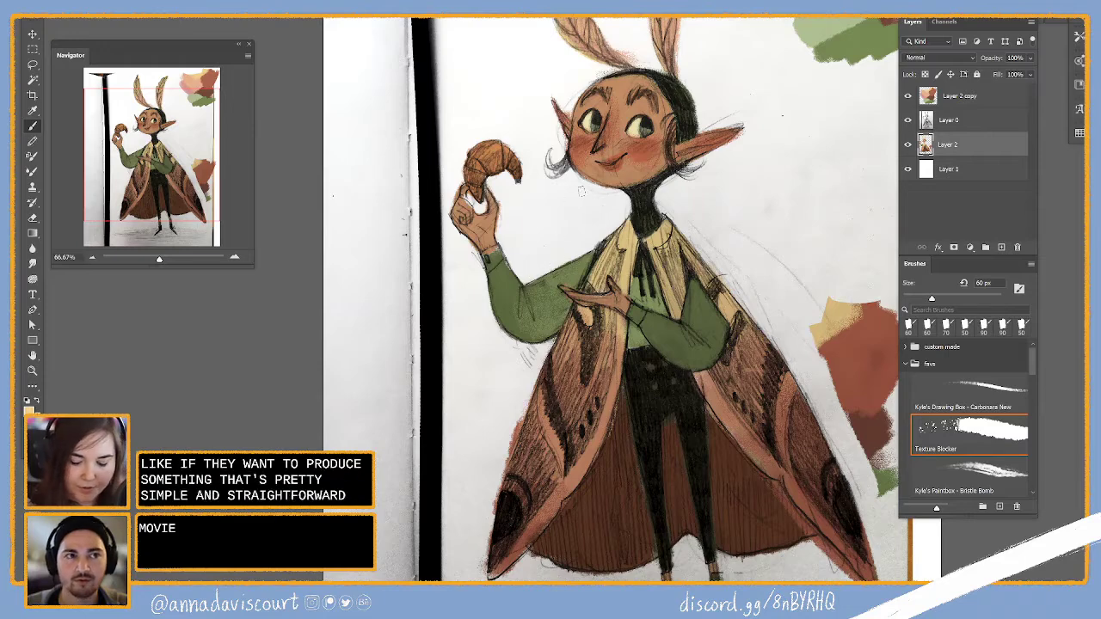
Reduce the brush to 30 px, paint pale yellow highlights on the croissant, and compare the colours with and without the sketch
click(907, 119)
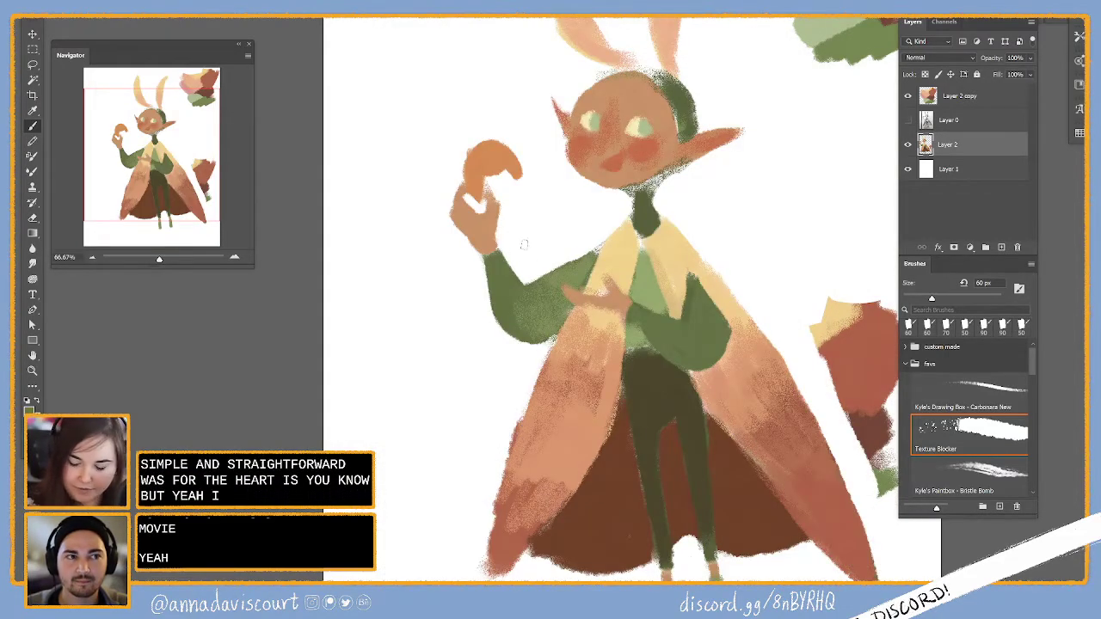
click(908, 120)
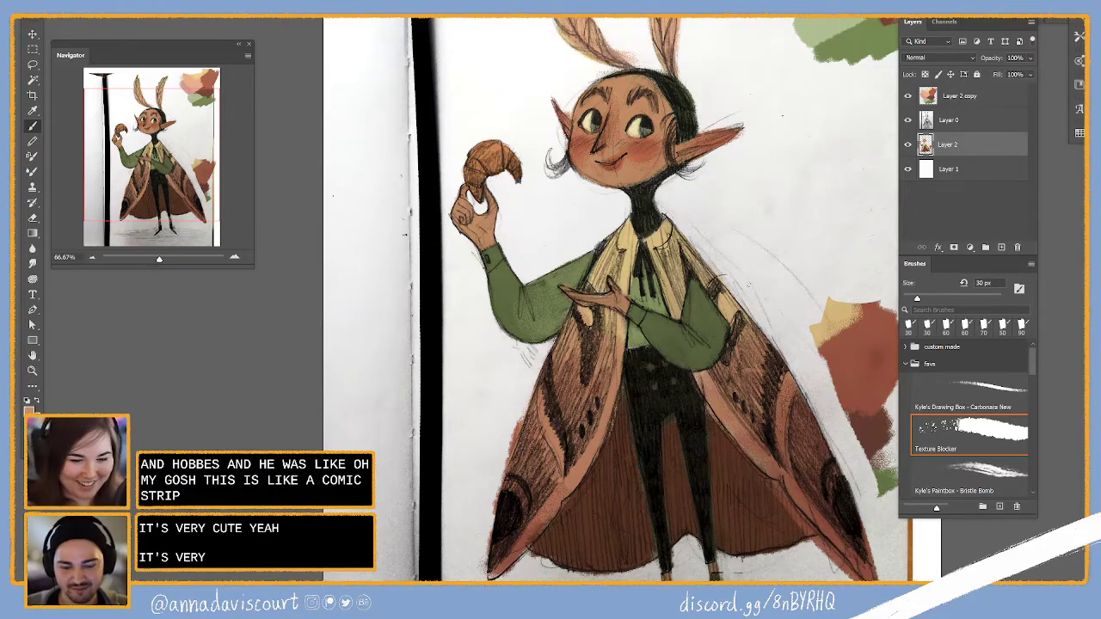
scroll(610, 300, up, 1)
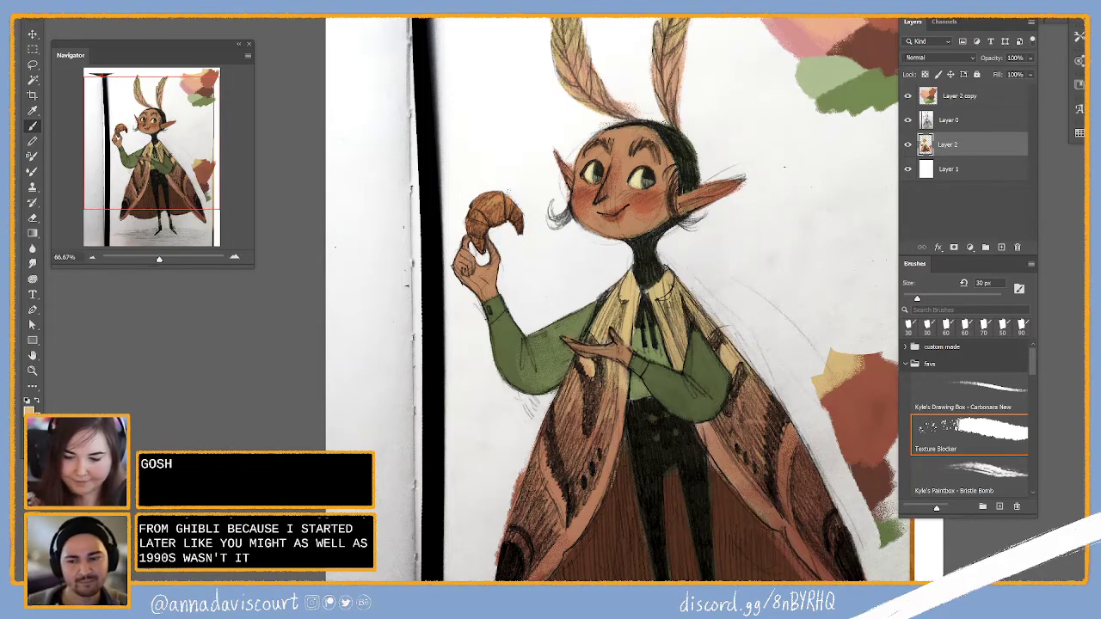
drag(841, 39, 836, 97)
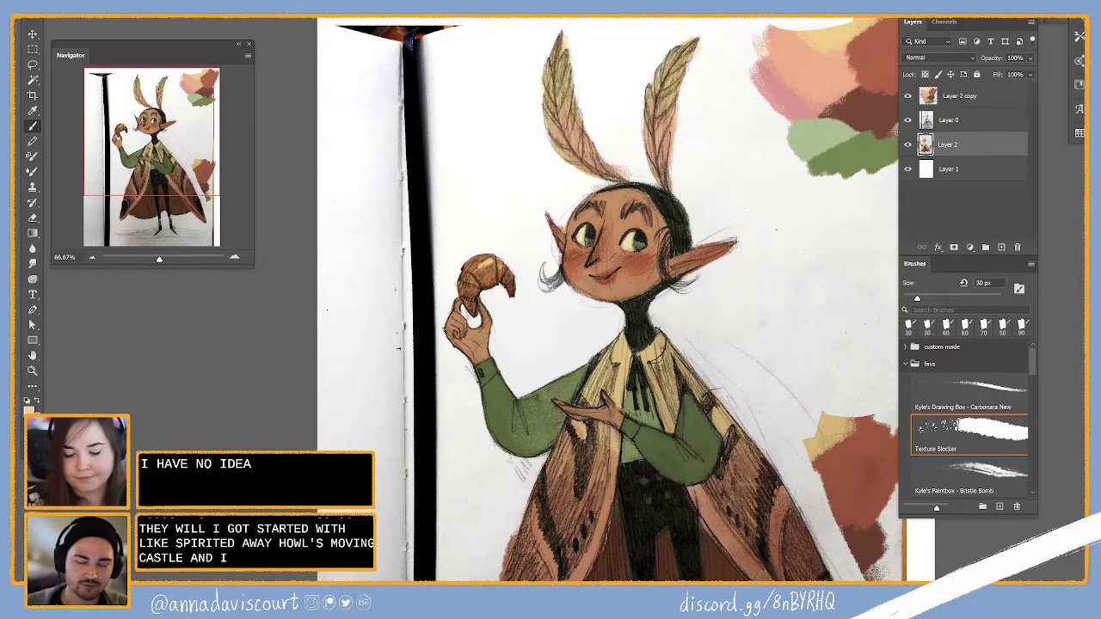
drag(729, 481, 705, 320)
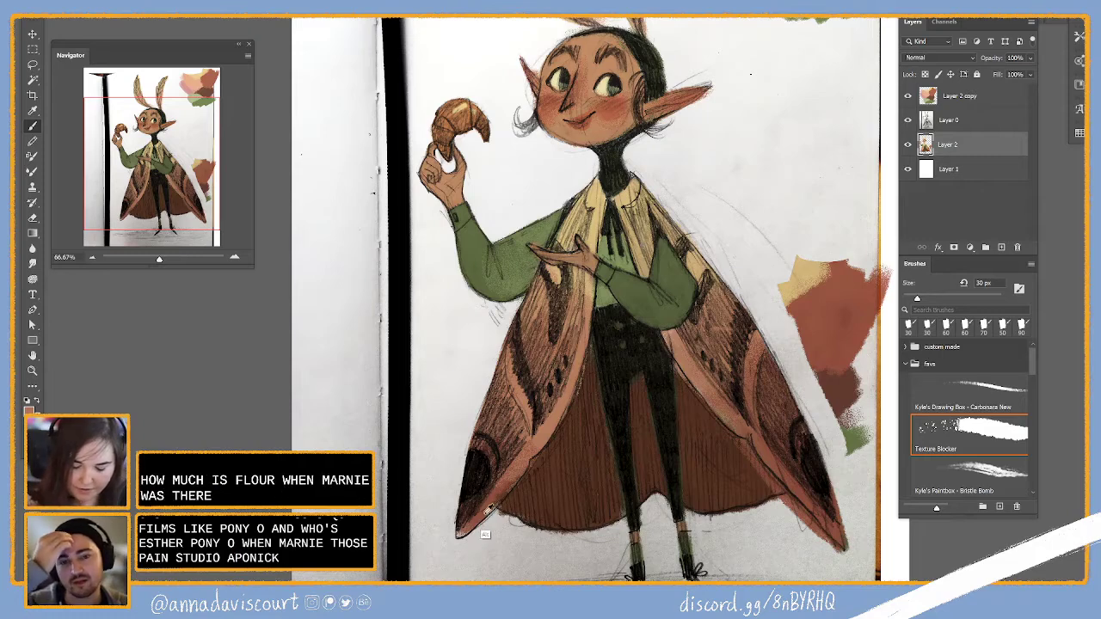
click(909, 120)
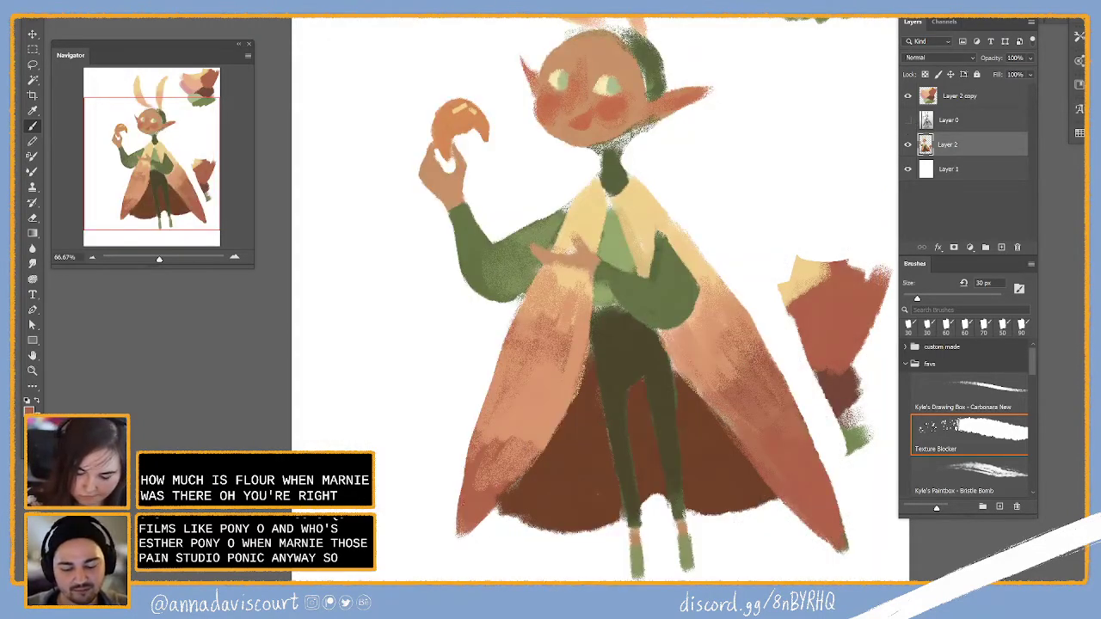
click(908, 119)
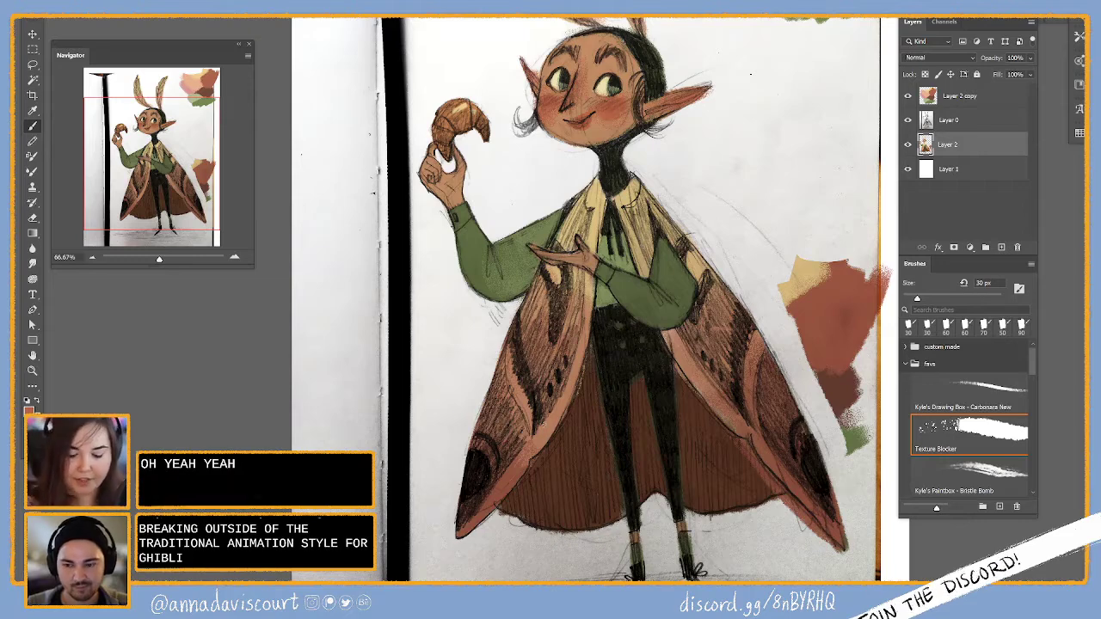
Move the Layer 2 copy palette swatches down beside the mothman's cape, and return to Layer 2 with the Brush tool
drag(769, 100, 788, 182)
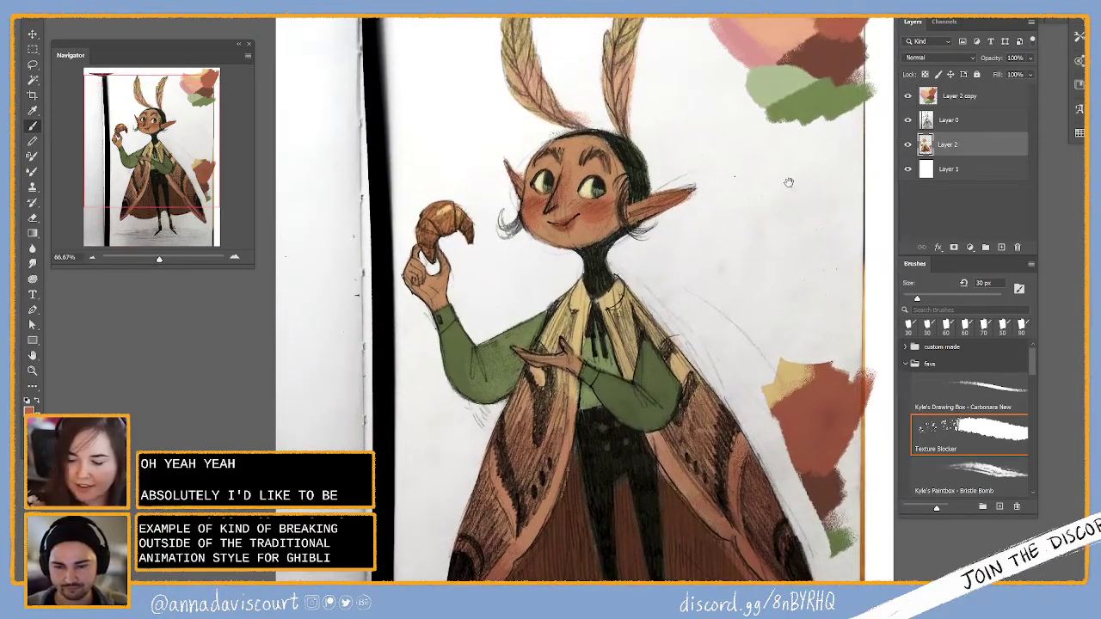
ctrl+click(817, 108)
key(v)
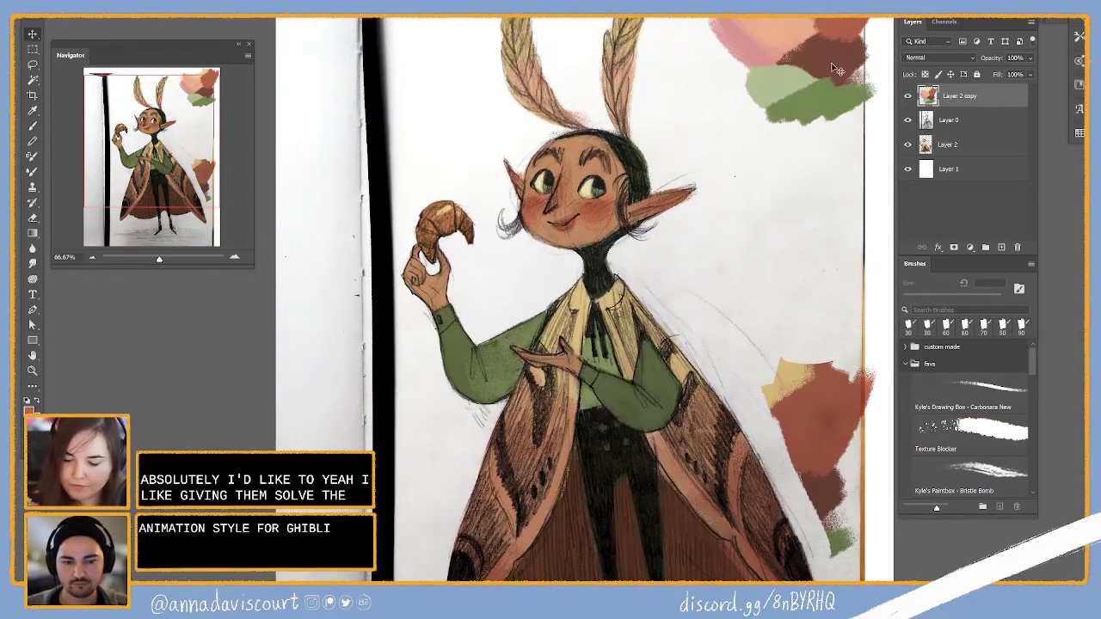
drag(834, 69, 848, 249)
drag(778, 279, 782, 157)
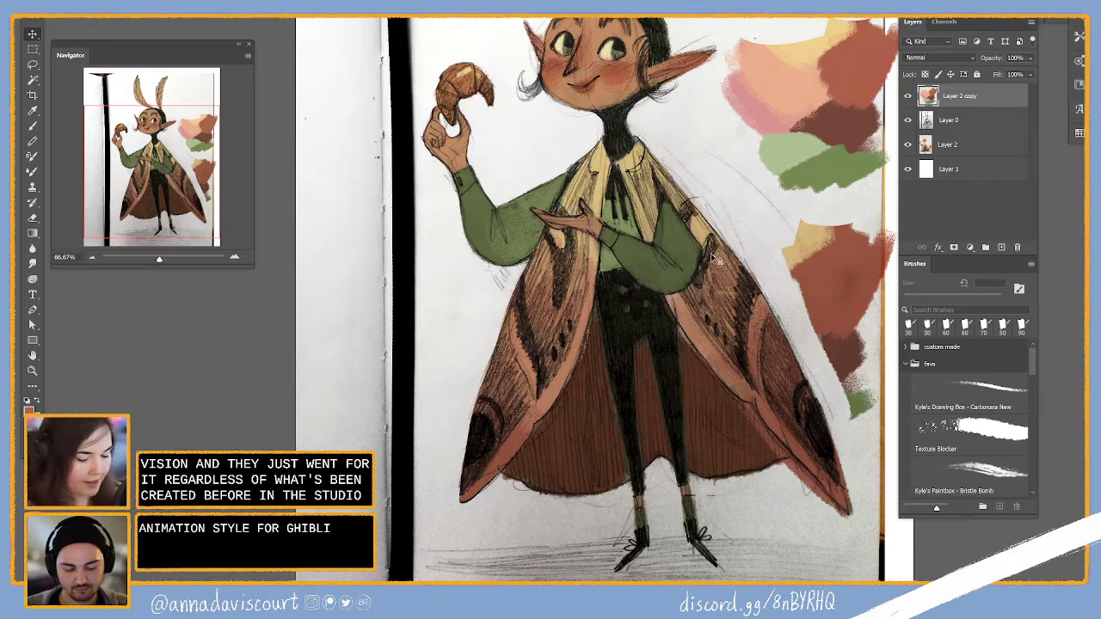
click(963, 146)
key(b)
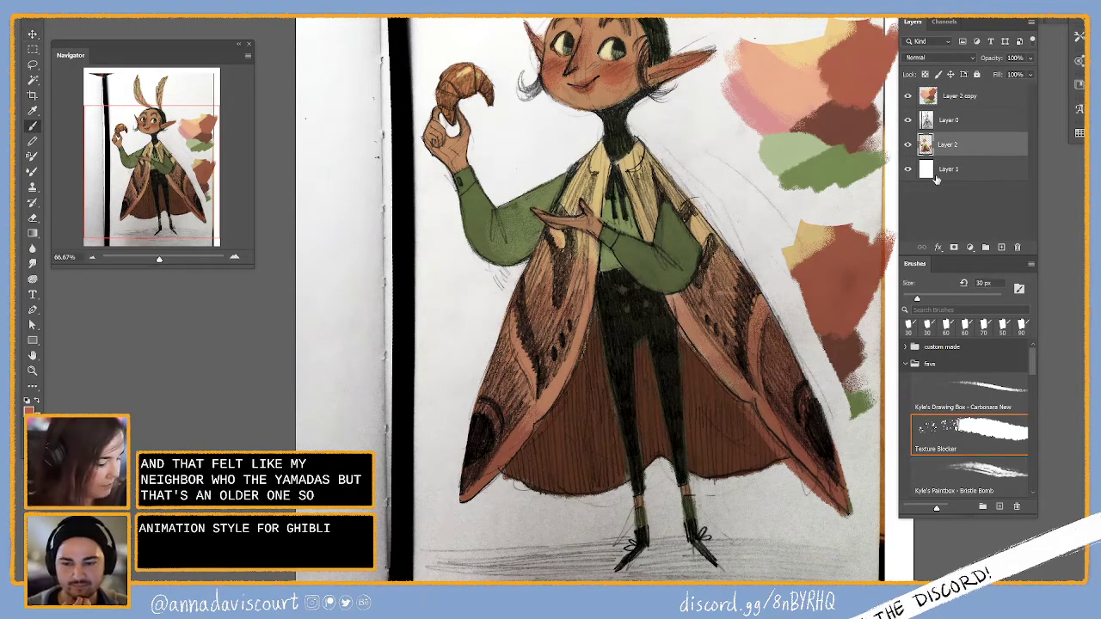
Paint curved pale yellow markings on both wings with a 60 px brush, sampling the yellow from the palette swatches
key(bracketright)
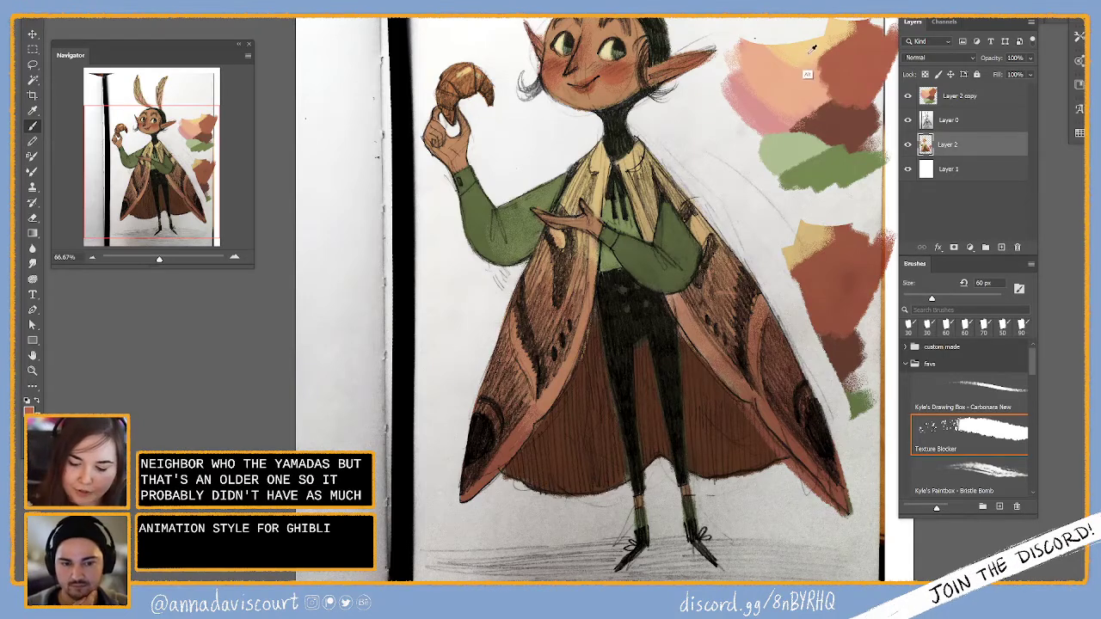
alt+click(514, 326)
drag(514, 327, 527, 365)
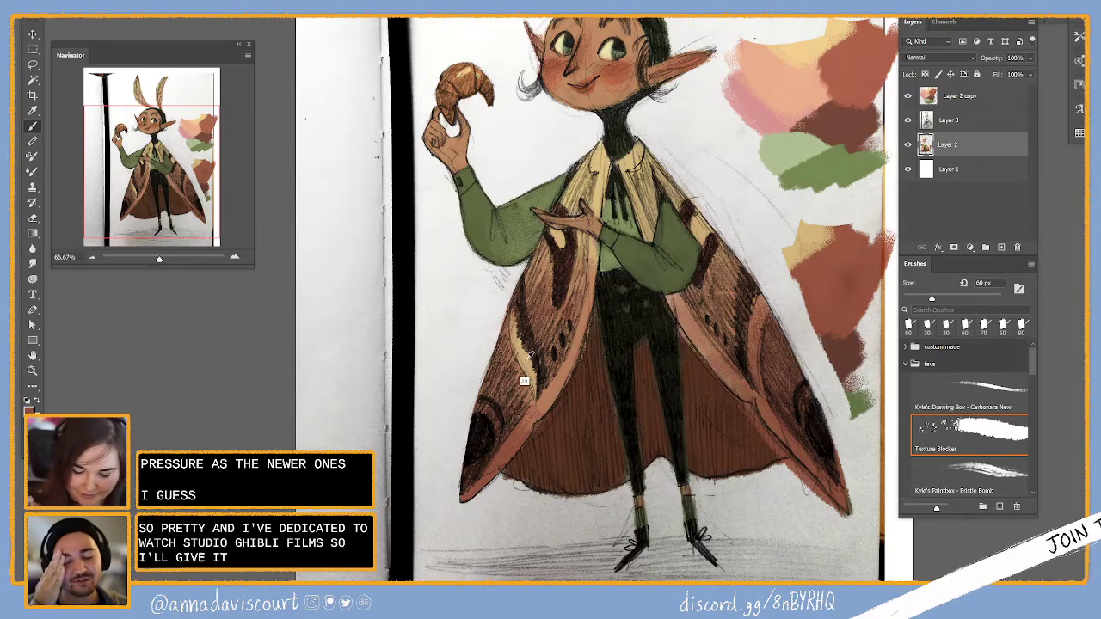
alt+click(821, 55)
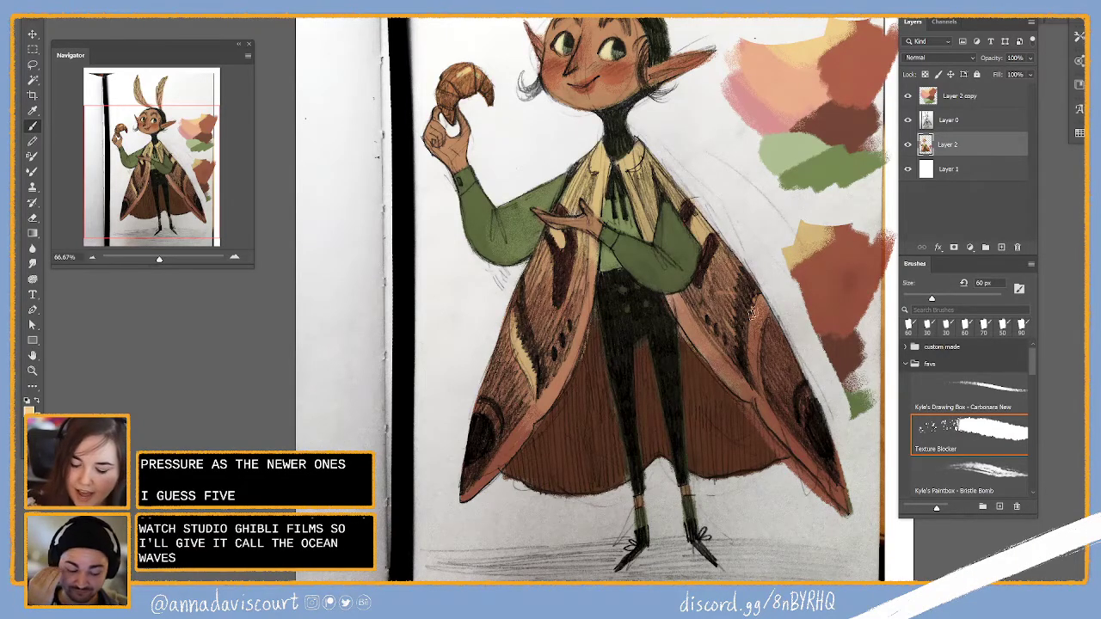
mouse_move(757, 305)
mouse_down()
mouse_move(754, 371)
mouse_move(761, 347)
mouse_up()
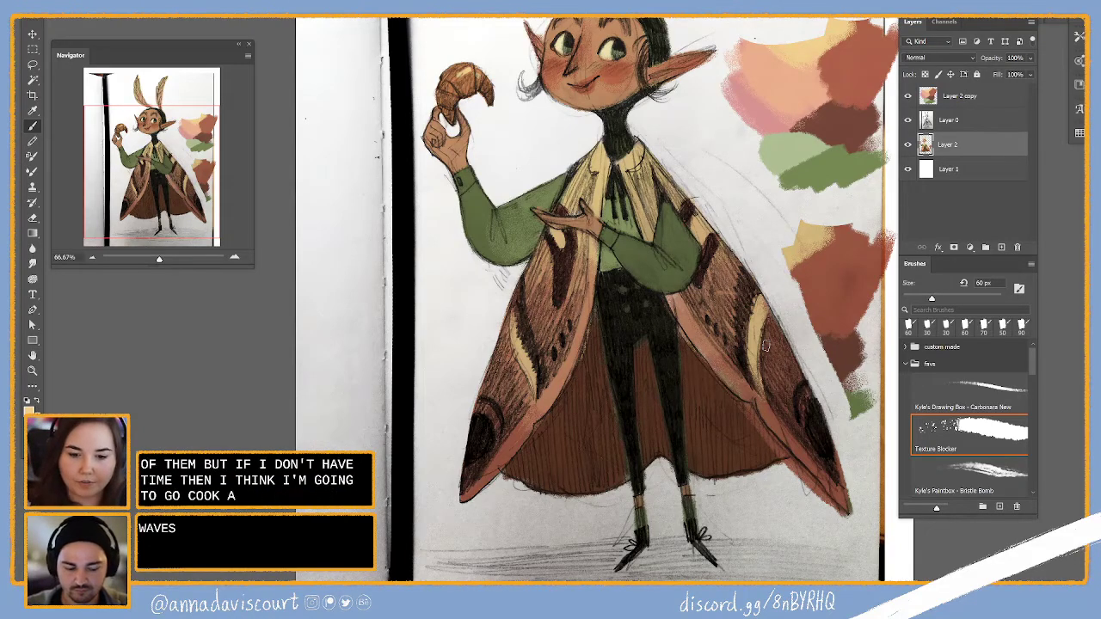
Hide the Layer 0 sketch, tidy the cape's brown lining and lower edges on Layer 2, and compare the colours with the sketch
click(952, 127)
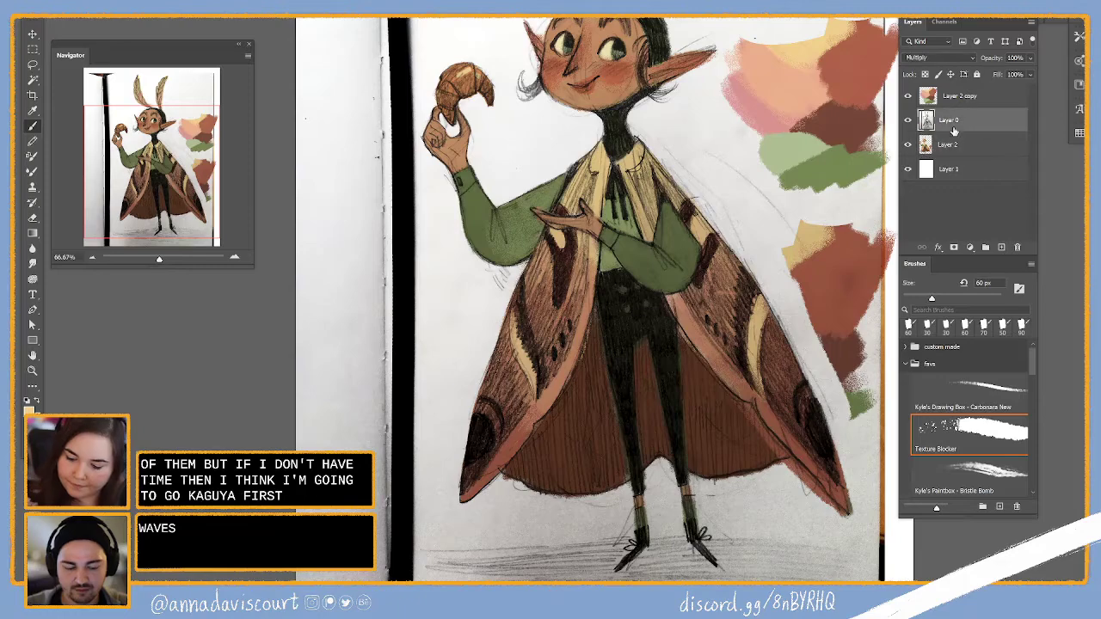
click(908, 121)
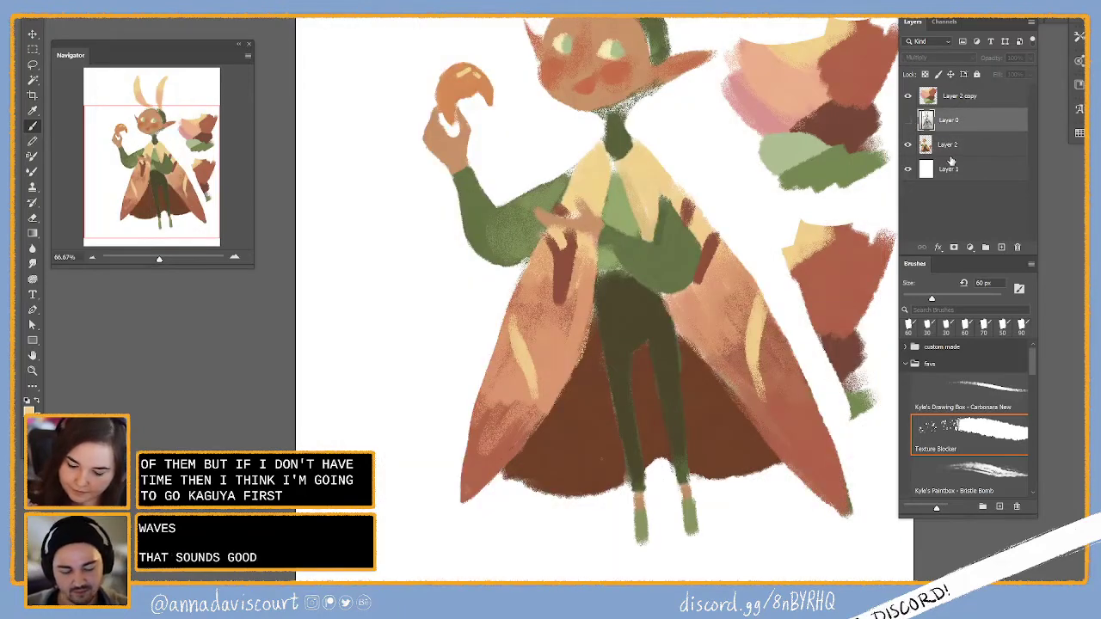
click(950, 147)
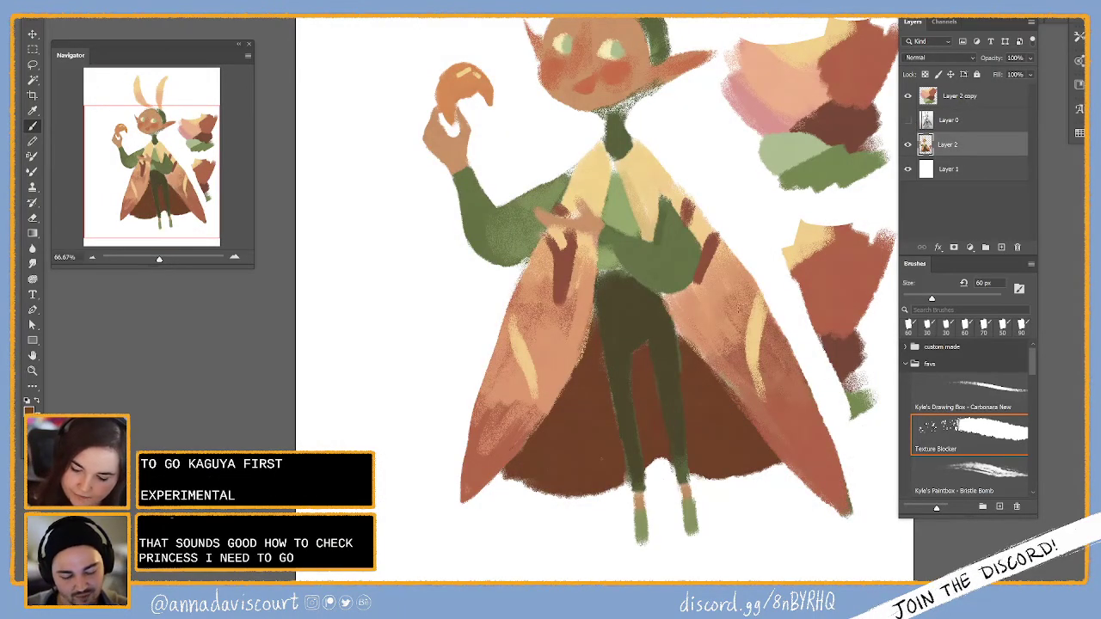
key(ctrl+z)
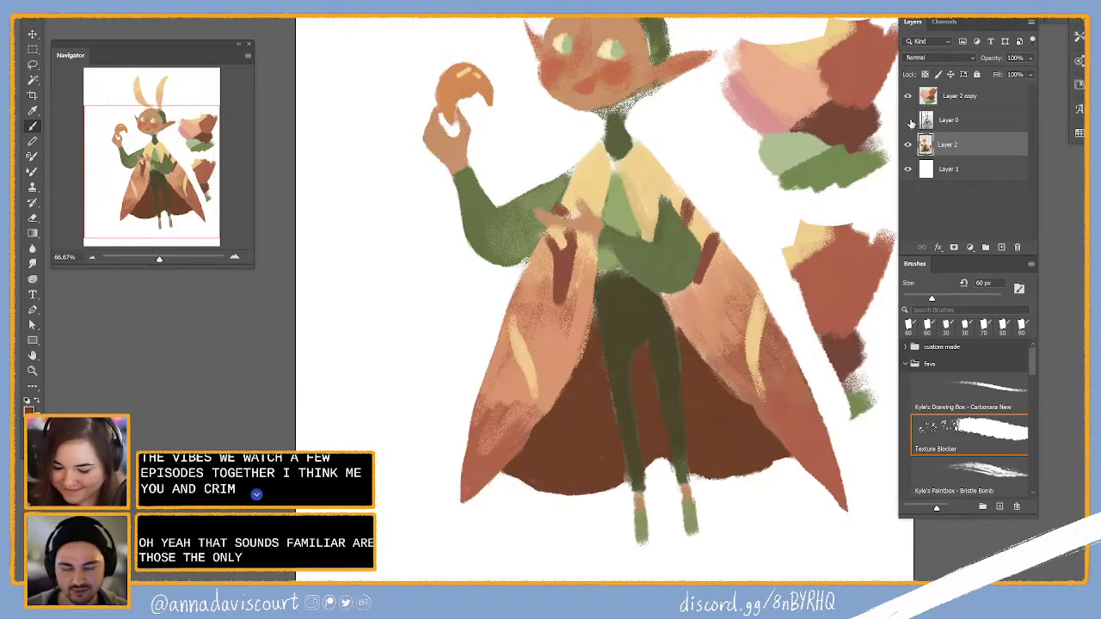
click(907, 120)
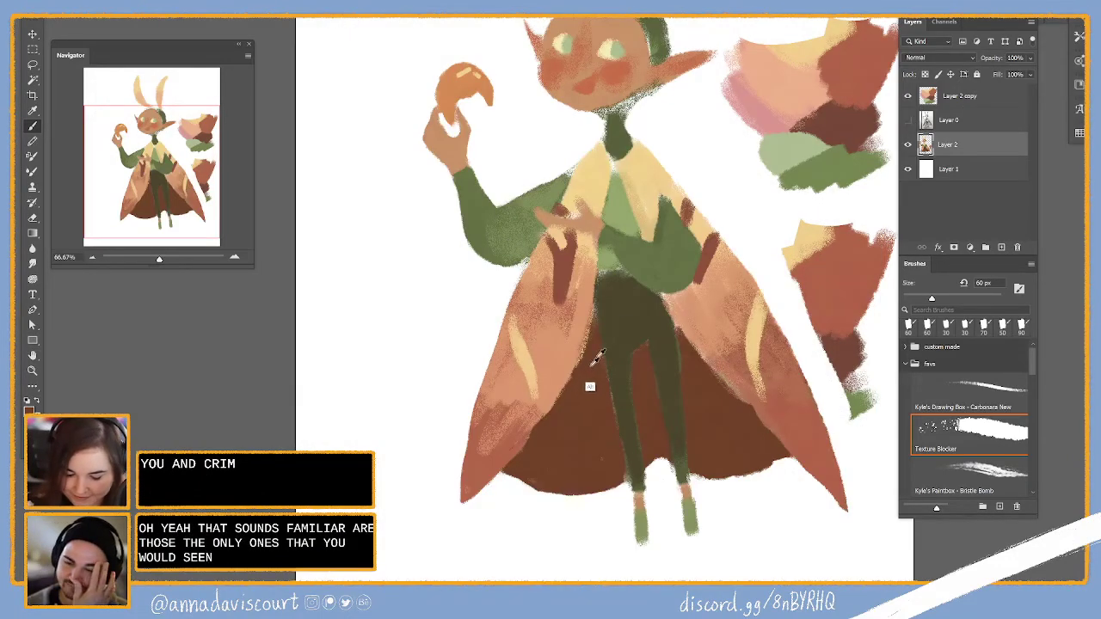
click(907, 119)
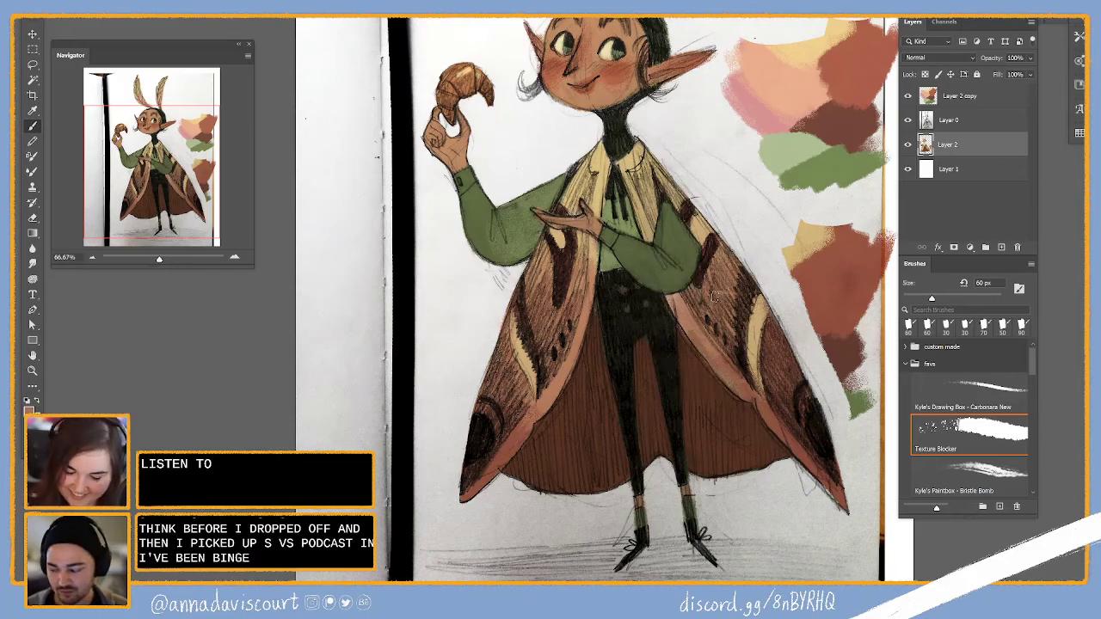
Paint reddish brown over the cape's shoulders and hatch the upper wings with a 30 px brush, checking with and without Layer 0
click(907, 122)
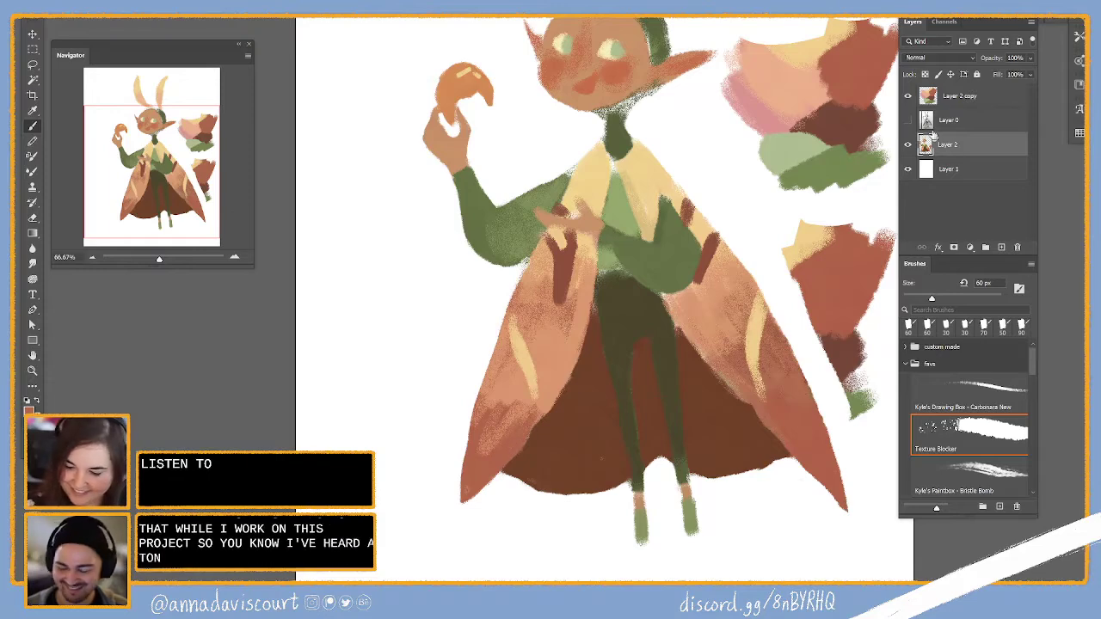
click(907, 119)
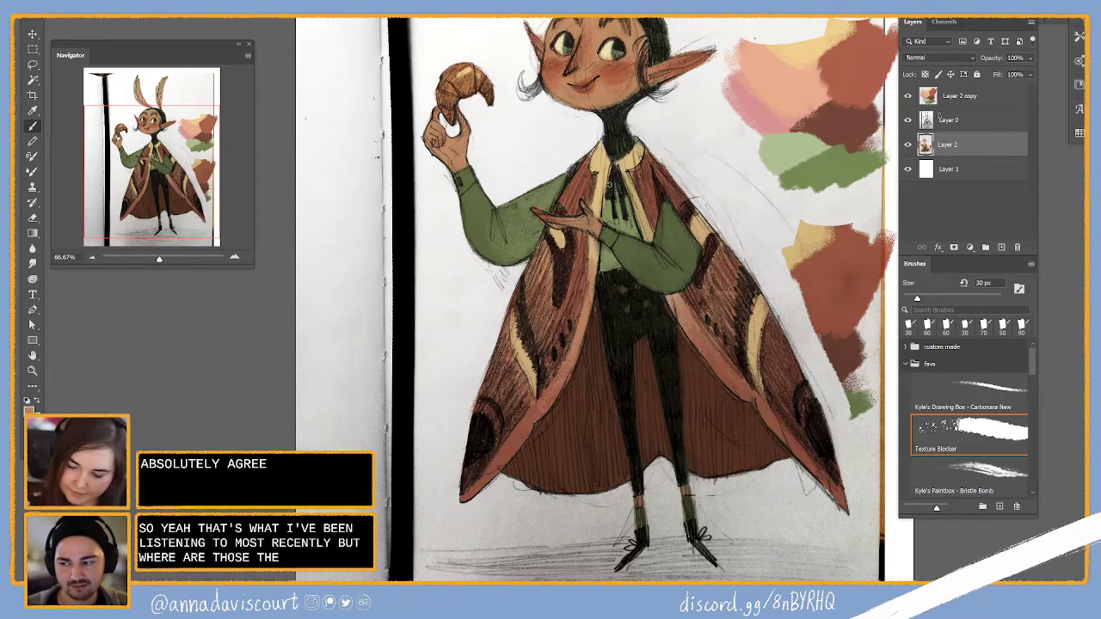
click(907, 119)
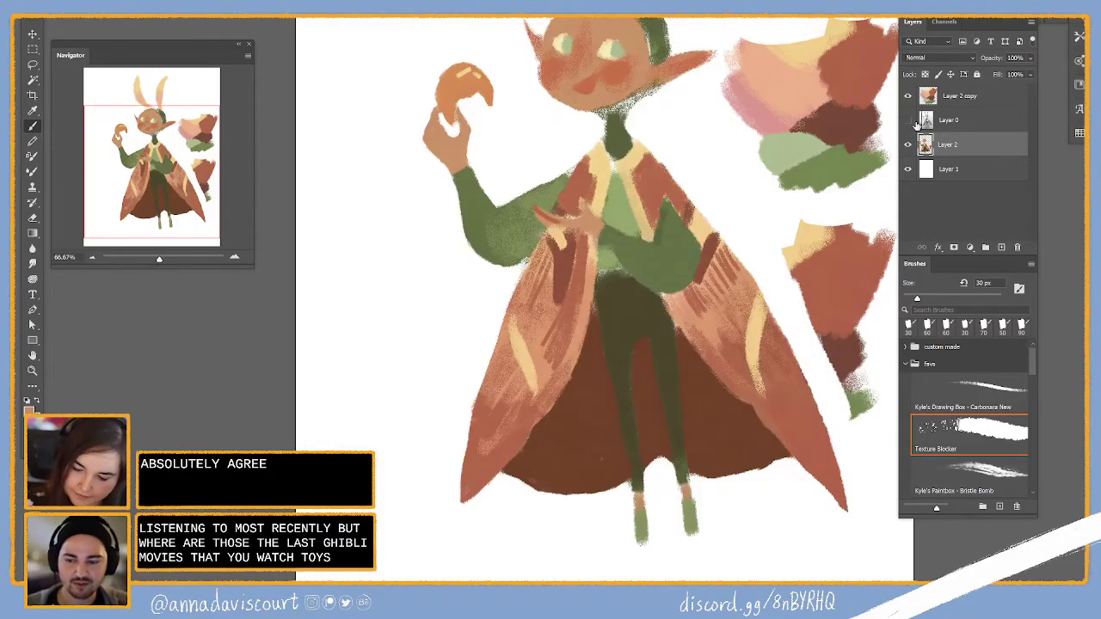
click(907, 120)
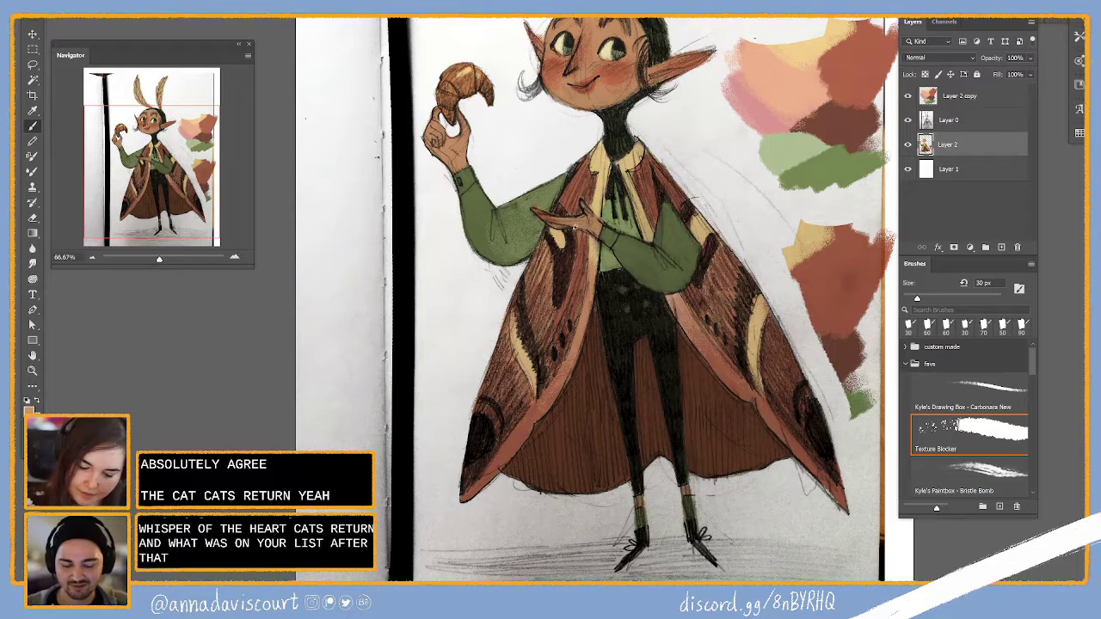
Touch up the area around the hand on the chest with sampled nearby colours while Layer 0 is hidden, and restore the sketch
click(908, 120)
alt+click(533, 220)
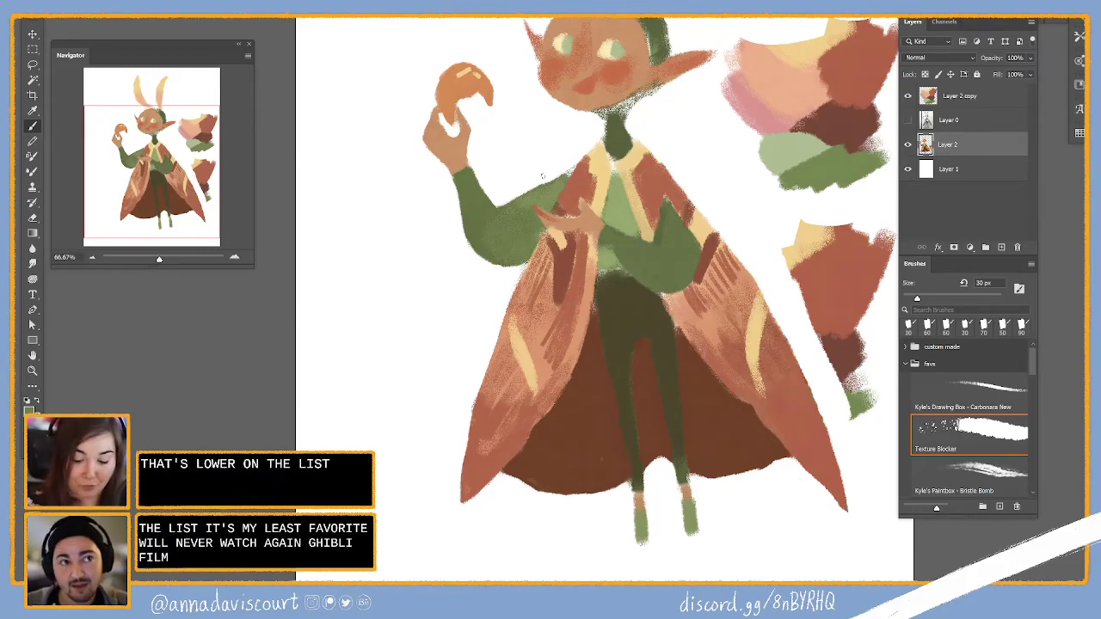
alt+click(555, 212)
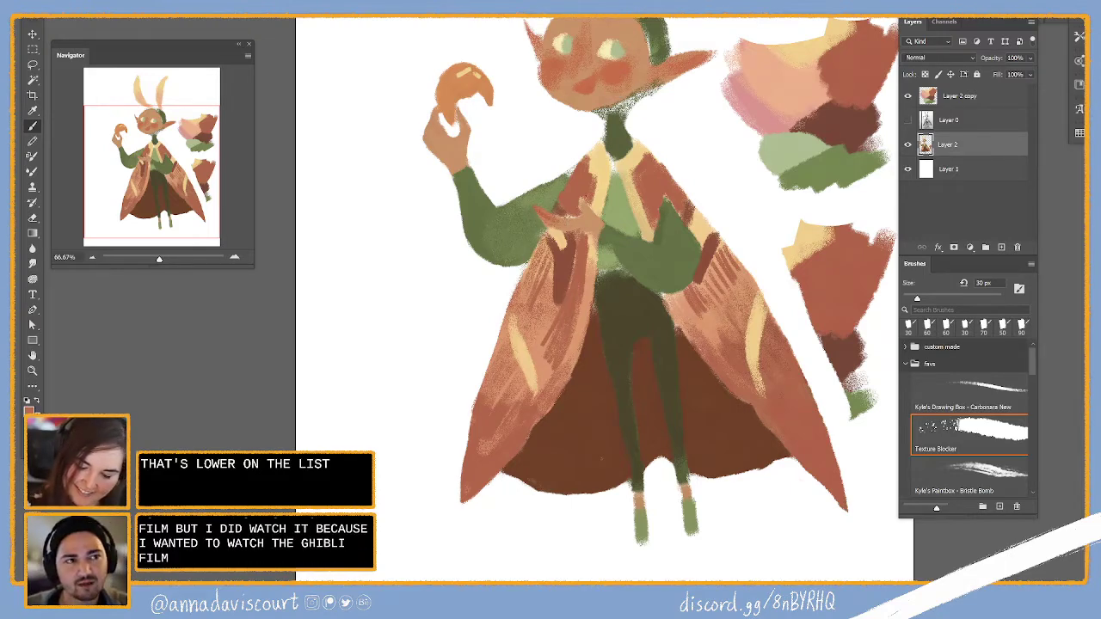
click(908, 120)
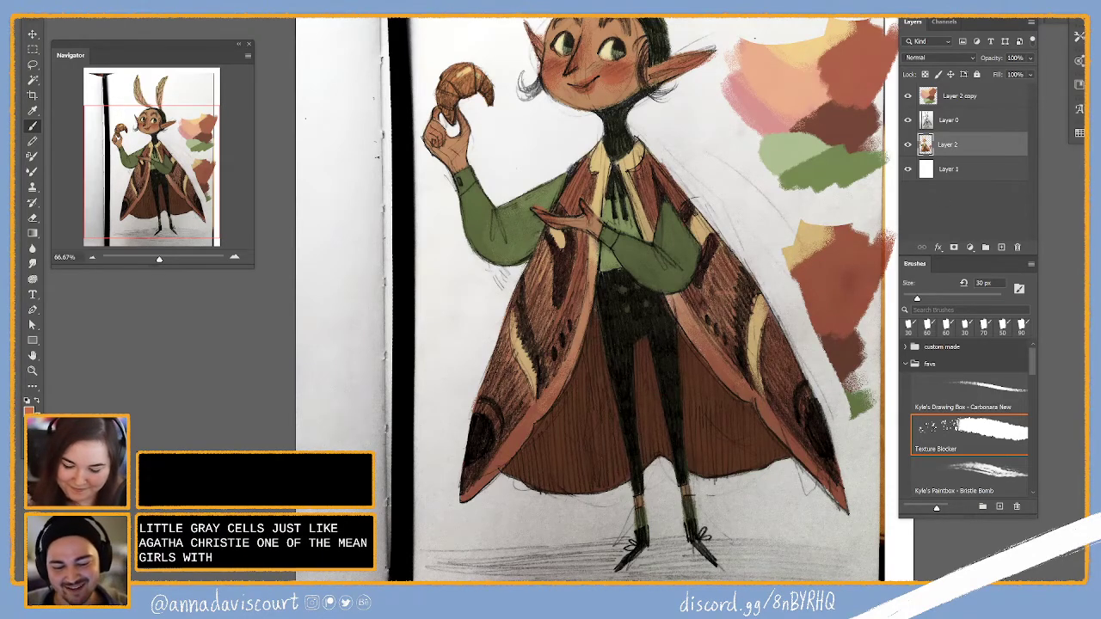
Paint the sideburn and the hair curls on both sides of the face dark reddish brown with a 30 px brush
scroll(837, 373, up, 2)
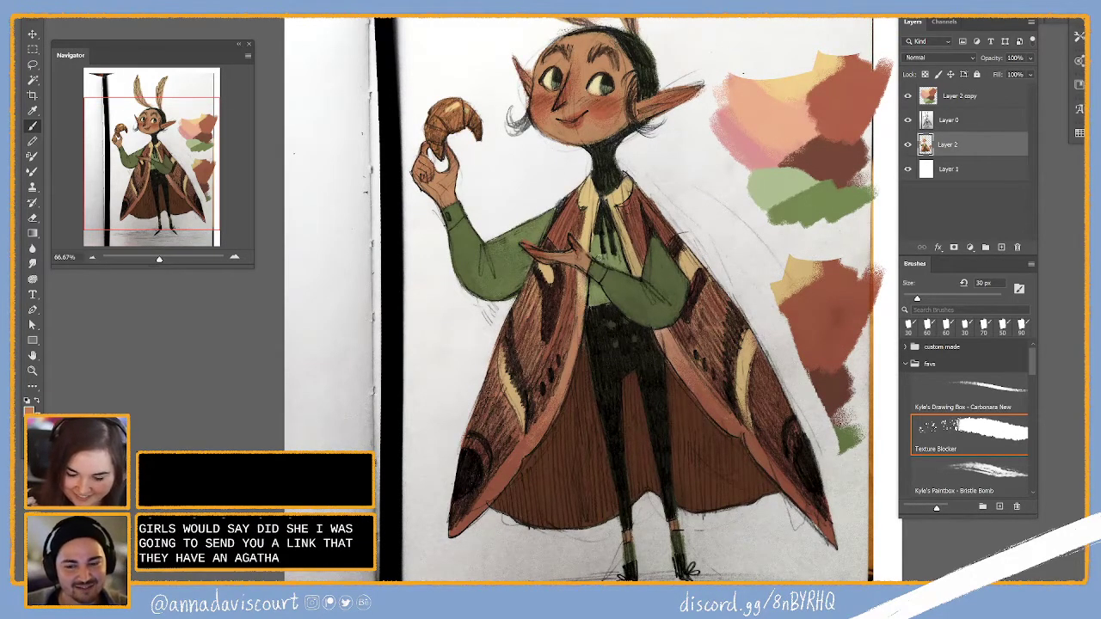
drag(761, 273, 746, 381)
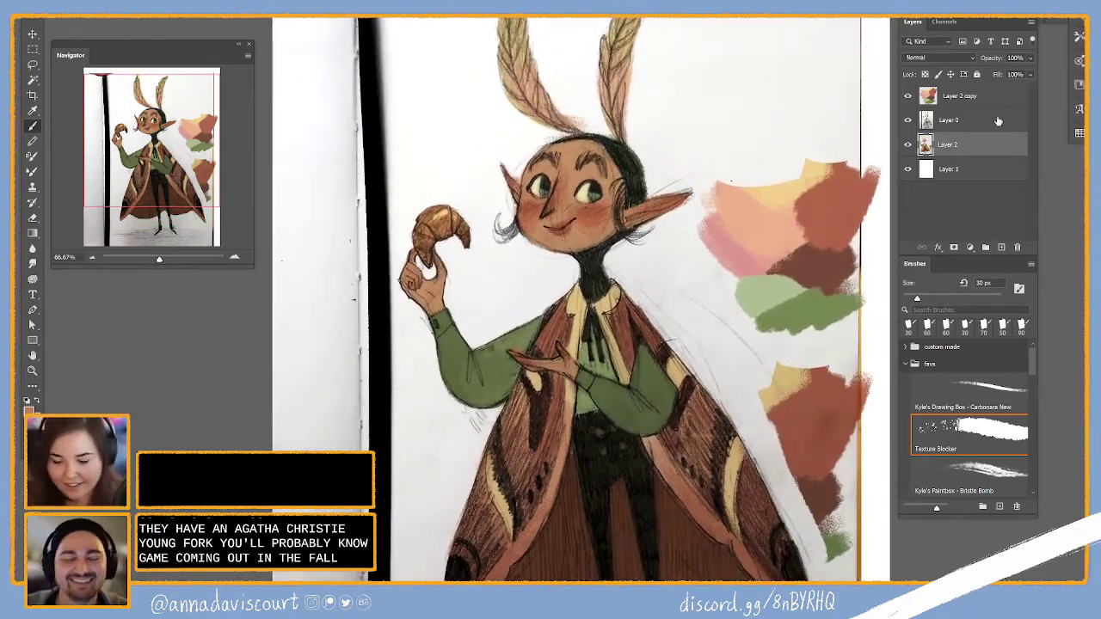
click(30, 409)
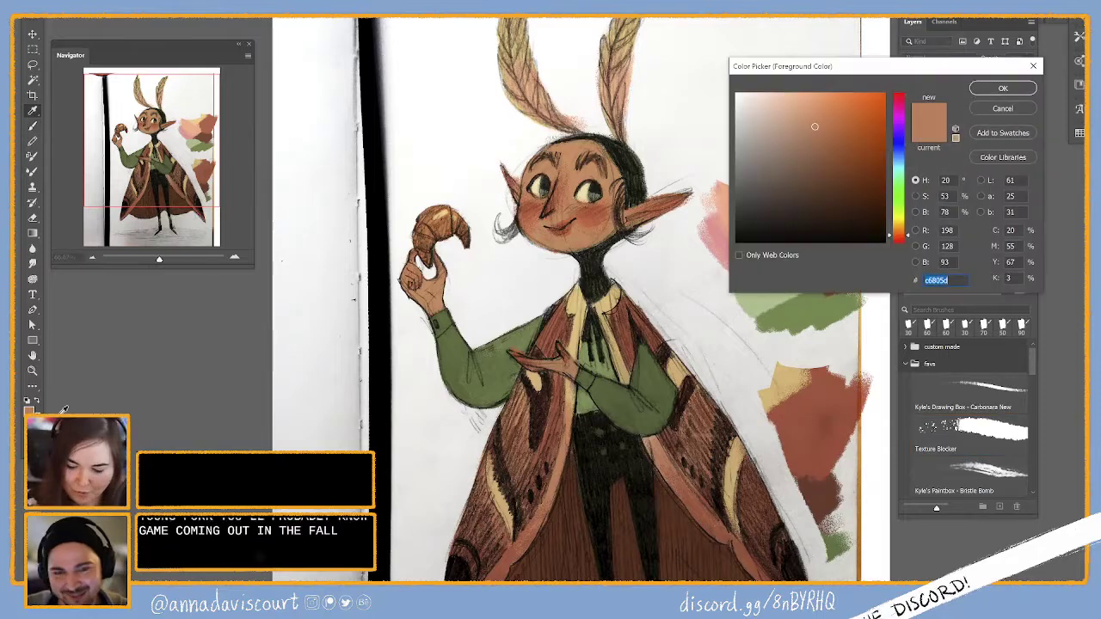
click(1000, 110)
key(b)
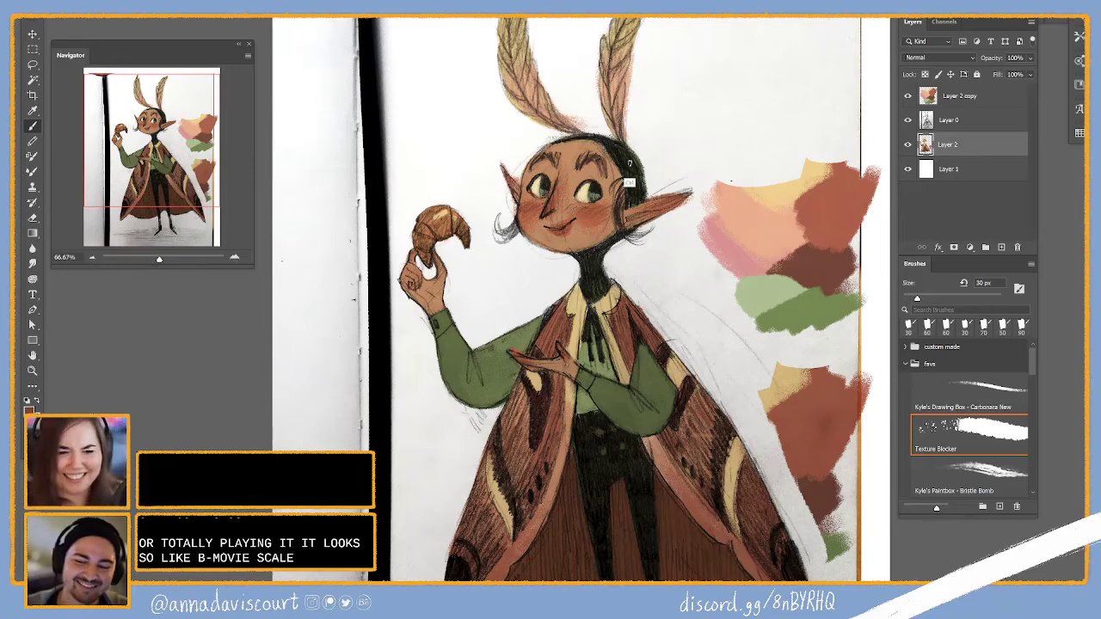
drag(628, 182, 624, 199)
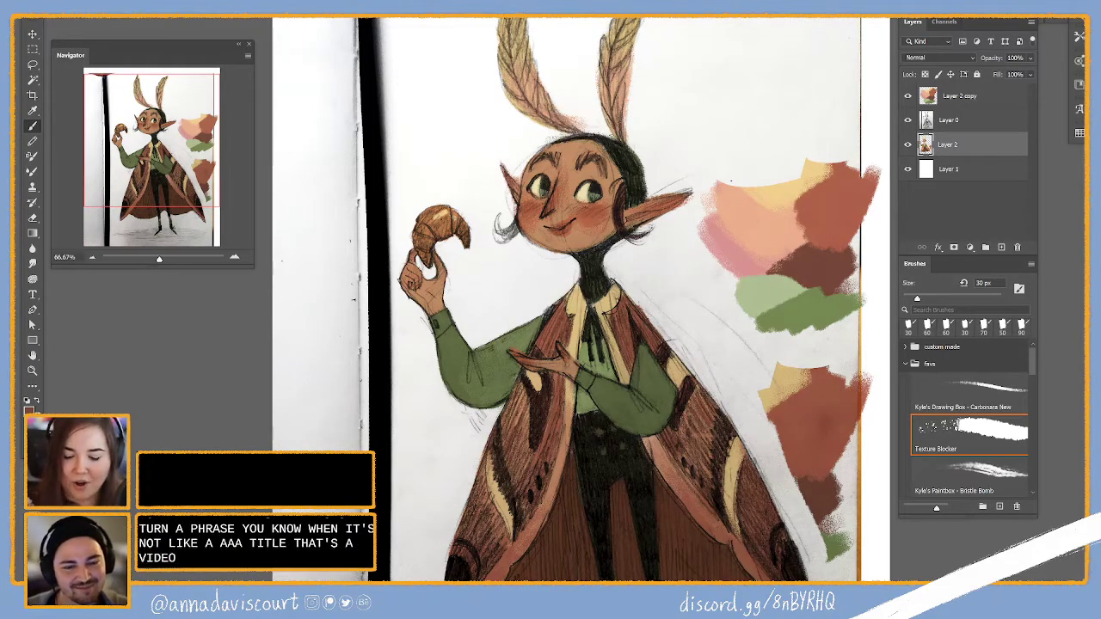
drag(629, 236, 649, 230)
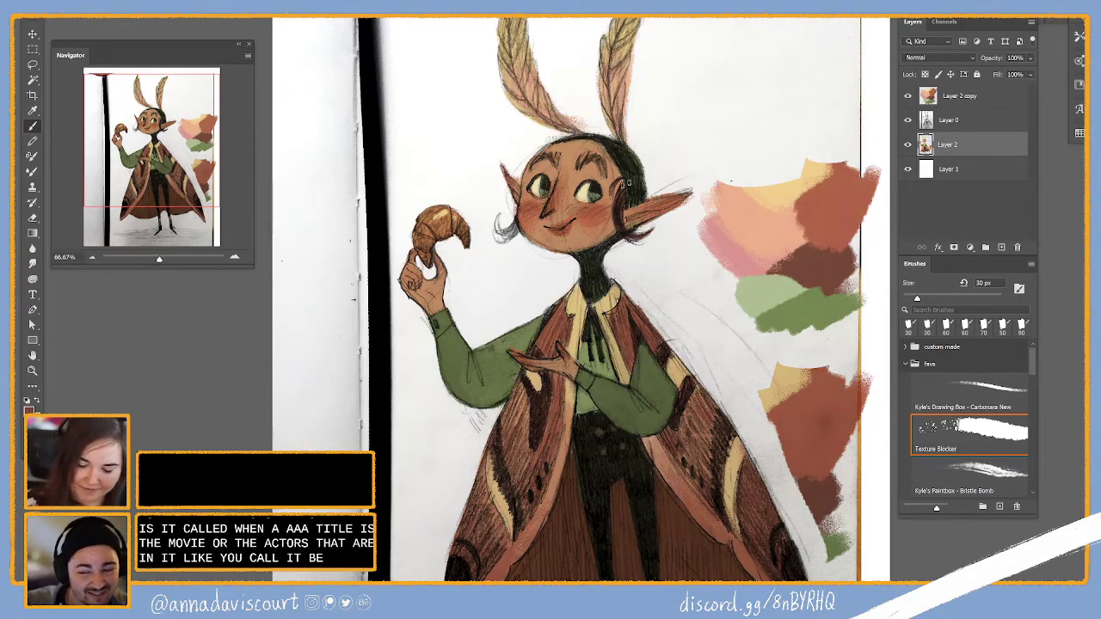
mouse_move(495, 215)
mouse_down()
mouse_move(497, 230)
mouse_move(514, 234)
mouse_move(502, 239)
mouse_move(516, 224)
mouse_up()
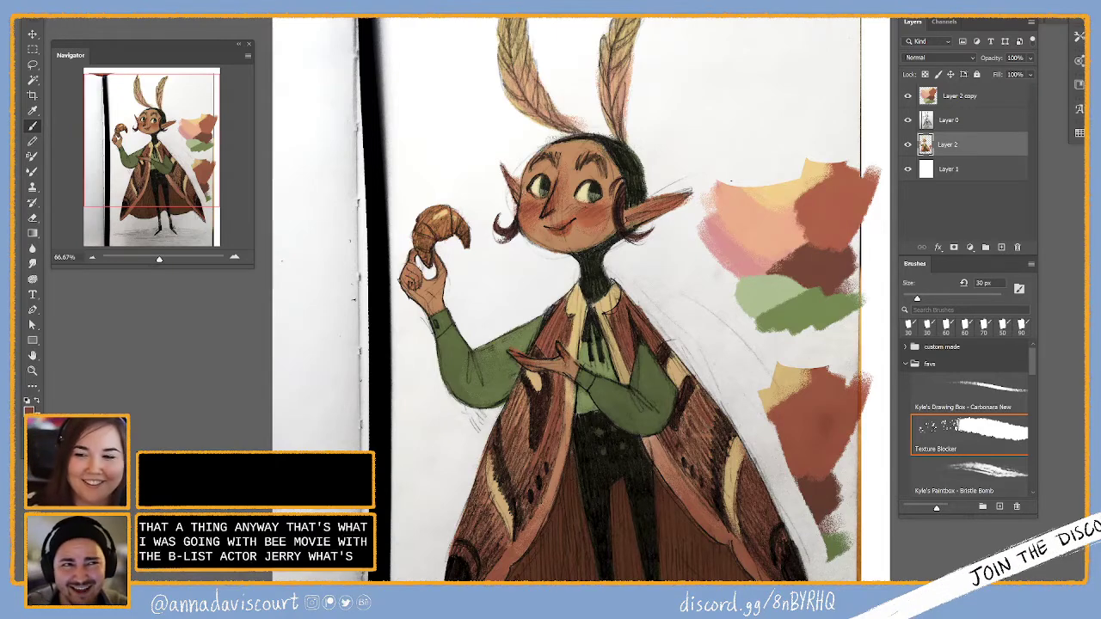
Handwrite "Bee" in dark brown beside the antennae and undo the lettering
mouse_move(681, 59)
mouse_down()
mouse_move(707, 82)
mouse_move(692, 99)
mouse_up()
mouse_move(720, 70)
mouse_down()
mouse_move(729, 86)
mouse_move(758, 93)
mouse_up()
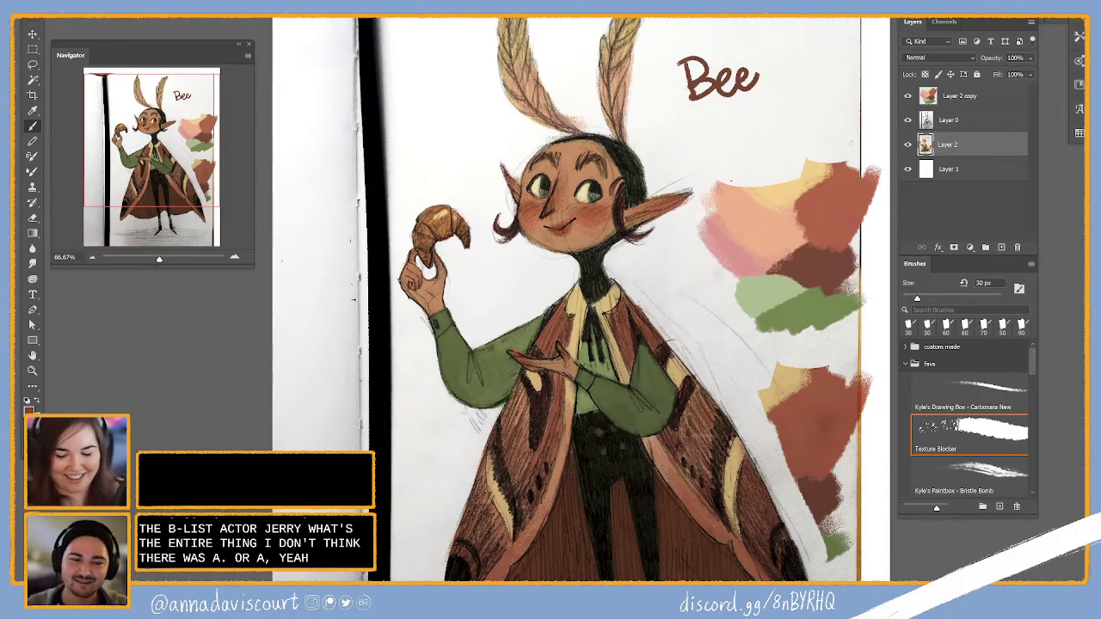
key(ctrl+z)
key(ctrl+z)
key(ctrl+z)
key(ctrl+z)
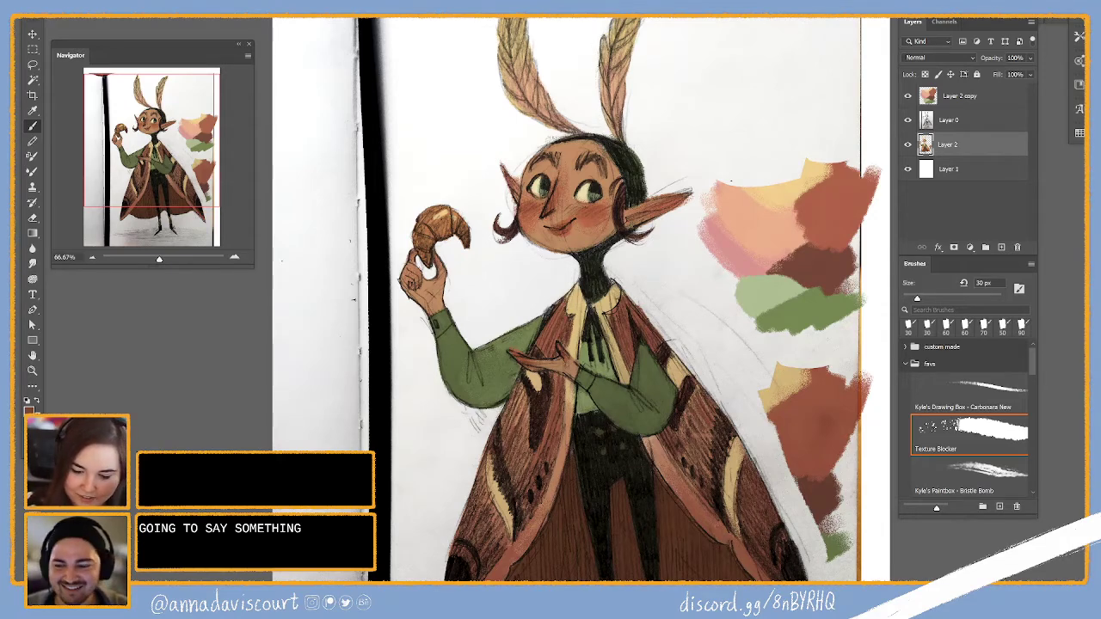
Tint the antennae with a 125 px brush, using palette pink on the tips, peach along the middle and pale yellow at the bases
drag(755, 183, 754, 295)
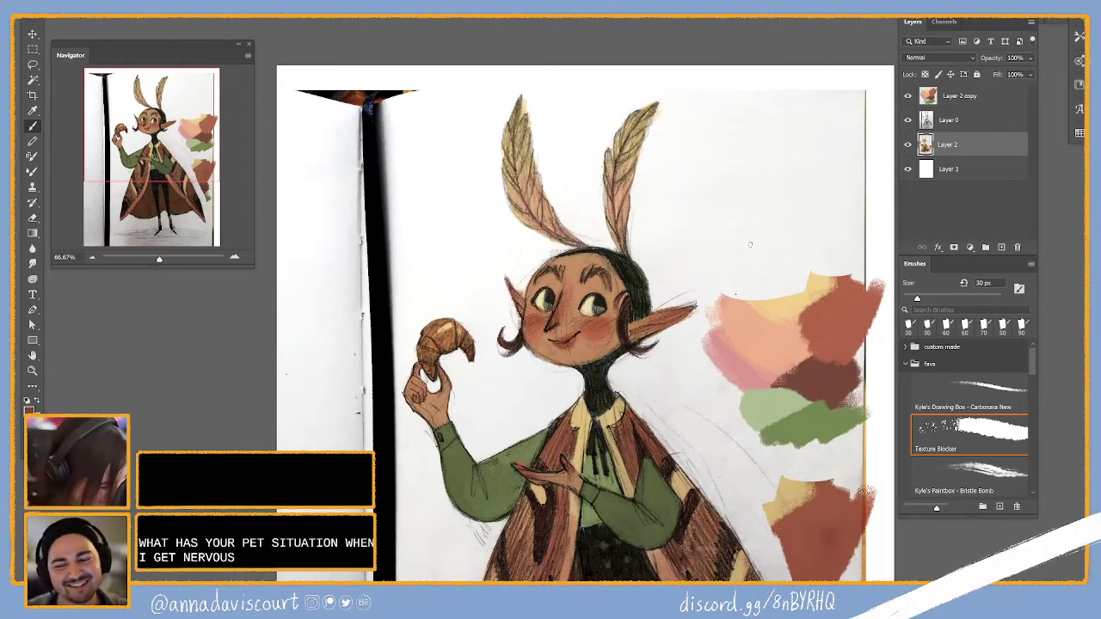
key(bracketright)
key(bracketright)
key(bracketright)
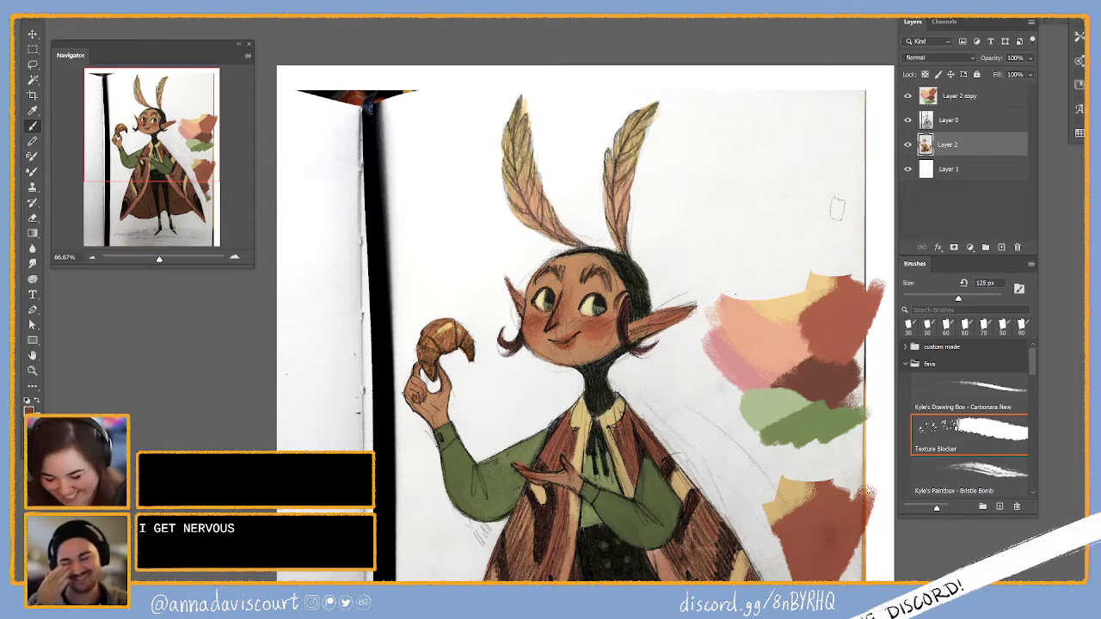
alt+click(737, 356)
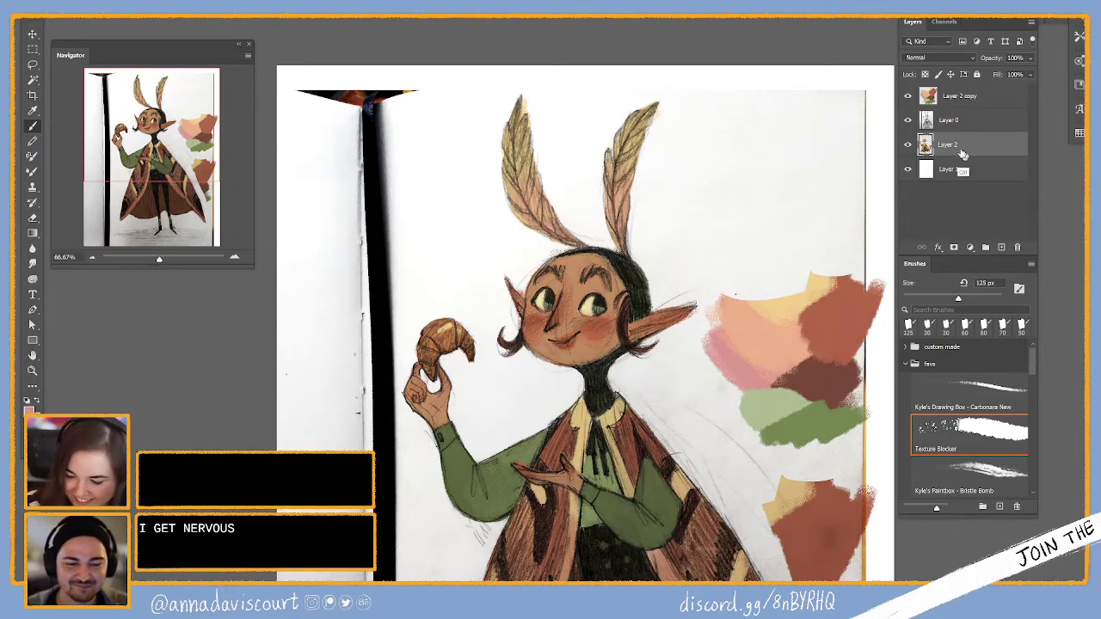
mouse_move(653, 116)
mouse_down()
mouse_move(636, 167)
mouse_move(672, 102)
mouse_up()
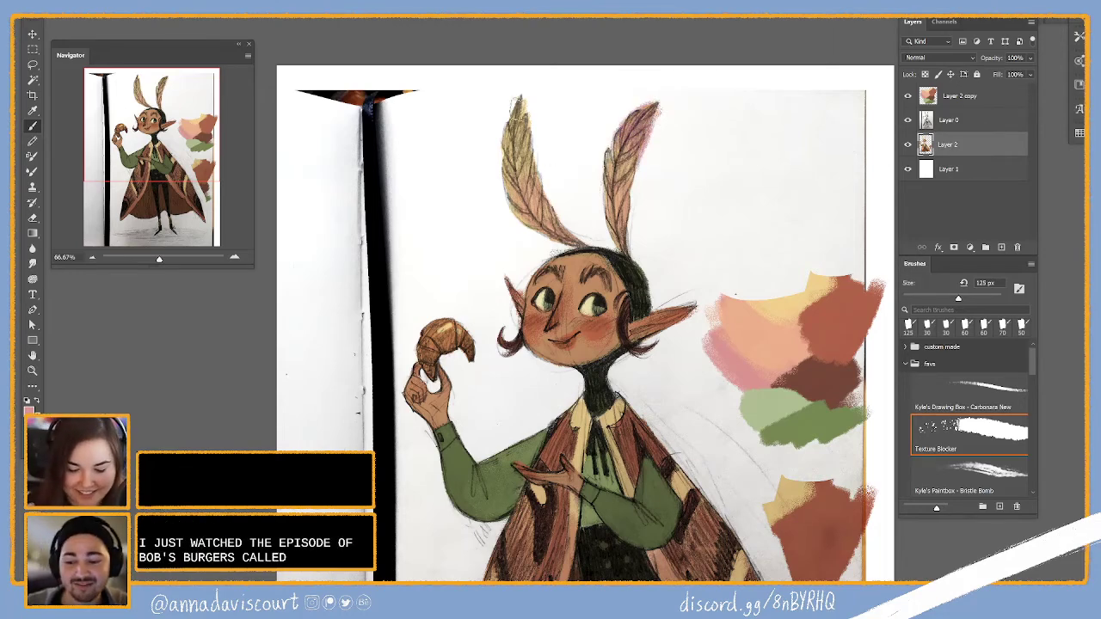
mouse_move(516, 101)
mouse_down()
mouse_move(514, 159)
mouse_move(526, 103)
mouse_move(533, 161)
mouse_move(537, 129)
mouse_up()
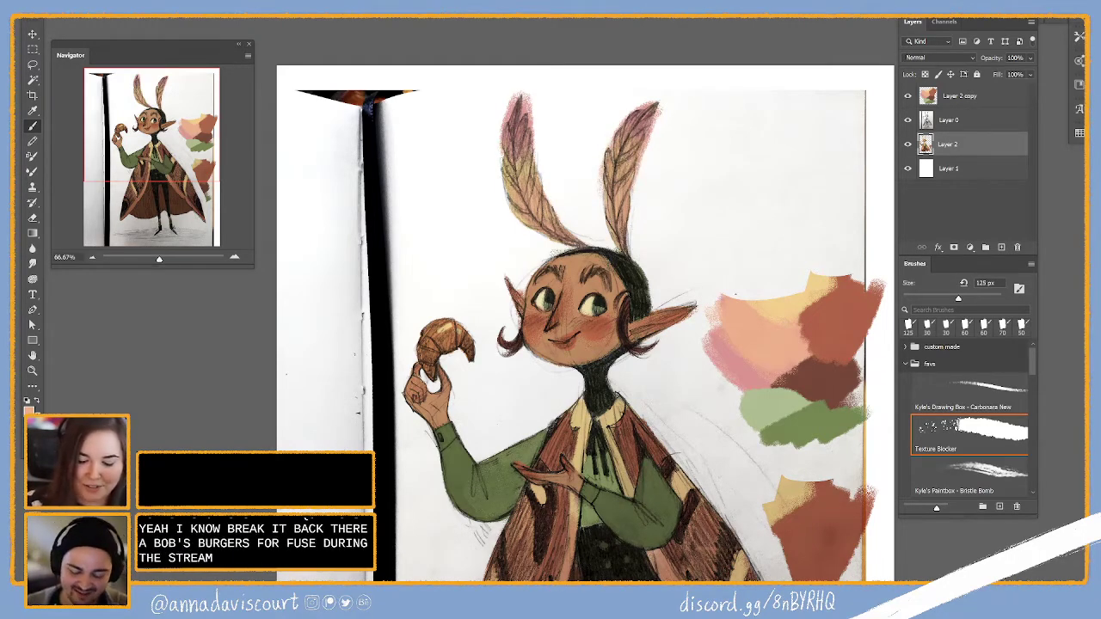
drag(508, 196, 526, 176)
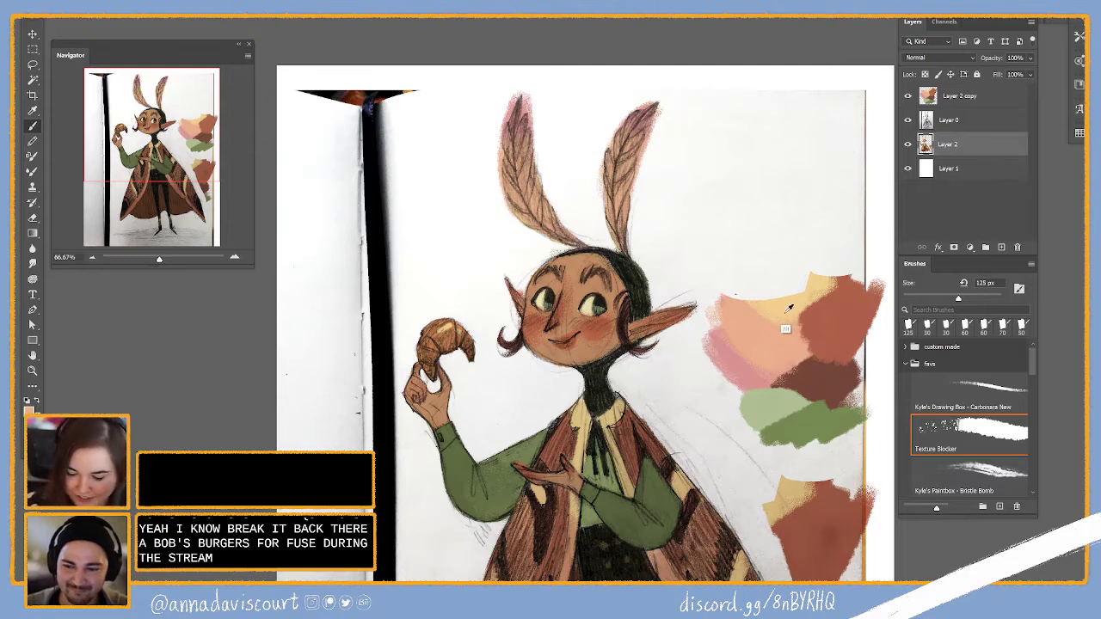
drag(558, 234, 519, 194)
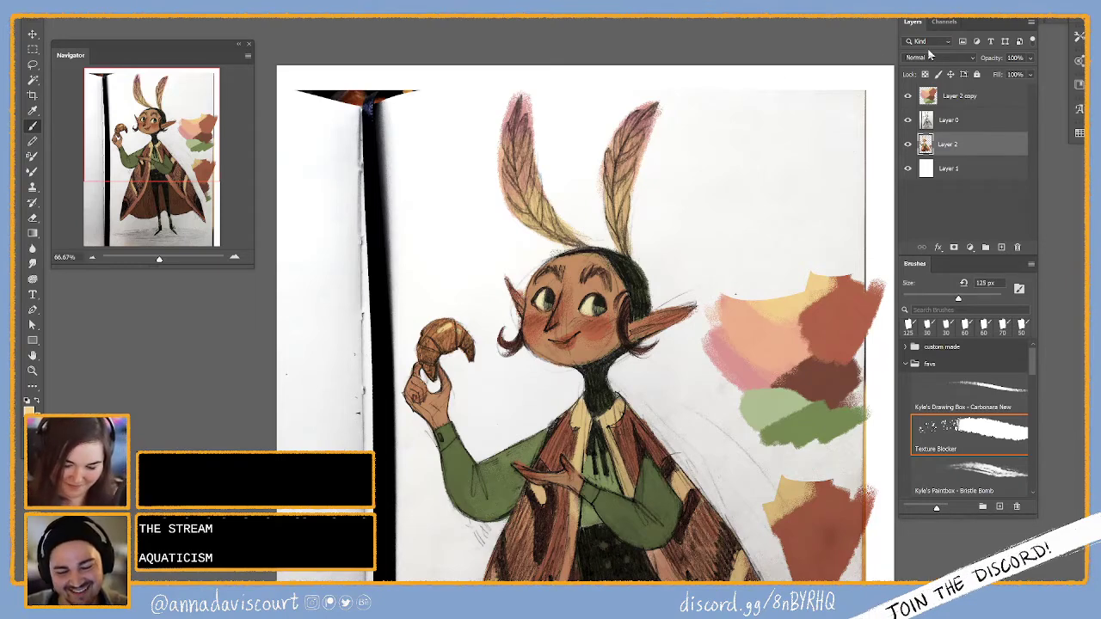
Clean up the edges of both antennae, reducing the brush to 60 px and 40 px
key(bracketleft)
key(bracketleft)
key(bracketleft)
key(bracketleft)
key(bracketleft)
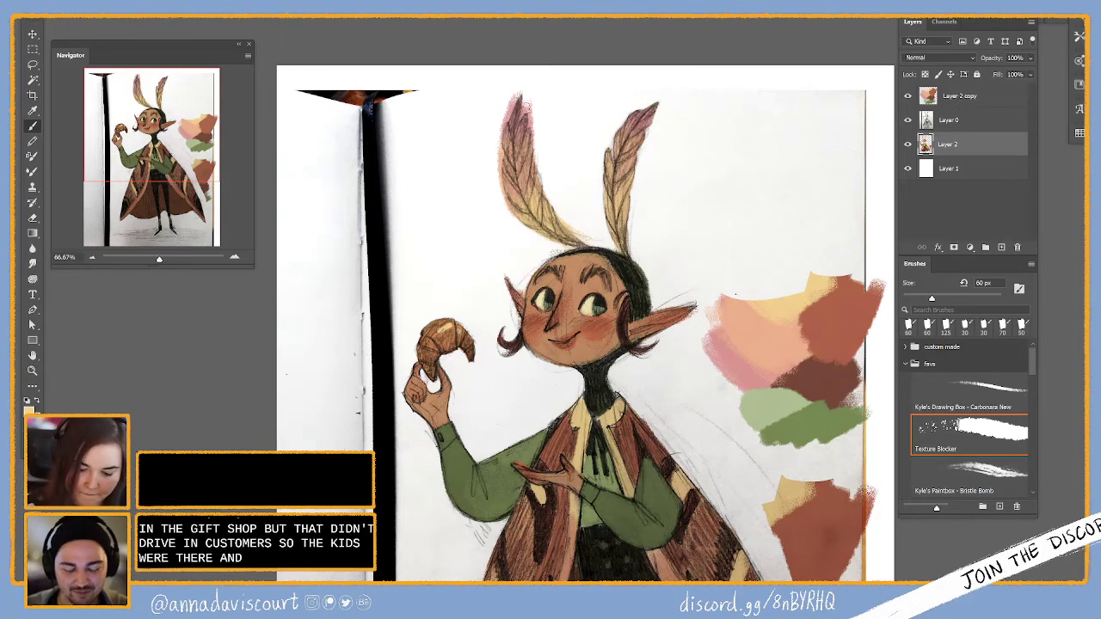
key(bracketleft)
key(bracketleft)
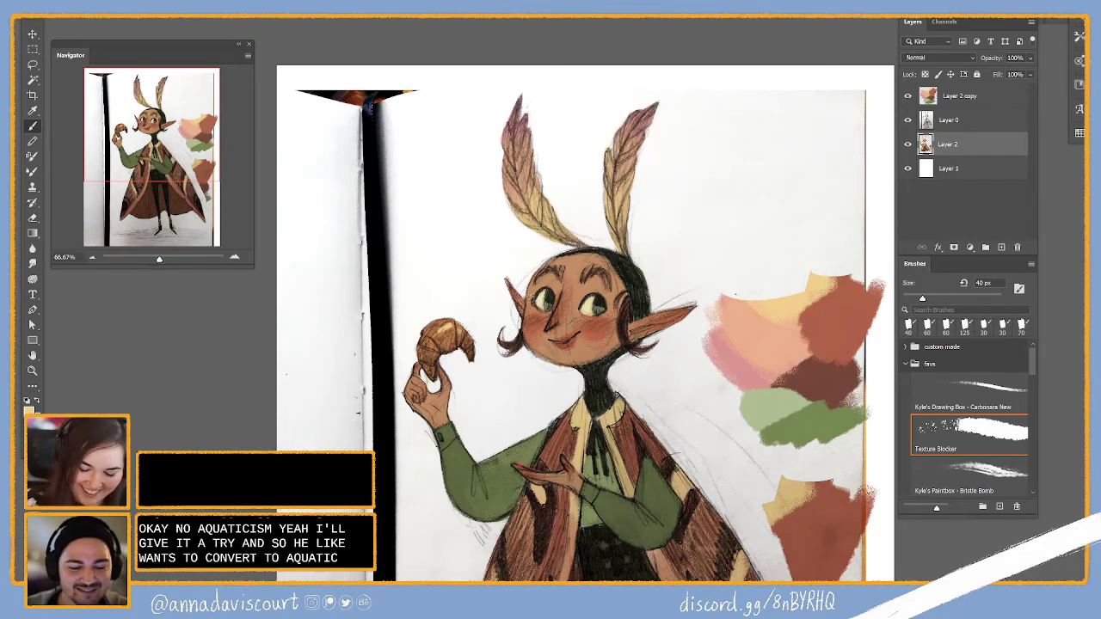
Dab small buttons onto the front of the dark trousers on Layer 2 with a warm colour sampled from the palette
drag(756, 532, 774, 424)
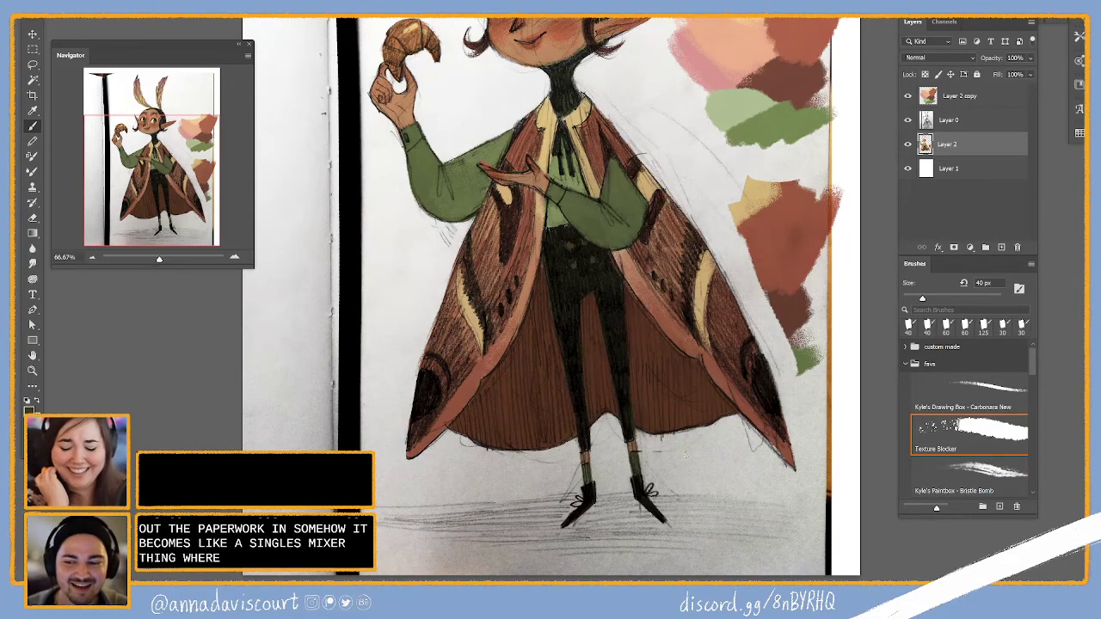
drag(736, 267, 768, 339)
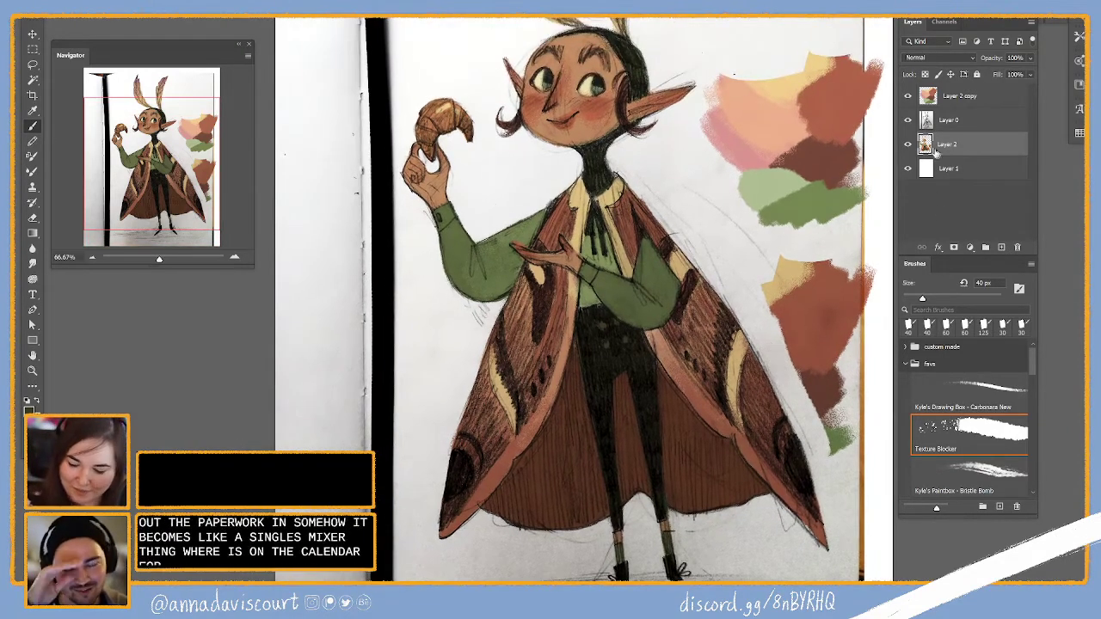
click(908, 121)
click(908, 121)
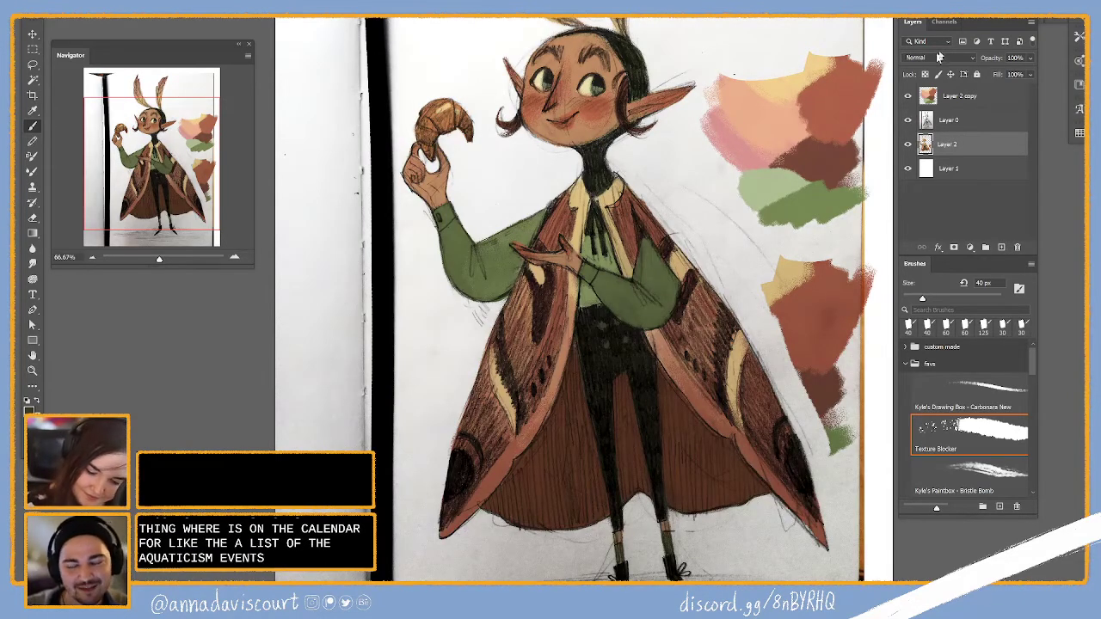
key(ctrl+minus)
key(ctrl+minus)
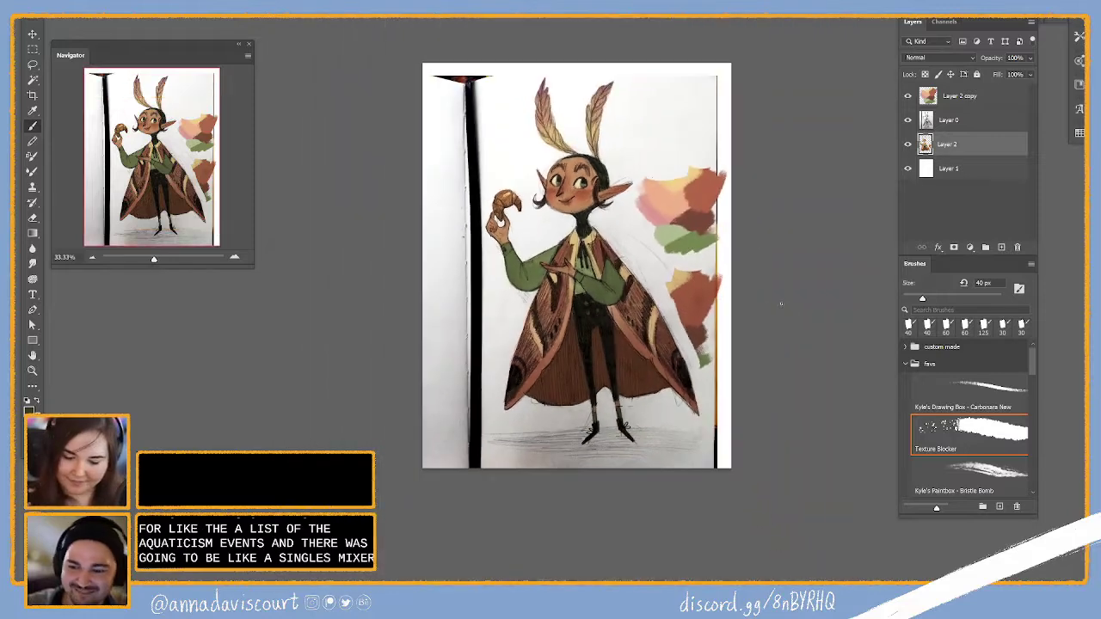
drag(751, 351, 786, 327)
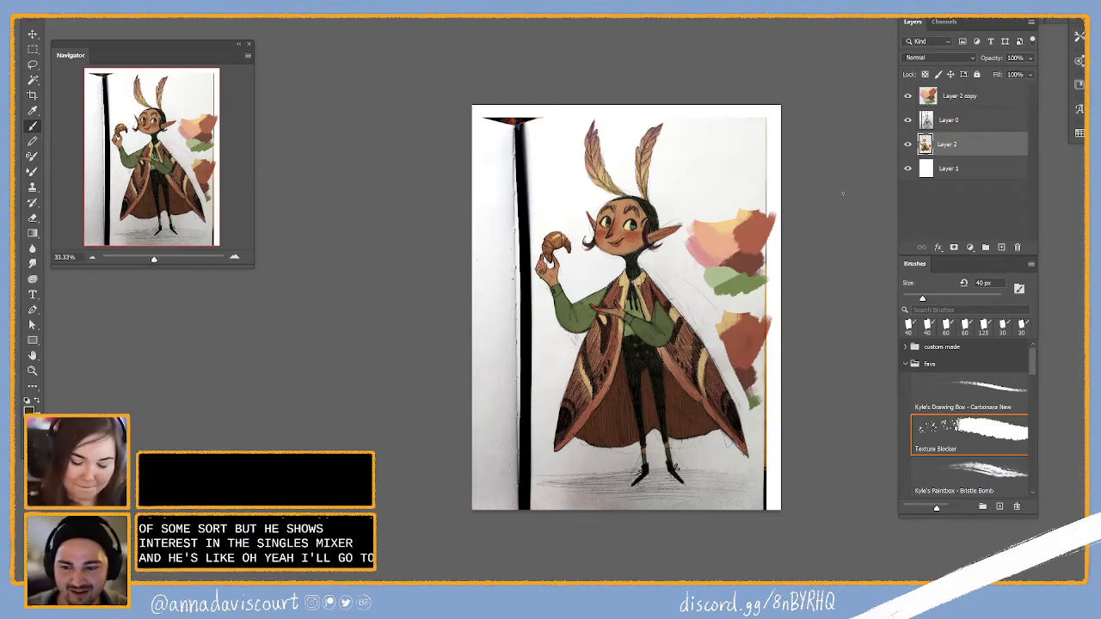
alt+click(727, 242)
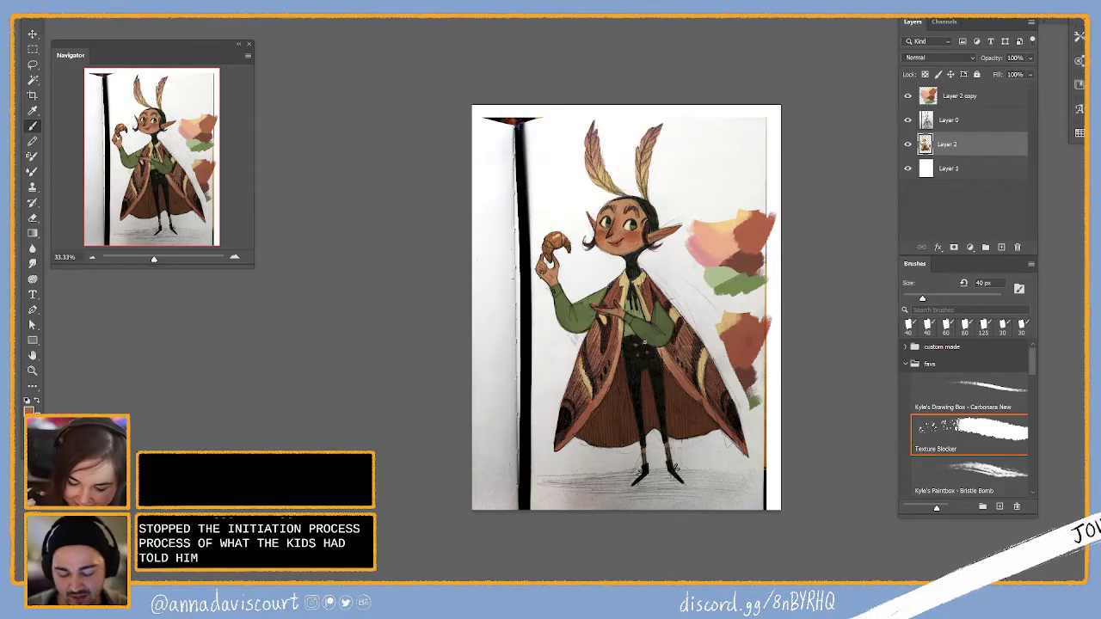
drag(806, 385, 830, 394)
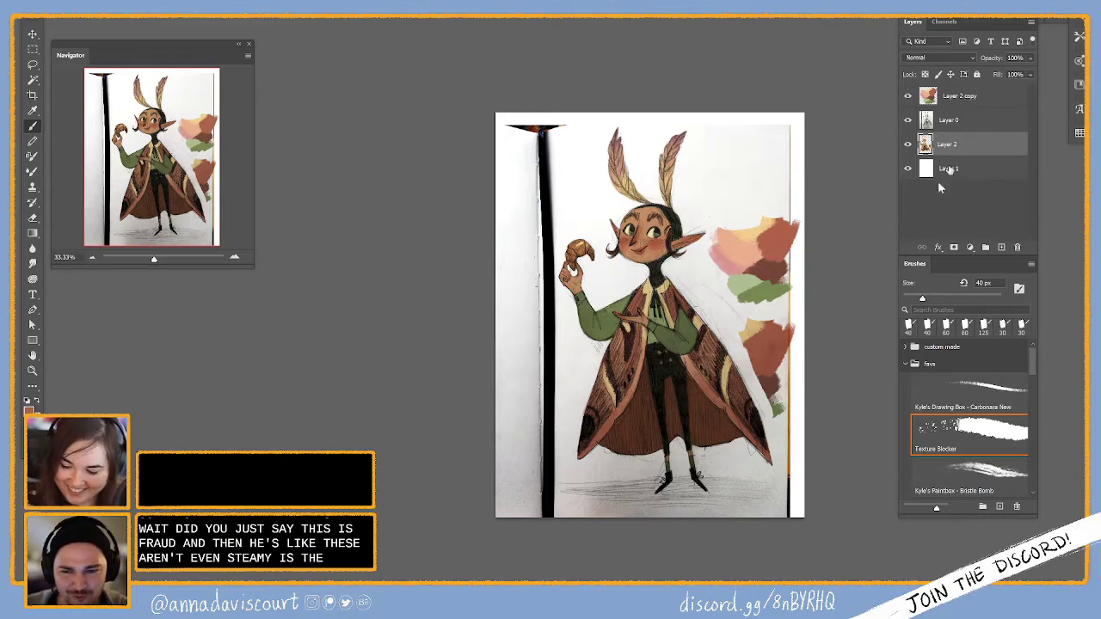
Delete the lower group of colour swatches from Layer 2 and hide the remaining palette on Layer 2 copy
key(l)
mouse_move(796, 292)
mouse_down()
mouse_move(737, 325)
mouse_move(765, 409)
mouse_move(809, 314)
mouse_up()
key(Delete)
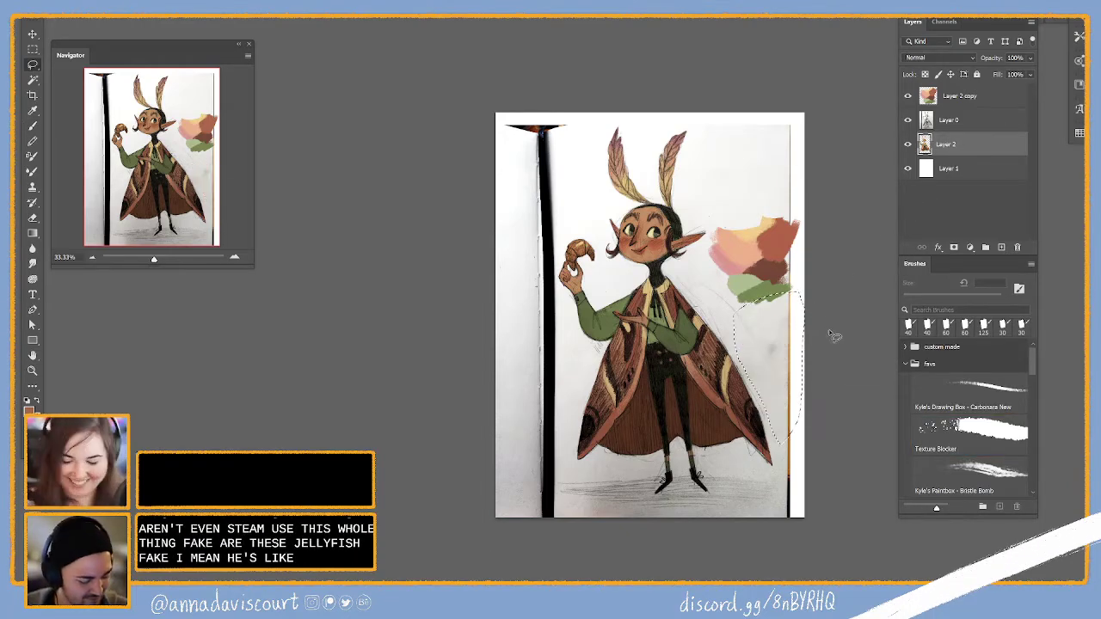
click(953, 100)
click(907, 95)
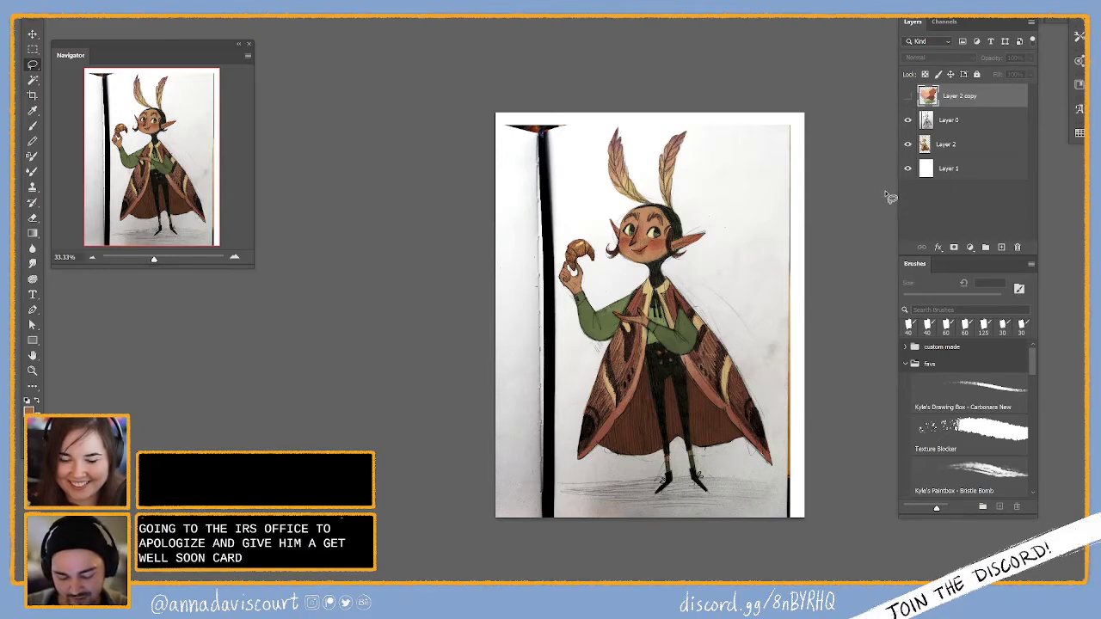
Add a Selective Color adjustment above Layer 0, set Blacks to Cyan -14, Magenta +29 and Yellow -4, and compare it on and off
click(971, 120)
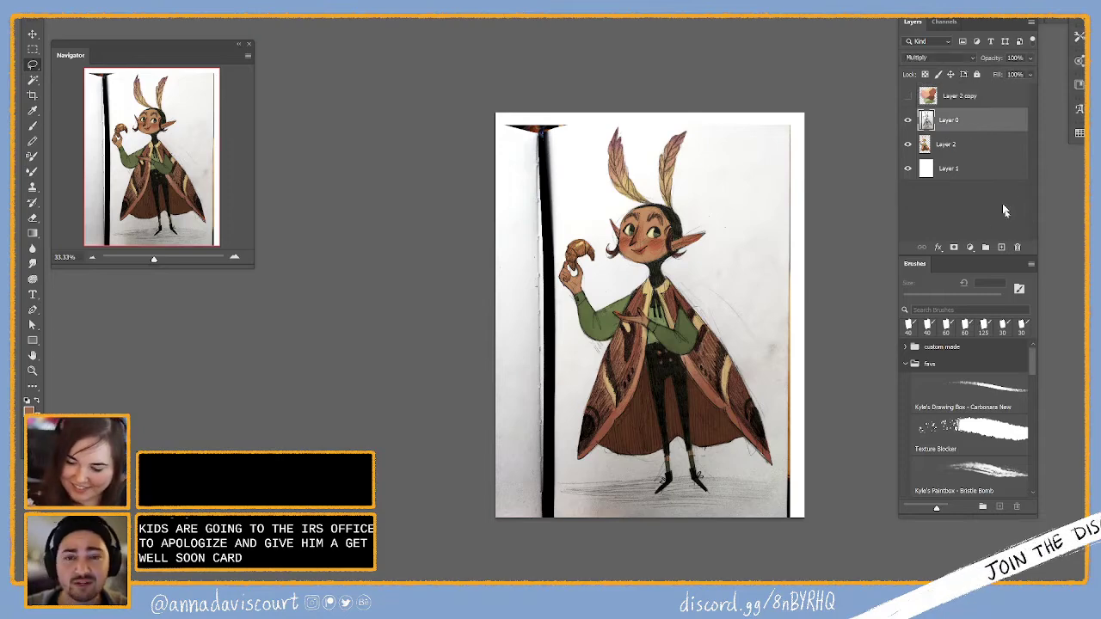
click(970, 247)
click(997, 467)
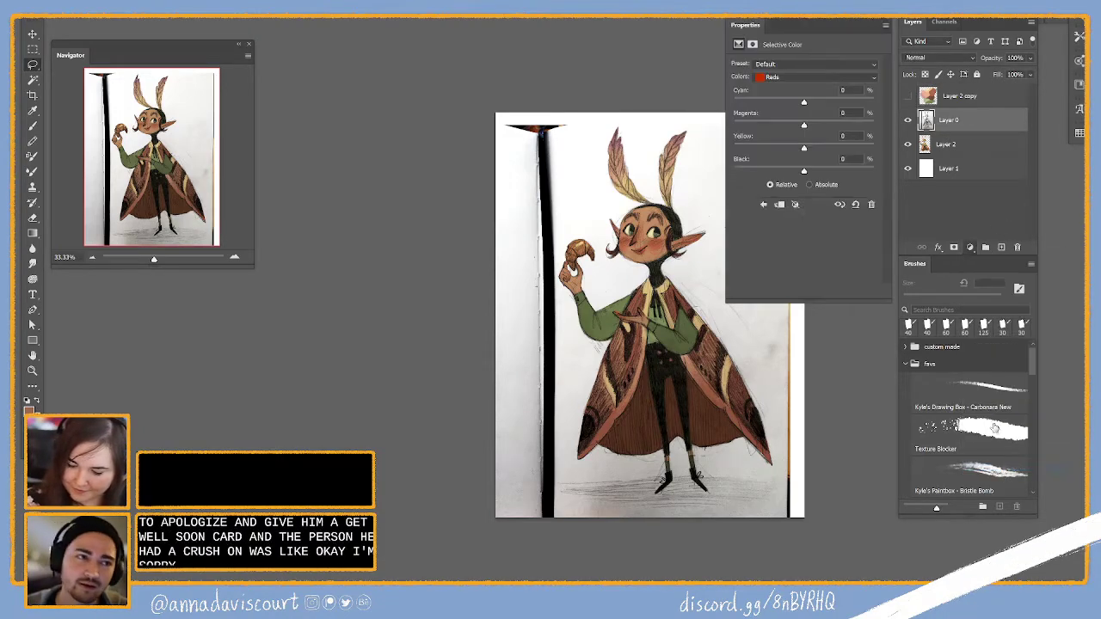
click(812, 79)
click(806, 155)
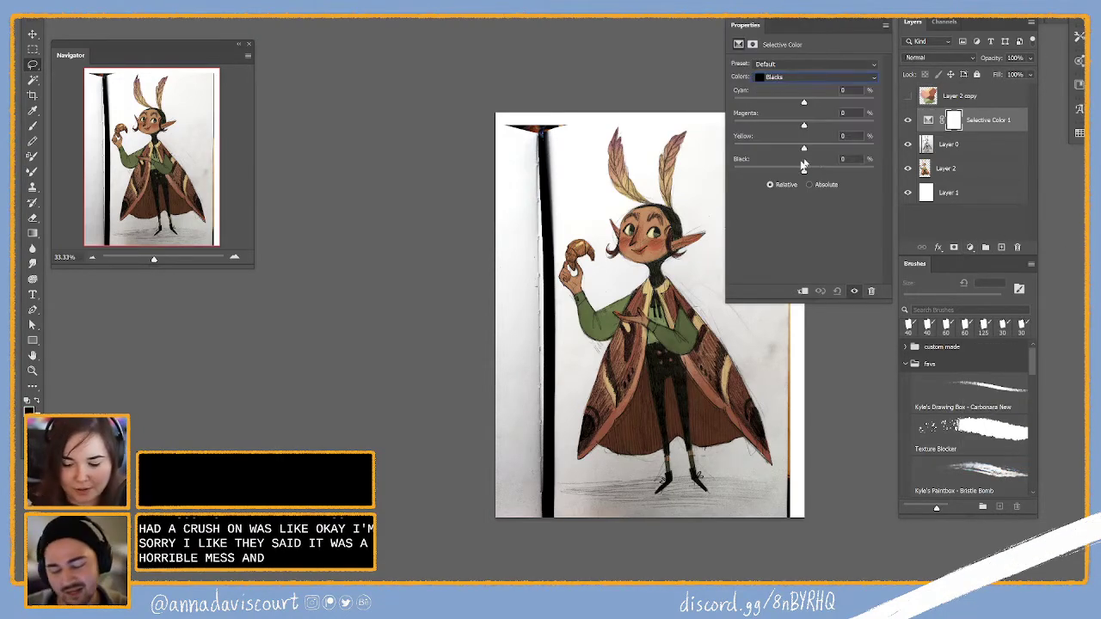
drag(805, 152, 789, 110)
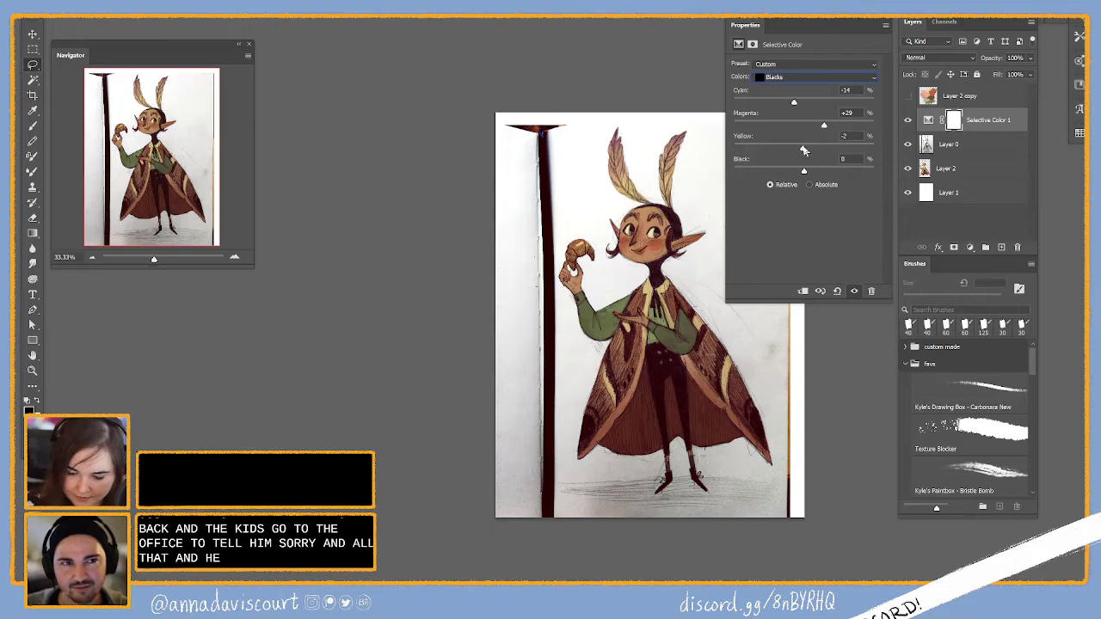
drag(803, 149, 800, 151)
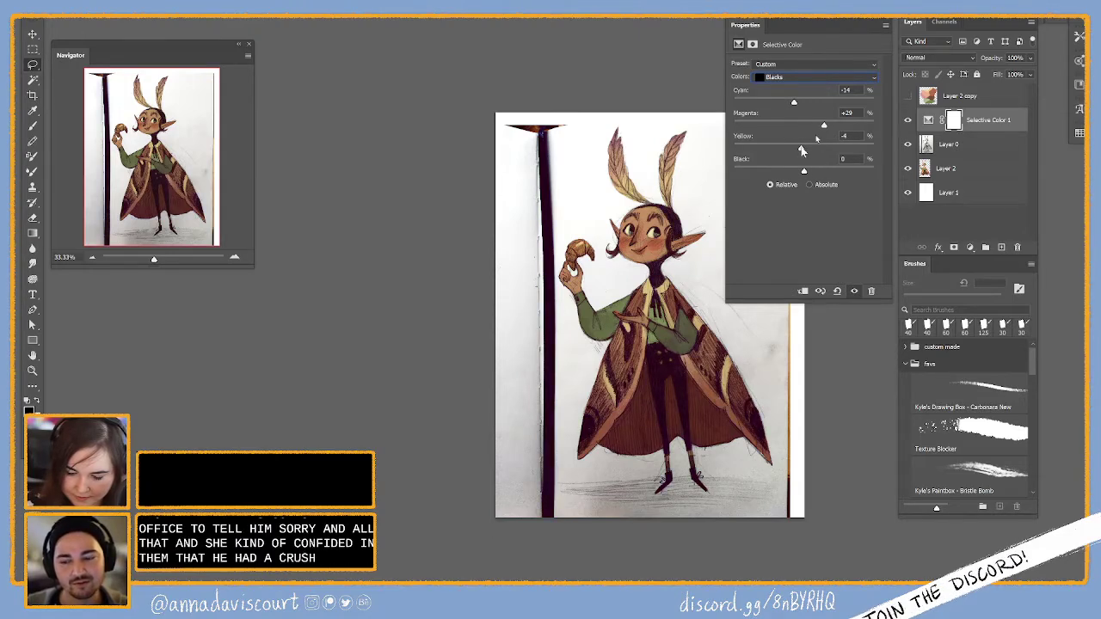
click(908, 120)
click(909, 120)
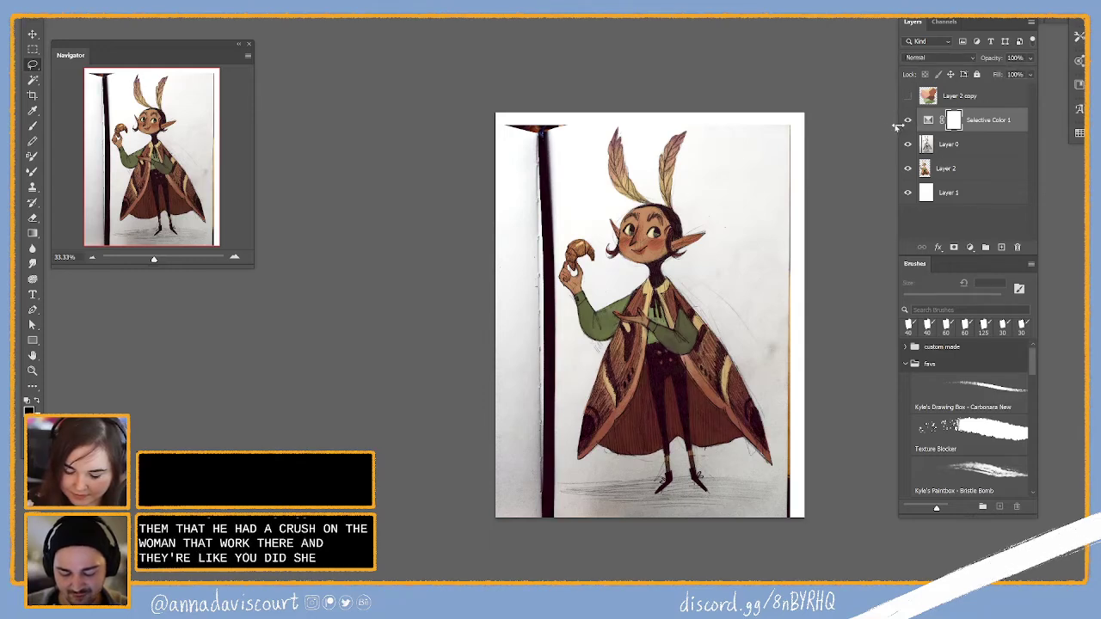
Add a new layer above the Selective Color adjustment and choose the Kyle's Drawing Box - Carbonara New brush at 35 px
mouse_move(806, 301)
mouse_down()
mouse_move(757, 297)
mouse_move(803, 300)
mouse_move(807, 311)
mouse_up()
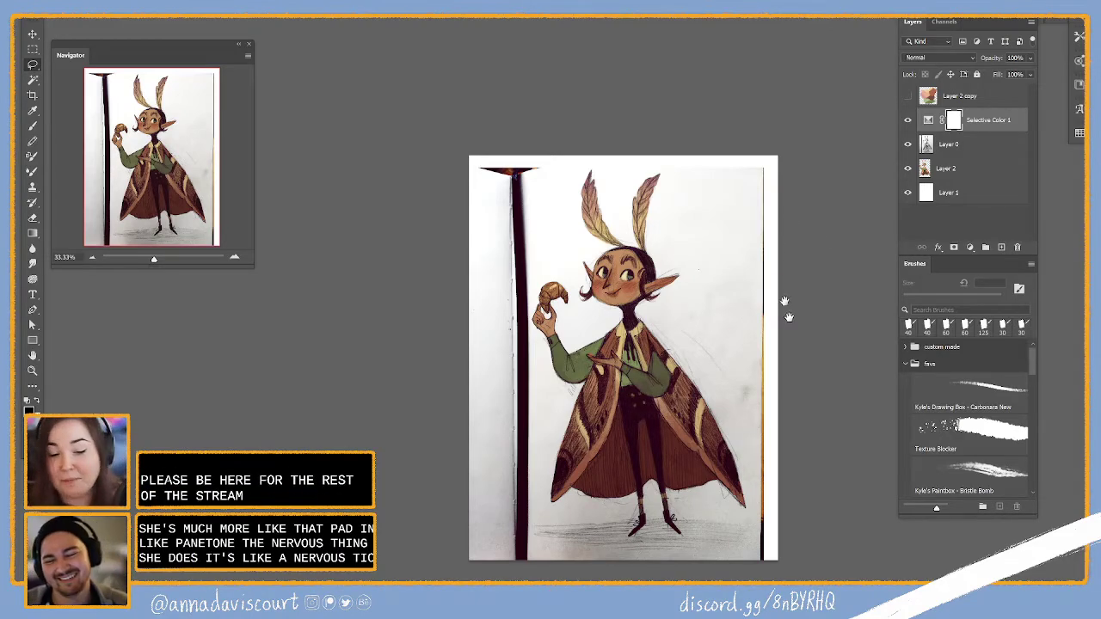
drag(785, 304, 776, 216)
key(ctrl+plus)
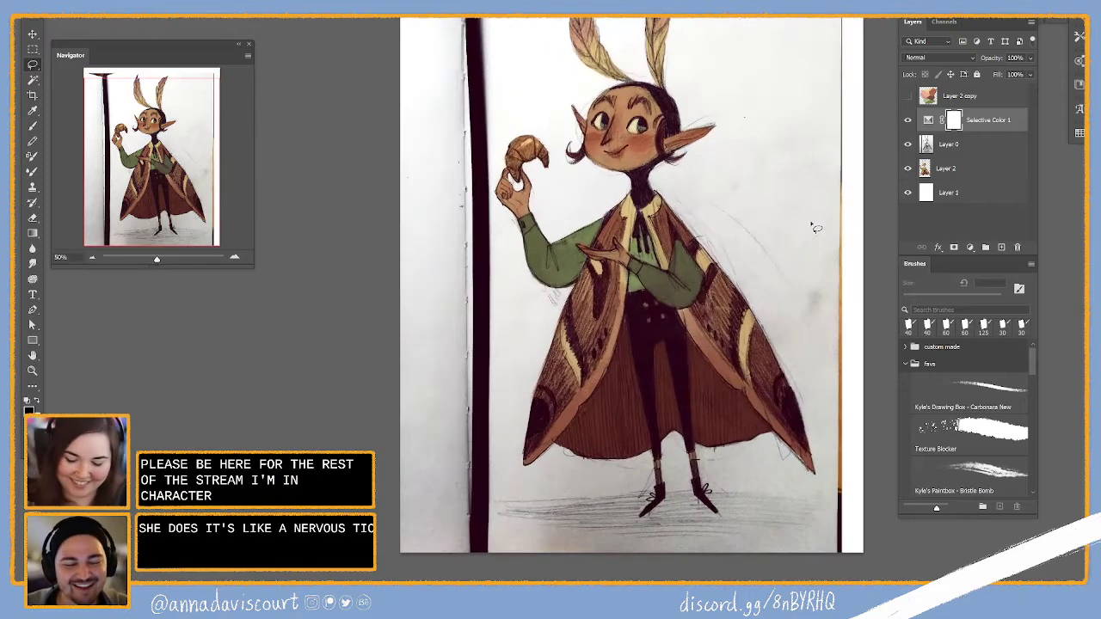
drag(841, 305, 789, 360)
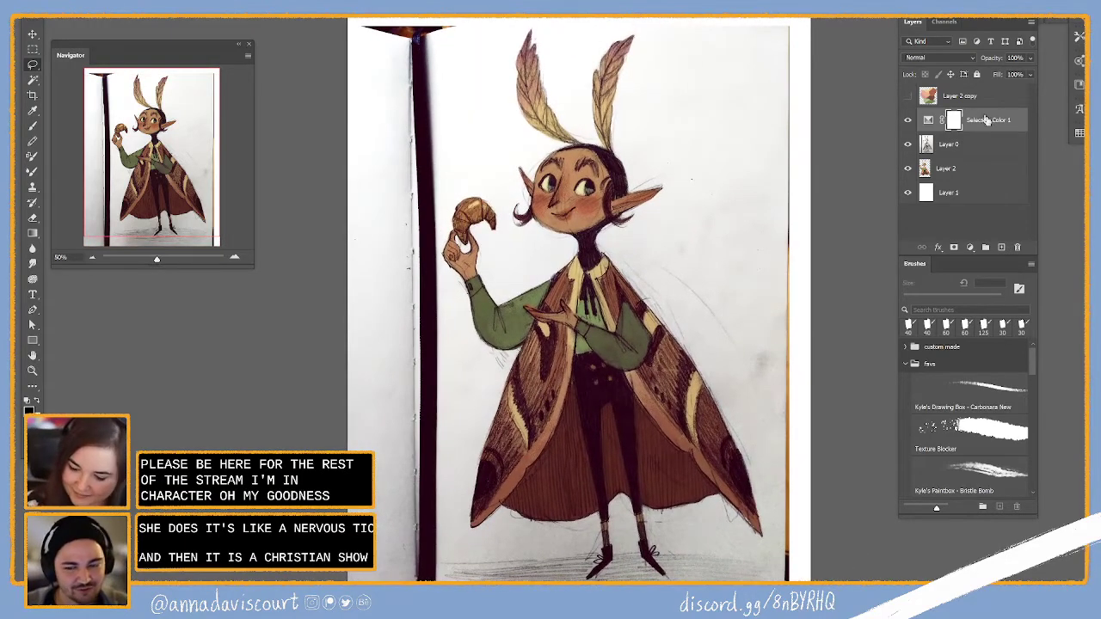
click(1000, 246)
click(993, 395)
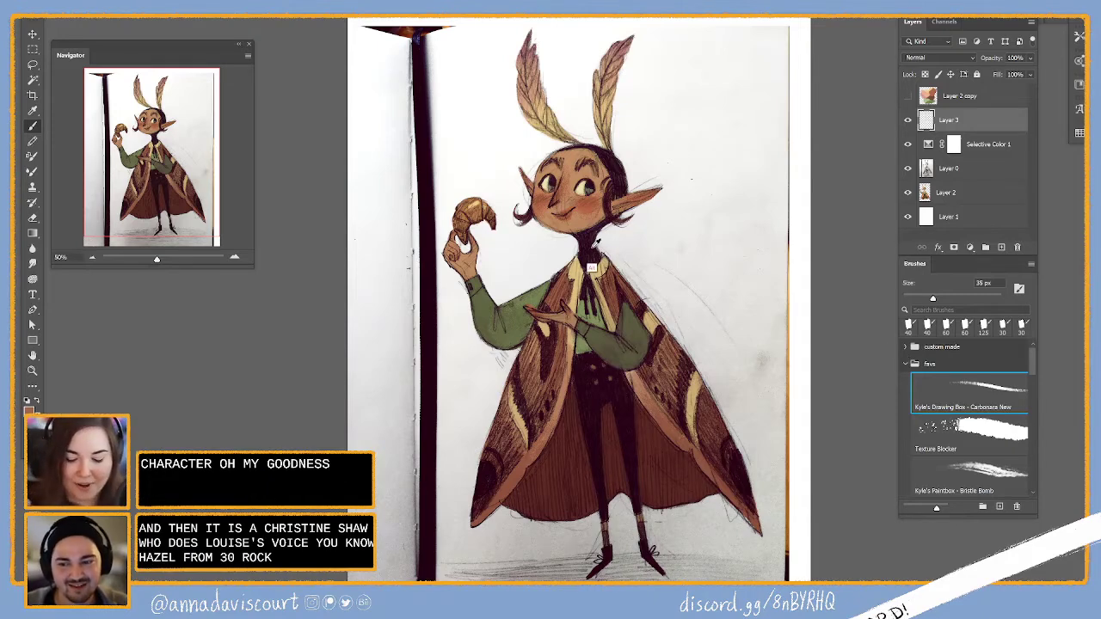
Scribble dark test strokes on the blank paper beside the head and undo each of them
mouse_move(692, 193)
mouse_down()
mouse_move(727, 164)
mouse_move(774, 266)
mouse_up()
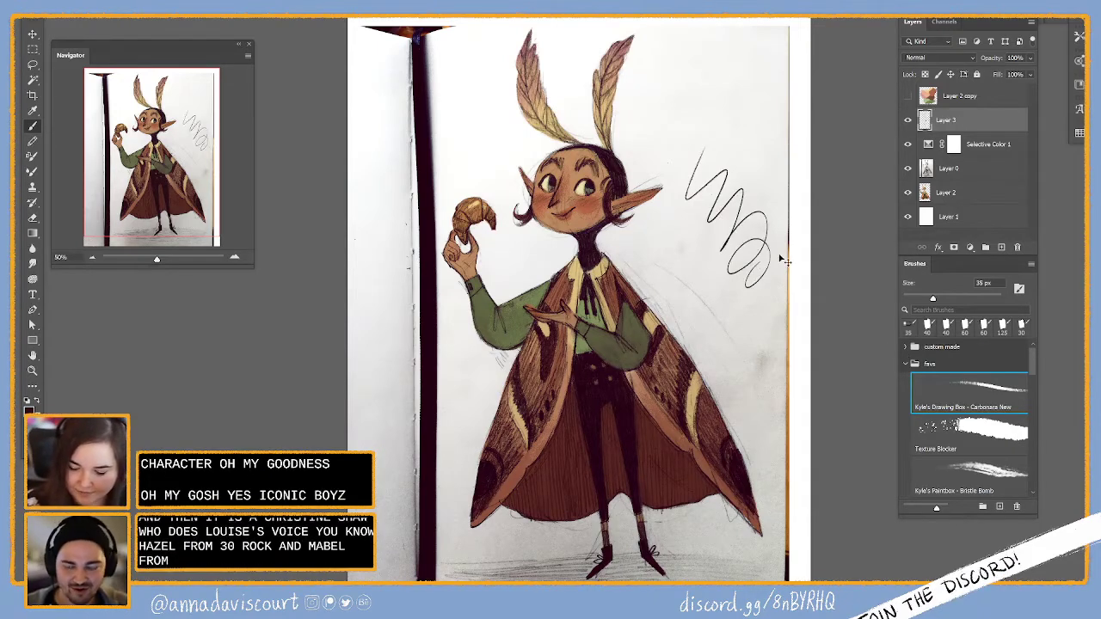
key(ctrl+z)
mouse_move(701, 185)
mouse_down()
mouse_move(744, 206)
mouse_move(774, 200)
mouse_up()
key(ctrl+z)
drag(752, 330, 695, 337)
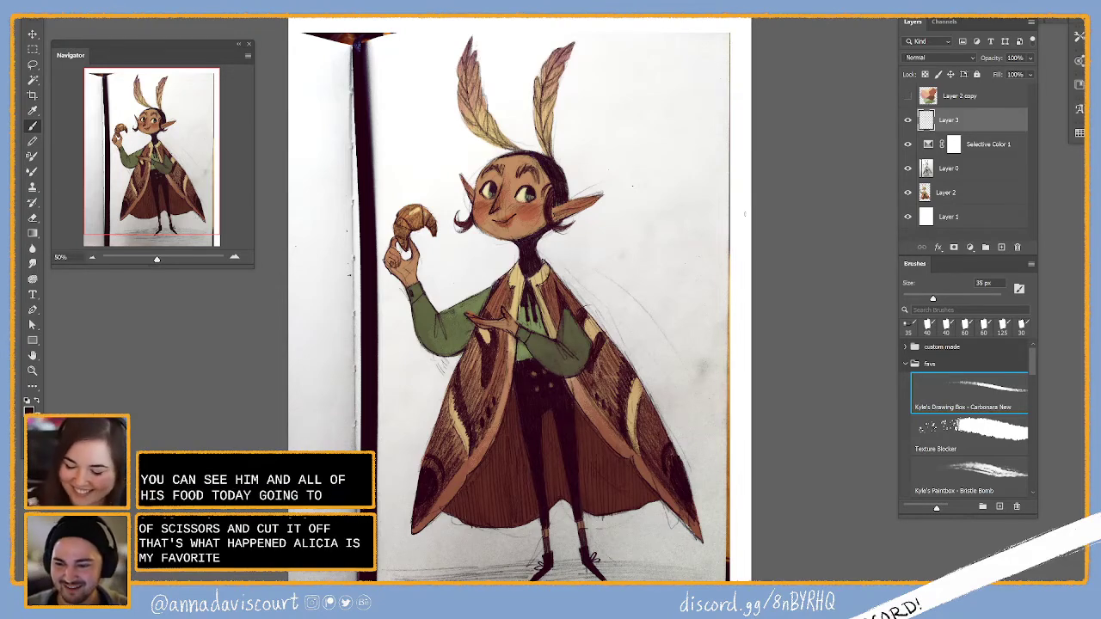
mouse_move(624, 224)
mouse_down()
mouse_move(659, 246)
mouse_move(677, 304)
mouse_move(710, 222)
mouse_up()
key(ctrl+z)
Clip the Selective Color 1 adjustment to Layer 0, compare it on and off, and make Layer 2 active
mouse_move(738, 329)
mouse_down()
mouse_move(757, 314)
mouse_move(774, 331)
mouse_up()
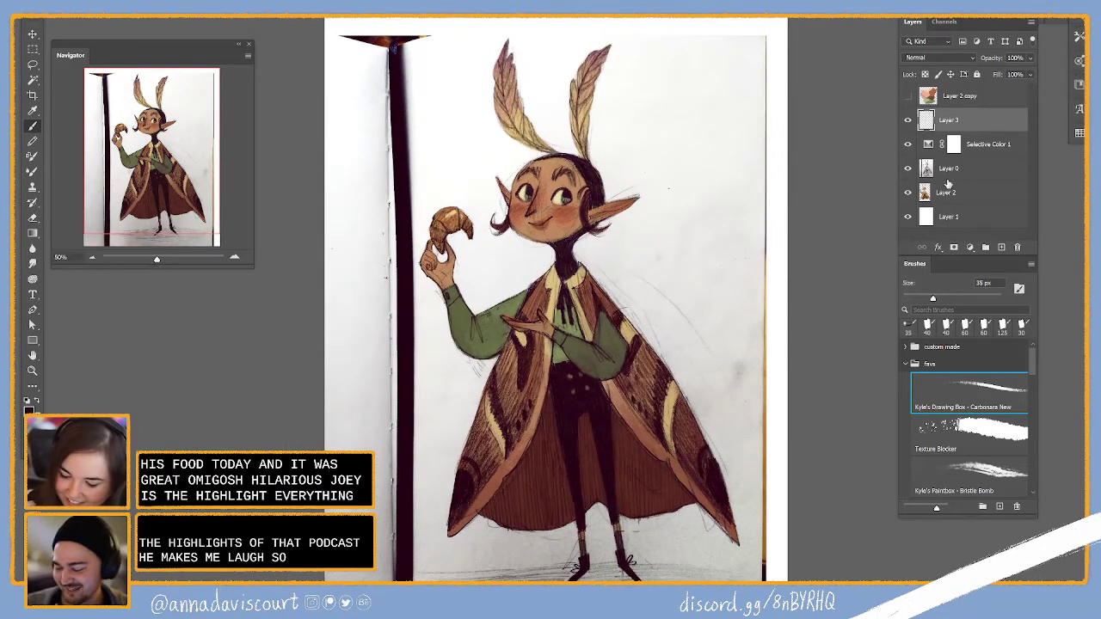
click(962, 191)
mouse_move(909, 146)
mouse_down()
mouse_move(908, 168)
mouse_move(908, 144)
mouse_up()
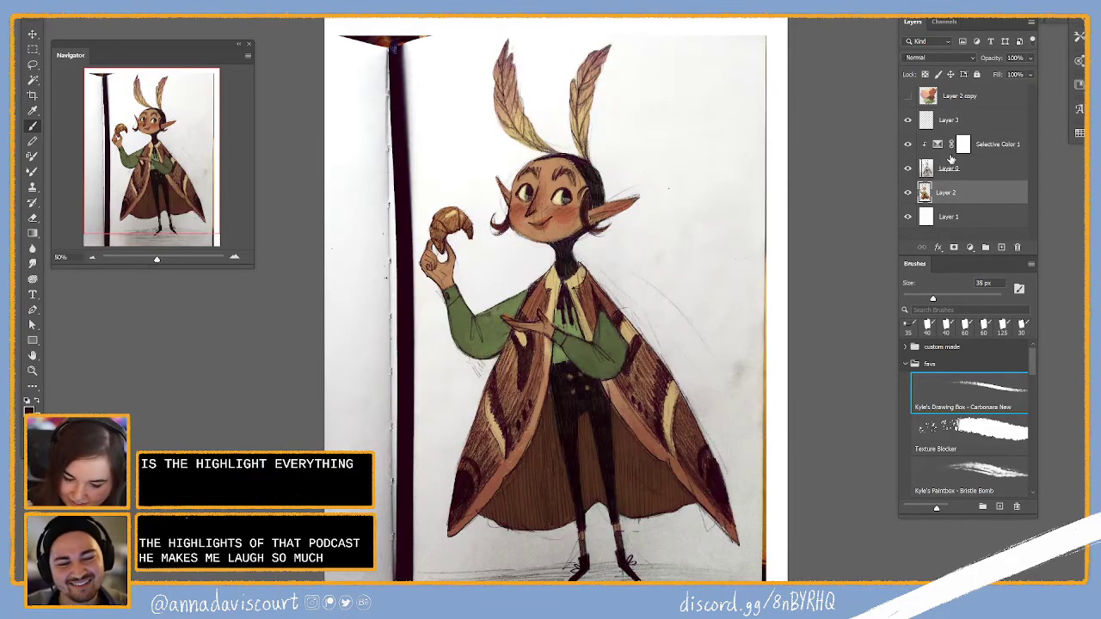
click(908, 144)
click(908, 145)
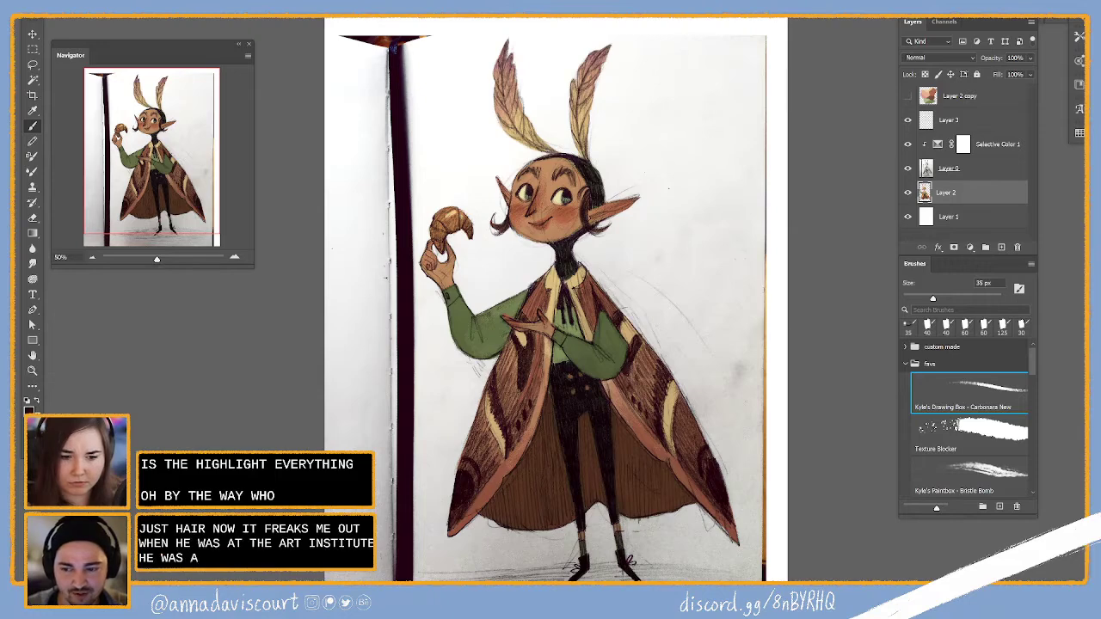
Check the colours without the sketch, then thicken the eyebrows on Layer 2 using Texture Blocker reduced from 175 to 40 px
click(993, 448)
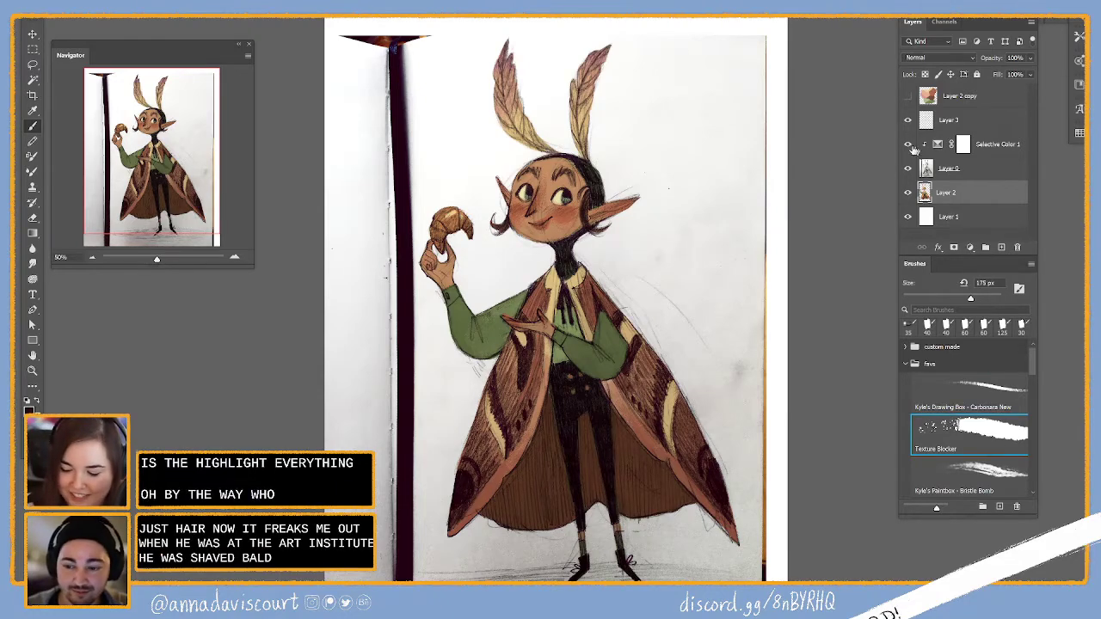
click(907, 167)
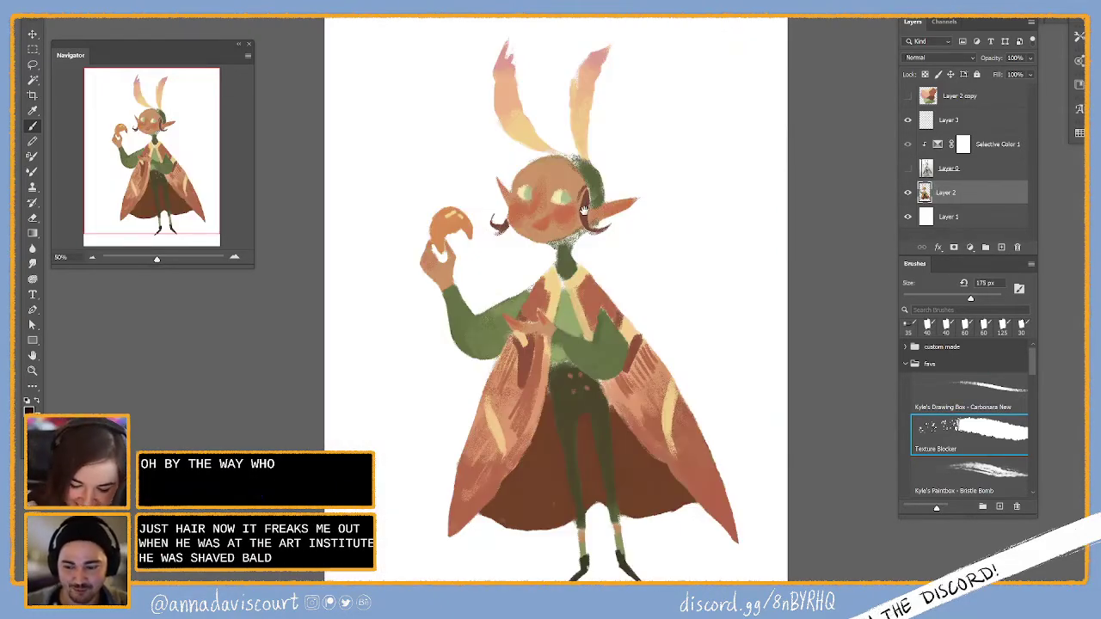
click(907, 168)
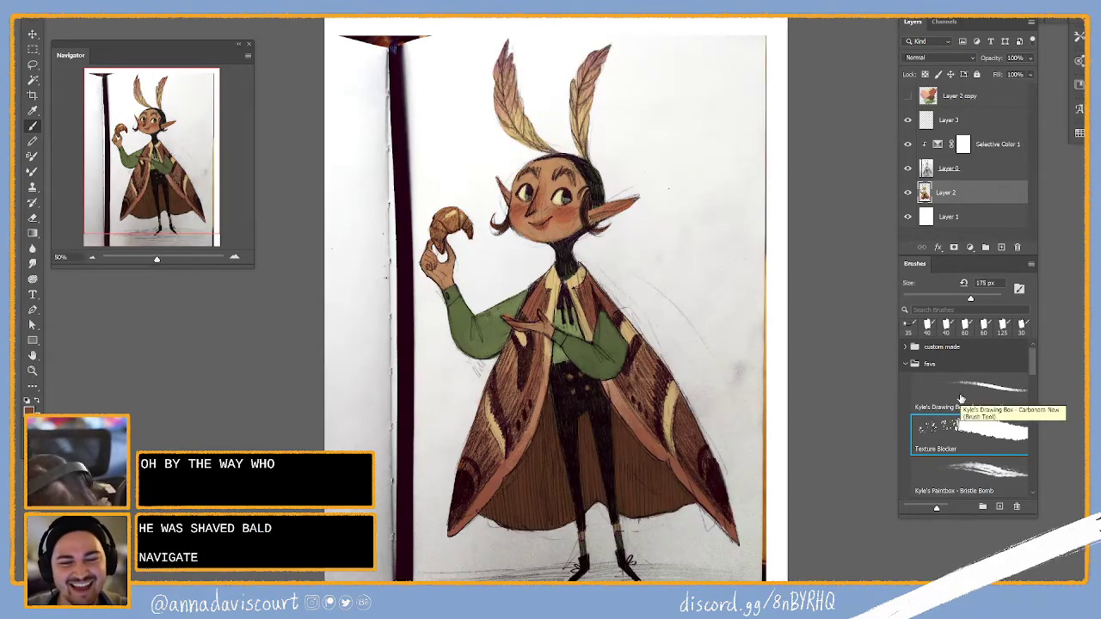
key(bracketleft)
key(bracketleft)
key(bracketleft)
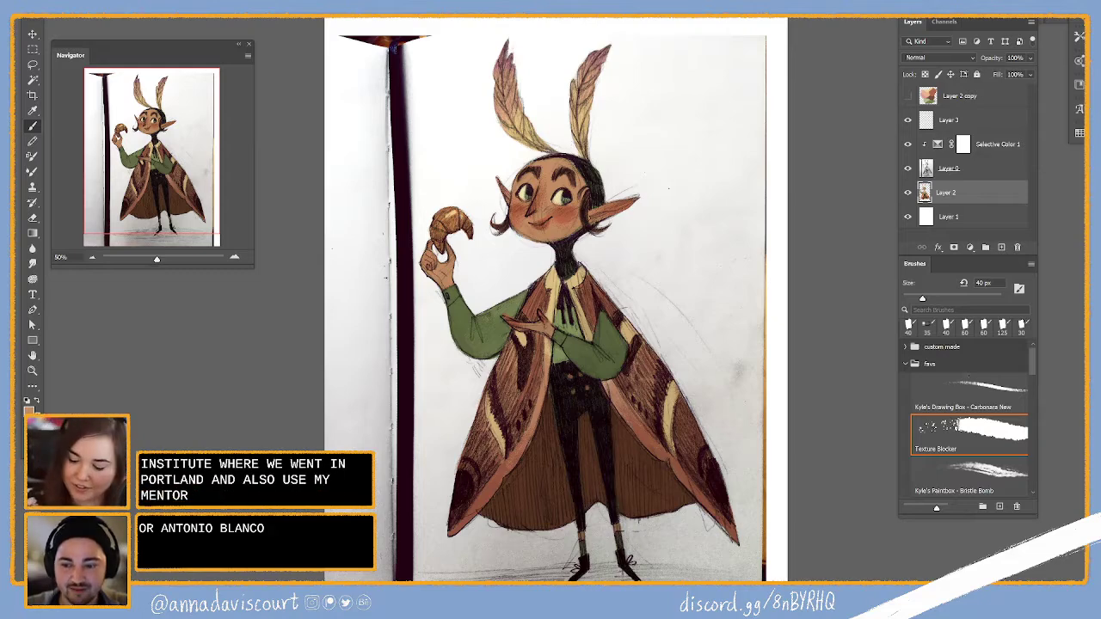
Handwrite "frolf" beside the antennae on Layer 3 in a sampled dark colour with the 35 px Carbonara New brush
click(972, 397)
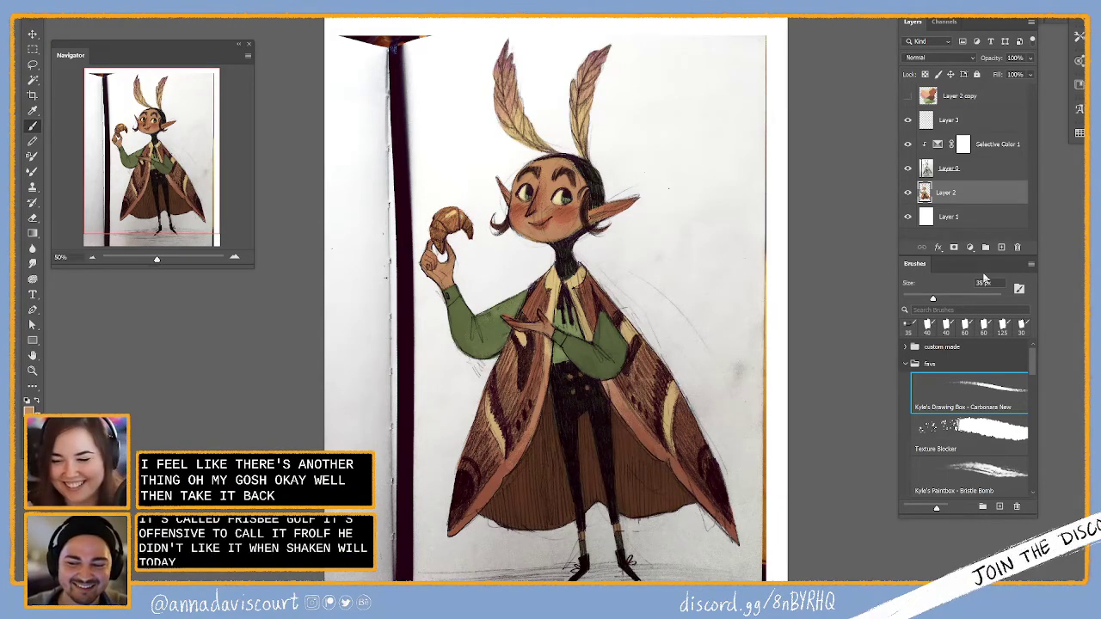
click(948, 168)
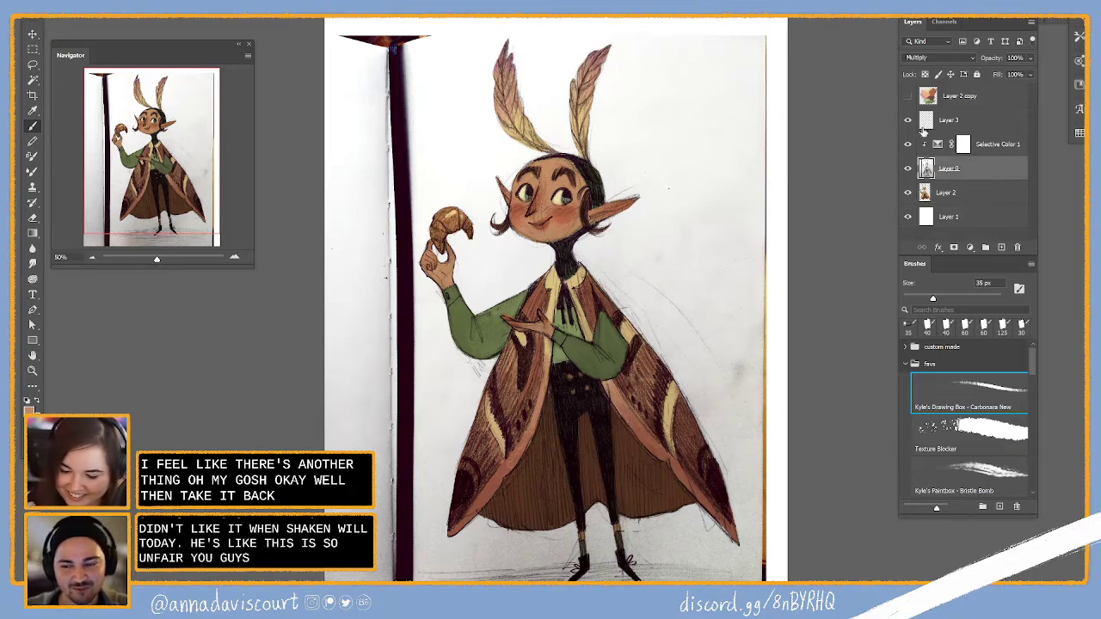
click(948, 120)
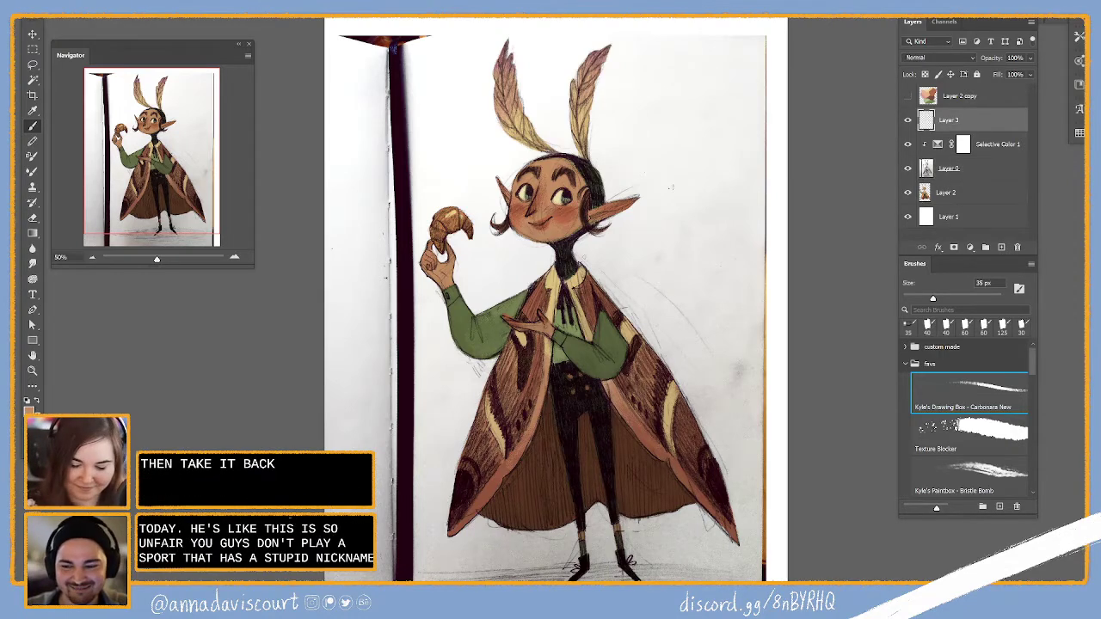
alt+click(586, 244)
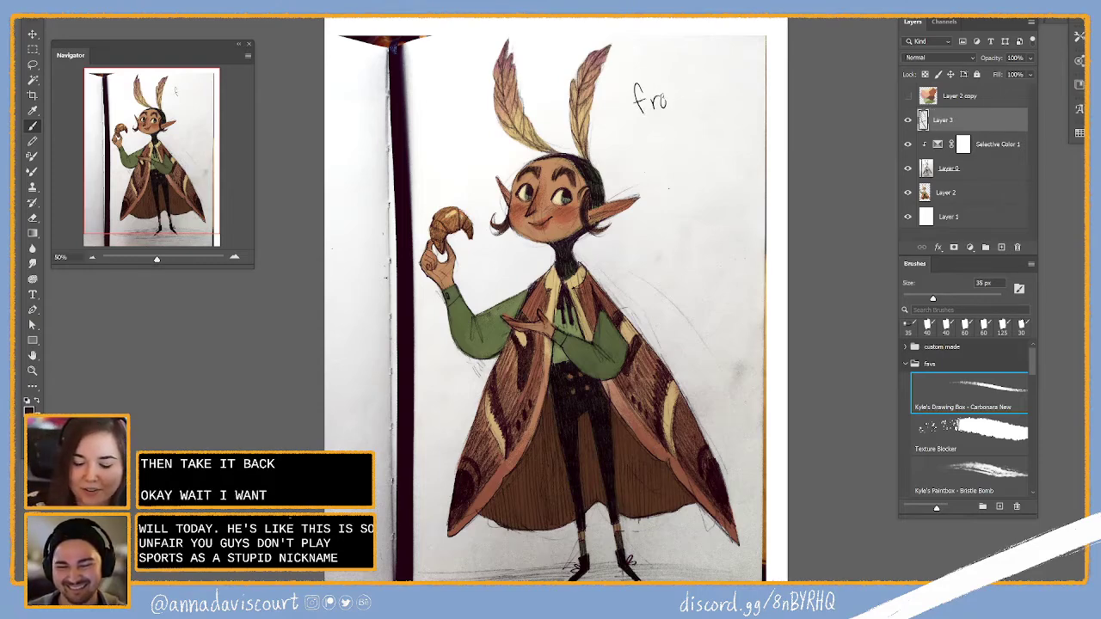
drag(676, 83, 680, 110)
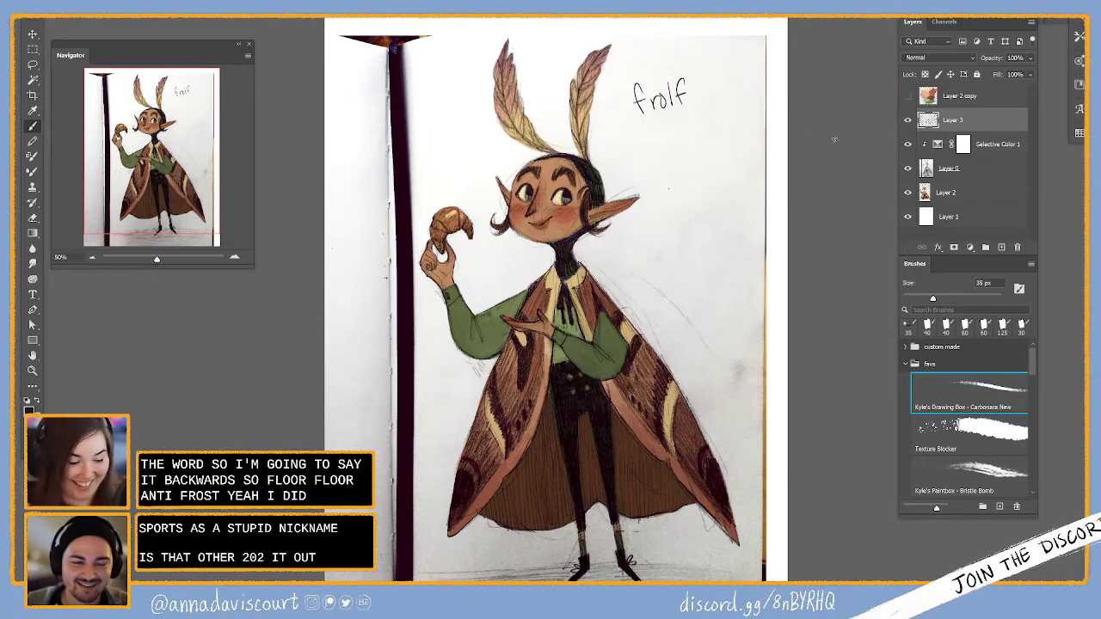
Erase the "frolf" lettering on Layer 3 and handwrite "golf" beside the antennae with the 35 px Carbonara New brush
key(e)
drag(683, 84, 671, 110)
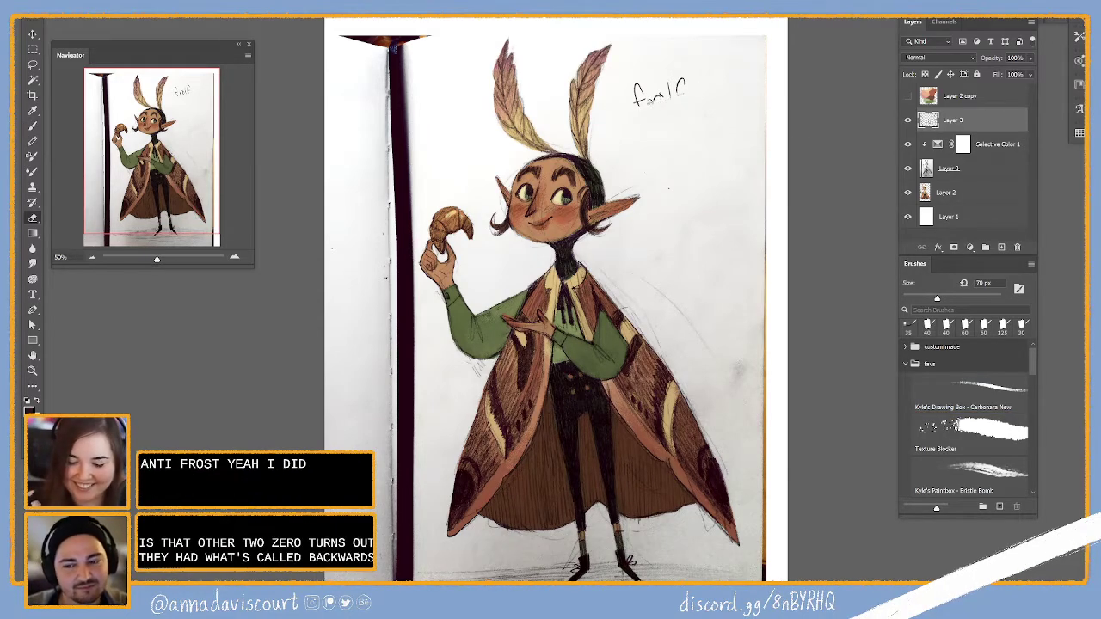
key(b)
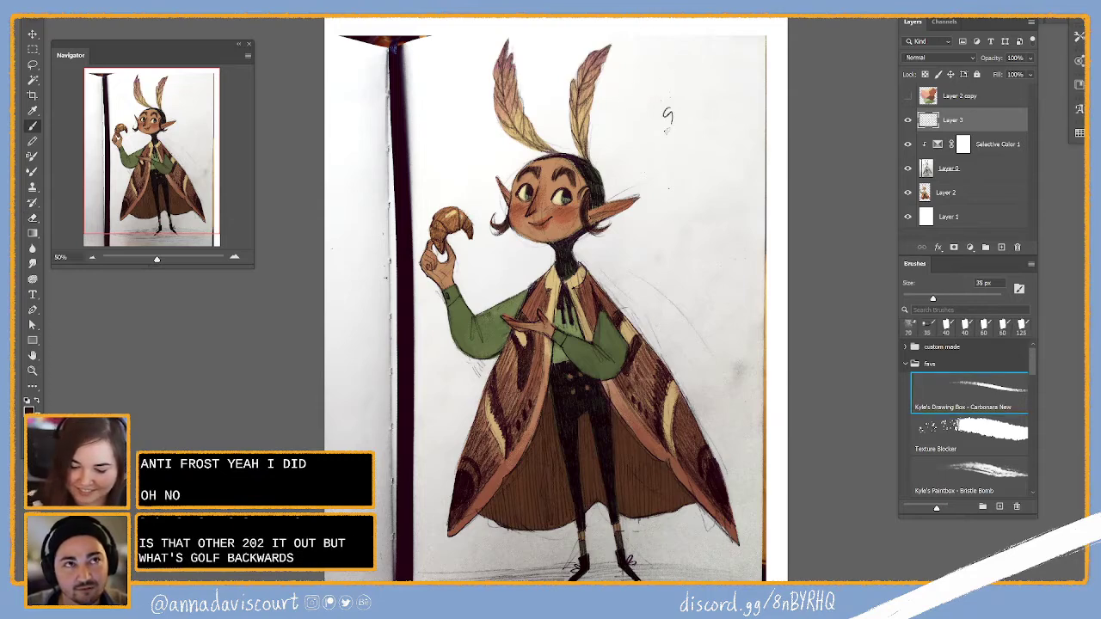
drag(684, 108, 681, 106)
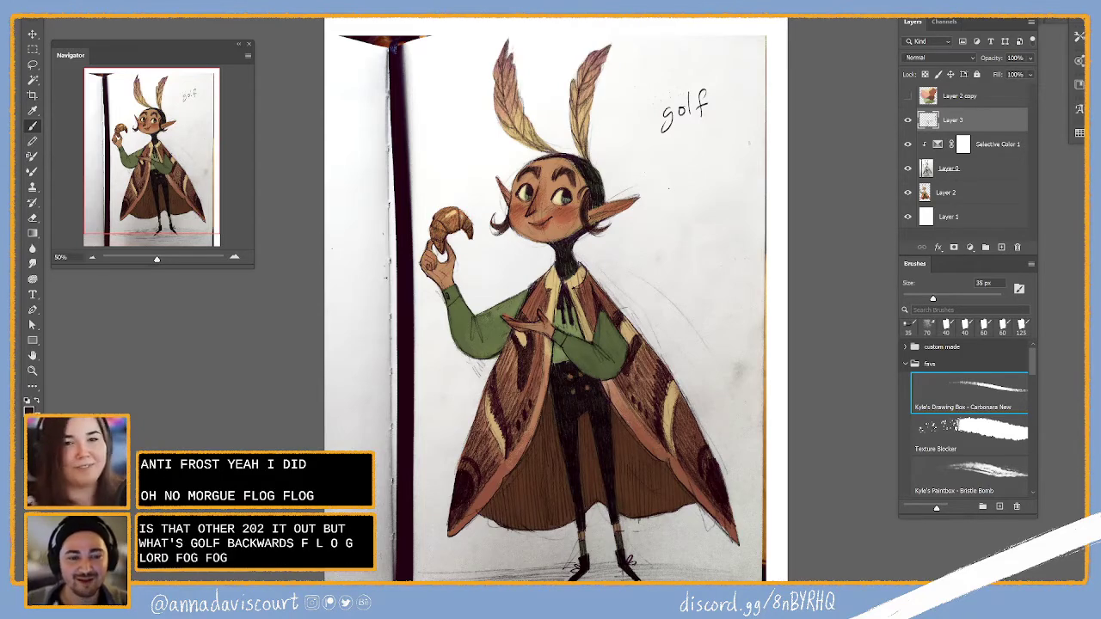
Lasso the handwritten "golf" on Layer 3 and delete it
key(l)
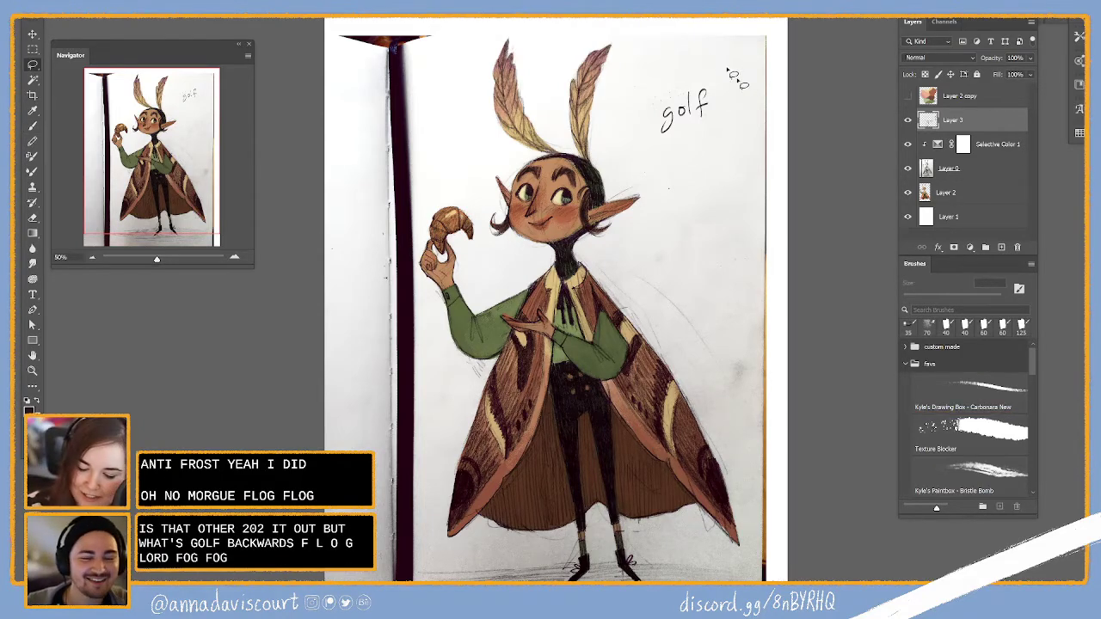
drag(729, 73, 735, 78)
key(Delete)
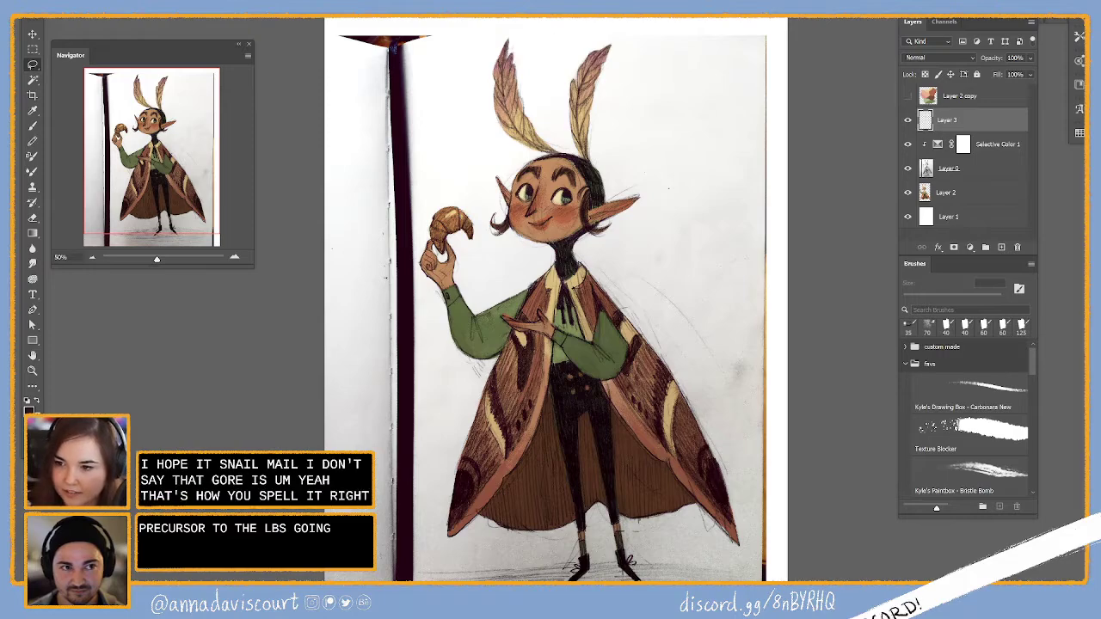
Switch to the browser's Google results for "algorithm", move the window up and examine the dictionary headword
key(alt+Tab)
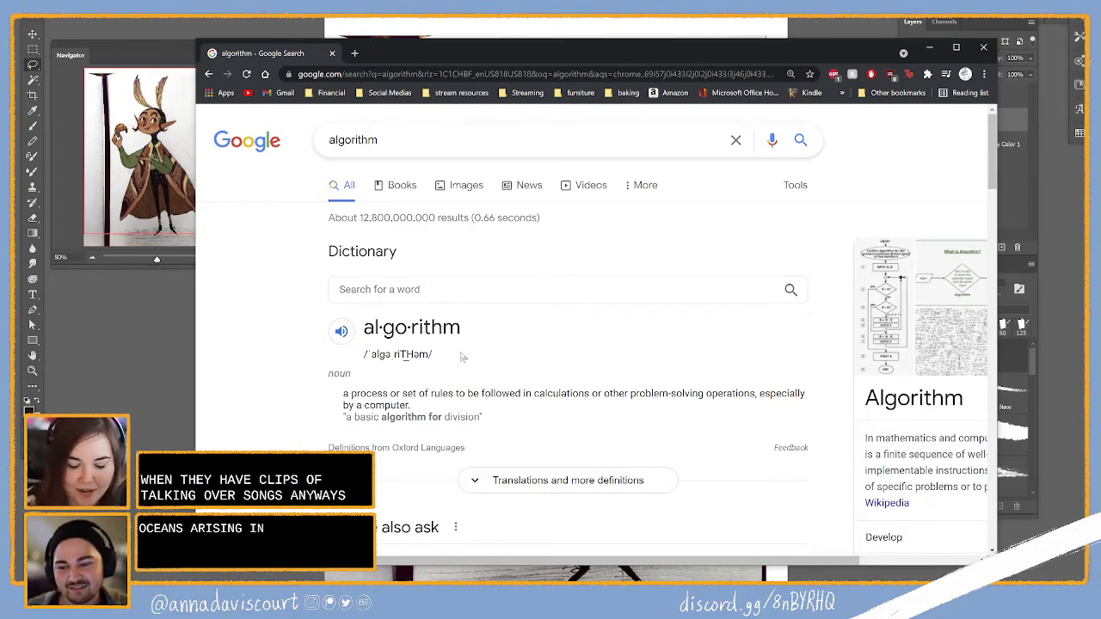
drag(660, 56, 664, 35)
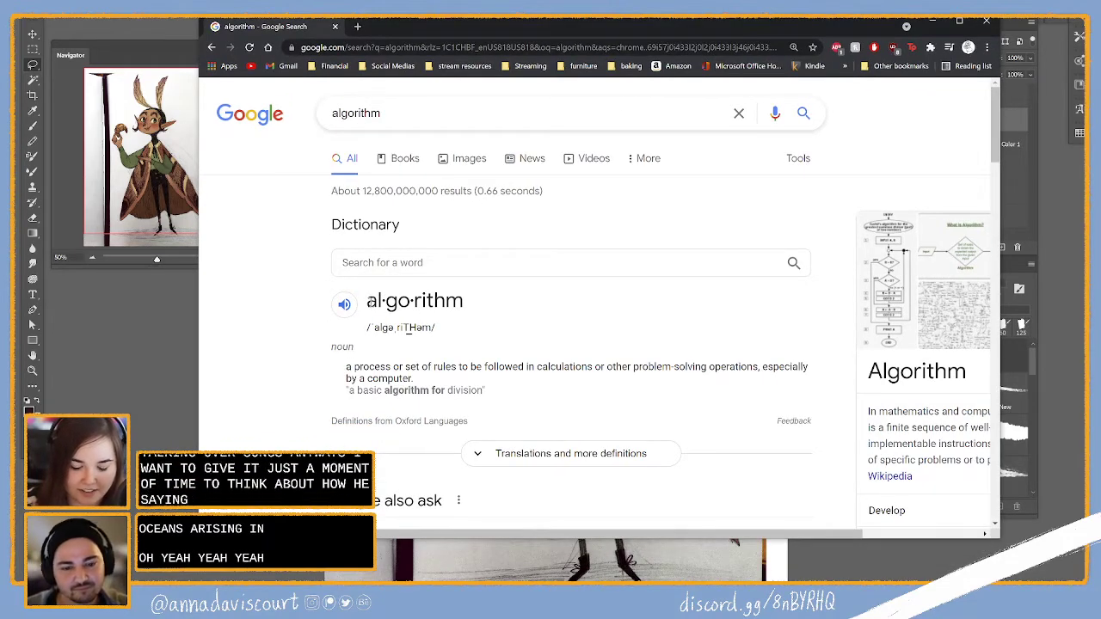
drag(368, 301, 481, 312)
click(479, 312)
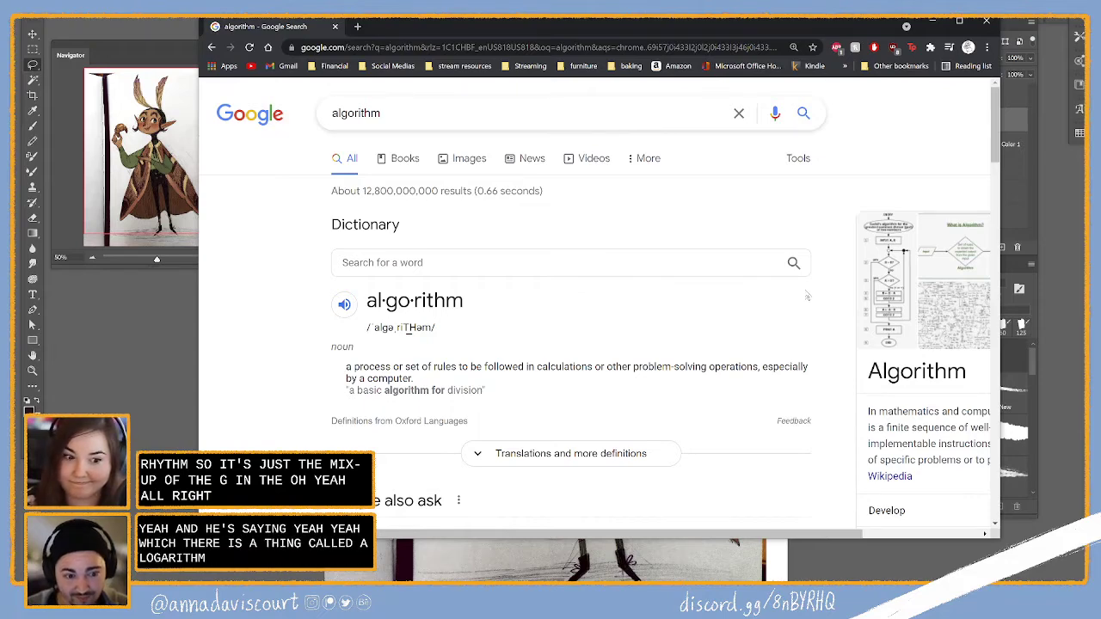
Replace the Google query and search for the suggested term "logarithm"
double_click(357, 113)
text(logati)
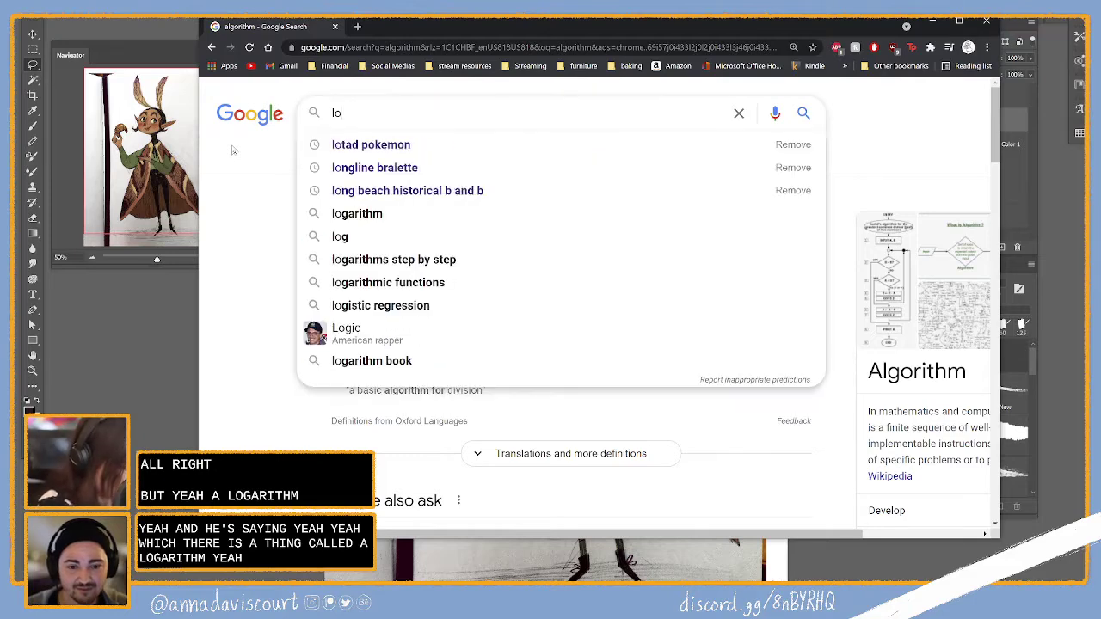
key(BackSpace)
key(BackSpace)
key(BackSpace)
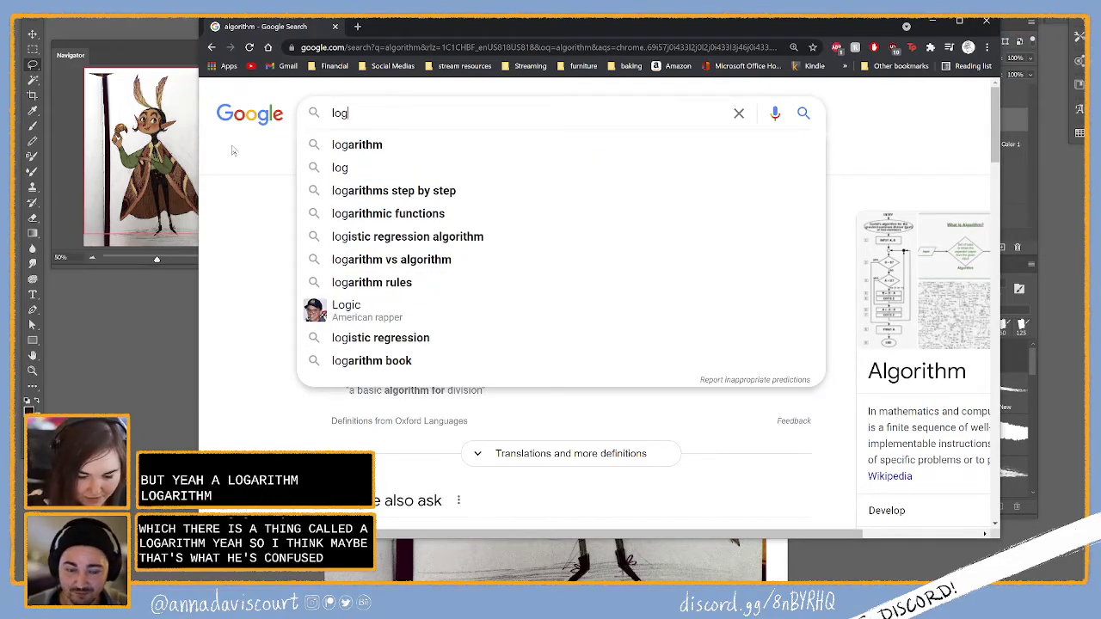
click(356, 145)
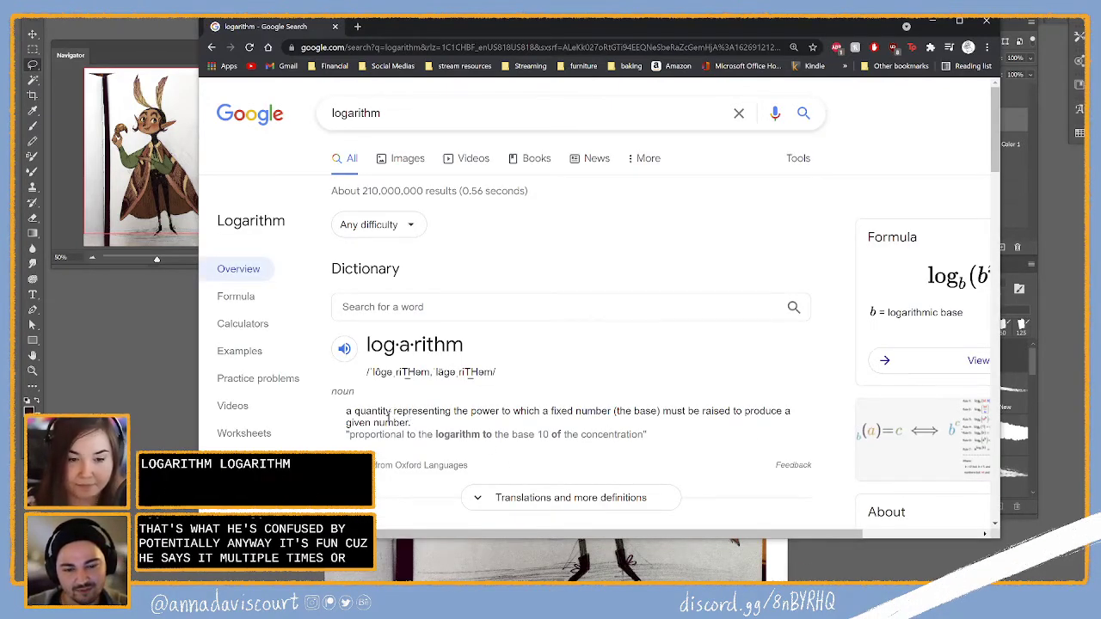
Highlight the dictionary definition of logarithm to read it, then return to Photoshop
drag(372, 411, 787, 420)
click(708, 406)
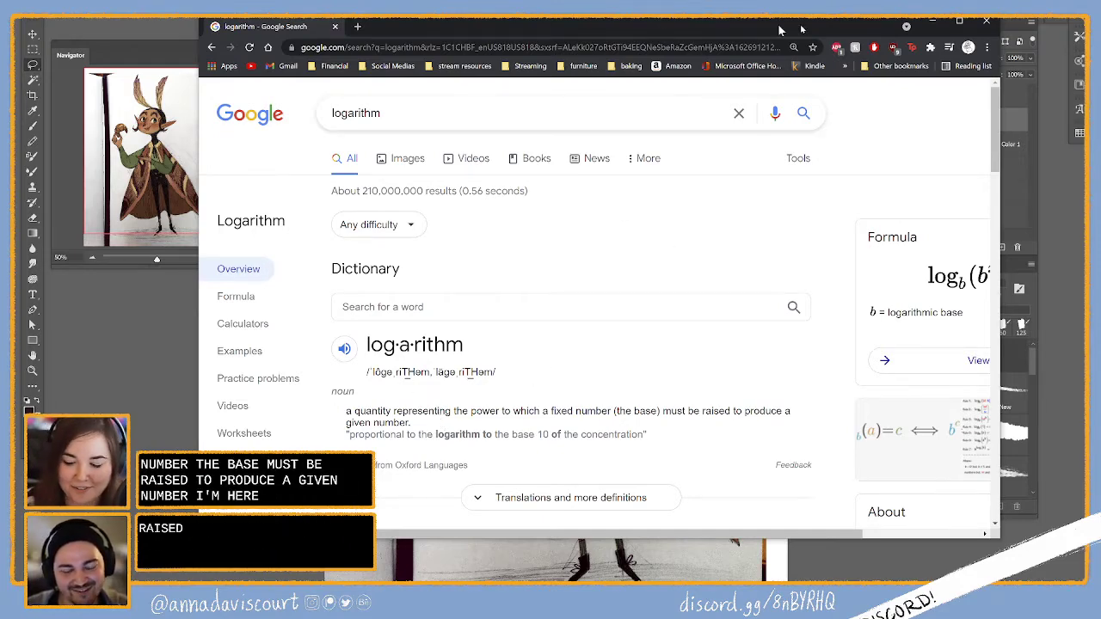
drag(843, 27, 847, 17)
key(alt+Tab)
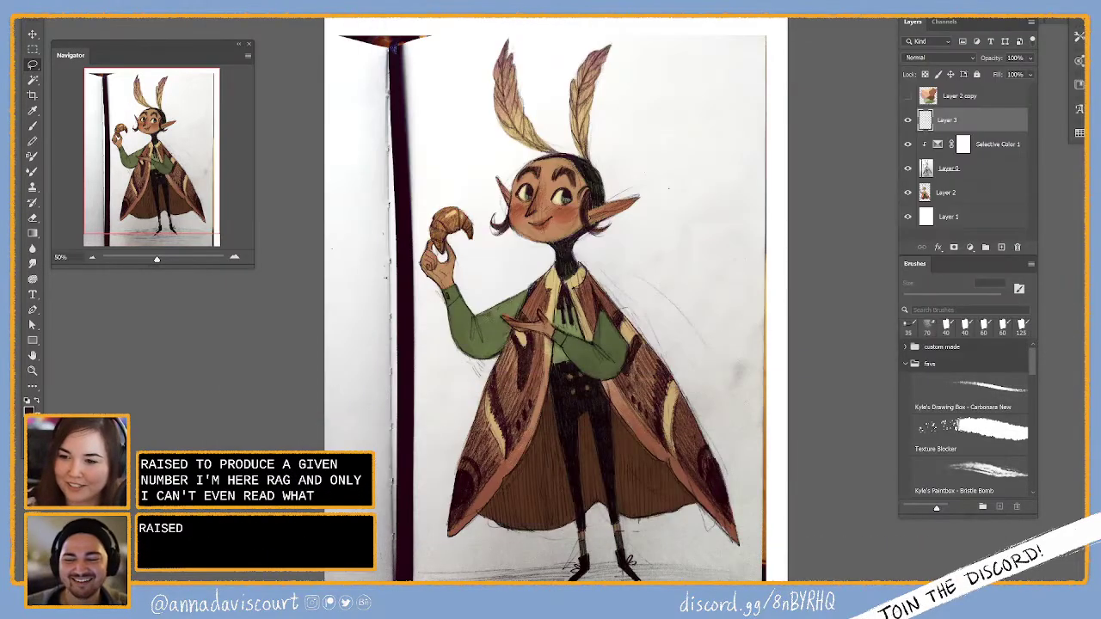
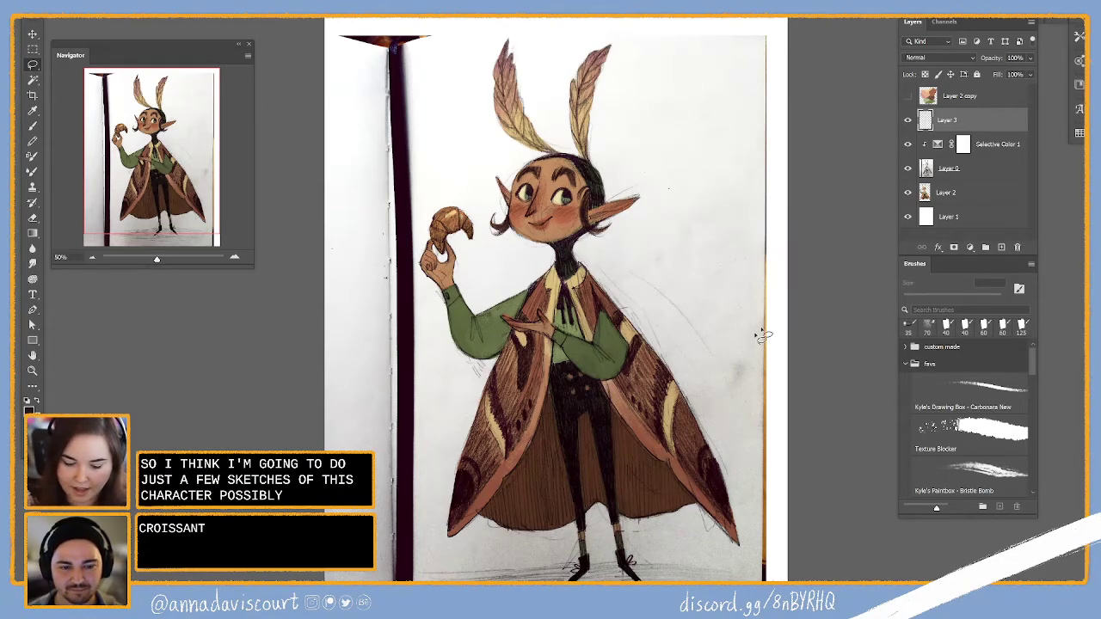
Reselect the Carbonara New brush at 35 px with Layer 3 active and the whole character in view
key(ctrl+minus)
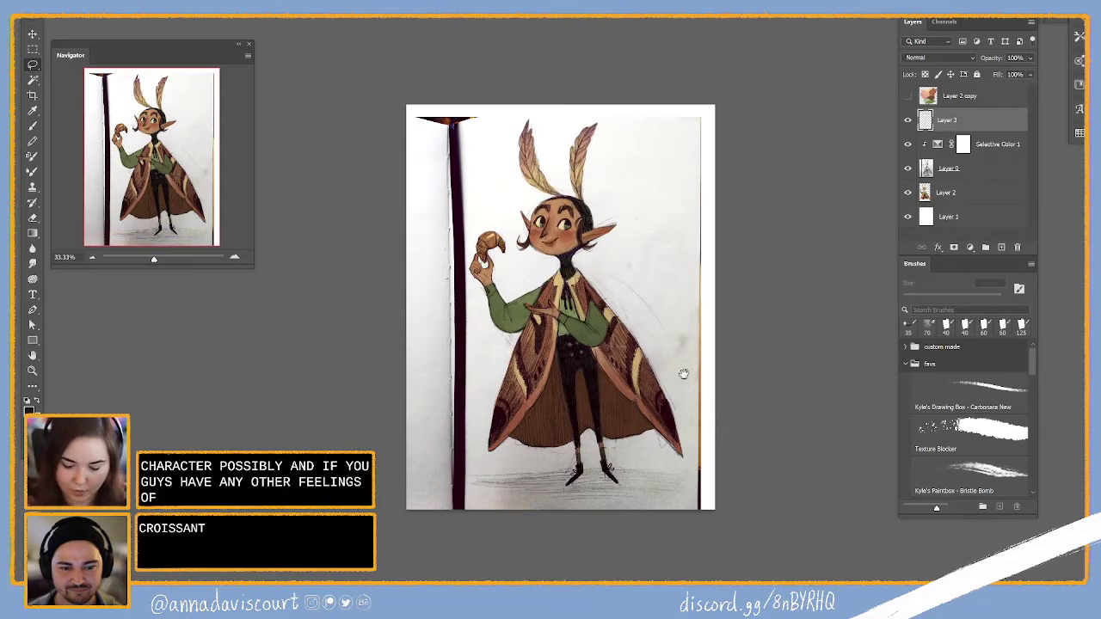
drag(680, 373, 729, 377)
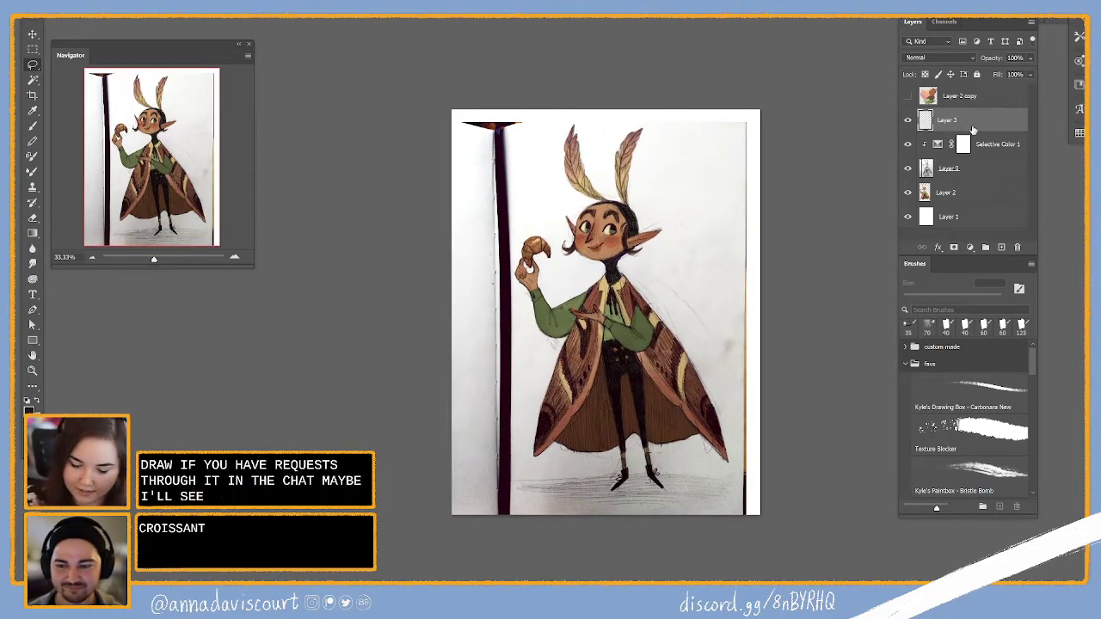
click(975, 394)
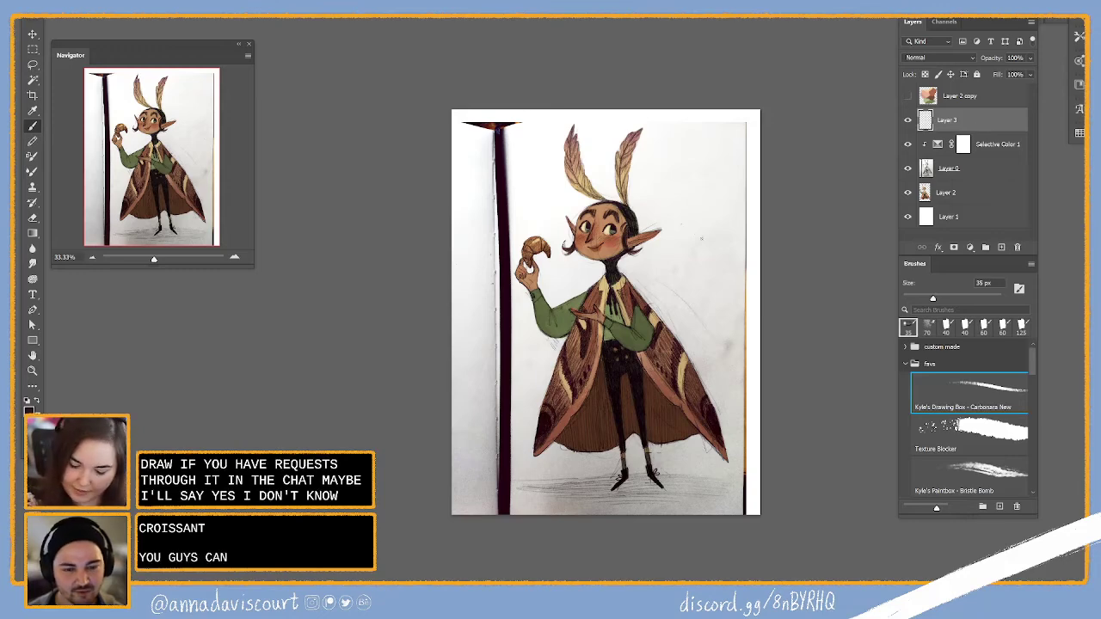
key(ctrl+plus)
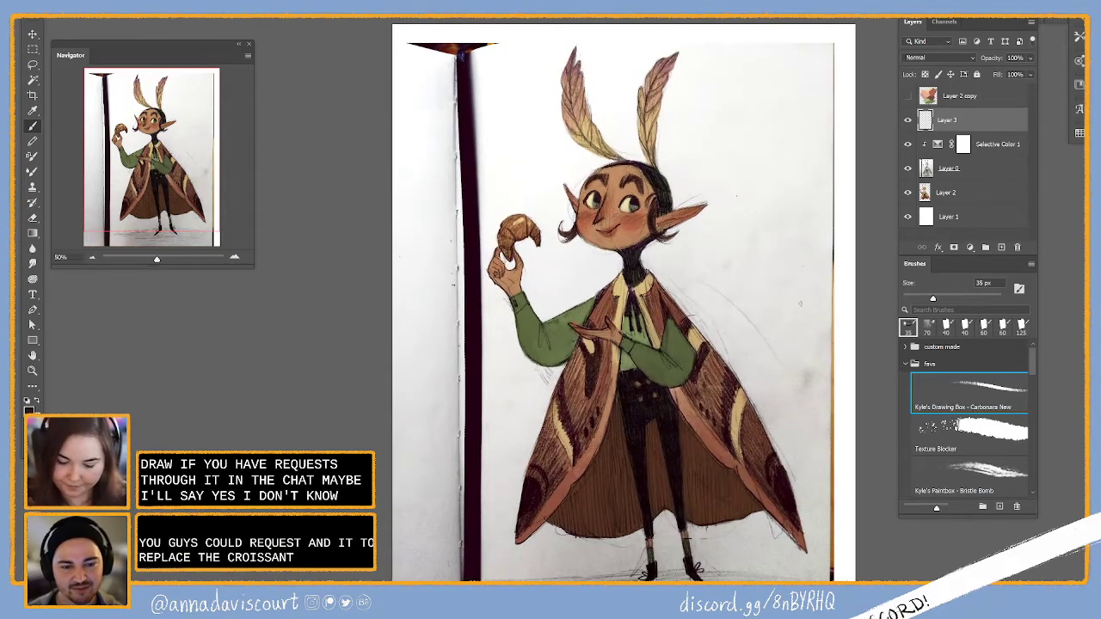
scroll(713, 226, down, 2)
scroll(713, 226, right, 2)
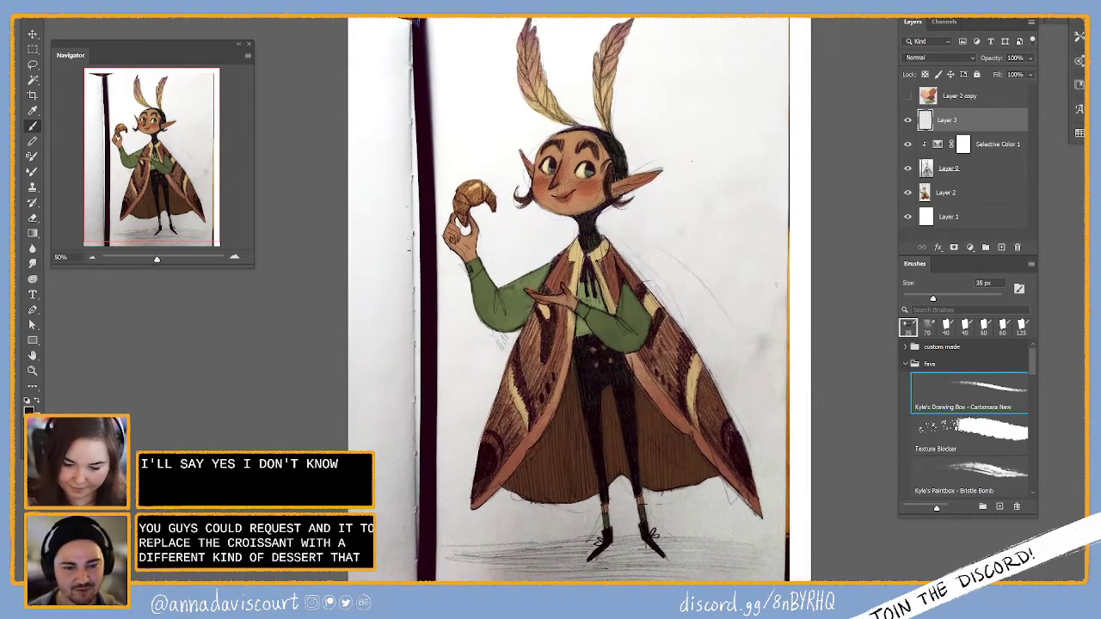
drag(770, 267, 730, 303)
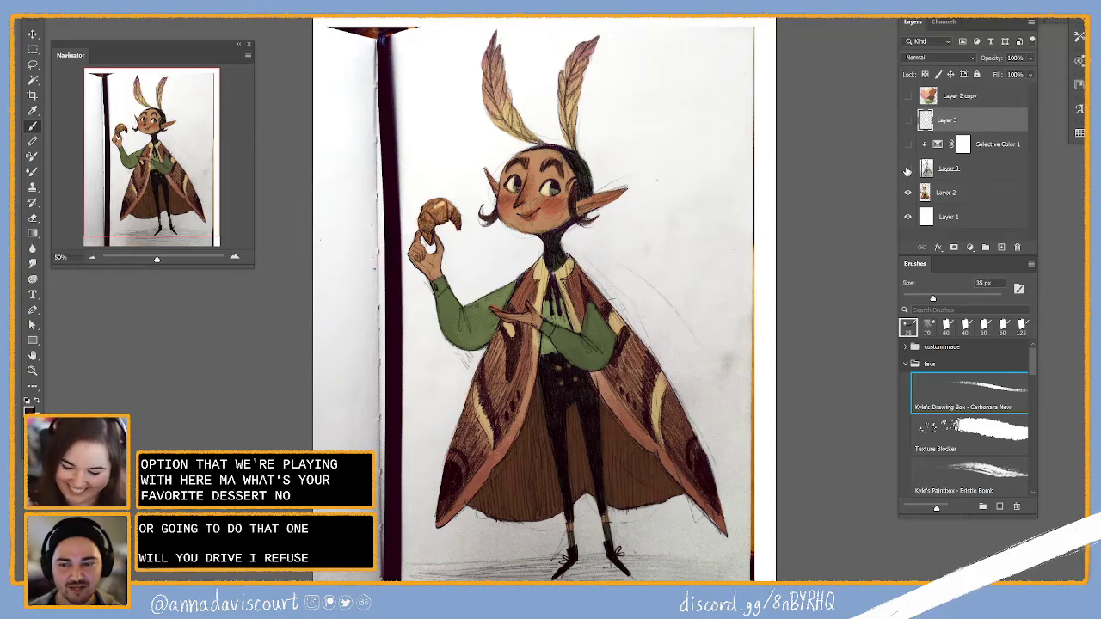
Hide the sketch to sample a skin tone from the face on Layer 2, then show Layer 0 and Selective Color 1 again
click(907, 167)
click(939, 196)
alt+click(532, 228)
click(908, 168)
click(907, 144)
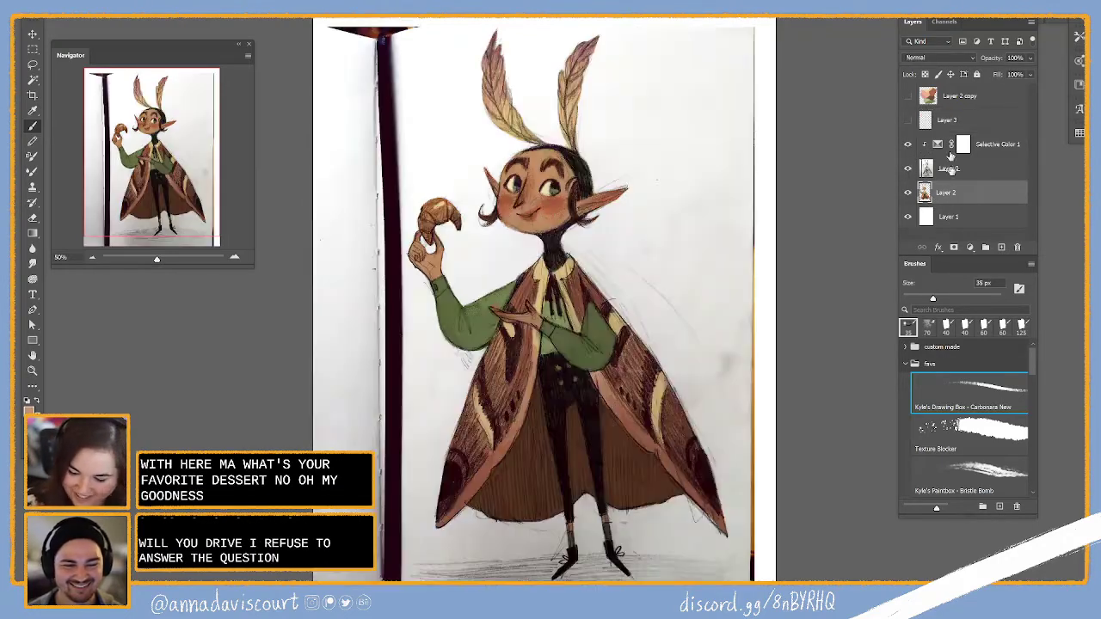
click(907, 168)
click(907, 168)
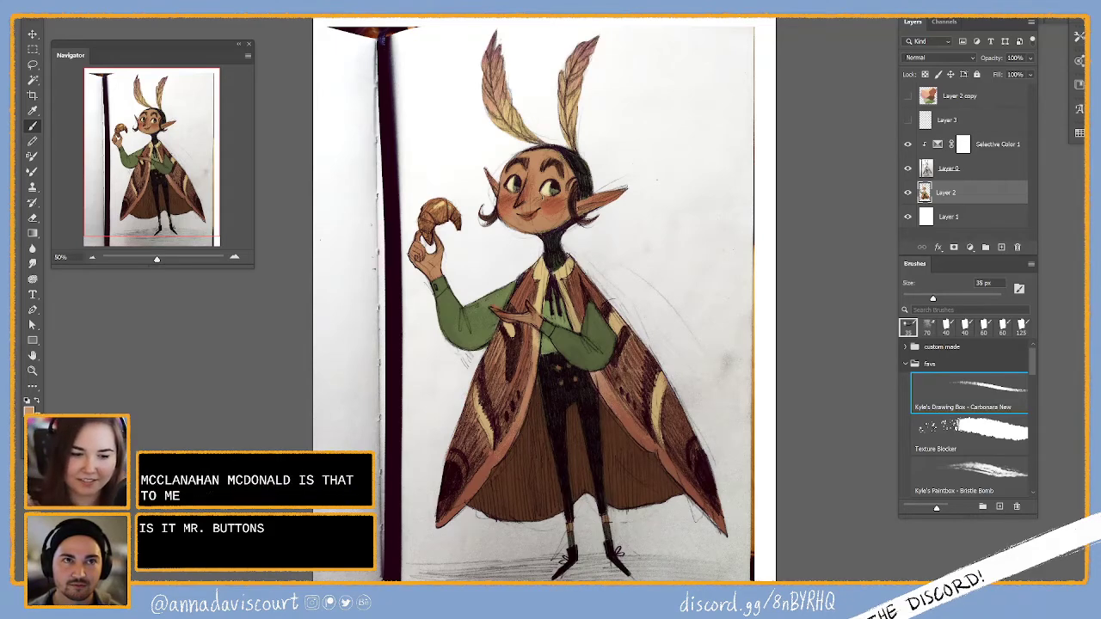
Show Layer 3 again, make Layer 2 active and check its flat colours with and without the sketch
click(907, 119)
click(937, 121)
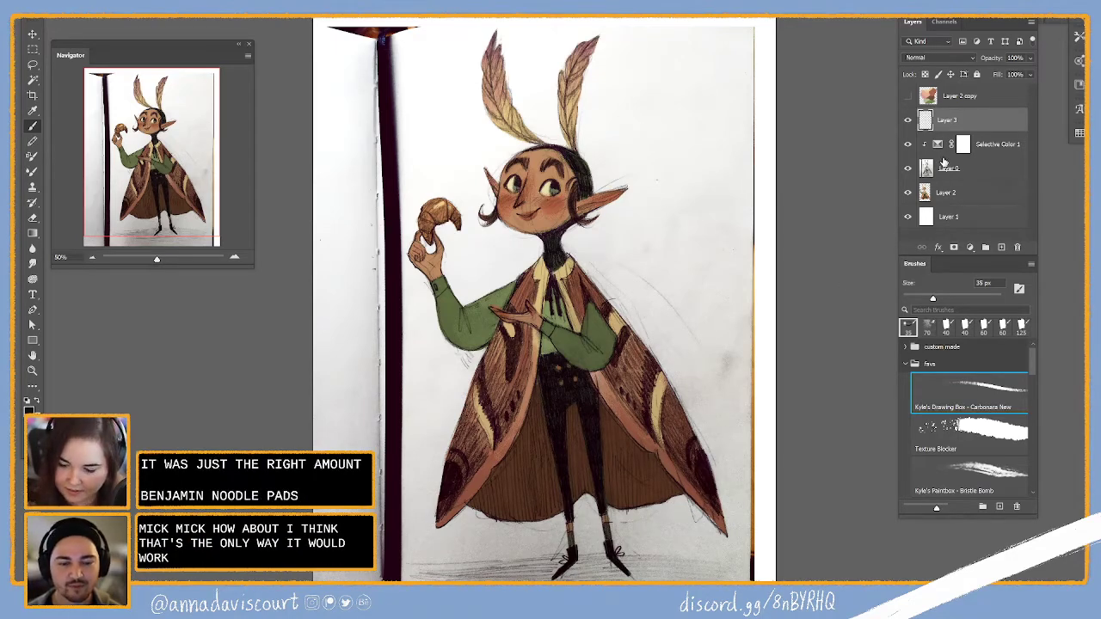
click(907, 169)
click(941, 182)
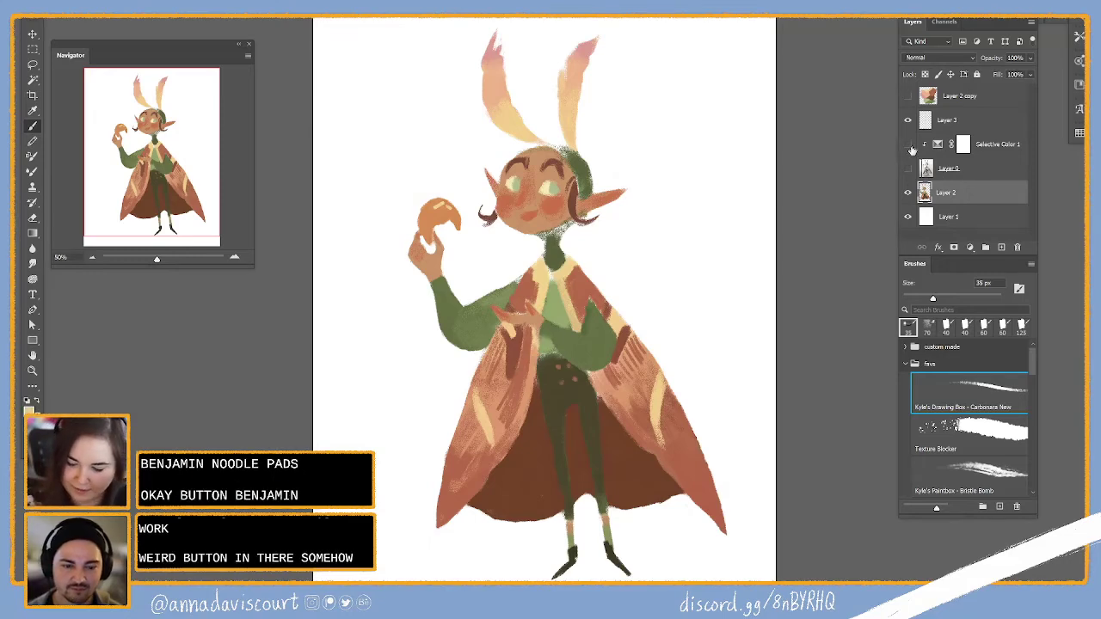
click(909, 169)
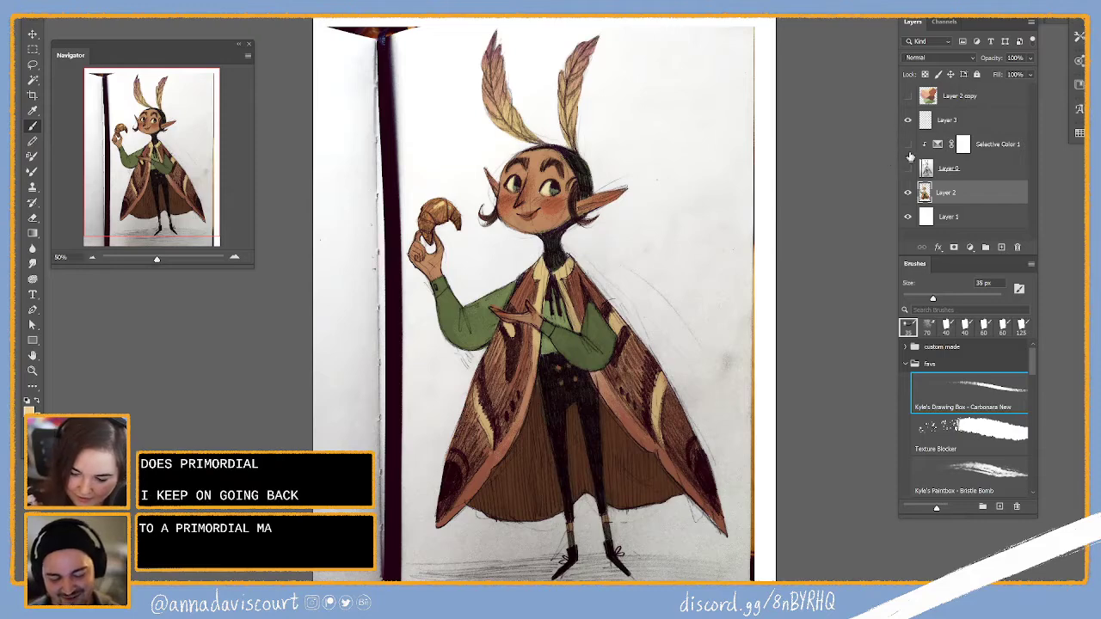
click(906, 169)
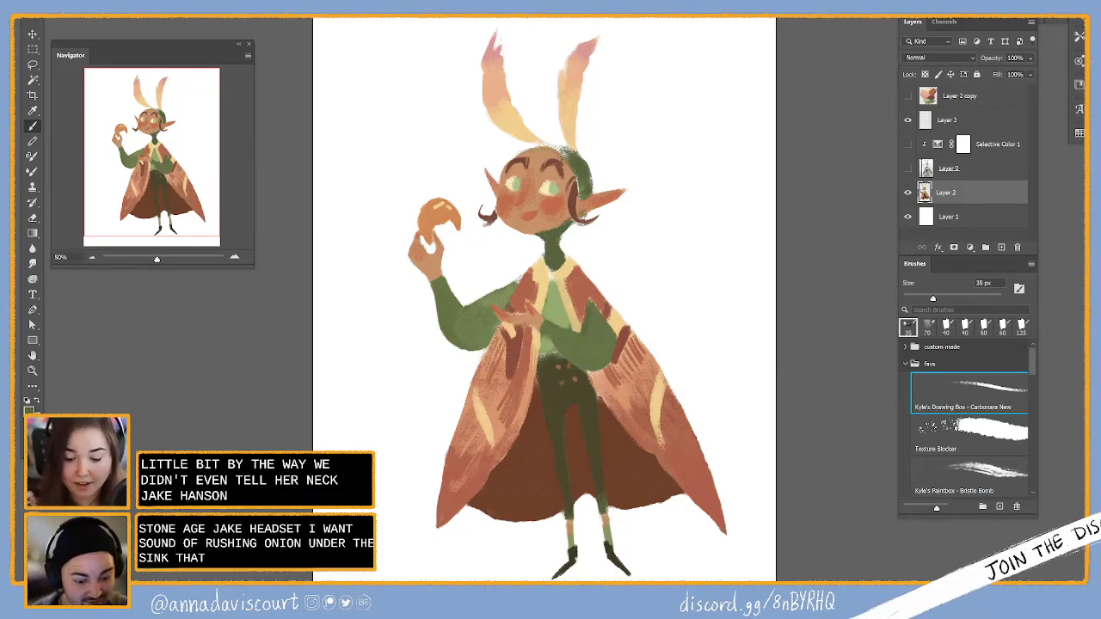
Fill the gaps along the top of the green cap on Layer 2 with sampled colour, then restore the sketch and its adjustment
alt+click(586, 209)
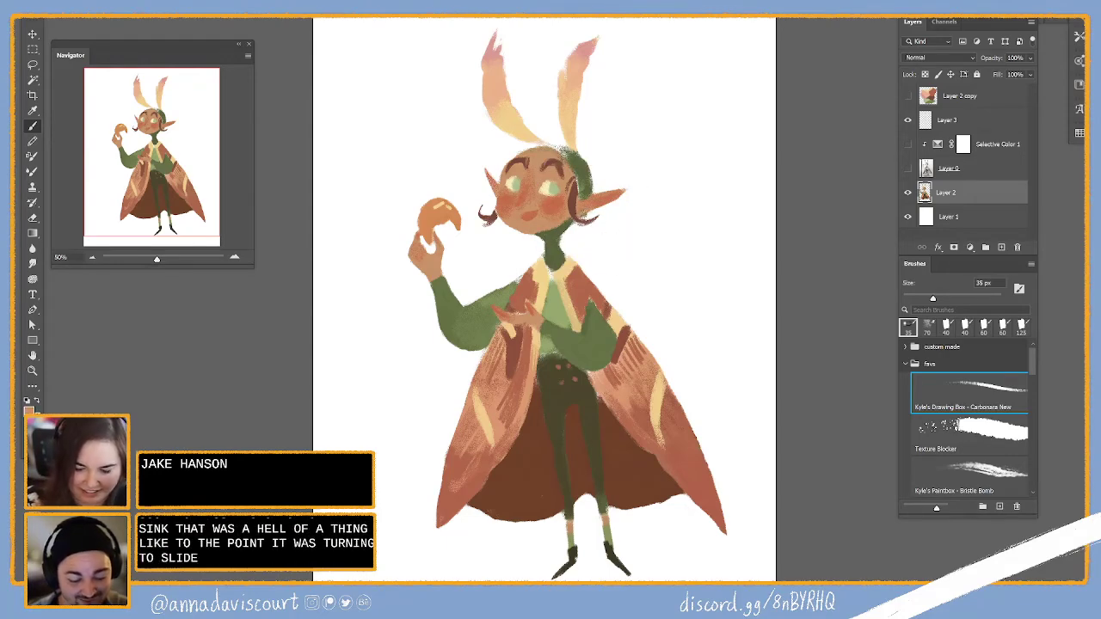
alt+click(559, 245)
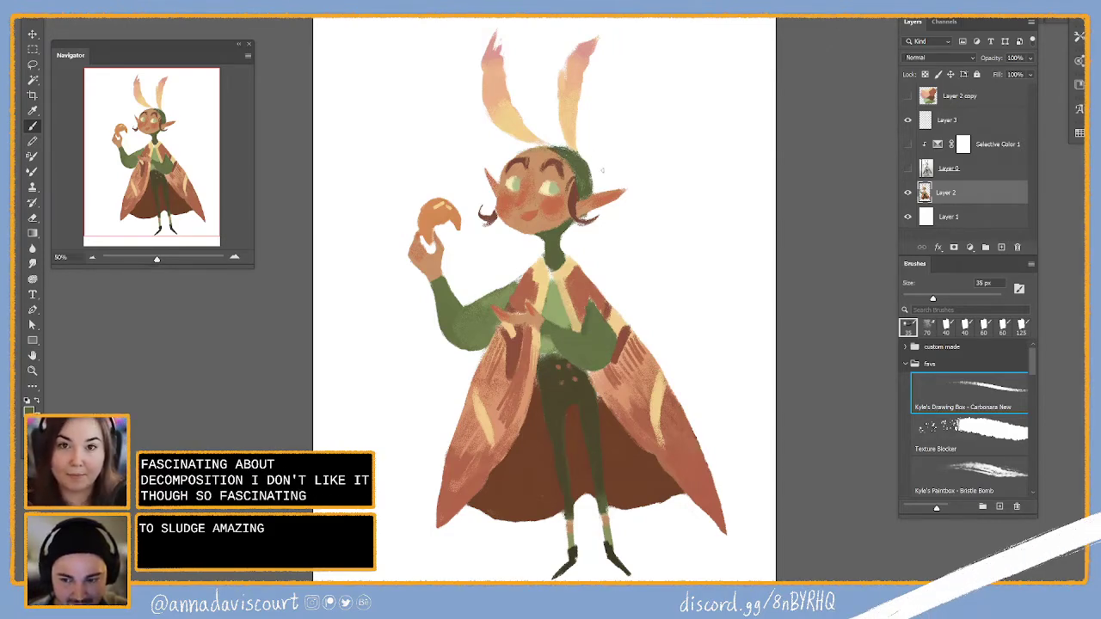
click(907, 144)
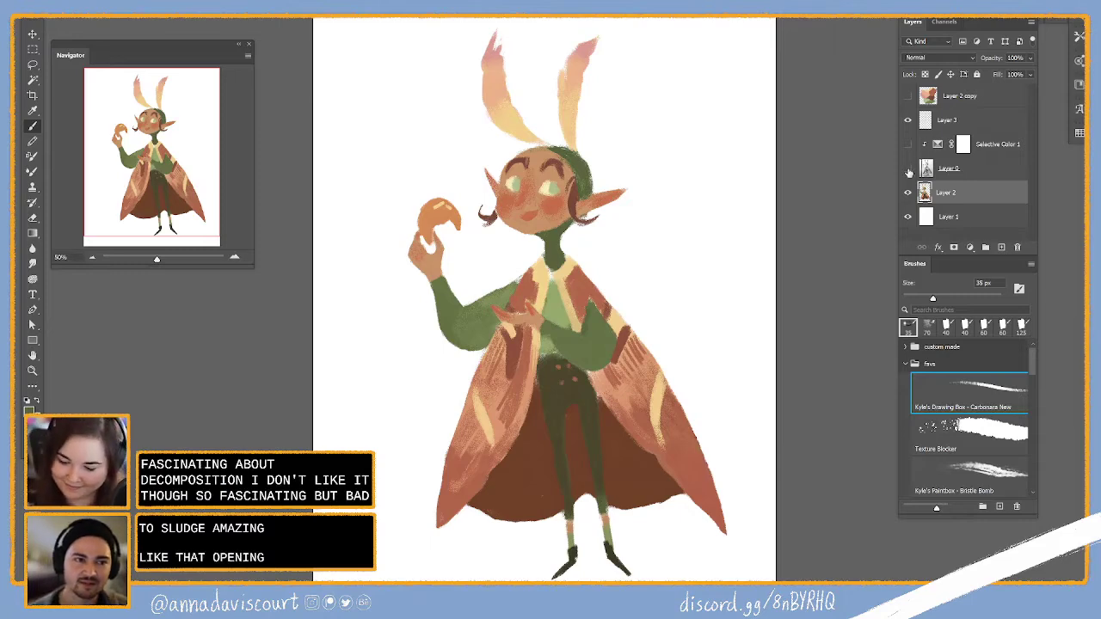
click(907, 167)
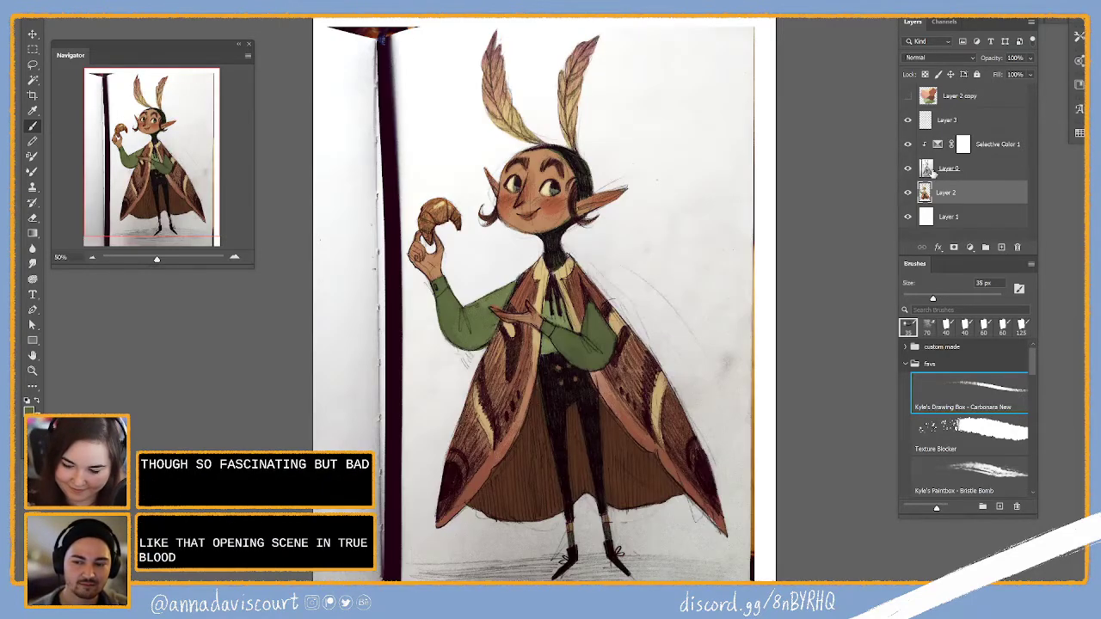
Toggle Layer 0 and Selective Color 1 off and on to compare the painted colours with the inked drawing
click(907, 168)
click(907, 144)
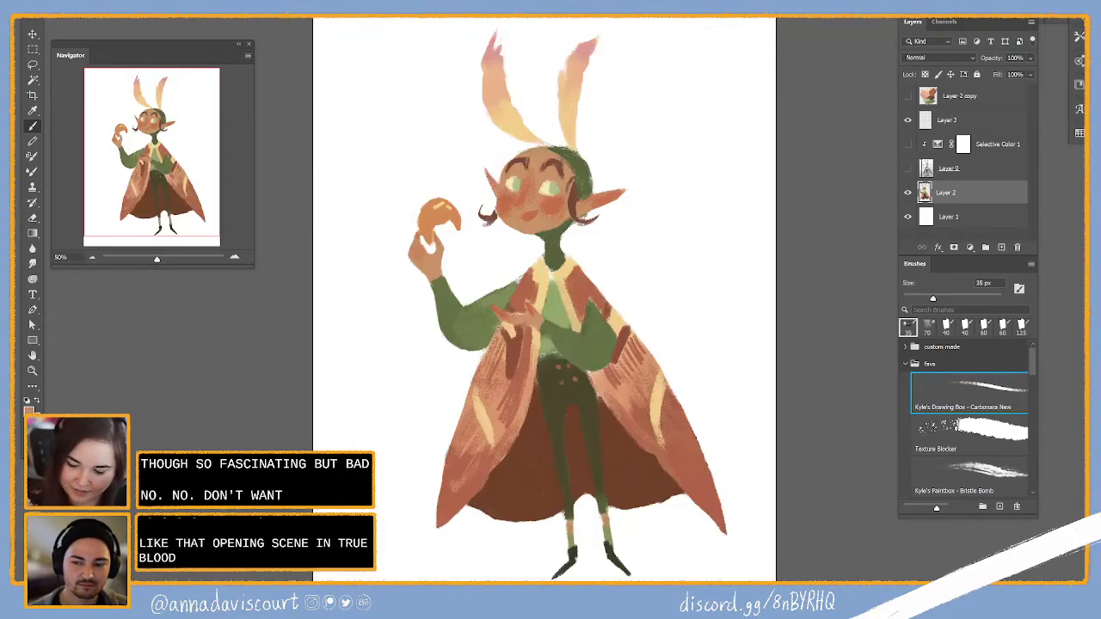
click(907, 168)
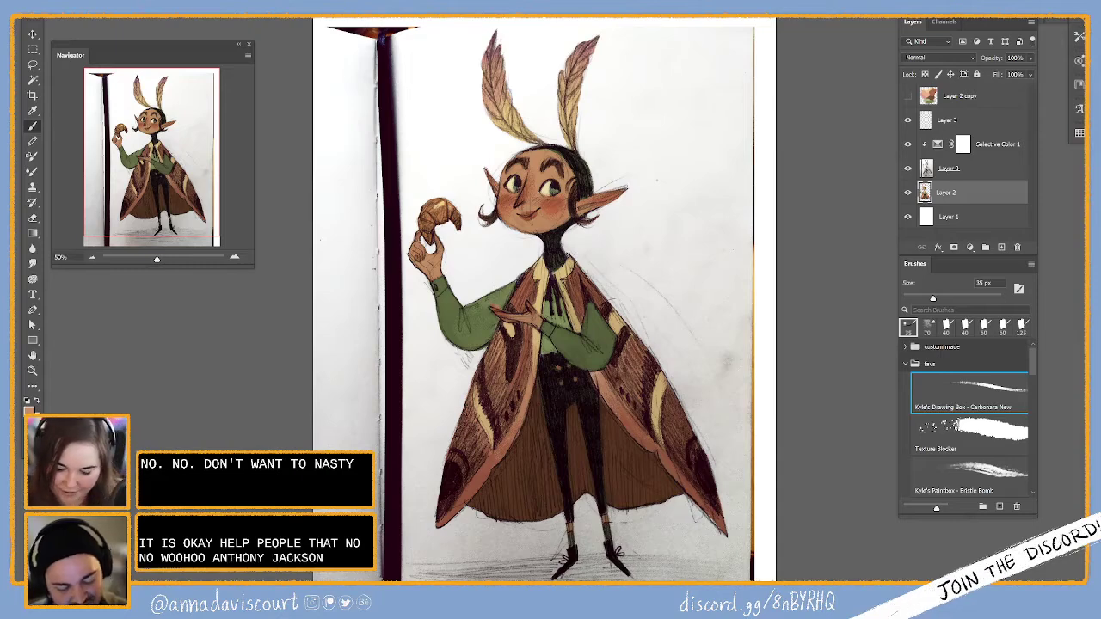
drag(907, 144, 907, 167)
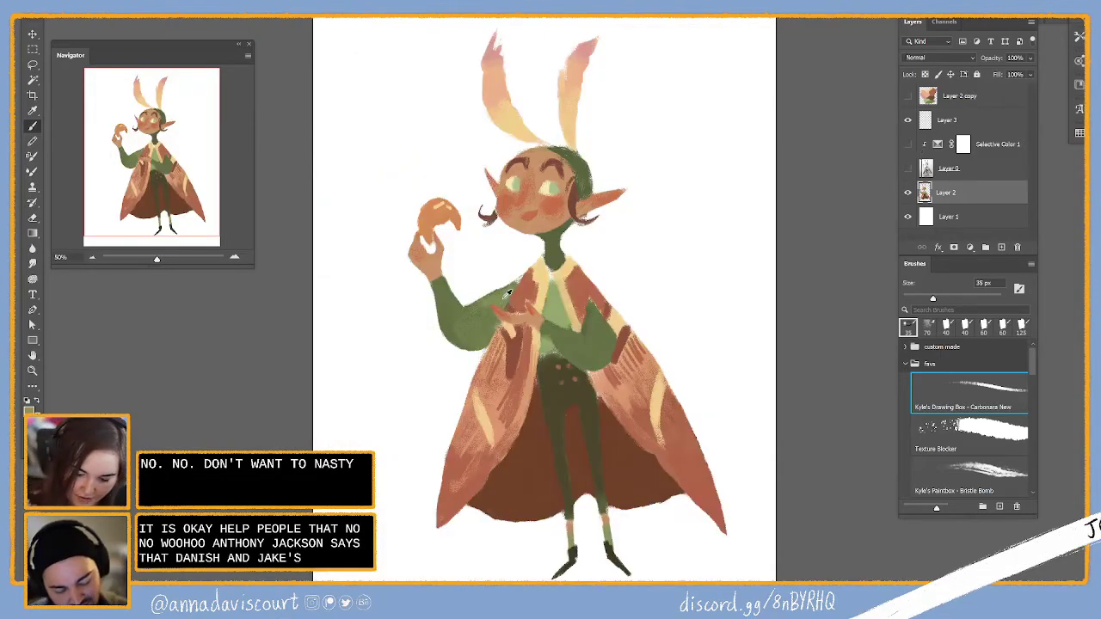
Show the sketch and its adjustment again, and make the Selective Color 1 layer mask active
click(907, 167)
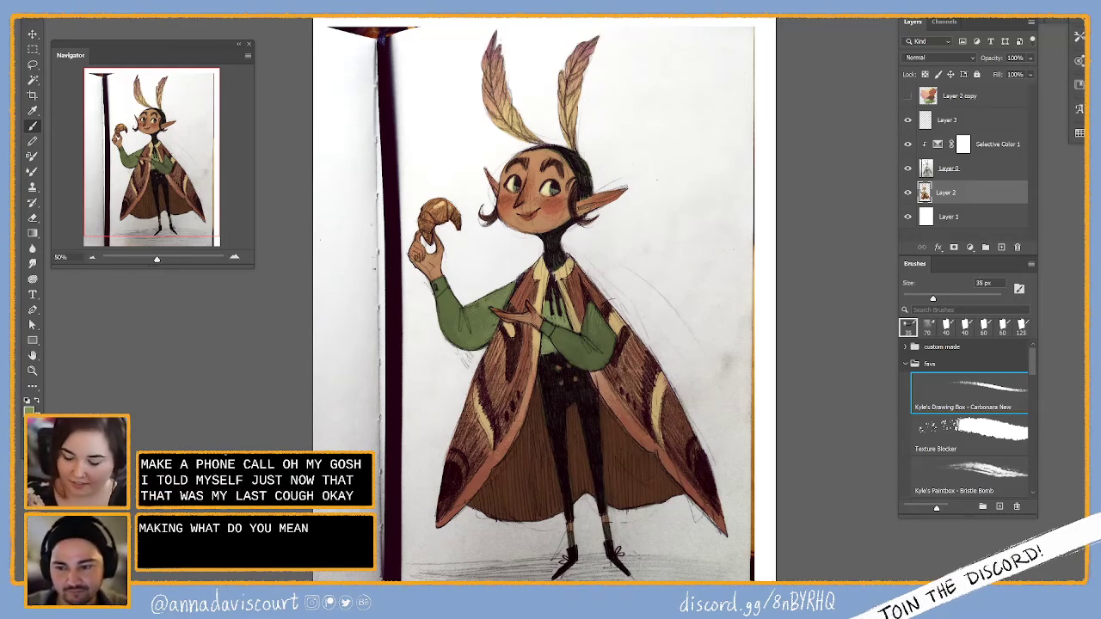
click(981, 167)
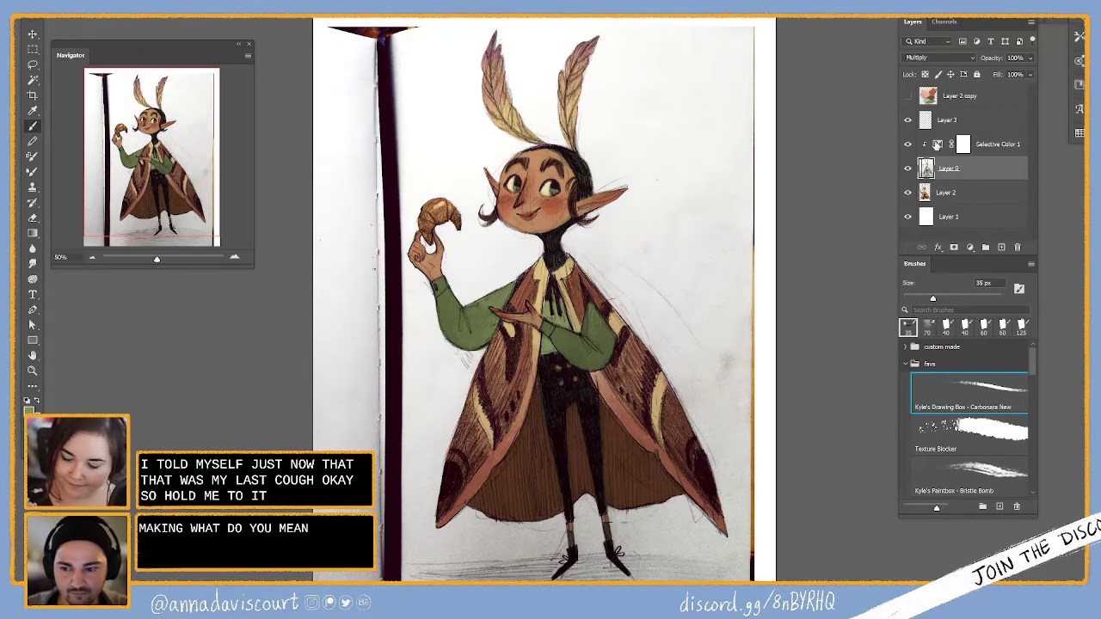
click(959, 143)
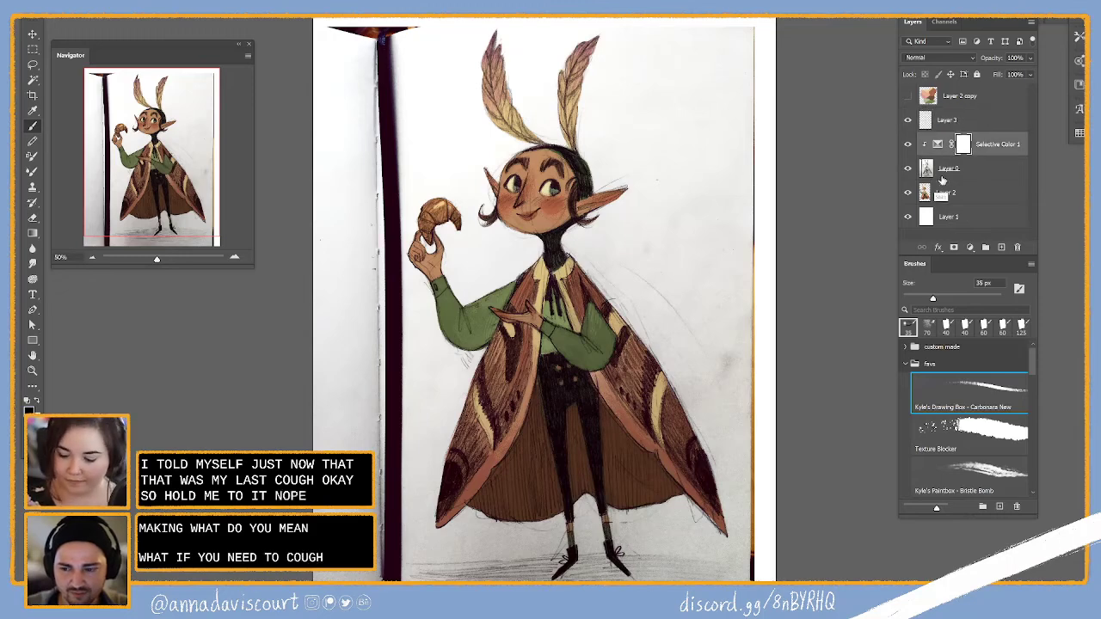
Group the character artwork layers together and make Layer 3 the active drawing layer
key(ctrl+g)
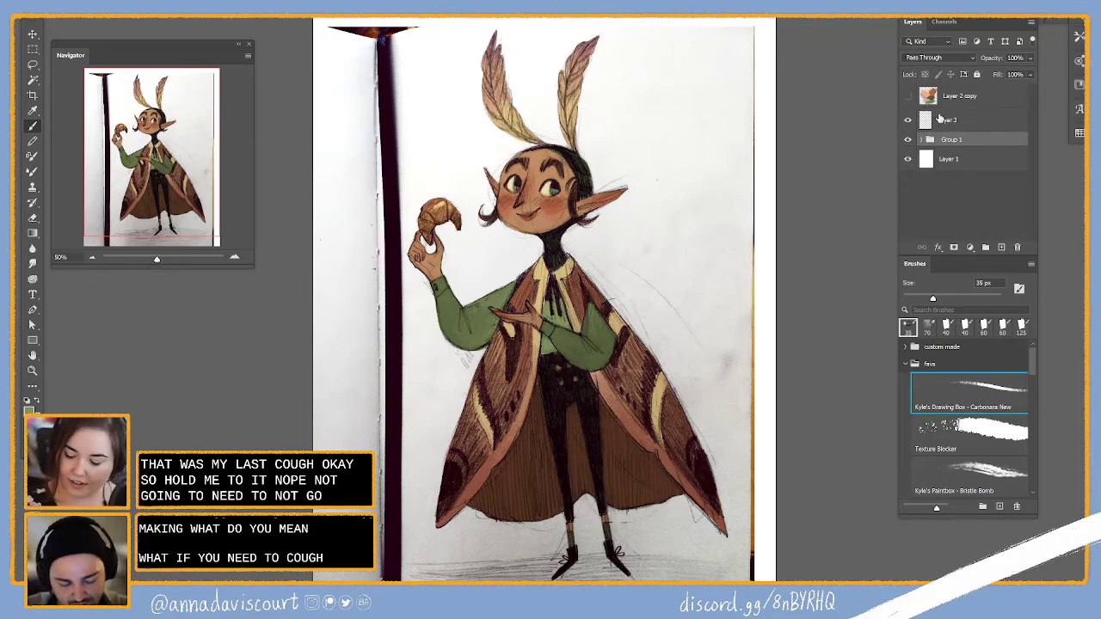
click(939, 118)
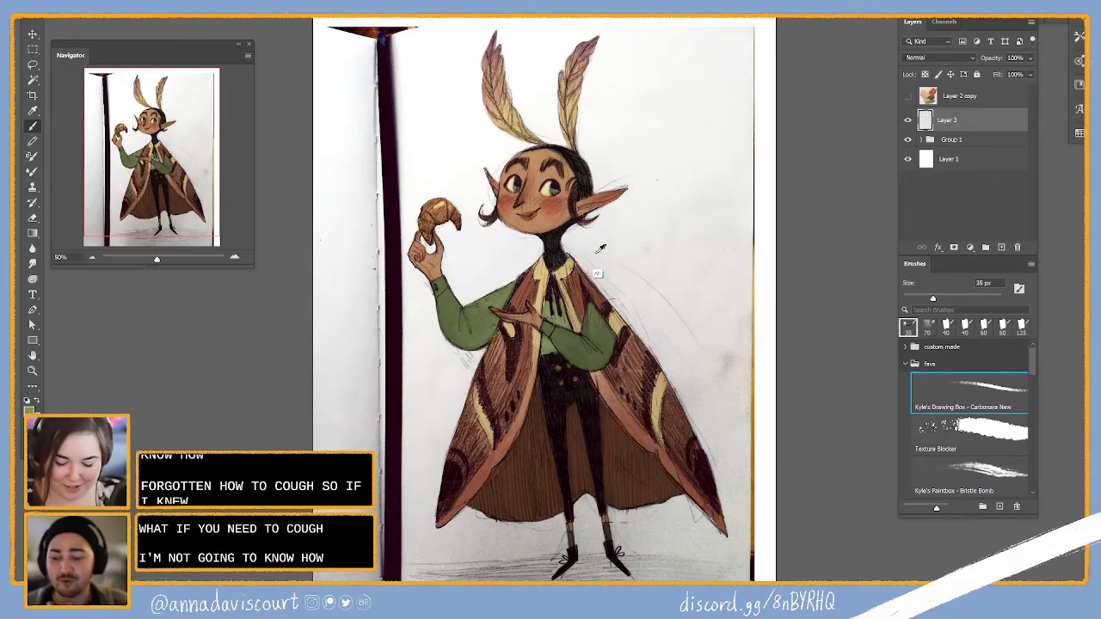
drag(688, 86, 757, 194)
key(ctrl+z)
Hide Group 1 and show the Layer 2 copy colour palette beside a blank canvas
mouse_move(686, 172)
mouse_down()
mouse_move(656, 240)
mouse_move(671, 219)
mouse_up()
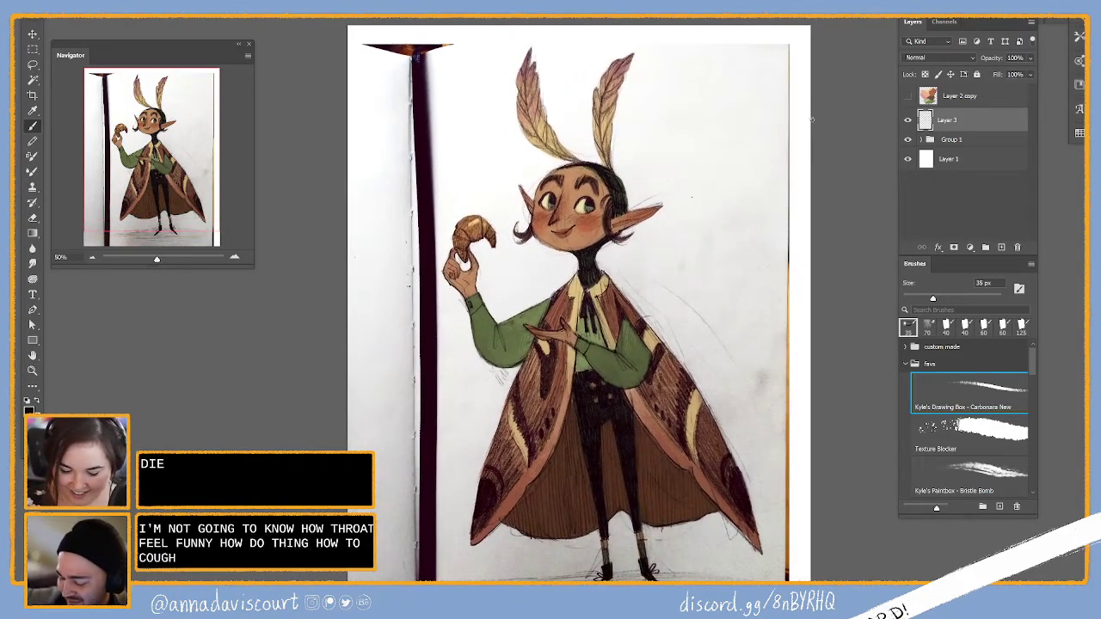
click(907, 139)
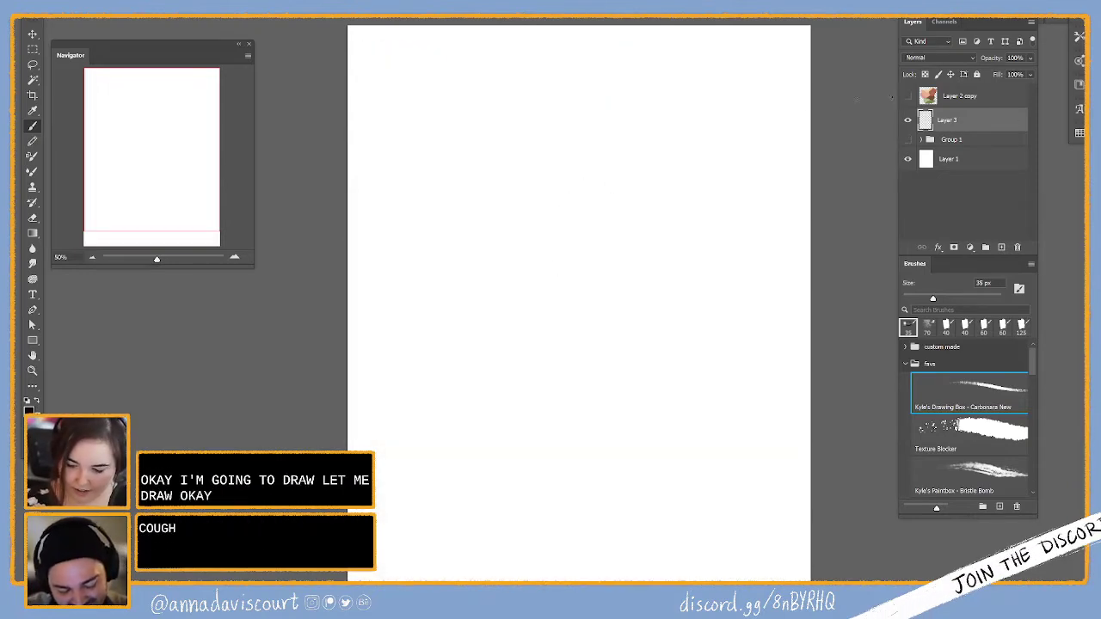
click(909, 97)
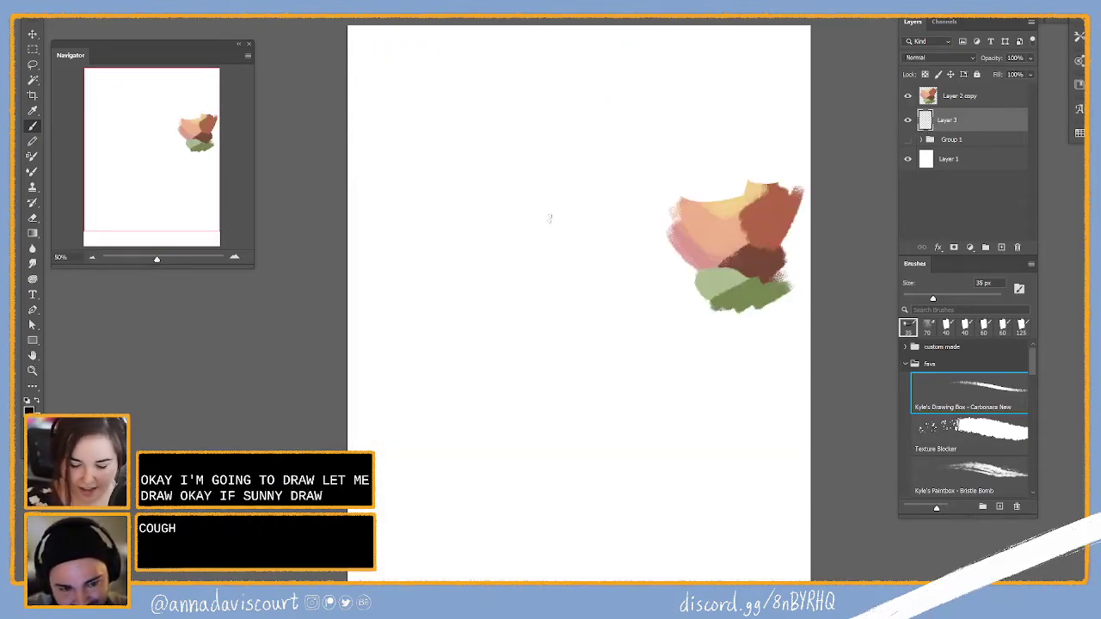
Sketch a side-view figure's tall, tapered cloak silhouette with an upper leg below its hem on Layer 3
drag(637, 230, 680, 192)
mouse_move(585, 177)
mouse_down()
mouse_move(577, 355)
mouse_move(585, 198)
mouse_move(625, 225)
mouse_move(710, 350)
mouse_move(567, 378)
mouse_up()
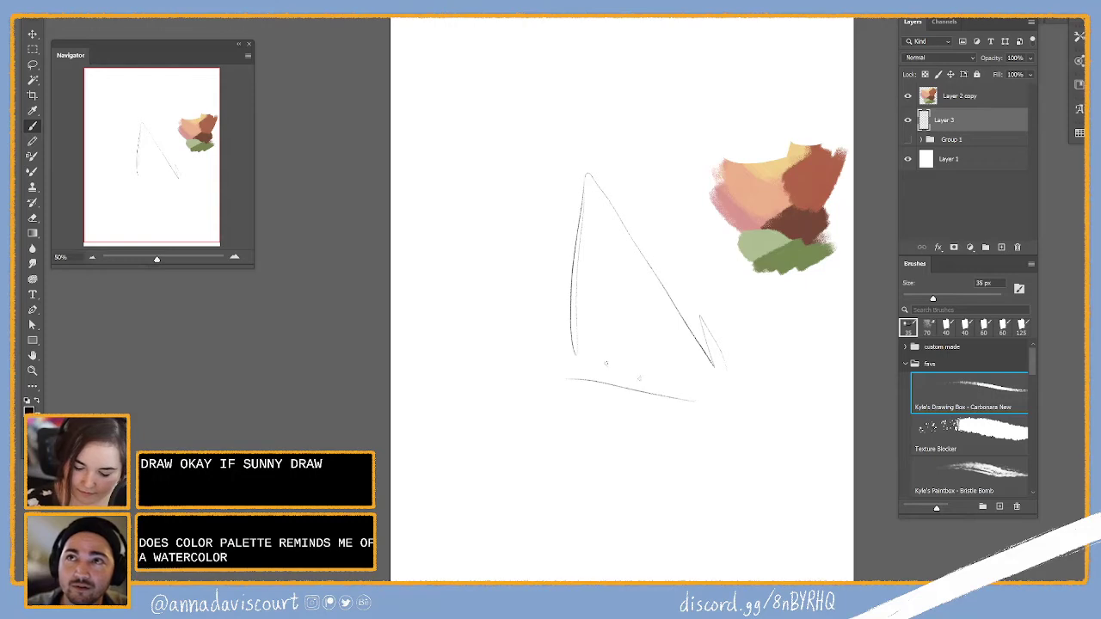
drag(719, 365, 729, 401)
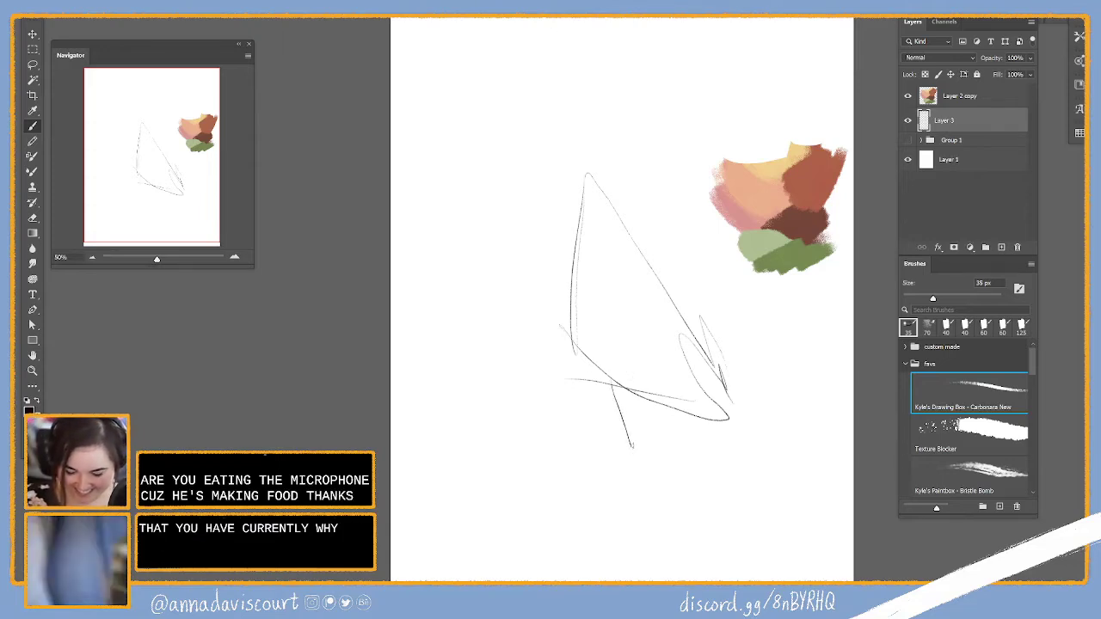
drag(634, 460, 660, 457)
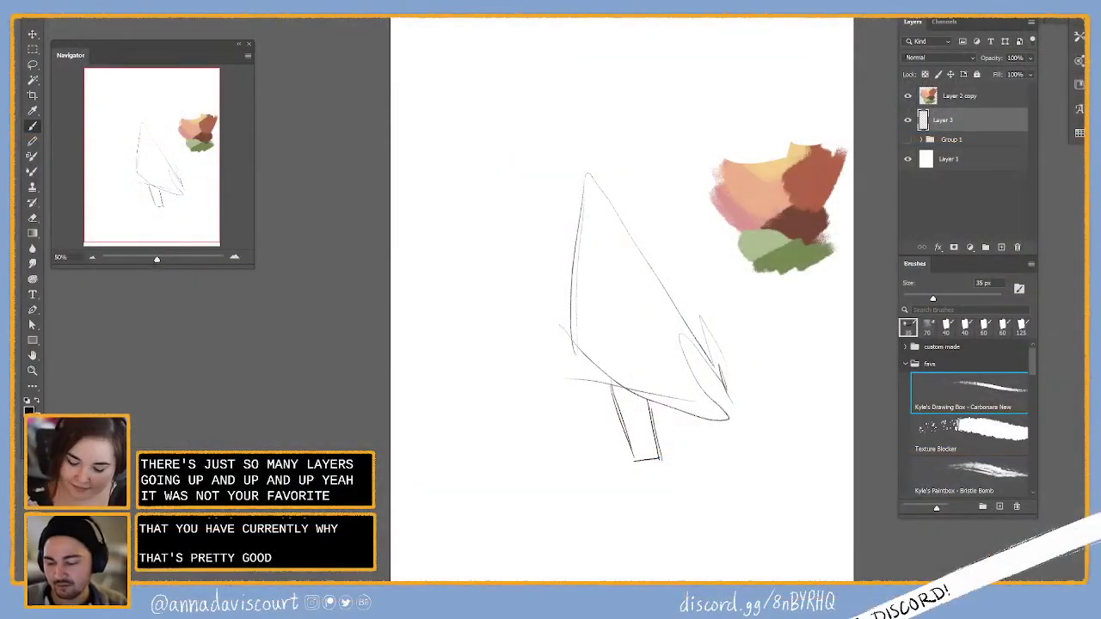
Add the lower leg and foot, and strengthen the cloak outline with a rounded shoulder and pointed back corner
drag(575, 340, 590, 388)
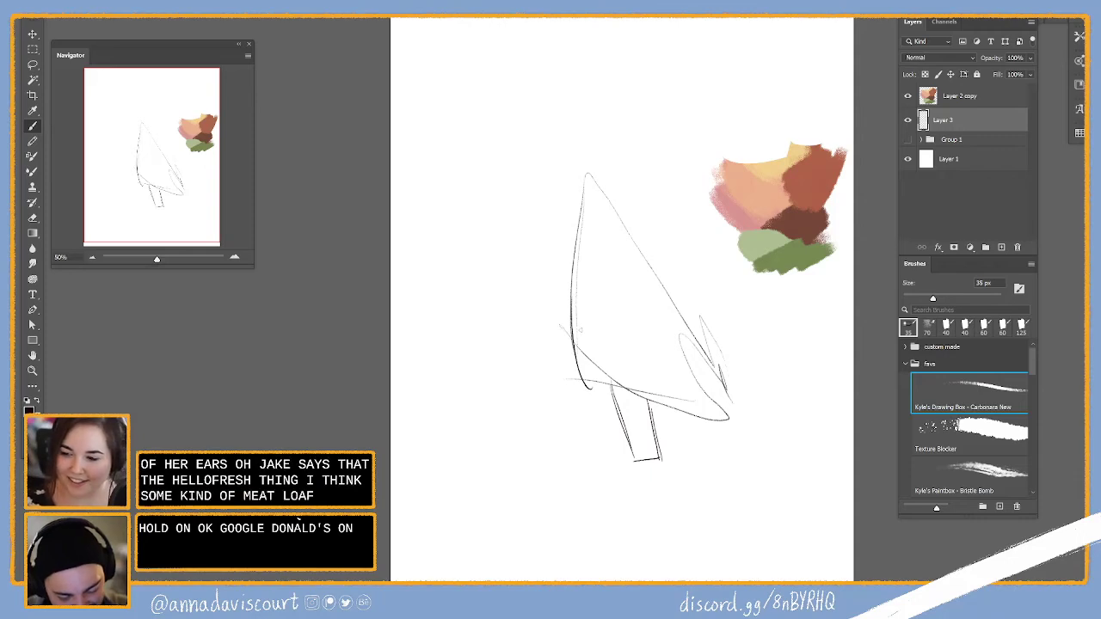
mouse_move(650, 459)
mouse_down()
mouse_move(652, 497)
mouse_move(657, 509)
mouse_move(665, 502)
mouse_up()
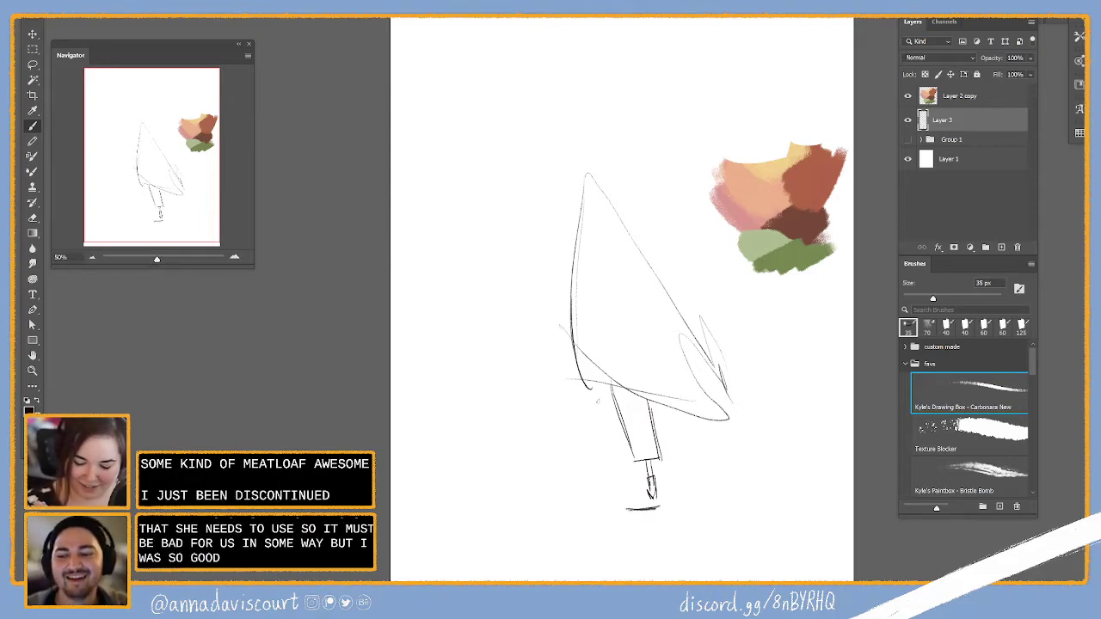
drag(566, 331, 581, 421)
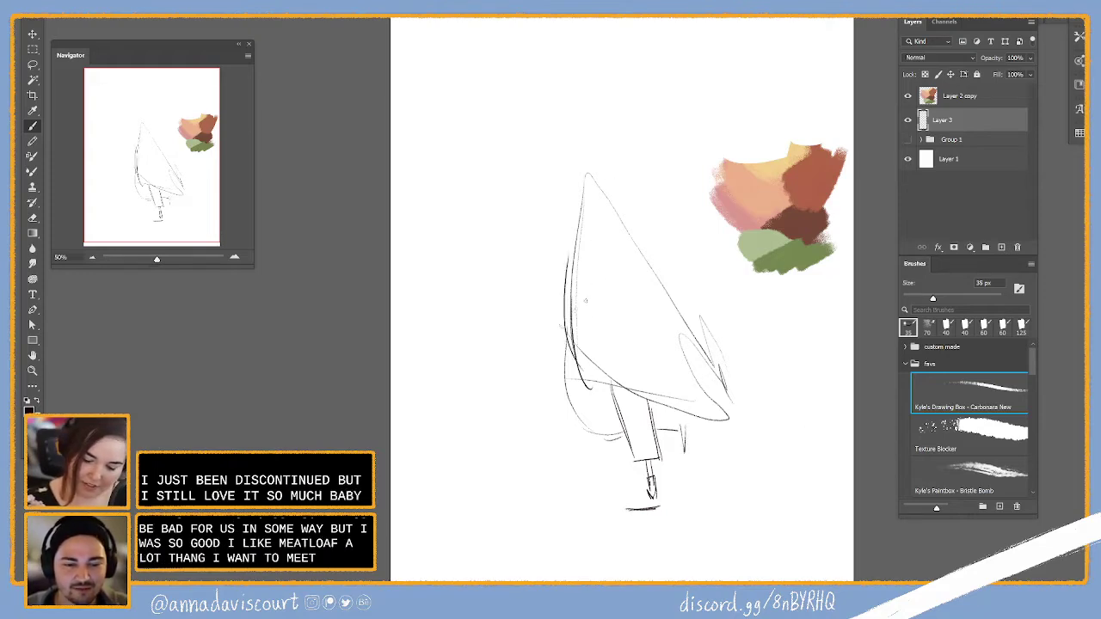
mouse_move(592, 184)
mouse_down()
mouse_move(641, 243)
mouse_move(729, 402)
mouse_up()
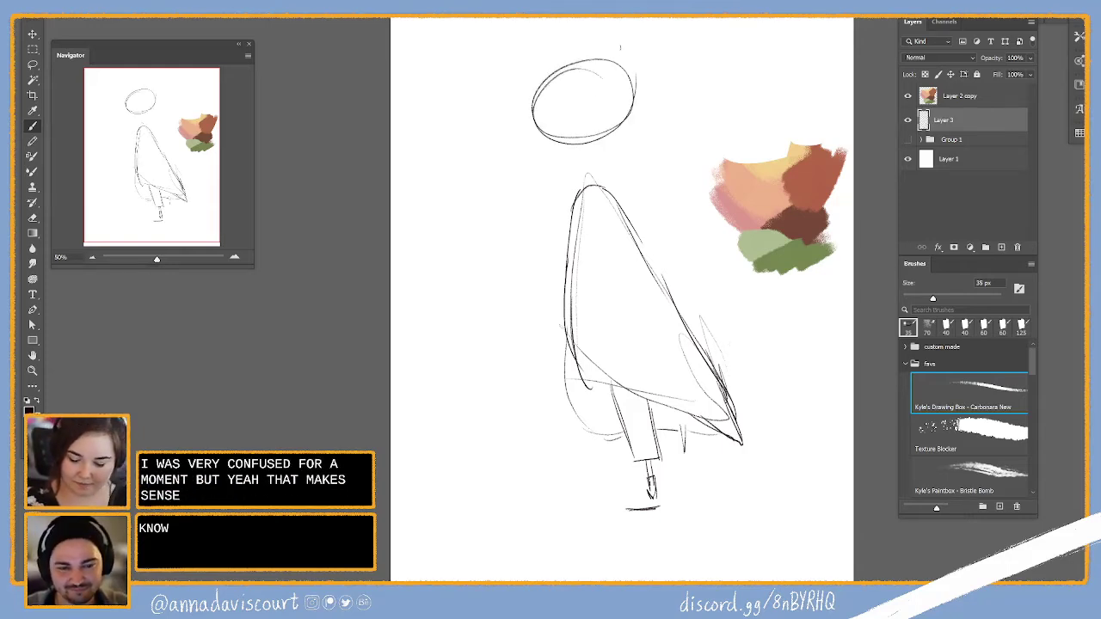
Replace the oval head with a rounder one above the cloak, adding the neck, pointed nose profile and pointed ear
key(ctrl+z)
mouse_move(601, 89)
mouse_down()
mouse_move(574, 152)
mouse_move(601, 86)
mouse_up()
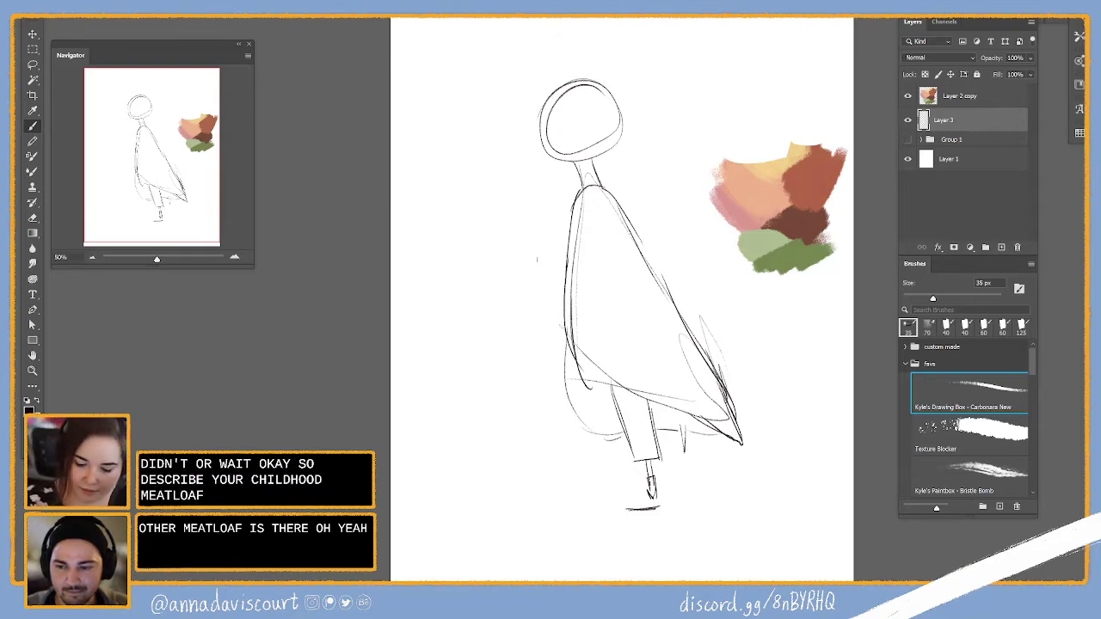
mouse_move(602, 82)
mouse_down()
mouse_move(550, 163)
mouse_move(593, 165)
mouse_up()
mouse_move(609, 93)
mouse_down()
mouse_move(583, 129)
mouse_move(593, 145)
mouse_move(576, 132)
mouse_move(581, 155)
mouse_move(559, 146)
mouse_move(578, 139)
mouse_move(542, 155)
mouse_move(532, 100)
mouse_up()
key(ctrl+z)
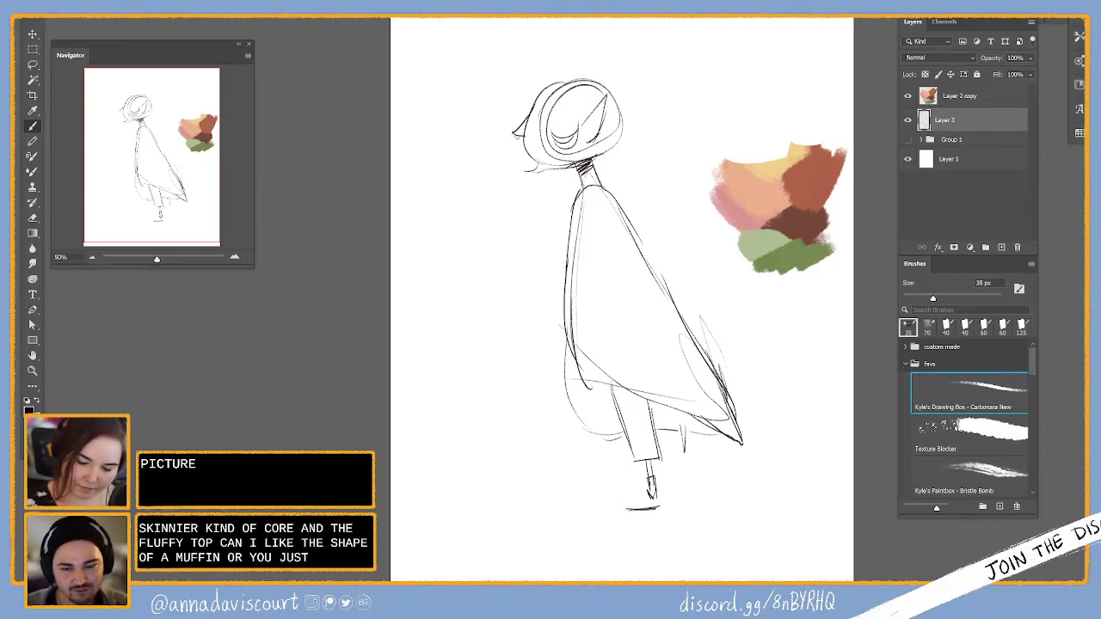
drag(542, 94, 602, 81)
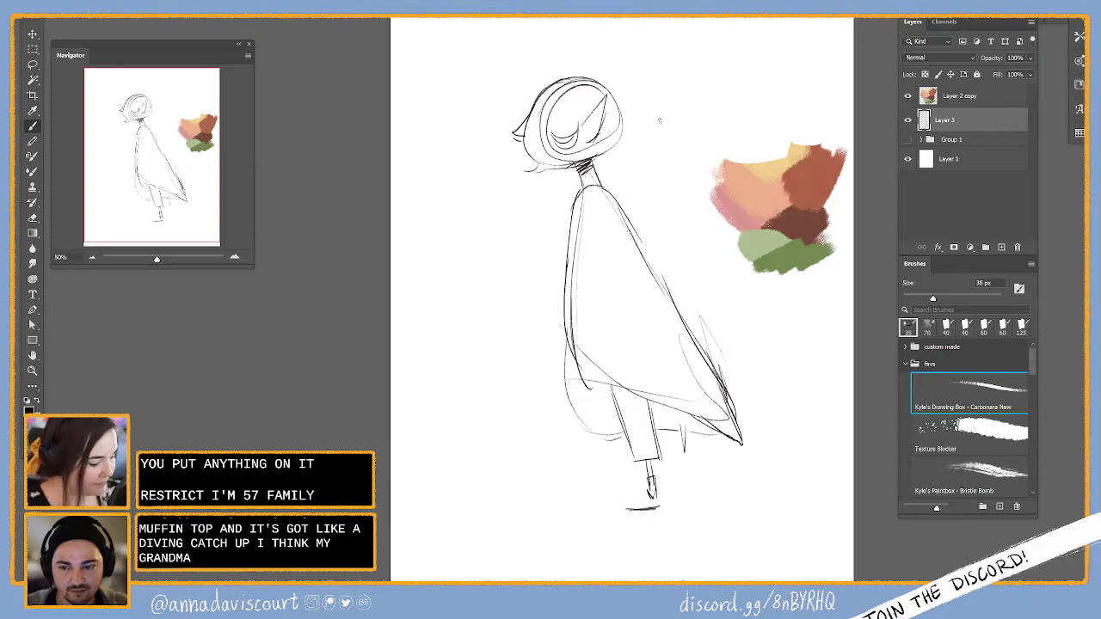
Show Group 1 again, fade it with a lower opacity, and make Layer 3 active for sketching
click(907, 139)
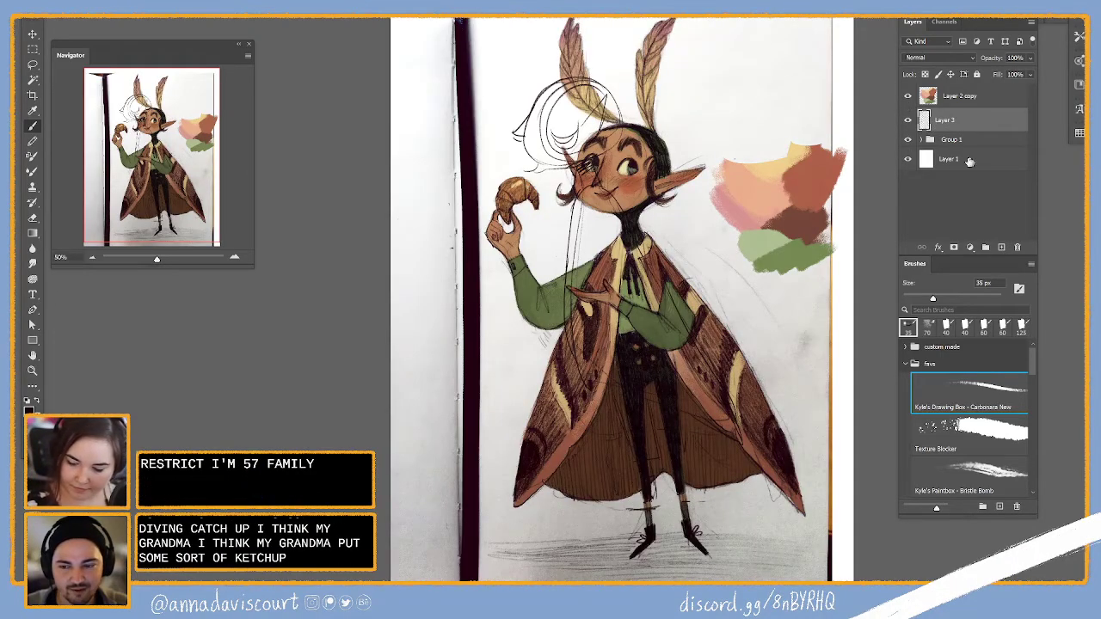
click(963, 140)
mouse_move(985, 58)
mouse_down()
mouse_move(979, 66)
mouse_move(993, 69)
mouse_move(999, 60)
mouse_move(988, 79)
mouse_up()
click(967, 121)
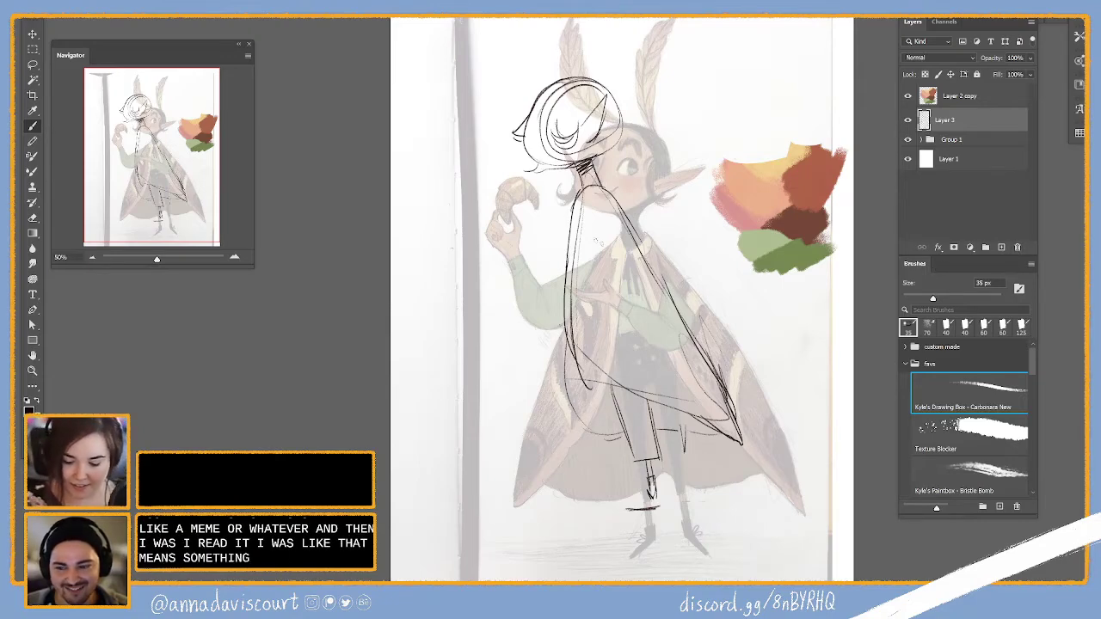
Sketch the figure's bent arm with a cuffed sleeve and small hand, and add long curved antennae above the head
drag(537, 297, 593, 320)
mouse_move(607, 221)
mouse_down()
mouse_move(584, 314)
mouse_move(612, 279)
mouse_up()
drag(585, 201, 611, 230)
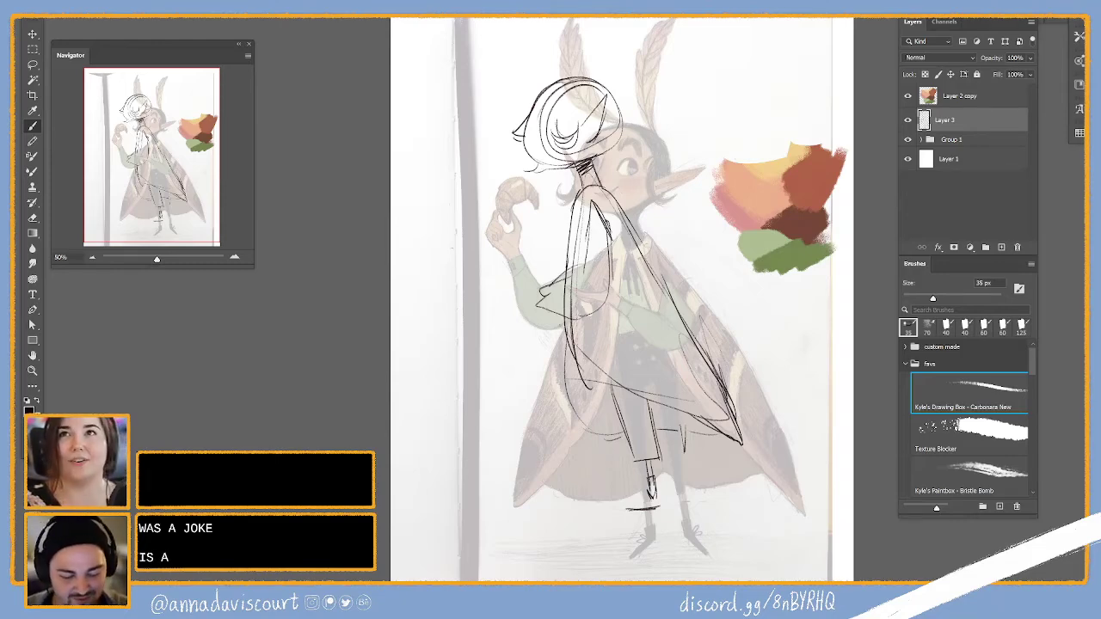
key(e)
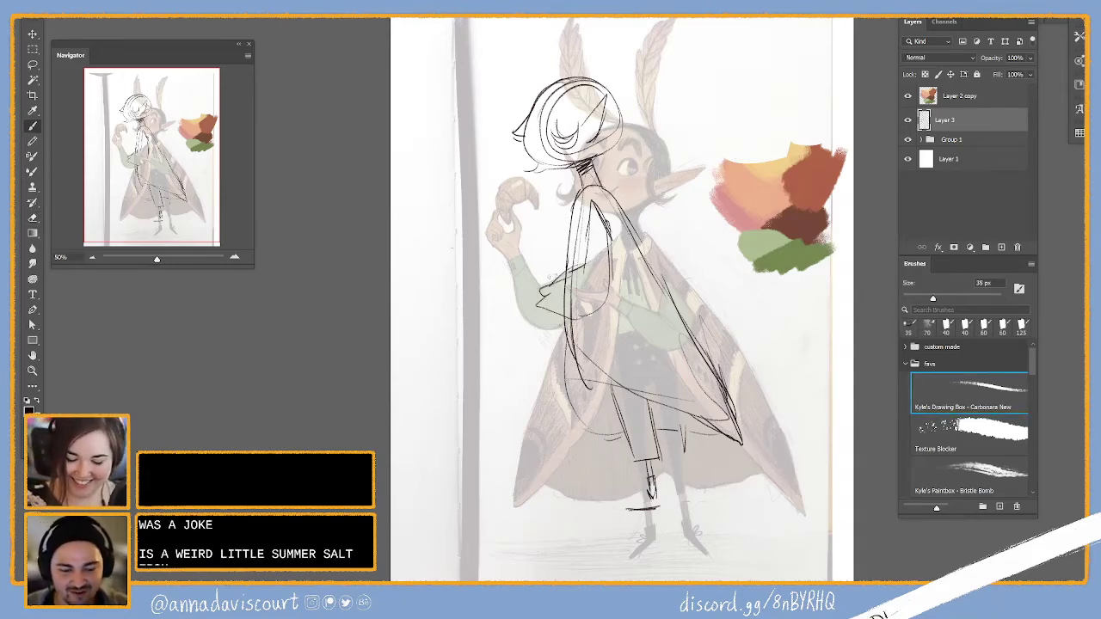
key(b)
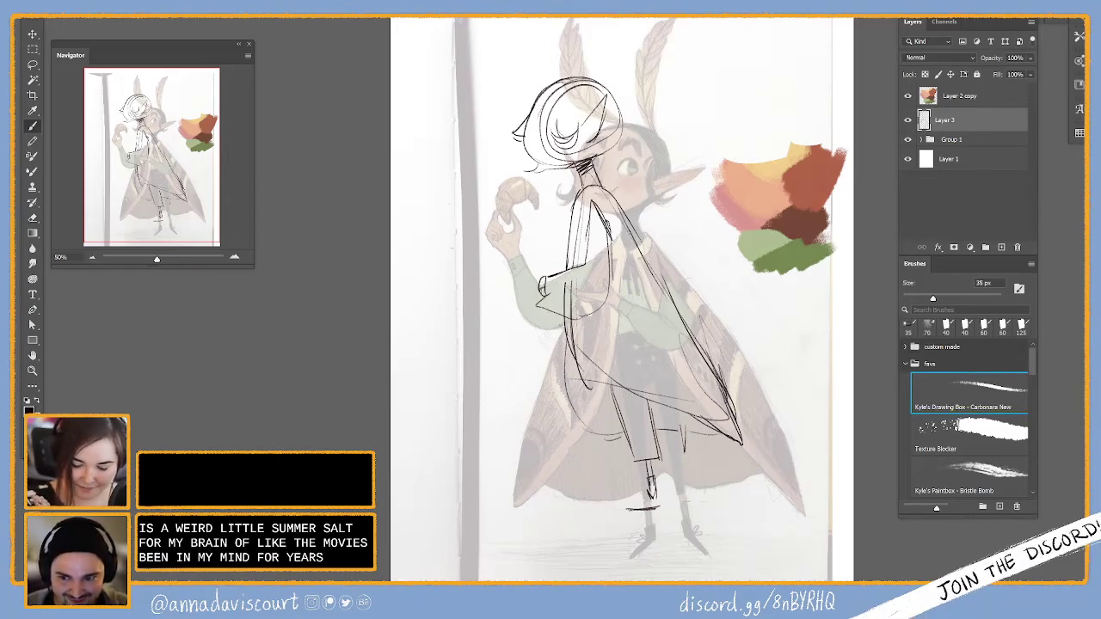
key(e)
key(b)
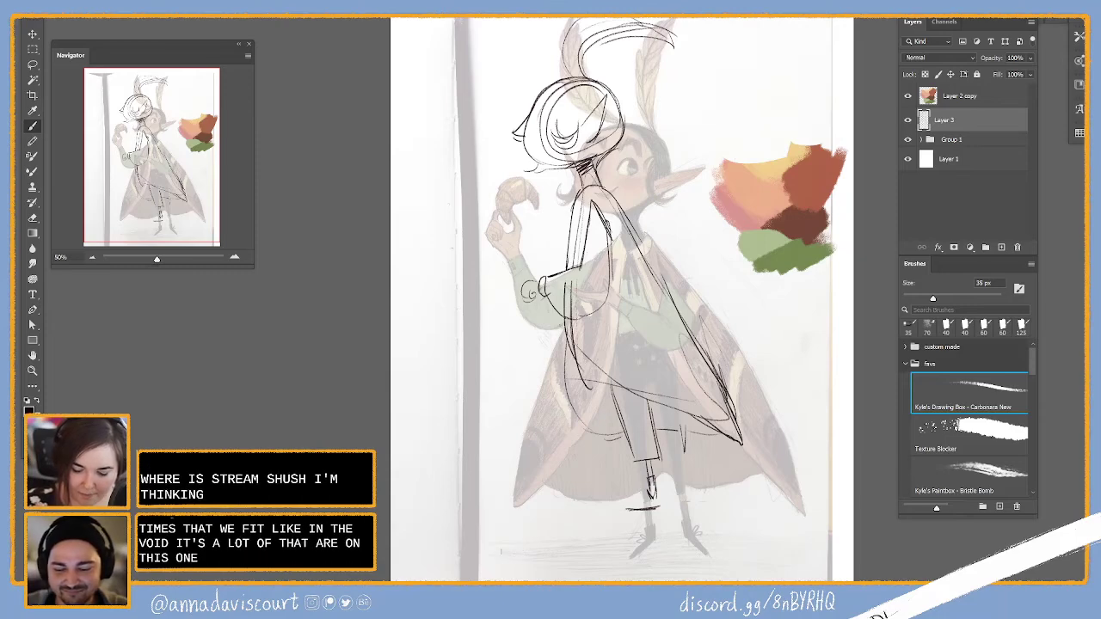
Draw a rounded basket with a handle hanging from the hand, and cover its opening with a striped cloth
mouse_move(533, 292)
mouse_down()
mouse_move(536, 342)
mouse_move(517, 335)
mouse_move(559, 340)
mouse_move(561, 327)
mouse_up()
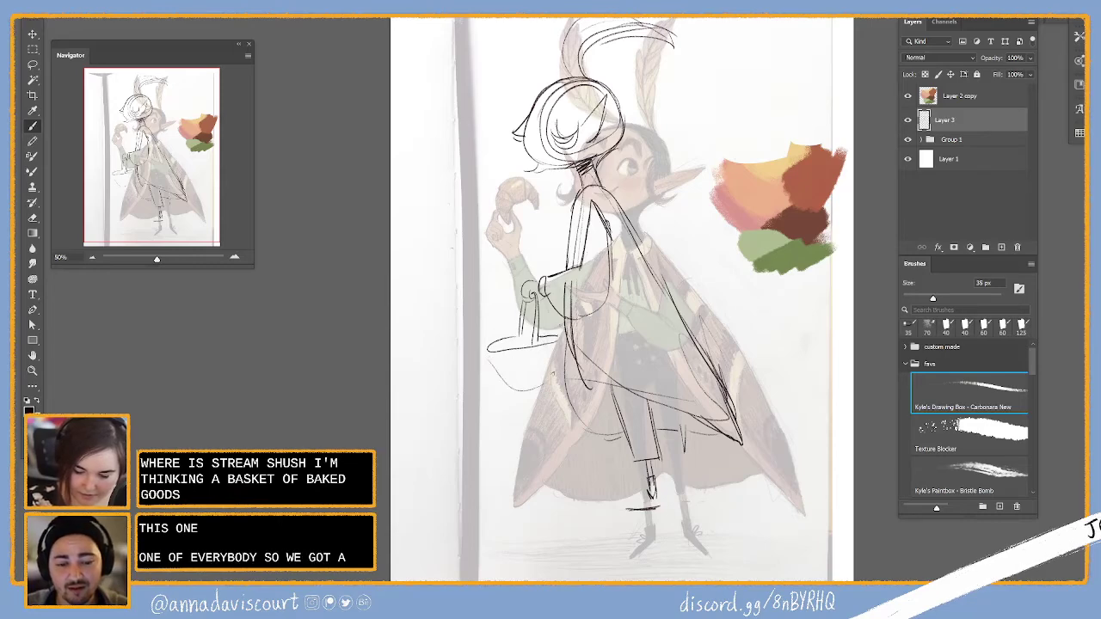
drag(488, 353, 557, 368)
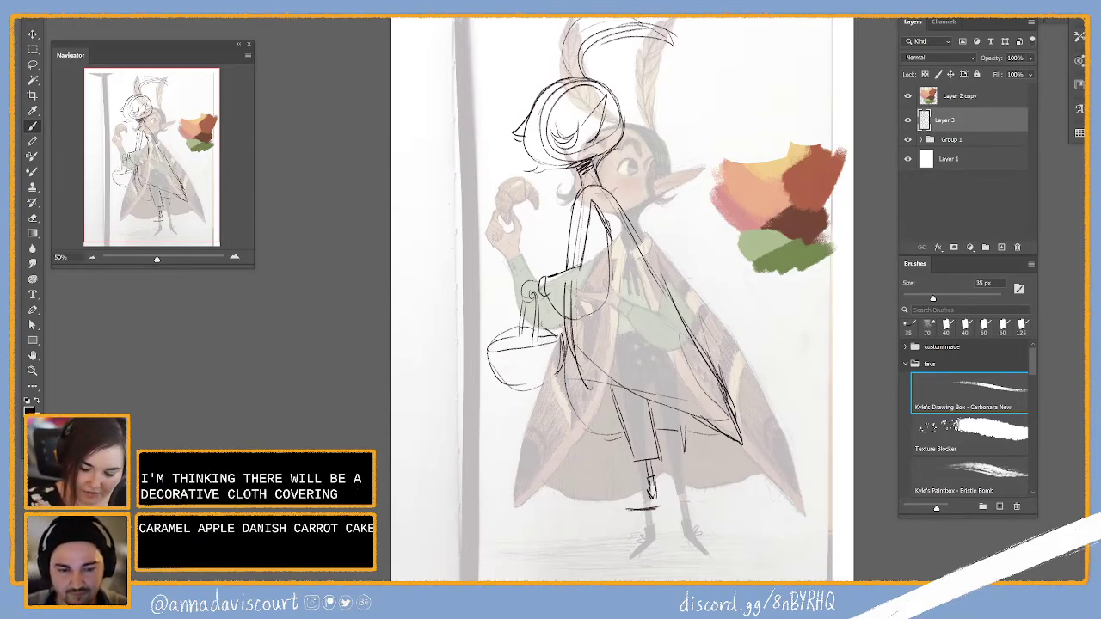
key(e)
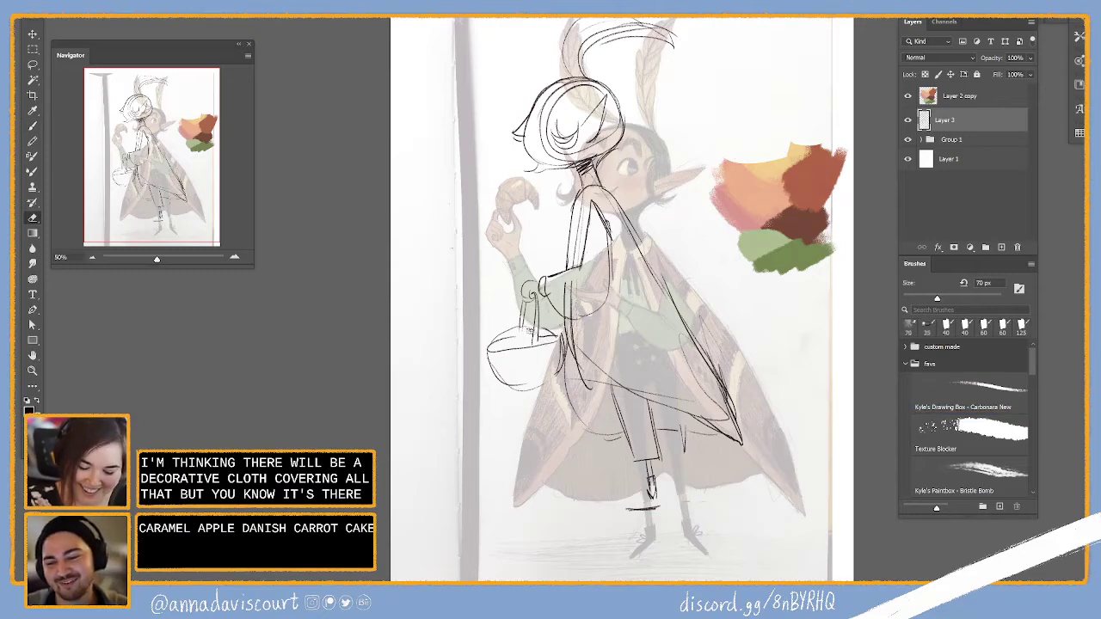
key(b)
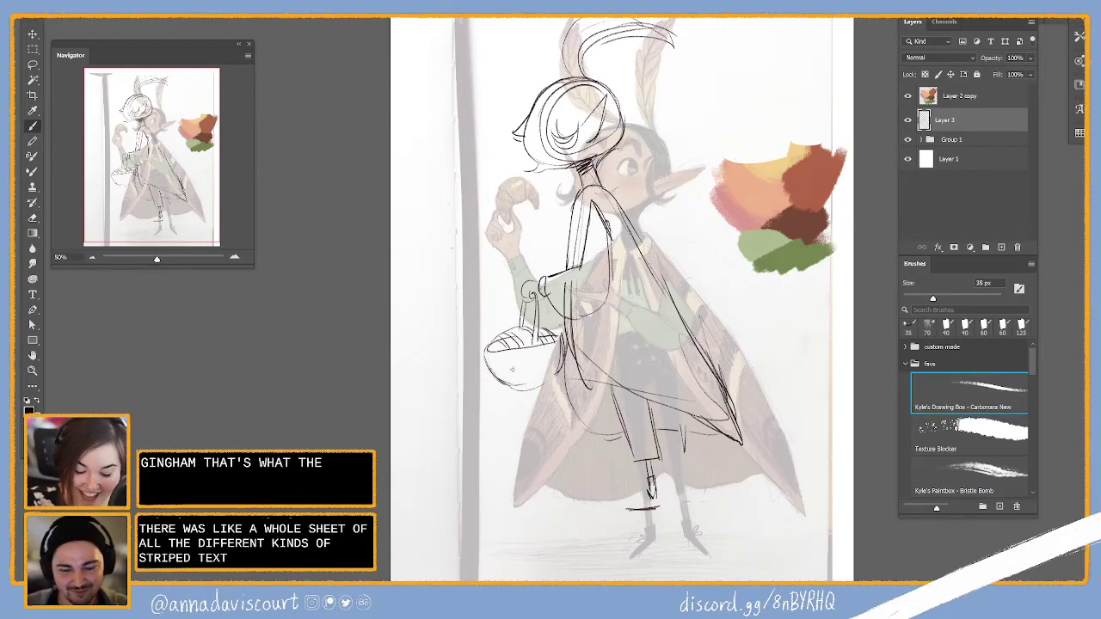
key(e)
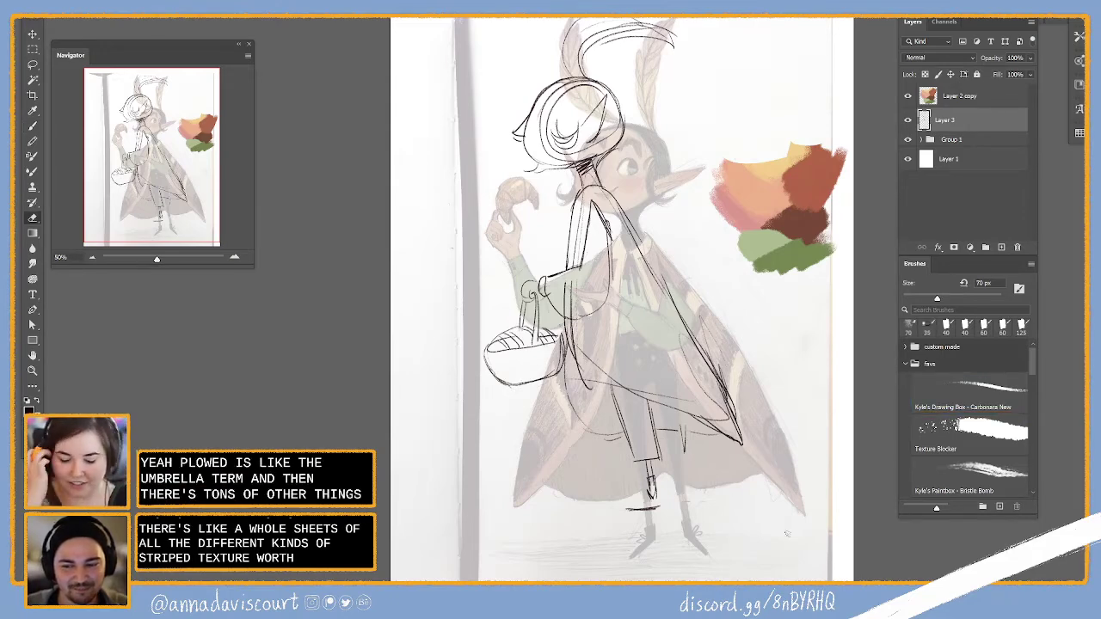
key(b)
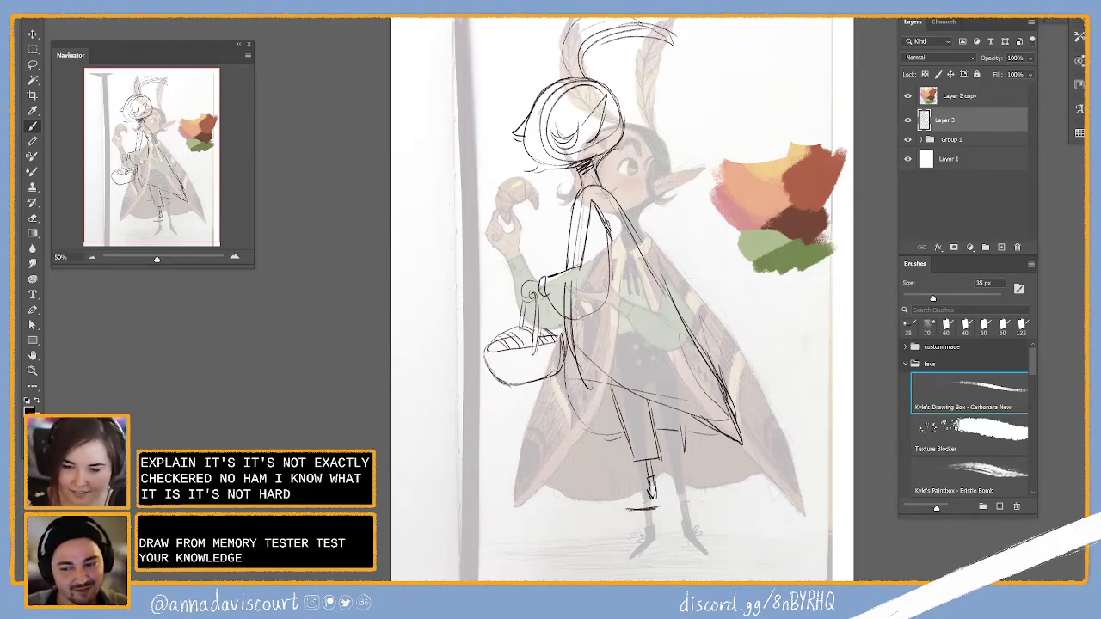
Switch to Chrome and browse Google image results for gingham fabric patterns as reference for the basket cloth
key(alt+Tab)
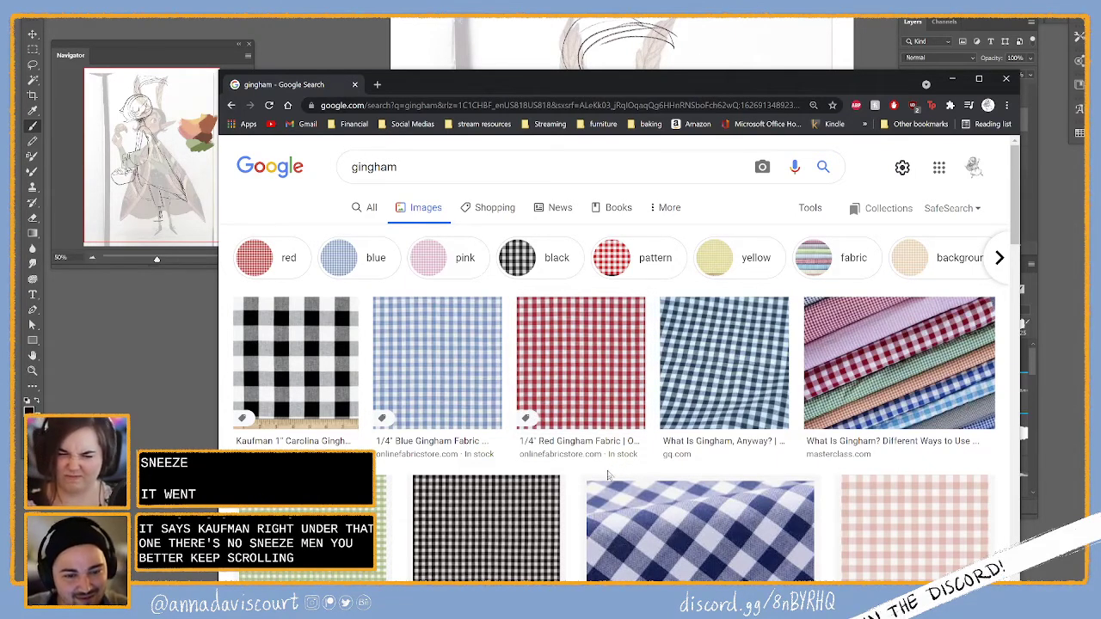
scroll(606, 481, down, 5)
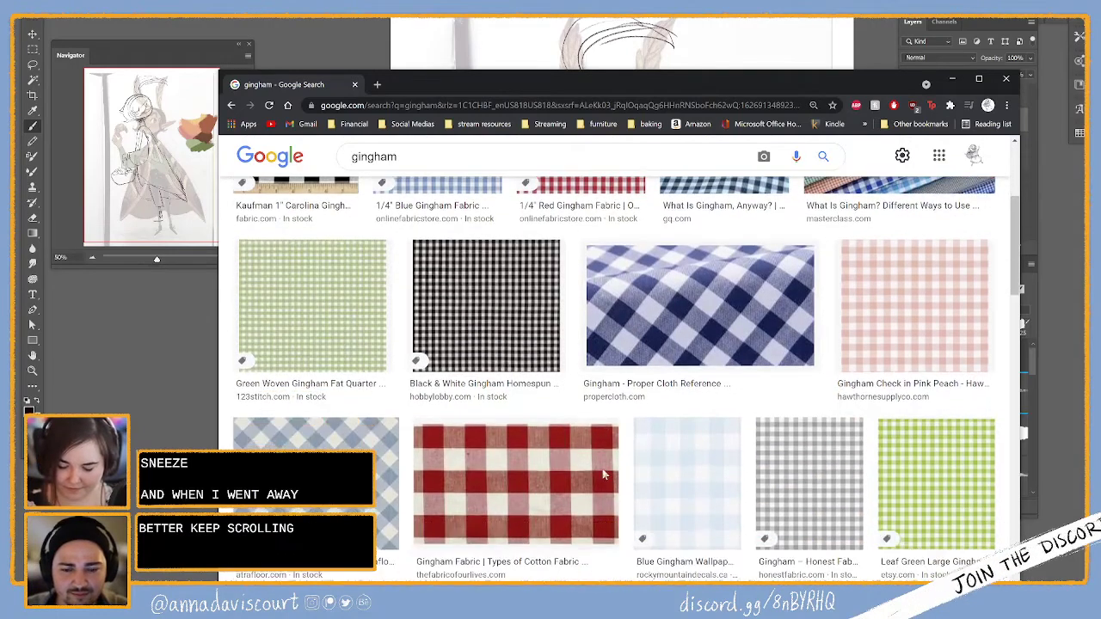
scroll(601, 471, down, 1)
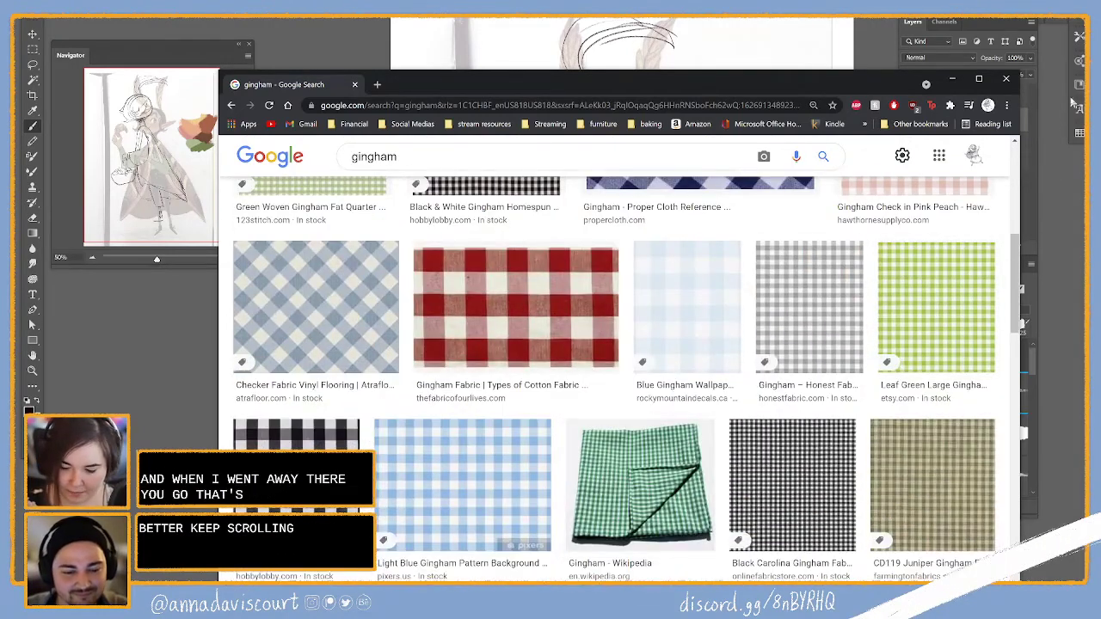
click(1013, 77)
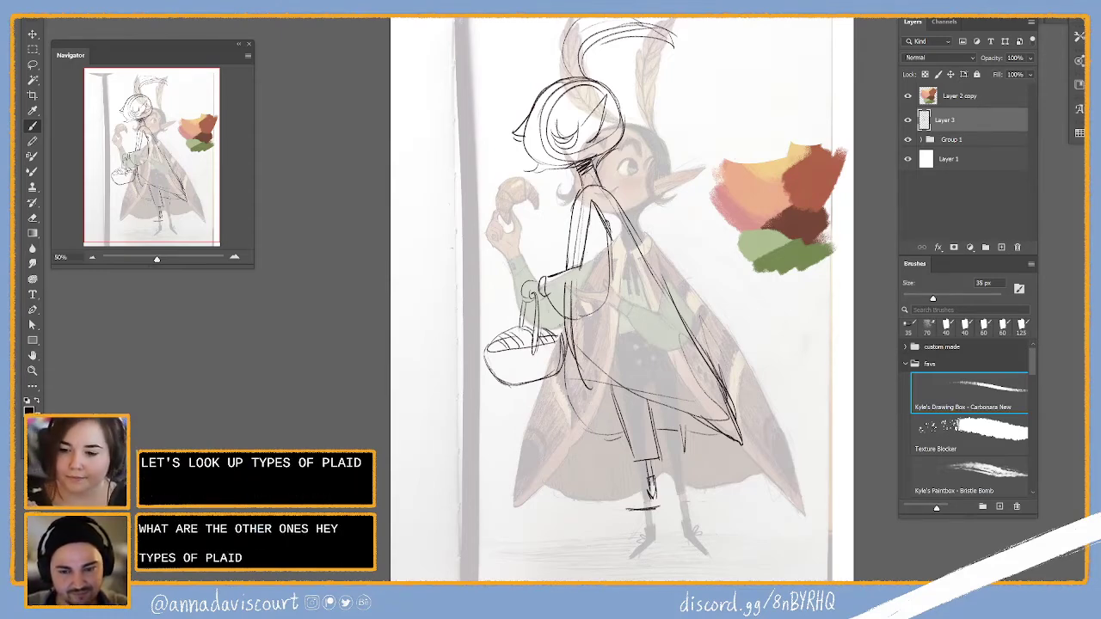
Look up types of plaid in Chrome, examine the plaid cheat sheet image, and return to the Photoshop sketch
key(alt+Tab)
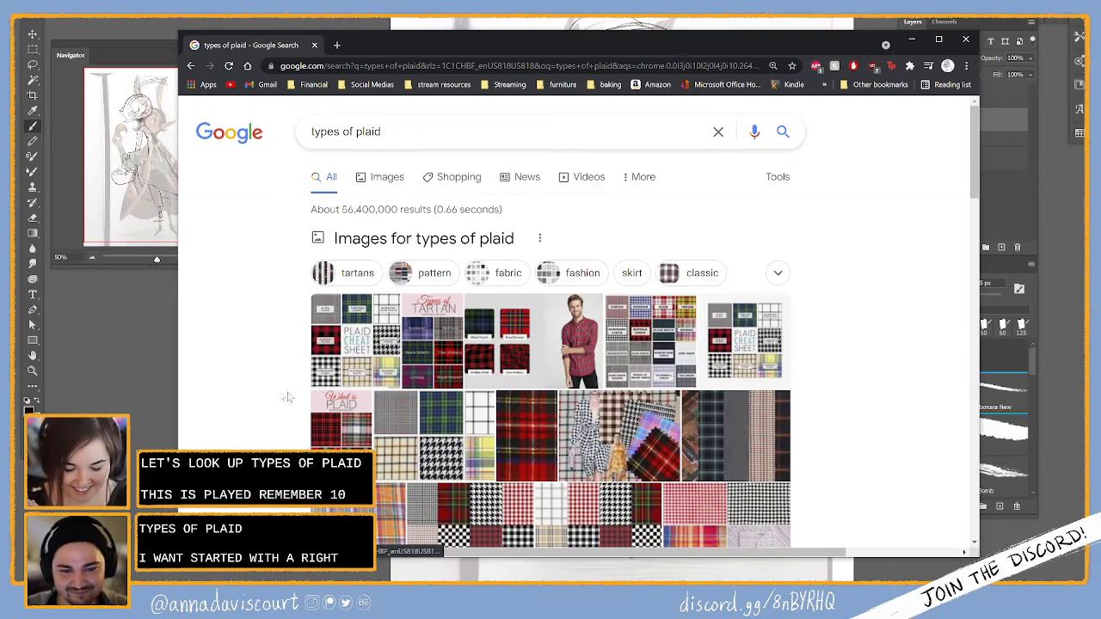
click(344, 370)
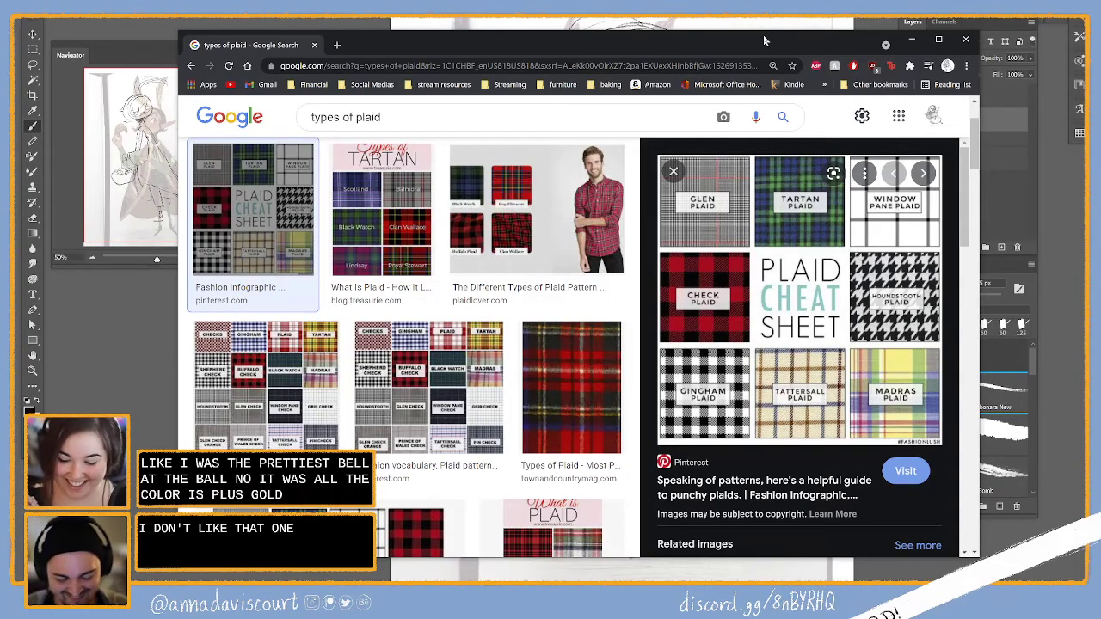
click(911, 39)
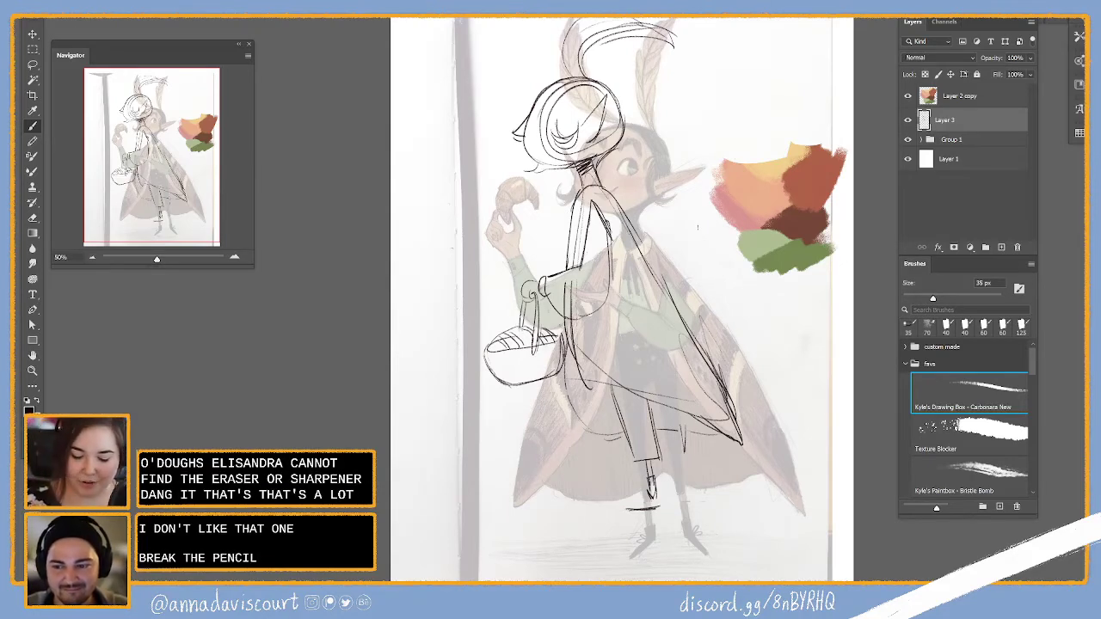
Sketch the side-view face's eye and brow marks, erasing and redrawing lines until they sit well behind the nose
key(e)
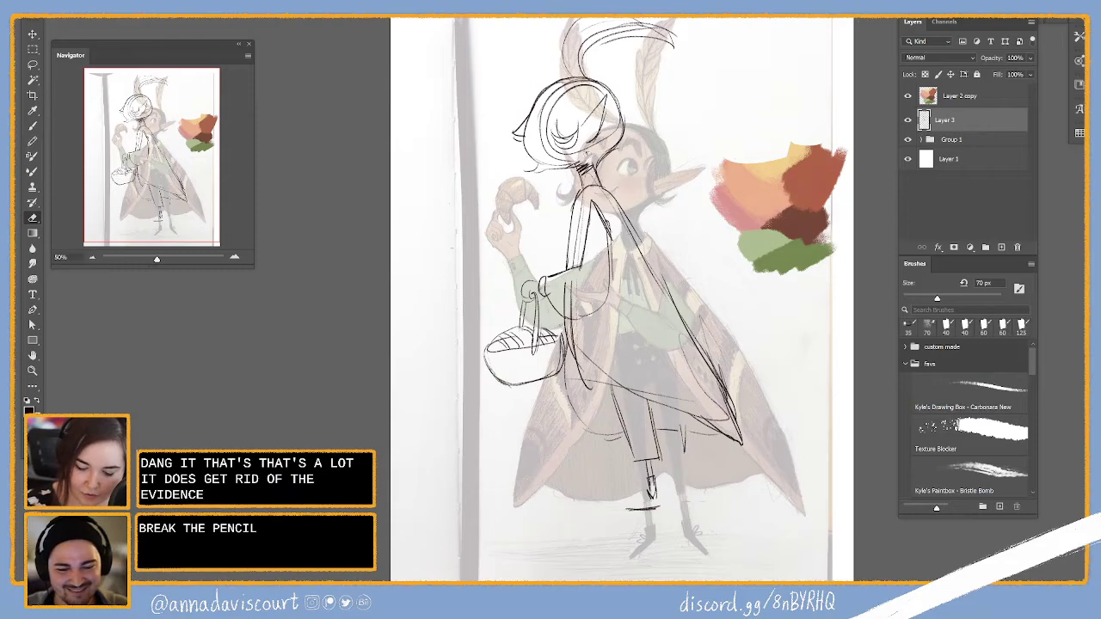
key(b)
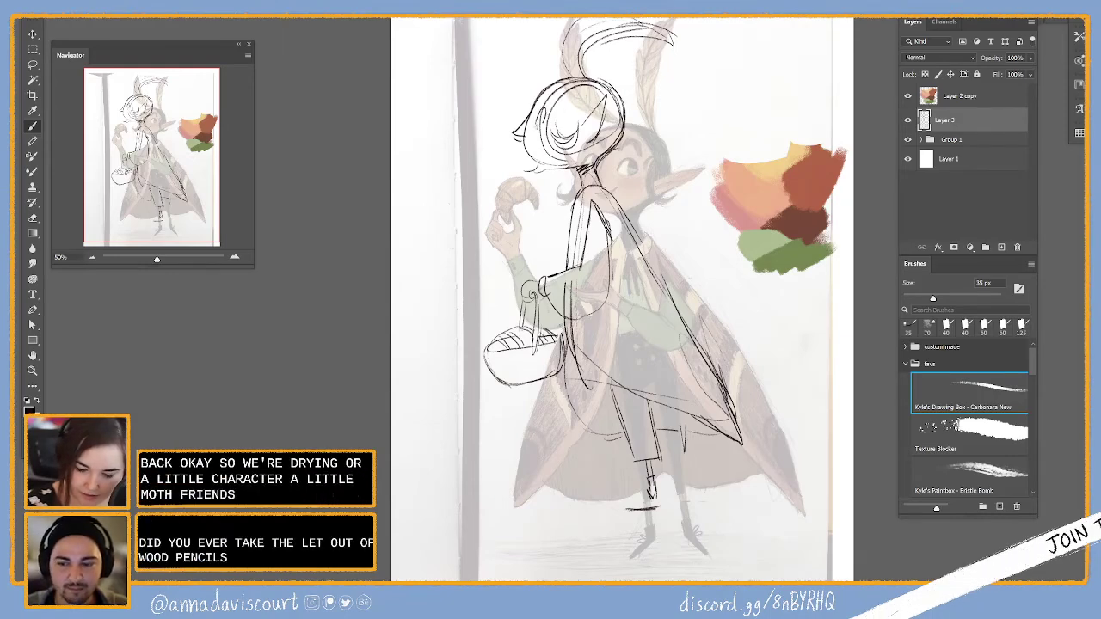
key(e)
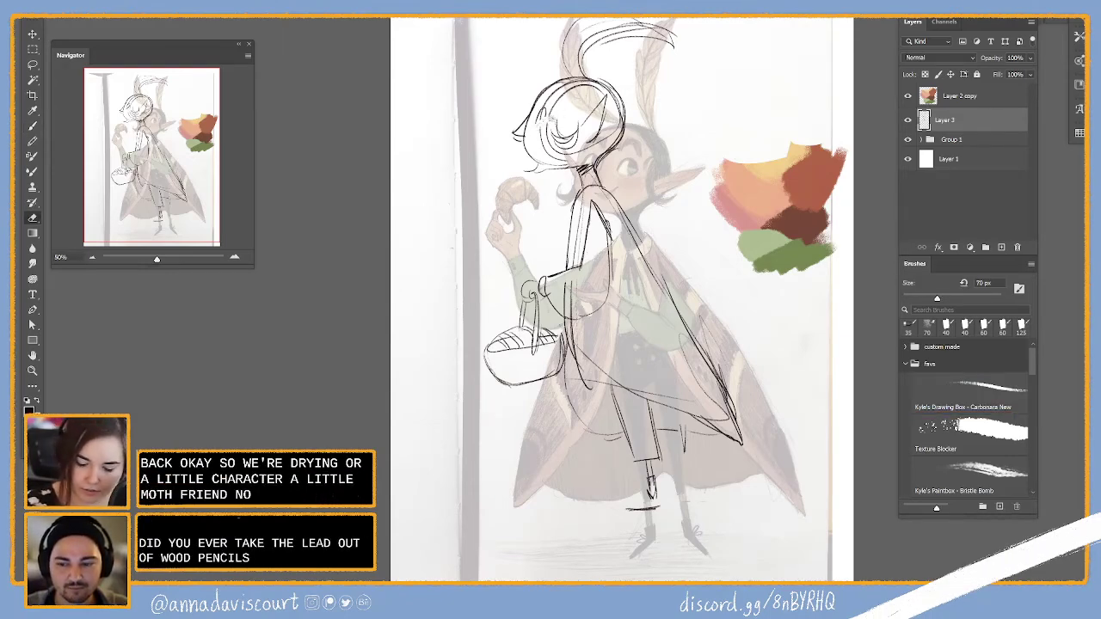
key(b)
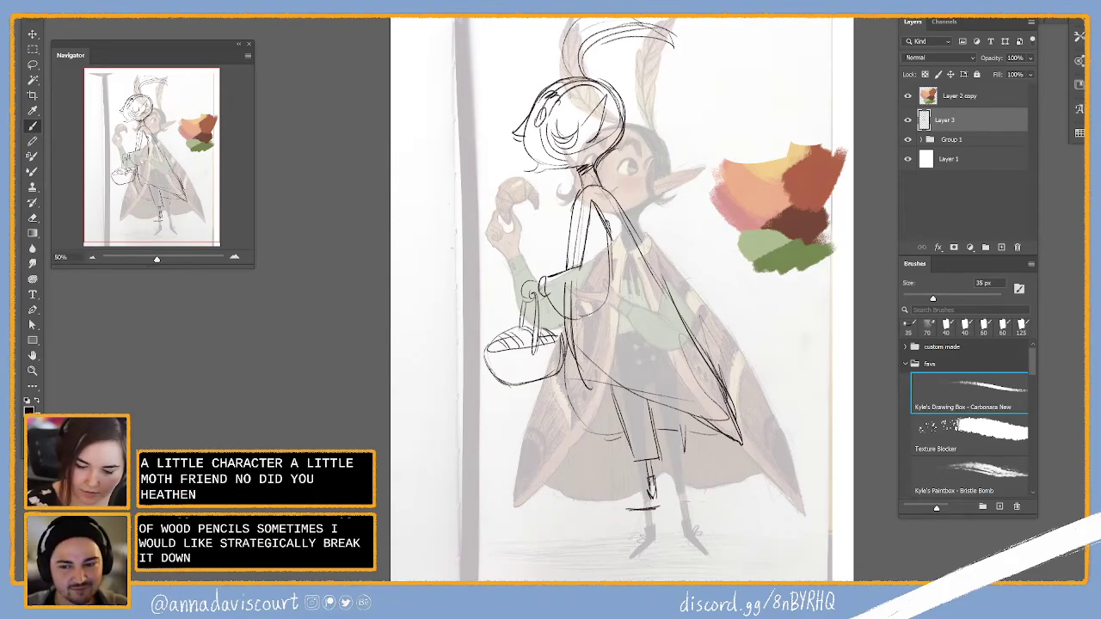
key(e)
key(b)
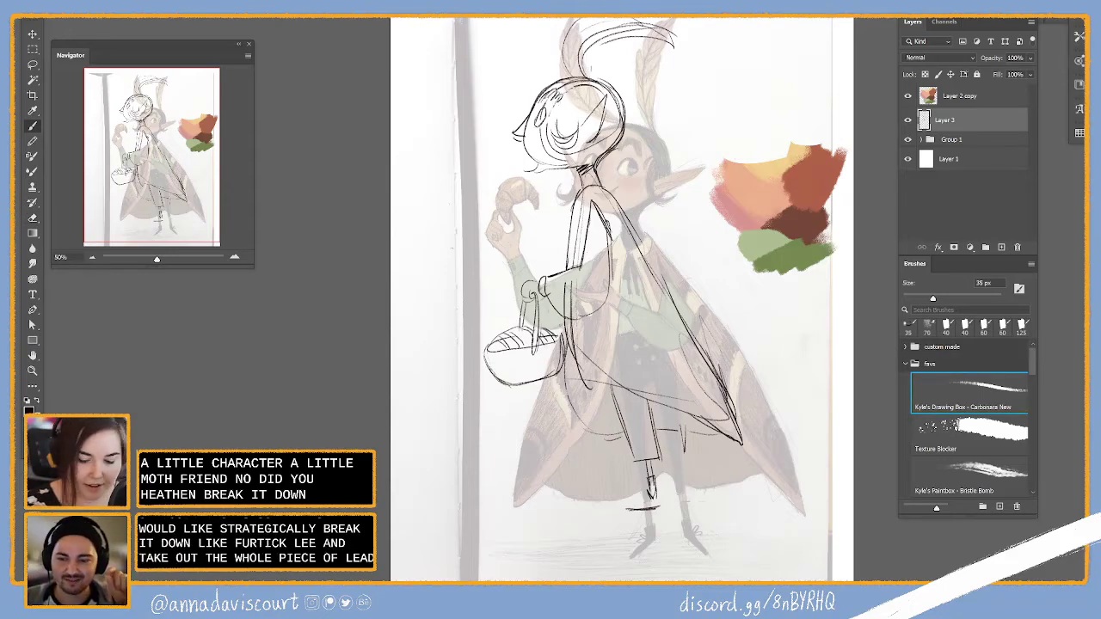
key(e)
key(b)
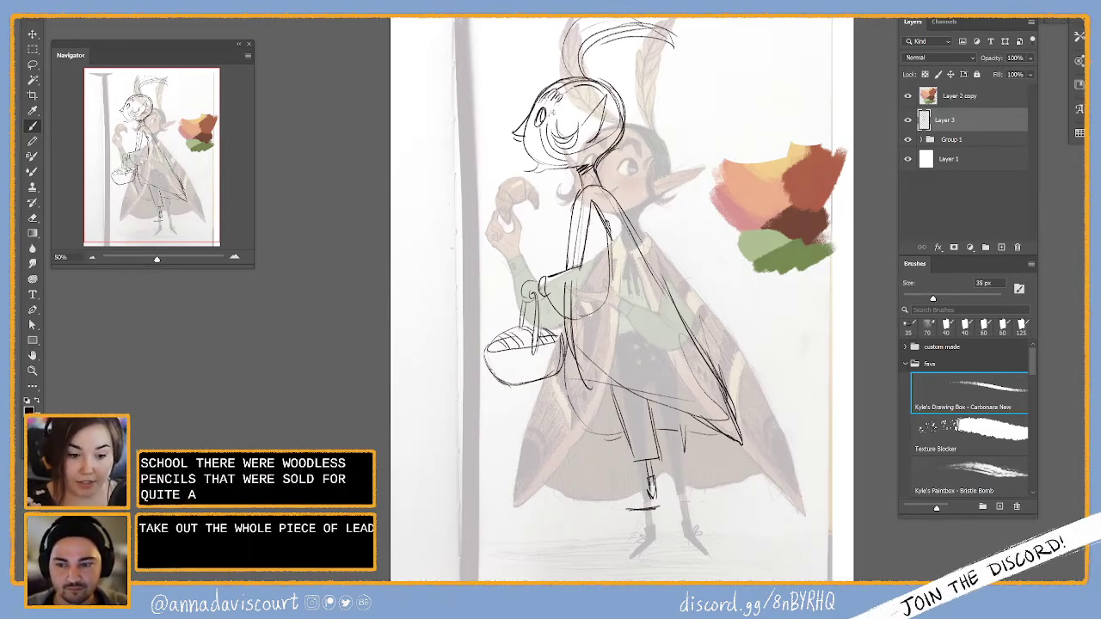
Darken the eye and reshape the pointed nose, erasing the old profile lines around it
key(e)
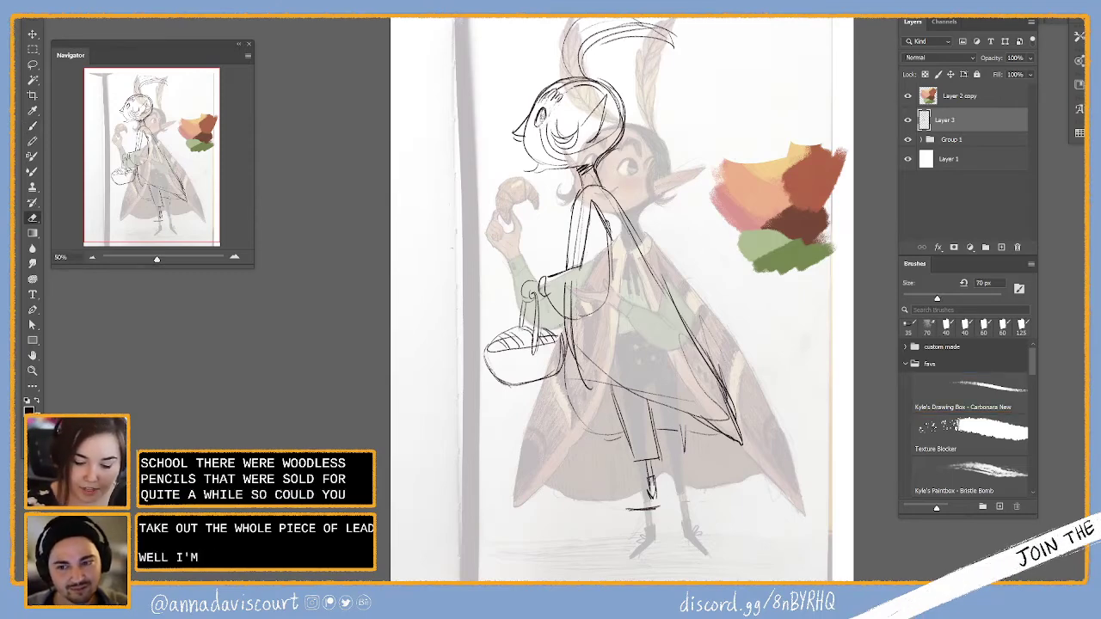
key(b)
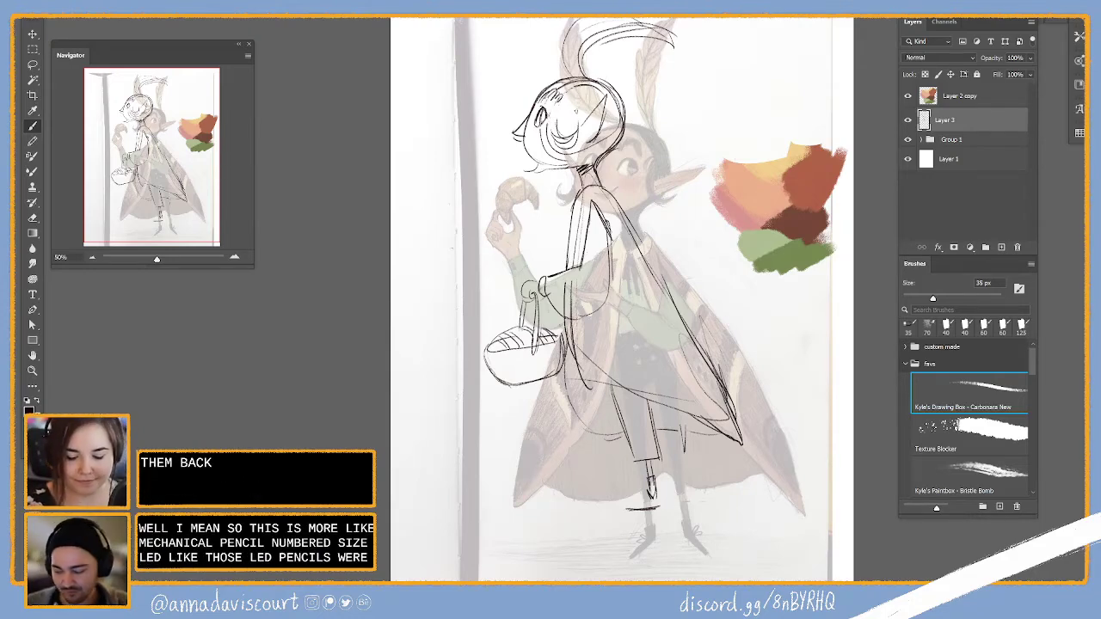
key(e)
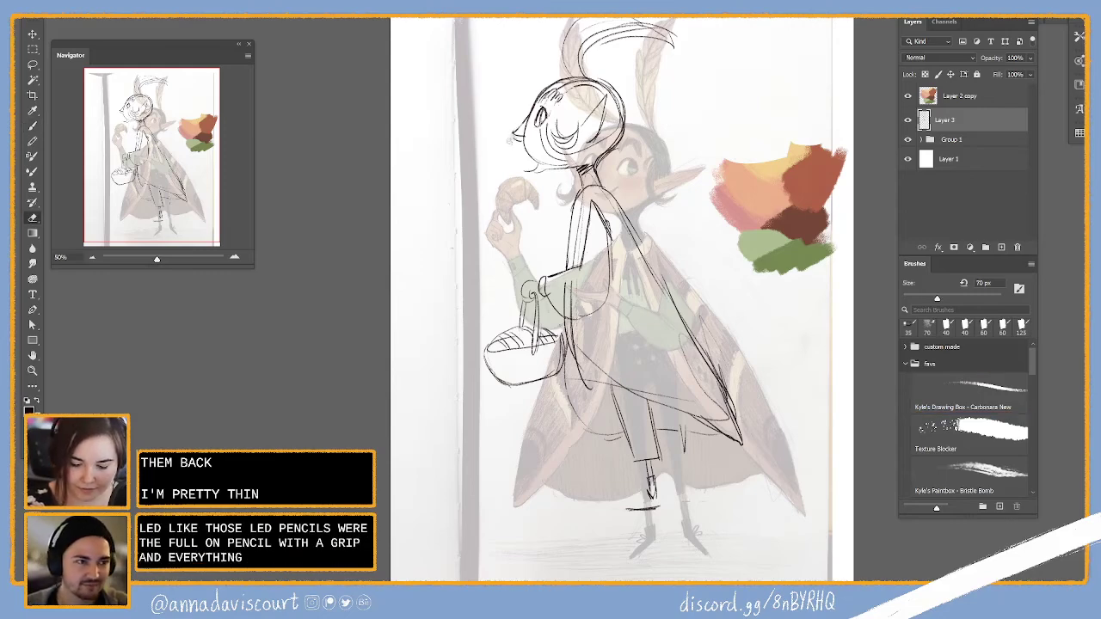
key(b)
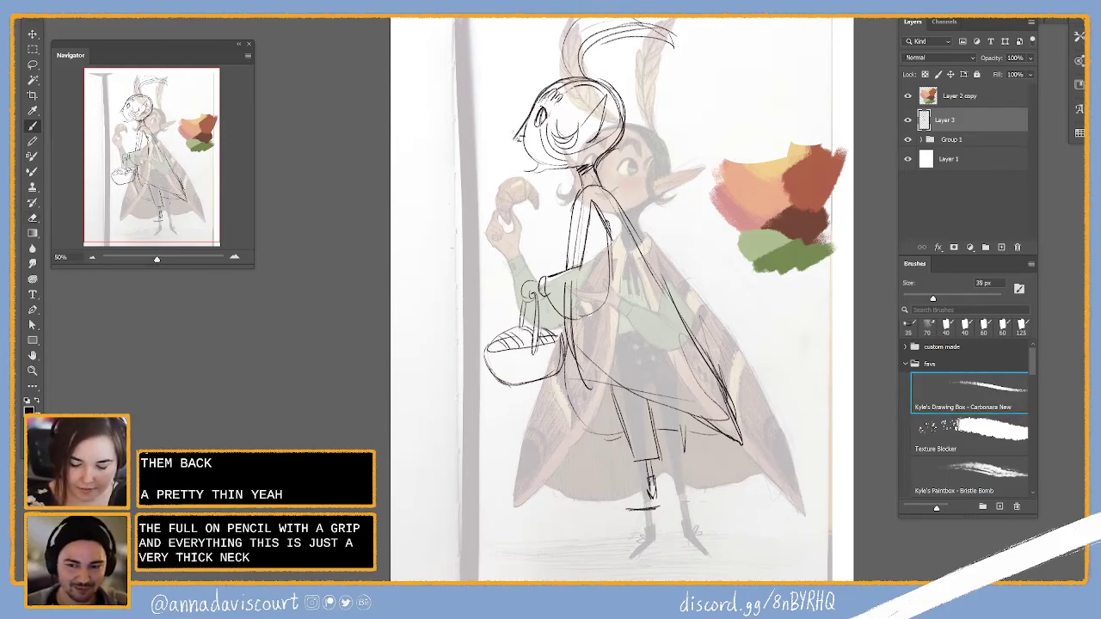
key(e)
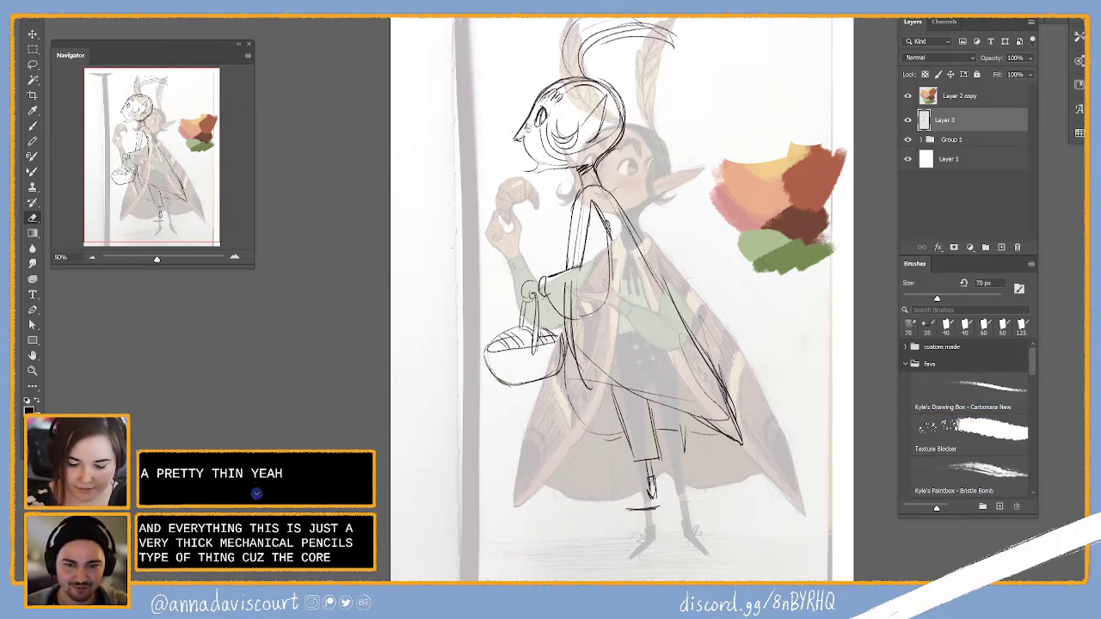
key(b)
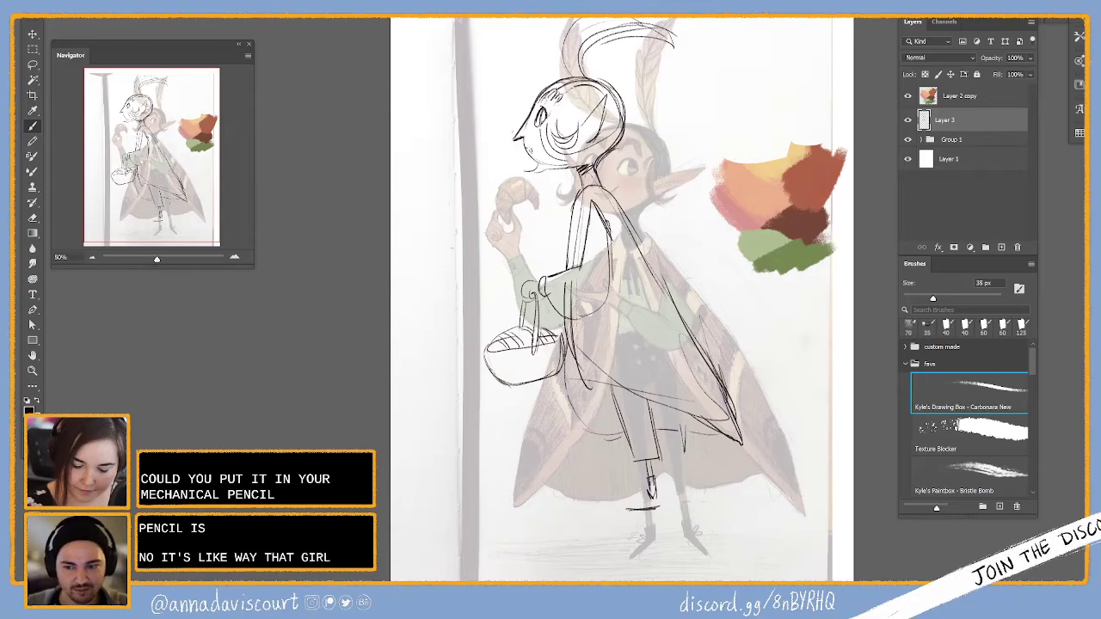
Build up the hatched strokes above the eye, and redraw the profile's mouth and chin
key(e)
key(b)
key(e)
key(b)
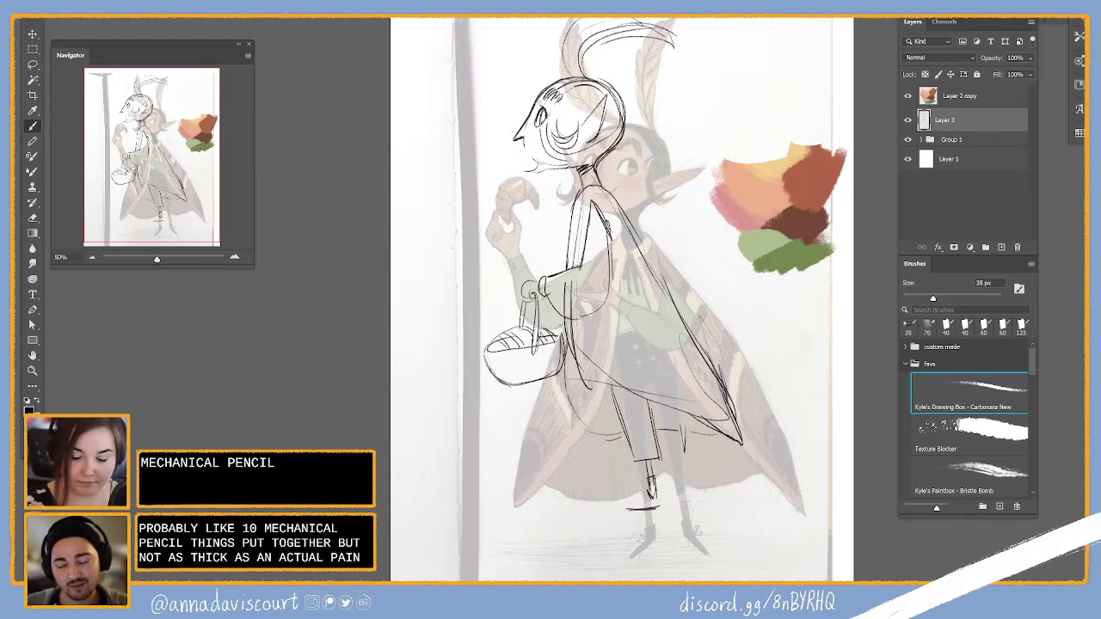
key(e)
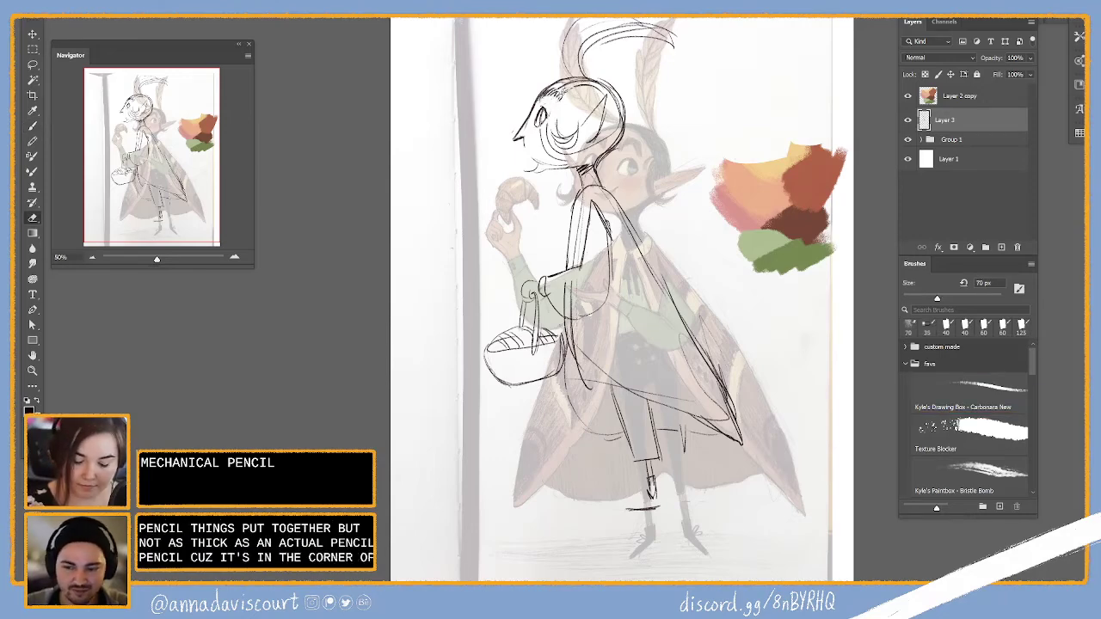
key(b)
drag(561, 93, 557, 105)
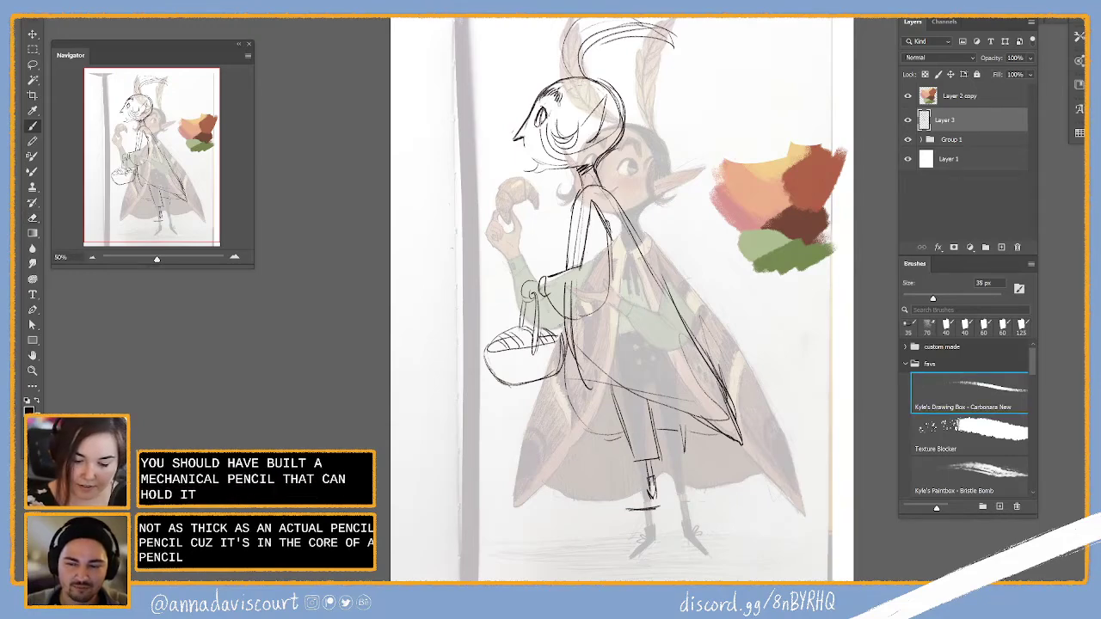
key(e)
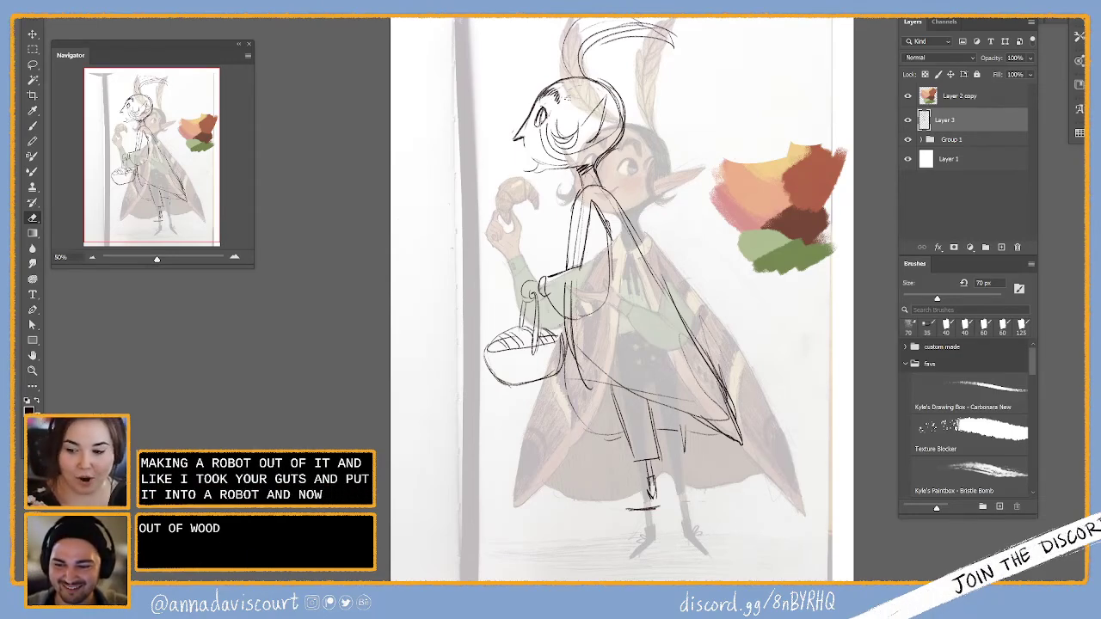
key(period)
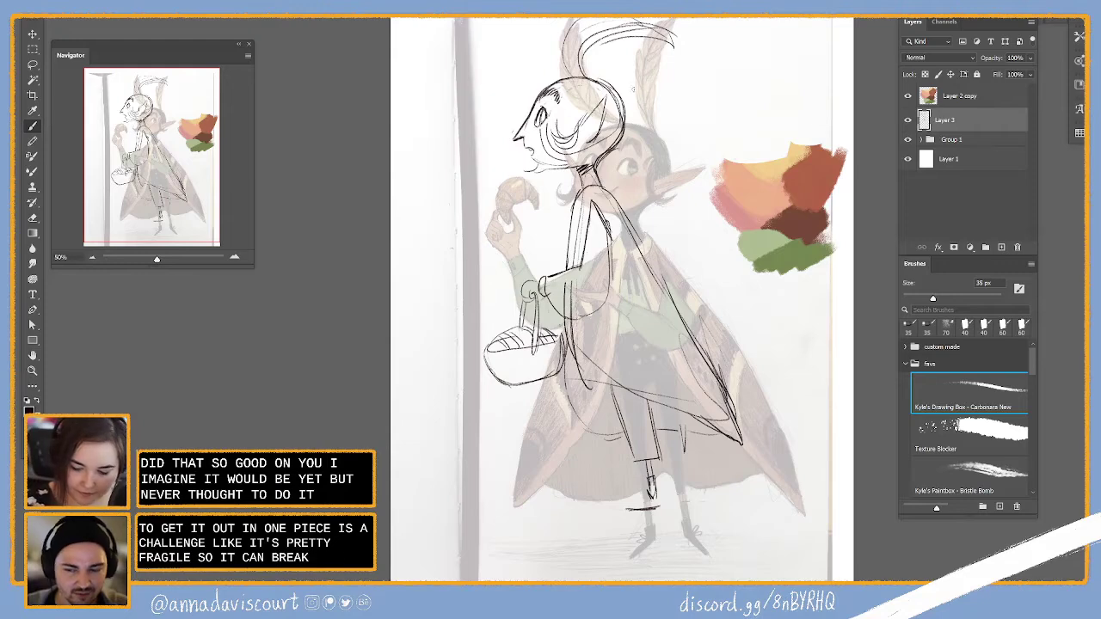
Erase the old ear guidelines and redraw a long pointed ear extending past the back of the head
key(e)
drag(557, 138, 584, 148)
key(b)
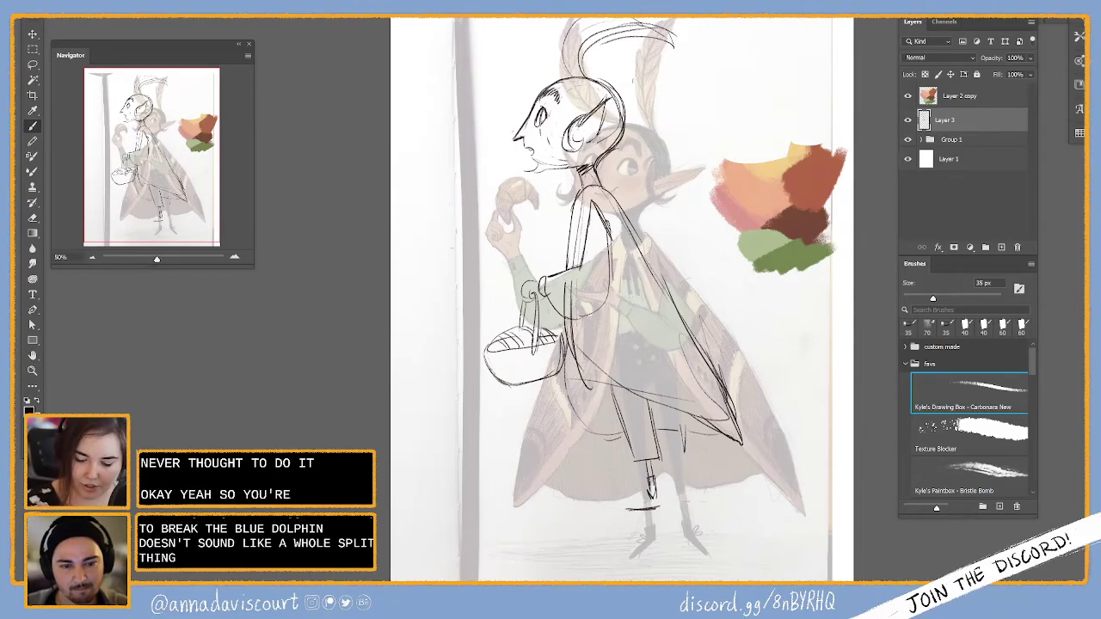
key(e)
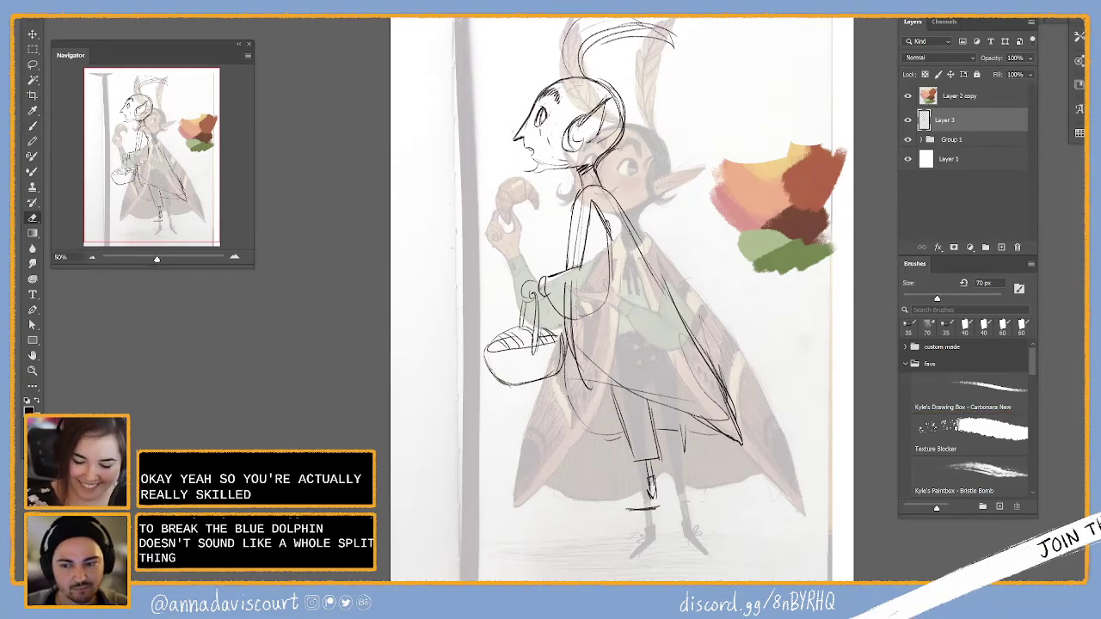
key(b)
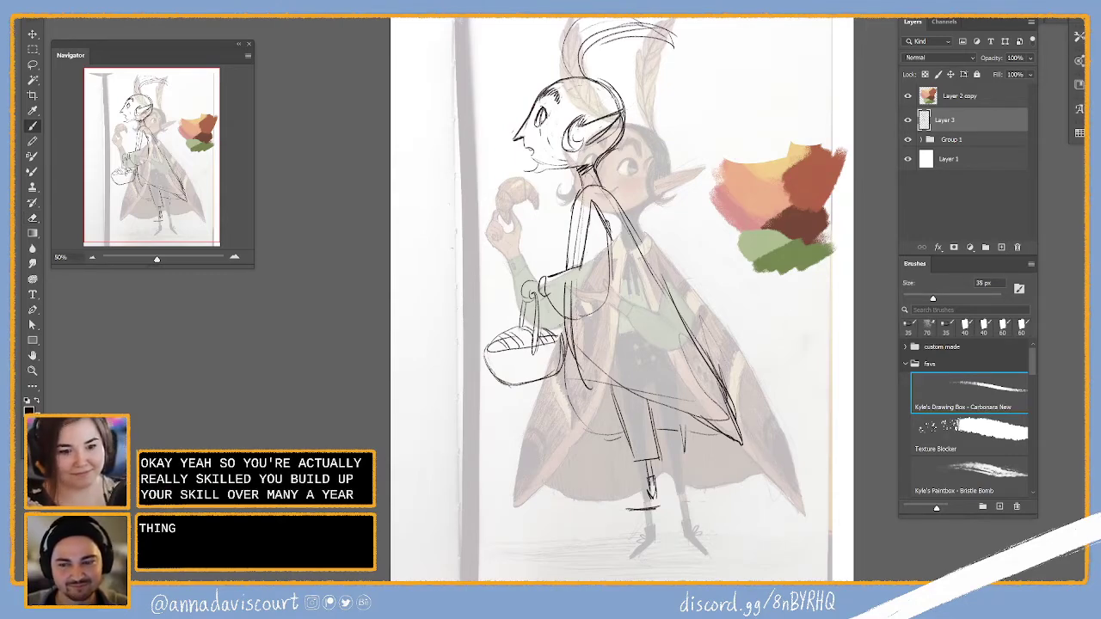
key(e)
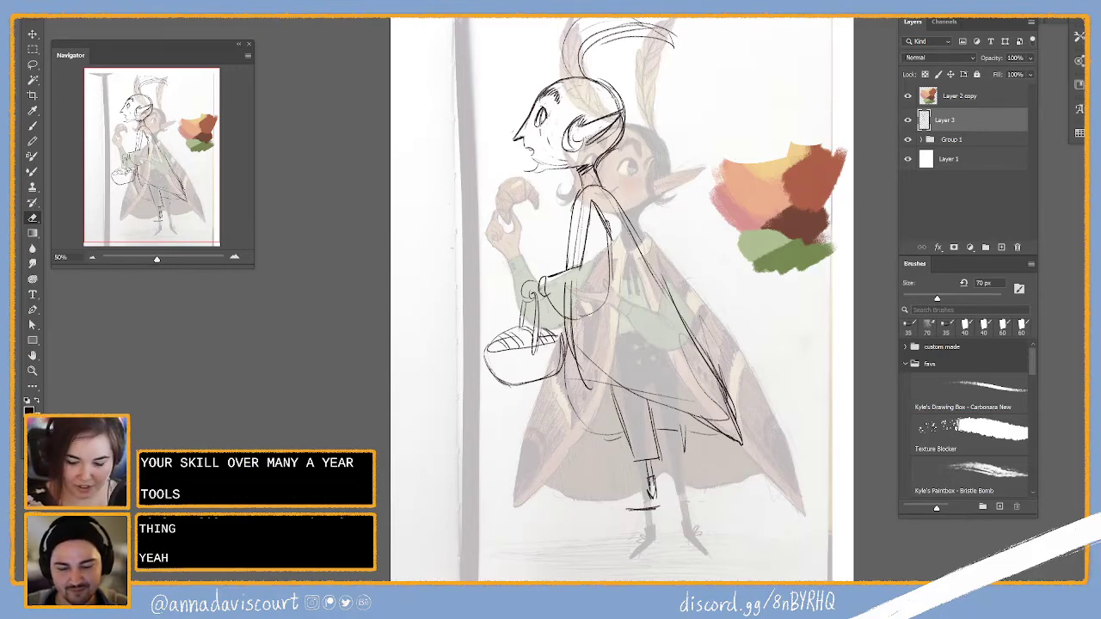
key(b)
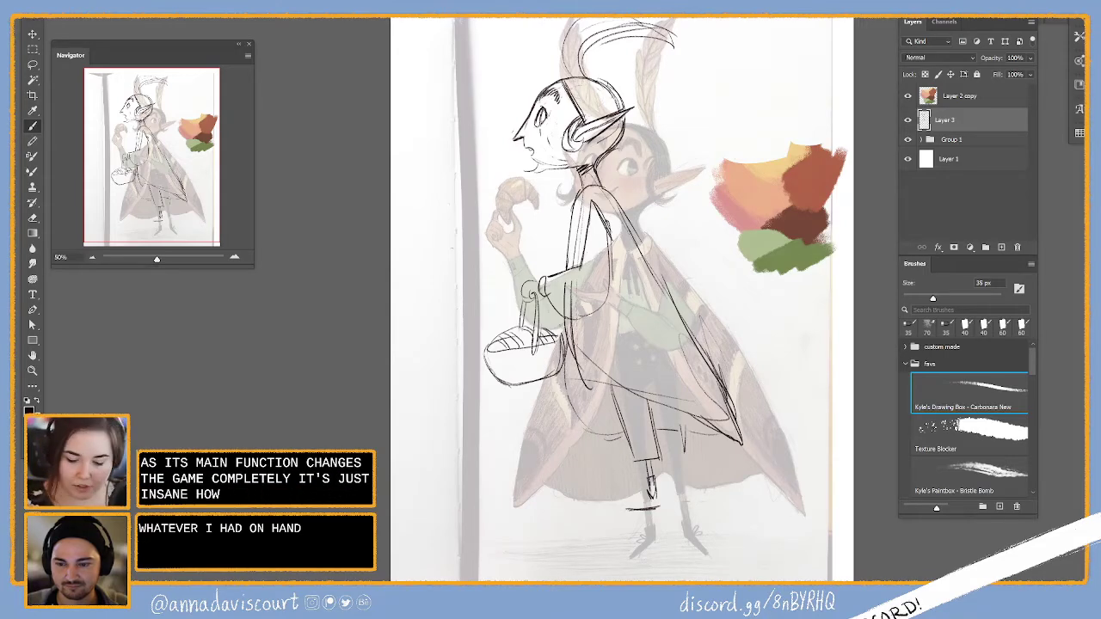
Refine the curved antennae from their base on the head to the tips, and add the far arm reaching the basket handle
key(e)
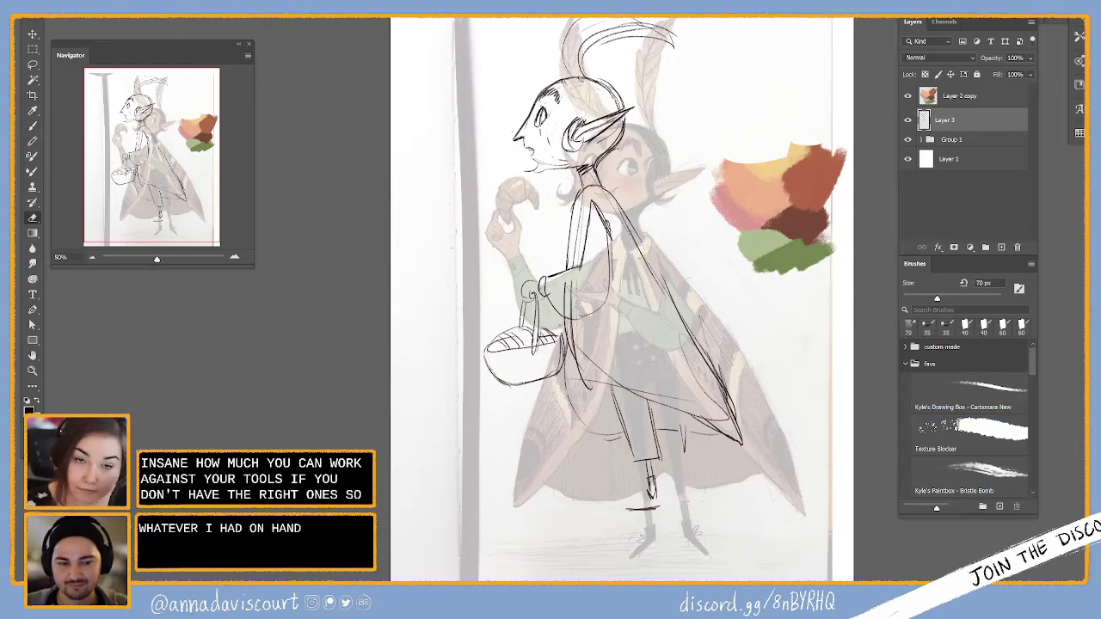
key(b)
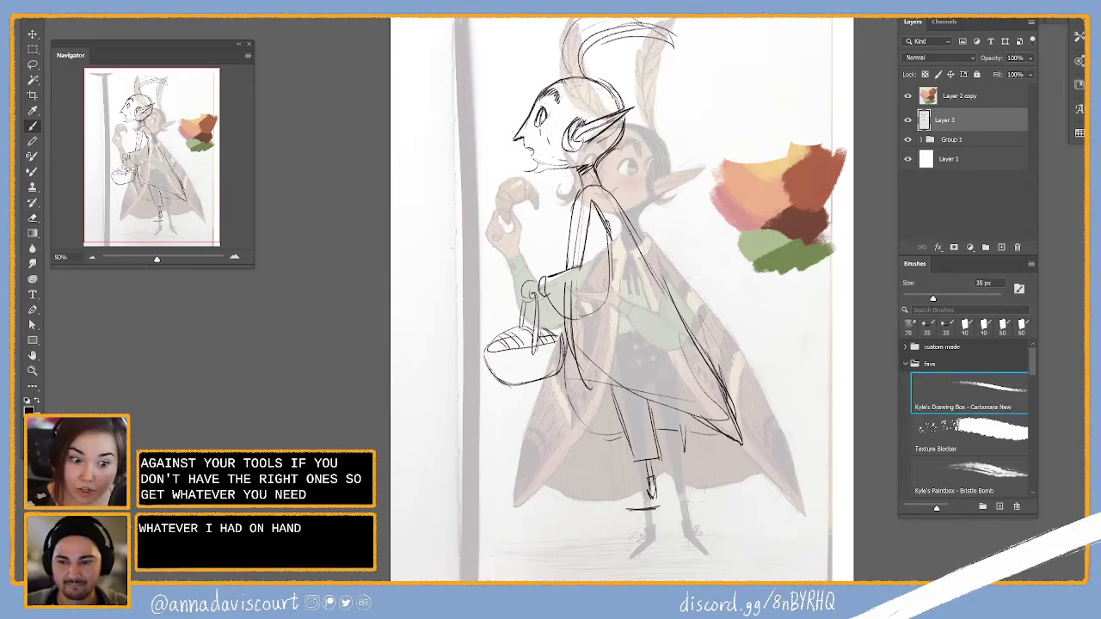
key(e)
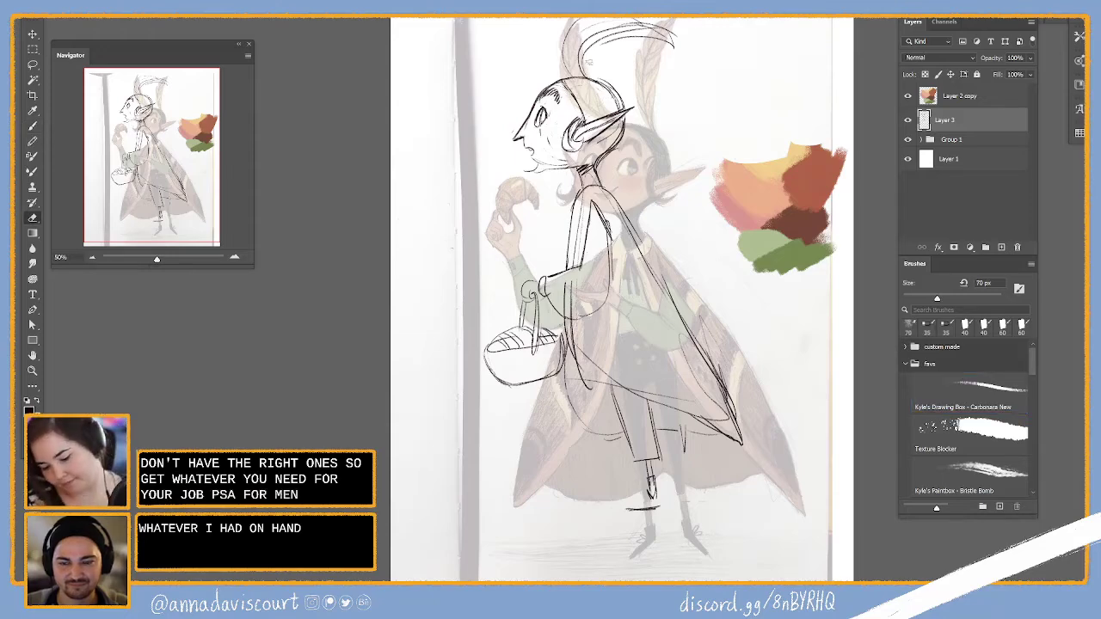
key(b)
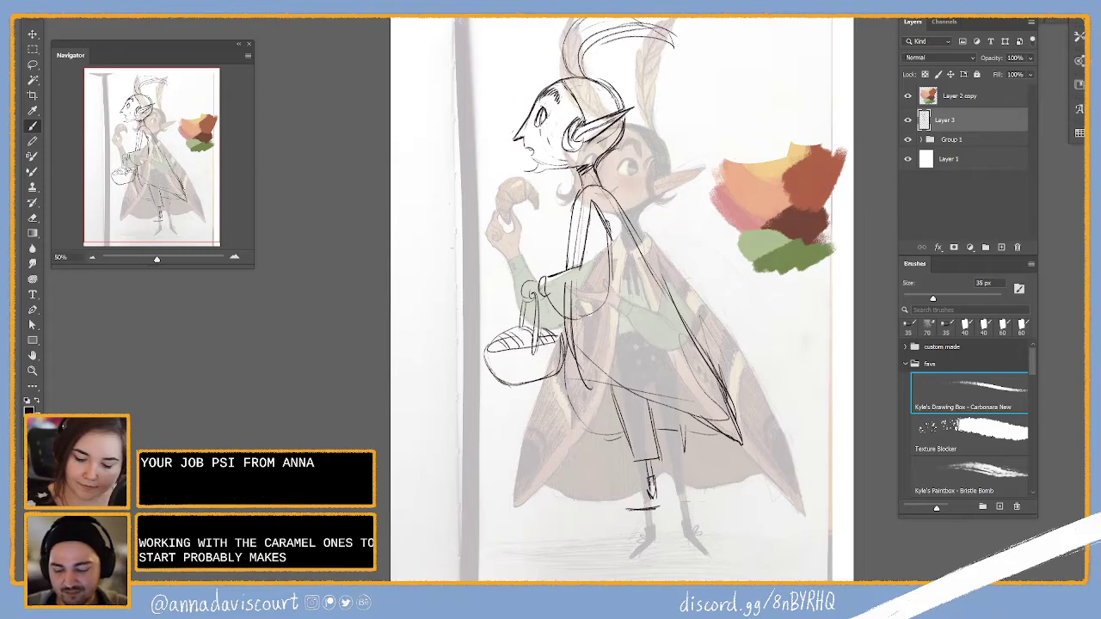
key(e)
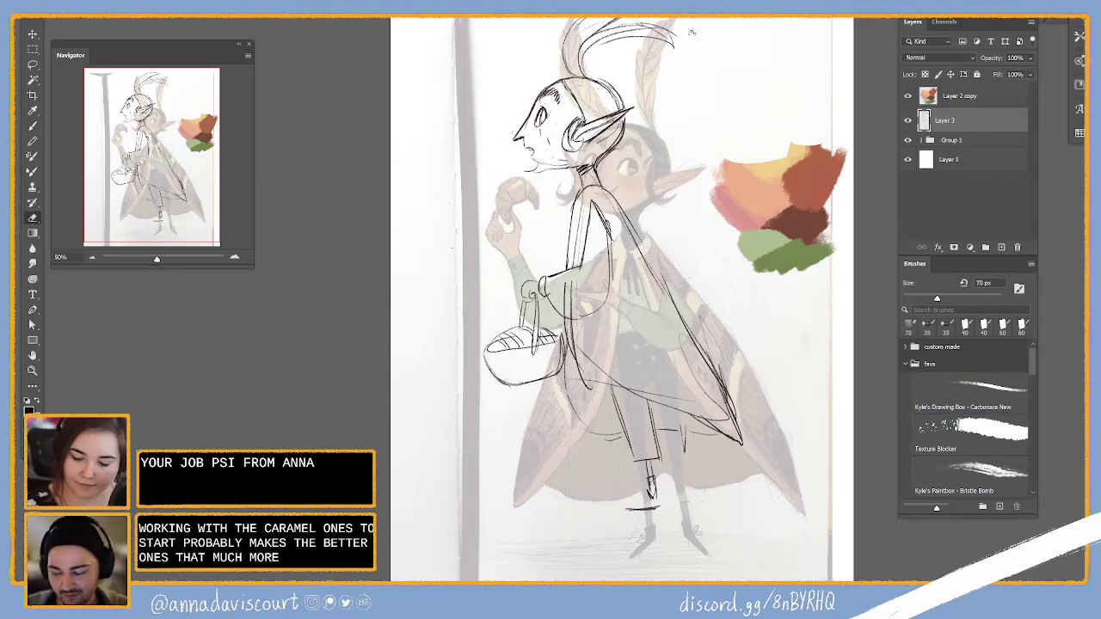
key(b)
key(e)
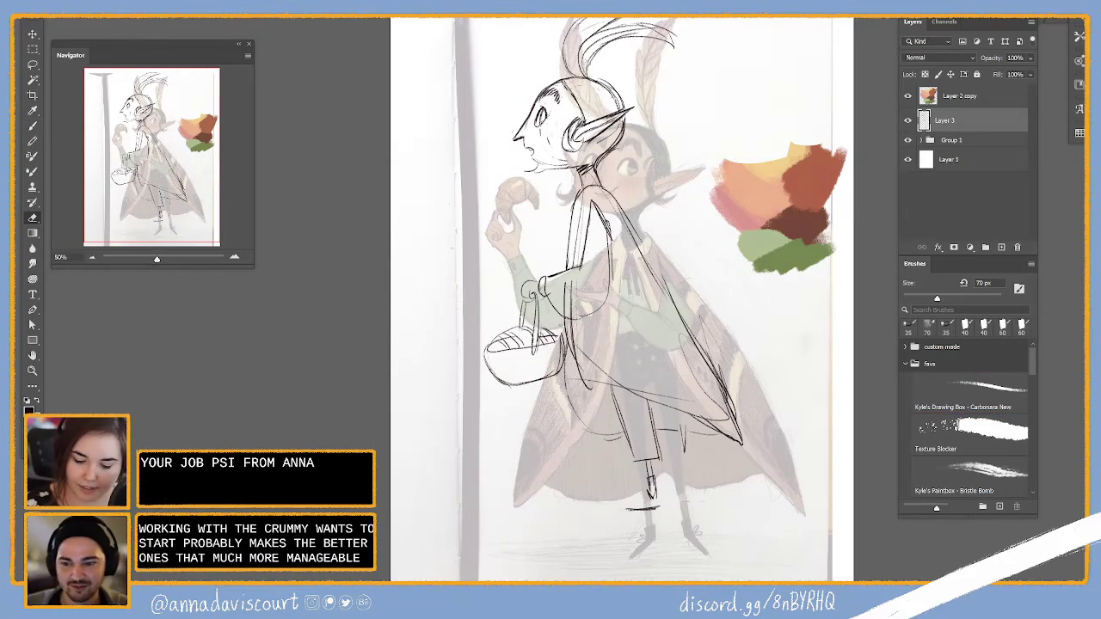
key(b)
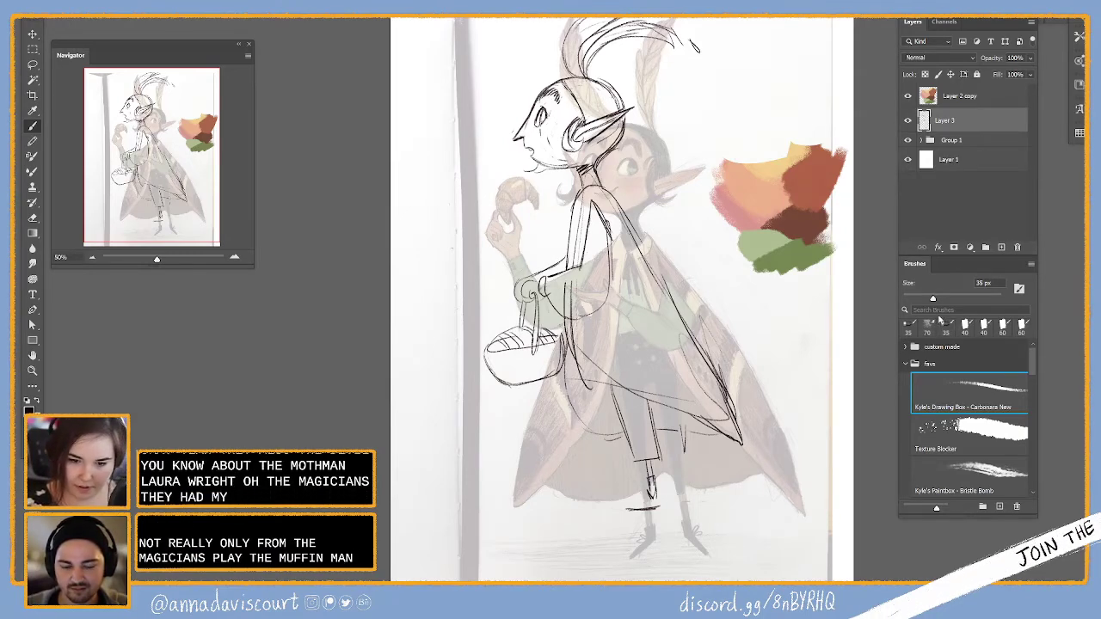
Erase the rounded shoulder outline and redraw the cloak's collar and upper back as a straight slope running down from the neck
key(e)
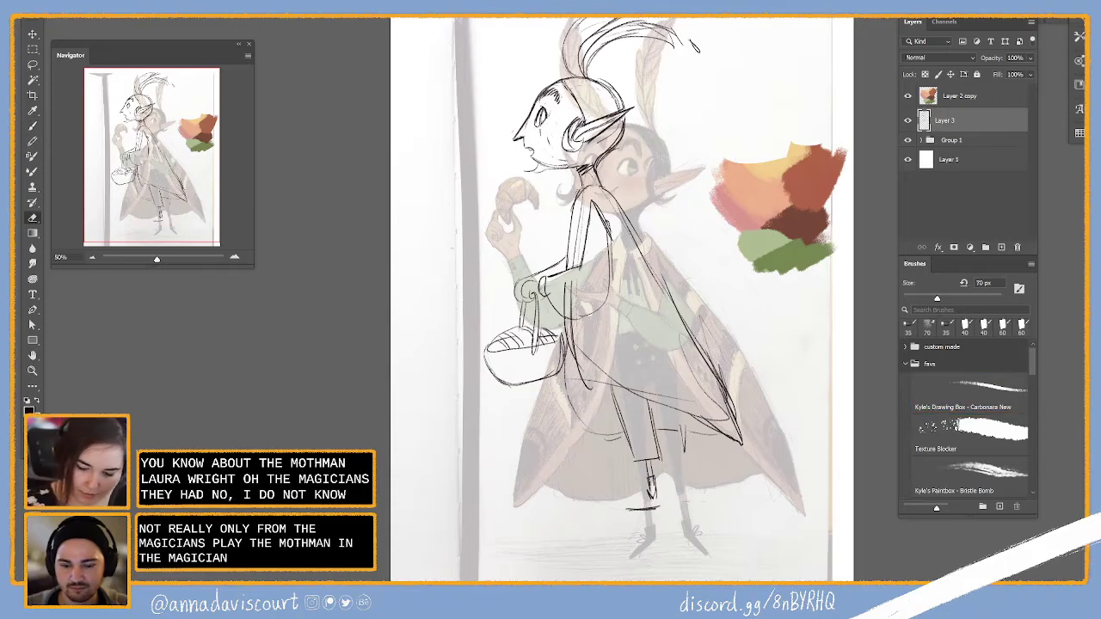
key(b)
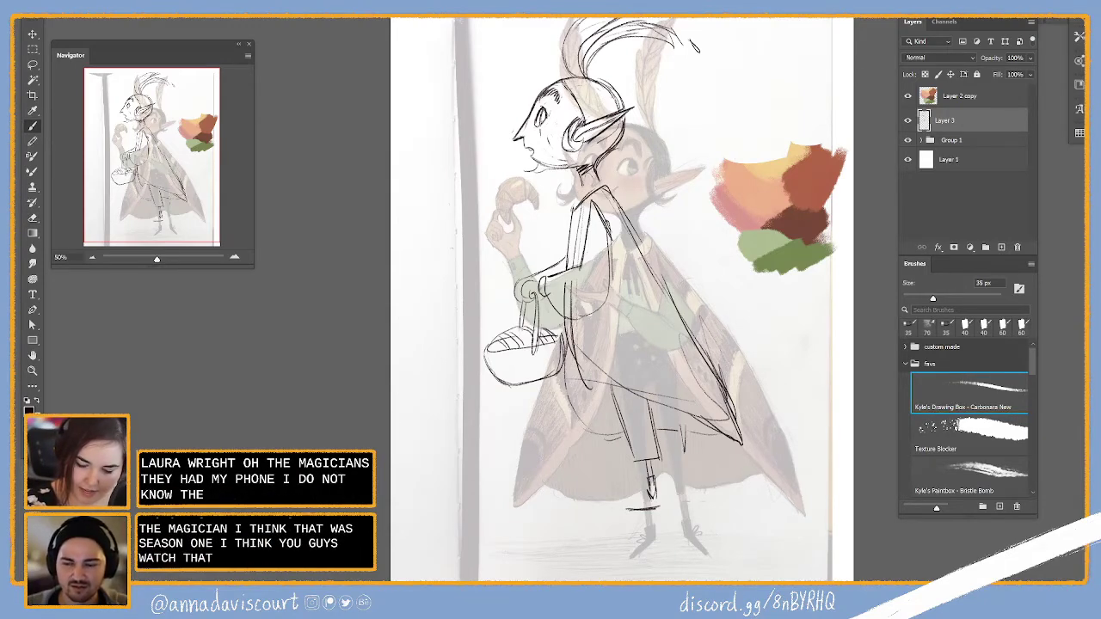
key(e)
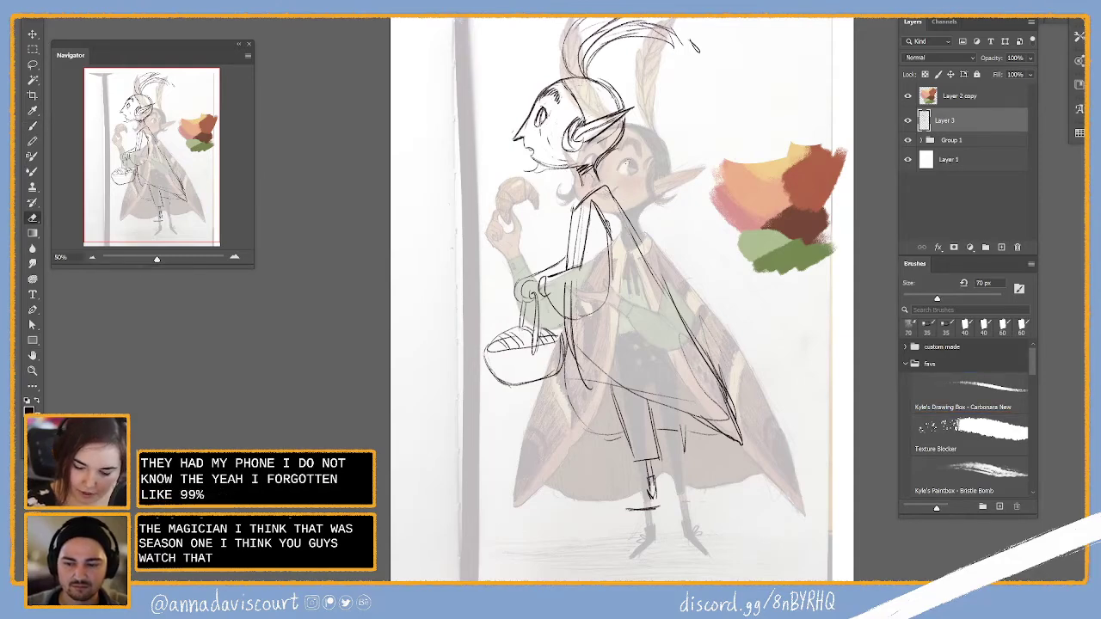
key(b)
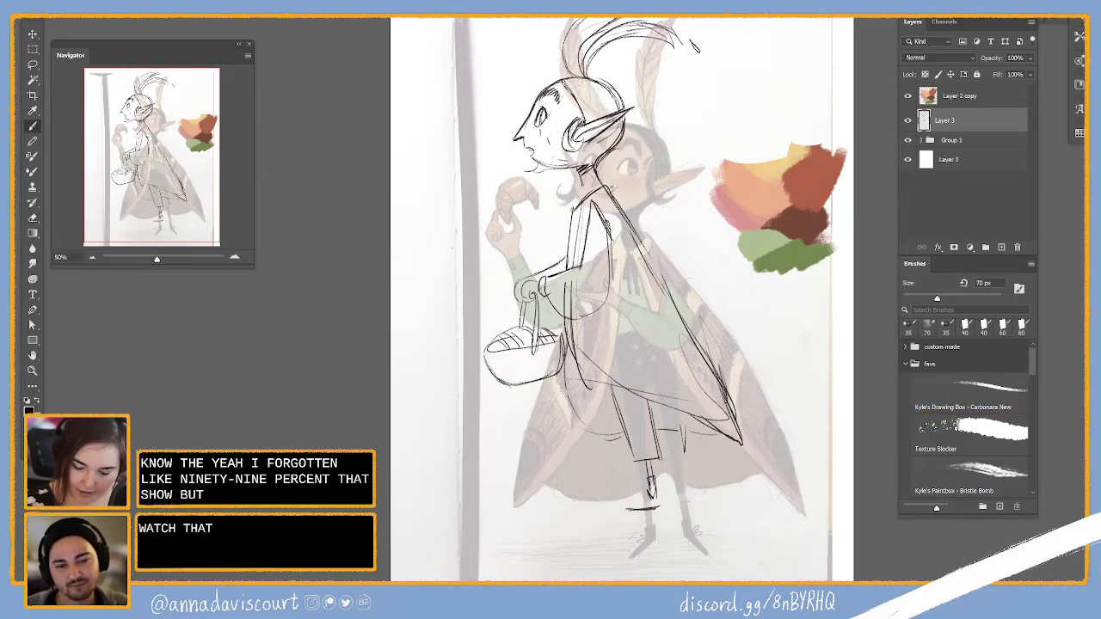
key(b)
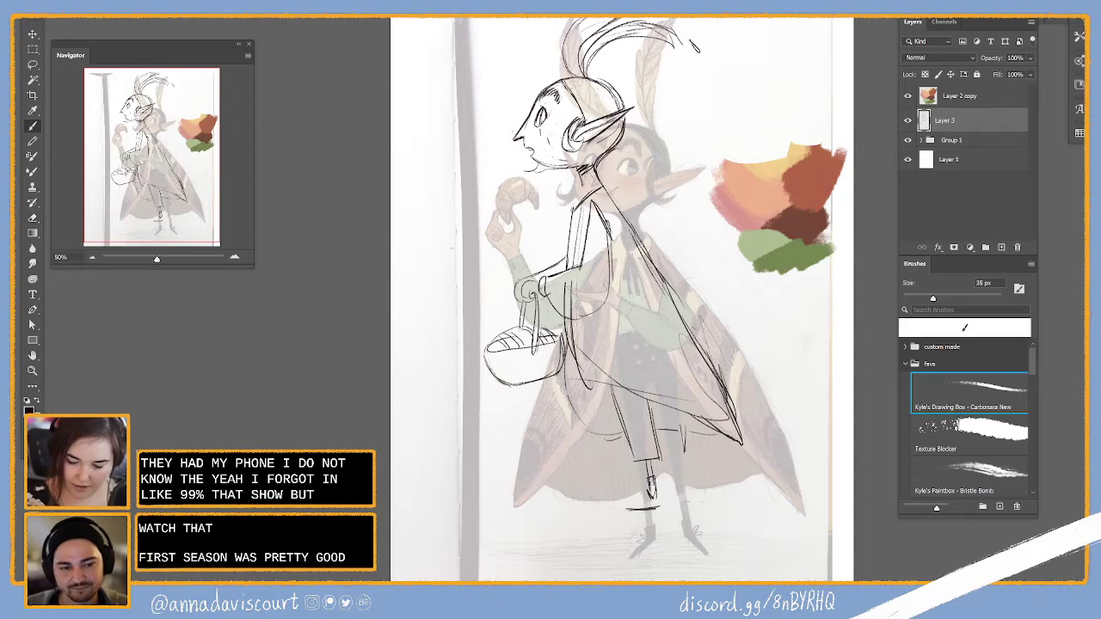
Erase the doubled lines along the cloak's back edge and redraw it with a slight curve into a sharper lower tip
key(e)
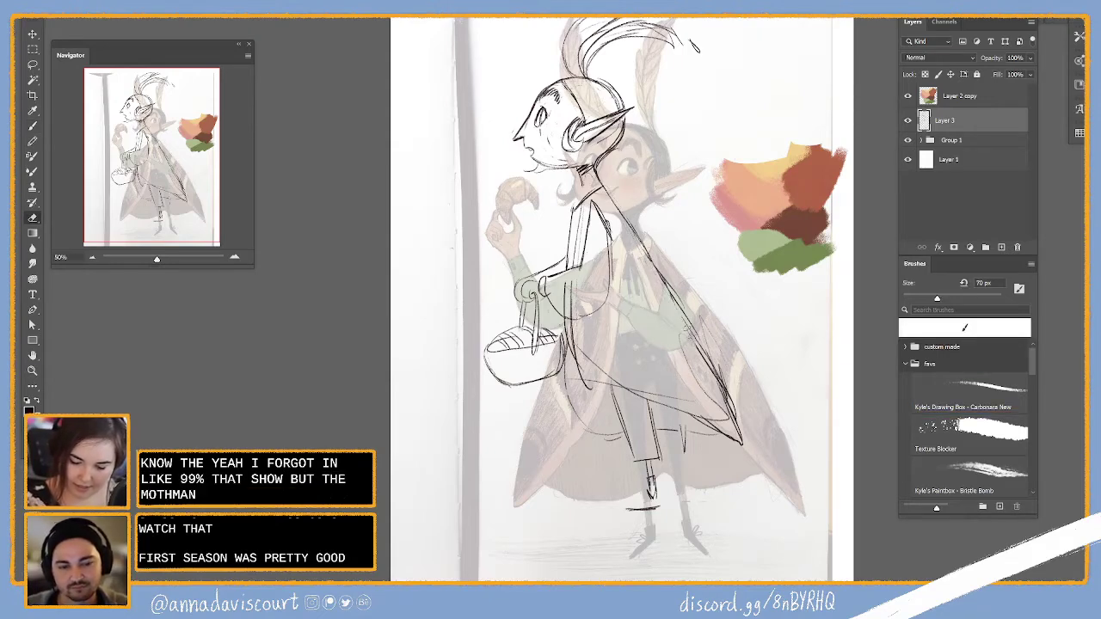
key(b)
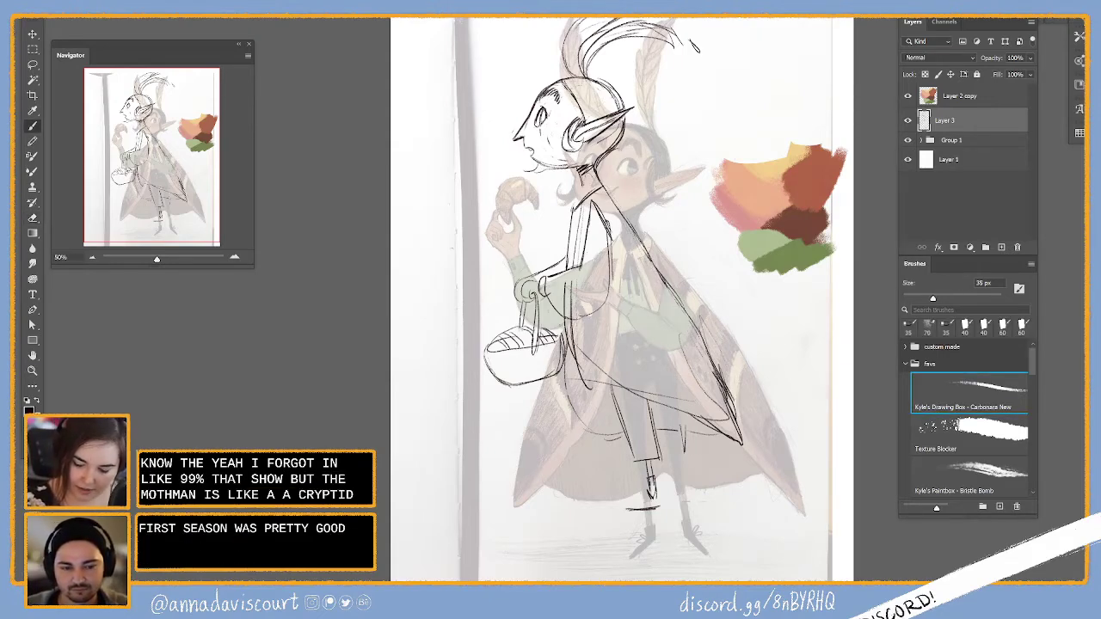
key(e)
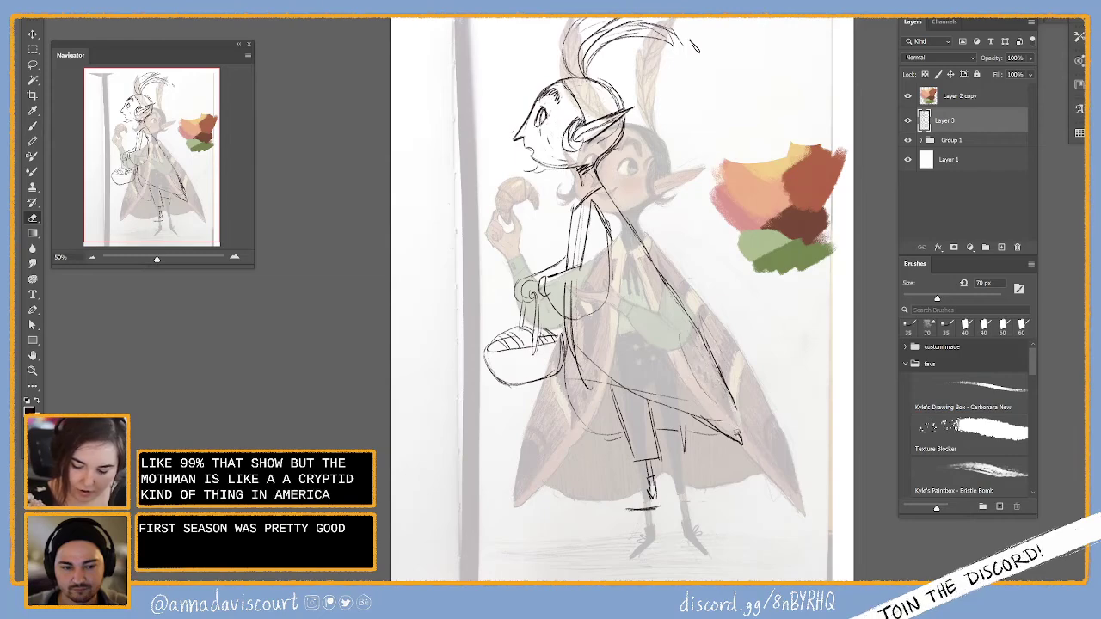
key(b)
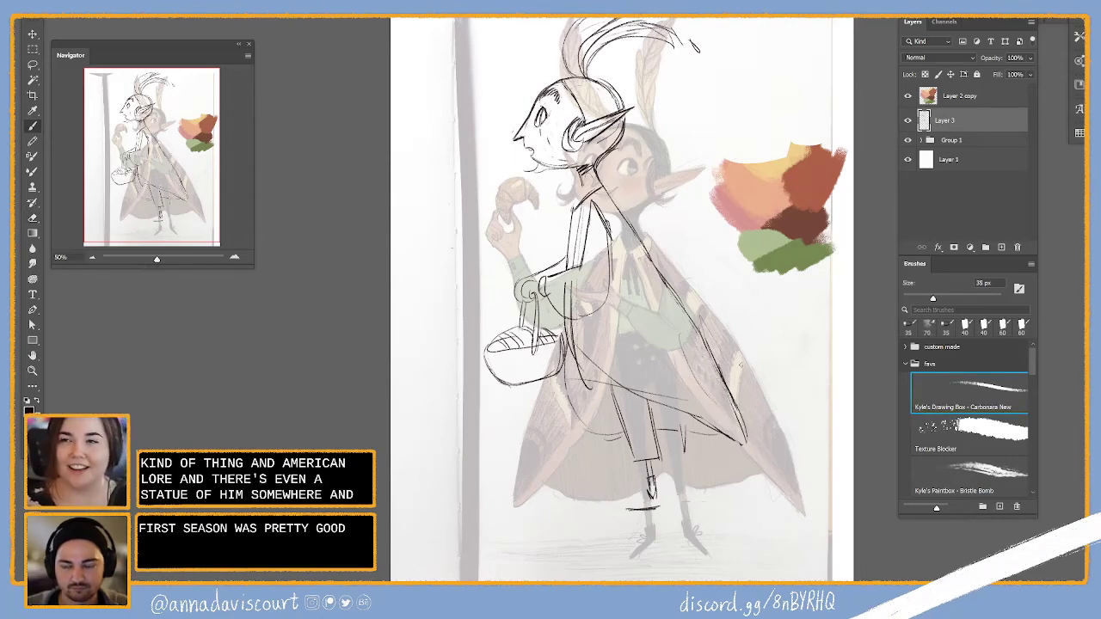
key(e)
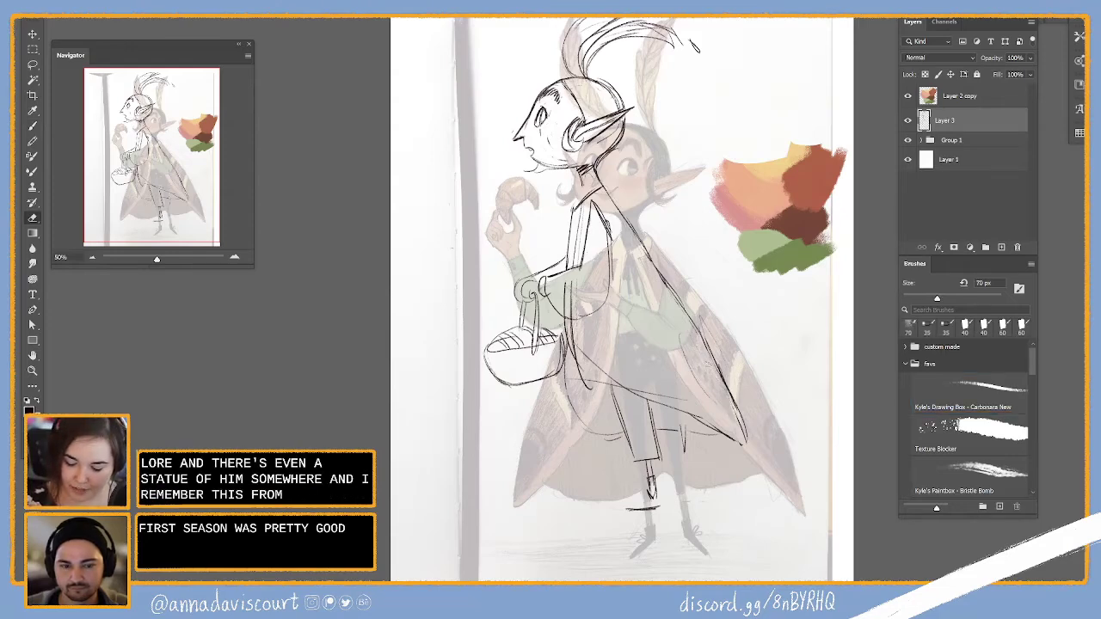
key(b)
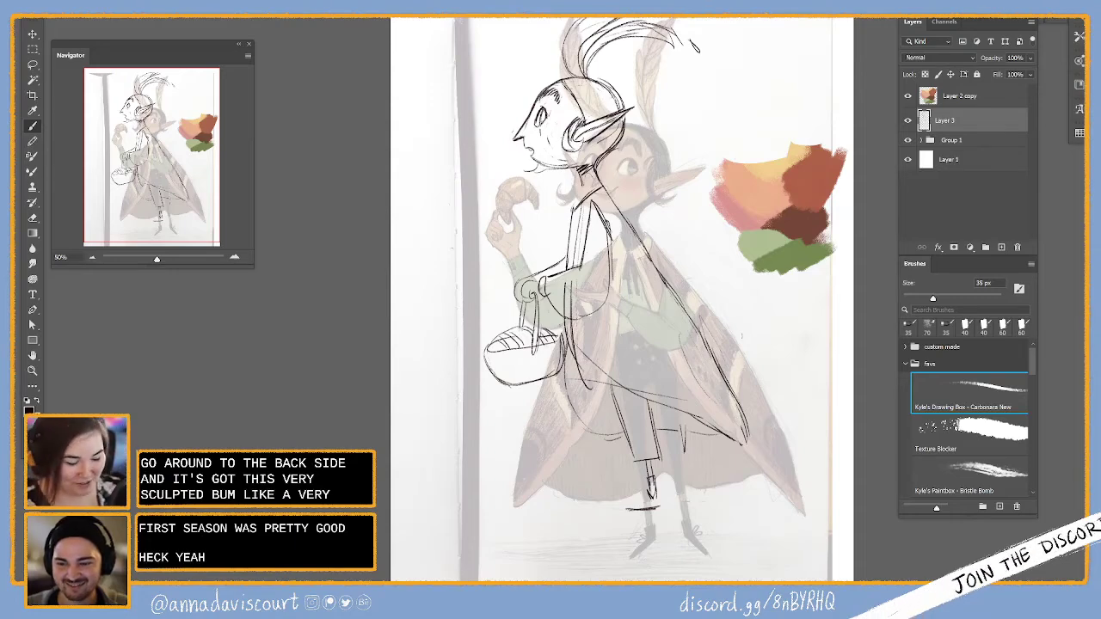
key(e)
key(b)
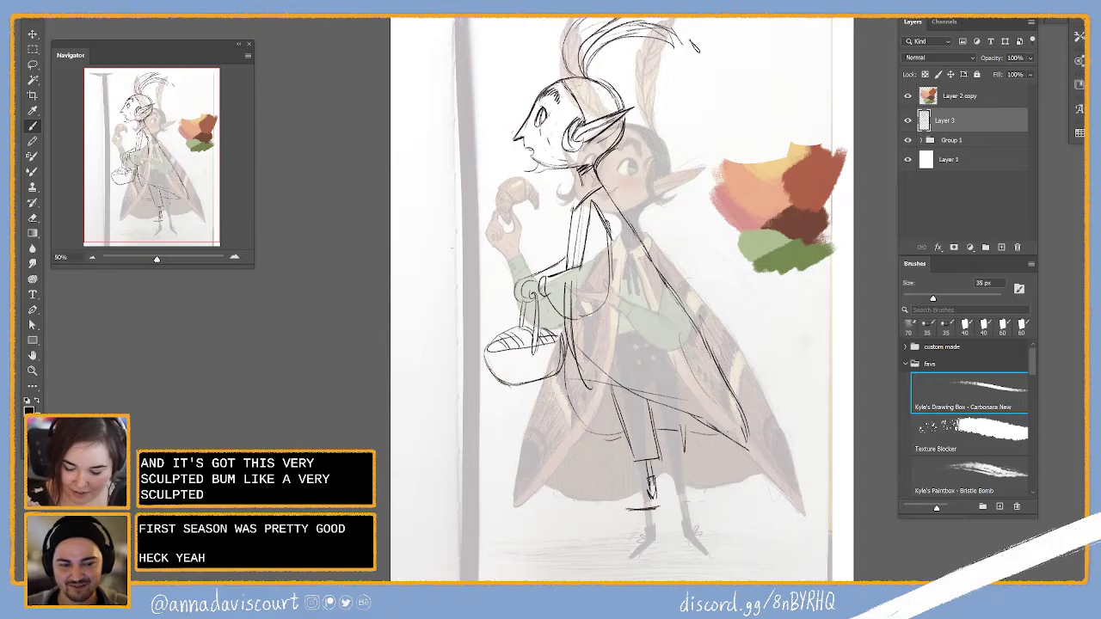
Redraw the curved lower hems, define the trouser cuffs and feet, and add a jagged ruffle down the chest
key(e)
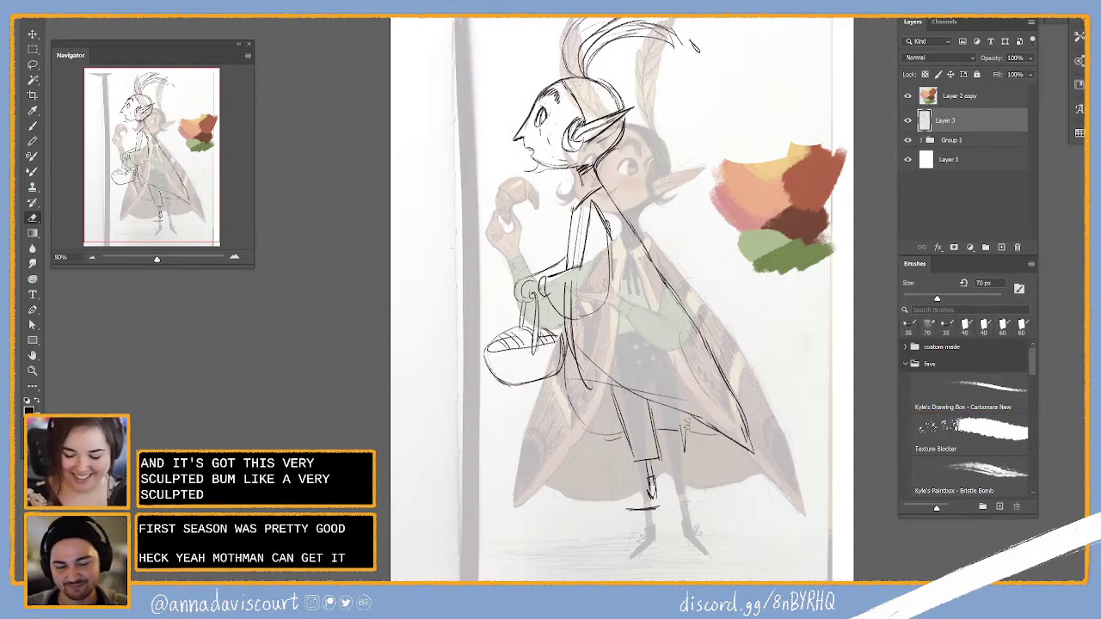
key(b)
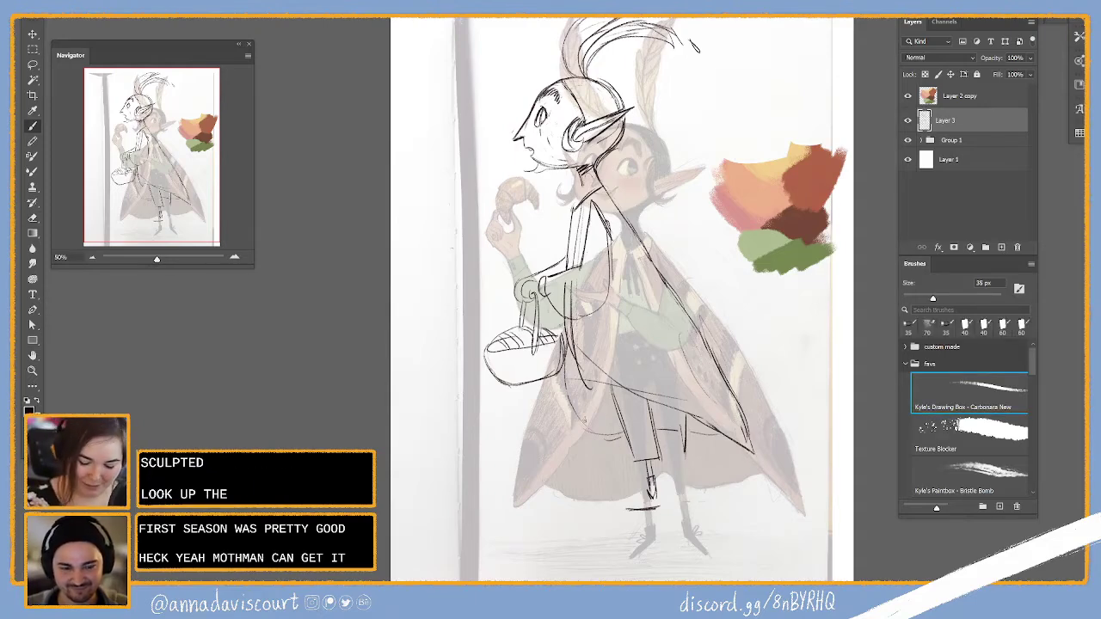
key(e)
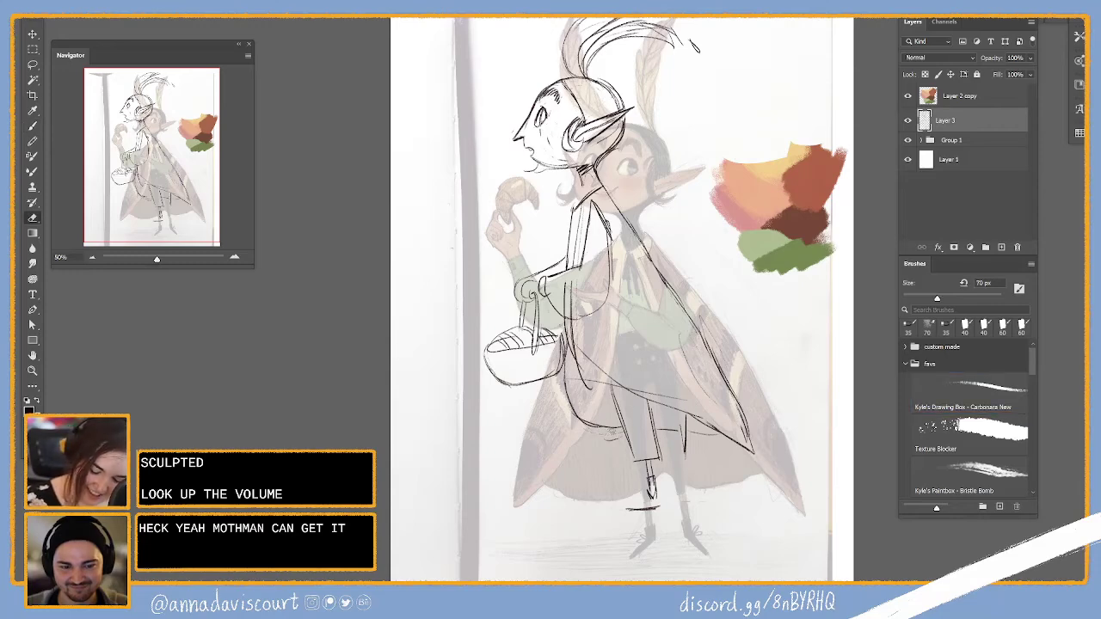
key(b)
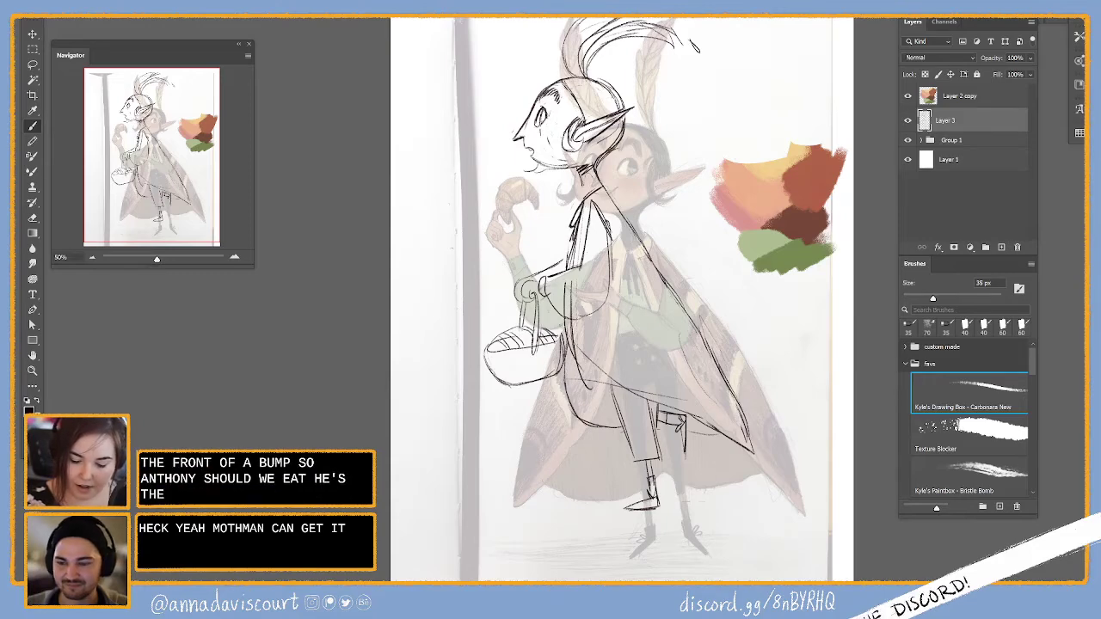
Erase the construction lines inside the near sleeve and redraw its rounded elbow with a darker outline
key(e)
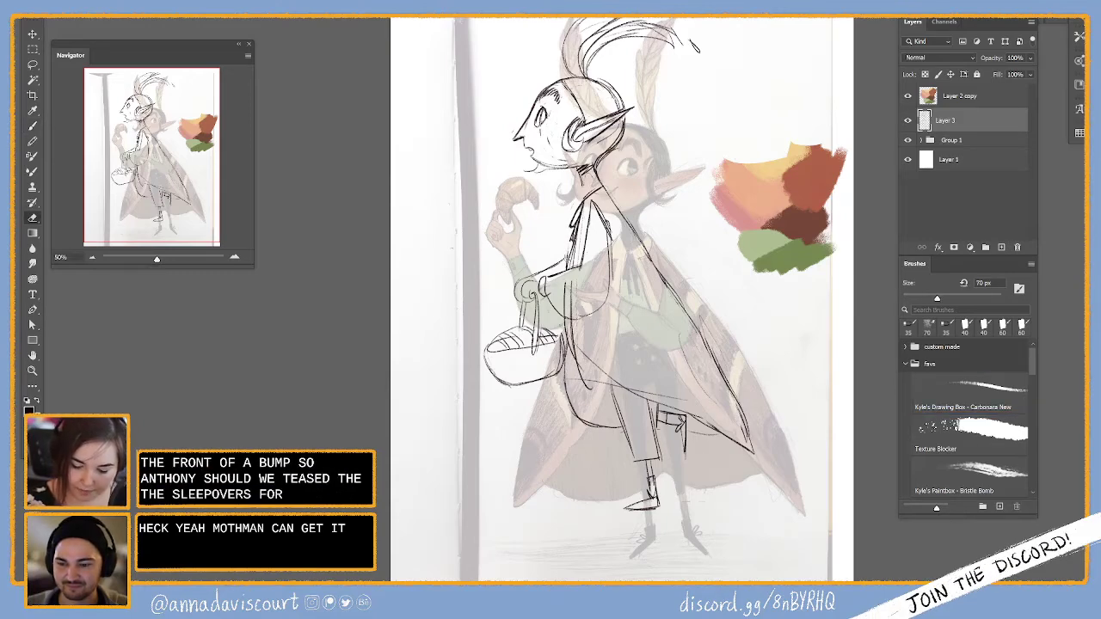
key(b)
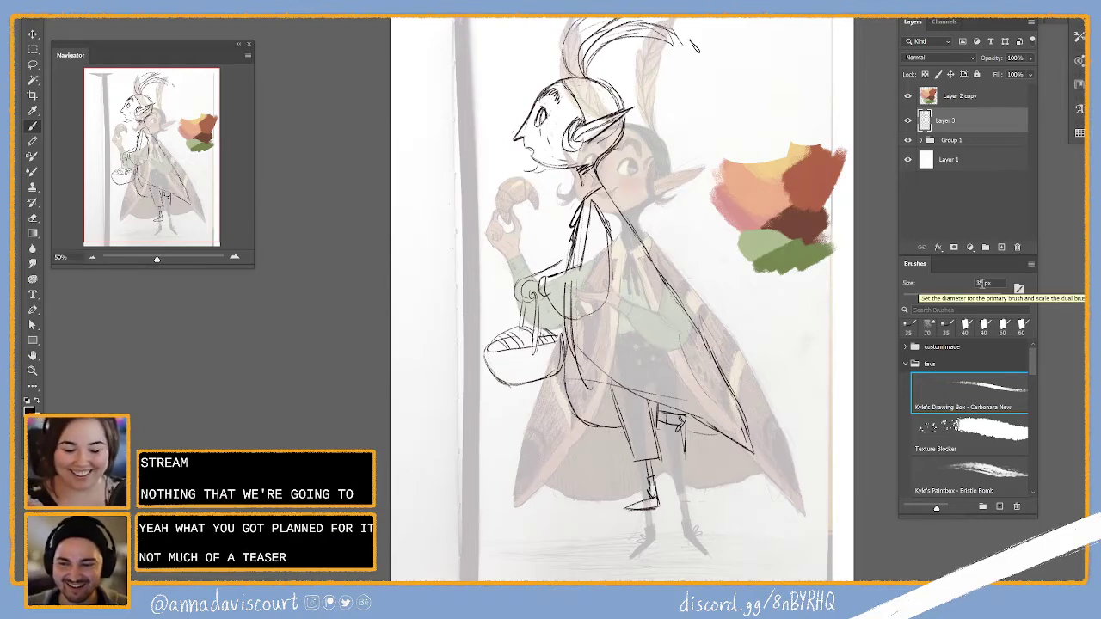
key(e)
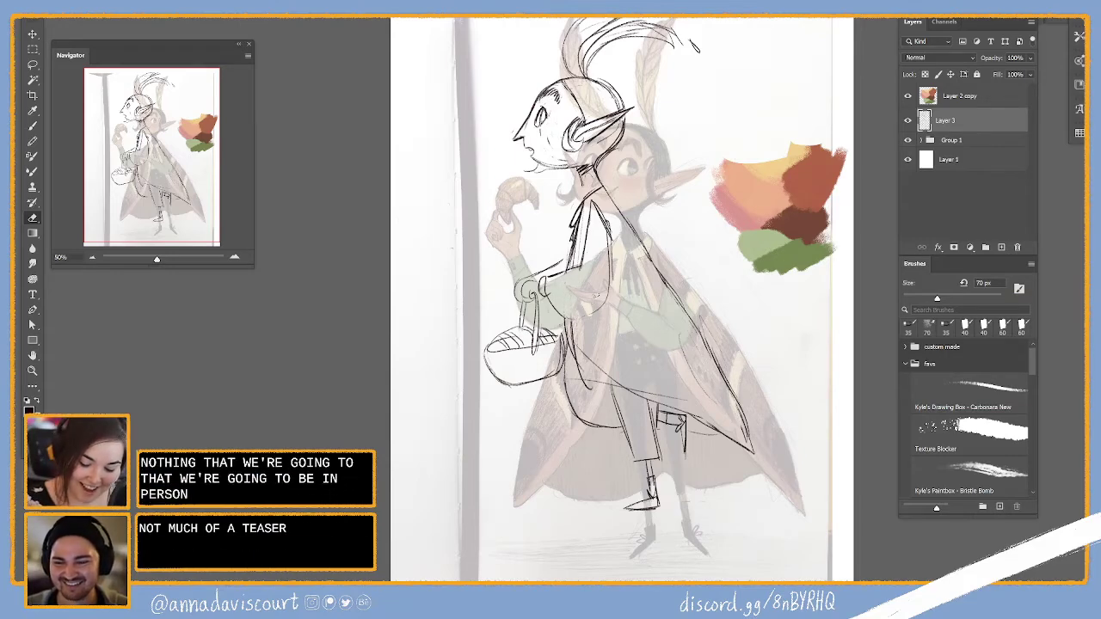
key(b)
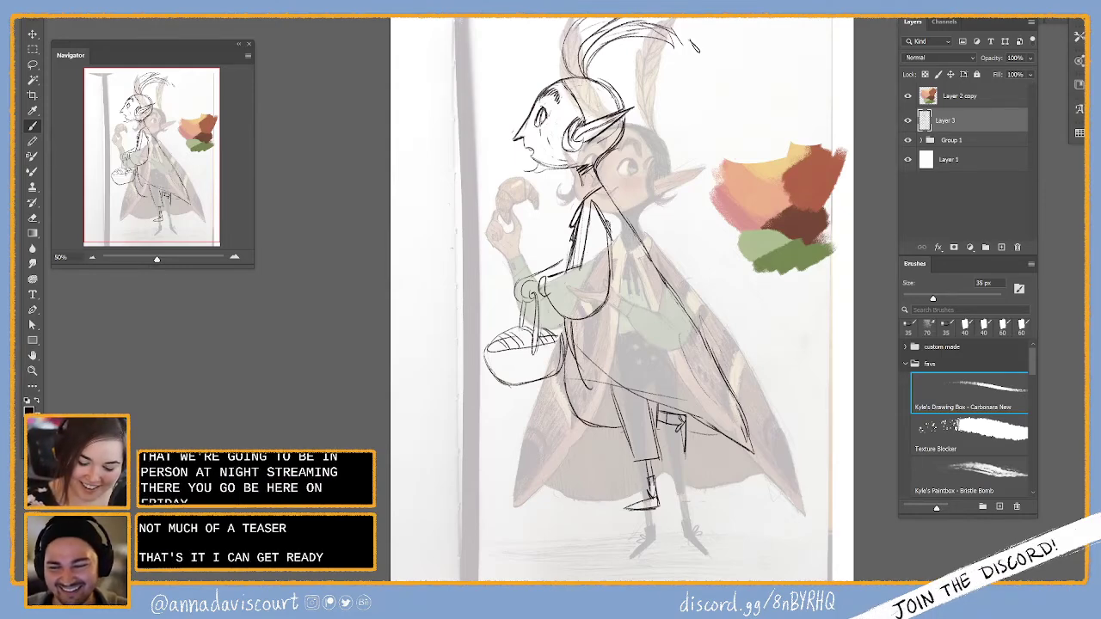
Erase the old shoulder line, draw the cloak's narrow pointed opening above the sleeve, and clear the stray marks on the forearm
key(e)
key(b)
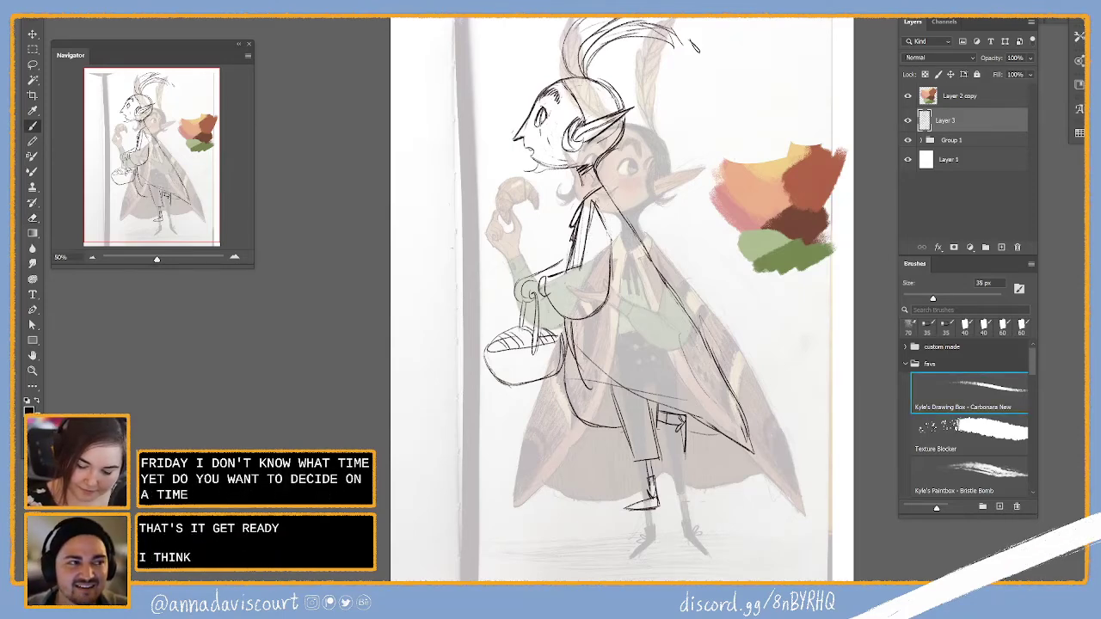
key(e)
key(b)
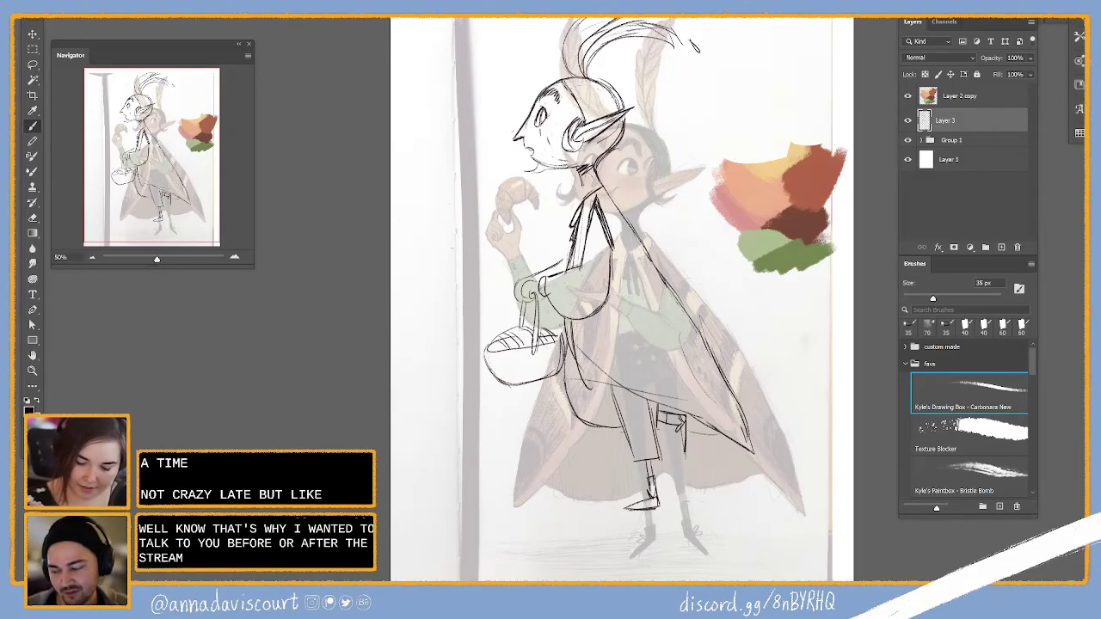
key(e)
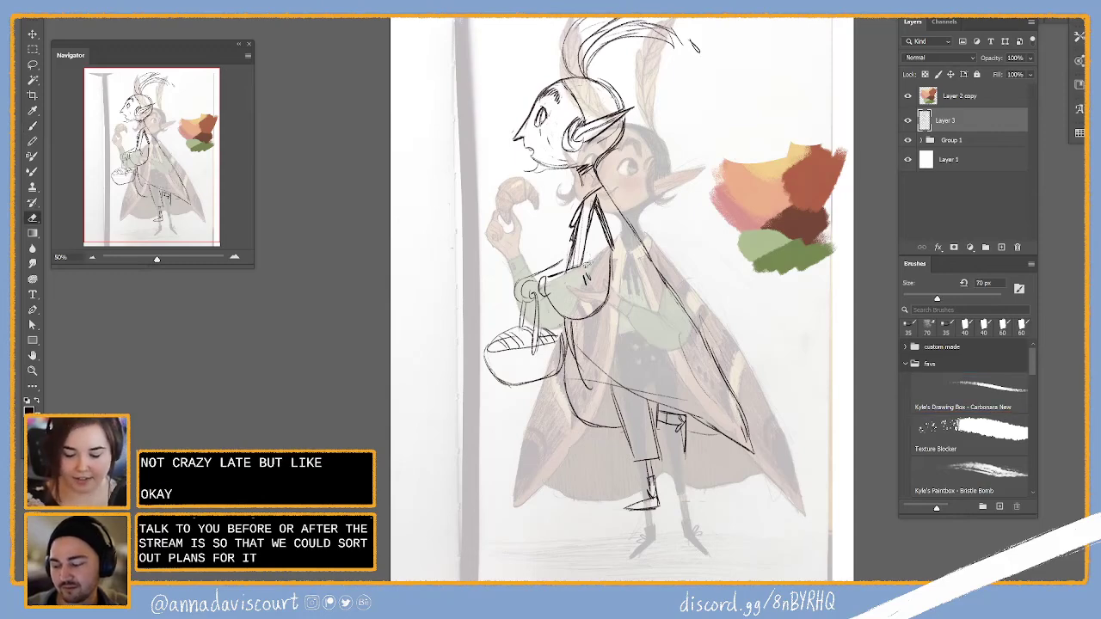
key(b)
key(e)
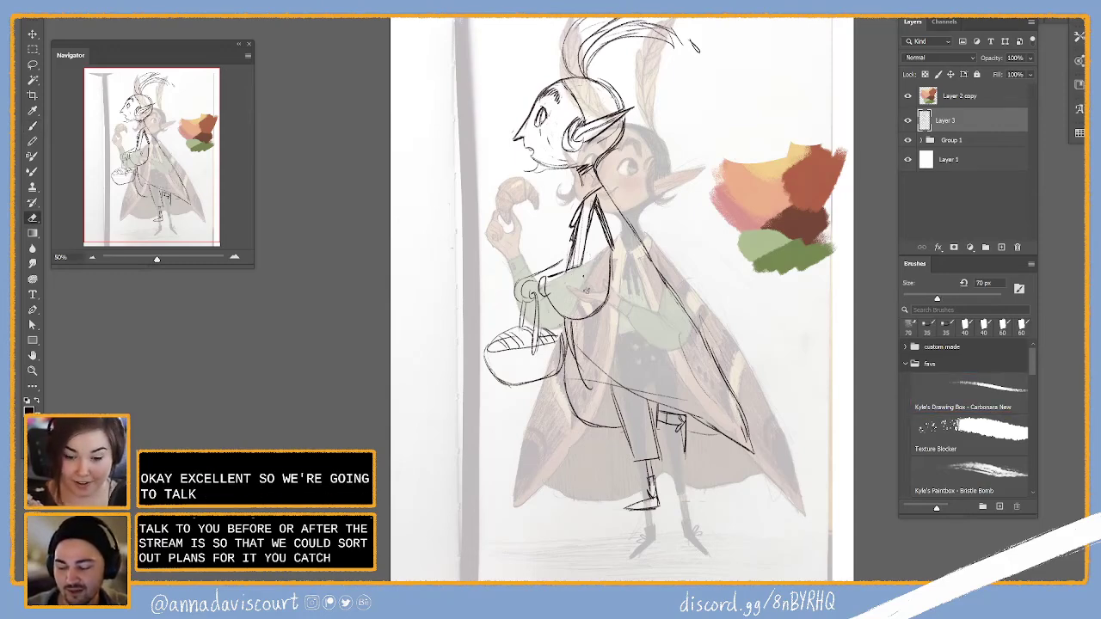
key(b)
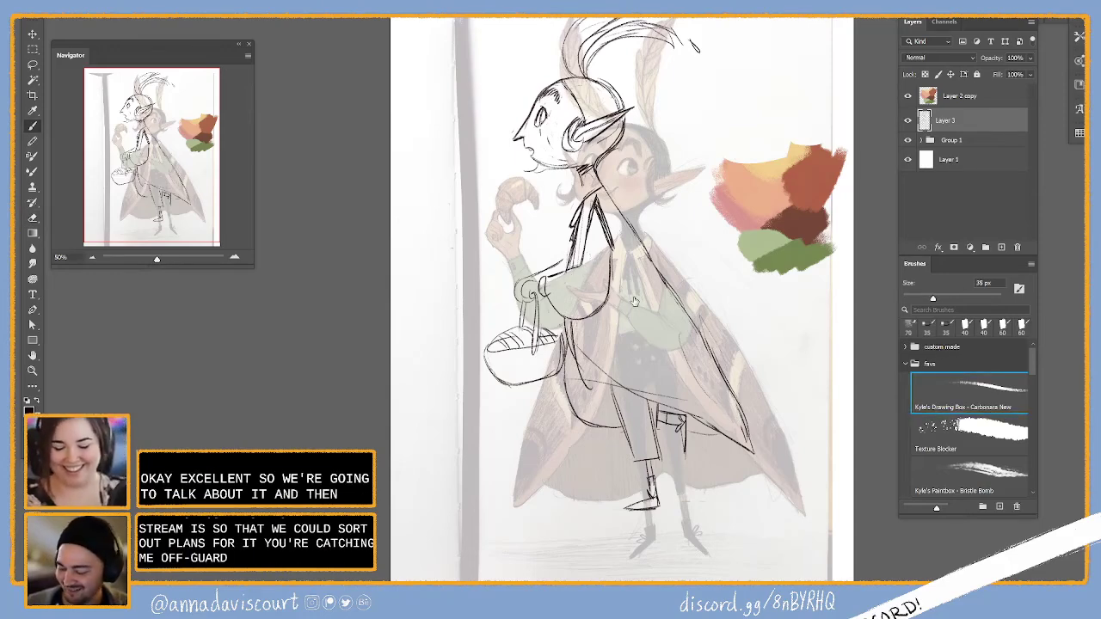
Erase the cloak's old front and lower edge, and redraw it as one sweeping curve from below the elbow to an extended rear tip
key(bracketleft)
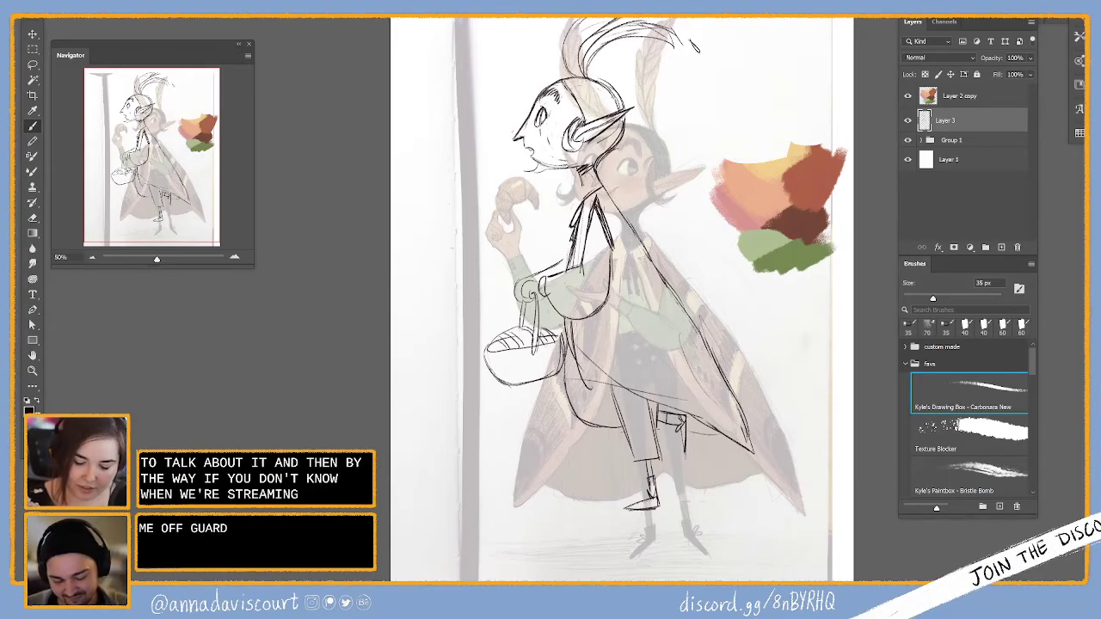
key(e)
key(b)
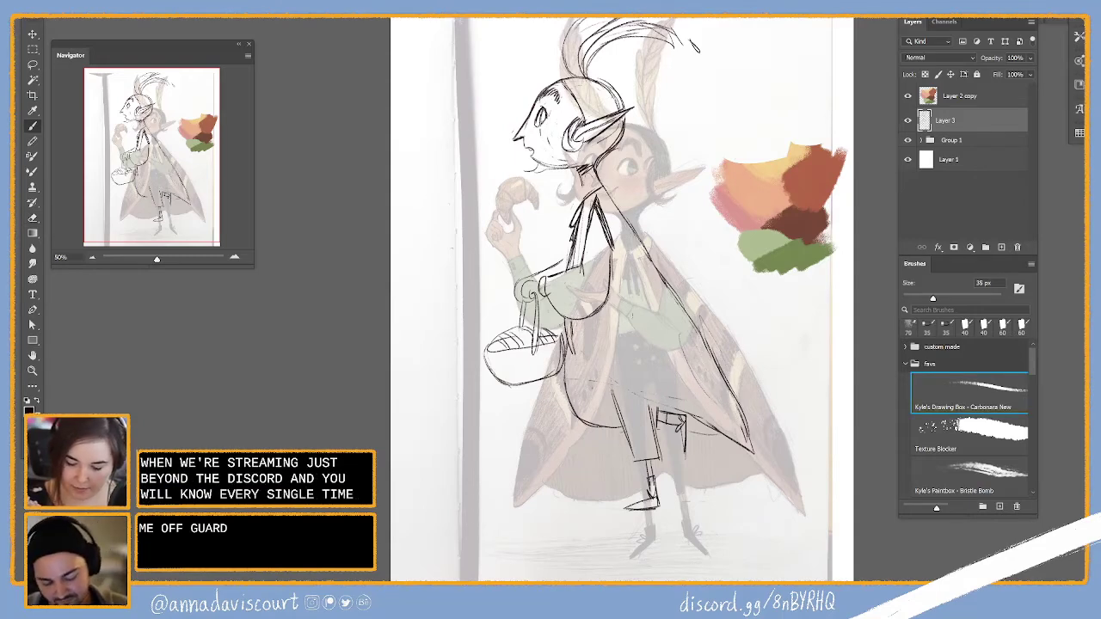
mouse_move(576, 337)
mouse_down()
mouse_move(609, 390)
mouse_move(603, 378)
mouse_move(706, 423)
mouse_up()
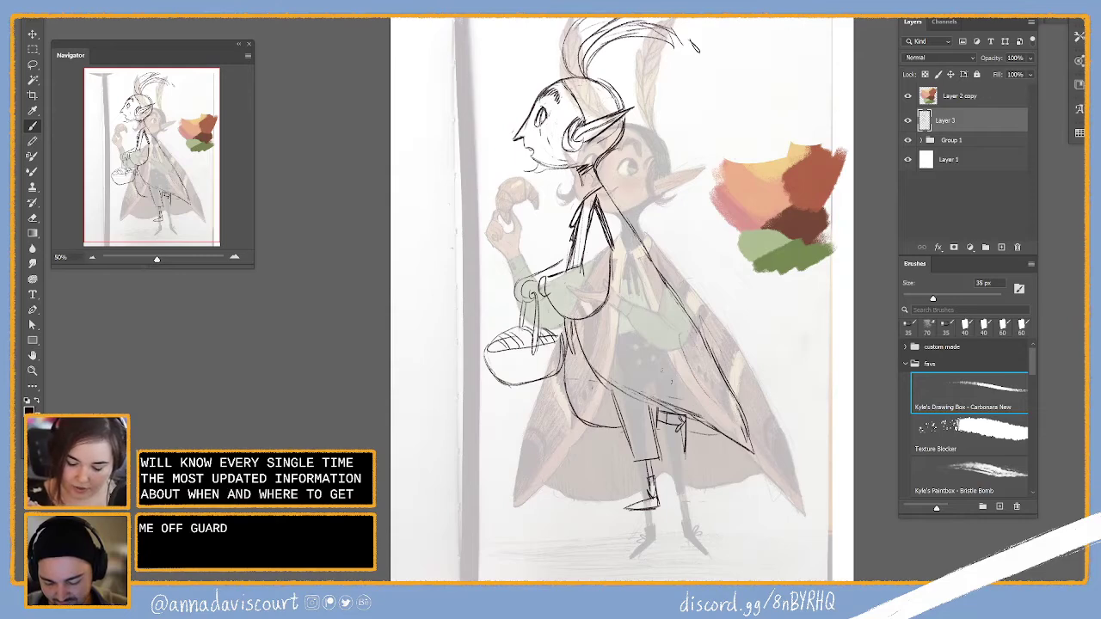
key(e)
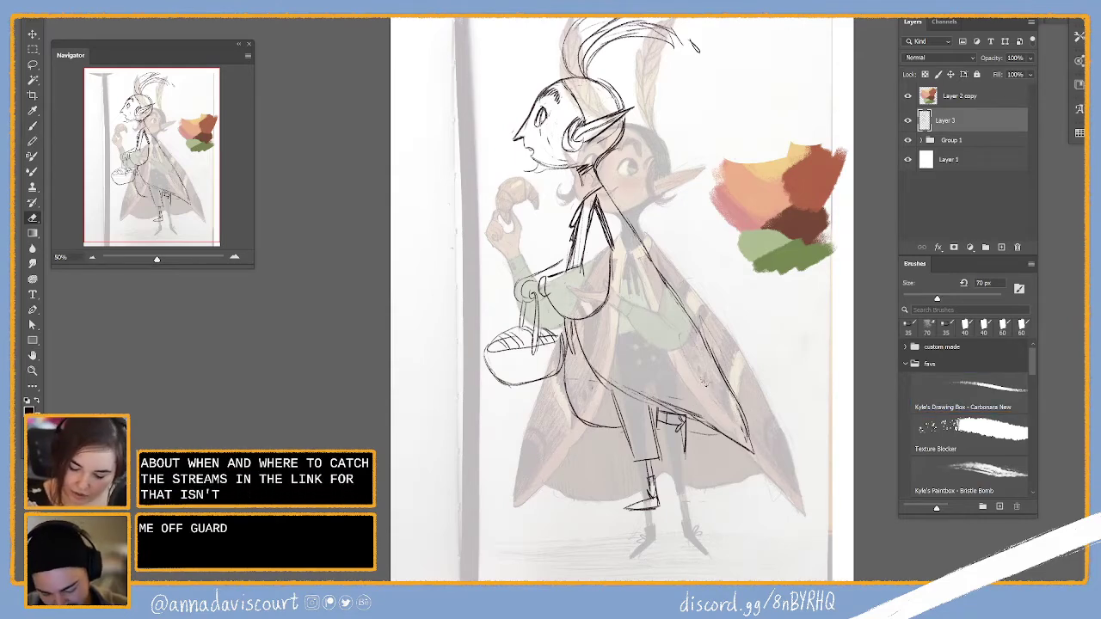
key(b)
drag(716, 425, 761, 459)
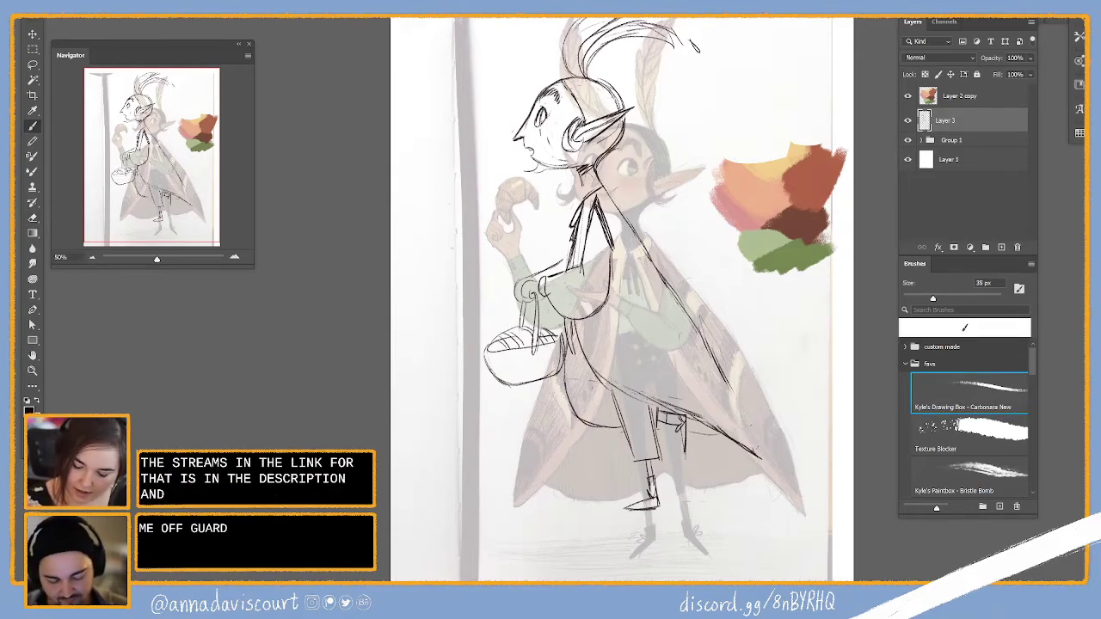
Redraw the lower part of the cloak's back edge to meet the extended tip, cleaning up the overlapping strokes
key(e)
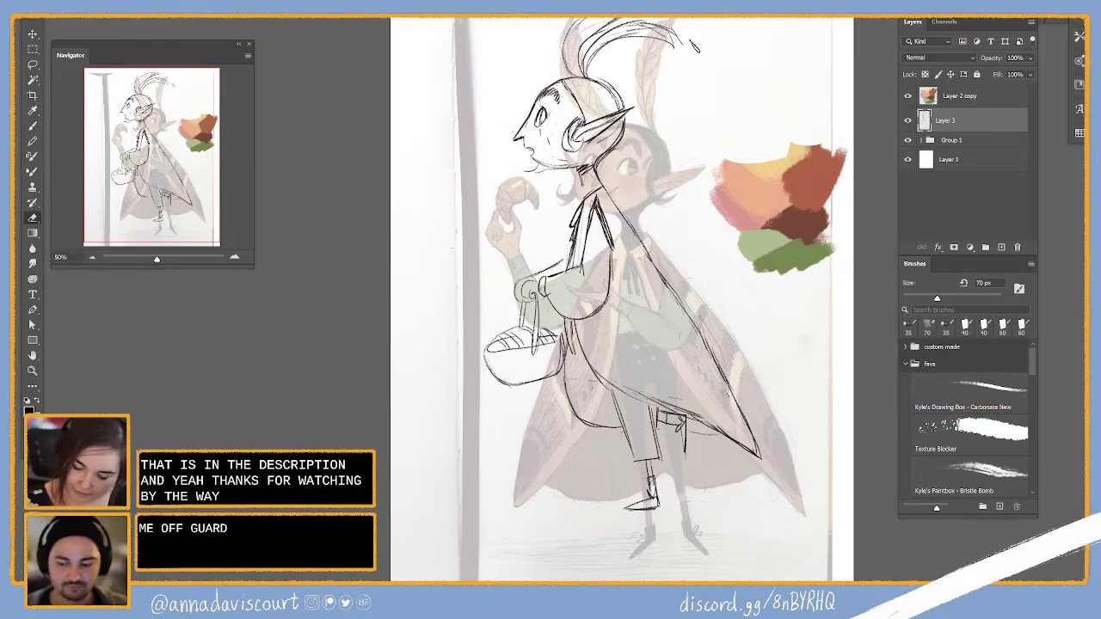
key(b)
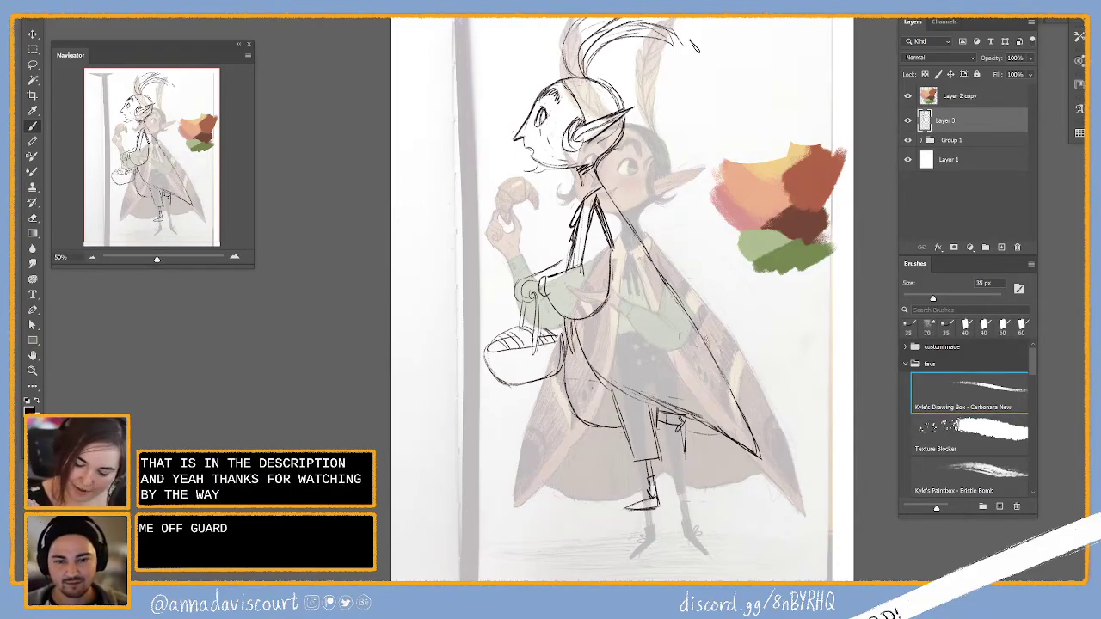
key(e)
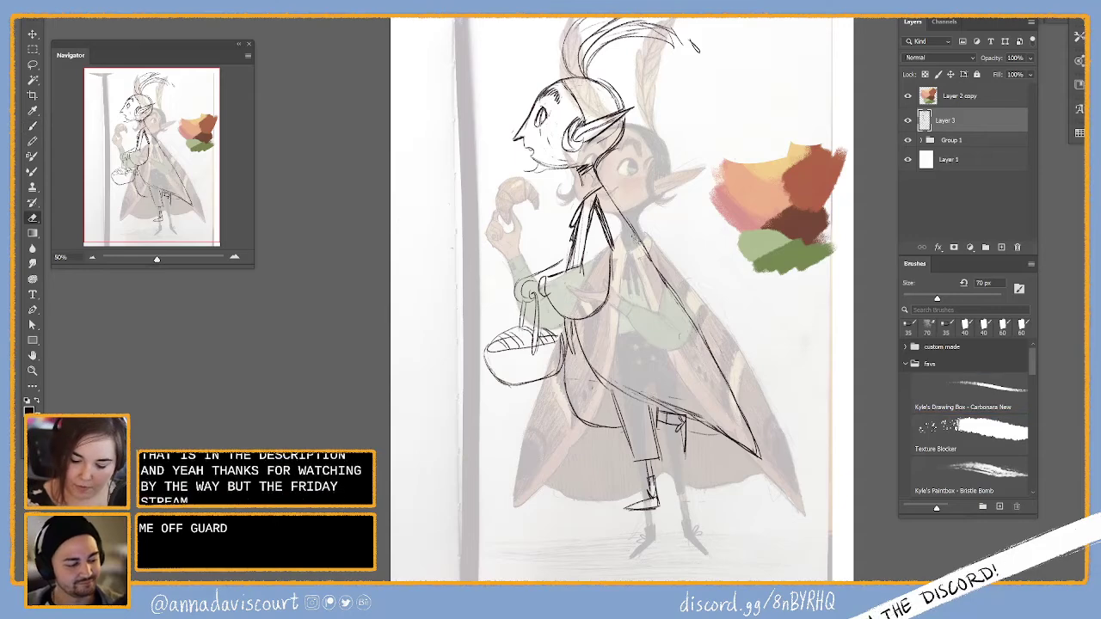
key(b)
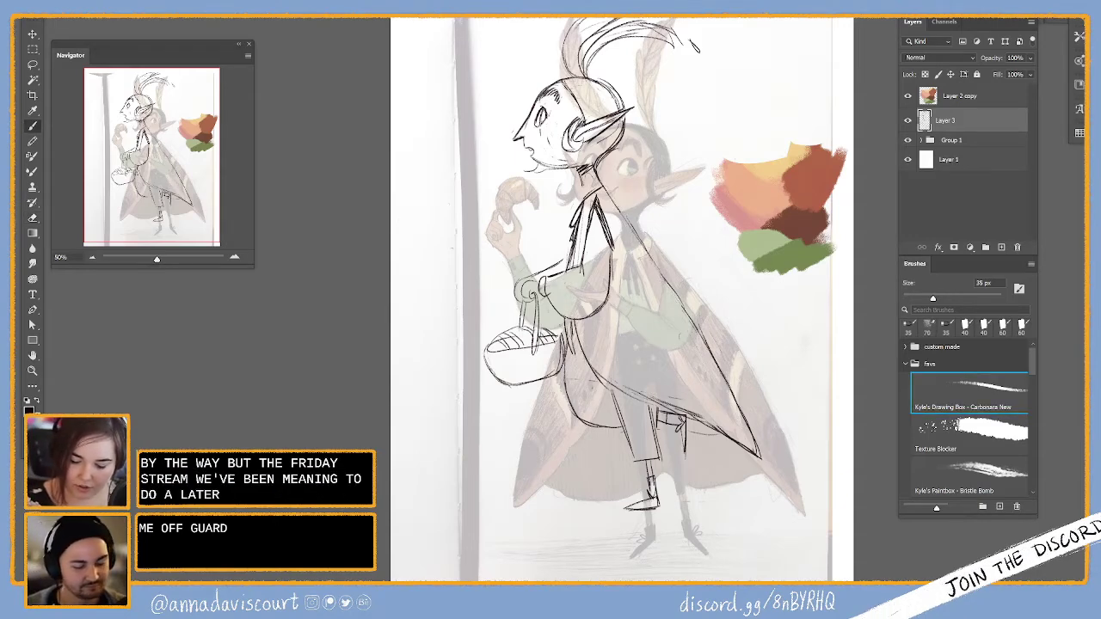
key(e)
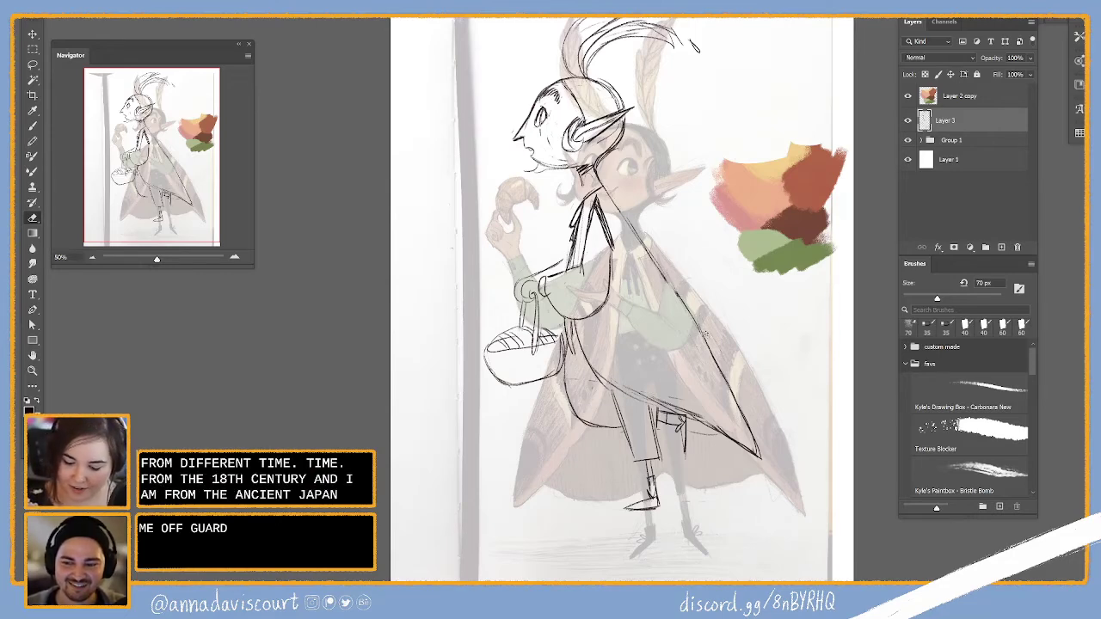
Refine the middle of the cloak's long back edge by erasing and redrawing it, undoing the unwanted strokes
key(b)
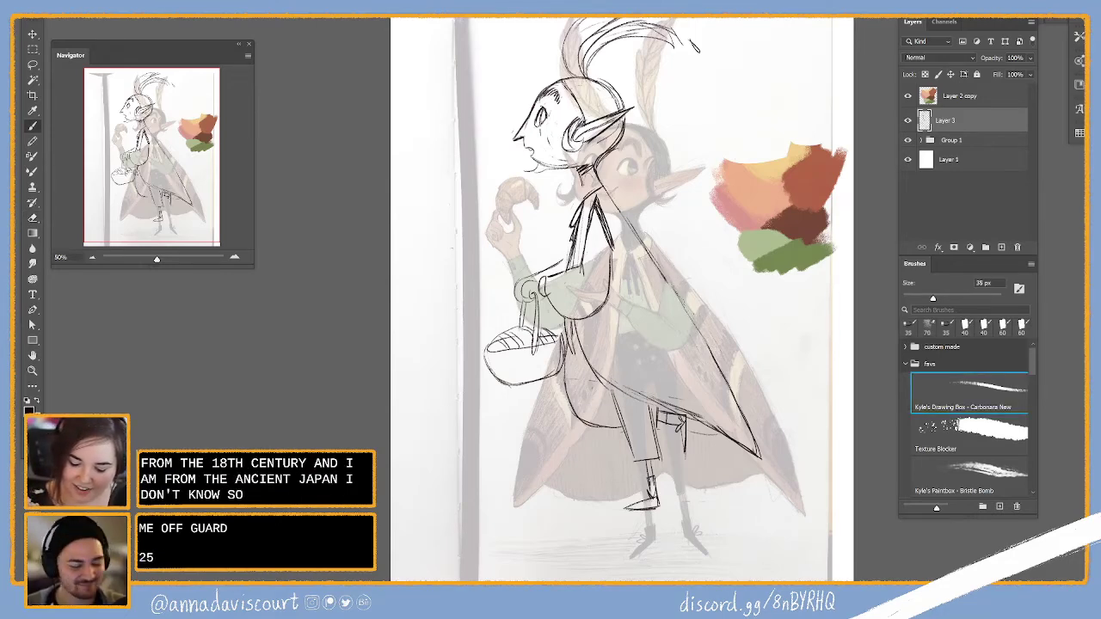
key(e)
drag(679, 305, 723, 357)
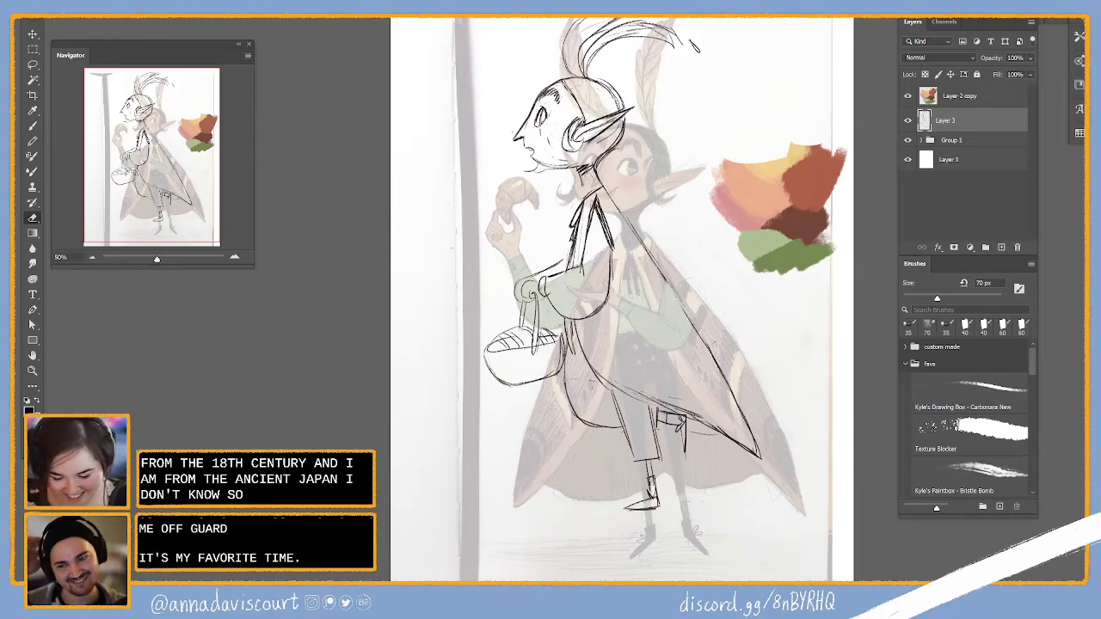
key(b)
key(ctrl+z)
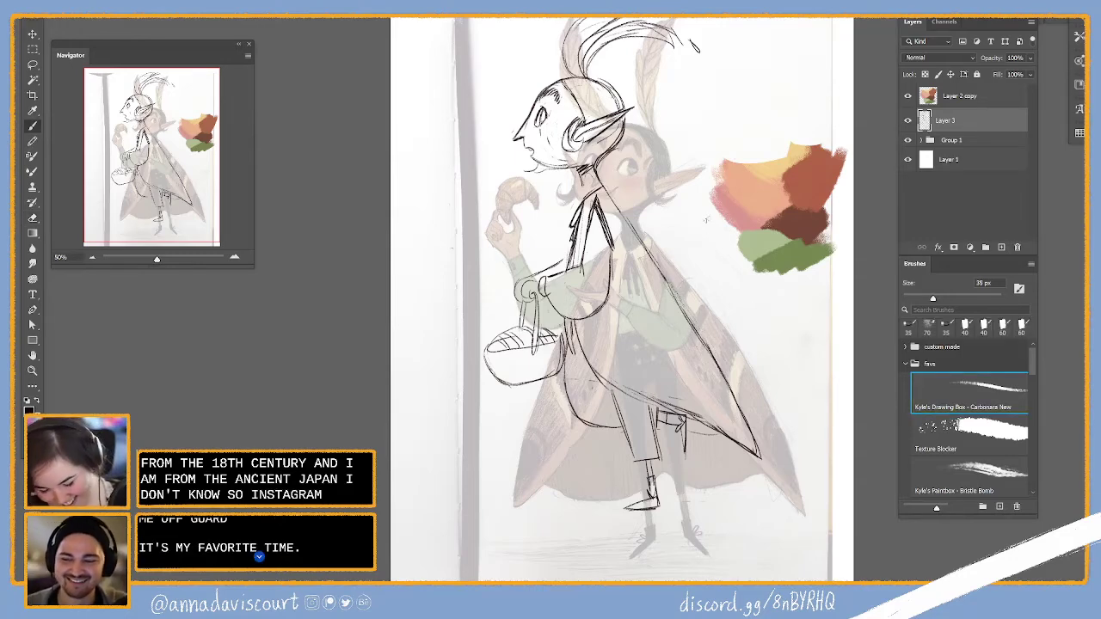
key(ctrl+z)
key(ctrl+z)
key(ctrl+z)
key(e)
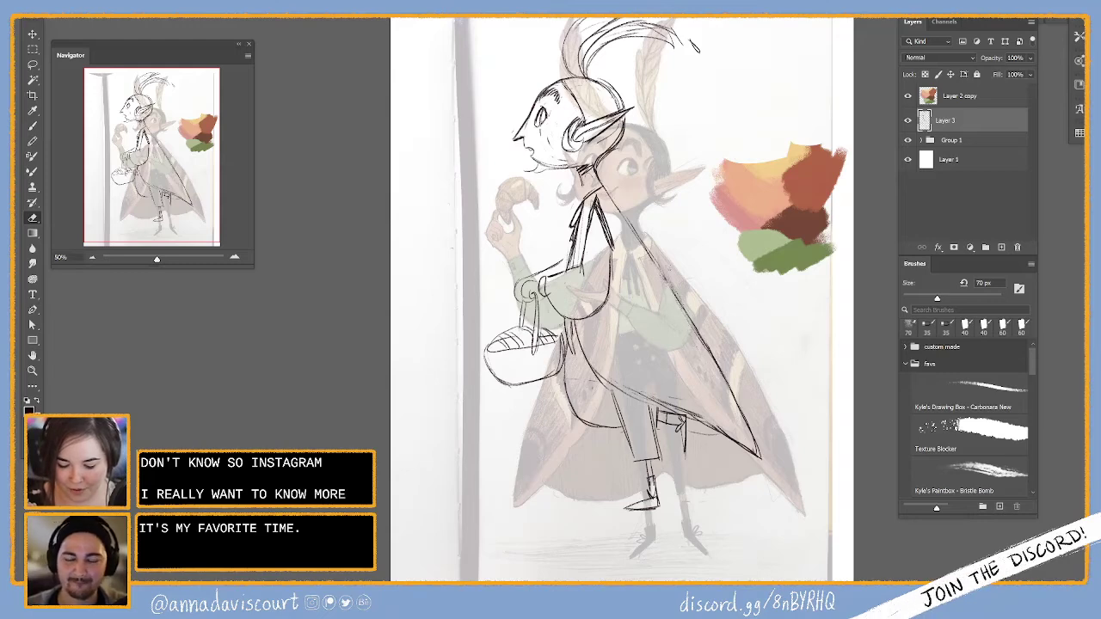
key(b)
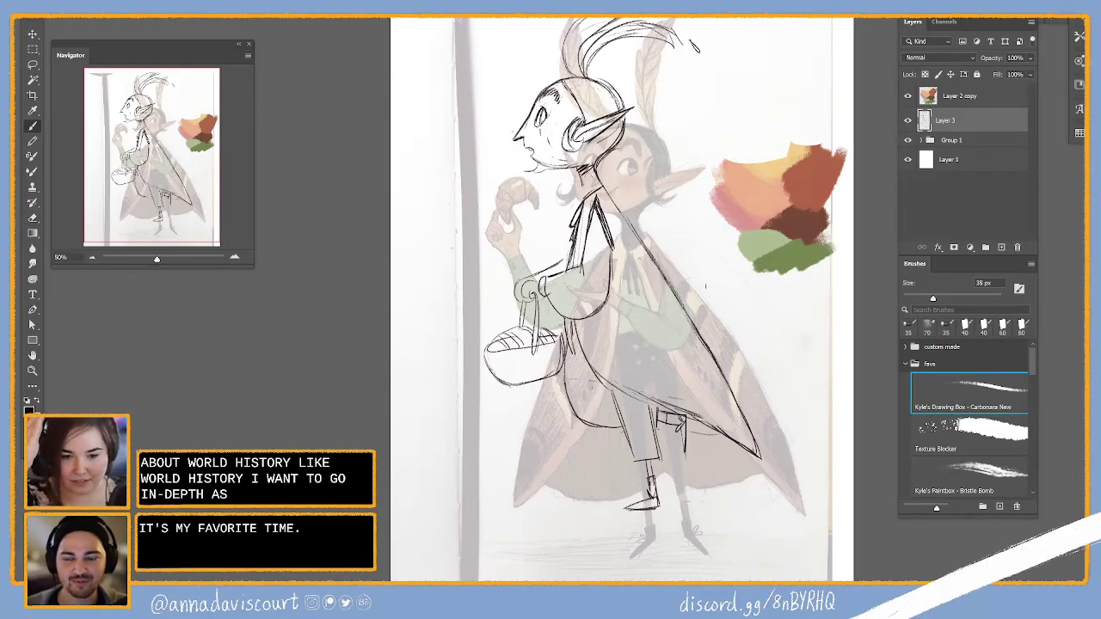
Darken the tip of the nose, add light hatching to the cheek, and tidy the small mouth
drag(704, 286, 775, 297)
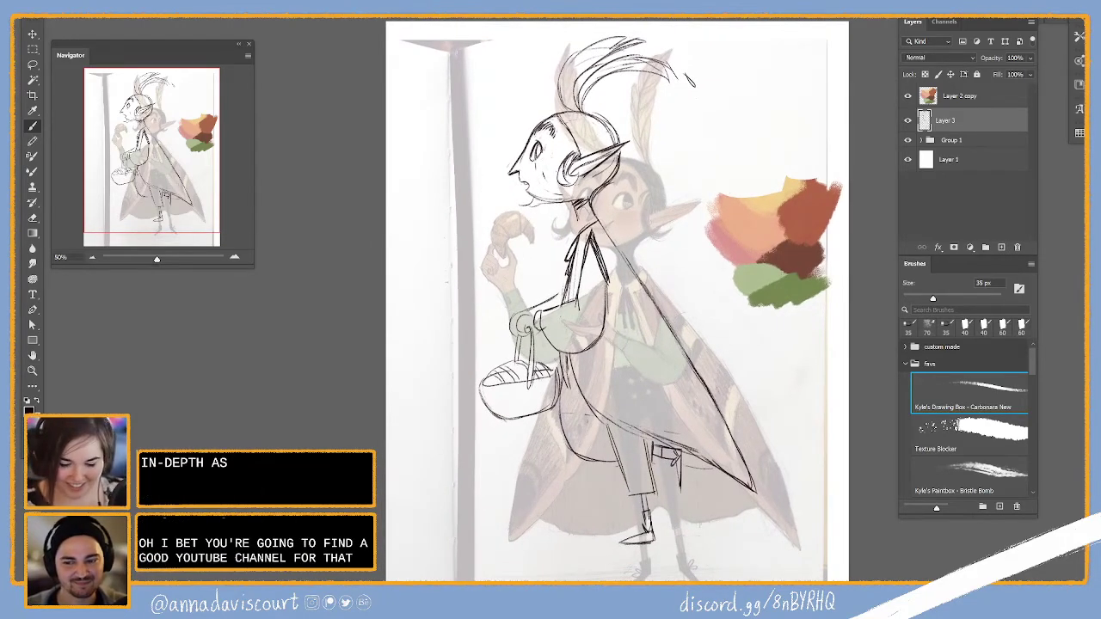
key(e)
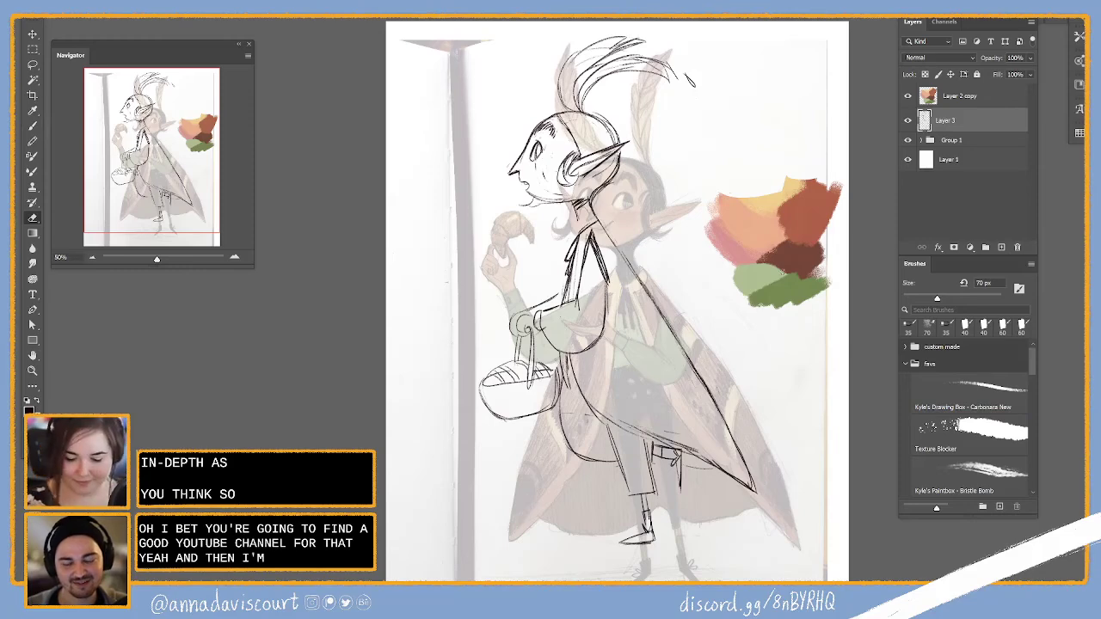
key(b)
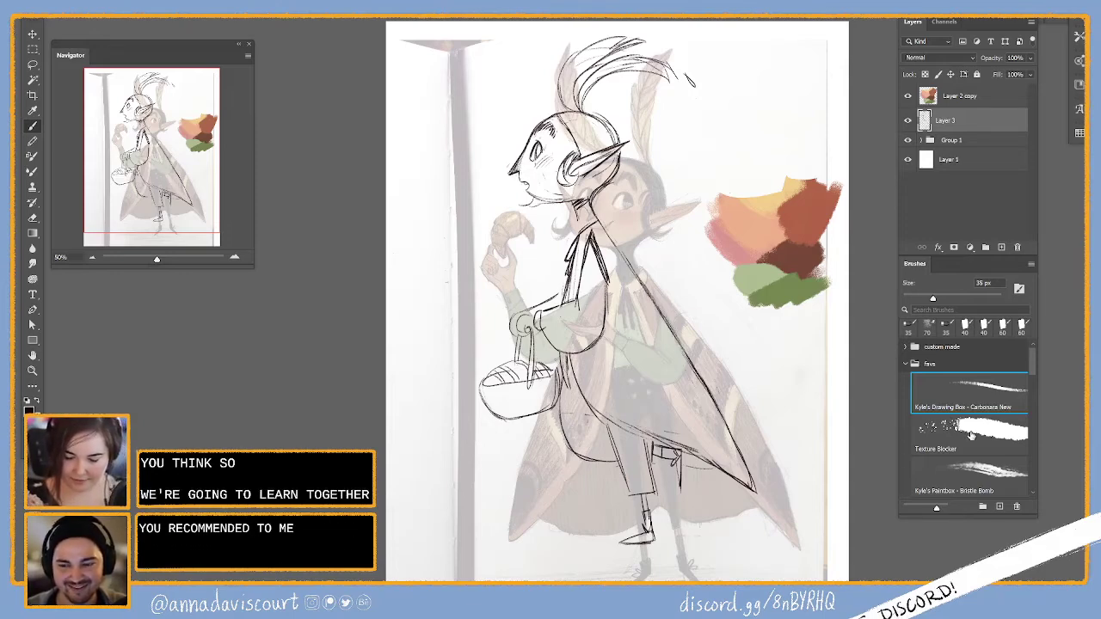
key(e)
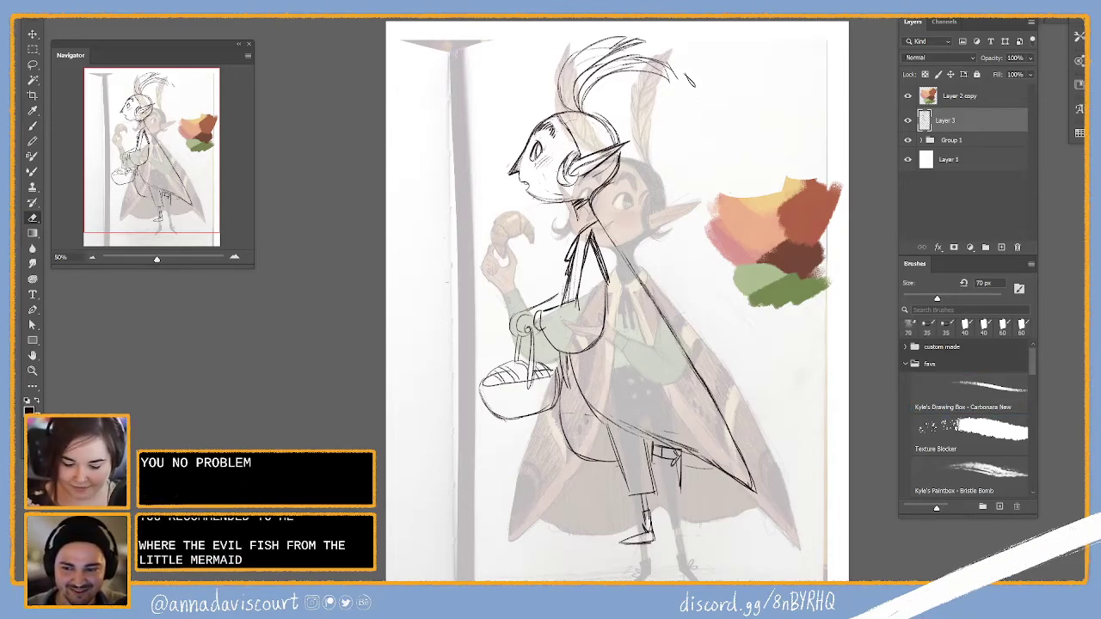
Draw the curled lock of hair in front of the pointed ear and clean up the overlapping lines
key(b)
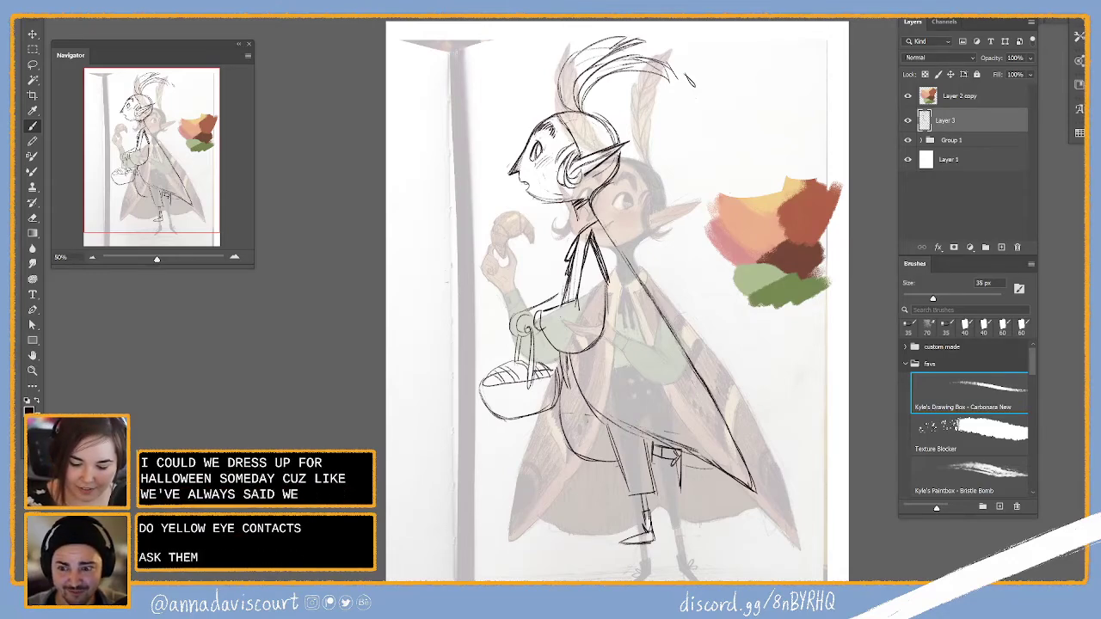
key(e)
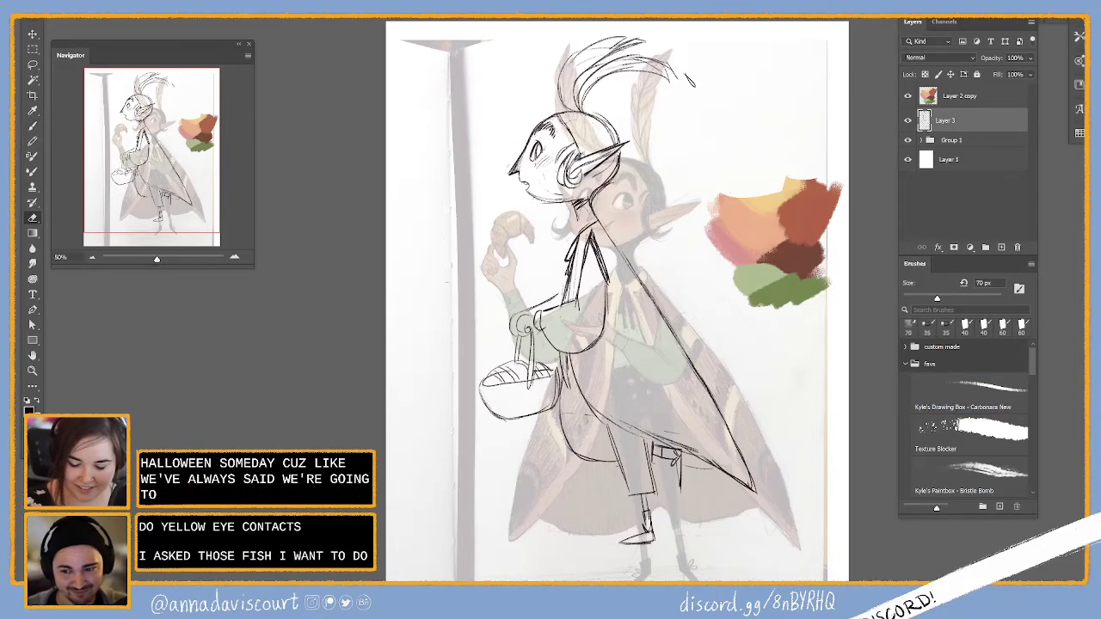
key(b)
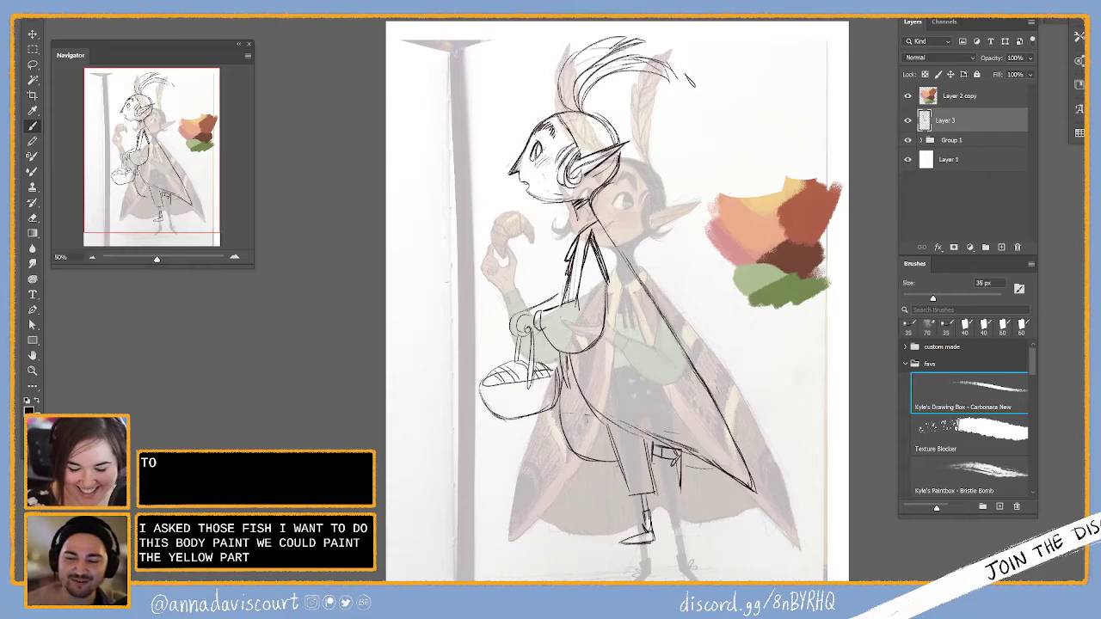
key(e)
key(b)
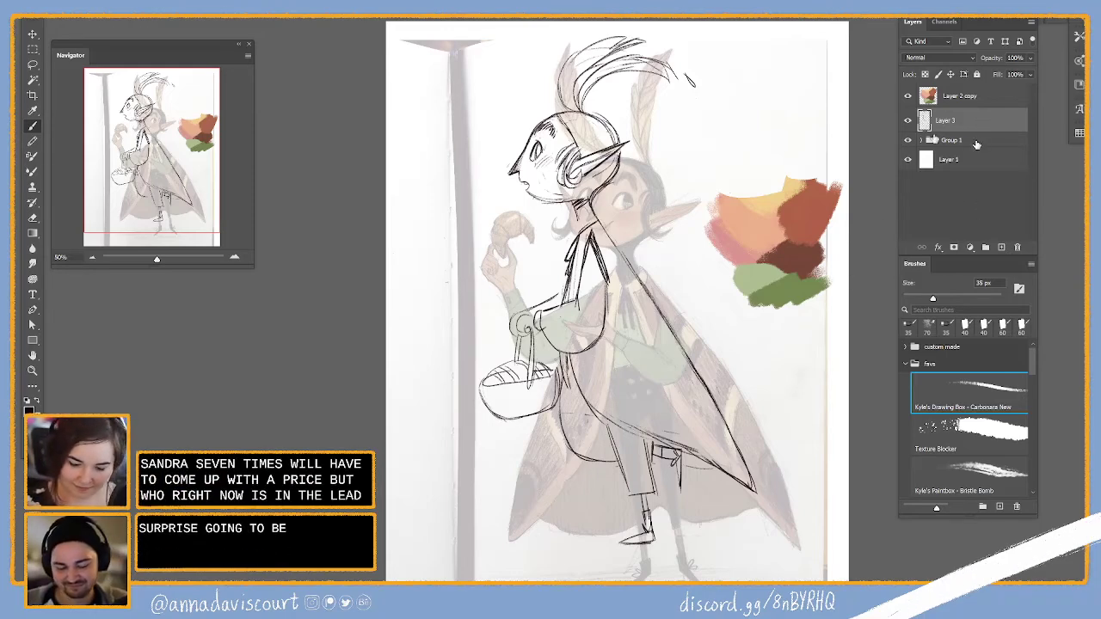
Erase the cloak's sharp rear tip and reshape the end of its lower edge behind the leg
drag(751, 251, 740, 213)
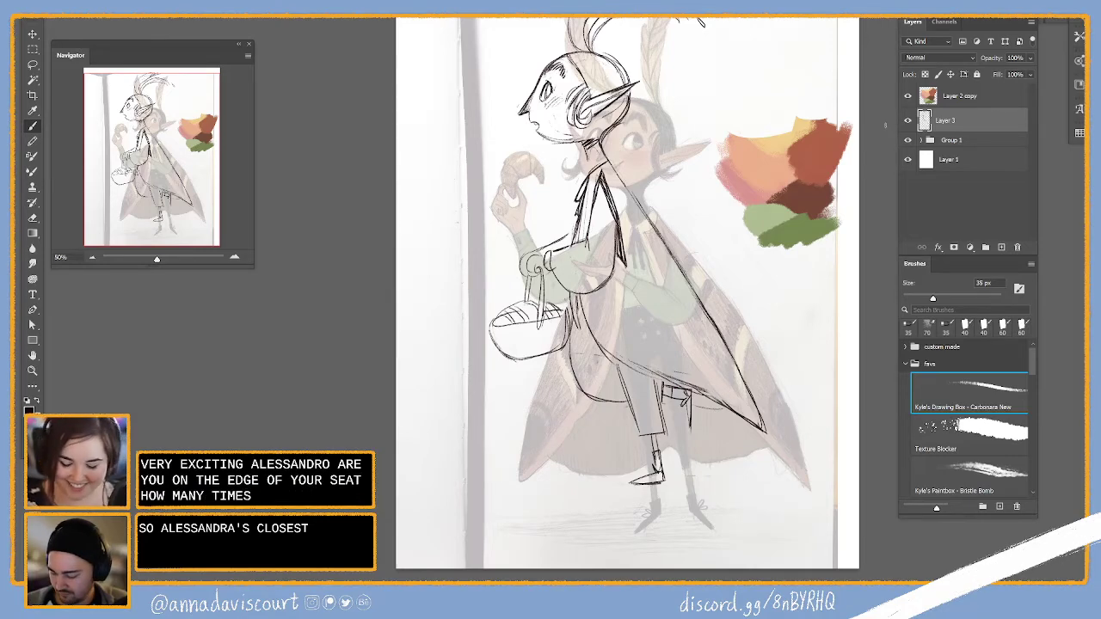
key(e)
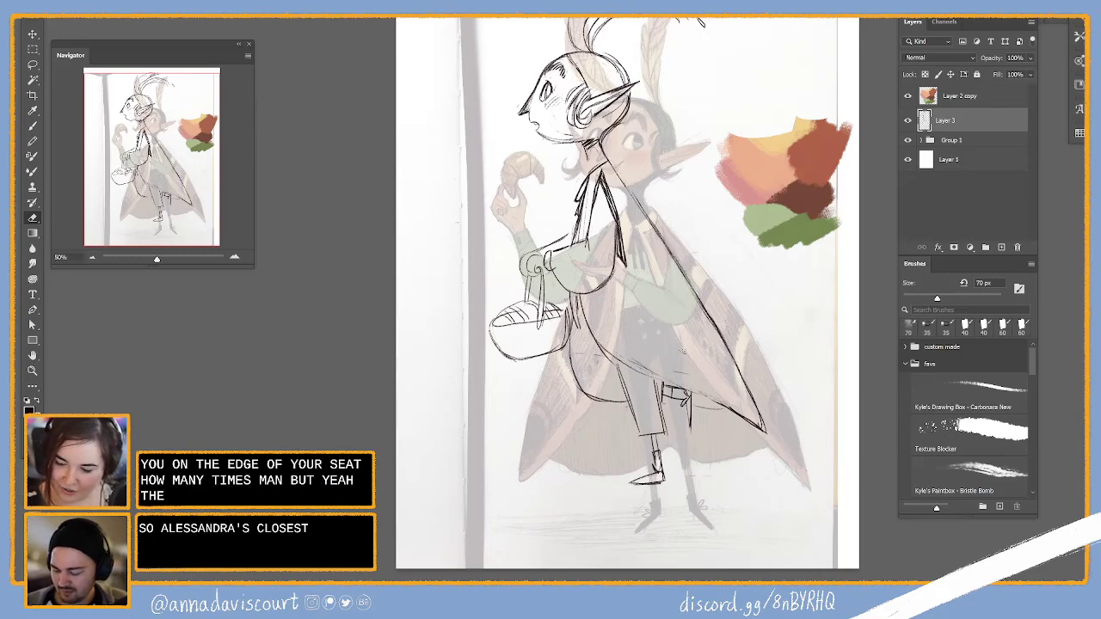
key(b)
key(e)
drag(726, 408, 757, 427)
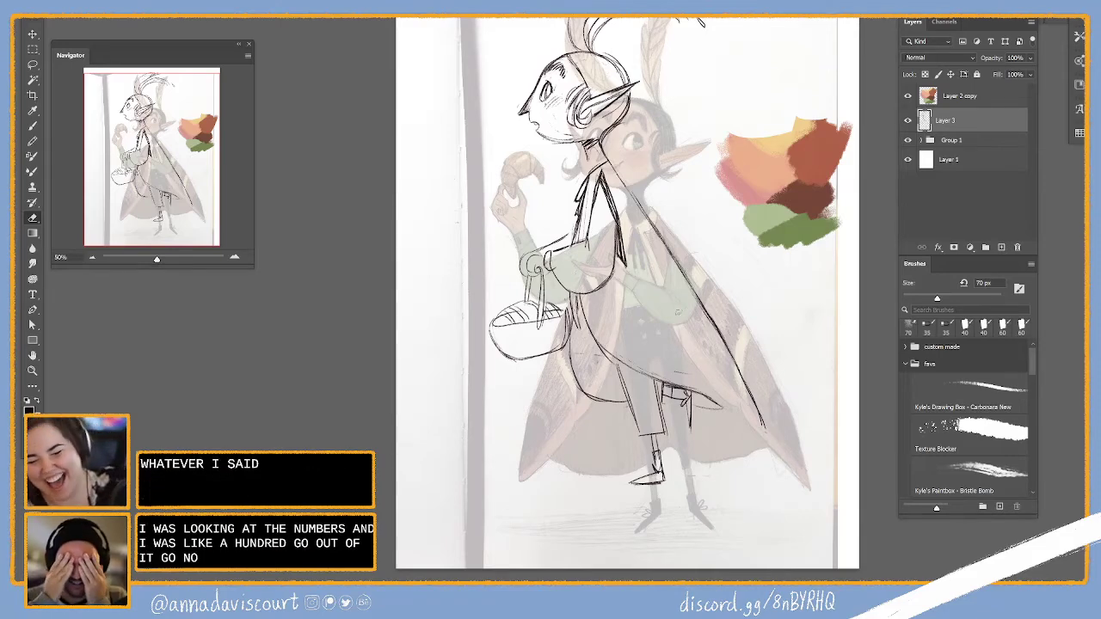
Redraw the neck below the jaw with the Kyle's Drawing Box - Carbonara New brush, adding dark hatching and cleaning its outline
click(969, 391)
key(b)
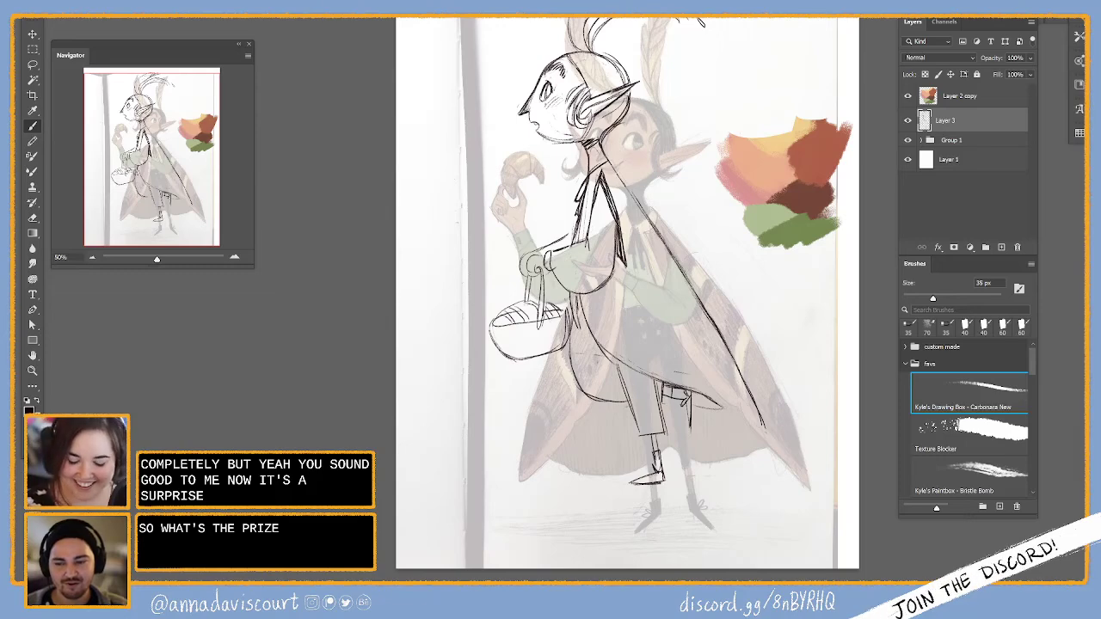
key(e)
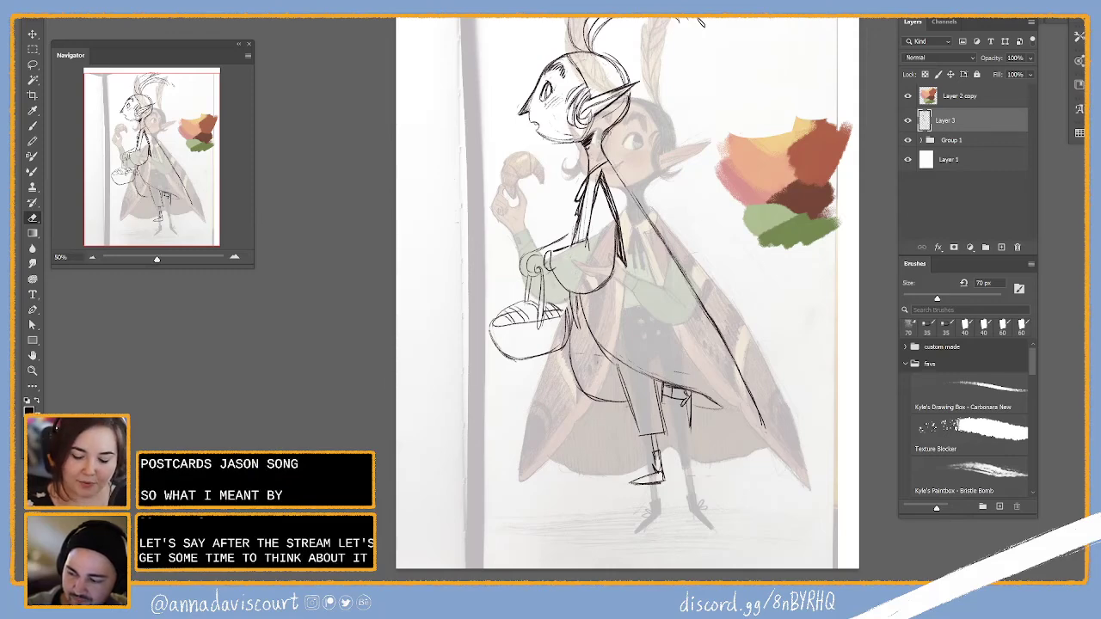
key(b)
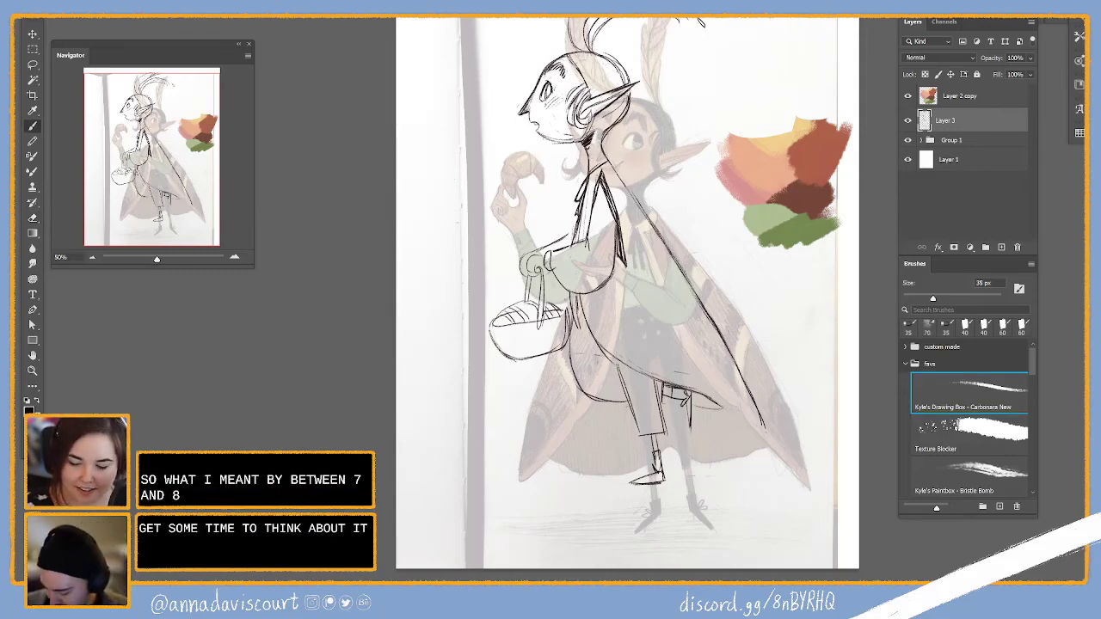
key(e)
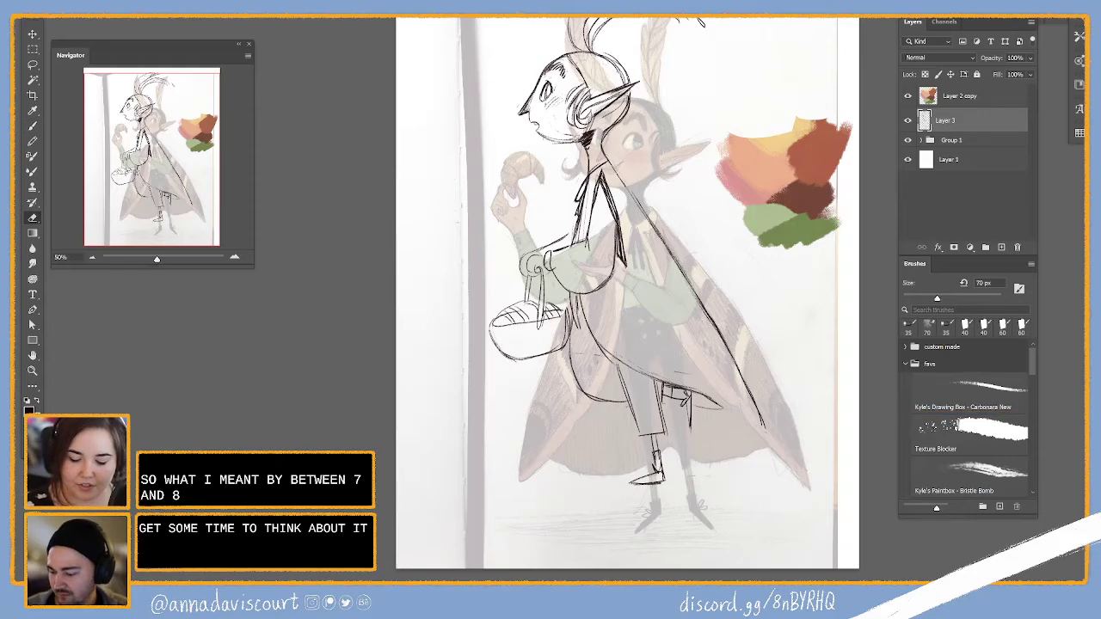
key(b)
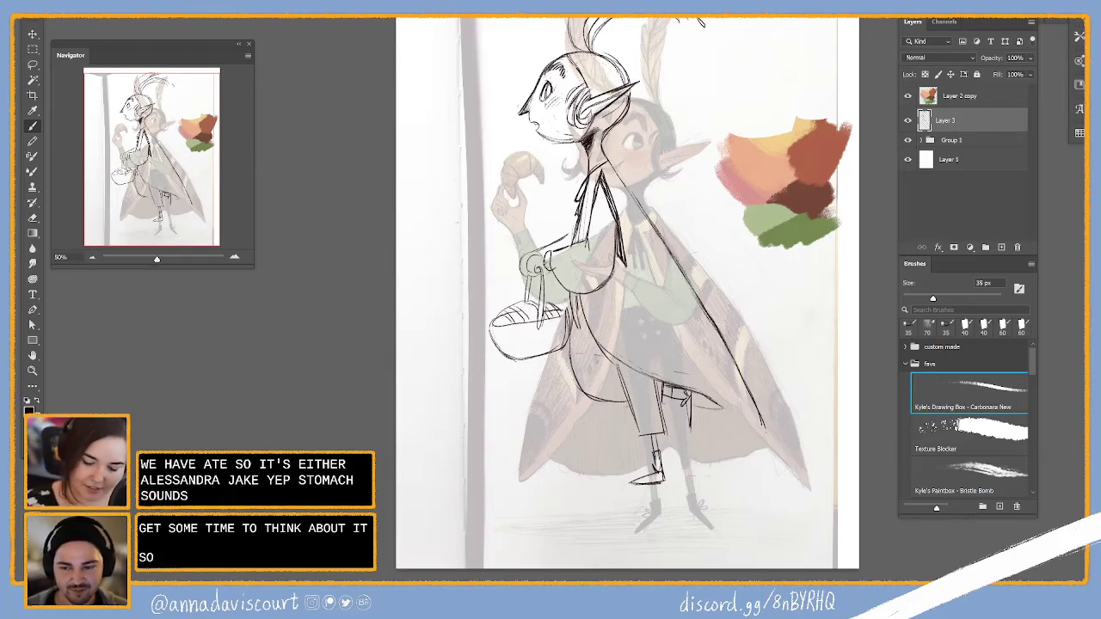
Refine the hand holding the basket handle and redraw the sleeve cuff at the wrist
drag(540, 255, 548, 270)
key(e)
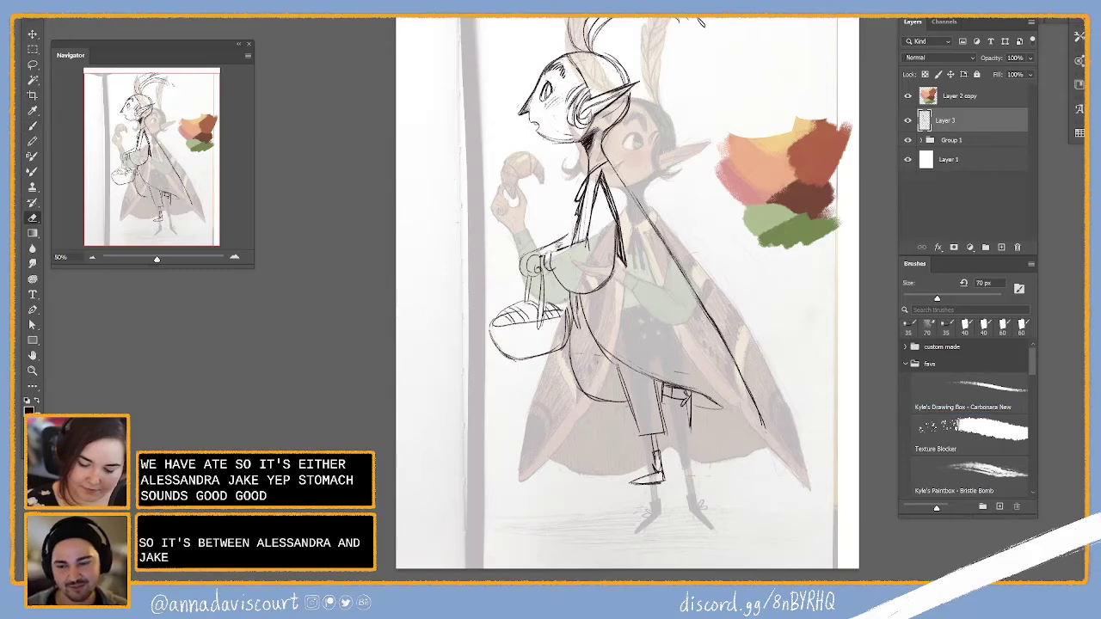
key(b)
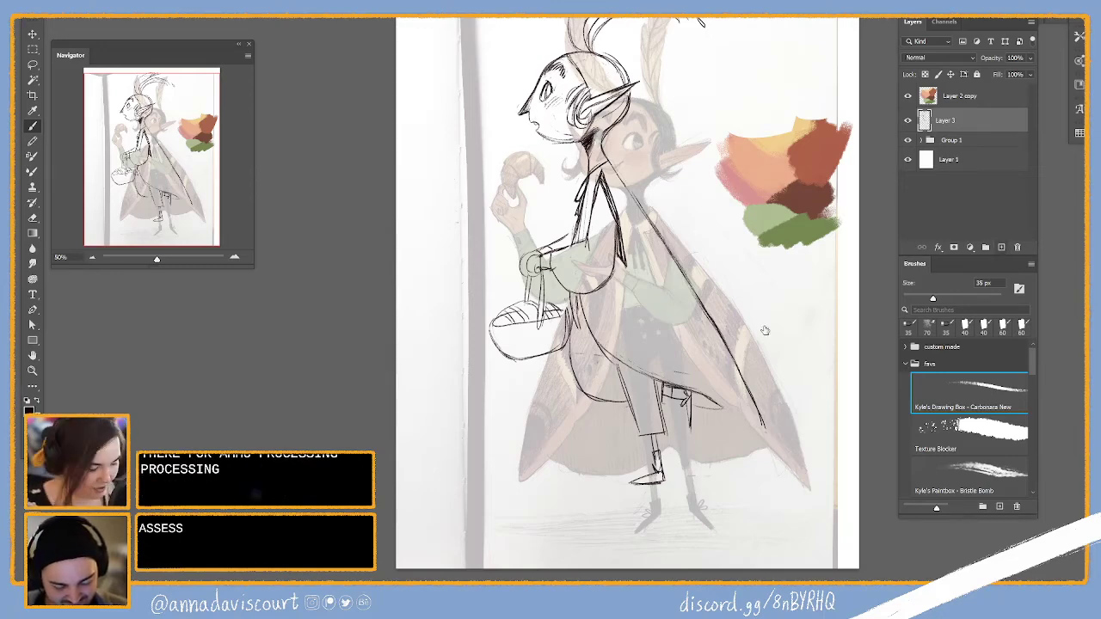
Move the side-view sketch onto the reference figure and draw the cloak's curved underside between the leg and the rear tip
key(v)
drag(715, 353, 760, 395)
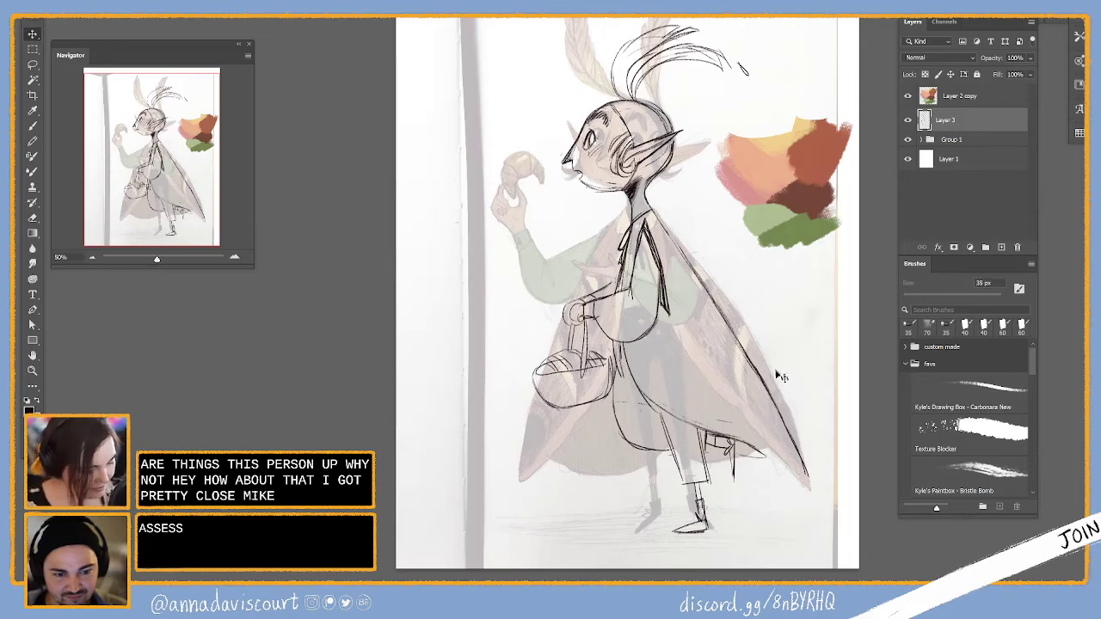
key(b)
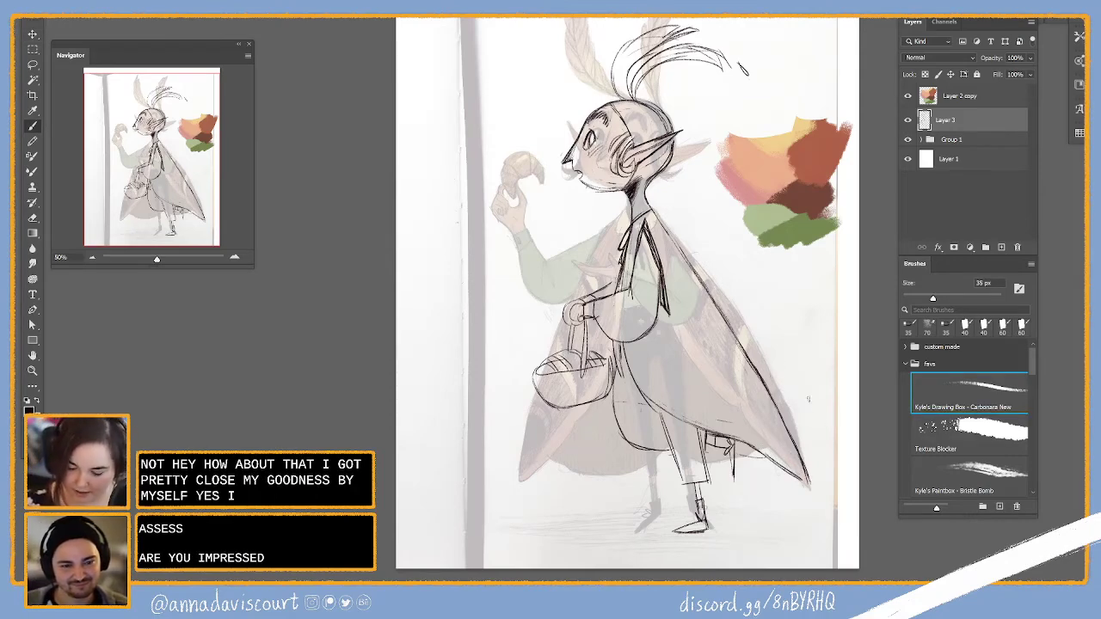
drag(740, 447, 777, 469)
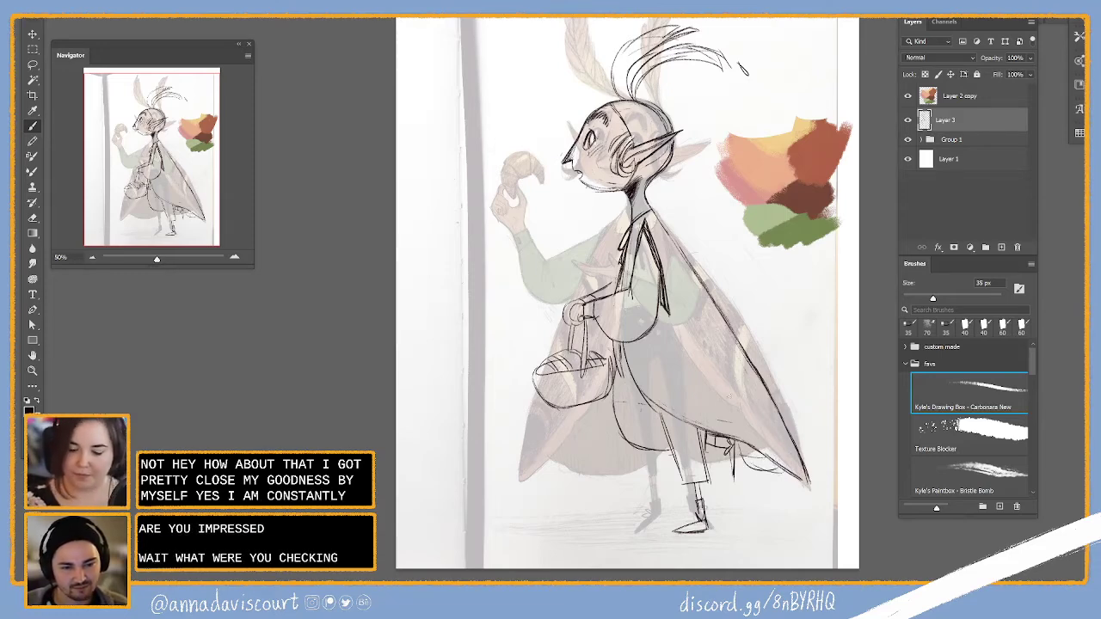
Compare the sketch with the reference by hiding and showing each one, and reposition the sketch over the reference figure
click(908, 141)
click(908, 141)
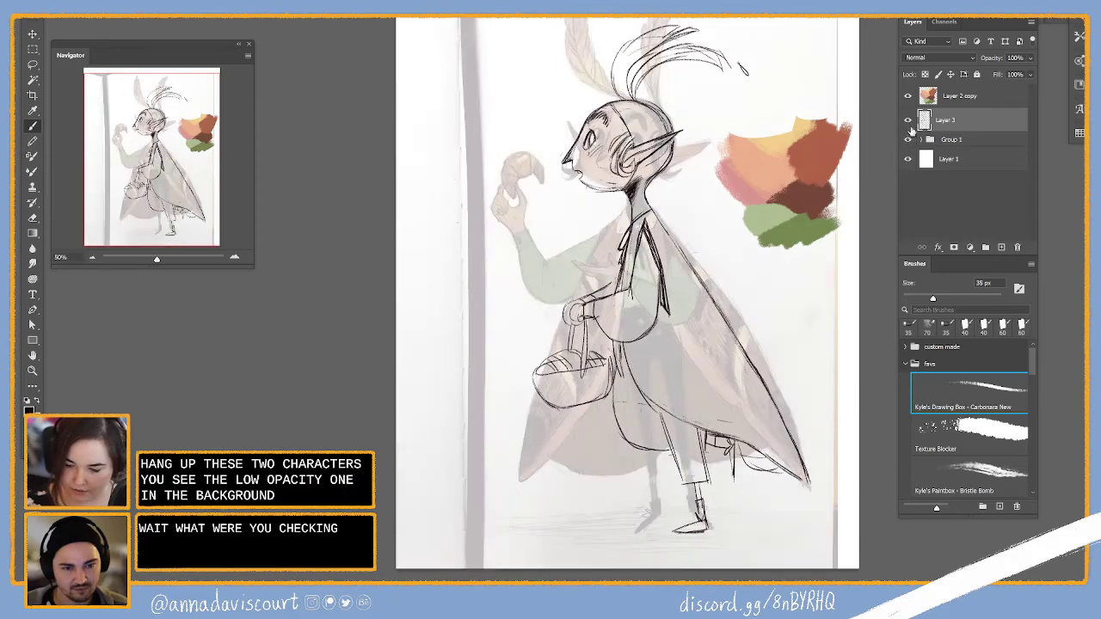
click(907, 120)
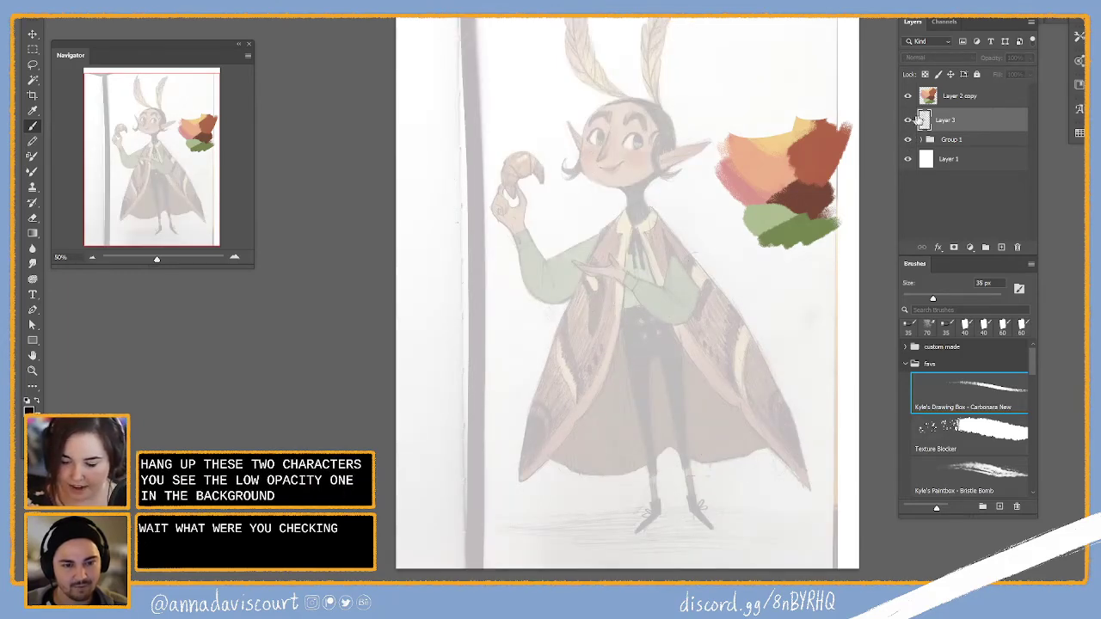
click(908, 120)
key(v)
mouse_move(773, 344)
mouse_down()
mouse_move(658, 297)
mouse_move(708, 336)
mouse_move(671, 326)
mouse_move(662, 344)
mouse_move(727, 327)
mouse_up()
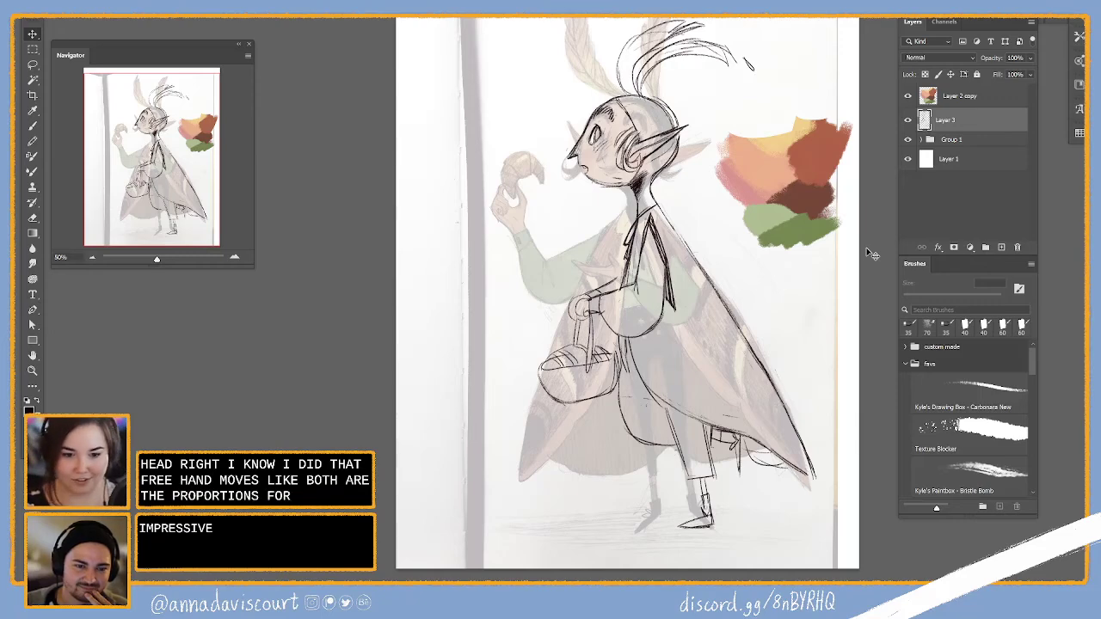
Erase the wide trouser leg and redraw it as a slimmer leg tapering down to the ankle
key(b)
key(e)
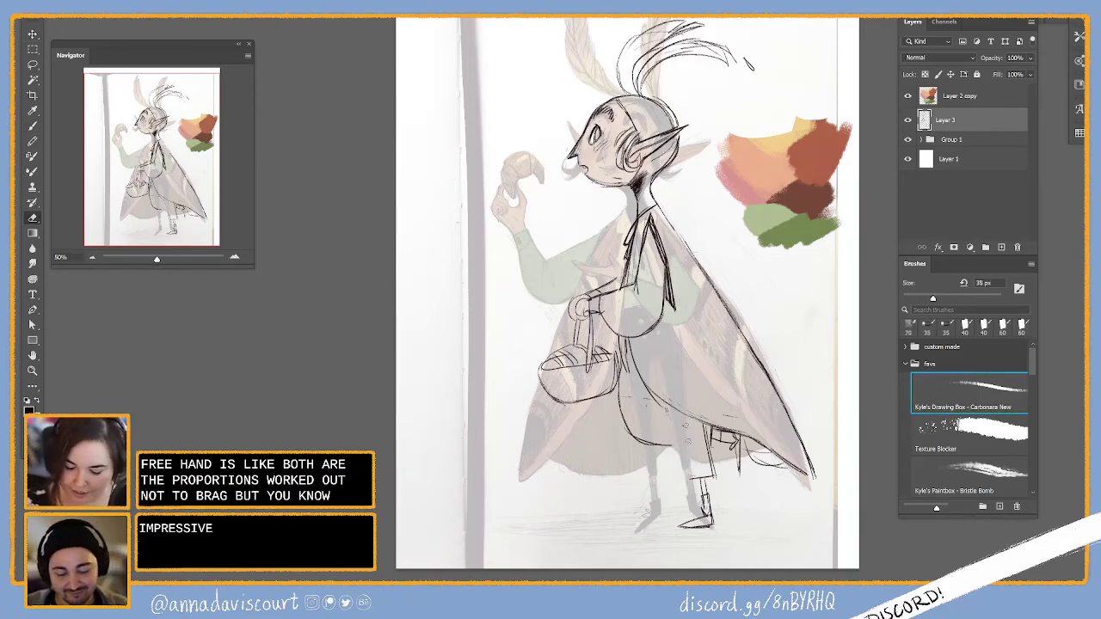
key(b)
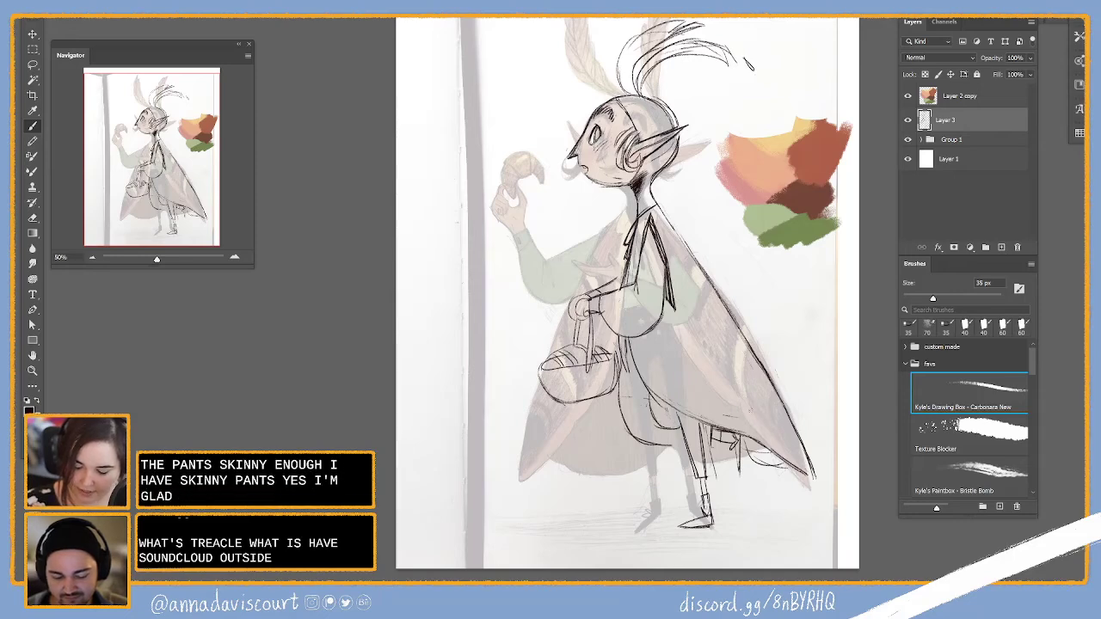
Erase the rounded front of the garment below the basket arm and redraw it with a straighter front edge down to the hem
key(e)
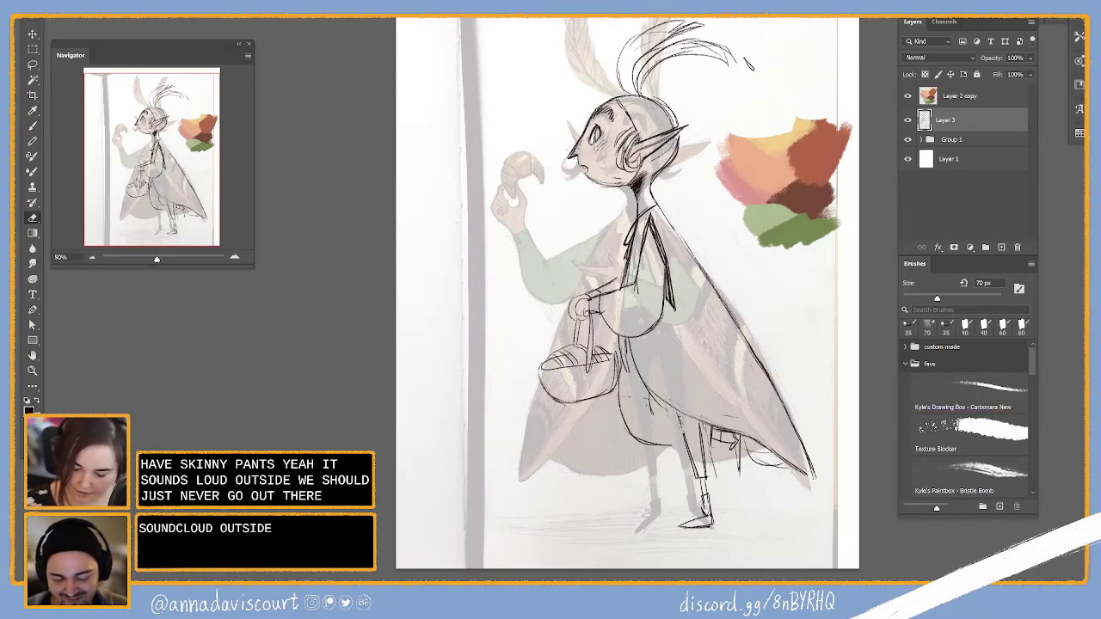
key(b)
key(e)
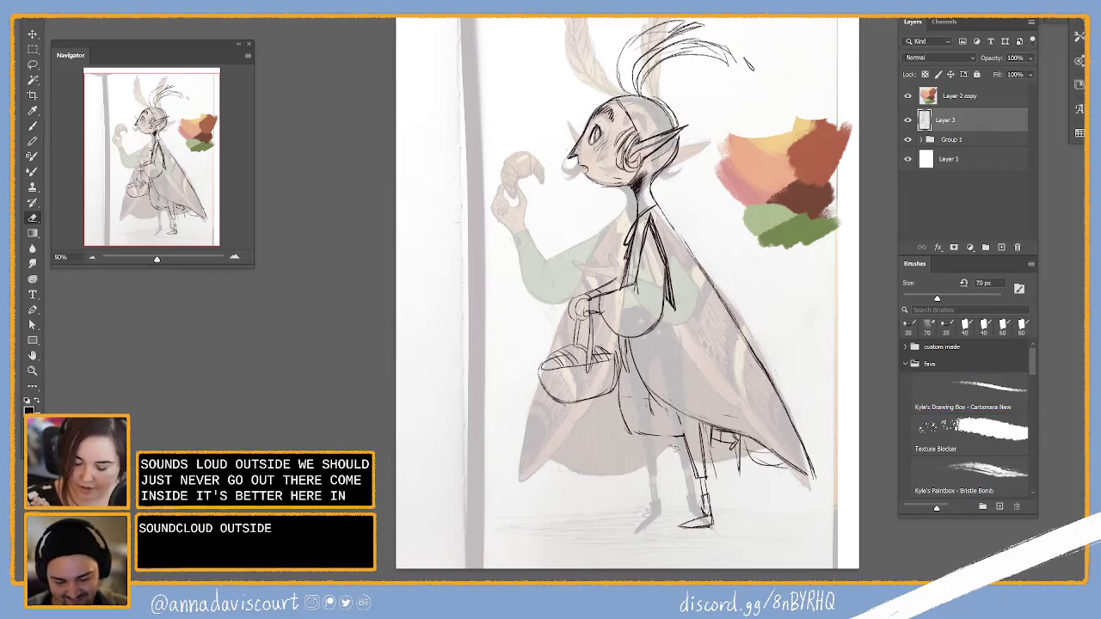
key(b)
key(b)
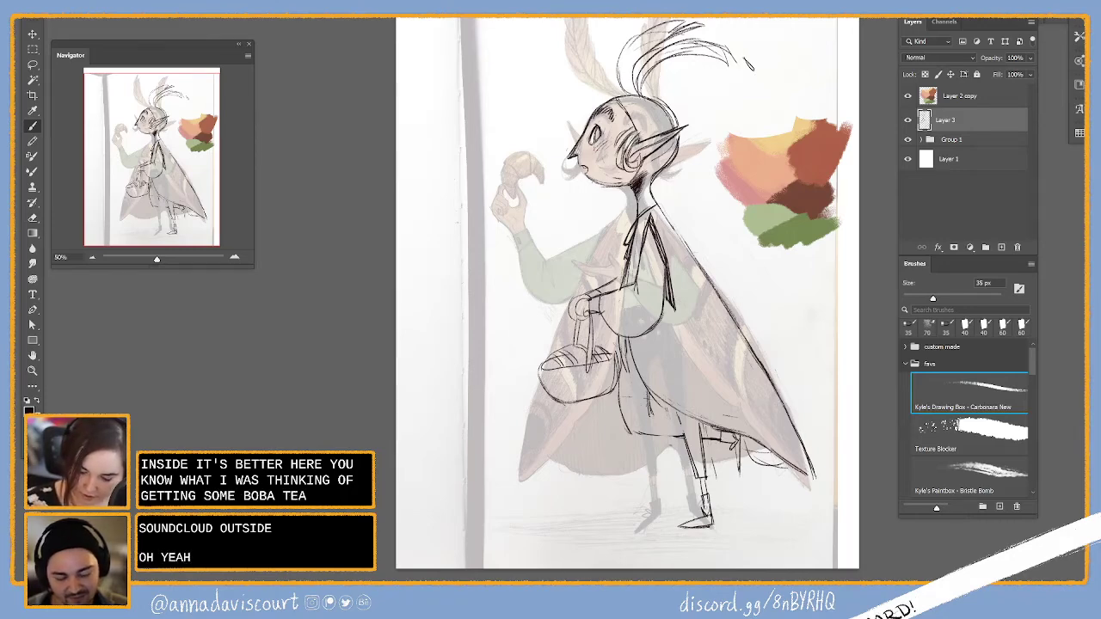
key(e)
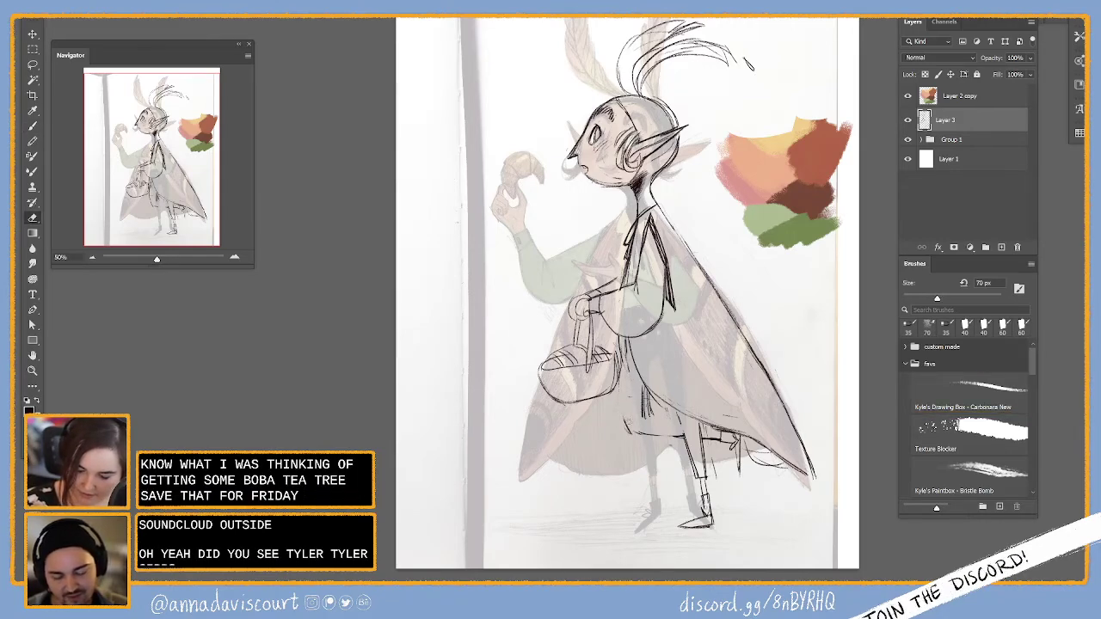
key(b)
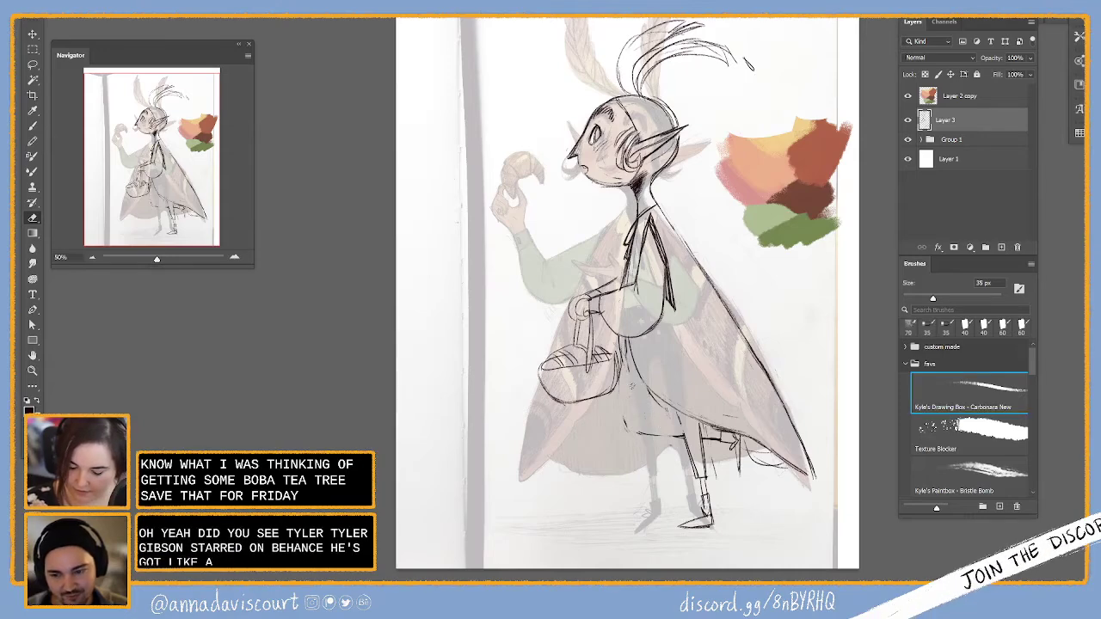
key(e)
key(b)
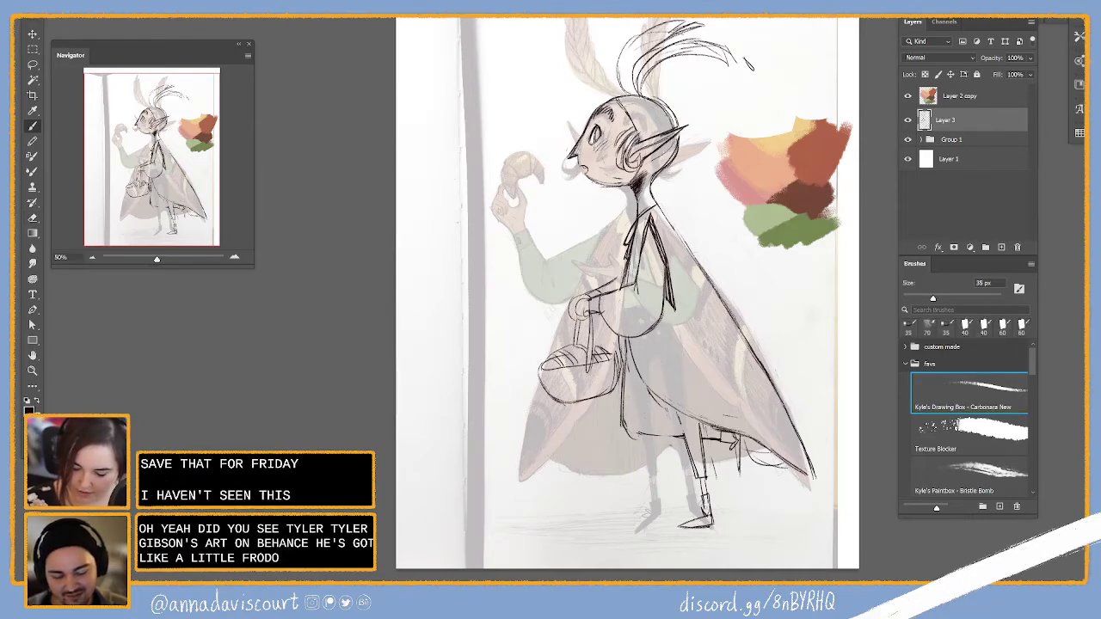
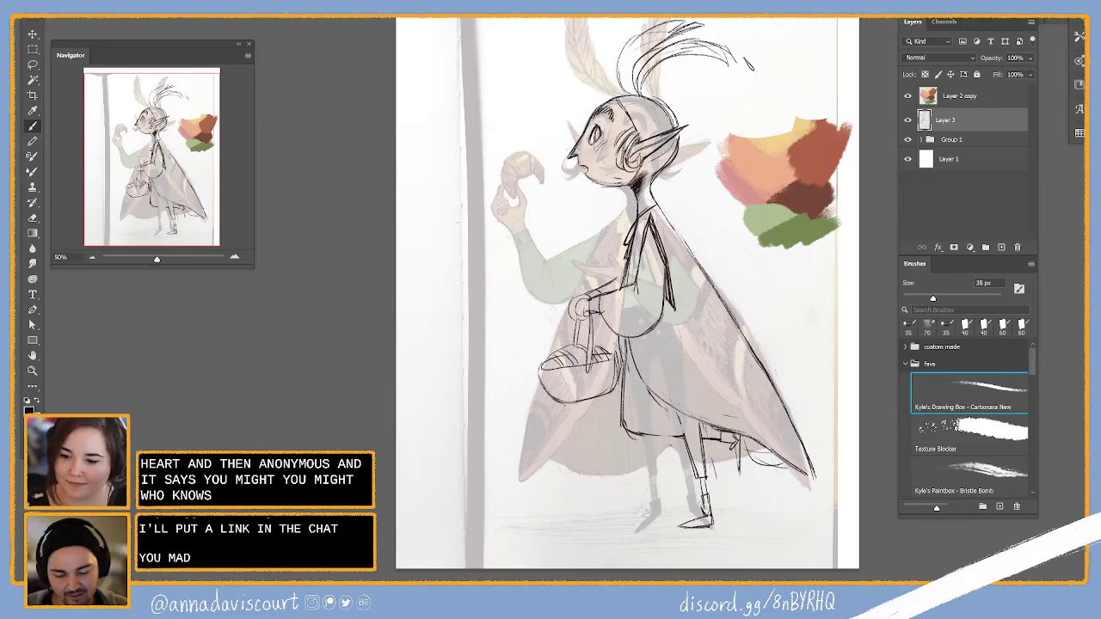
Switch to the browser with the Behance profile, follow the illustrator, and open and appreciate the project "You're Late!"
drag(1099, 69, 430, 30)
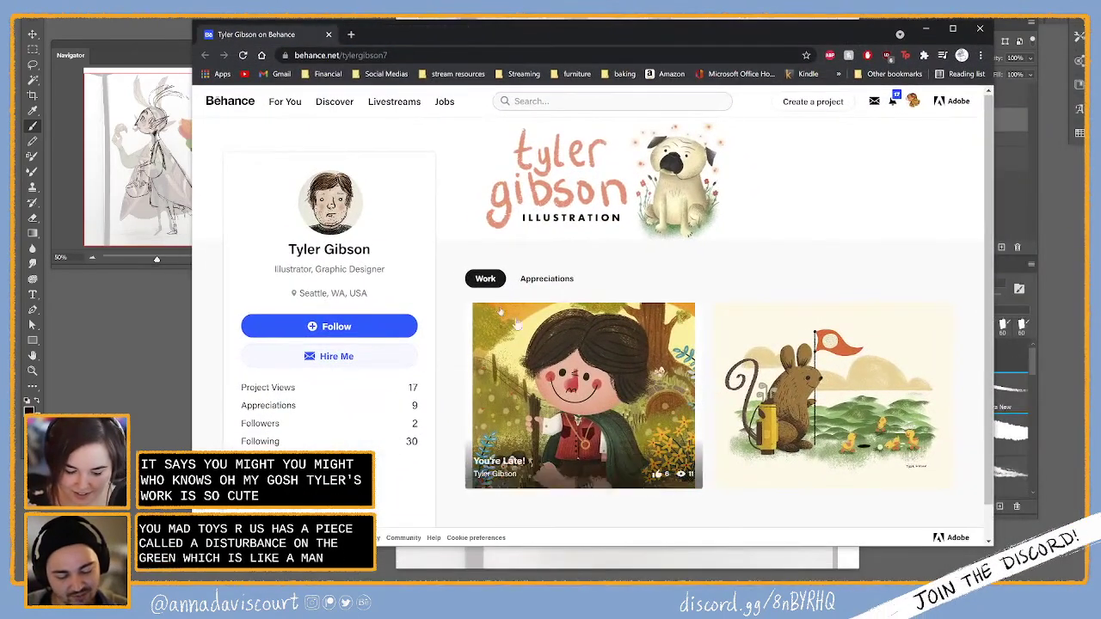
click(368, 326)
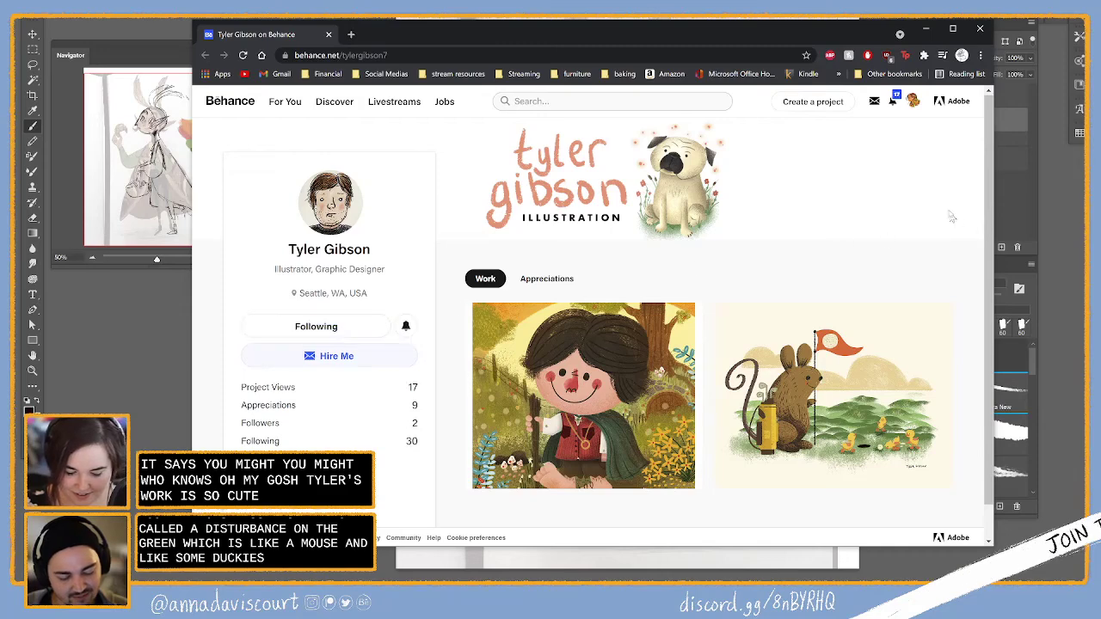
scroll(860, 241, down, 1)
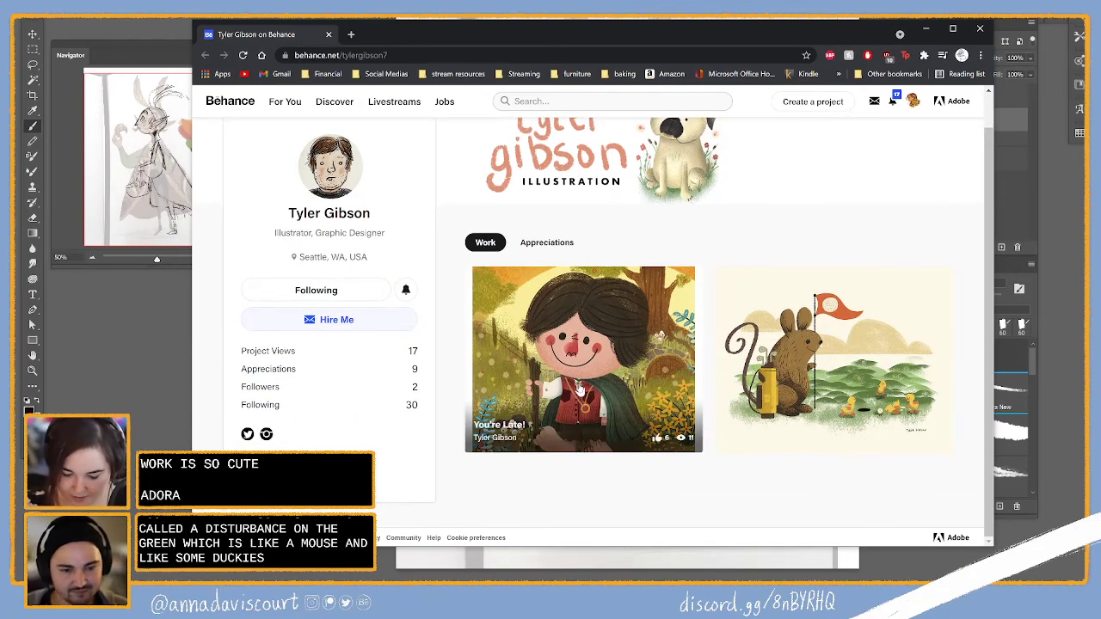
click(590, 383)
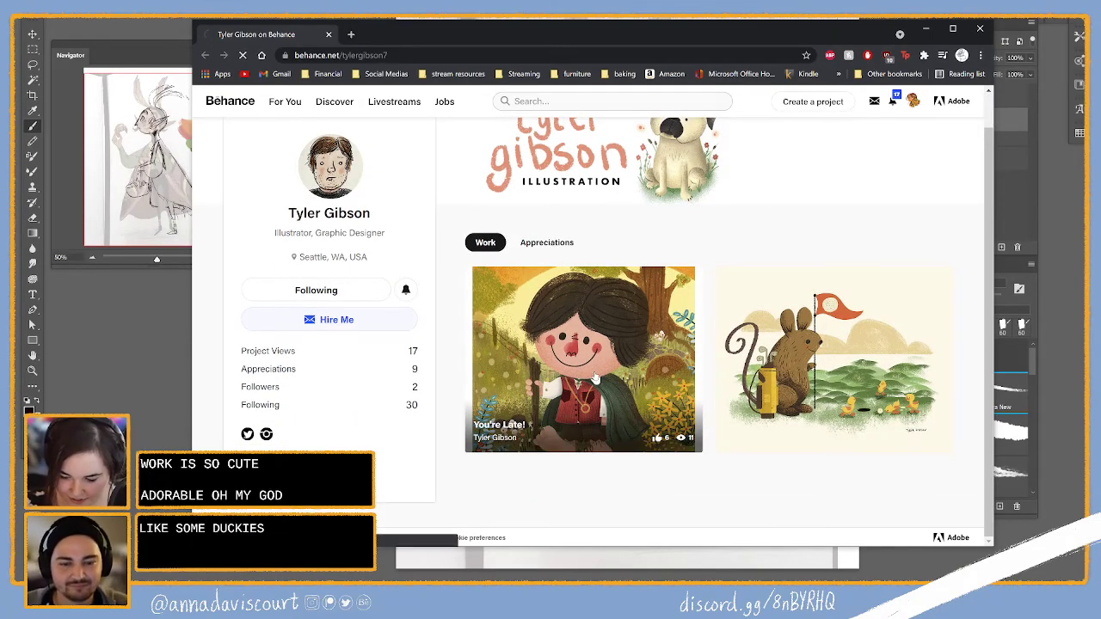
click(927, 347)
Examine the "You're Late!" illustration from the treetops down to the flowers, including the hobbit house, and the rest of the project page
scroll(846, 375, down, 3)
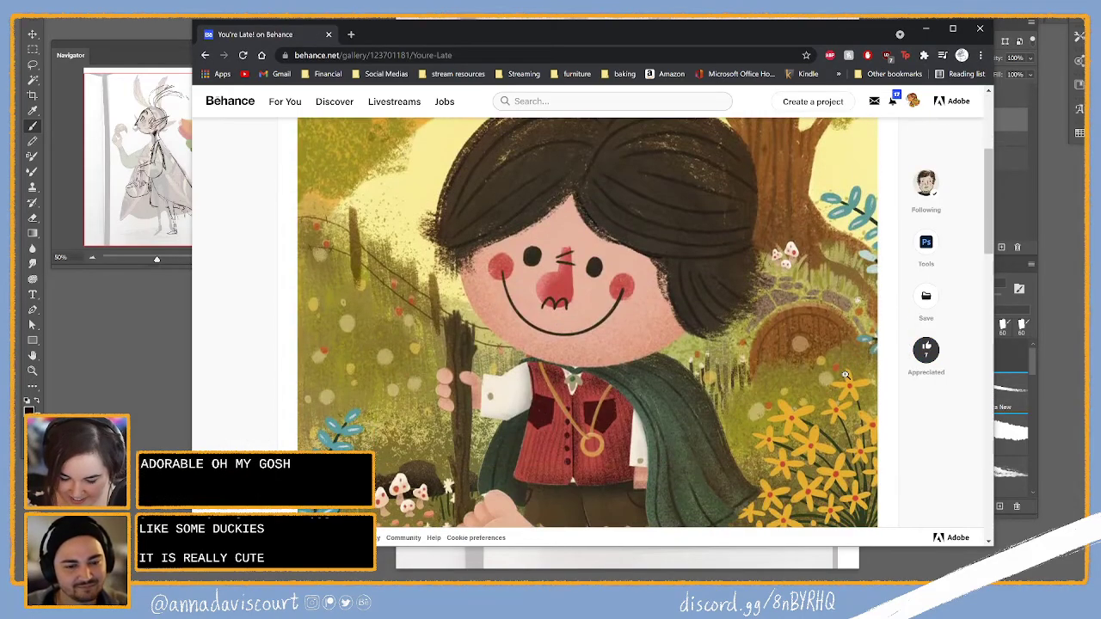
scroll(845, 375, down, 1)
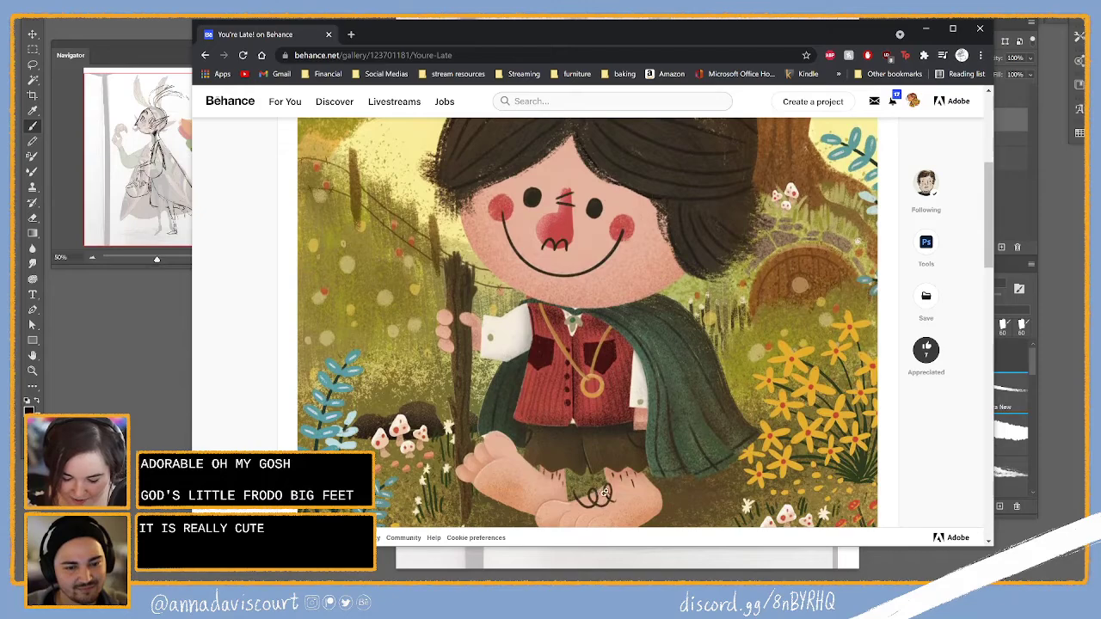
scroll(845, 381, down, 5)
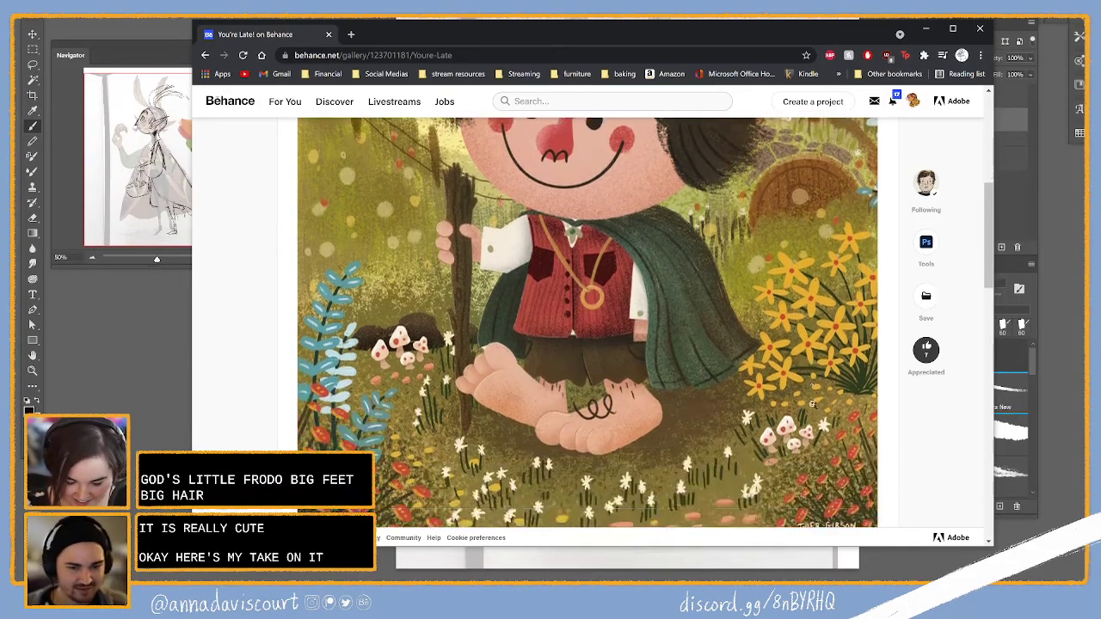
scroll(847, 383, down, 3)
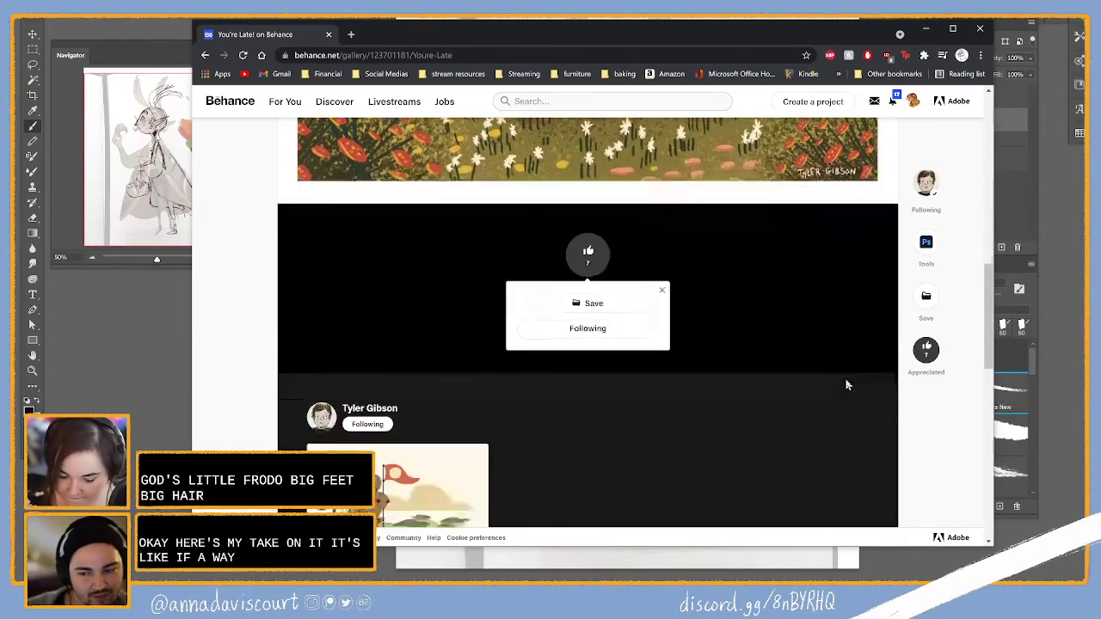
scroll(844, 375, up, 6)
scroll(851, 374, up, 3)
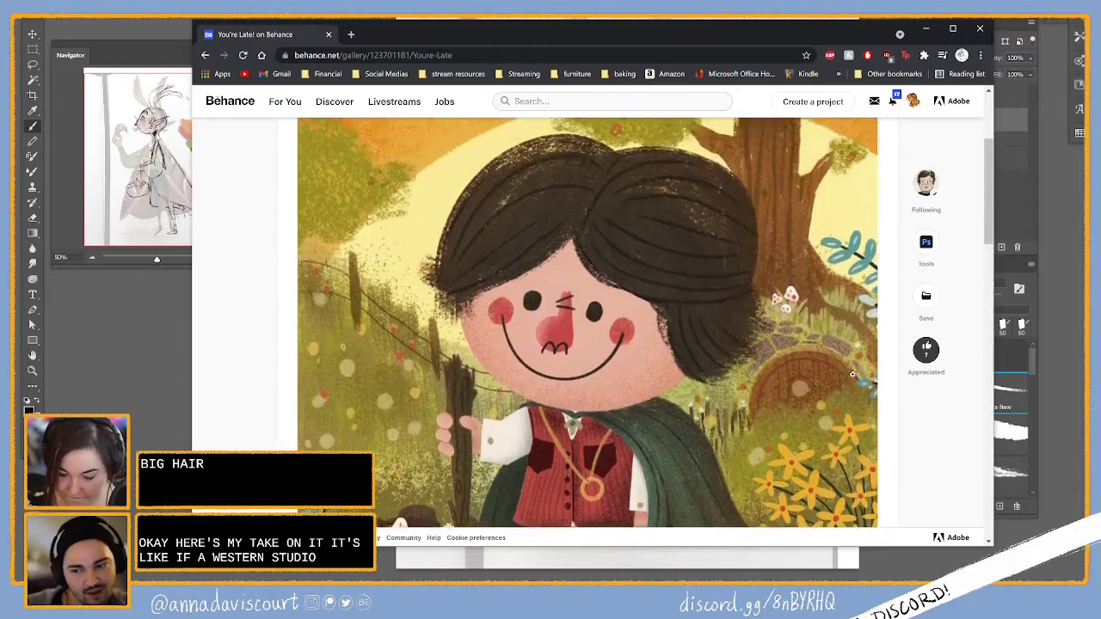
scroll(851, 371, up, 3)
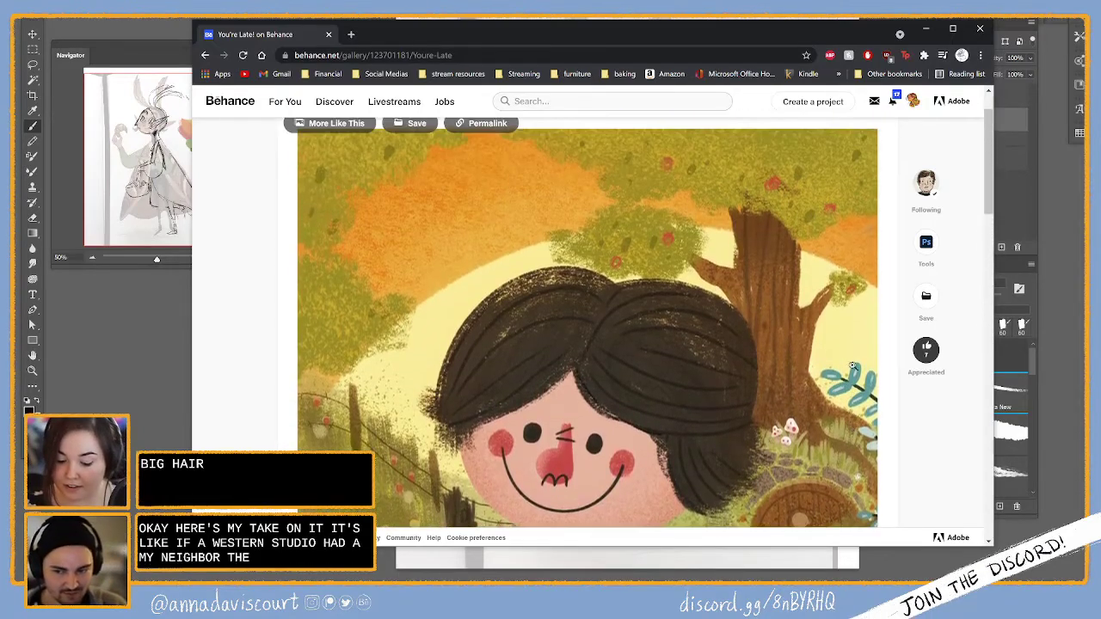
scroll(851, 365, down, 4)
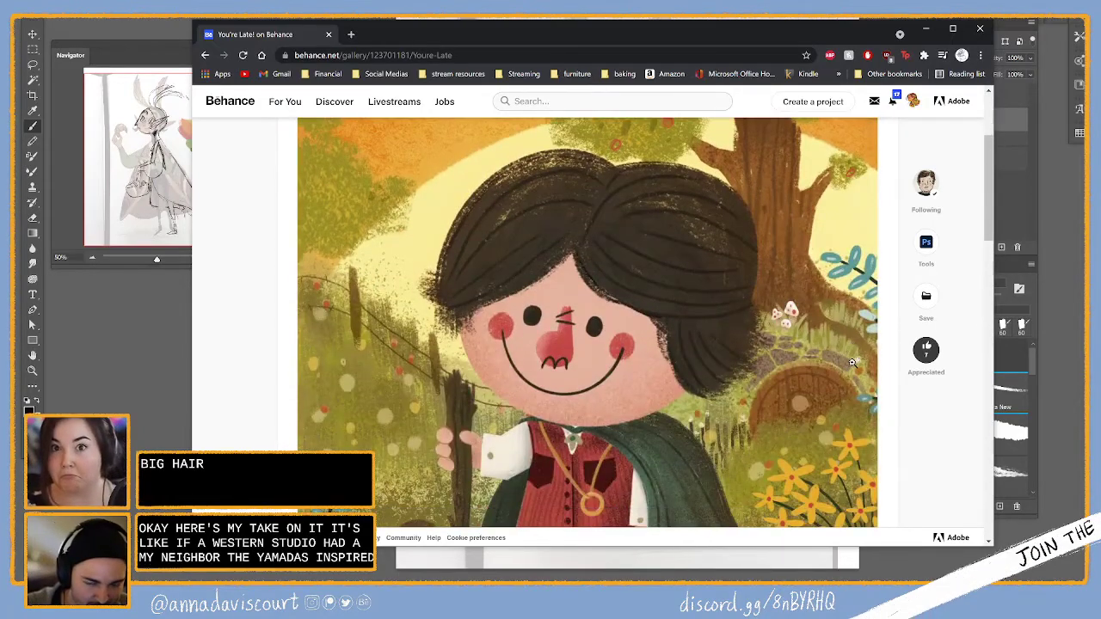
scroll(851, 363, down, 3)
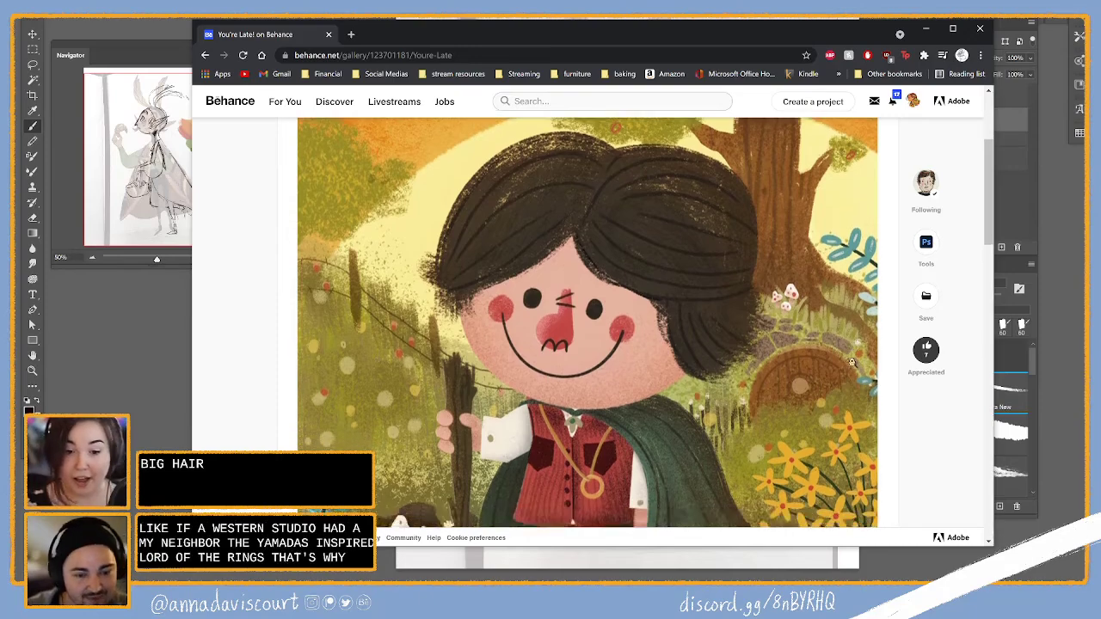
scroll(843, 352, up, 3)
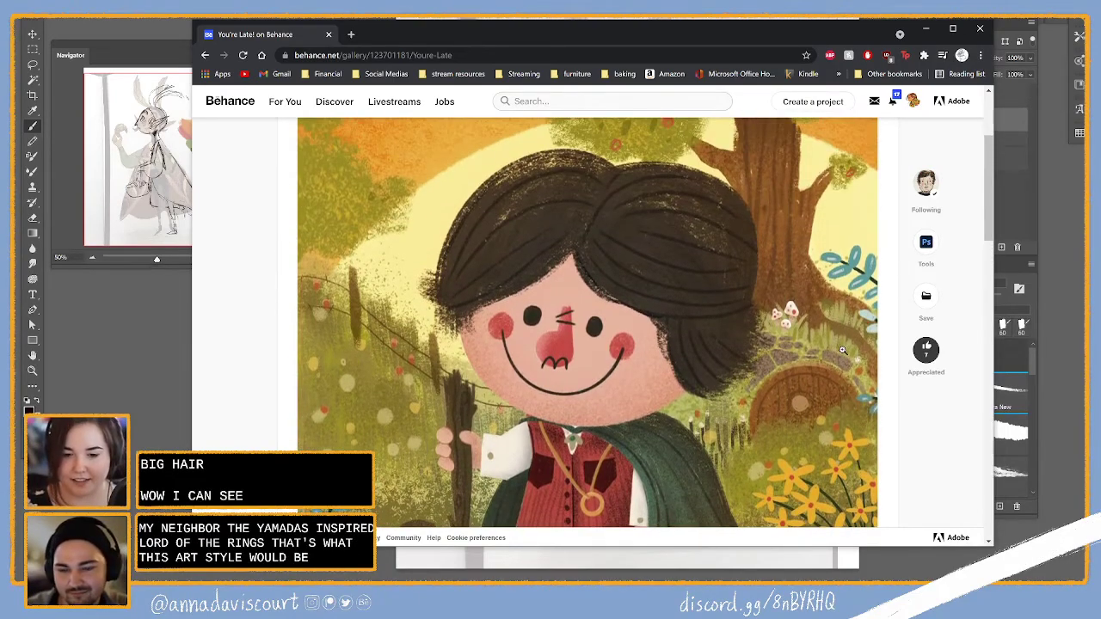
scroll(841, 354, down, 1)
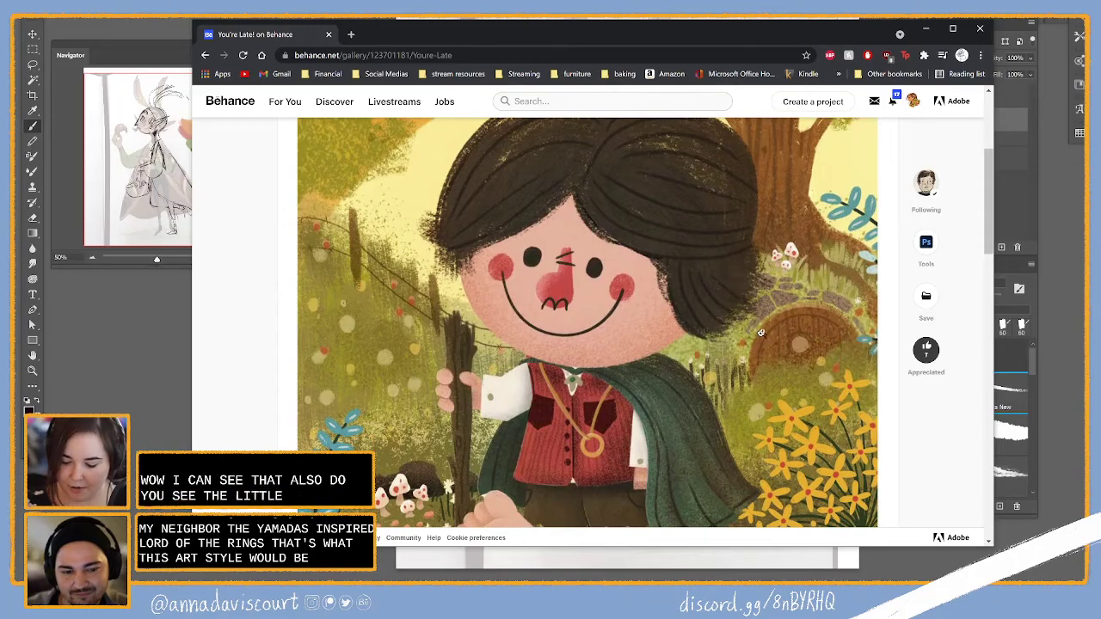
scroll(773, 382, up, 2)
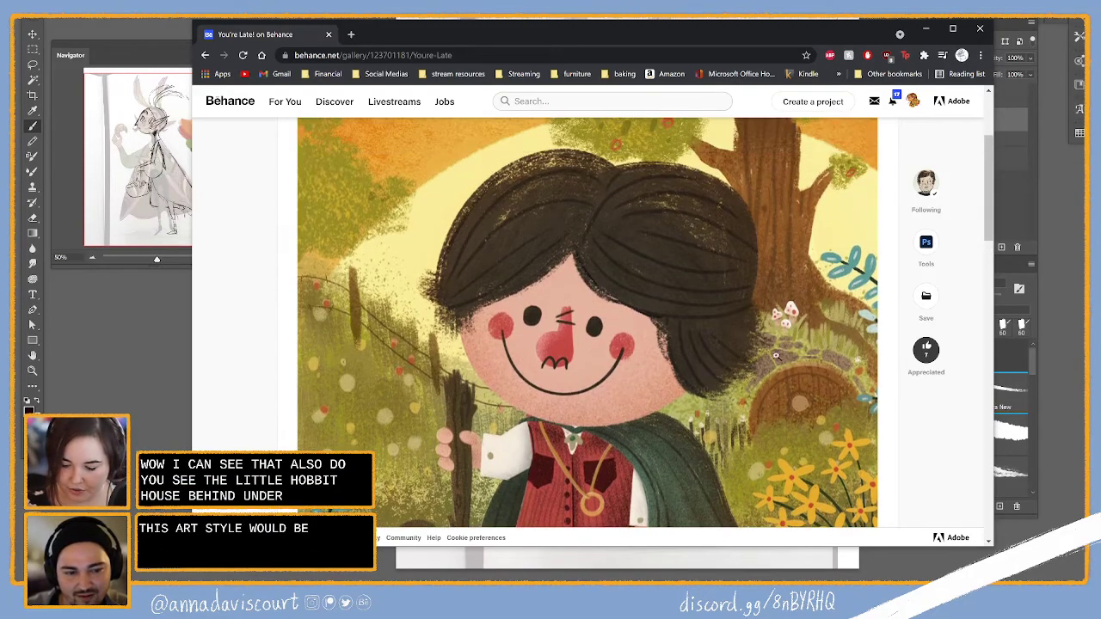
scroll(827, 406, down, 3)
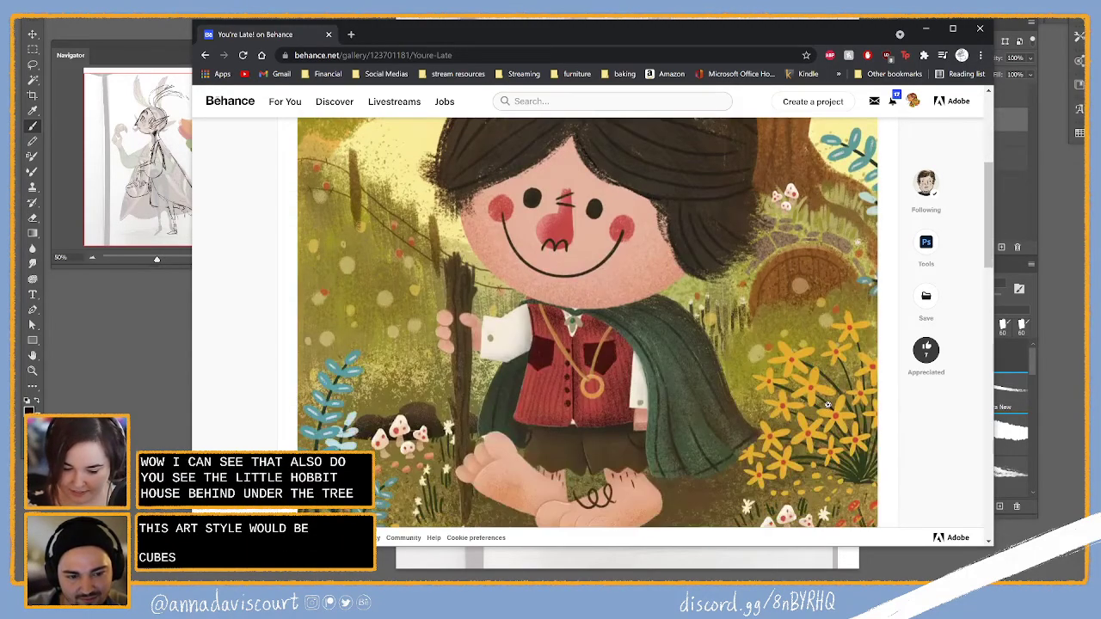
scroll(826, 391, down, 6)
scroll(815, 387, down, 2)
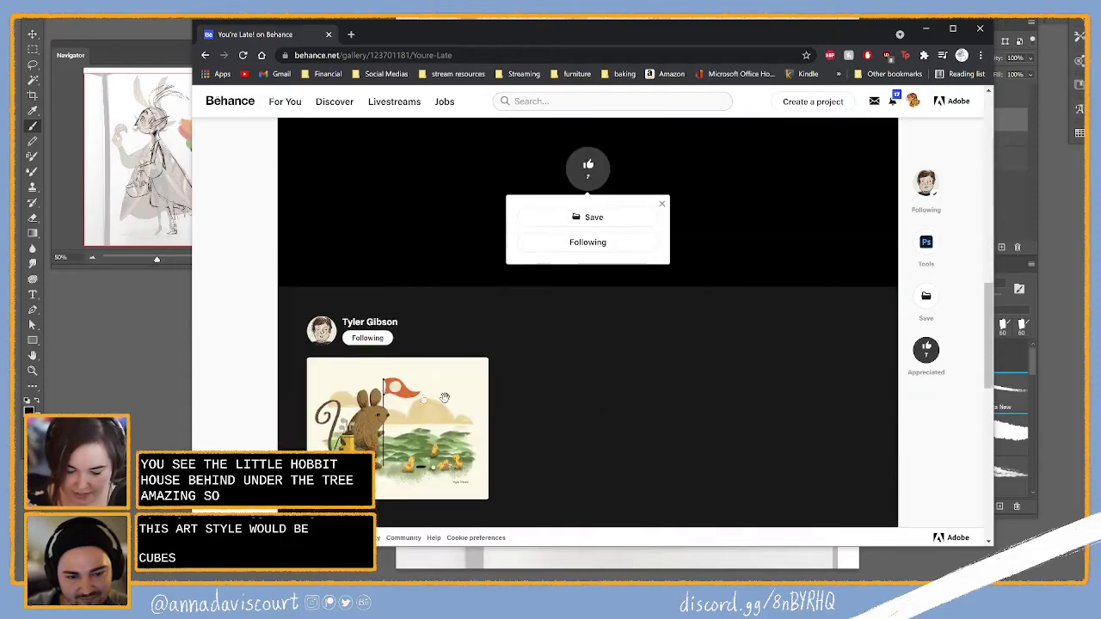
Open the illustrator's other project "A Disturbance on the Green", appreciate it and look through its page
click(387, 425)
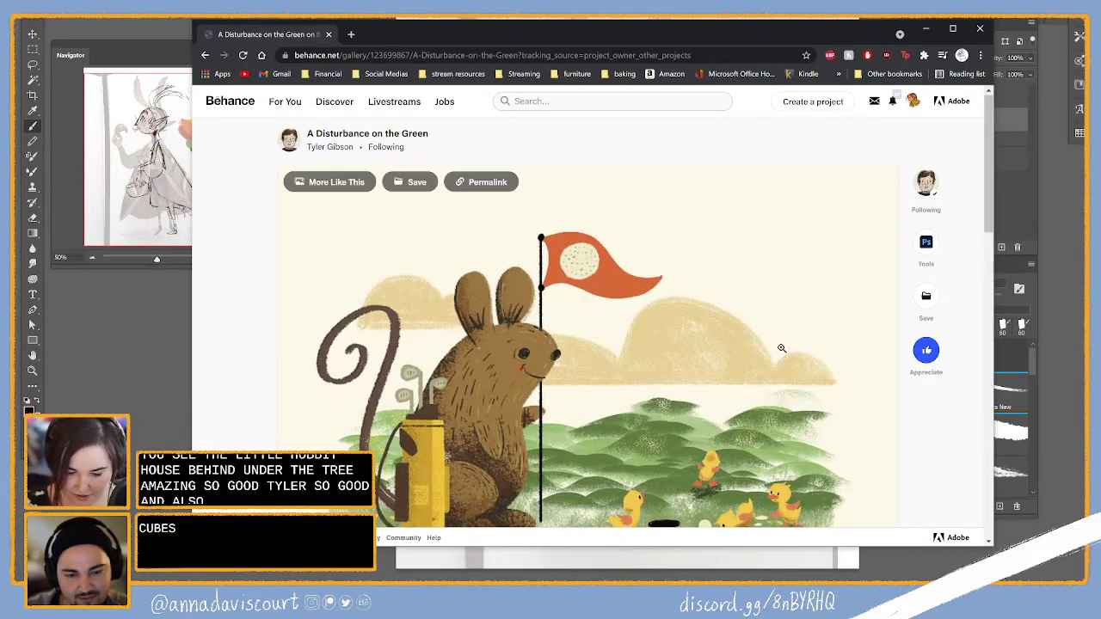
click(925, 349)
scroll(943, 411, down, 1)
scroll(943, 411, down, 1)
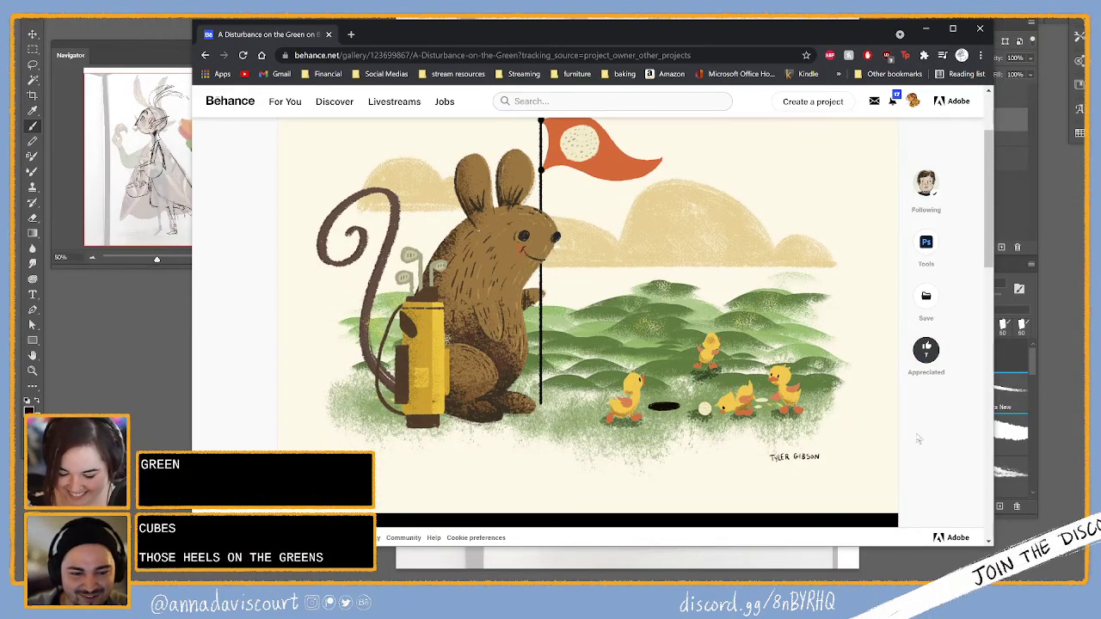
scroll(907, 421, up, 1)
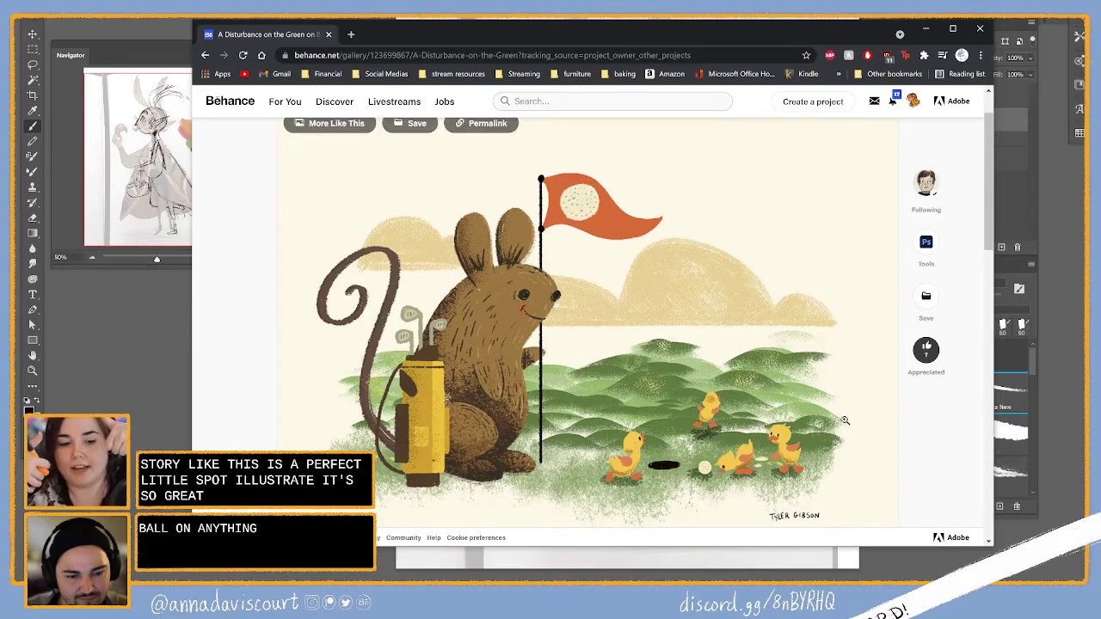
scroll(826, 411, down, 6)
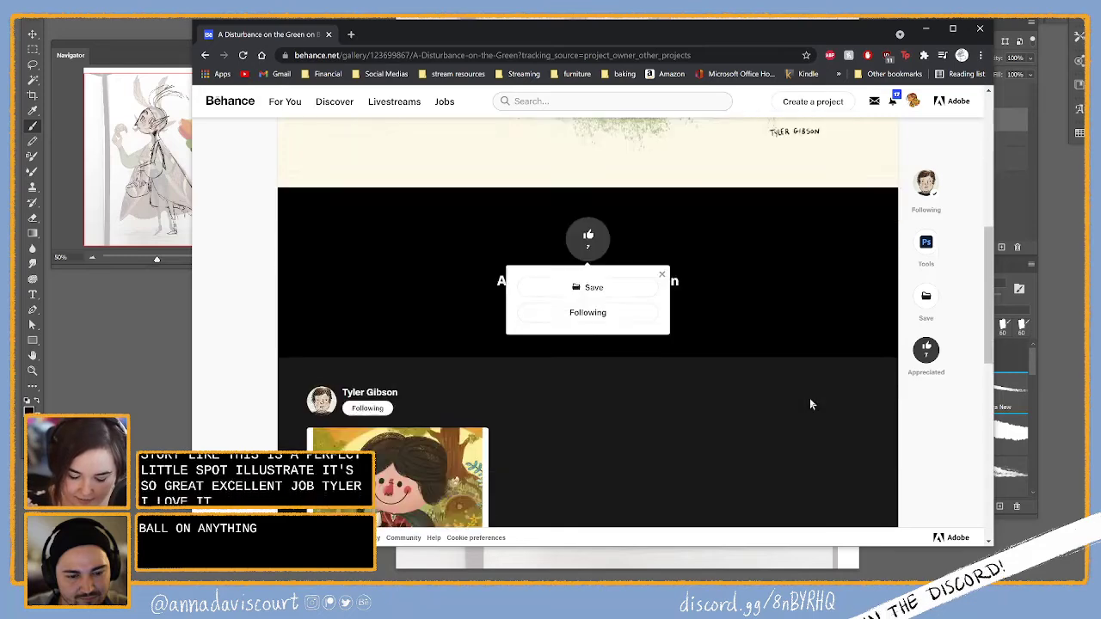
scroll(809, 398, down, 3)
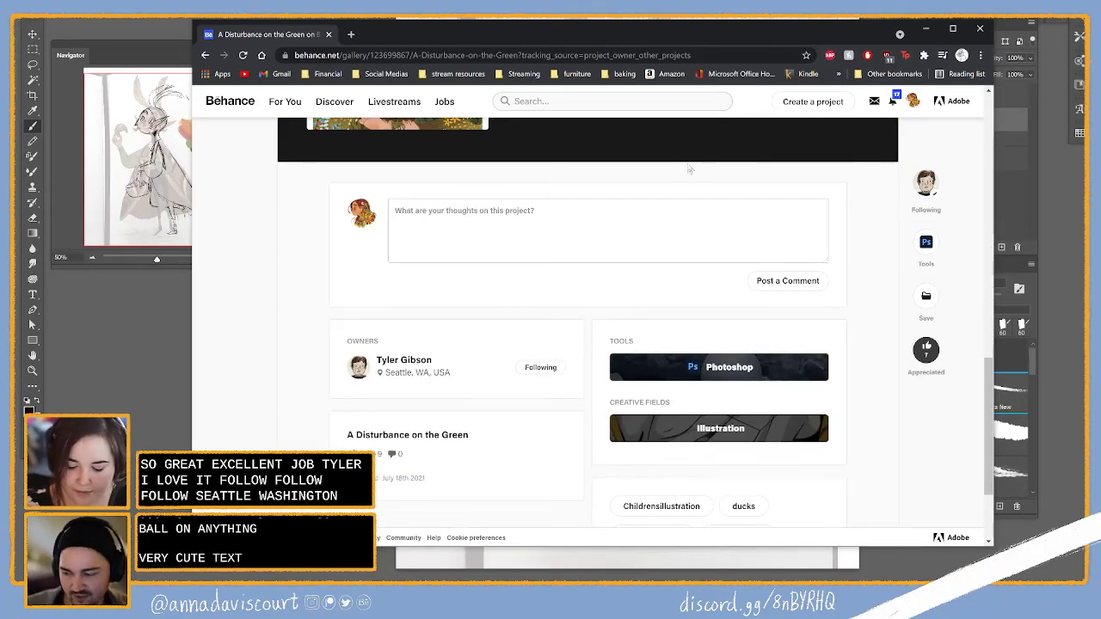
Switch back to Photoshop and erase and rework the leg lines just beneath the cloak's lower edge
click(925, 29)
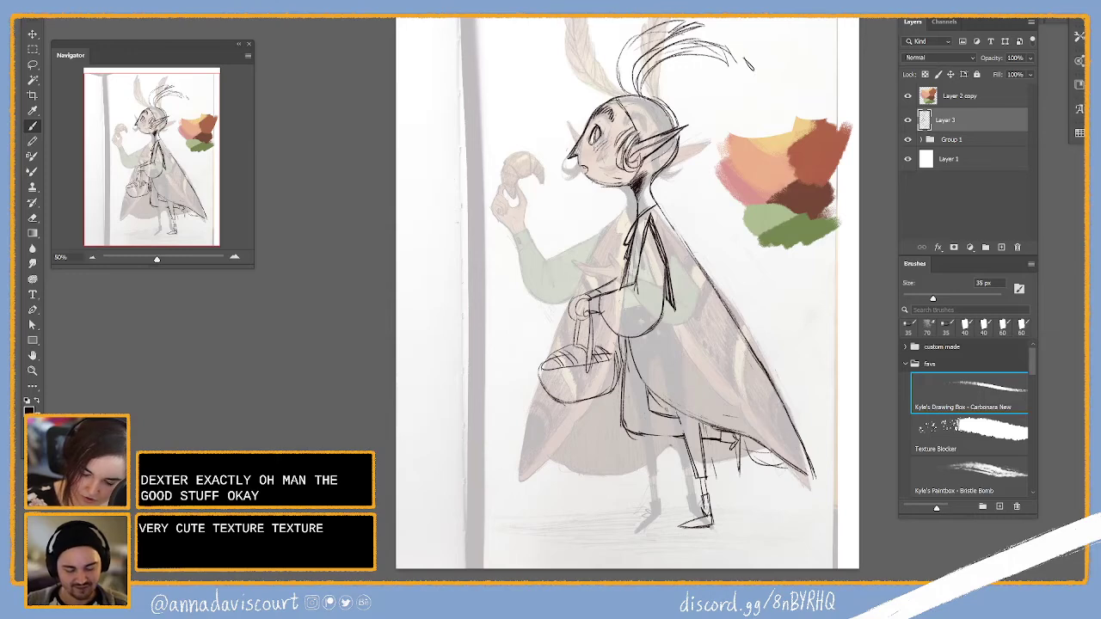
key(e)
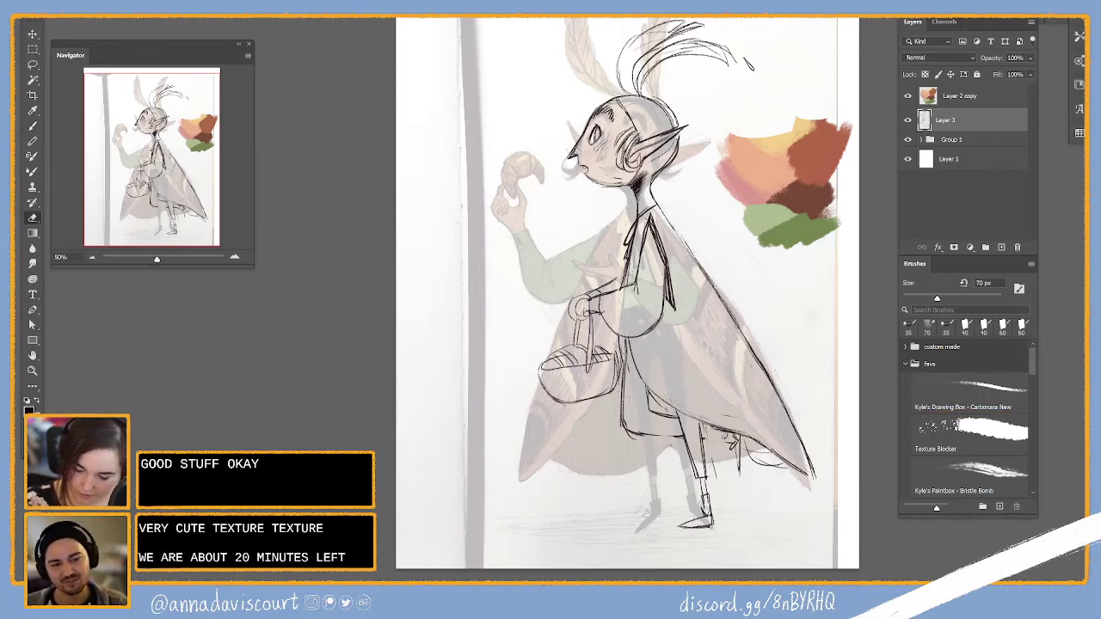
key(b)
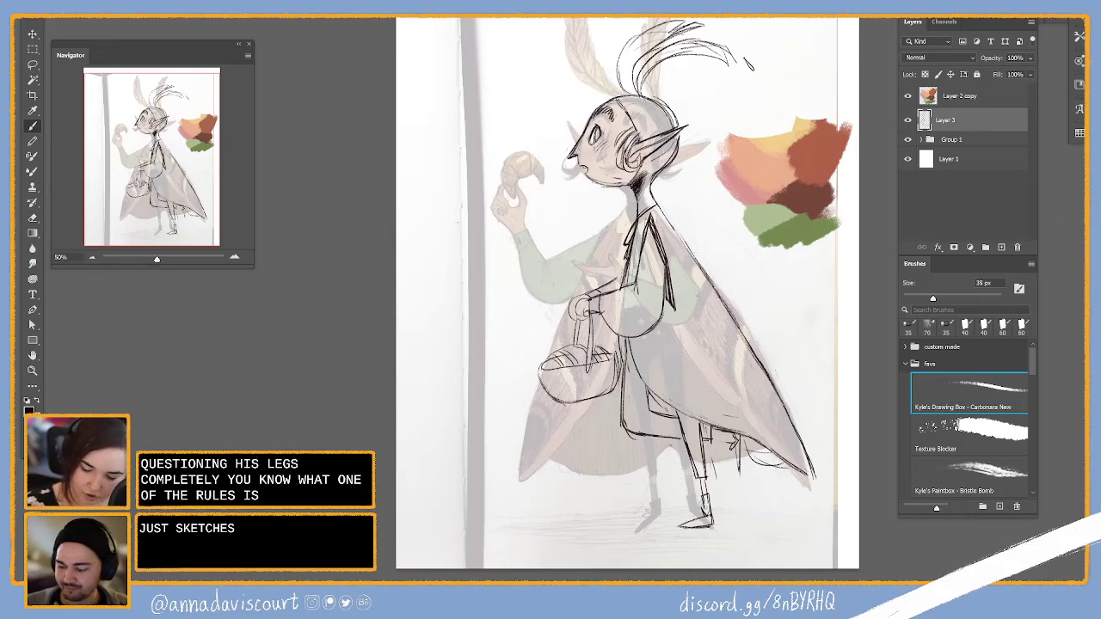
On a new layer, sketch the body under the cloak as a long coat with a flat hem, front buttons and a narrow slit
click(1001, 248)
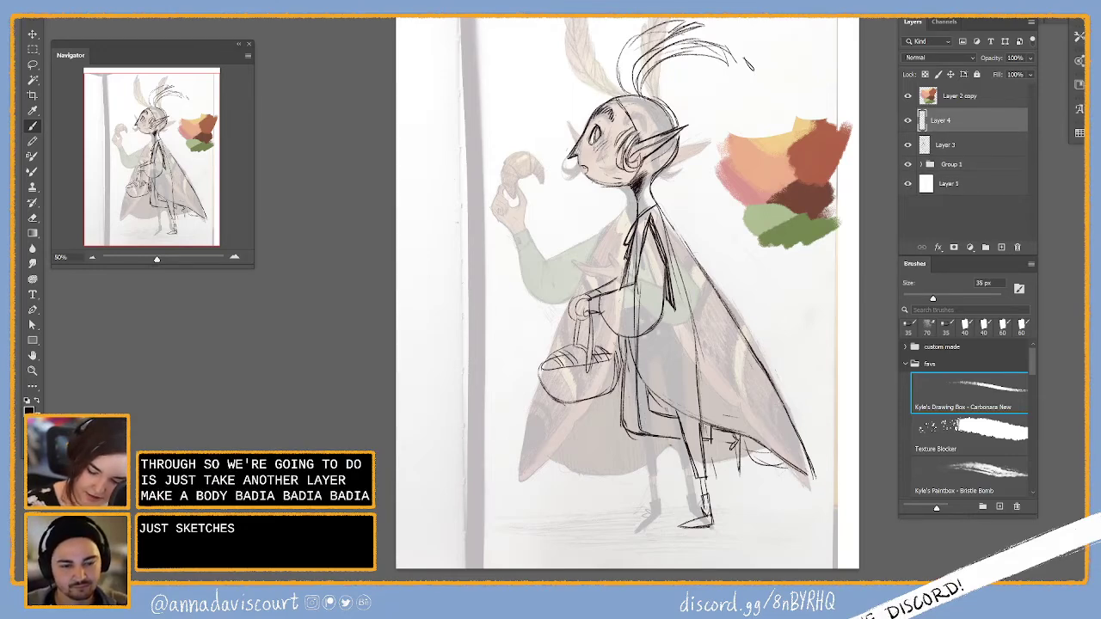
drag(674, 442, 709, 441)
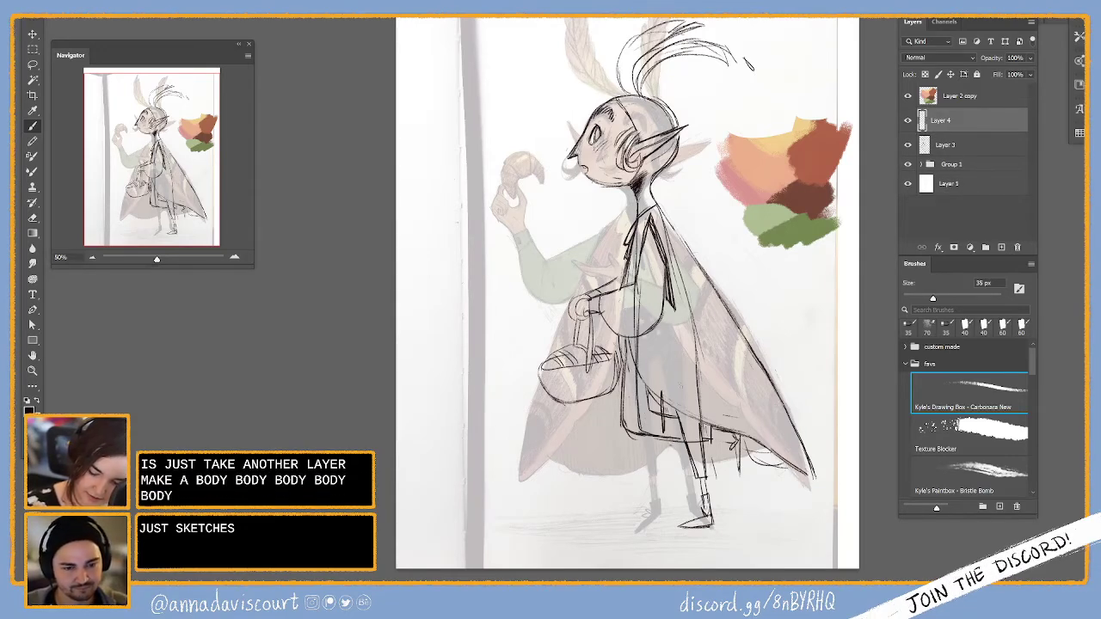
drag(663, 366, 666, 419)
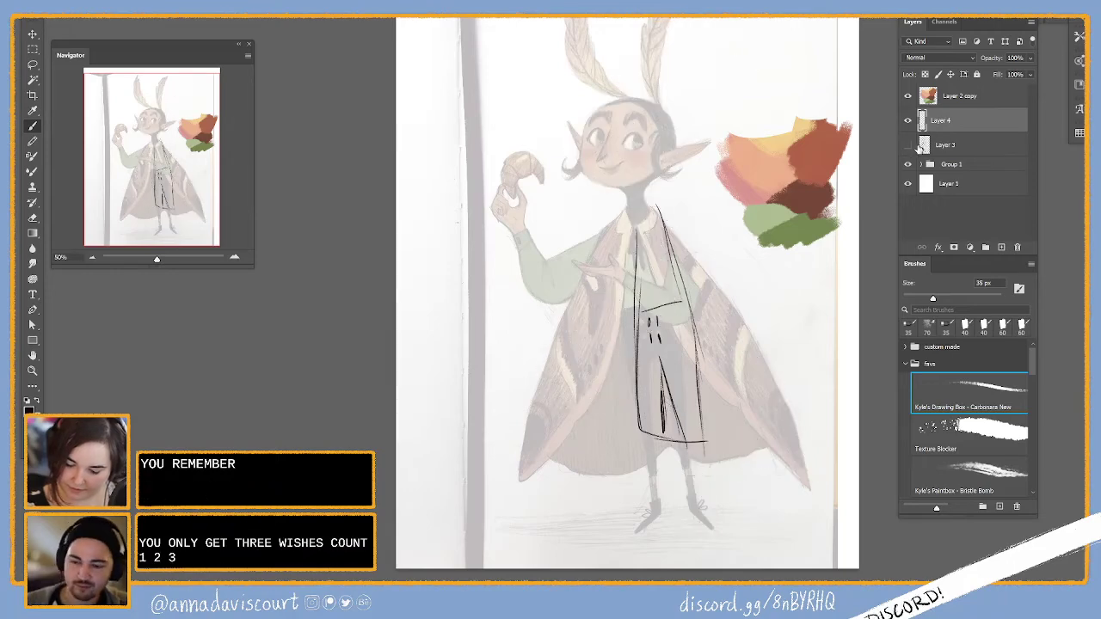
Hide the coat study on Layer 4 and, on Layer 3, erase and redraw the coat's front edge, hem and slit beneath the cloak
click(1005, 139)
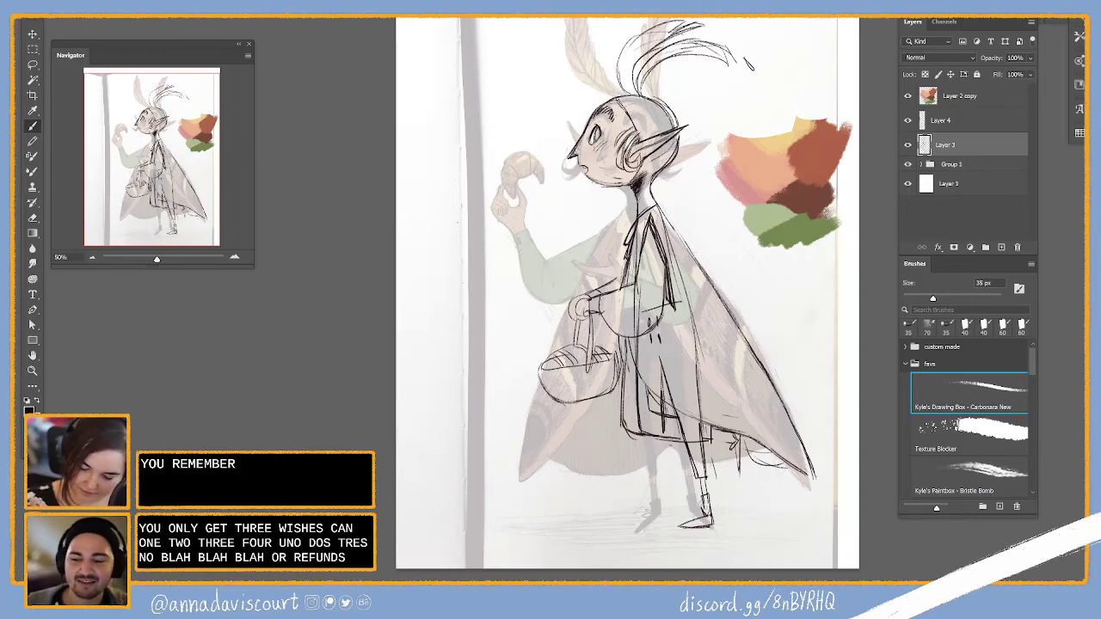
click(915, 121)
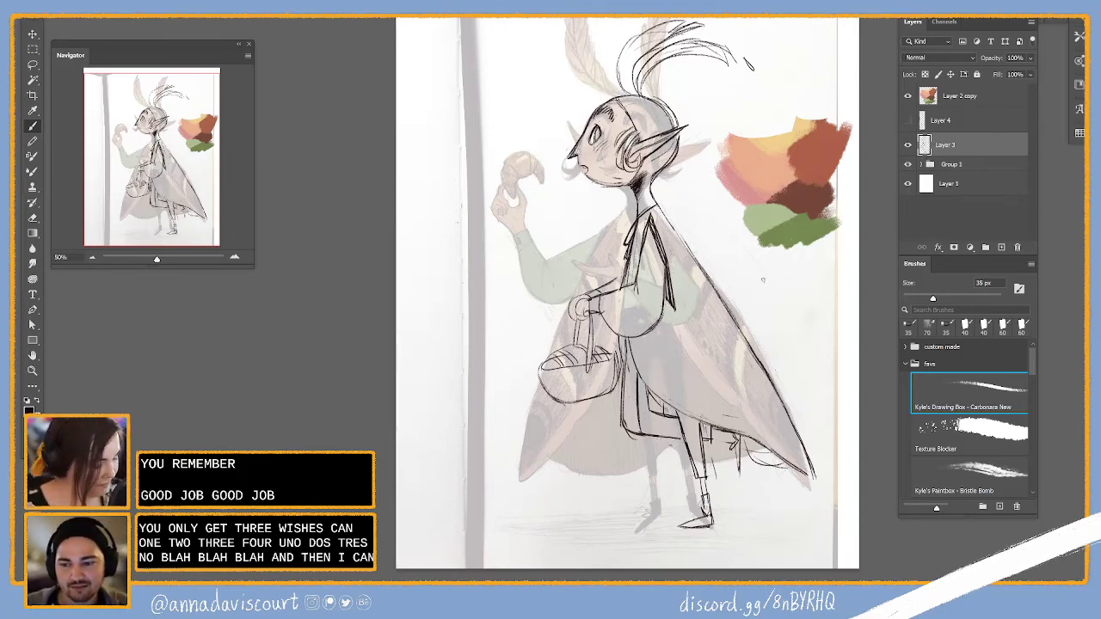
key(e)
drag(624, 356, 633, 437)
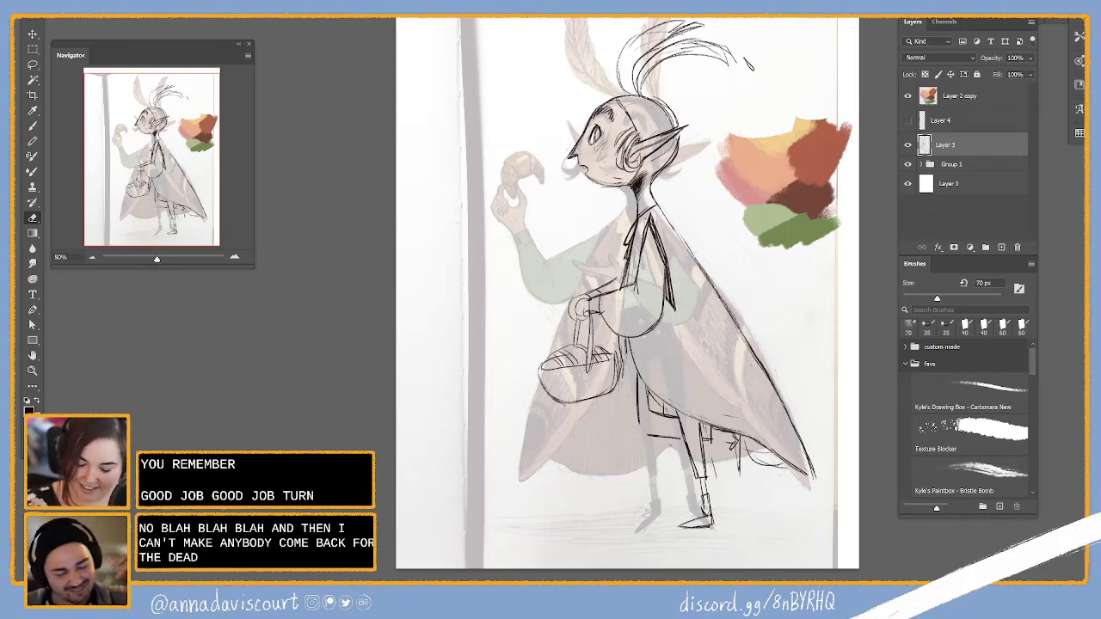
drag(662, 395, 650, 412)
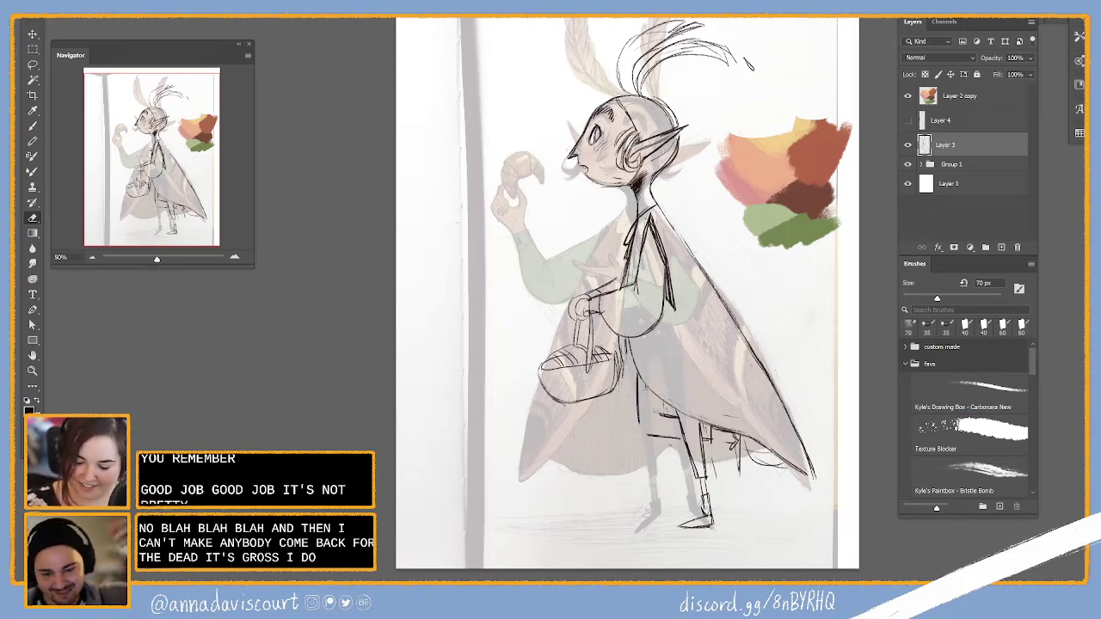
key(b)
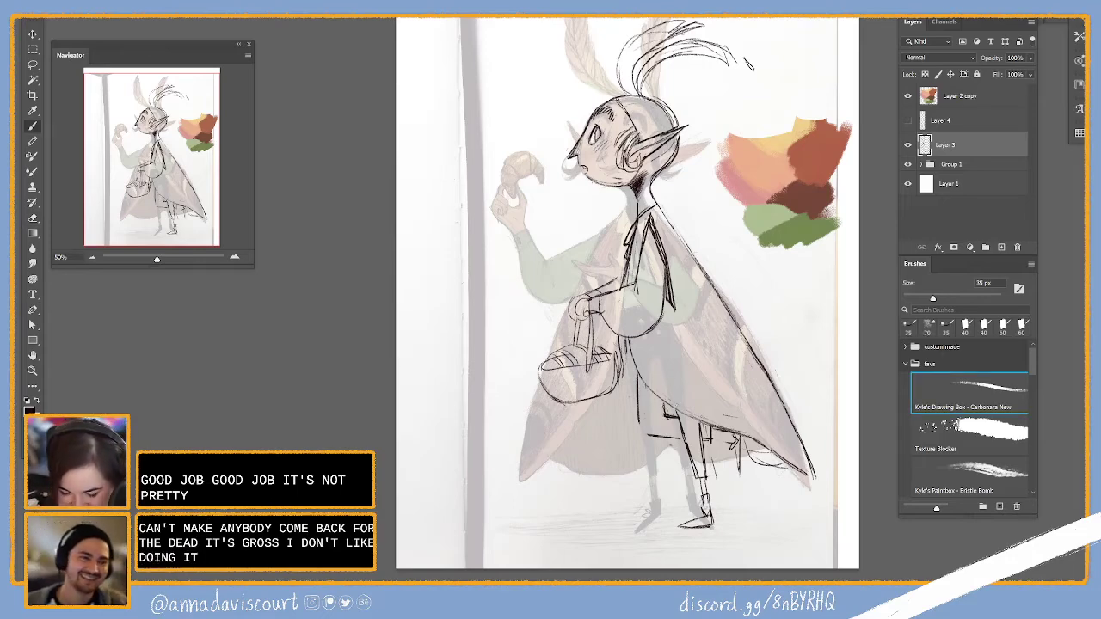
key(e)
key(b)
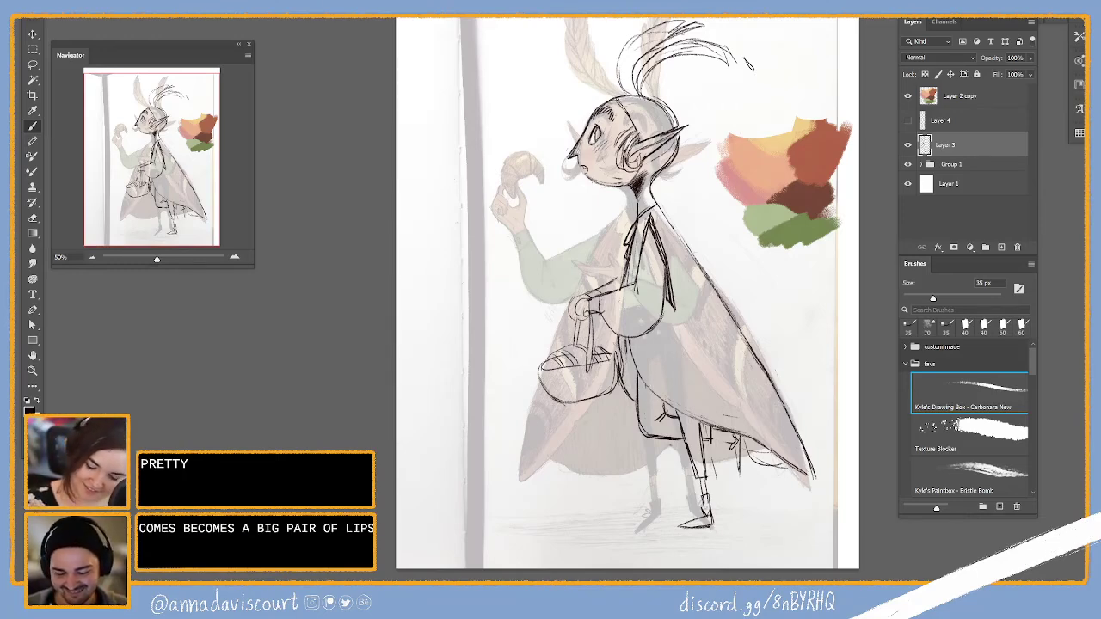
Clean up the basket's rounded lower corner and strengthen the curved underside of the bent sleeve
key(e)
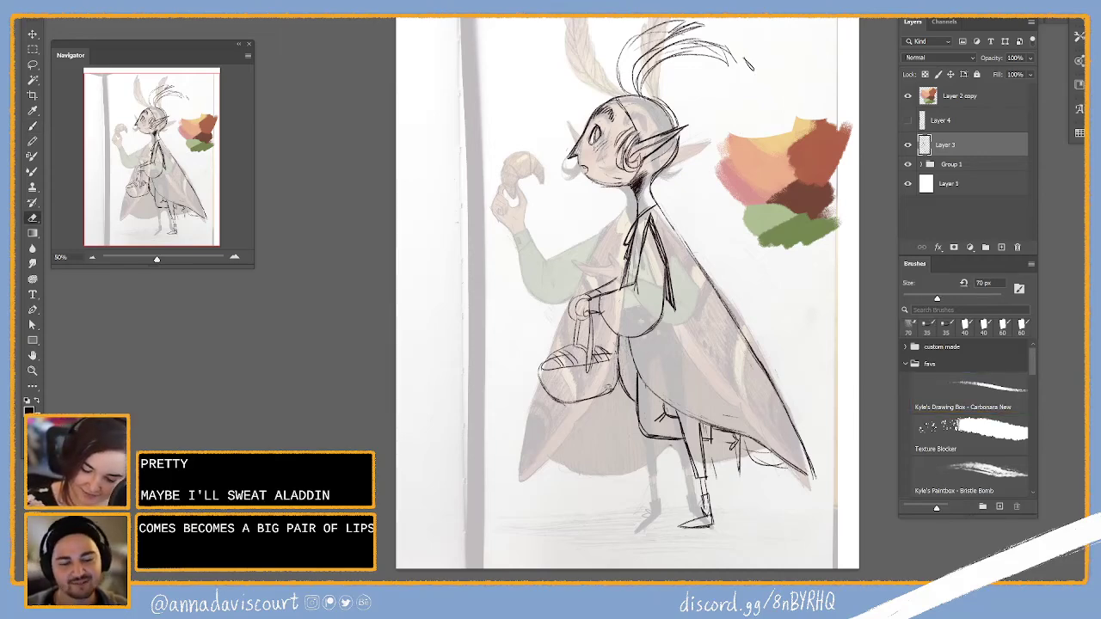
key(b)
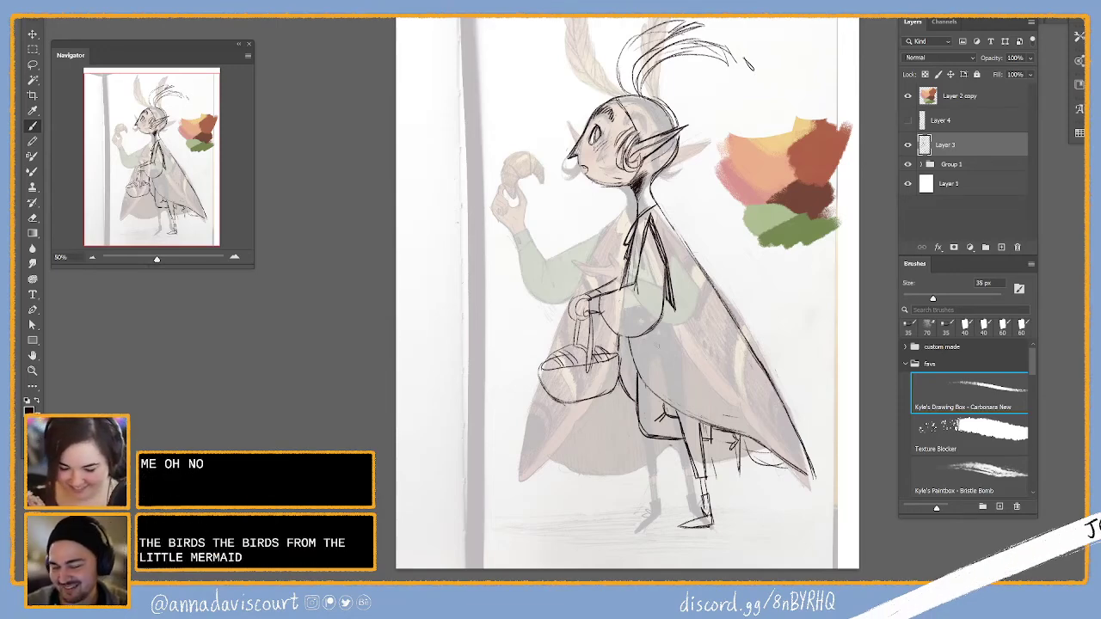
key(e)
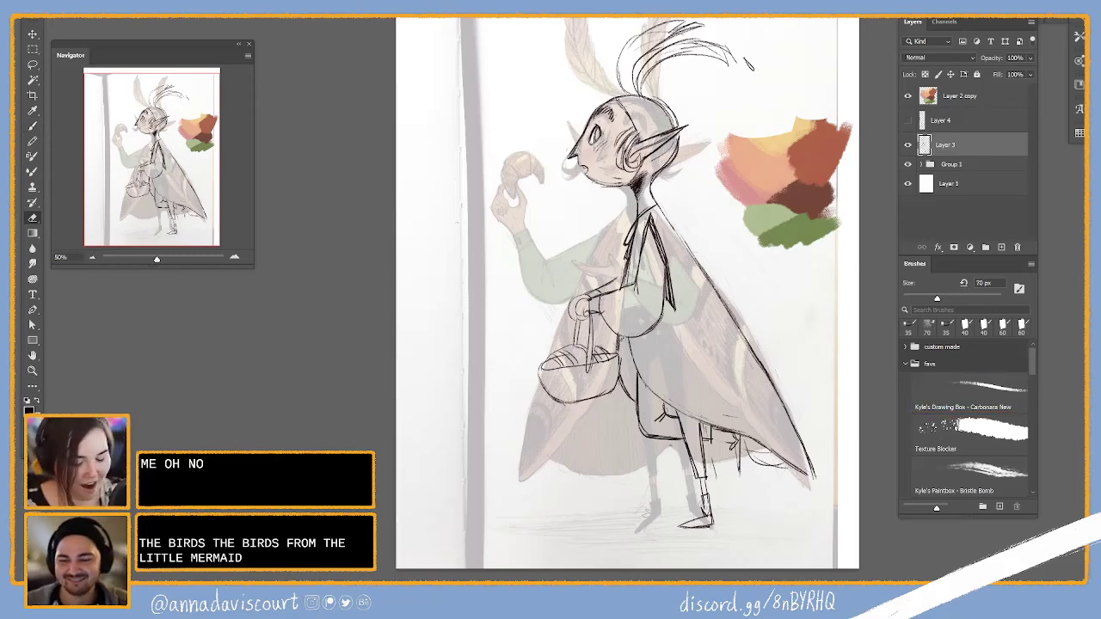
key(b)
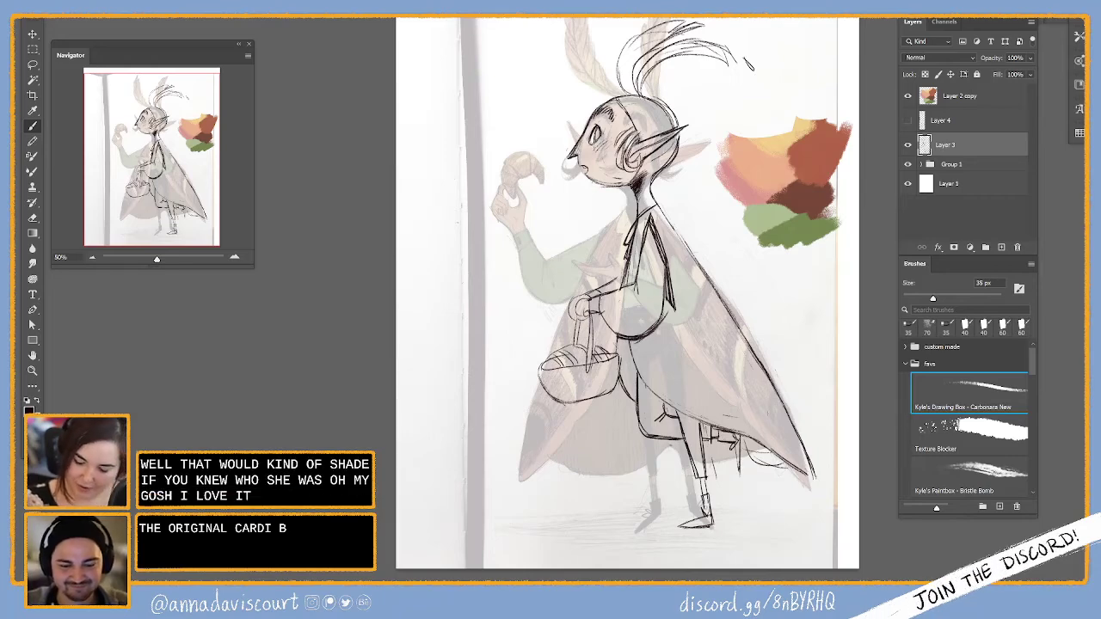
Rework the back leg under the cloak, fill the front boot and back foot with black, and tidy the boot's outline
key(e)
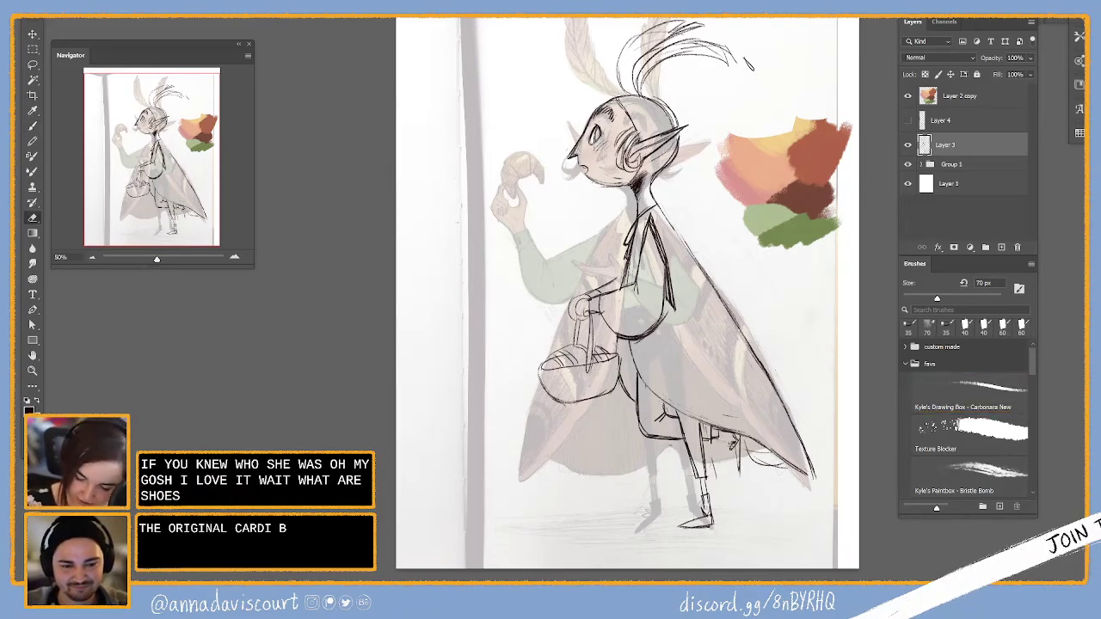
key(b)
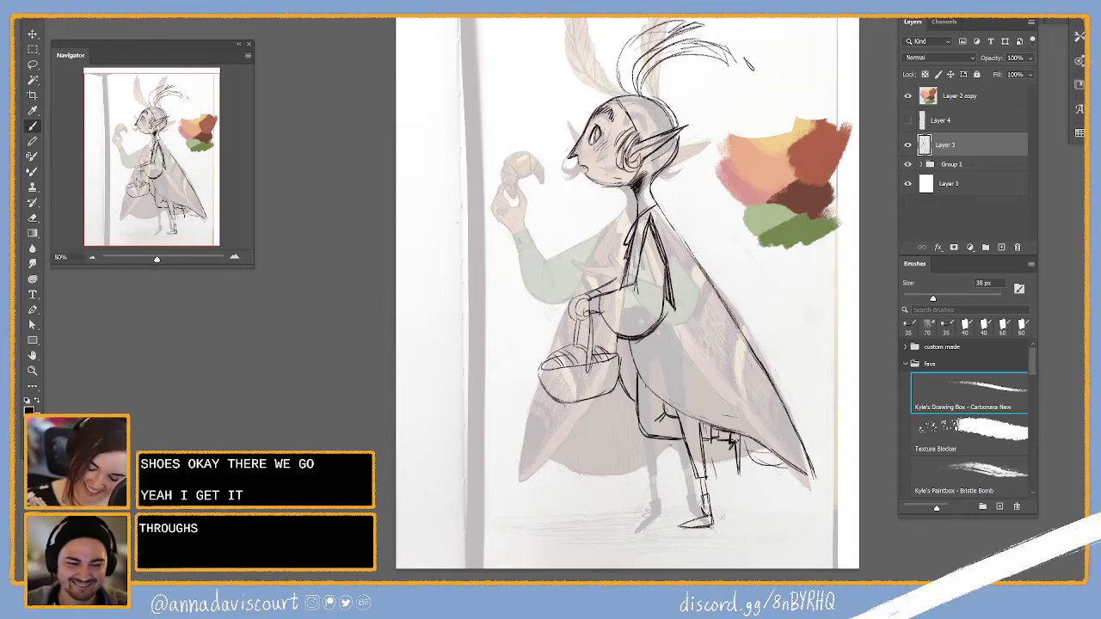
mouse_move(703, 507)
mouse_down()
mouse_move(674, 526)
mouse_move(707, 516)
mouse_up()
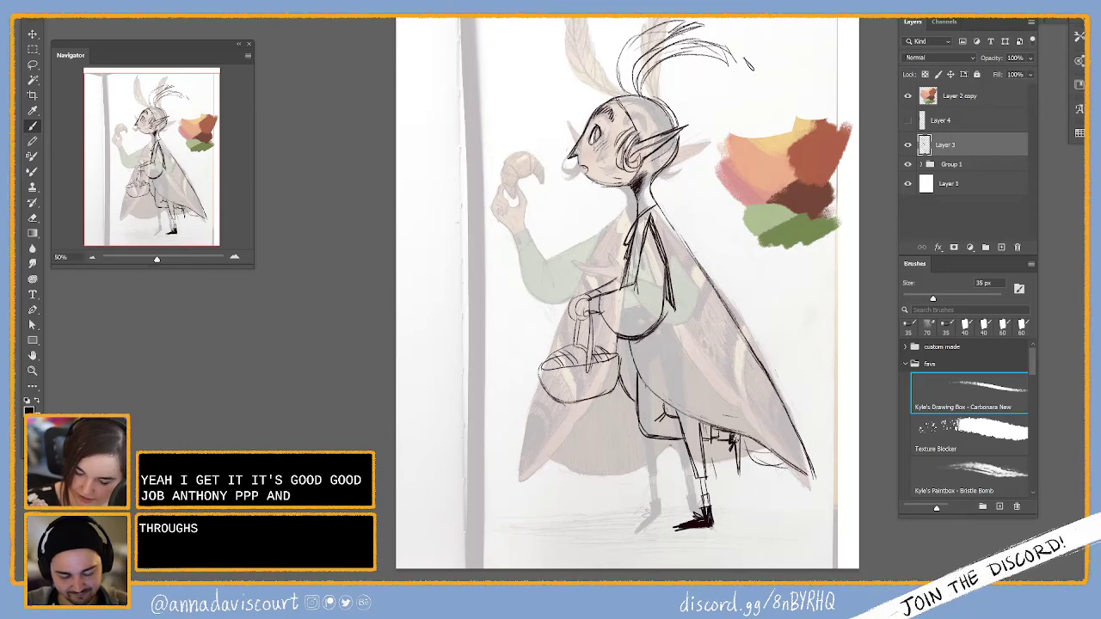
drag(737, 432, 739, 449)
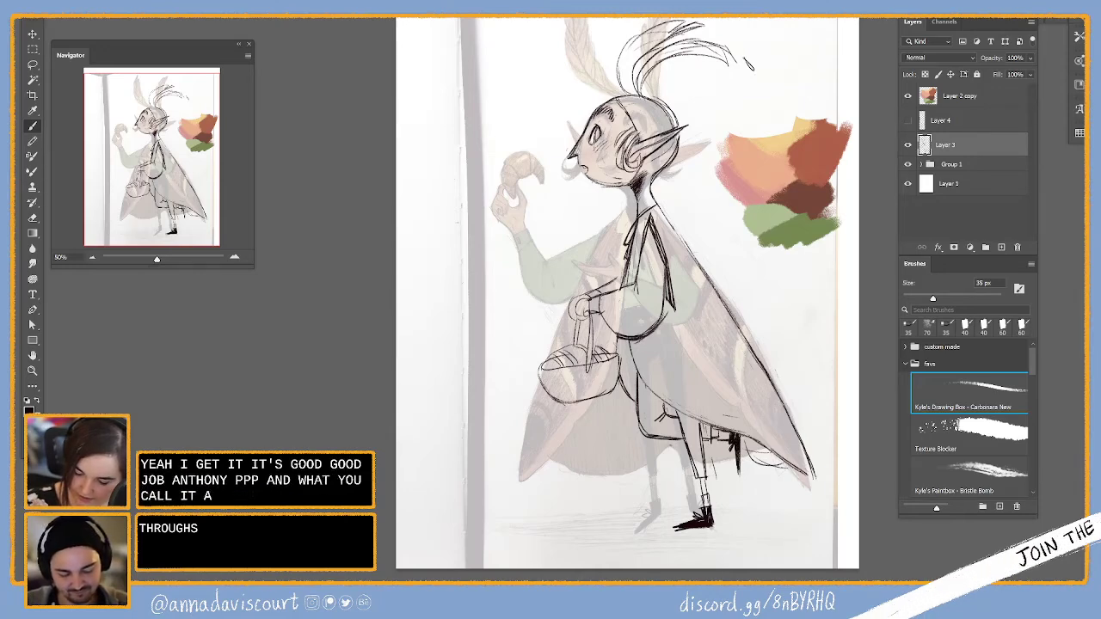
key(e)
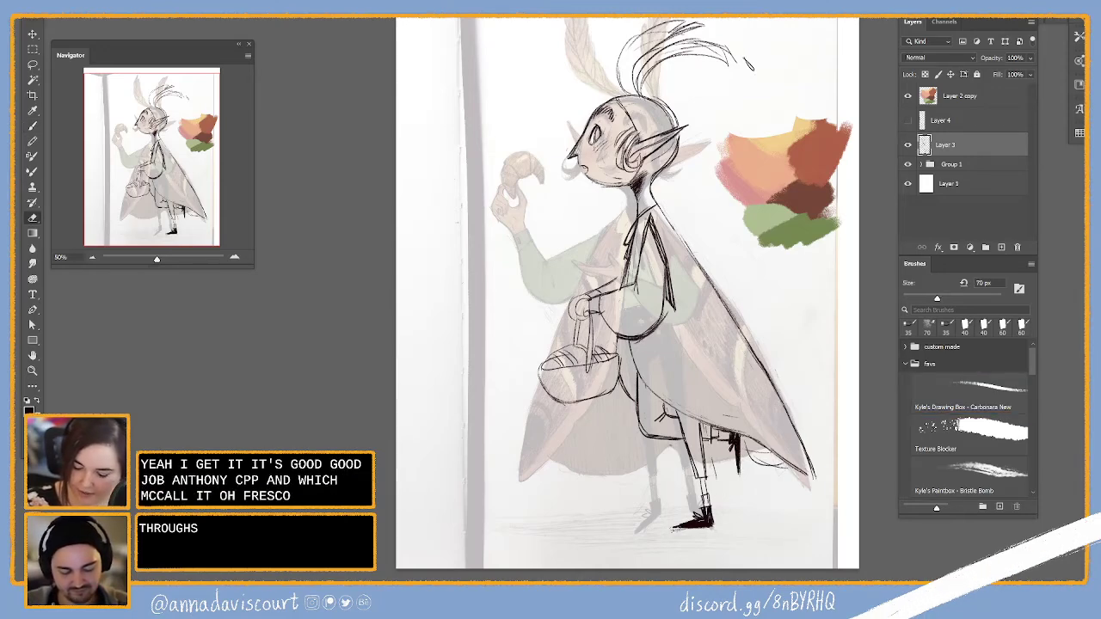
key(b)
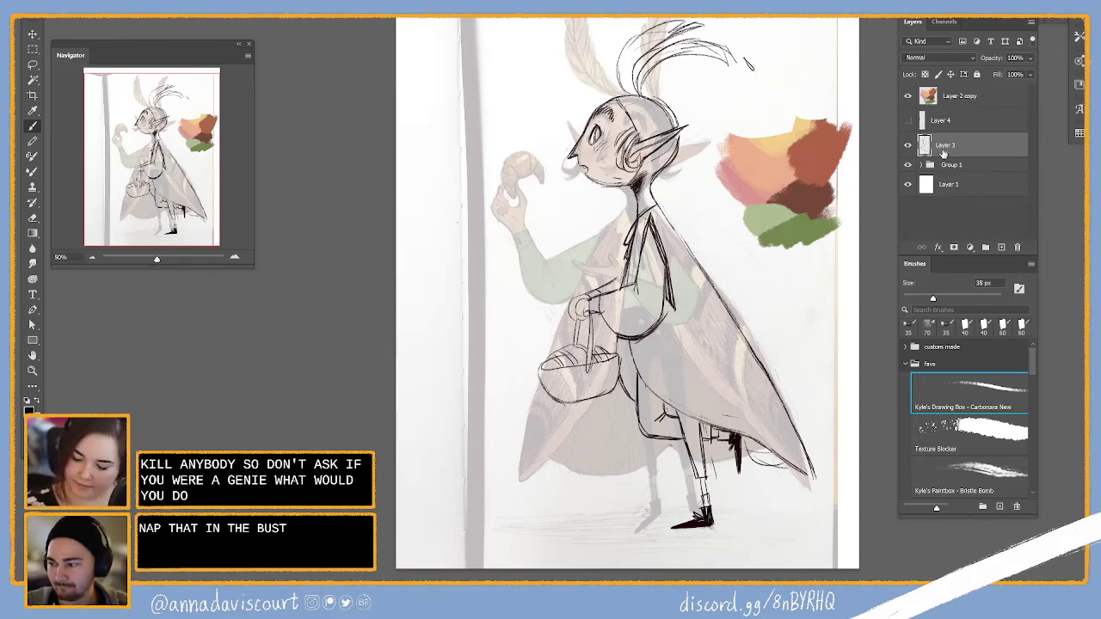
Erase the loose fold lines under the cloak's trailing tip and refine the hem and the trouser cuffs above the boots
key(e)
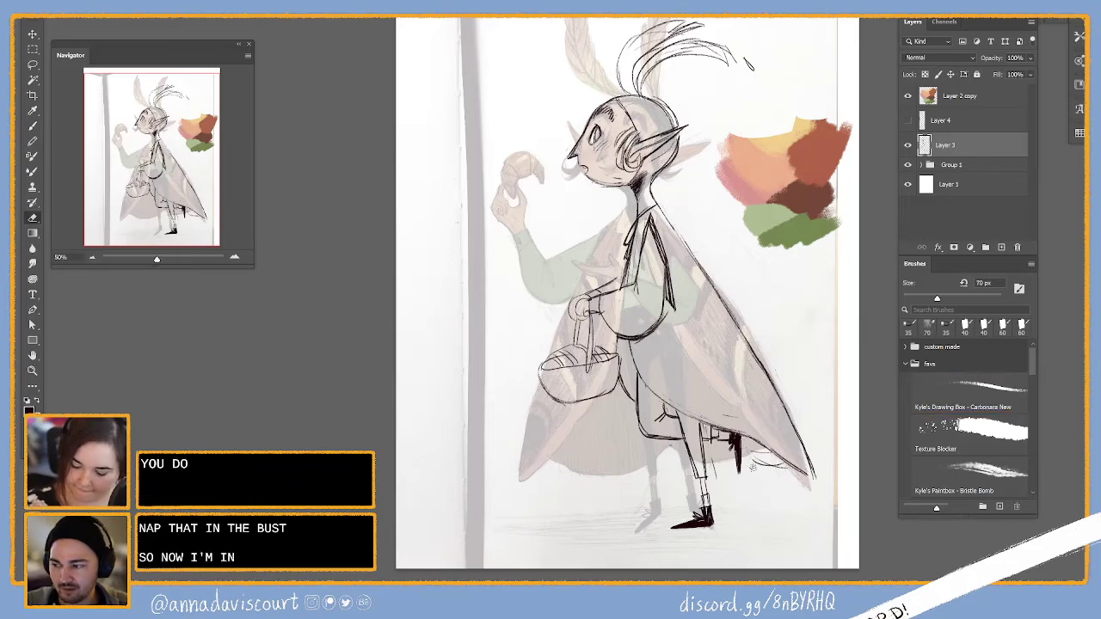
key(b)
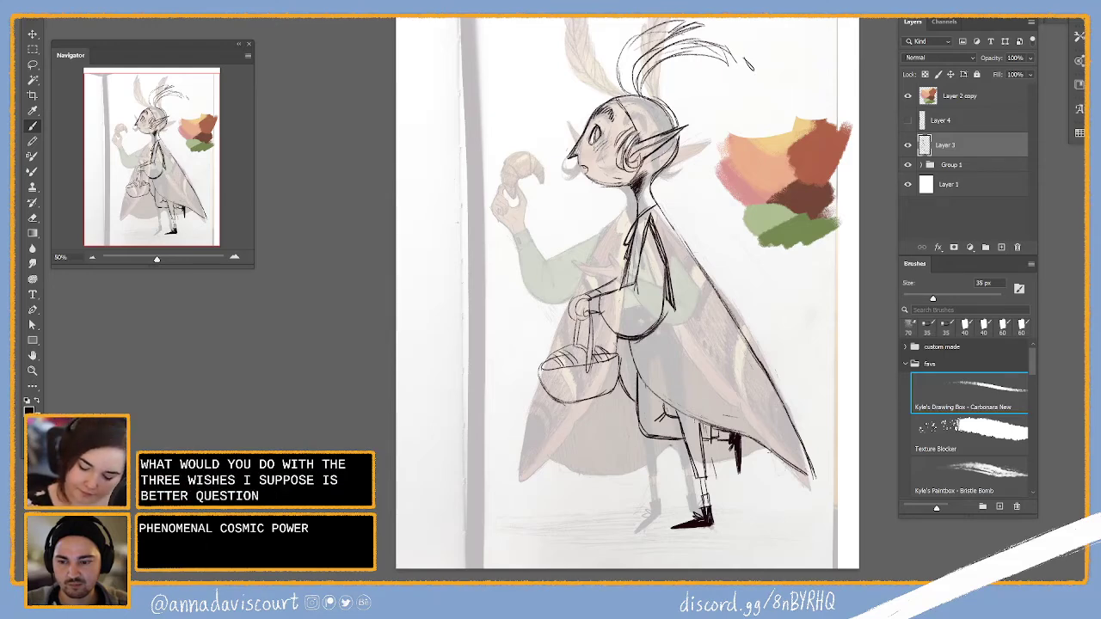
key(e)
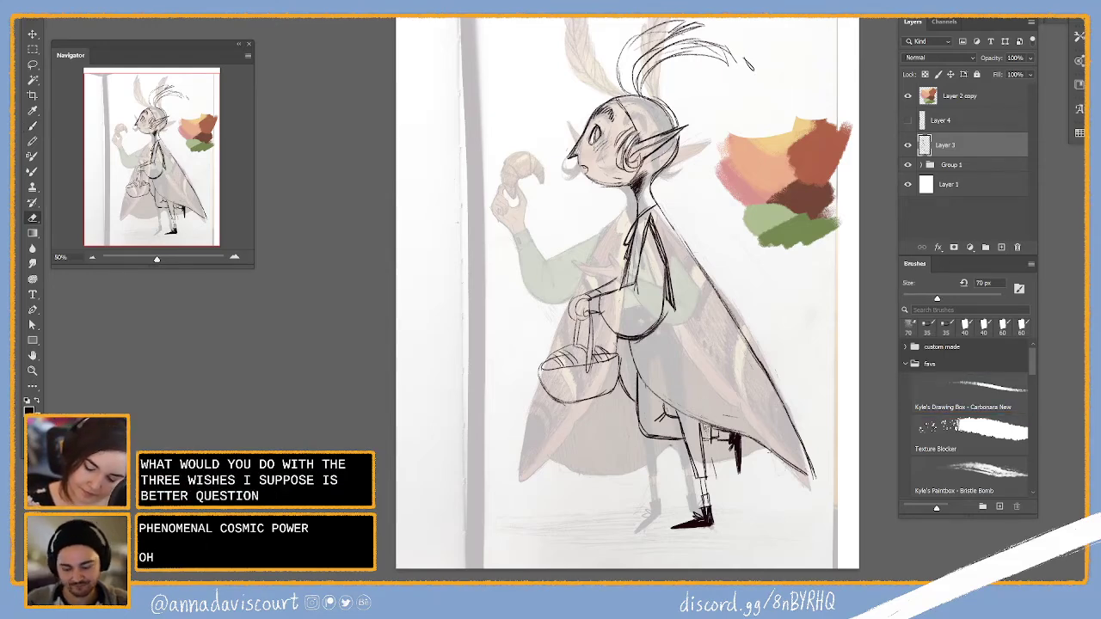
key(b)
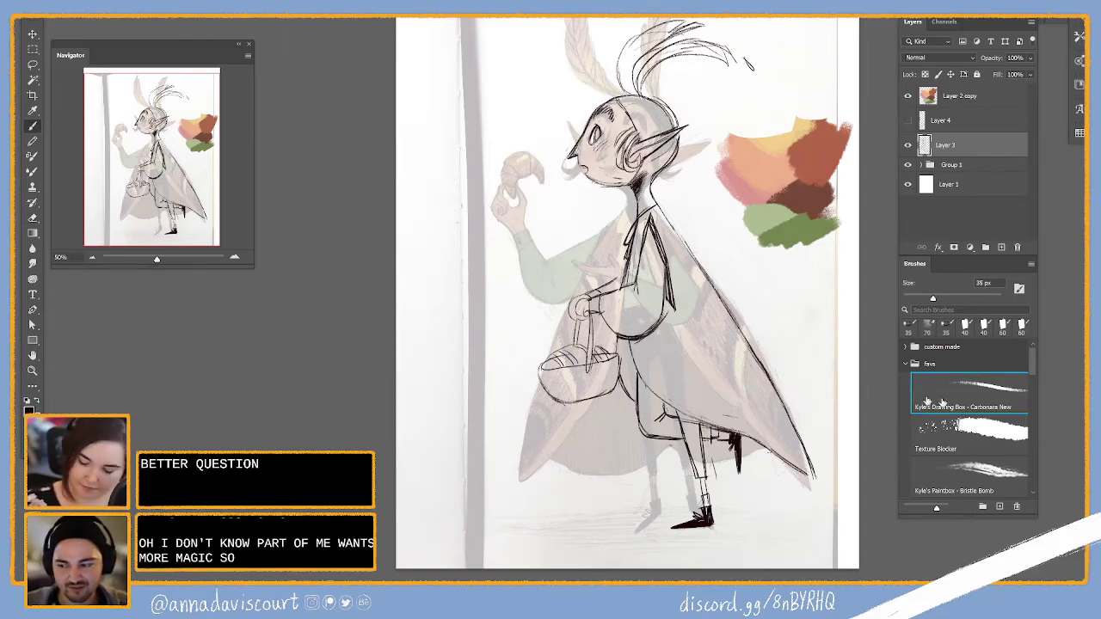
key(e)
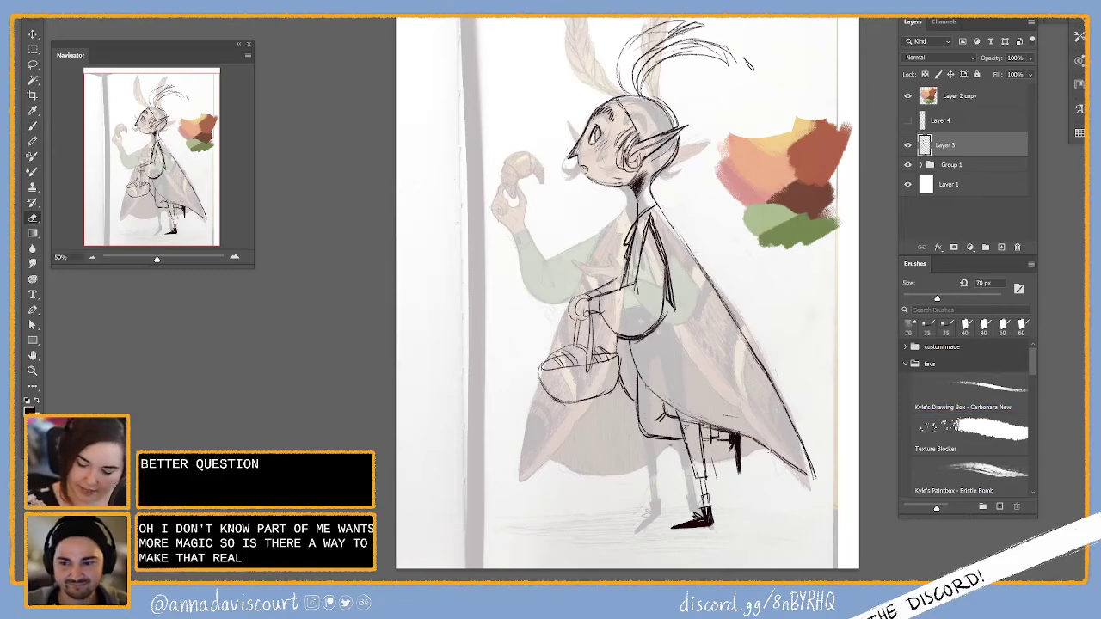
key(b)
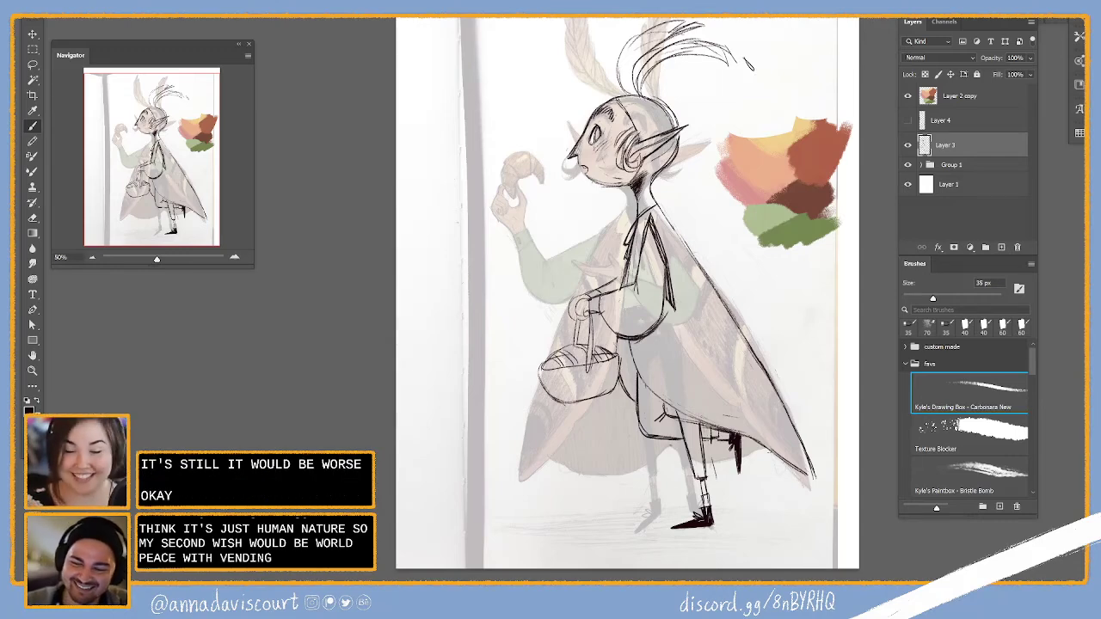
key(e)
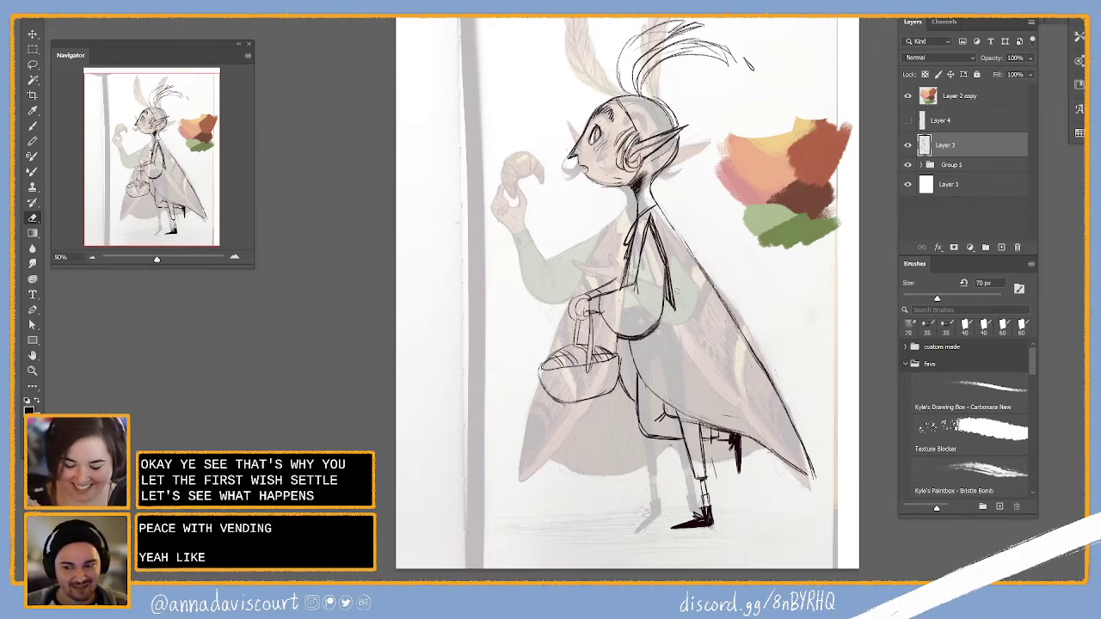
key(b)
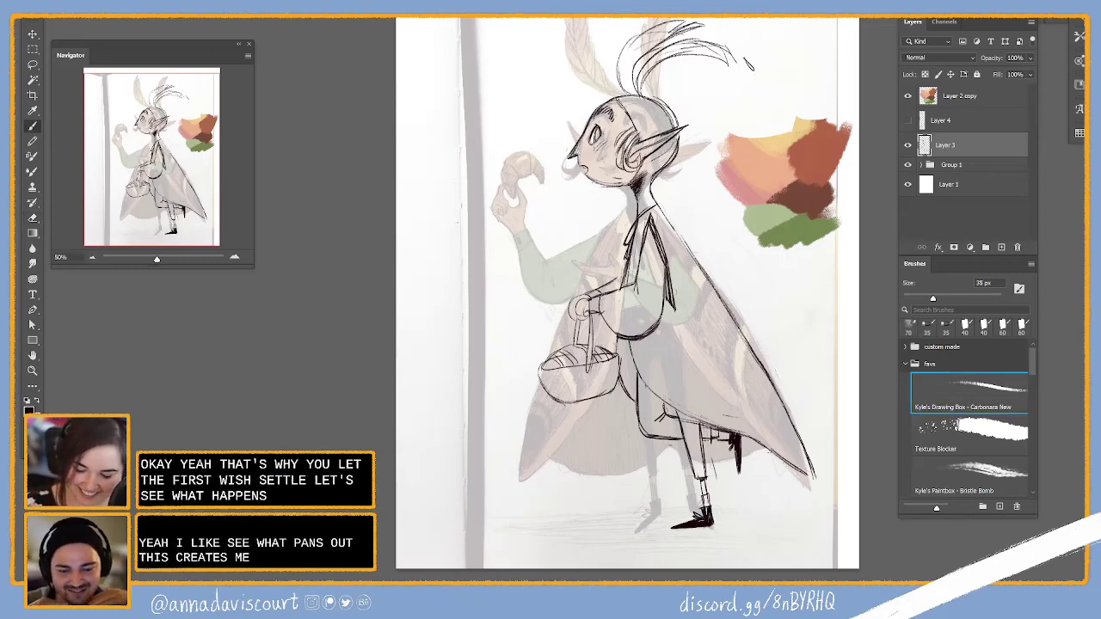
Redraw and clean up the collar and shoulder lines where the cloak meets the base of the neck
key(e)
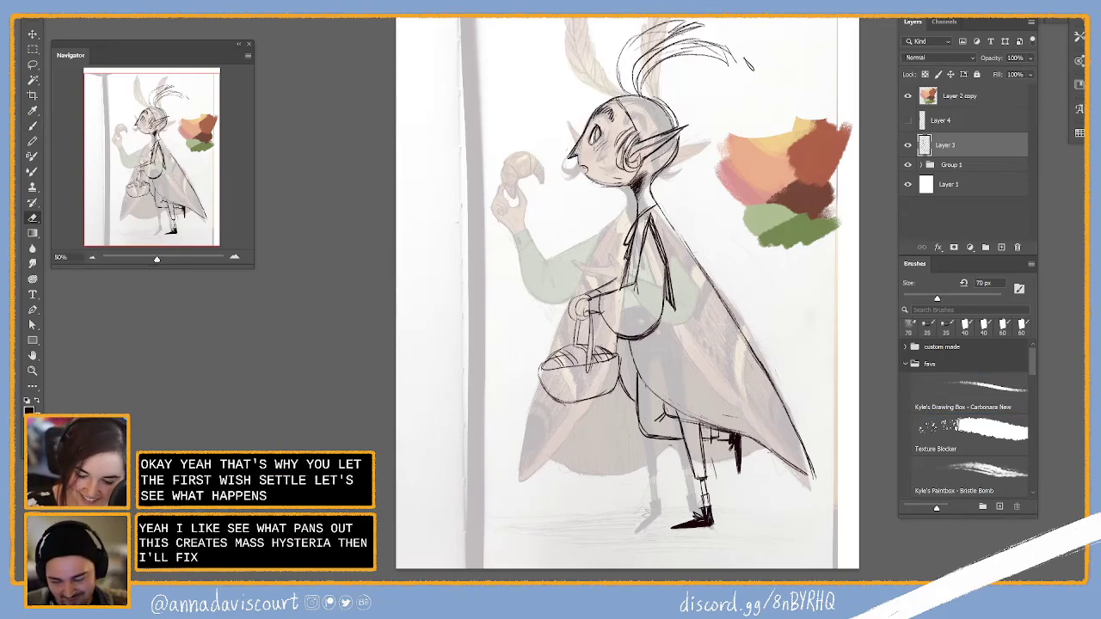
key(b)
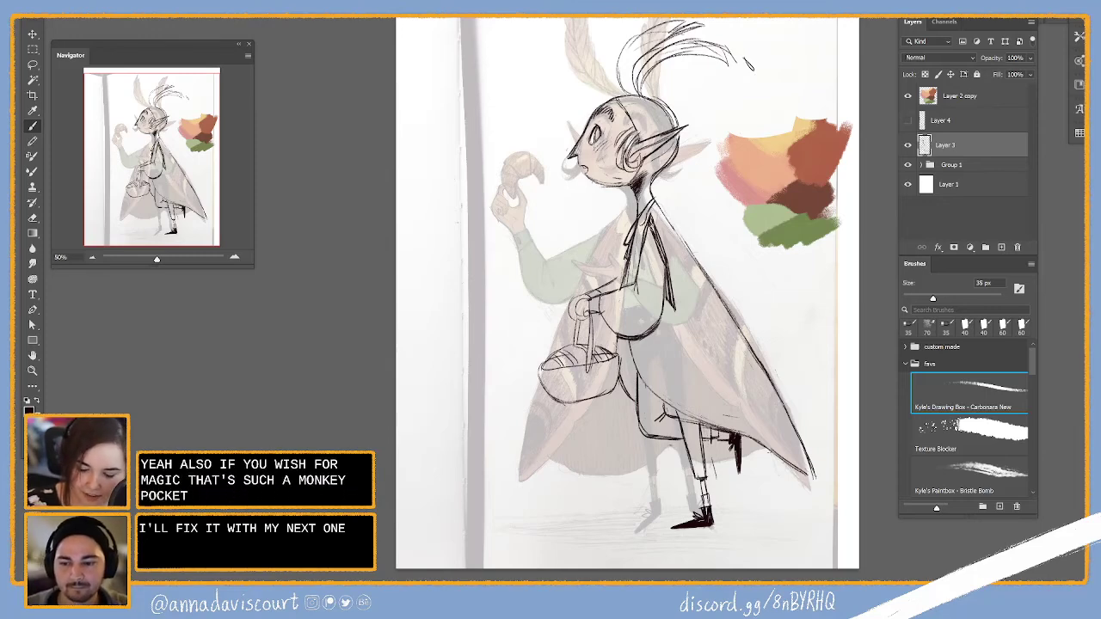
key(e)
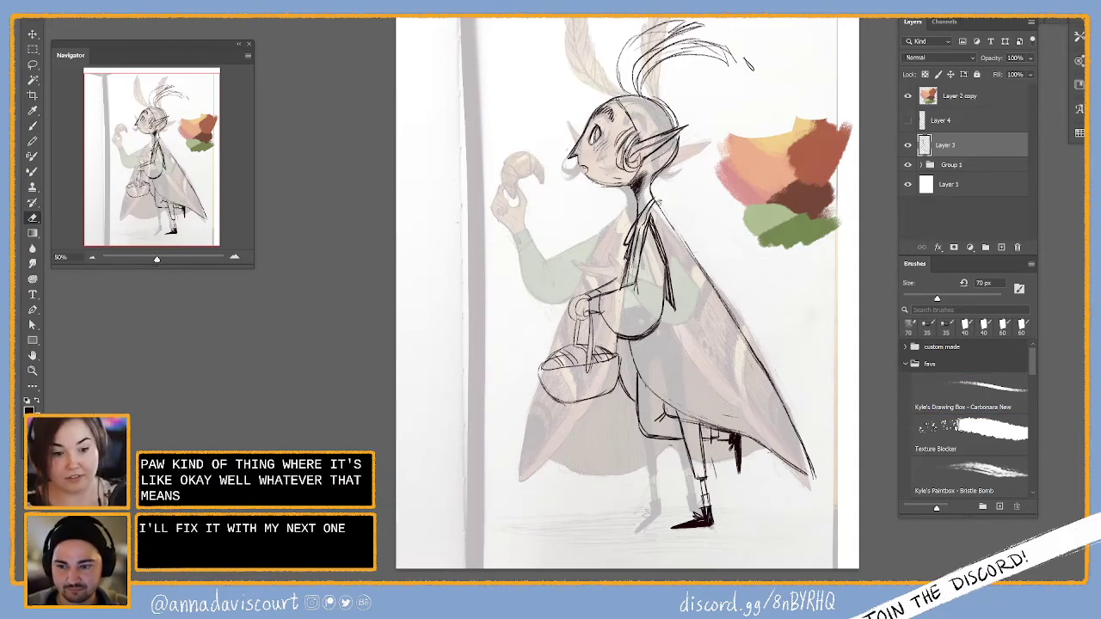
key(b)
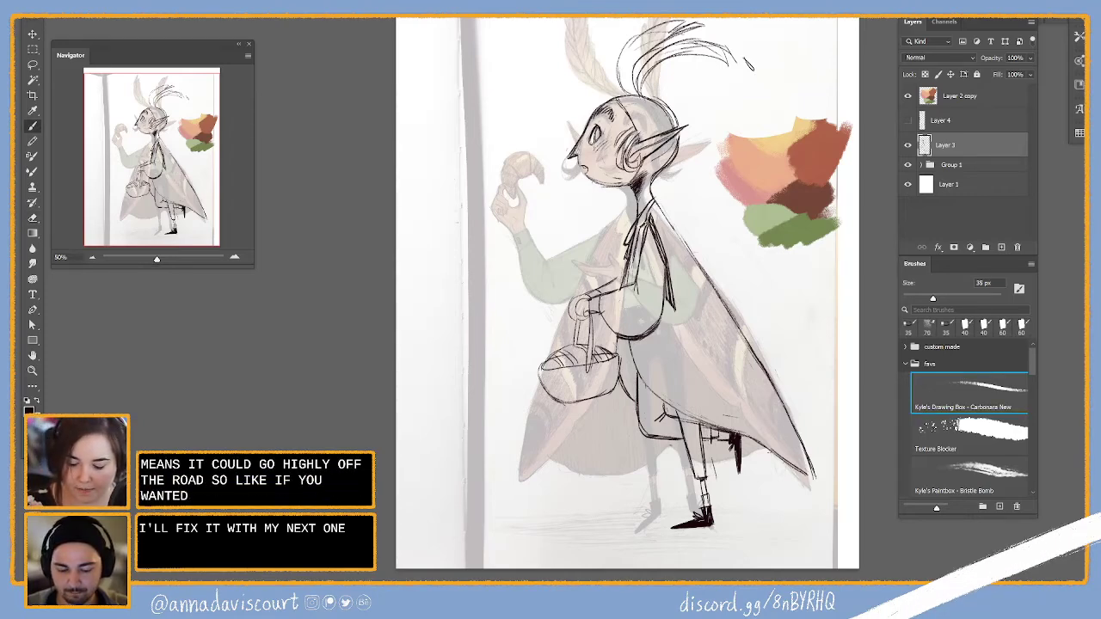
key(bracketright)
key(bracketright)
key(bracketright)
key(bracketright)
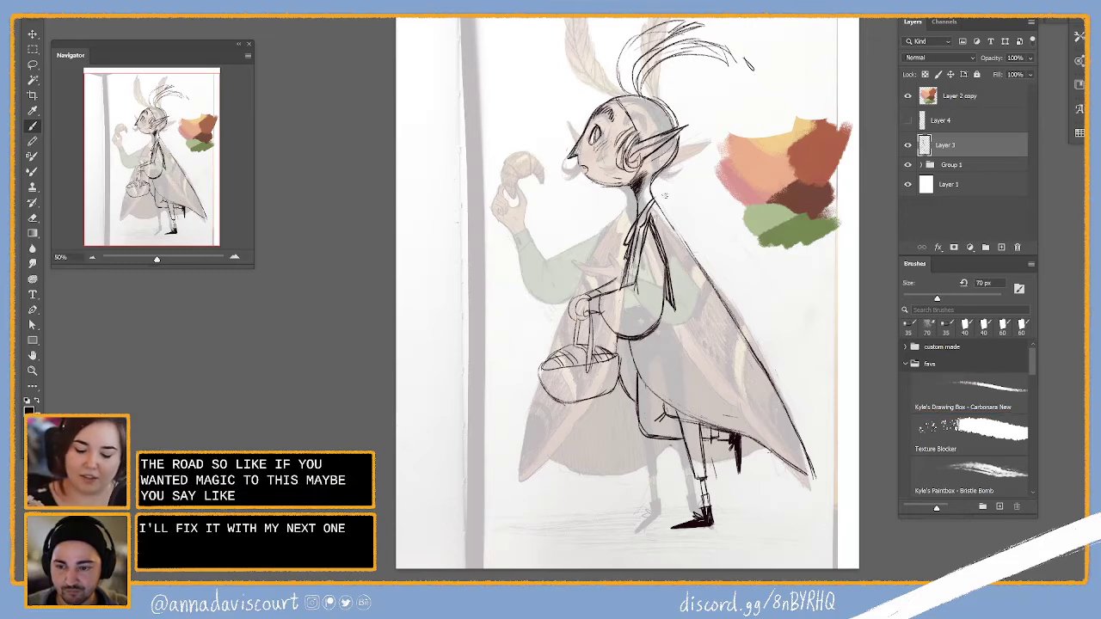
key(b)
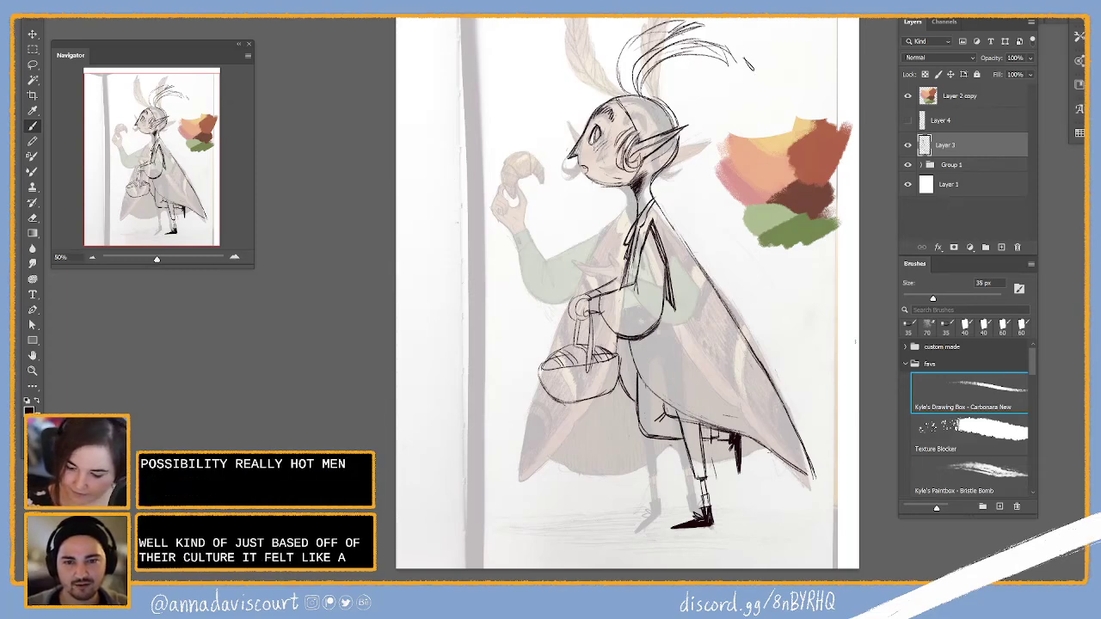
On a new layer beneath the line sketch, paint a palette-yellow patch on the cloak with the Texture Blocker brush, then select Group 1
ctrl+click(1001, 246)
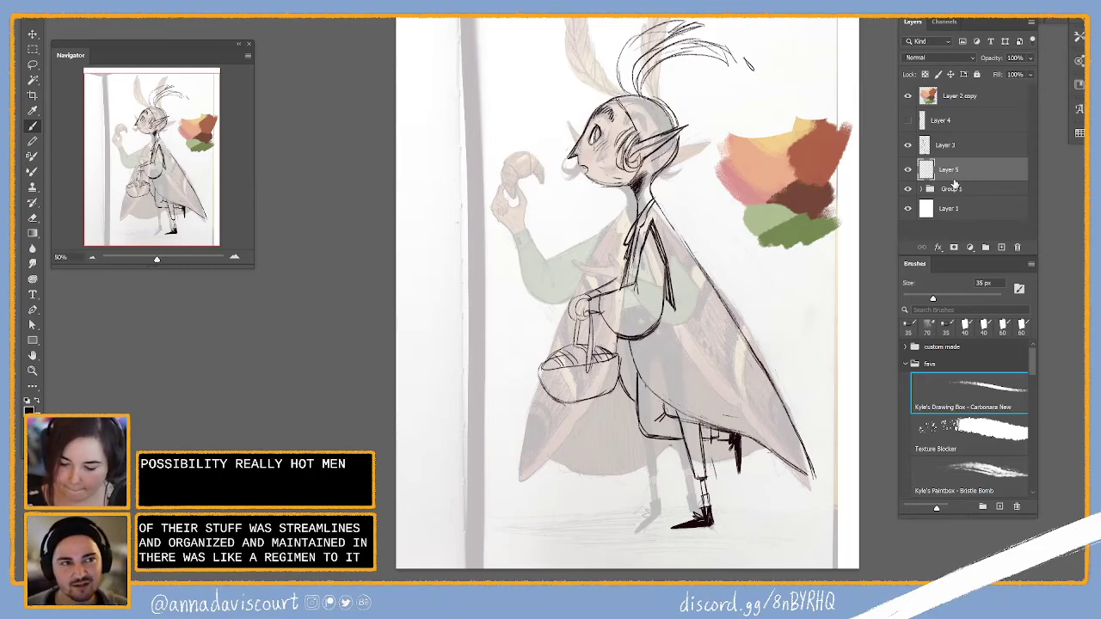
click(984, 438)
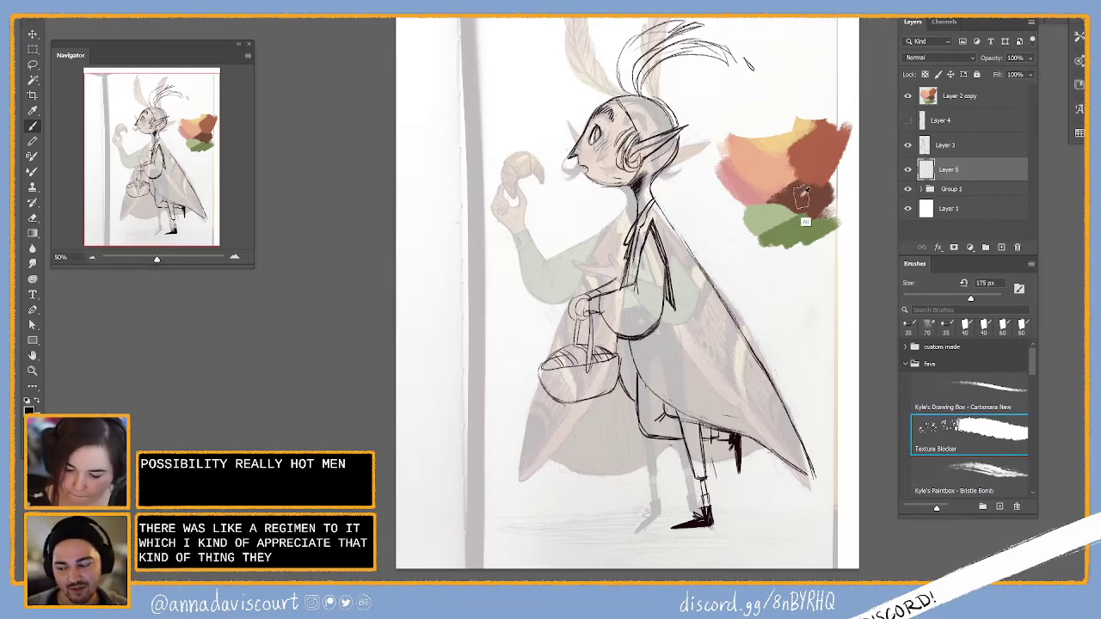
alt+click(788, 136)
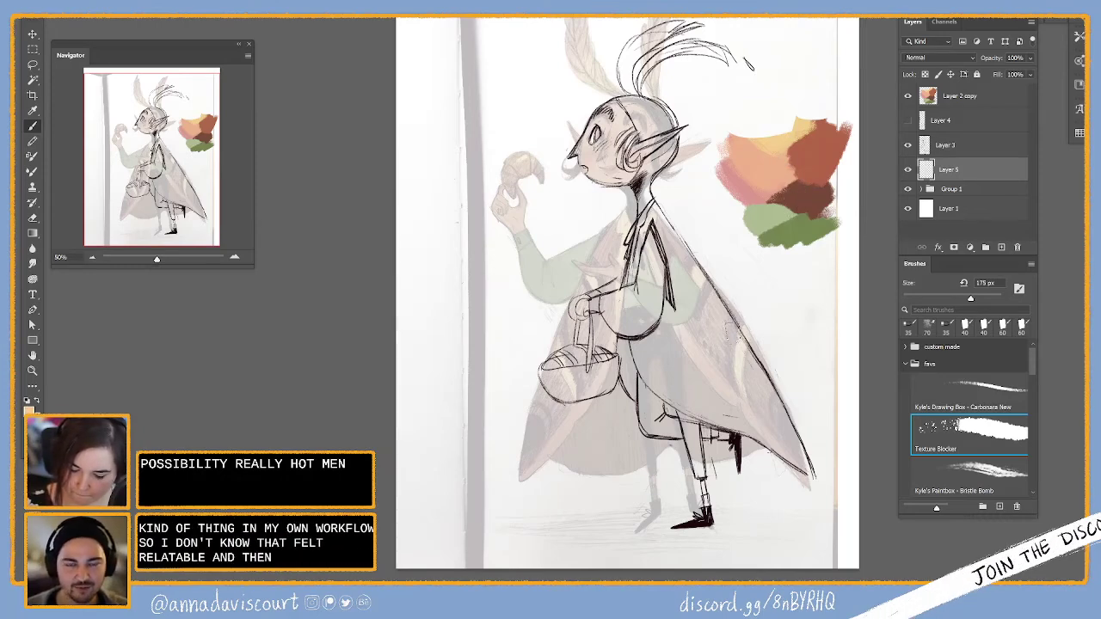
drag(730, 325, 706, 367)
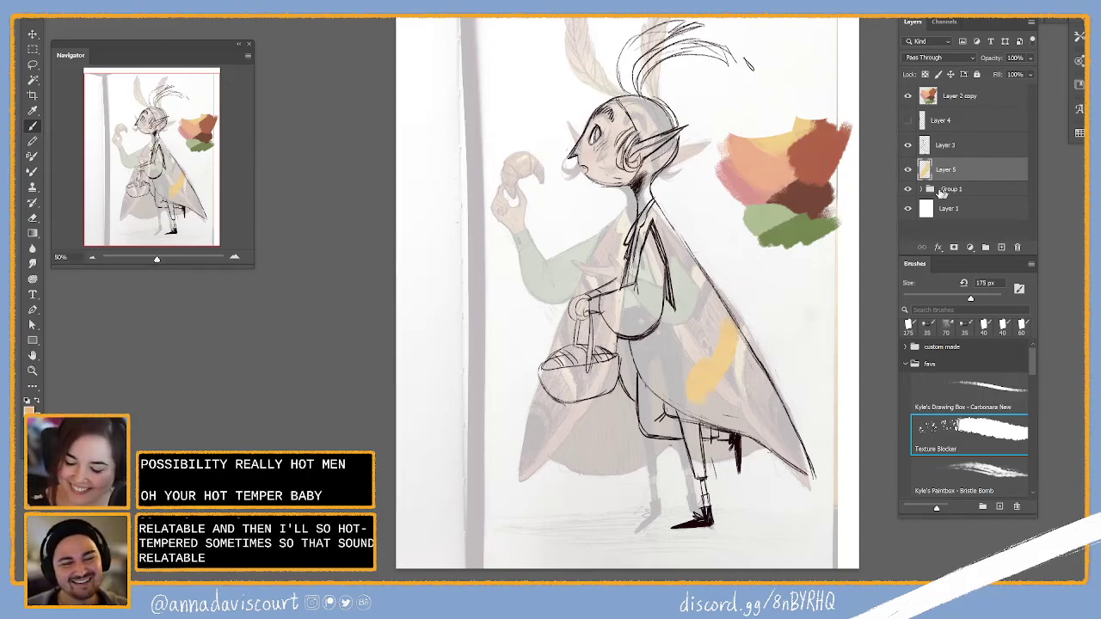
click(940, 191)
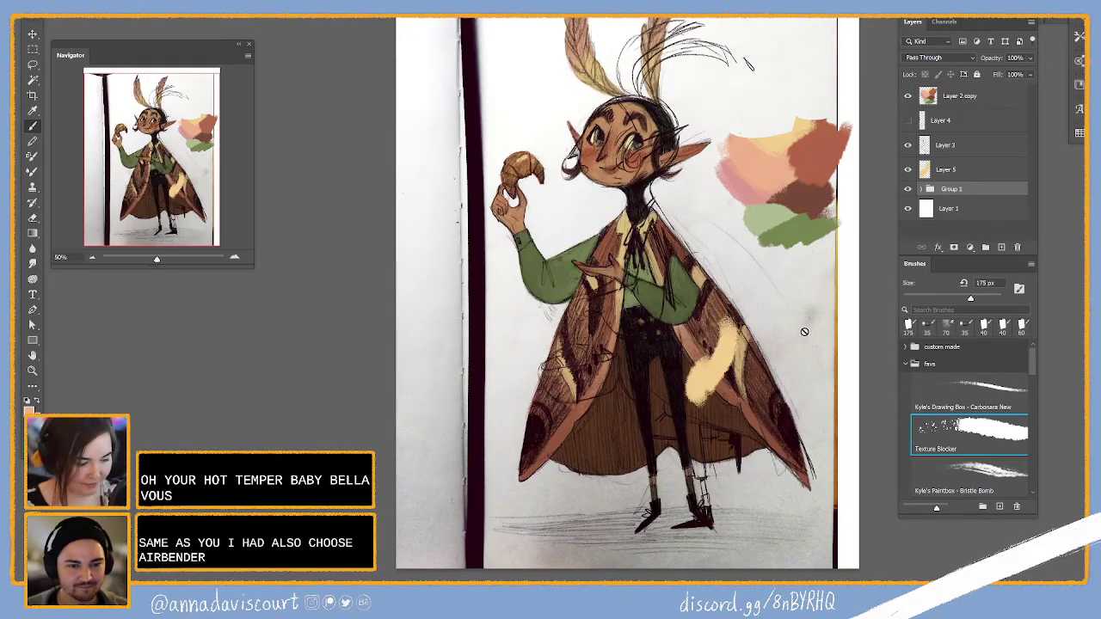
Extend the canvas sideways with the Crop tool, adding a blank area beside the reference drawing that nearly doubles the width
key(ctrl+minus)
key(ctrl+minus)
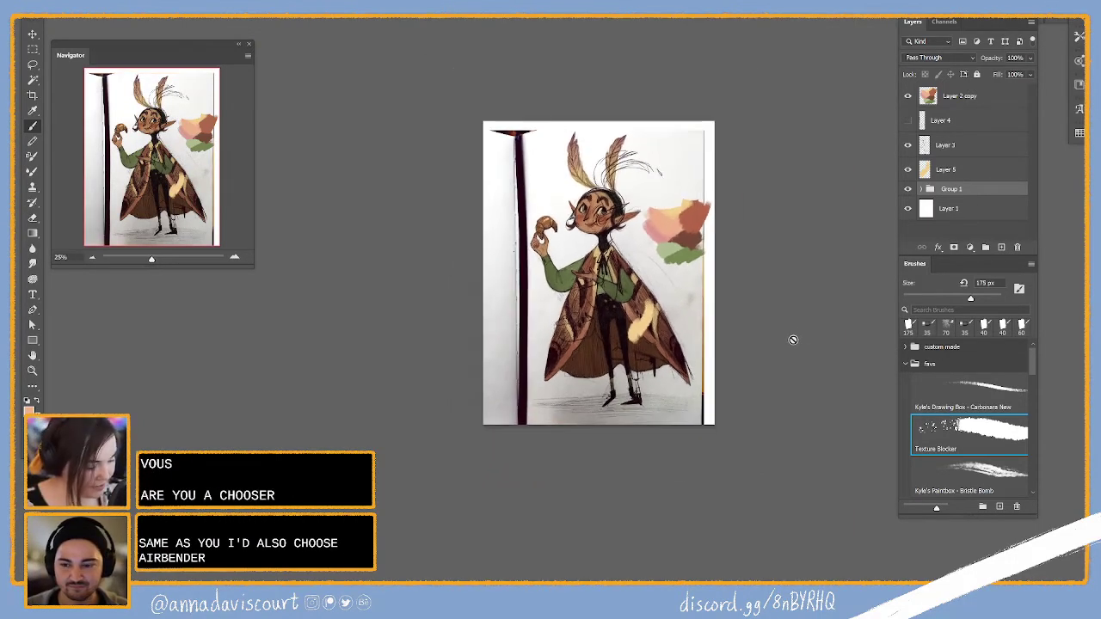
key(c)
drag(714, 272, 807, 273)
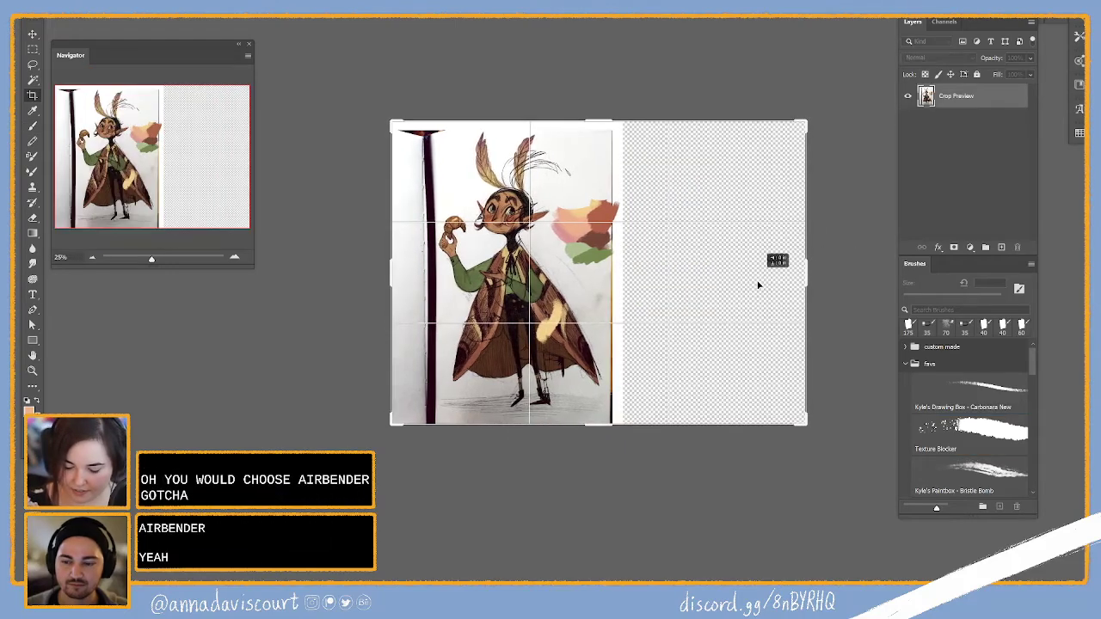
key(Return)
Scale up the white background on Layer 1 until it covers the newly added canvas area
click(975, 214)
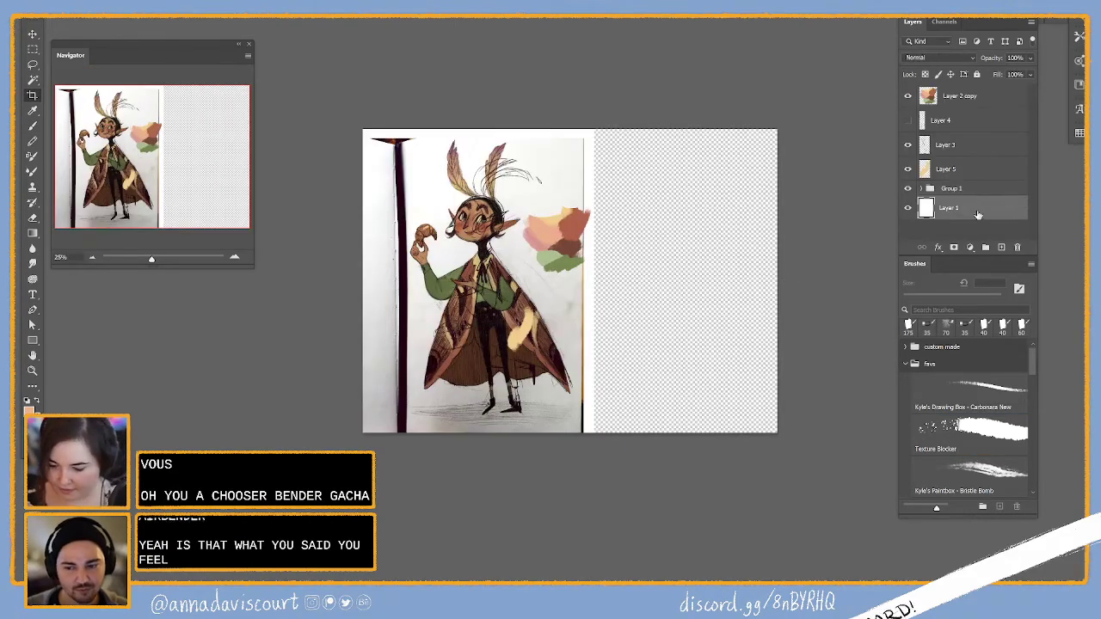
key(ctrl+t)
drag(589, 281, 787, 273)
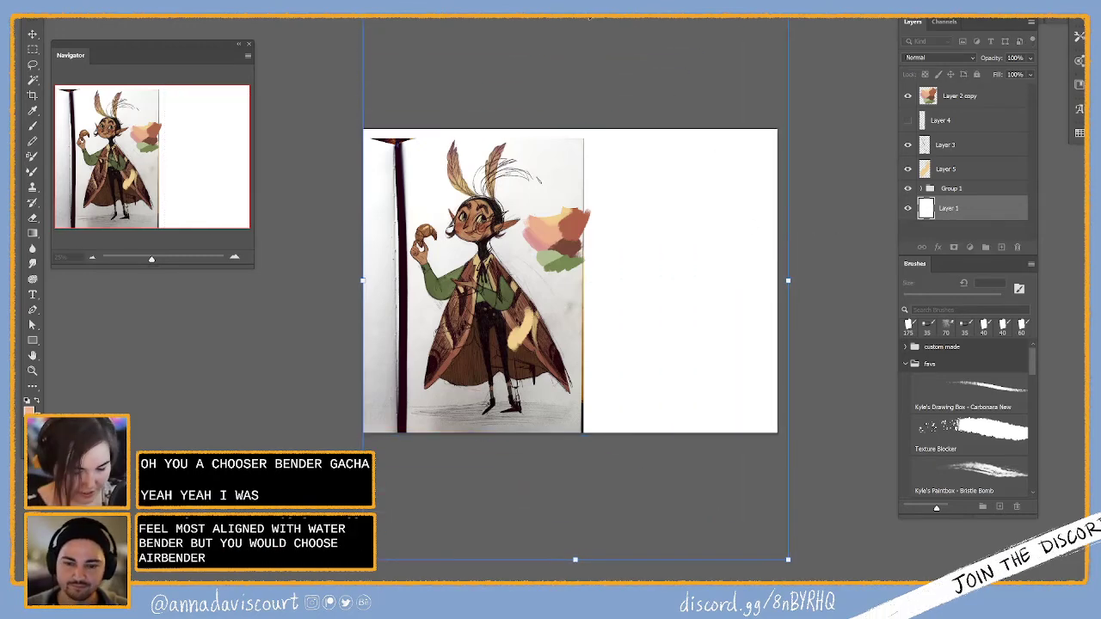
key(Return)
key(c)
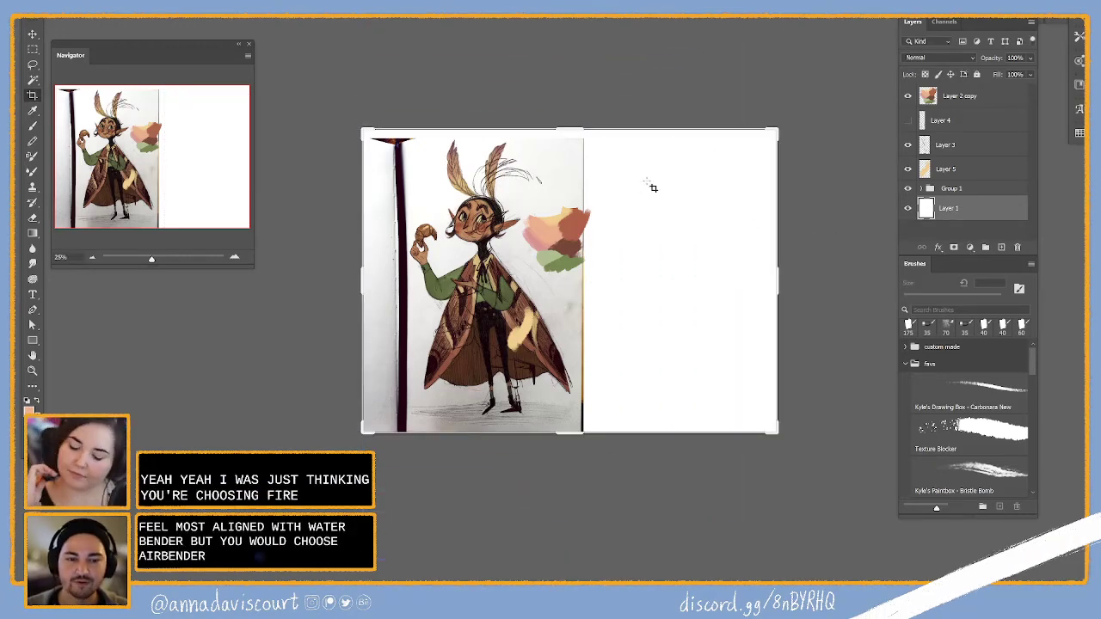
Move the side-view sketch and its colour patch, Layer 3 and Layer 5, together onto the blank area beside the reference
click(954, 145)
shift+click(946, 168)
key(v)
mouse_move(607, 290)
mouse_down()
mouse_move(762, 289)
mouse_move(770, 279)
mouse_up()
On Layer 5, paint the lower part and trailing tip of the cloak reddish brown around the yellow patch with Texture Blocker
click(954, 168)
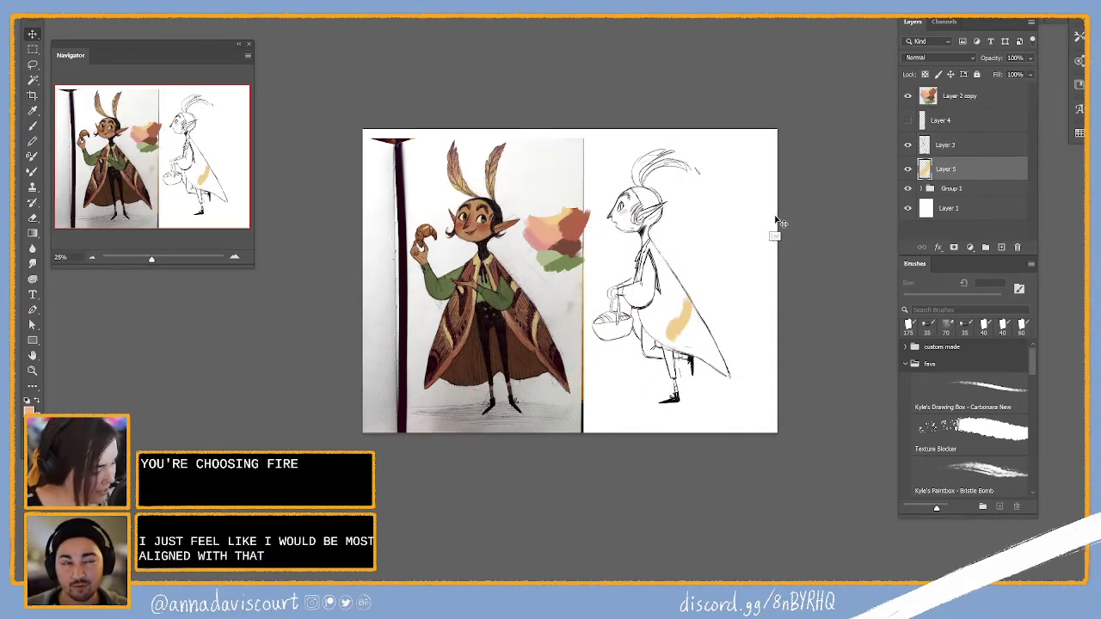
key(b)
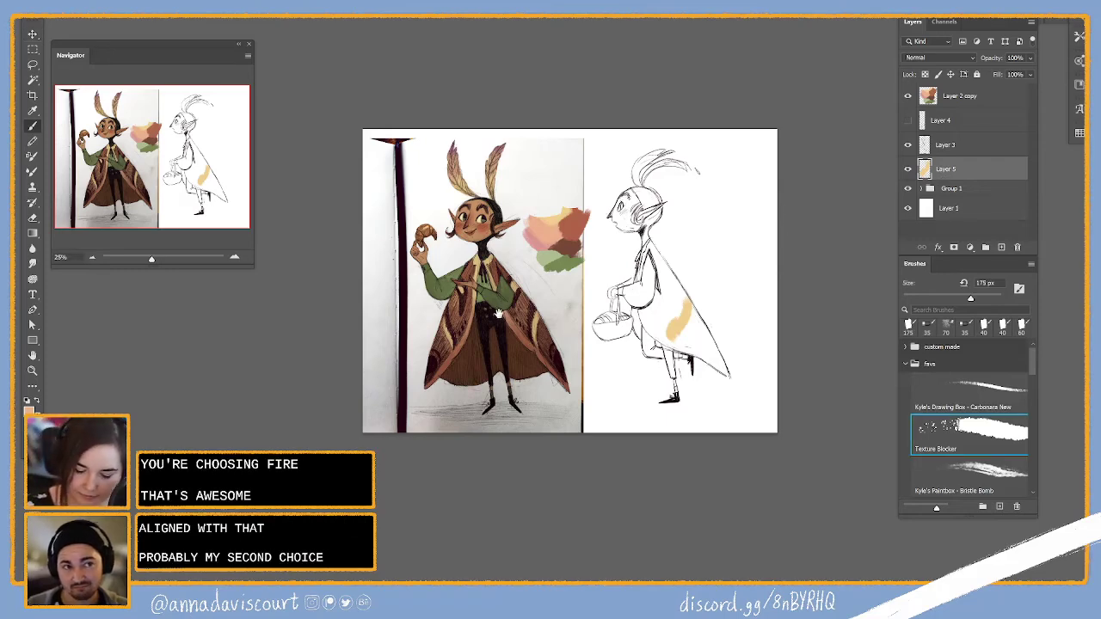
drag(647, 321, 684, 346)
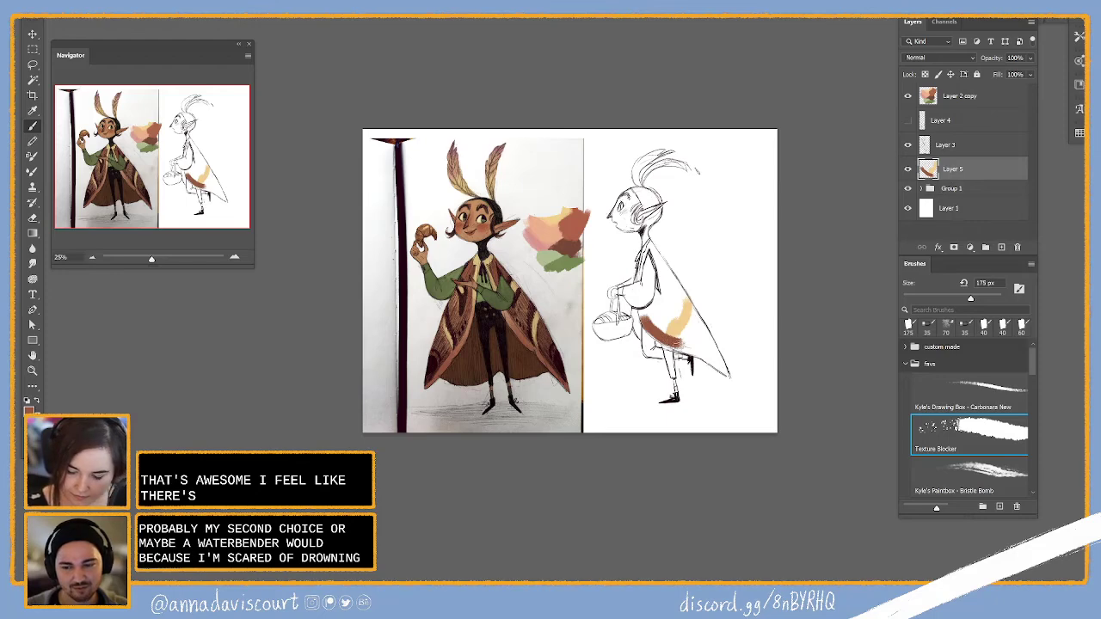
mouse_move(679, 342)
mouse_down()
mouse_move(704, 356)
mouse_move(683, 333)
mouse_move(724, 371)
mouse_up()
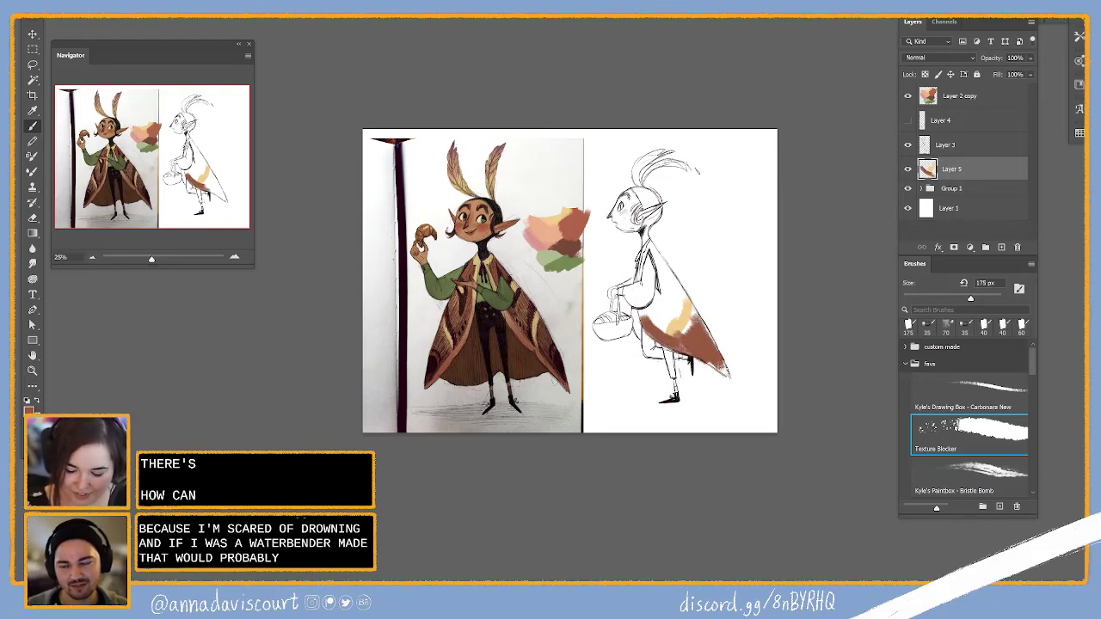
drag(692, 316, 710, 338)
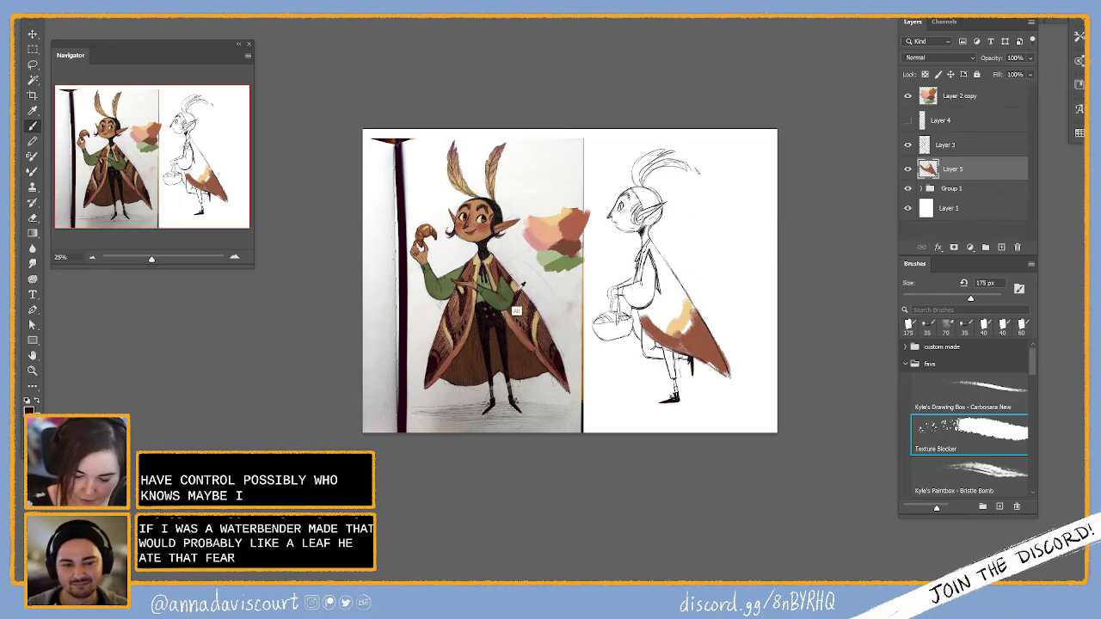
Dab a tan-yellow patch on the cloak's upper back and extend the yellow and reddish-brown areas above the hem
alt+click(660, 268)
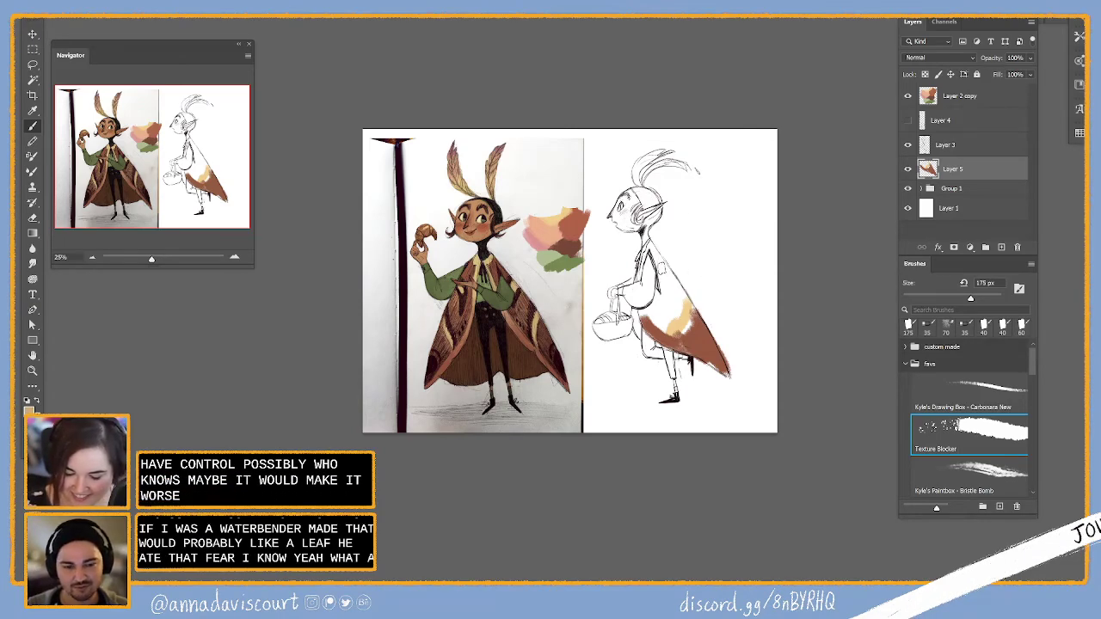
click(661, 270)
drag(679, 343, 684, 317)
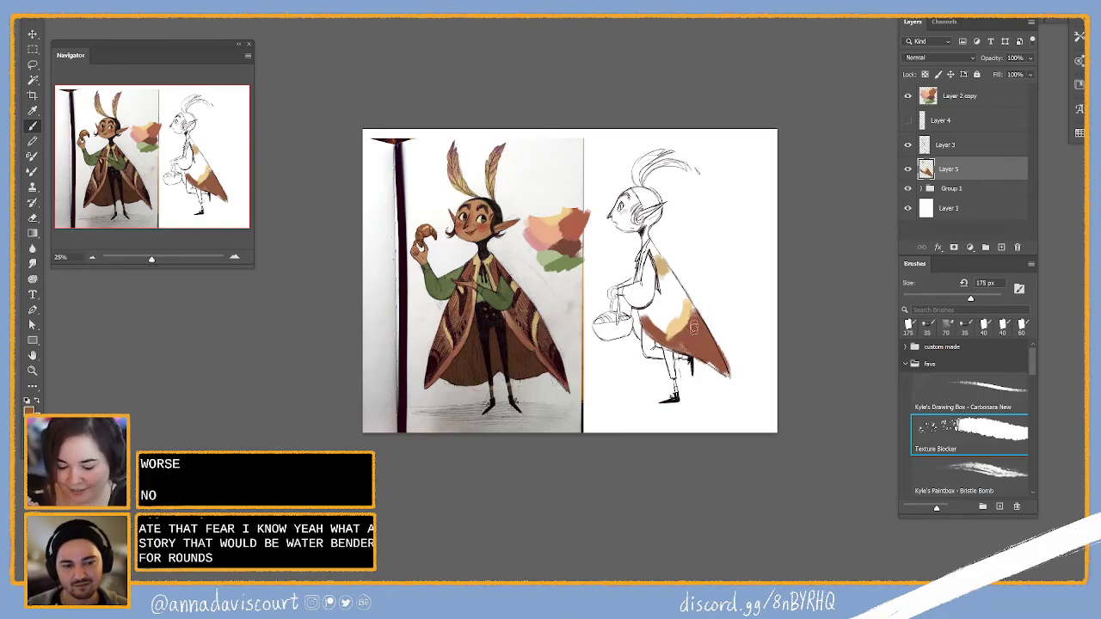
drag(692, 331, 689, 294)
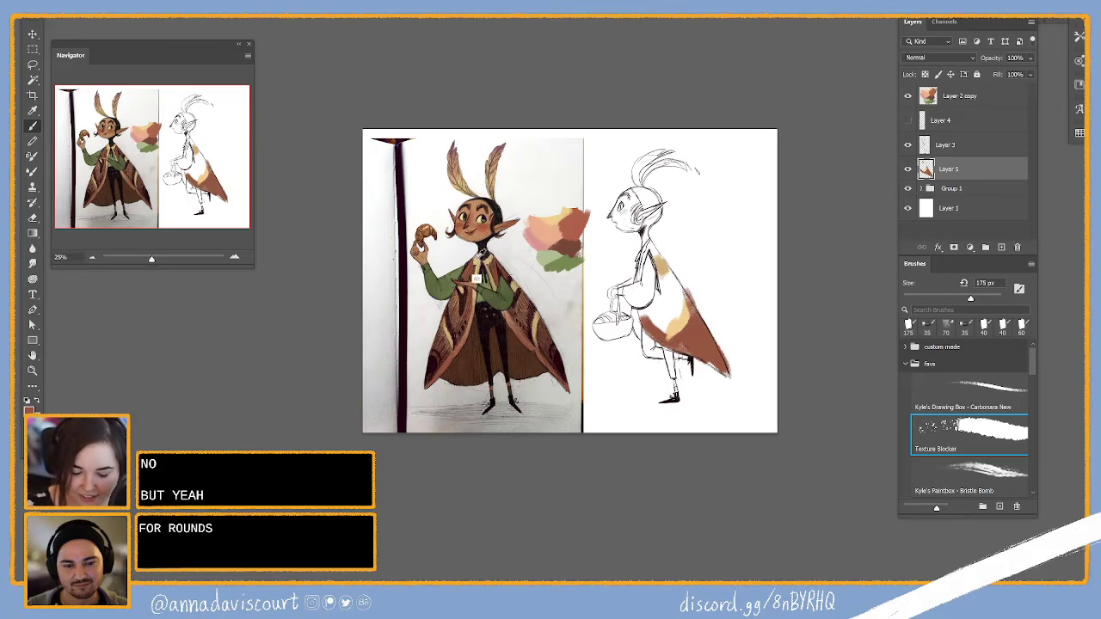
Colour the collar pale yellow and the sleeve green, and refine the cuff and dark cloak lining with a 90 px brush
alt+click(643, 254)
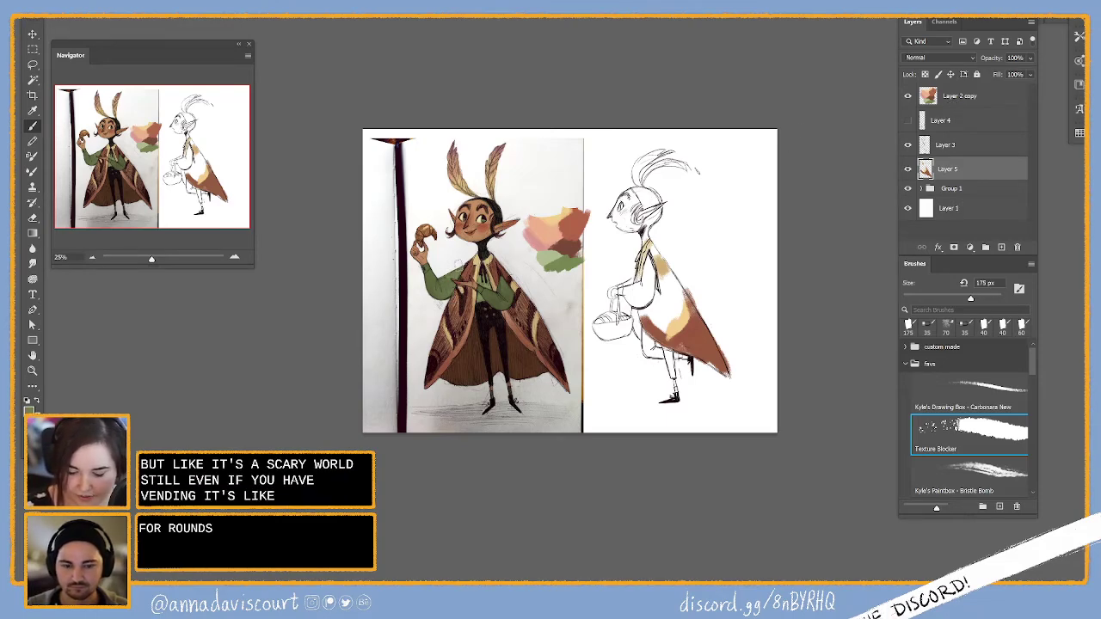
mouse_move(646, 259)
mouse_down()
mouse_move(650, 294)
mouse_move(634, 296)
mouse_up()
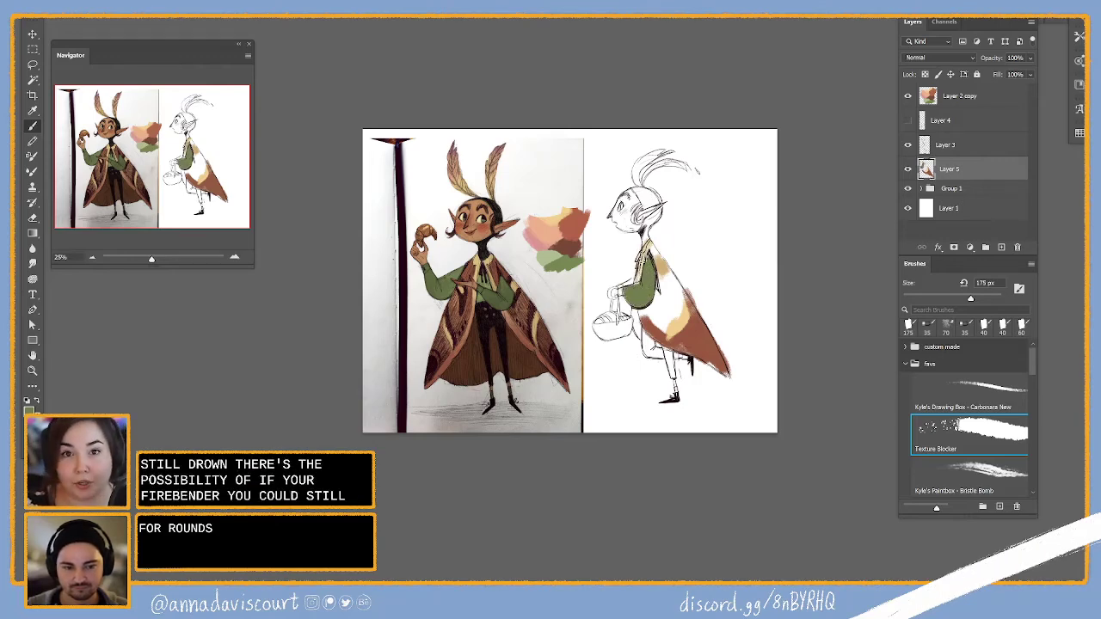
key(bracketleft)
key(bracketleft)
click(626, 292)
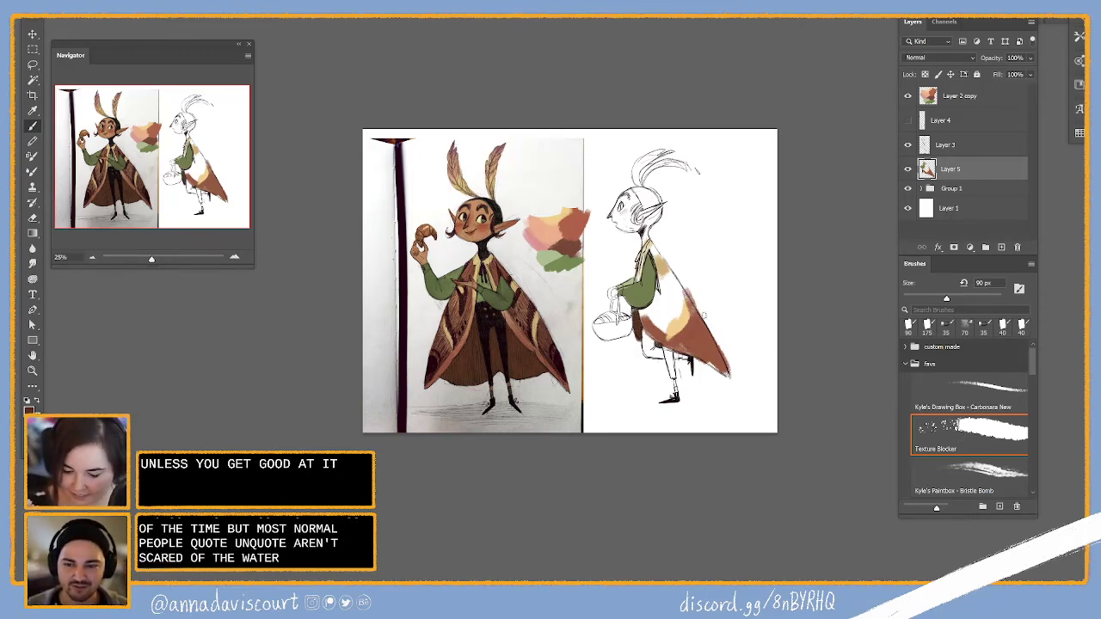
Fill the trousers and the legs beneath the cloak with black using the 90 px Texture Blocker brush
key(ctrl+plus)
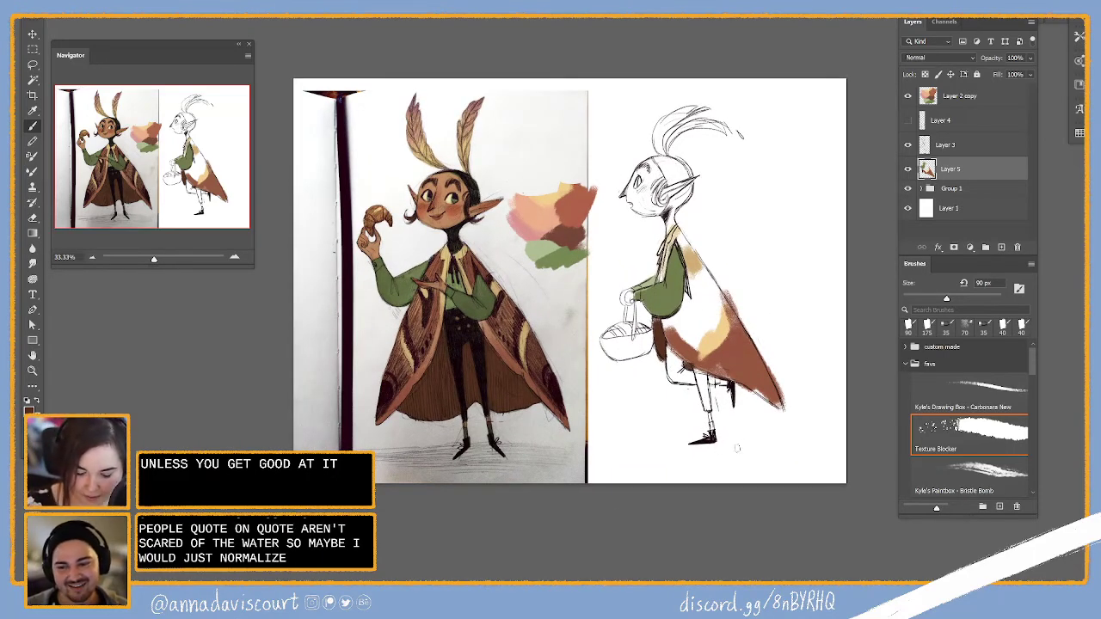
mouse_move(667, 348)
mouse_down()
mouse_move(671, 379)
mouse_move(679, 361)
mouse_move(684, 379)
mouse_move(703, 370)
mouse_move(698, 404)
mouse_up()
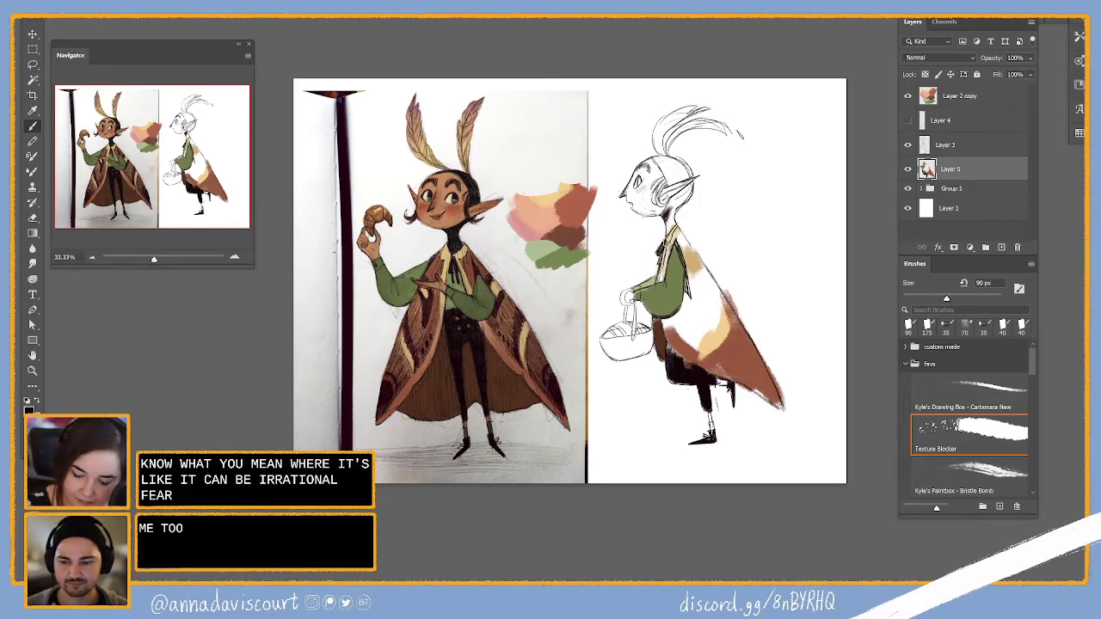
click(969, 391)
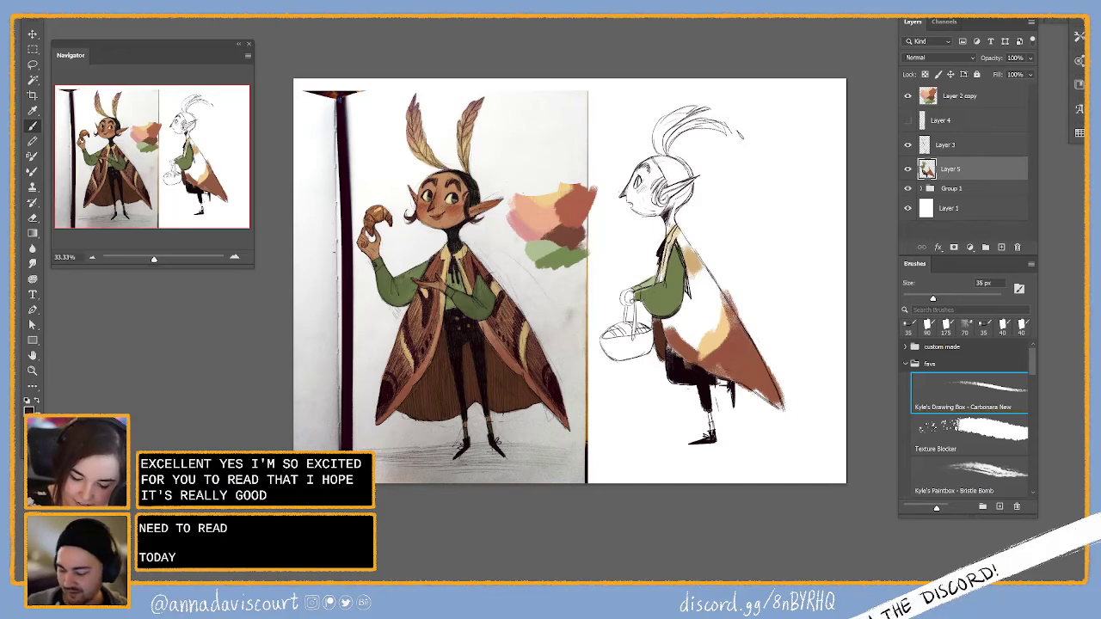
Paint the hair and the back of the neck black with Texture Blocker, reducing the brush to 80 px for the finer areas
key(period)
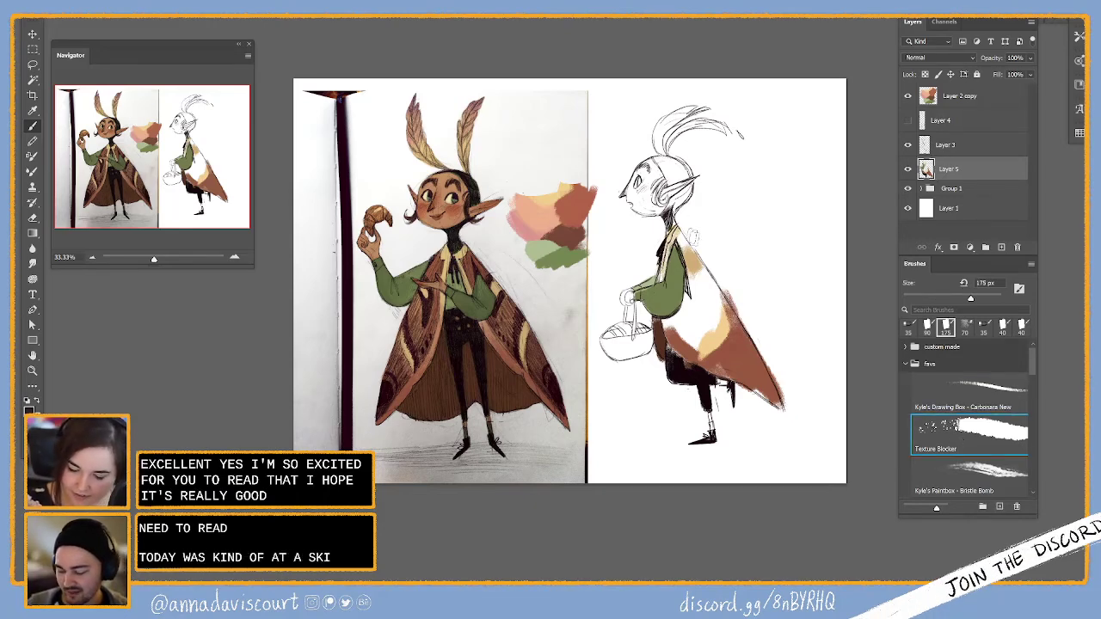
key(bracketleft)
key(bracketleft)
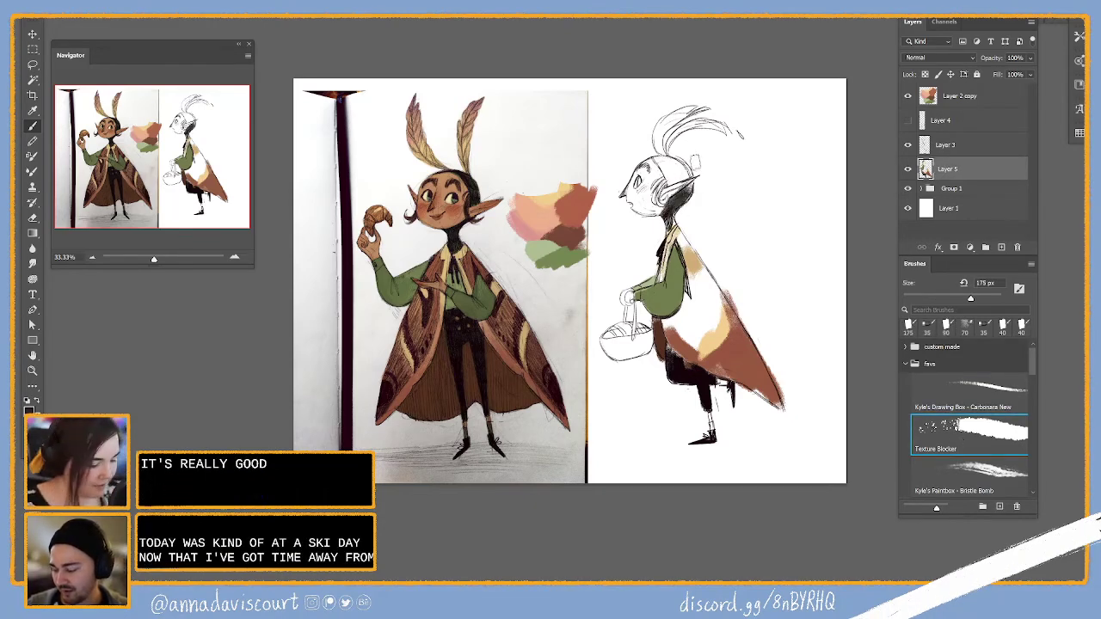
key(bracketleft)
key(bracketleft)
key(bracketleft)
drag(686, 203, 667, 227)
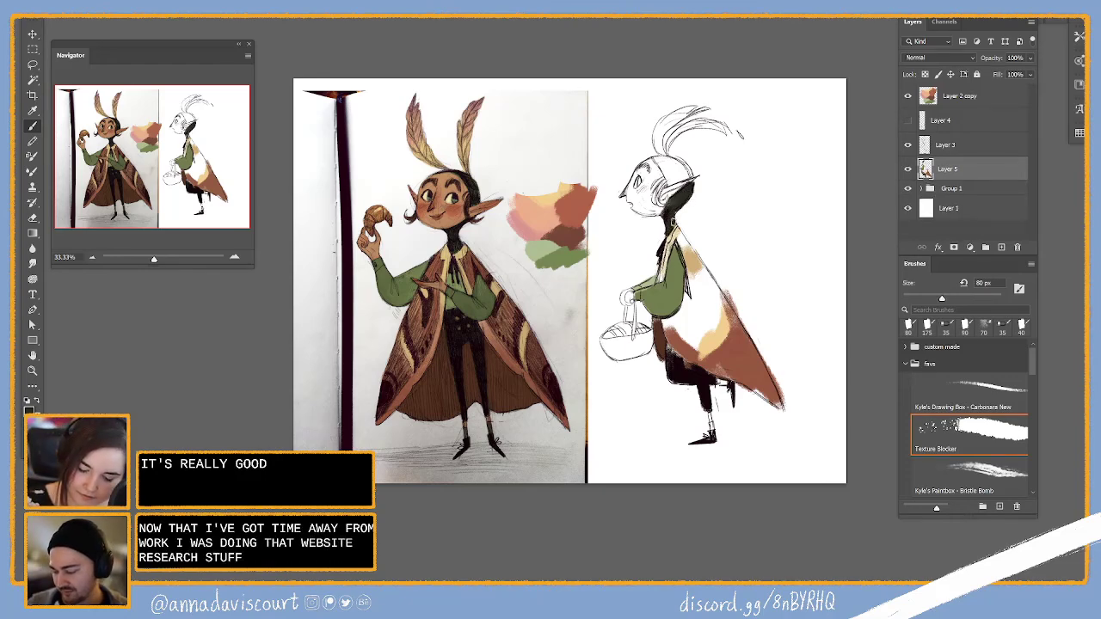
mouse_move(688, 175)
mouse_down()
mouse_move(662, 160)
mouse_move(686, 167)
mouse_up()
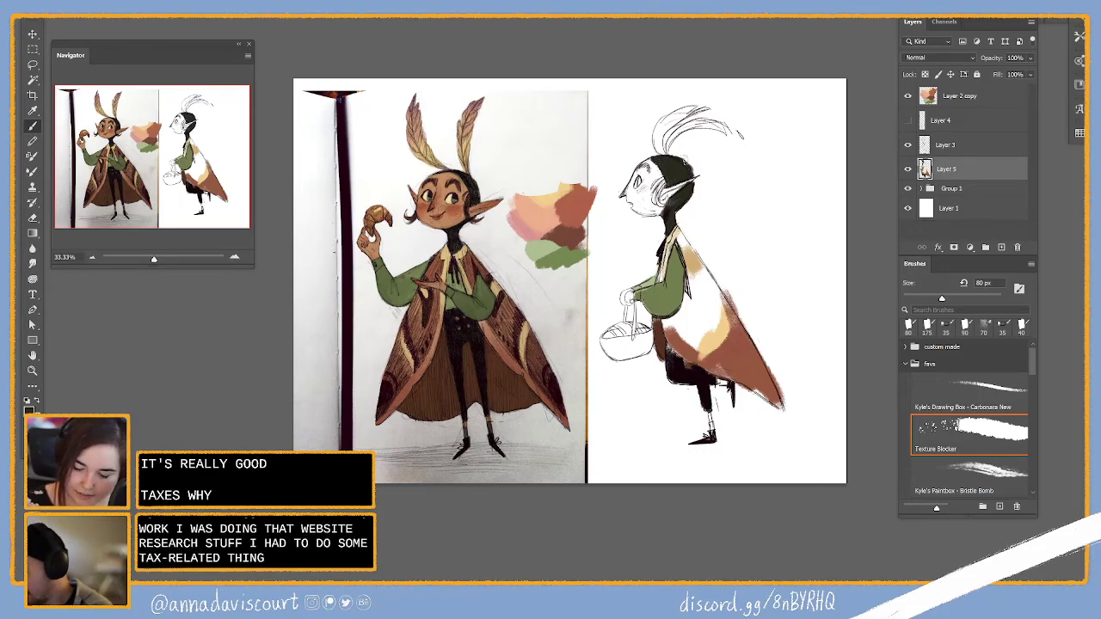
Colour the face and pointed ear with the reference's brown skin tone and detail the eye with the Carbonara New brush
alt+click(458, 213)
mouse_move(643, 191)
mouse_down()
mouse_move(647, 205)
mouse_move(632, 197)
mouse_move(642, 211)
mouse_up()
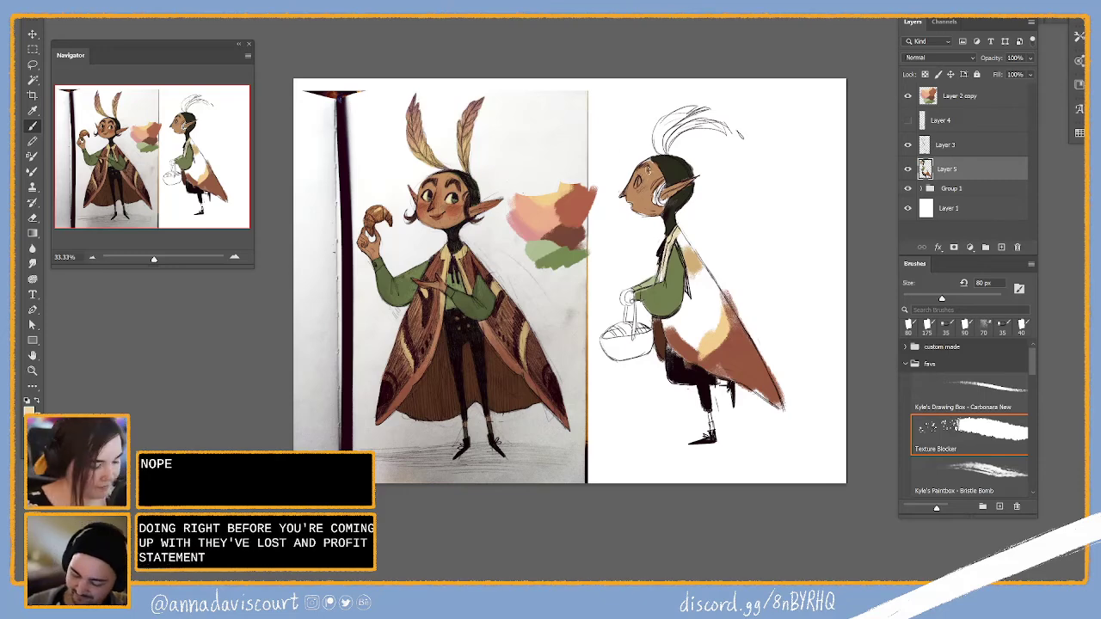
click(969, 391)
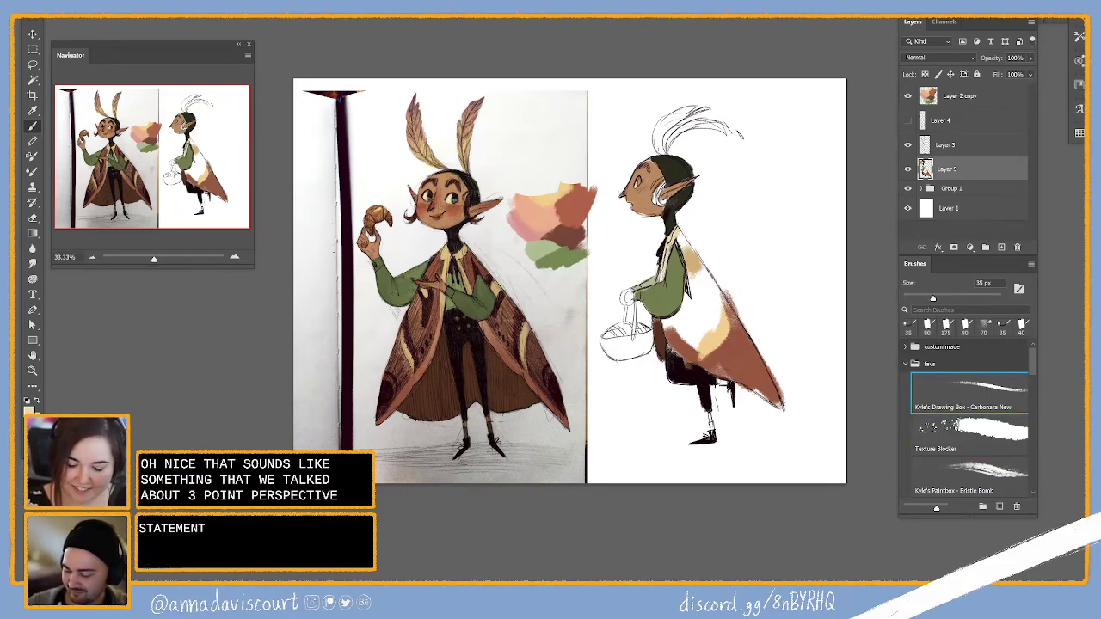
alt+click(459, 193)
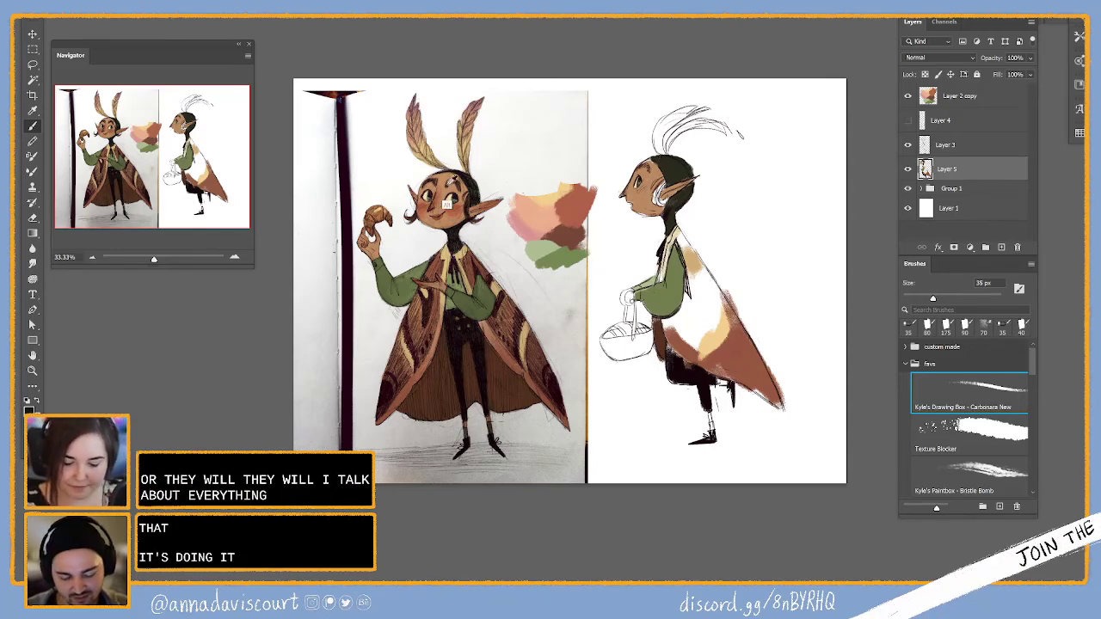
key(ctrl+z)
Fill the area around the ear and shade the face with reddish and dark brown, reducing Texture Blocker to 80 and 35 px
click(983, 434)
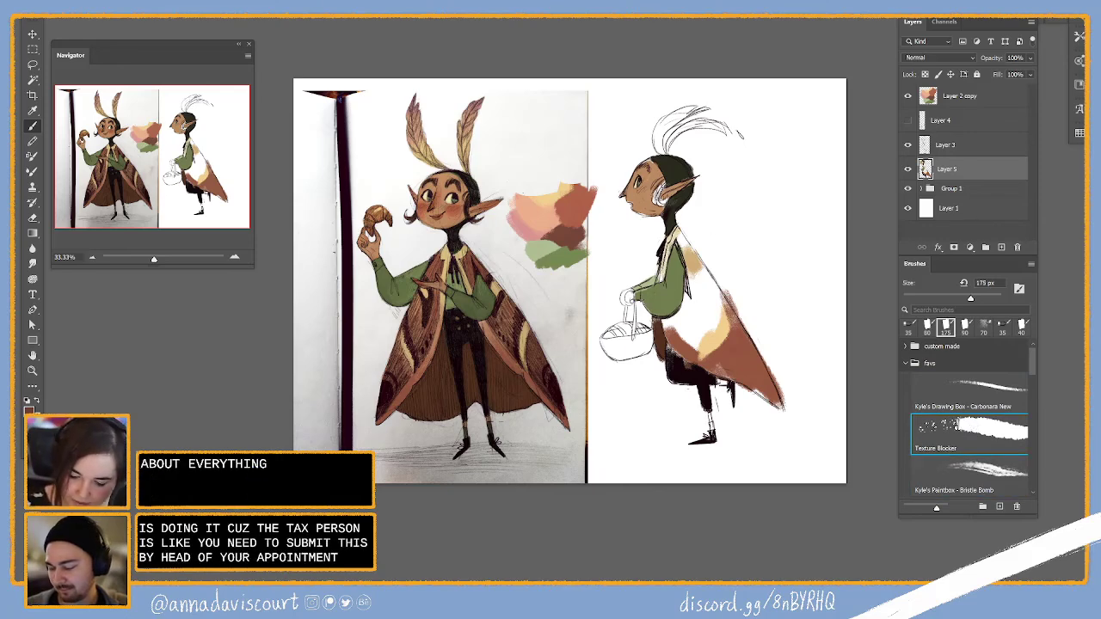
key(bracketleft)
key(bracketleft)
key(bracketleft)
key(bracketleft)
key(bracketleft)
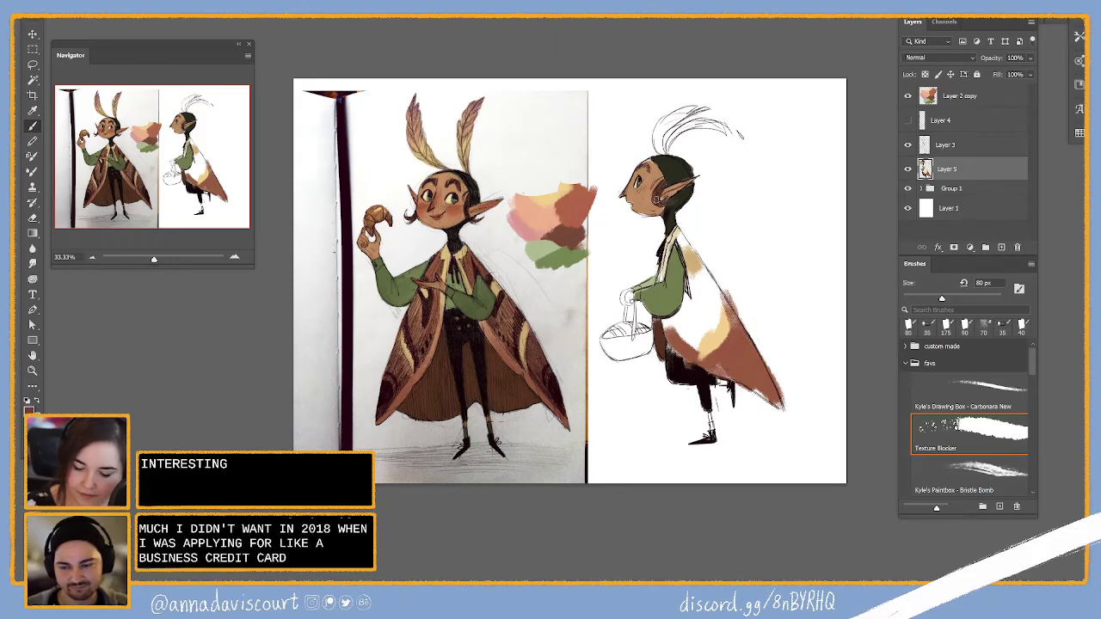
key(bracketleft)
key(bracketleft)
key(bracketleft)
key(bracketleft)
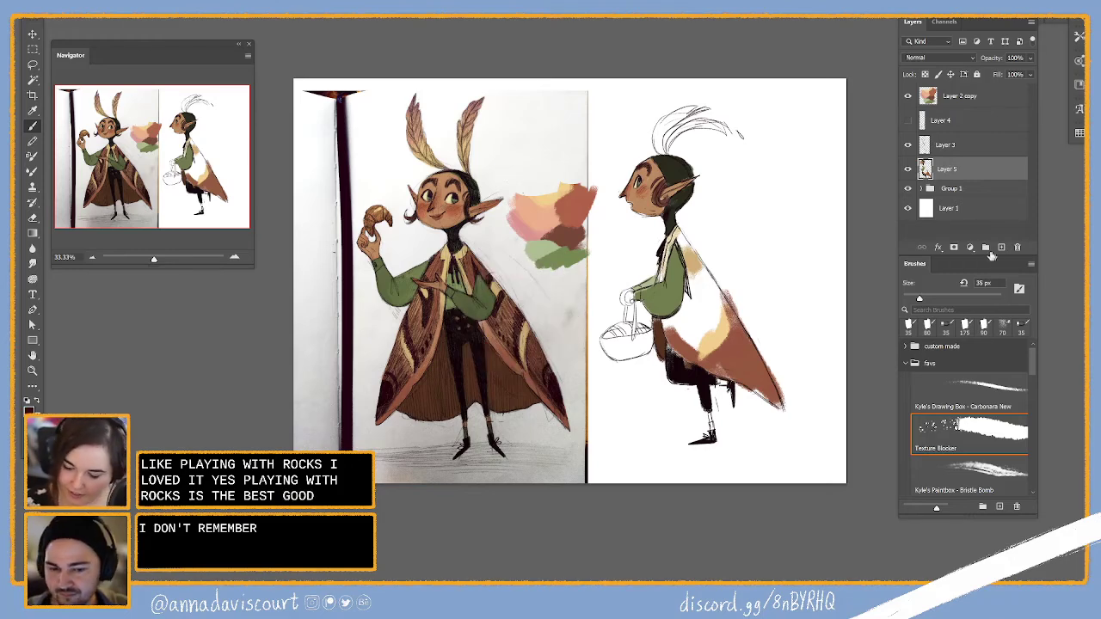
Hatch the cloak's wing pattern in black with the 35 px Carbonara New brush, mainly on Layer 3, and add weave lines to the basket
click(1016, 391)
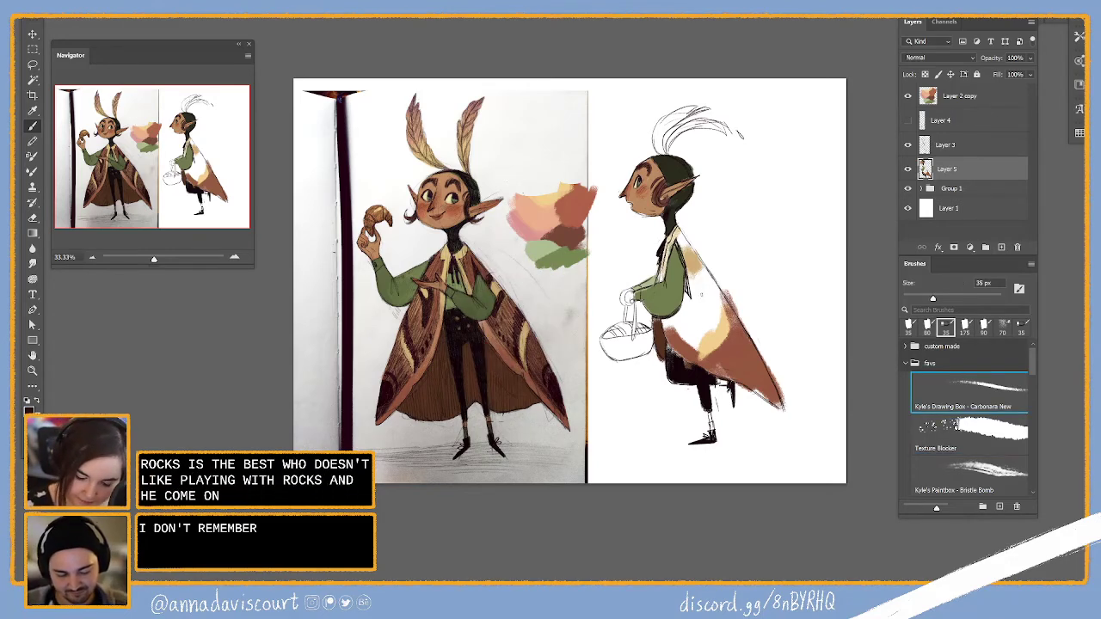
mouse_move(693, 335)
mouse_down()
mouse_move(696, 352)
mouse_move(700, 337)
mouse_up()
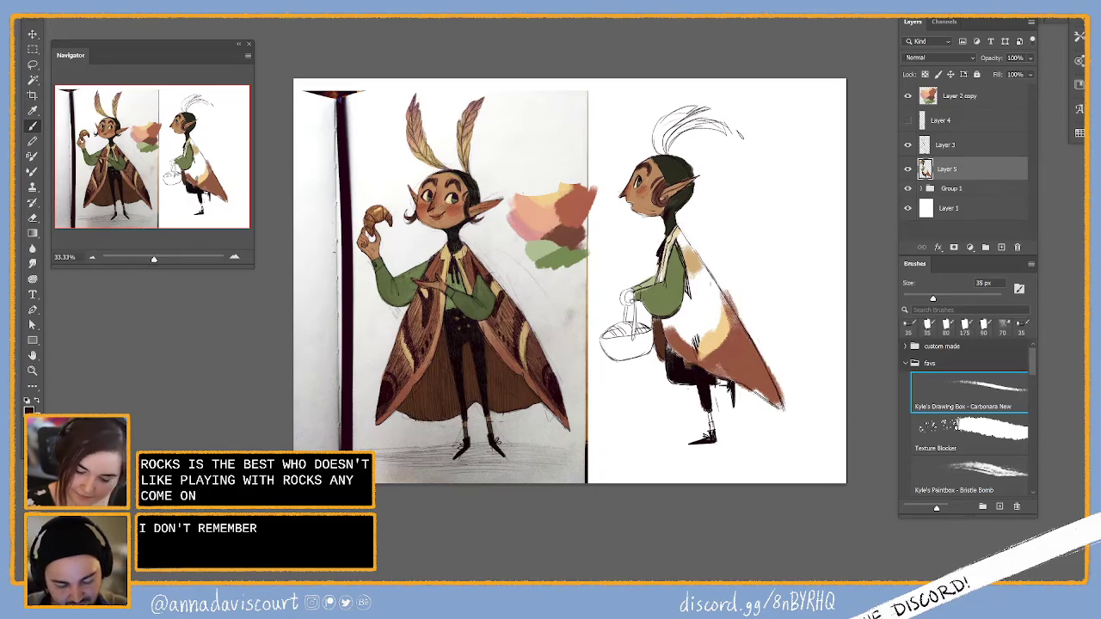
click(958, 152)
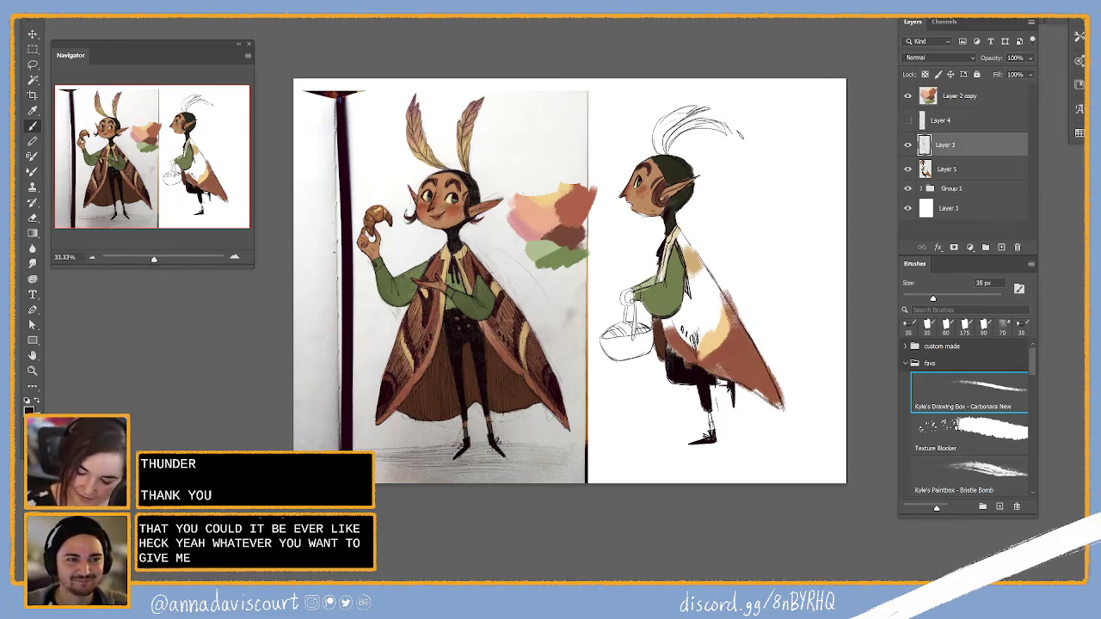
drag(681, 337, 713, 324)
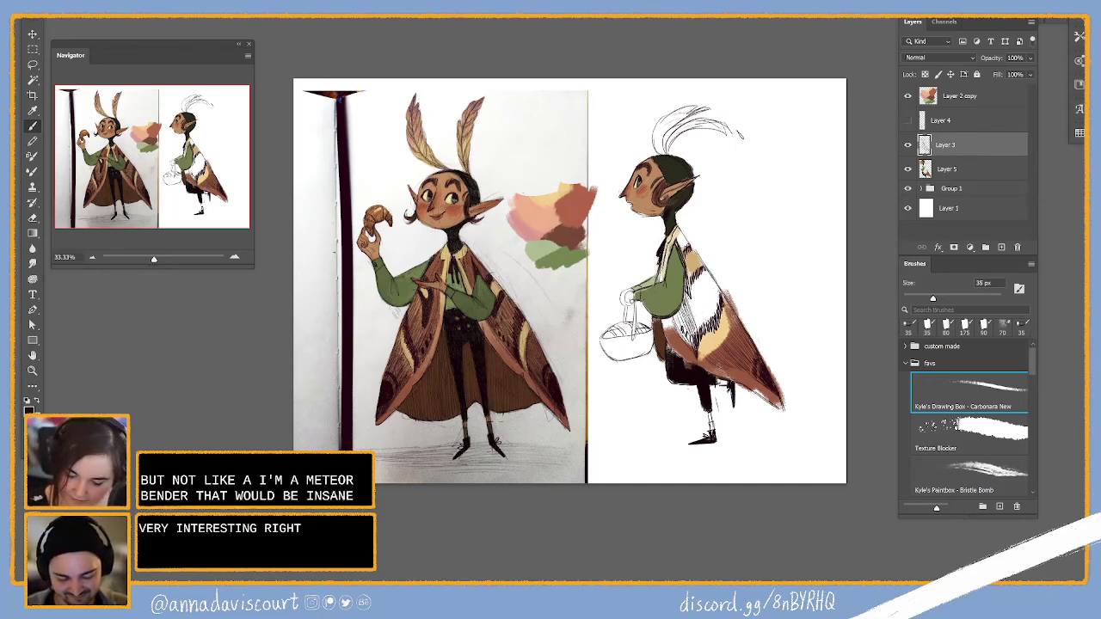
mouse_move(693, 325)
mouse_down()
mouse_move(712, 274)
mouse_move(722, 275)
mouse_up()
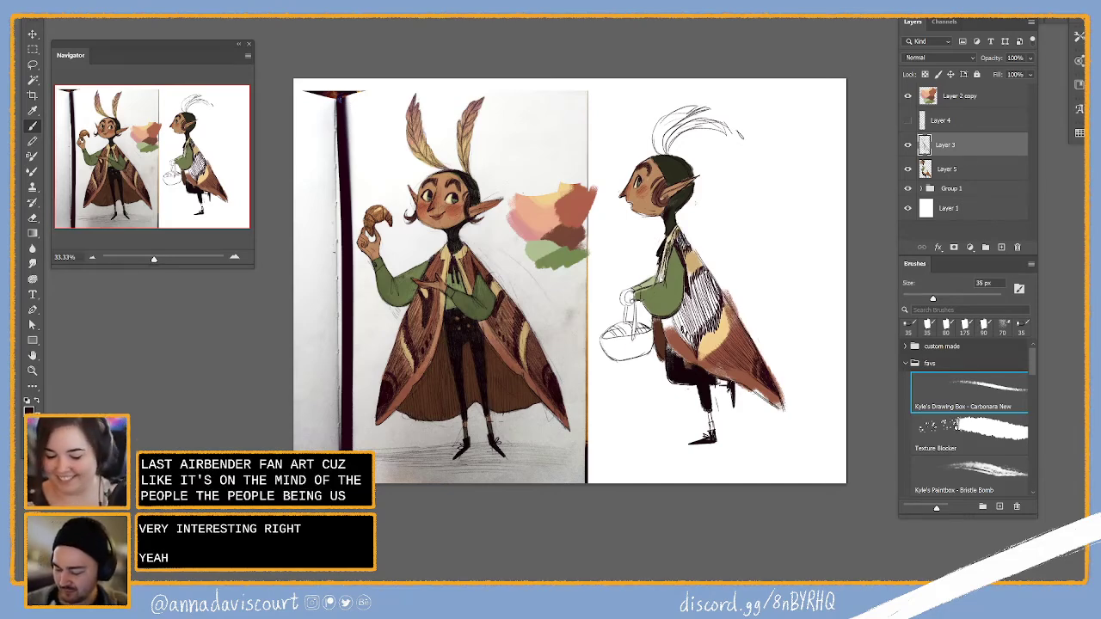
click(1010, 139)
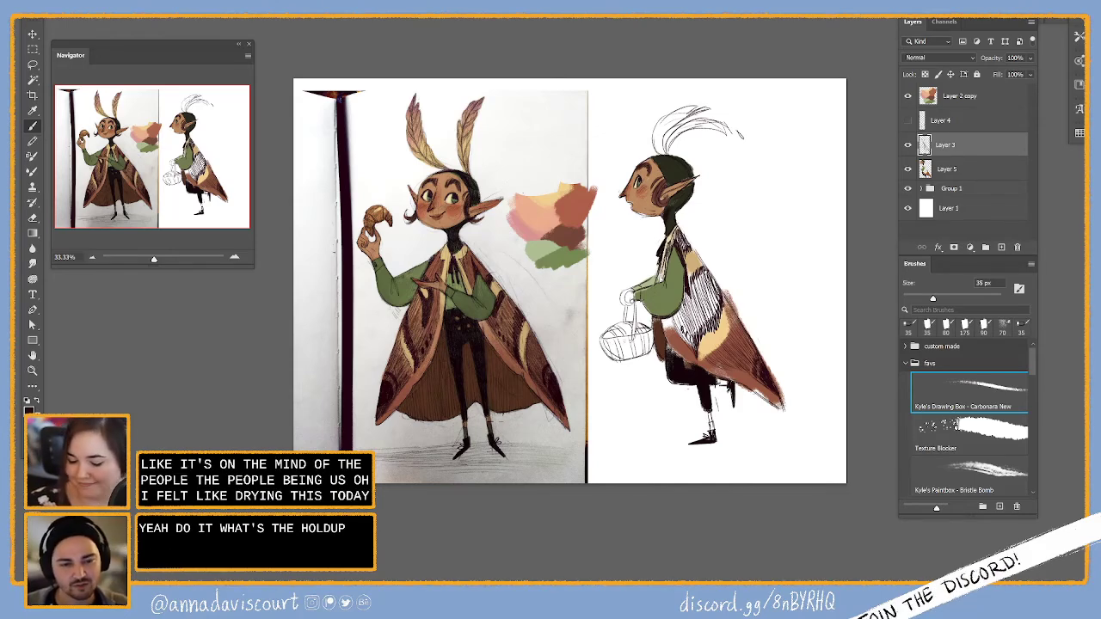
Colour the basket brown and its contents pink on Layer 5 with the Texture Blocker brush at 80 px
click(946, 168)
click(980, 448)
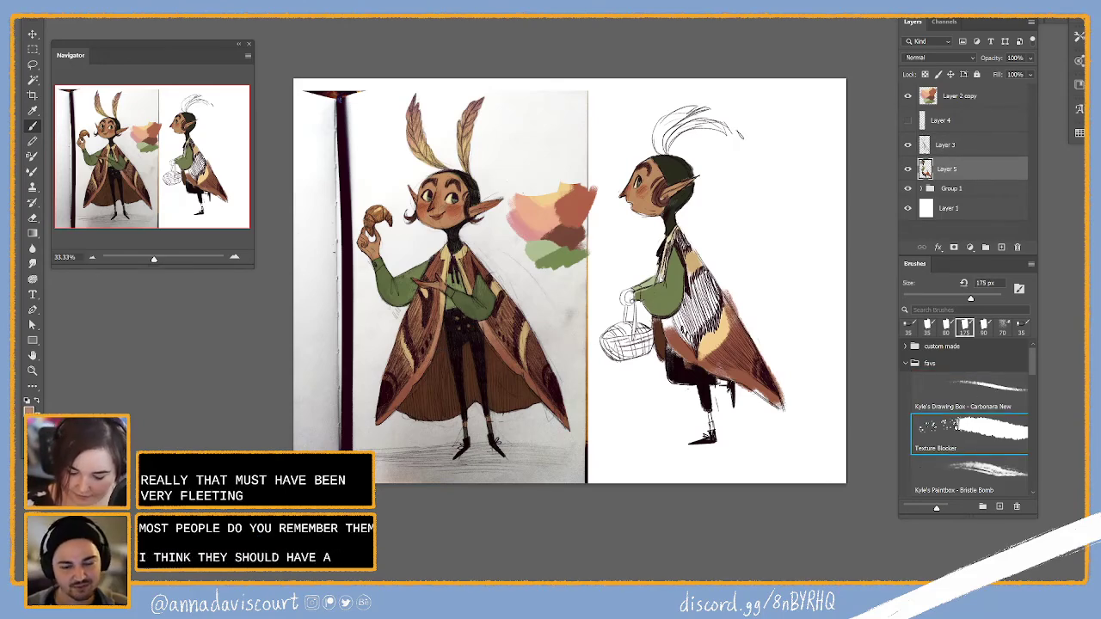
drag(612, 342, 632, 352)
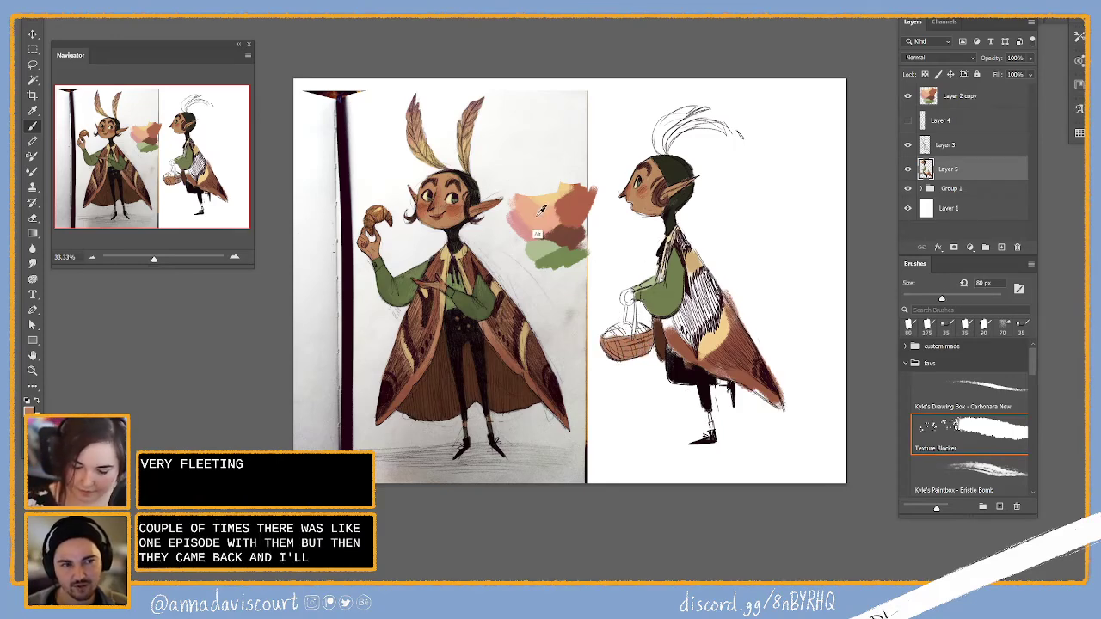
drag(620, 327, 625, 332)
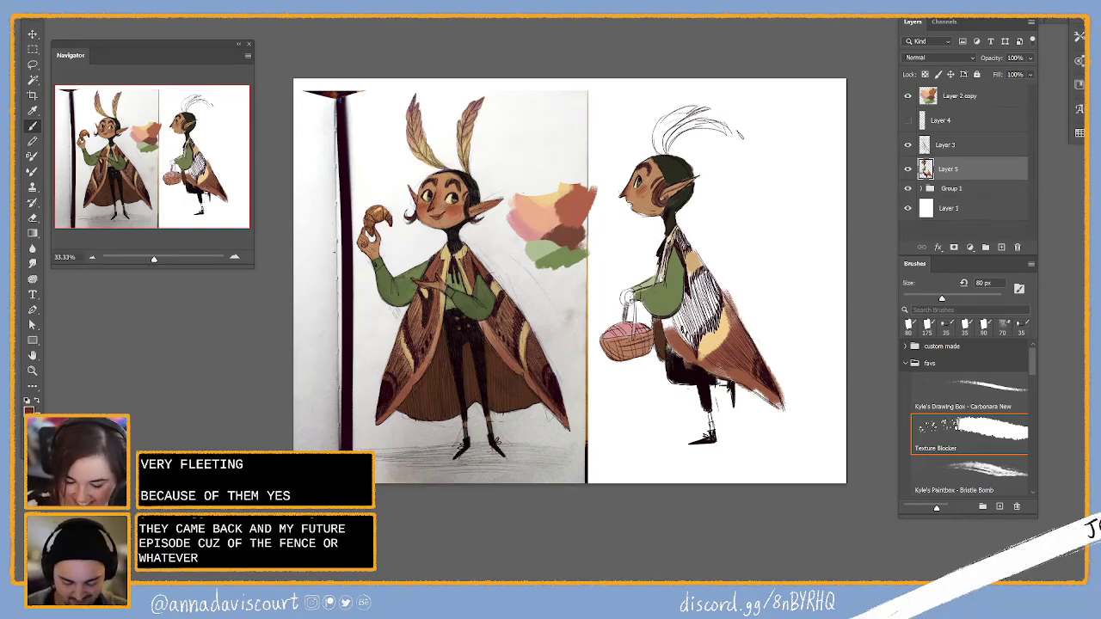
Reduce Texture Blocker to 45 px and colour the hand and basket handle in brown tones
key(bracketleft)
key(bracketleft)
key(bracketleft)
key(bracketleft)
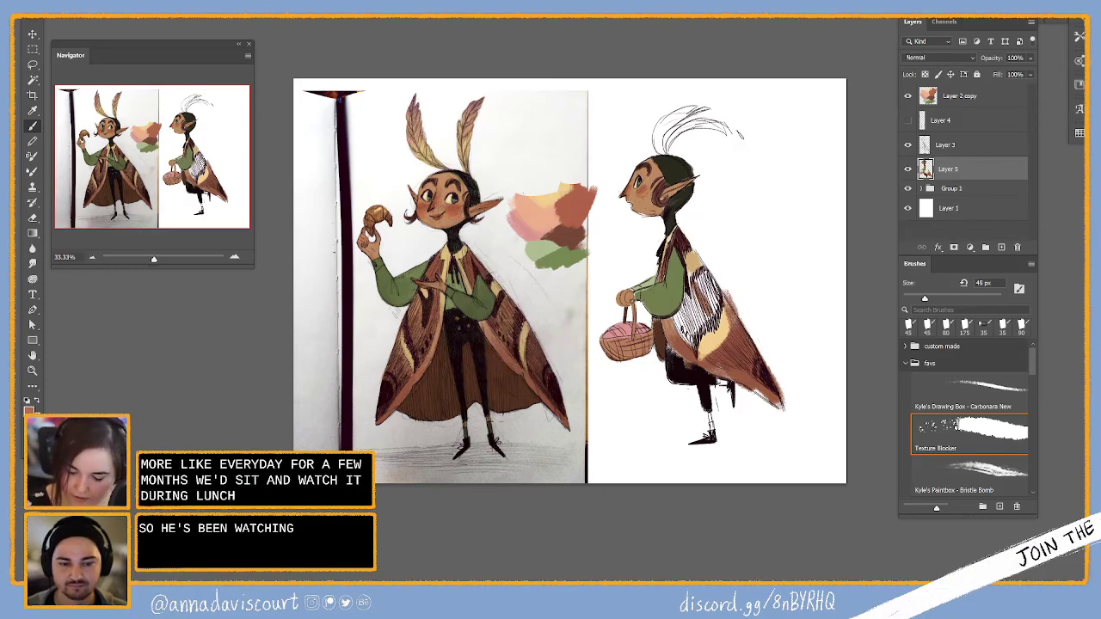
Enlarge Texture Blocker to 90 px and fill the cloak's hatched white wing area with brown
key(bracketright)
key(bracketright)
key(bracketright)
key(bracketright)
key(bracketright)
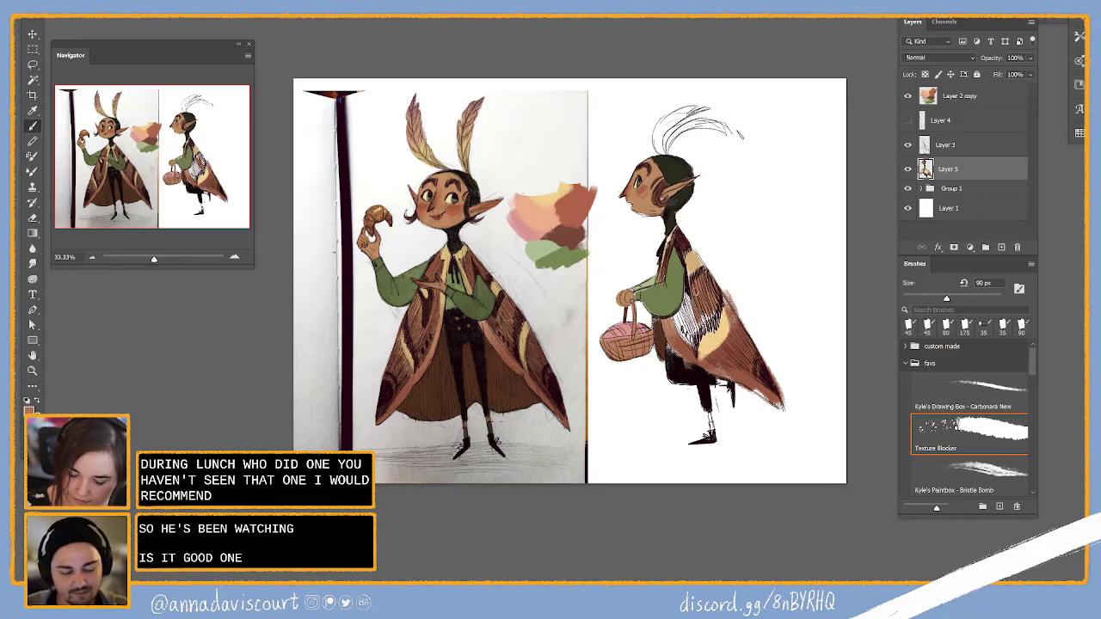
drag(705, 303, 716, 324)
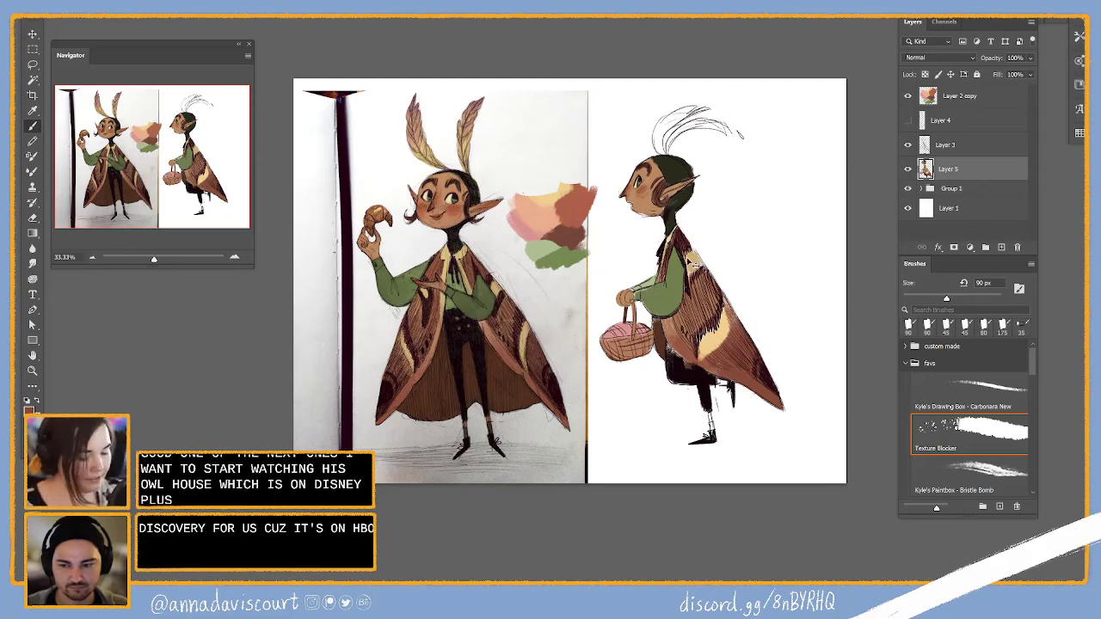
Paint the two feather antennae in peach and pink sampled from the palette, reducing Texture Blocker to 60 px for the detached tip
scroll(789, 321, up, 3)
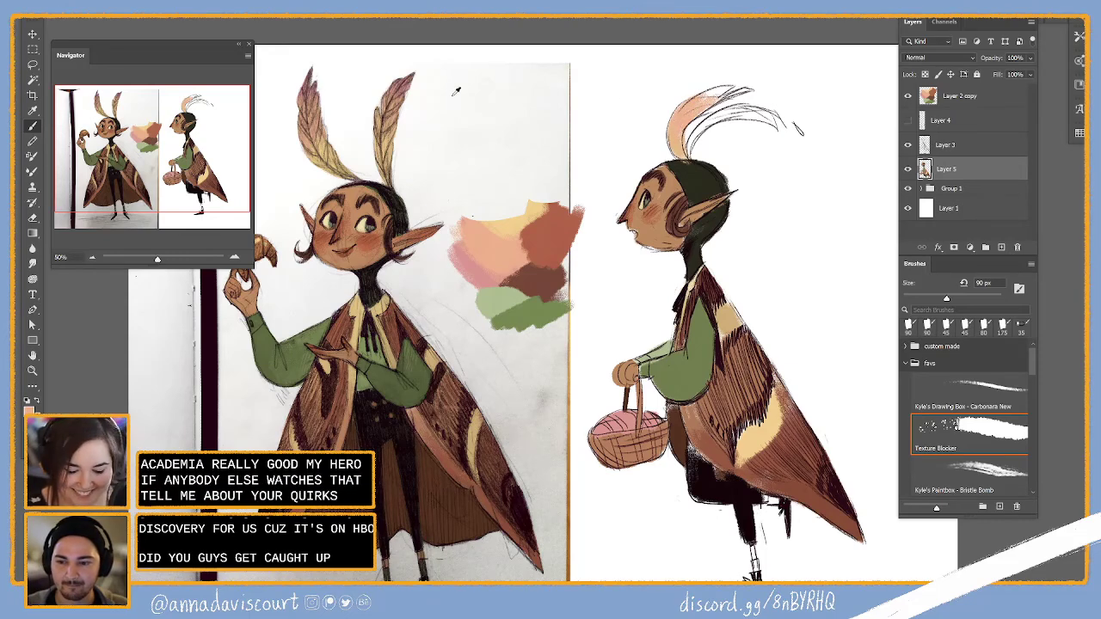
alt+click(497, 257)
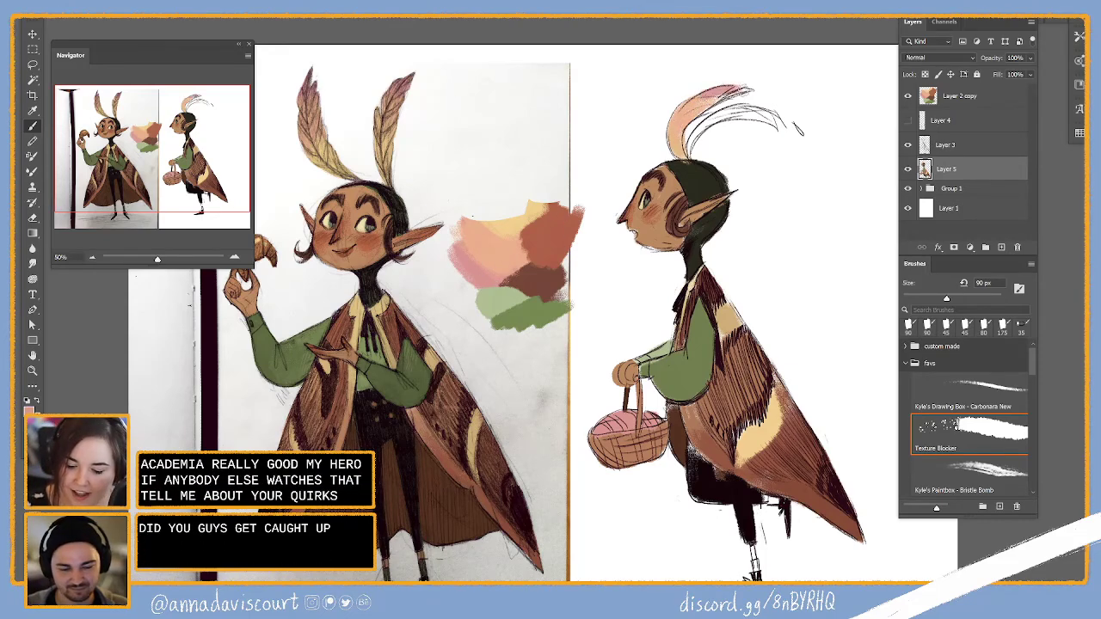
mouse_move(729, 89)
mouse_down()
mouse_move(698, 82)
mouse_move(688, 115)
mouse_up()
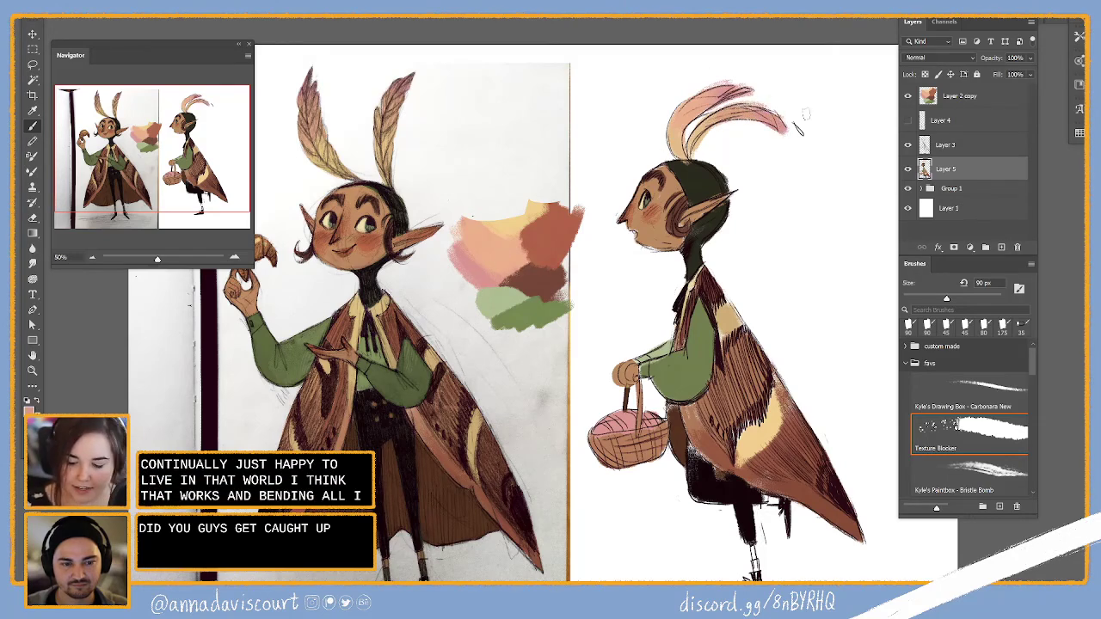
key(bracketleft)
key(bracketleft)
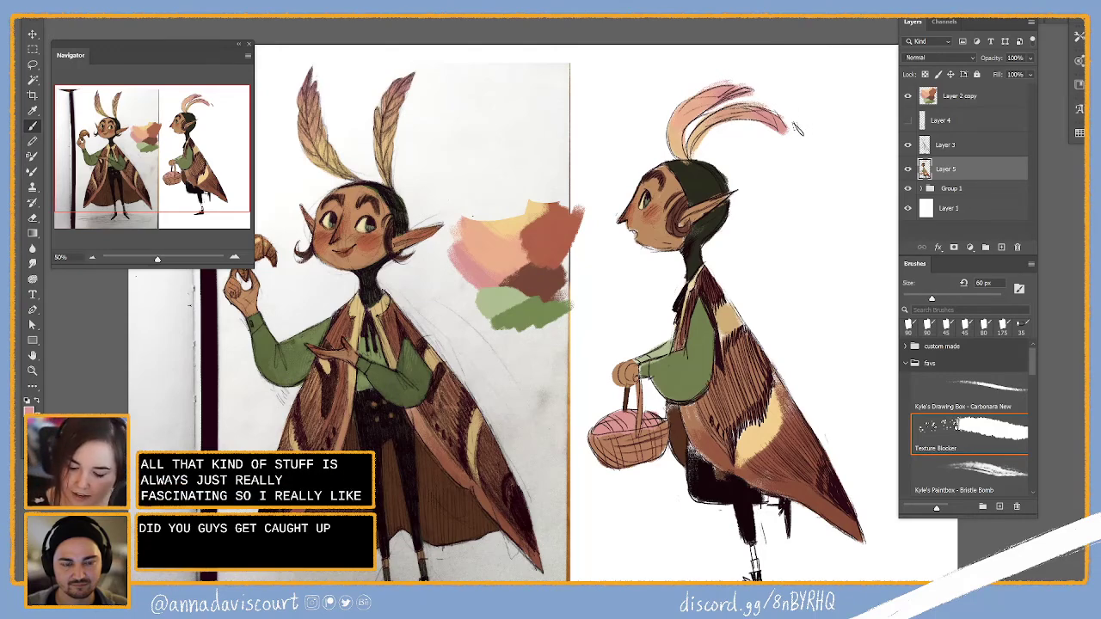
click(797, 129)
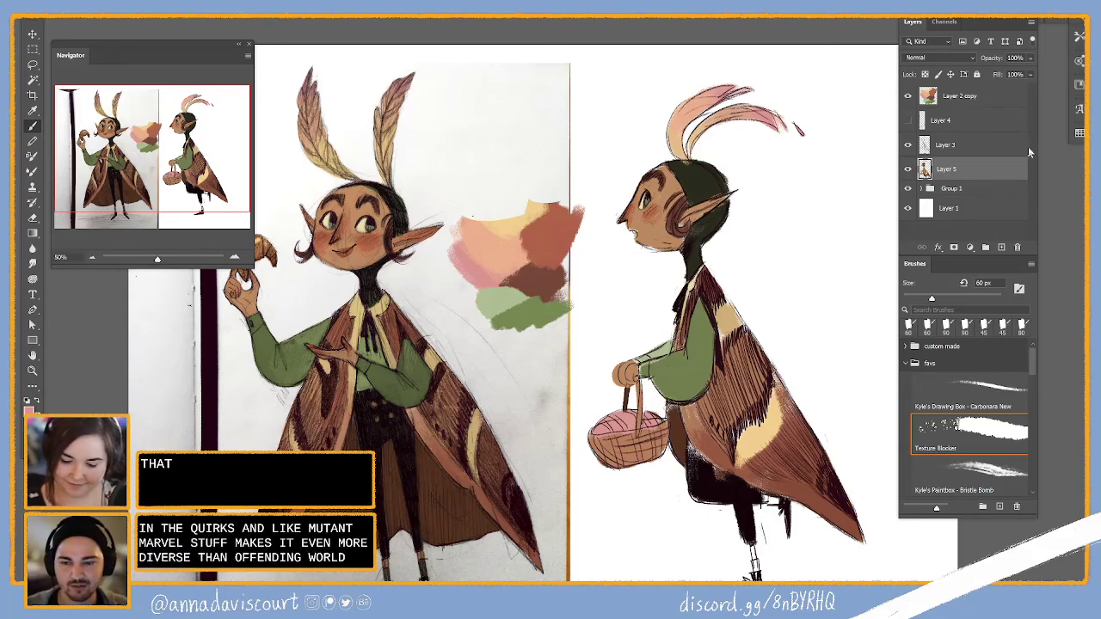
Redden the cheek with Carbonara New on Layer 5, and refine the ear and black hair edges with Texture Blocker at 100 and 60 px
drag(855, 264, 818, 220)
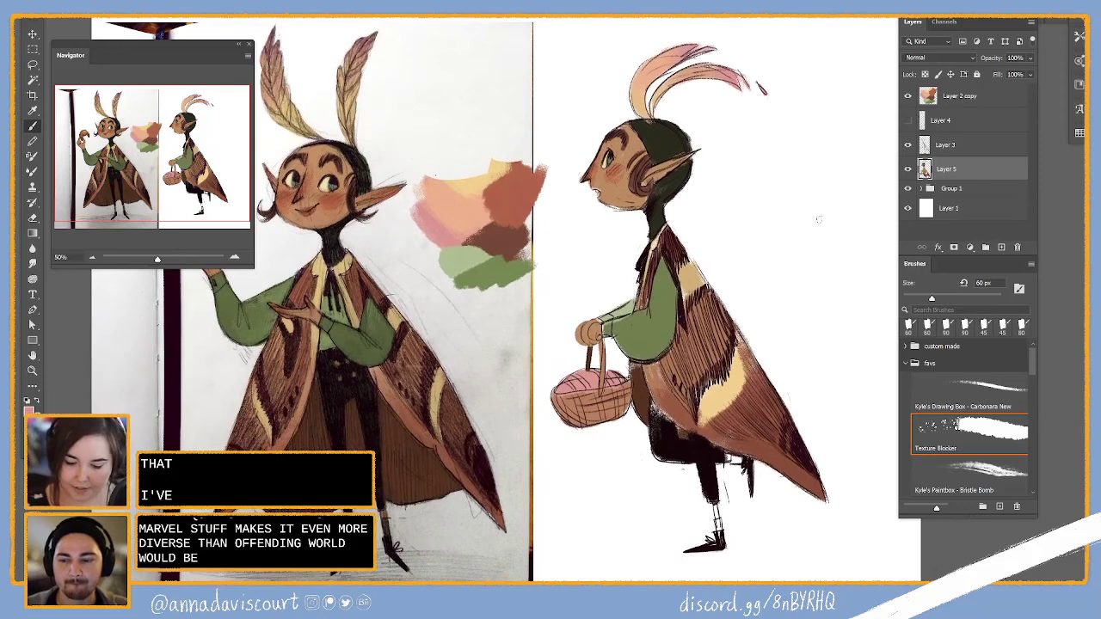
click(954, 145)
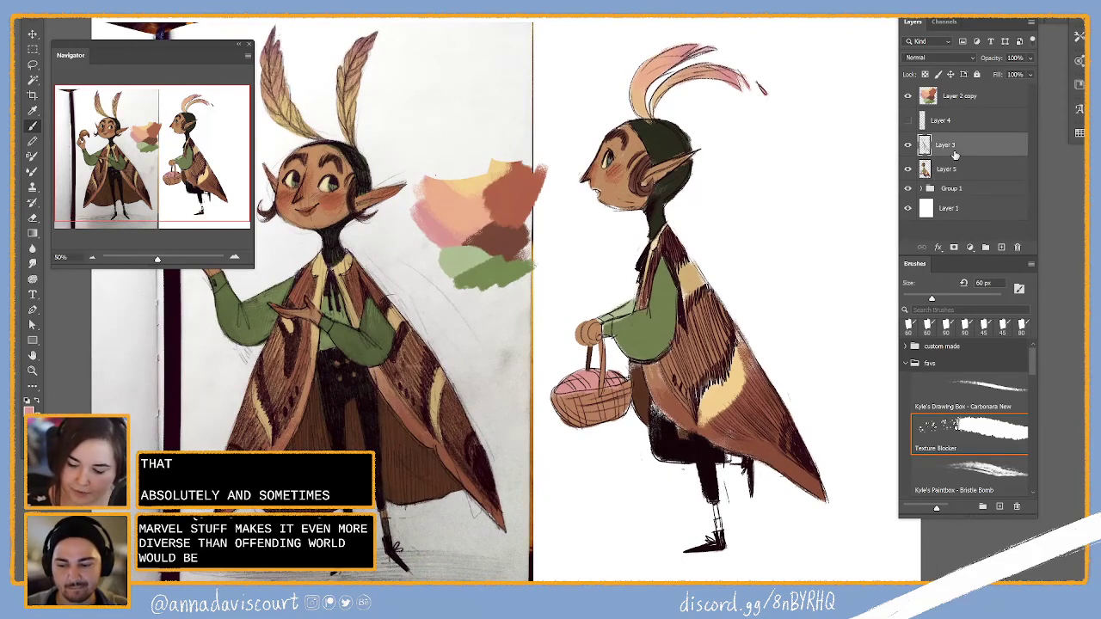
click(969, 391)
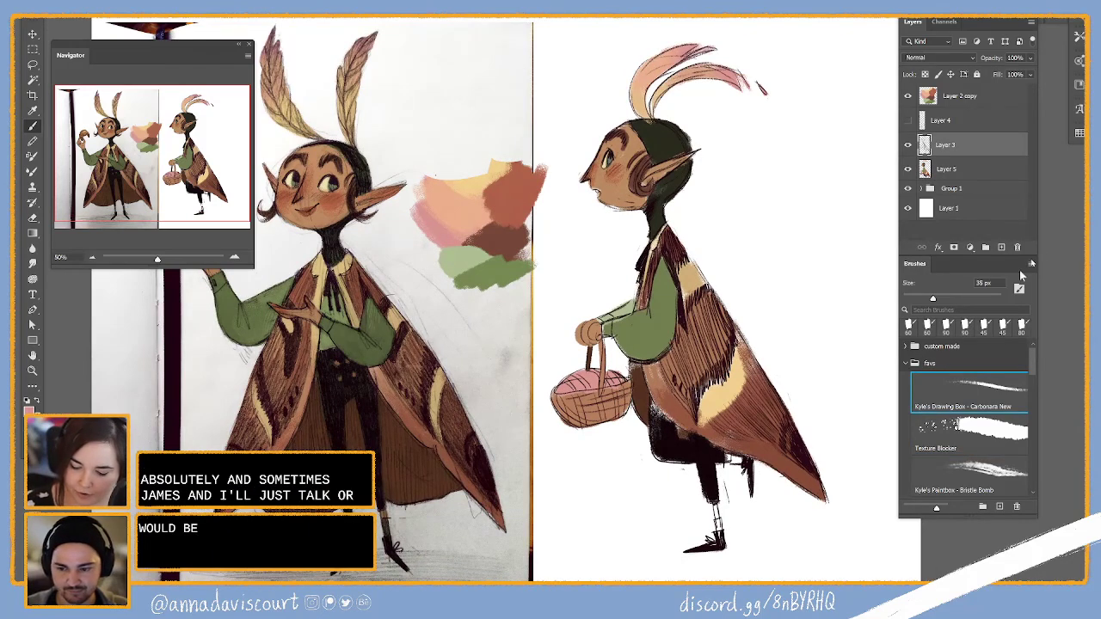
click(950, 170)
alt+click(347, 209)
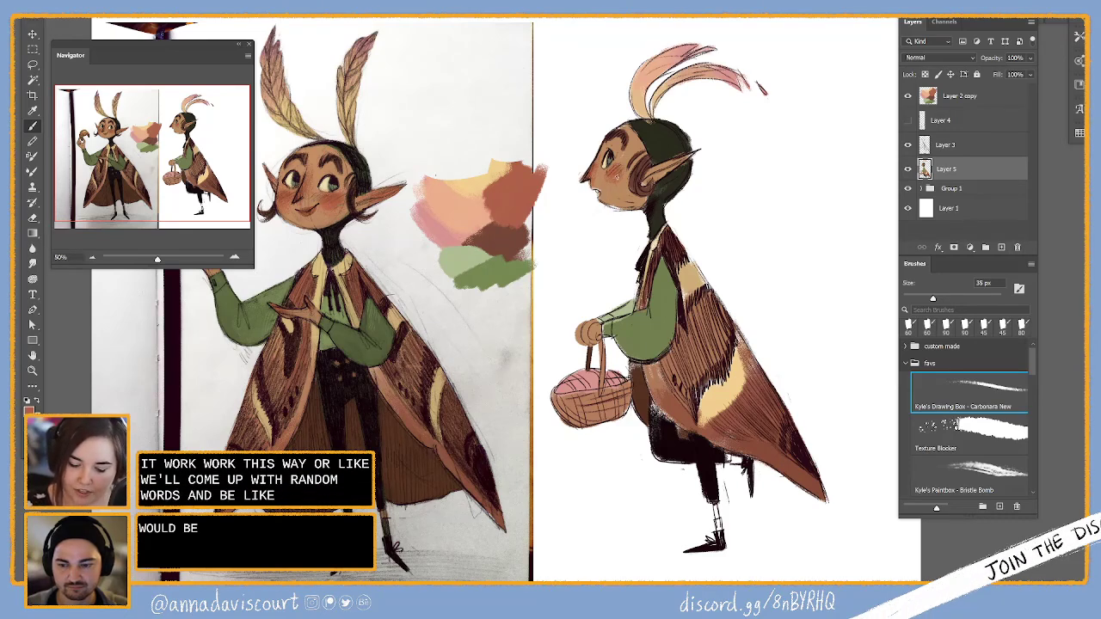
click(950, 428)
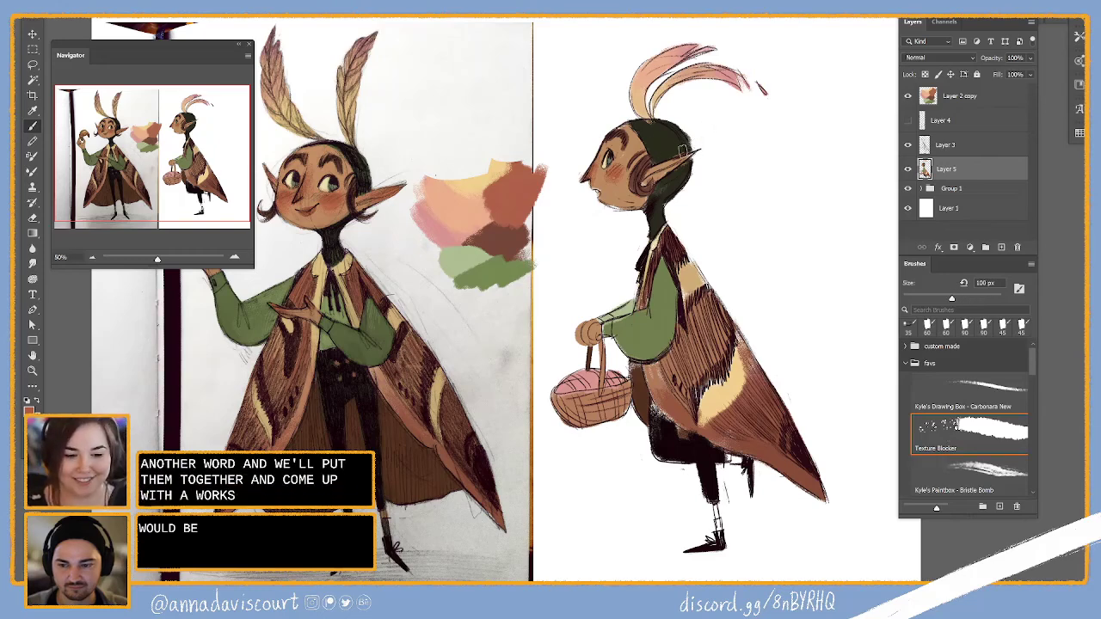
drag(698, 148, 689, 160)
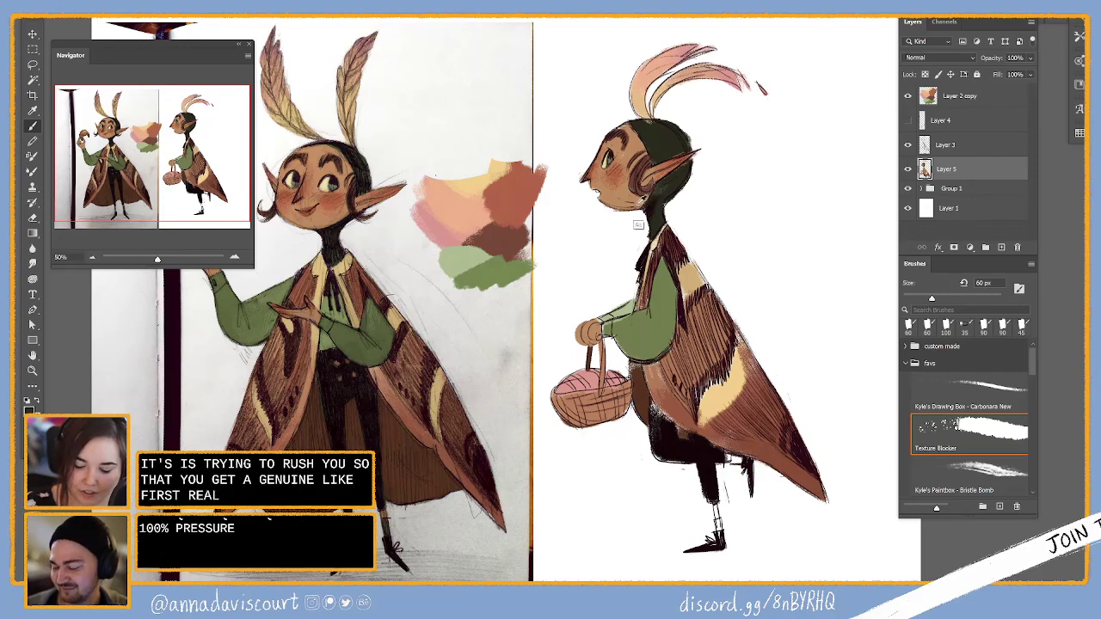
drag(646, 181, 643, 190)
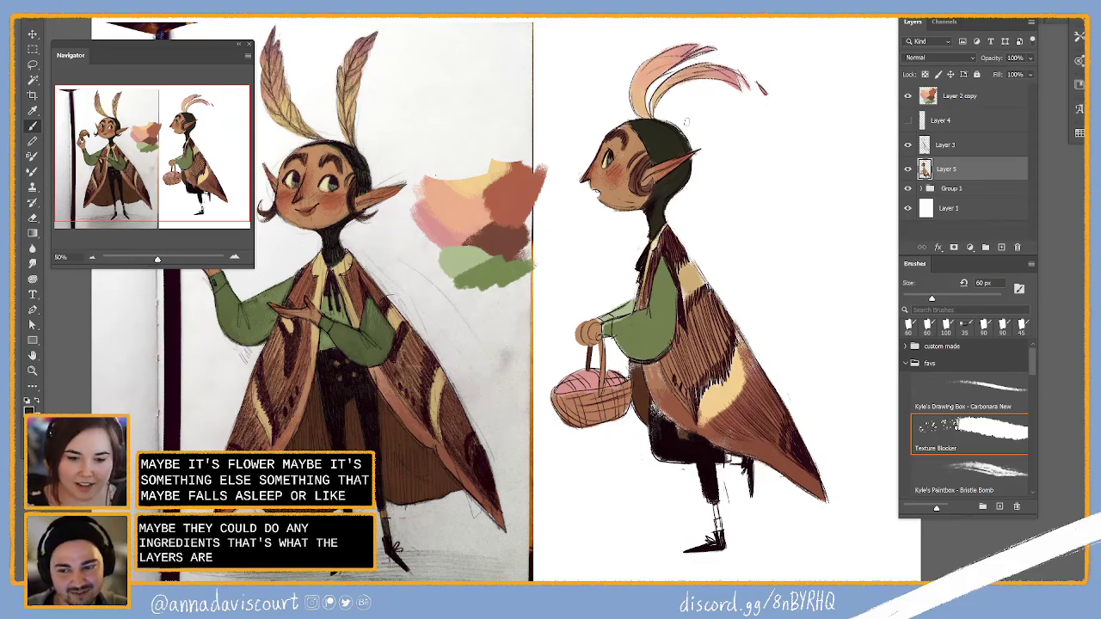
Hatch black strands over the hair and neck on Layer 3 with the 35 px Carbonara New brush
drag(794, 263, 835, 239)
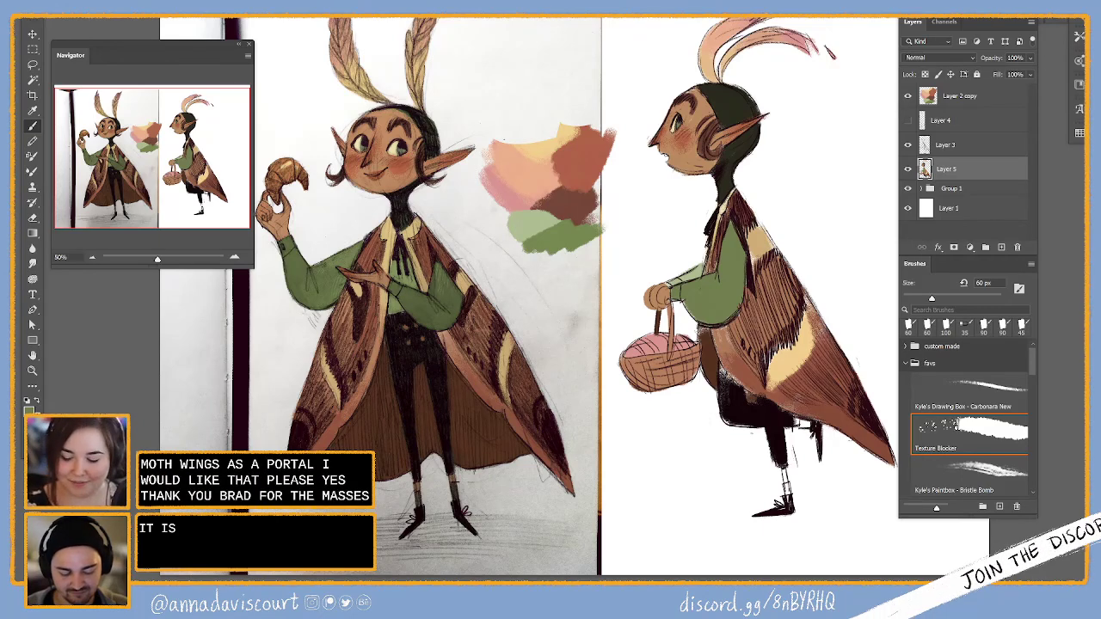
drag(826, 298, 787, 290)
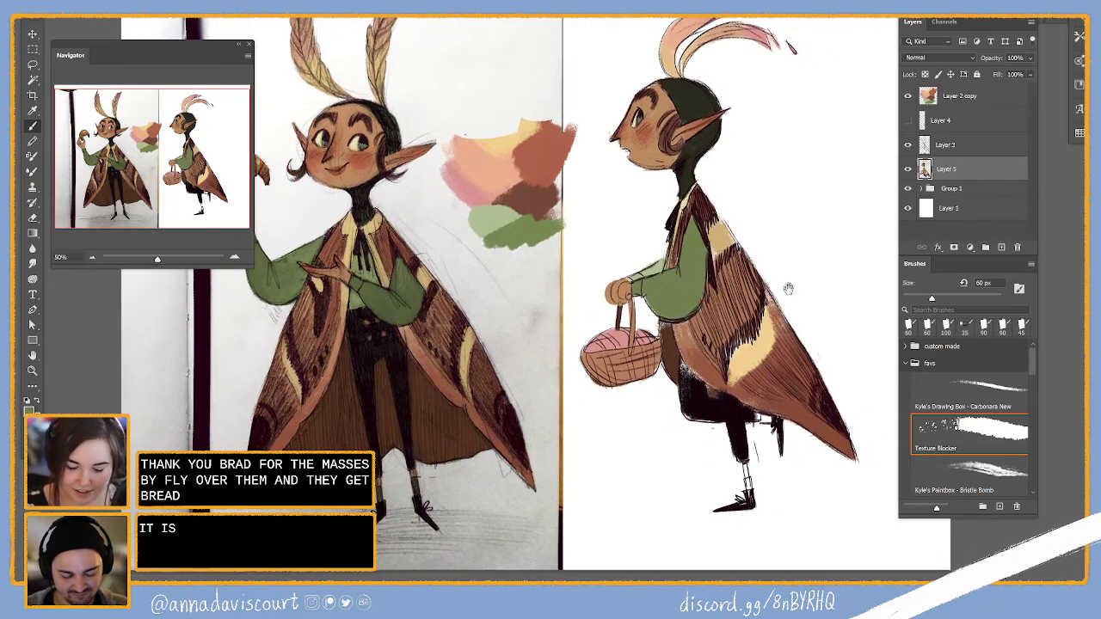
click(954, 146)
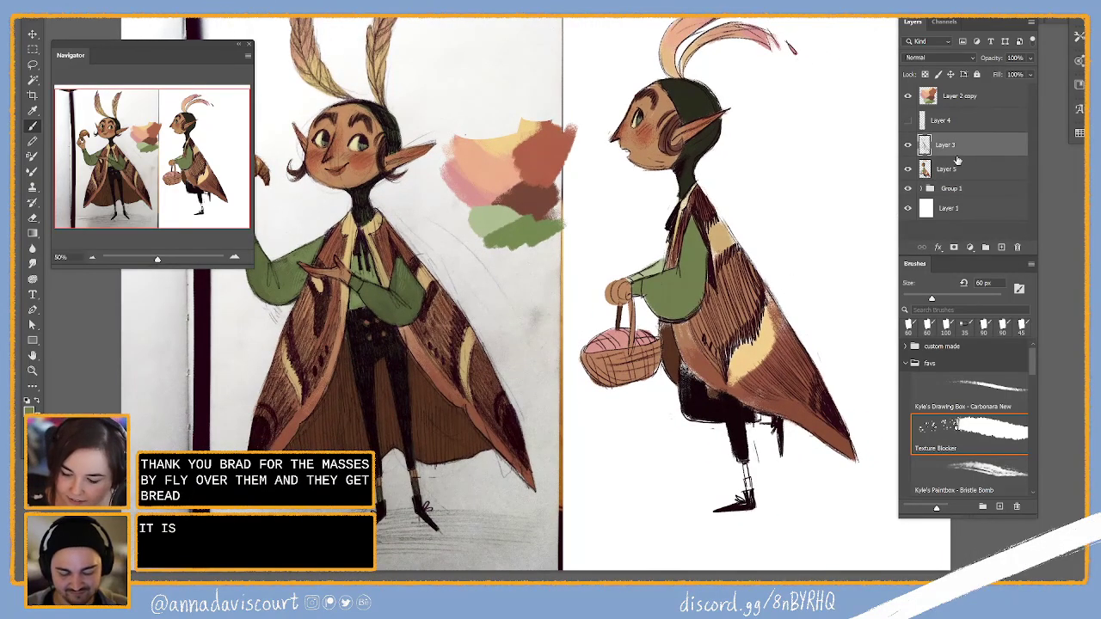
click(985, 392)
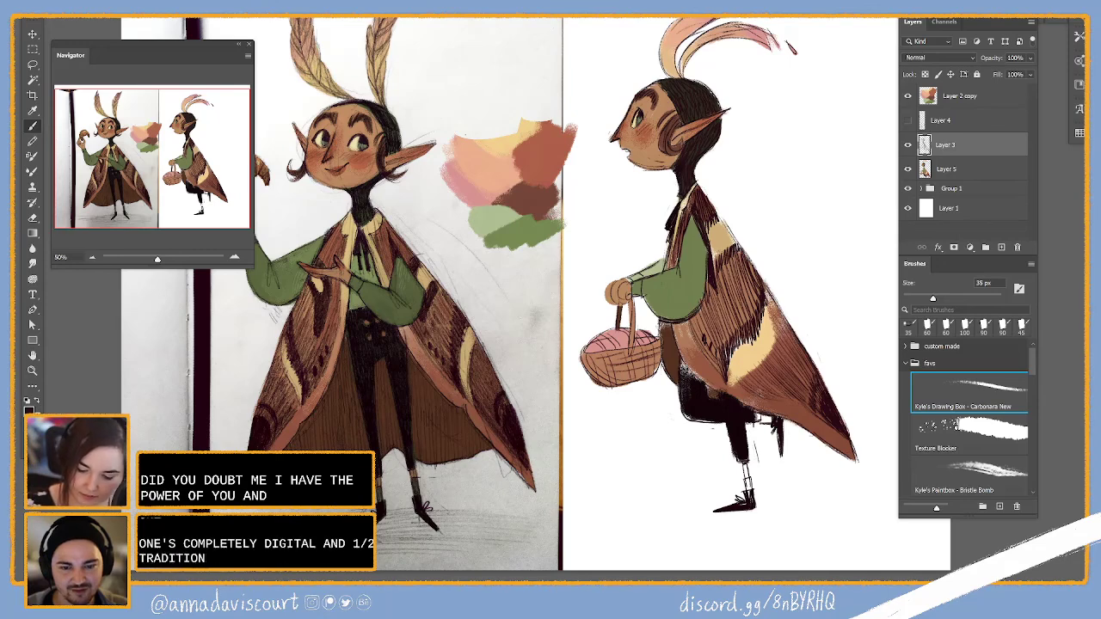
Fill the gaps in the black trousers and darken the sock on Layer 5 with Carbonara New
key(alt+bracketleft)
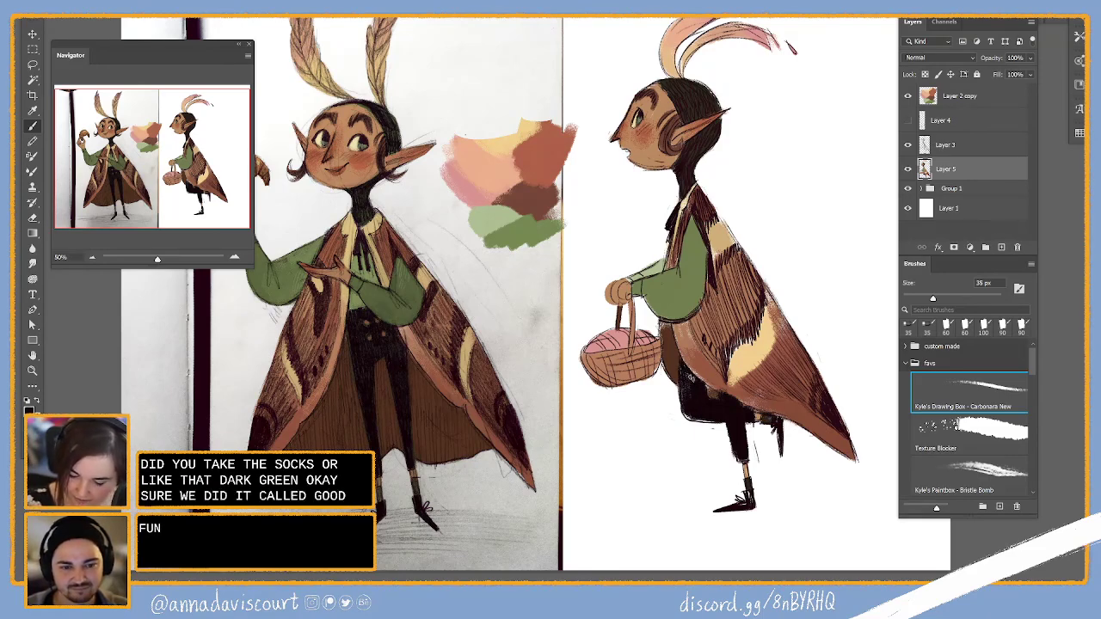
scroll(713, 376, up, 3)
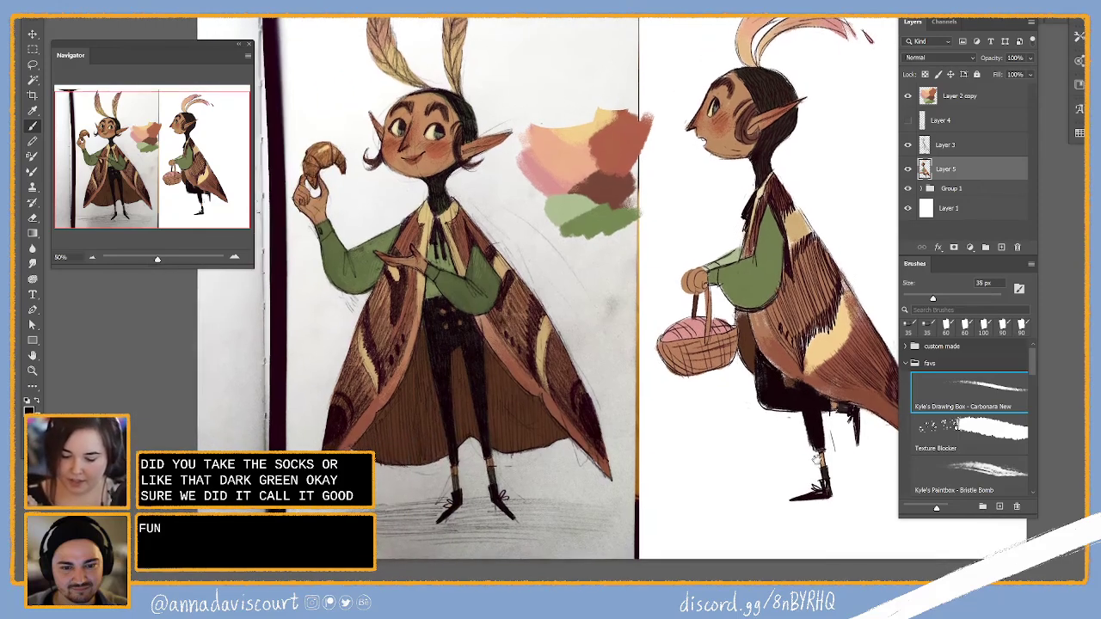
scroll(688, 344, down, 2)
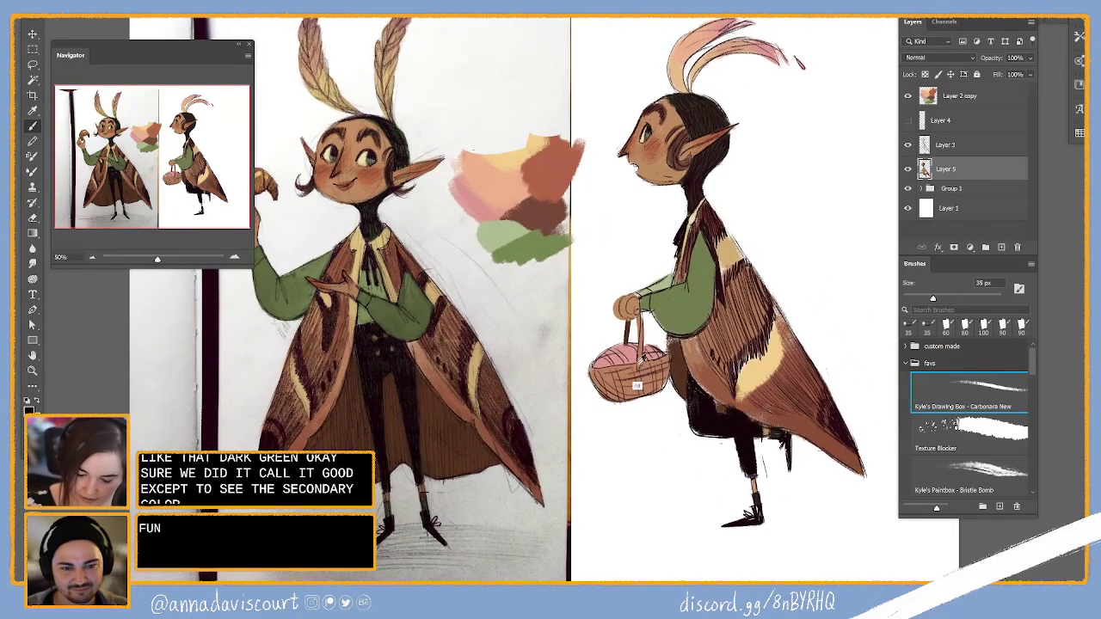
Hatch the basket's contents in palette reddish brown with Carbonara New, and deepen the basket and hand colour with Texture Blocker, reduced to 80 px
alt+click(555, 177)
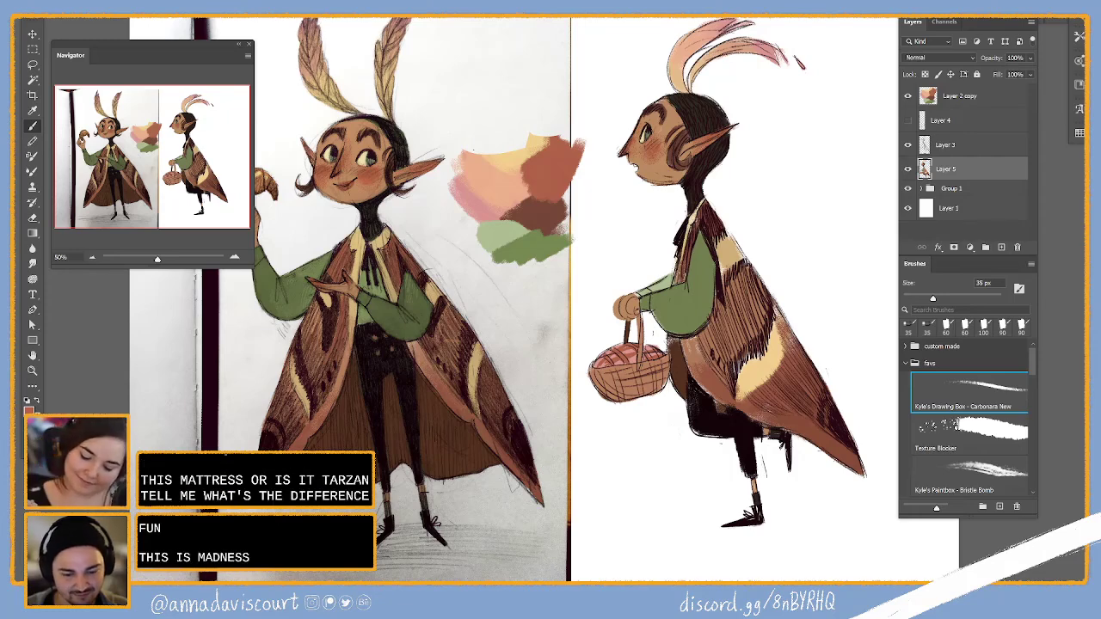
drag(774, 374, 805, 412)
click(990, 428)
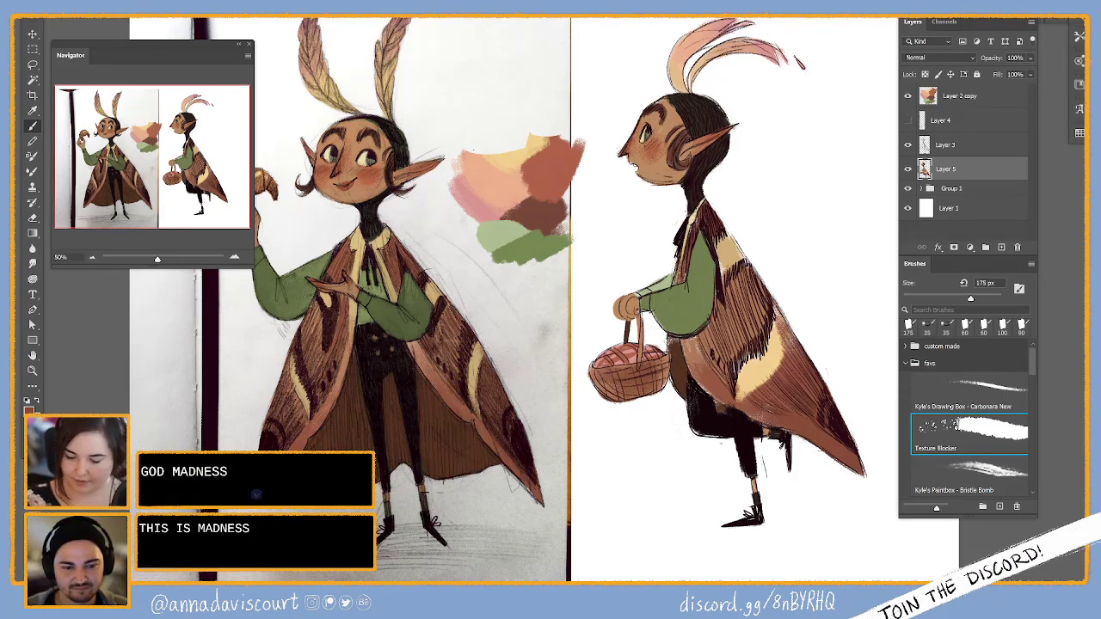
key(bracketleft)
key(bracketleft)
key(bracketleft)
key(bracketleft)
key(bracketleft)
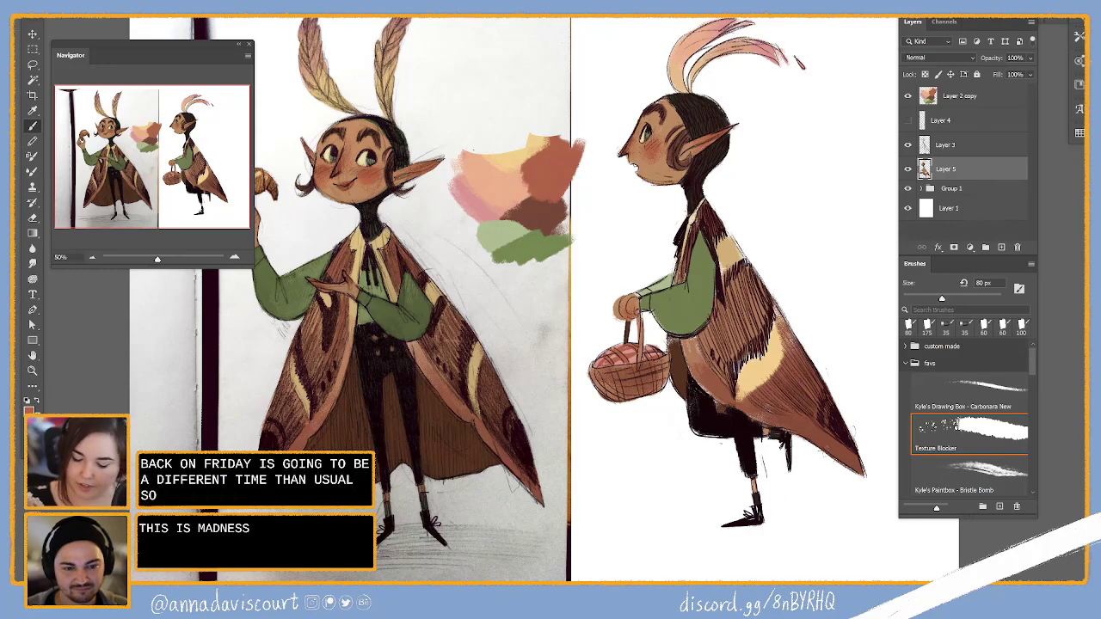
Hide the colour palette on Layer 2 copy and show both character views whole
scroll(727, 513, right, 3)
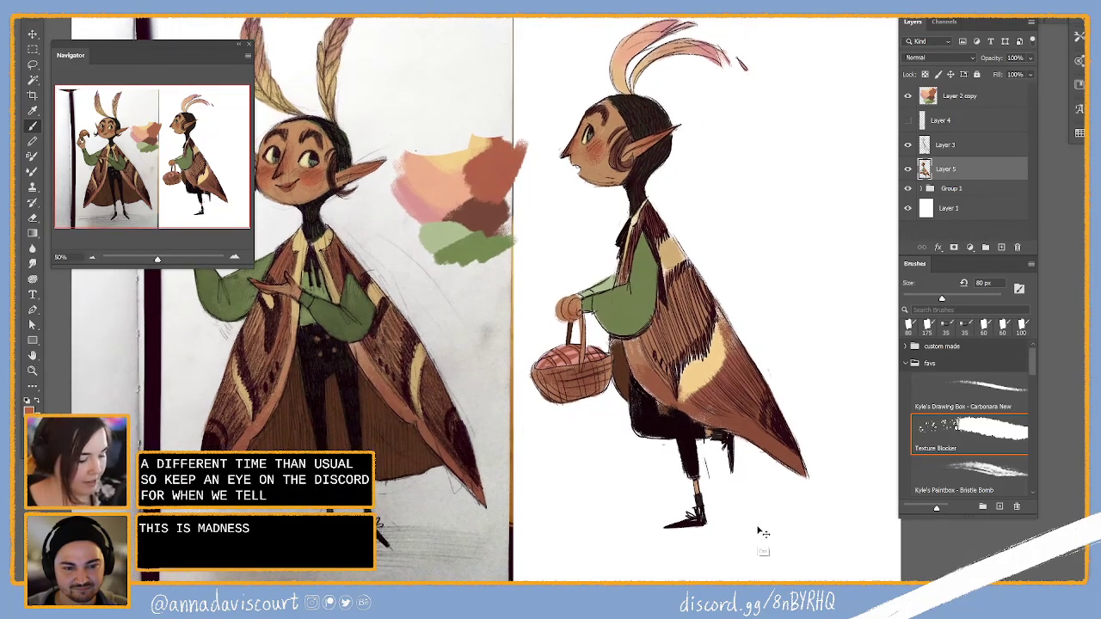
key(ctrl+minus)
key(ctrl+minus)
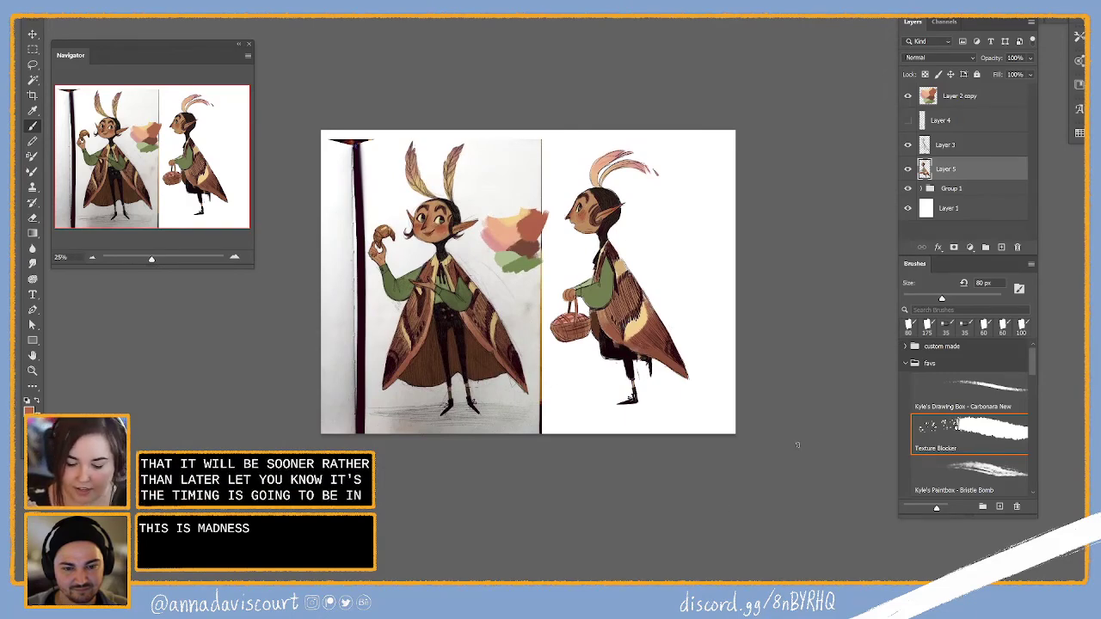
click(907, 97)
key(ctrl+plus)
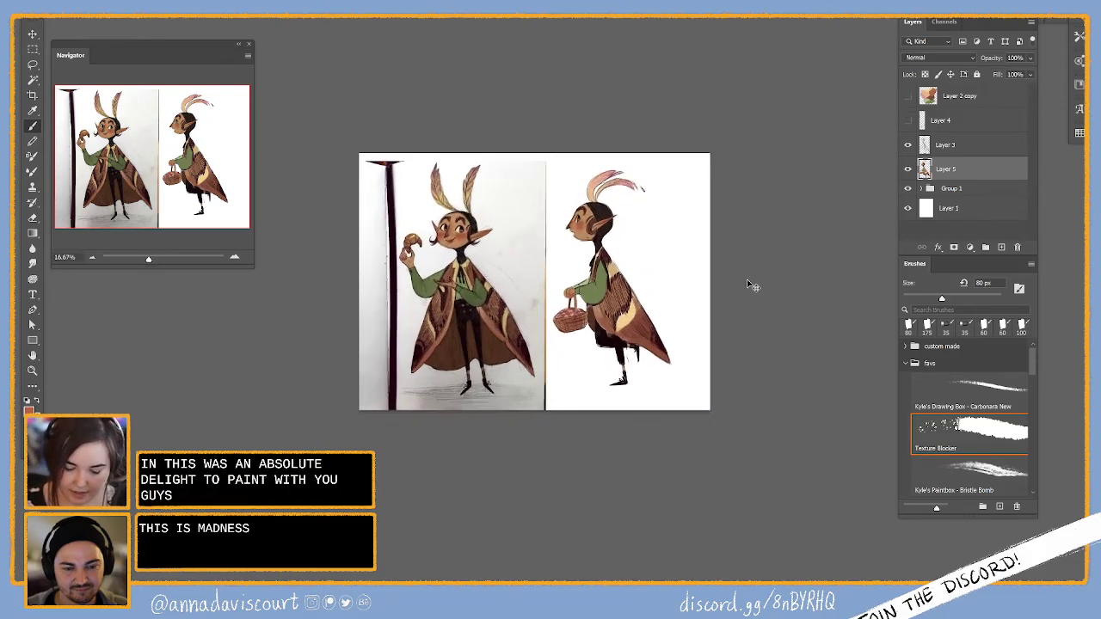
drag(602, 425, 657, 396)
key(ctrl+plus)
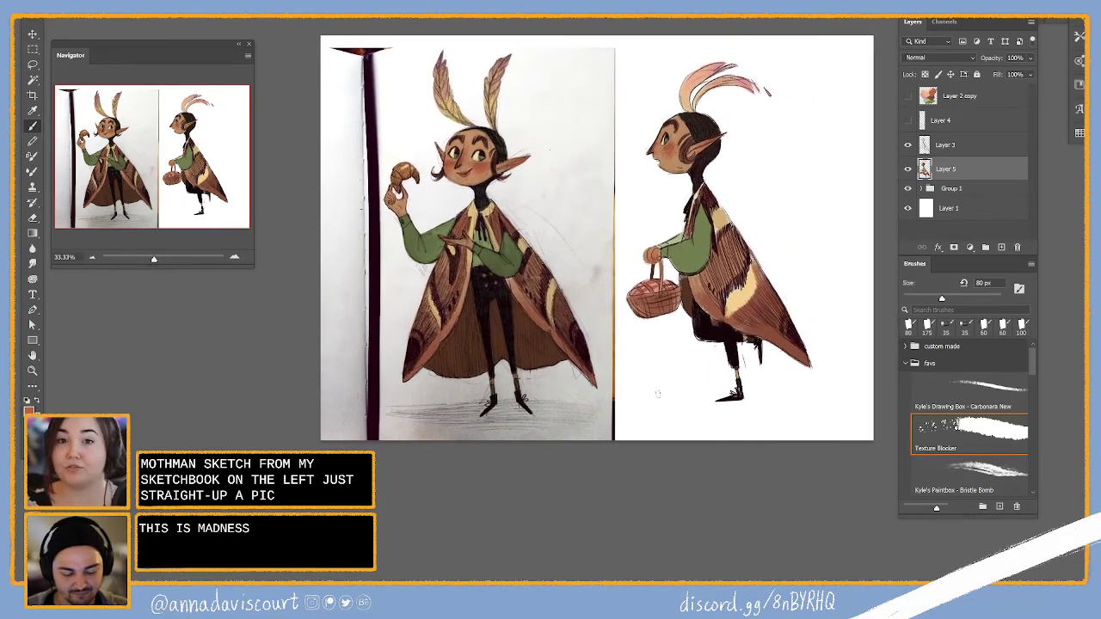
Expand Group 1 and hide its colour adjustment, Layer 2, Layer 5 and Layer 3 to review the original pencil sketch
click(920, 189)
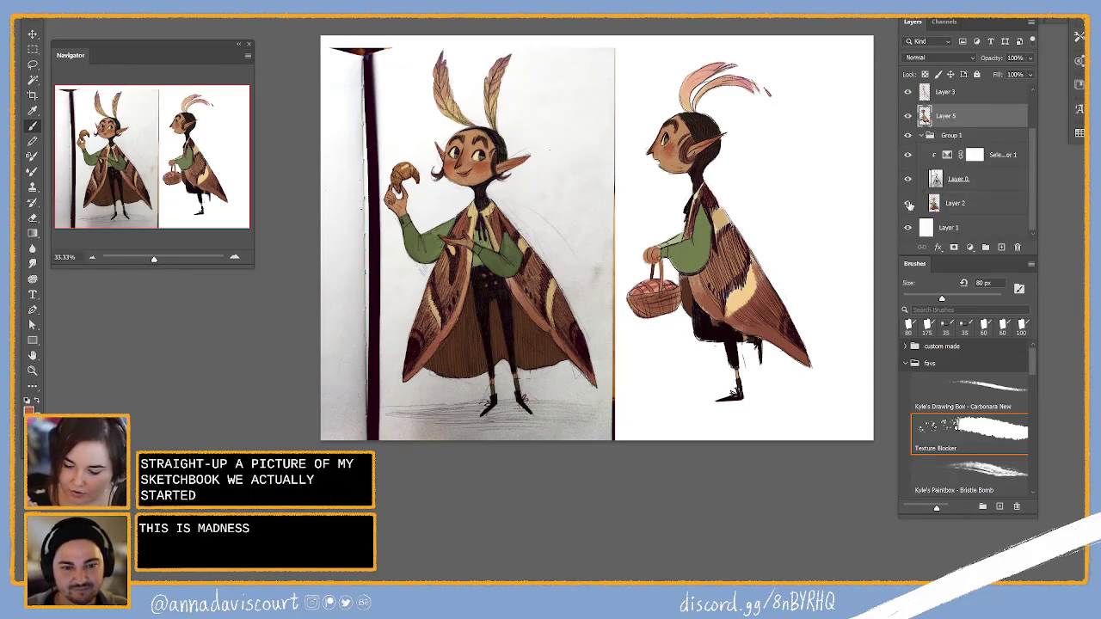
click(908, 203)
click(907, 155)
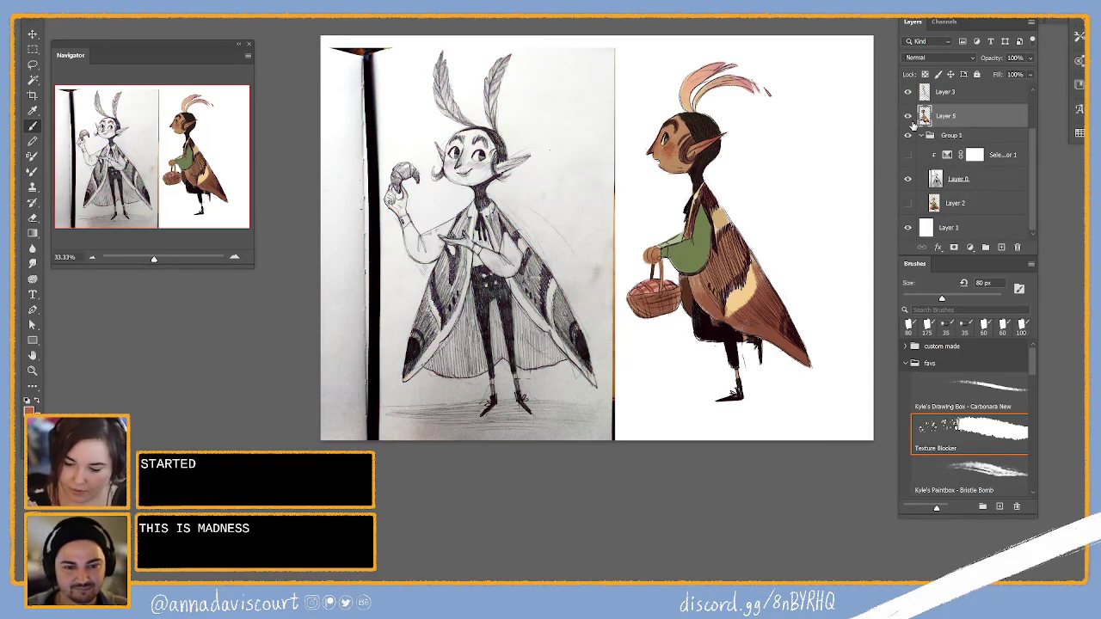
click(909, 117)
click(907, 93)
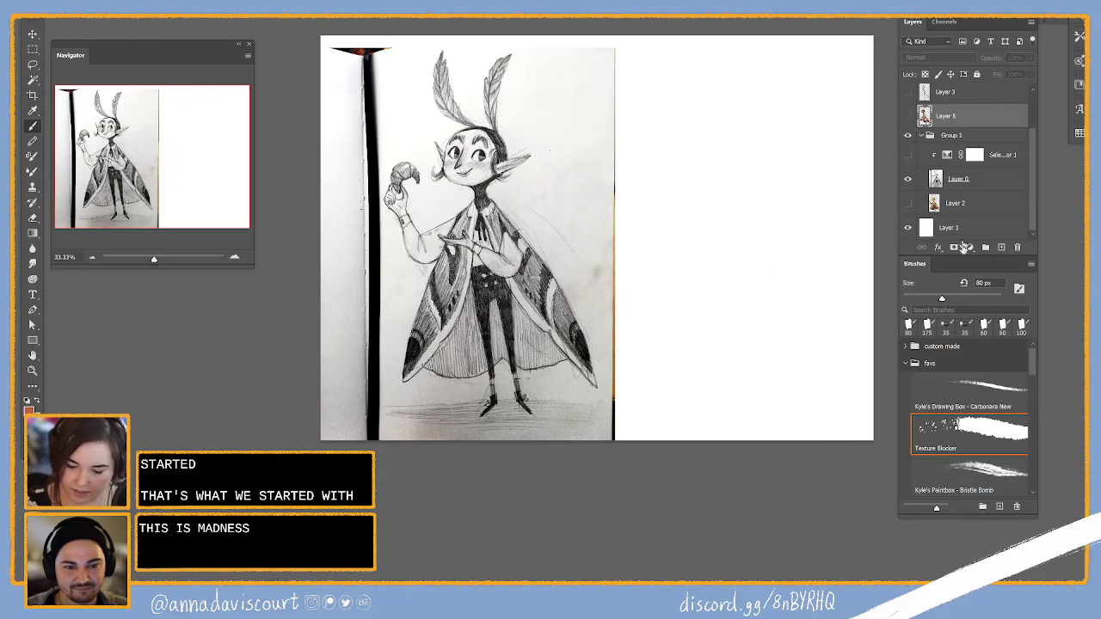
Show Layer 2, Group 1's colour adjustment, Layer 5 and Layer 3 again to restore both coloured character views
click(907, 204)
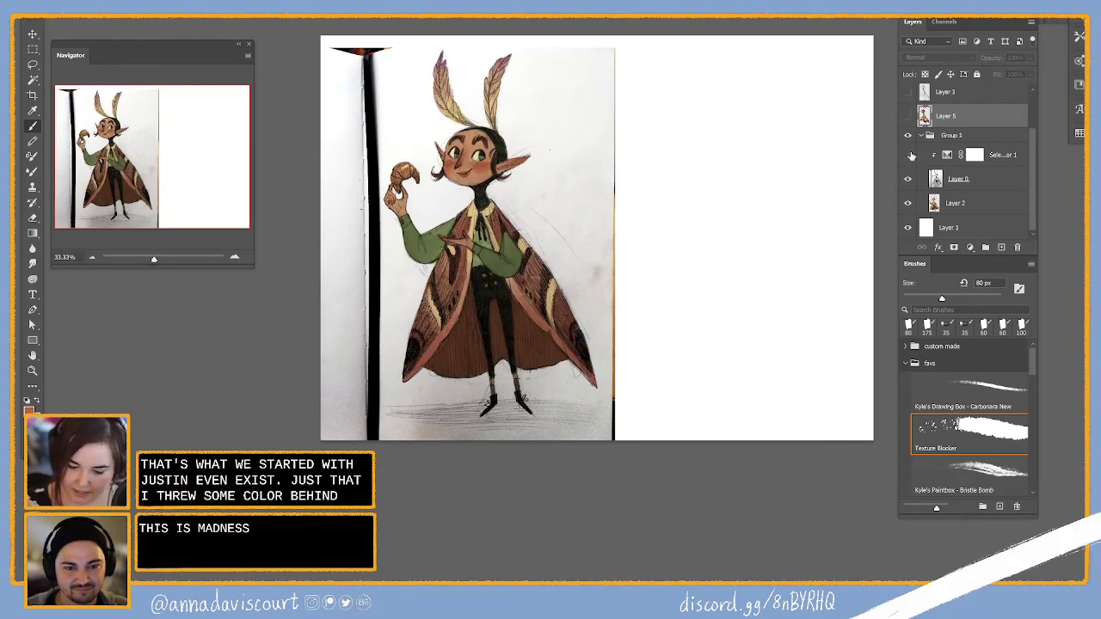
click(908, 154)
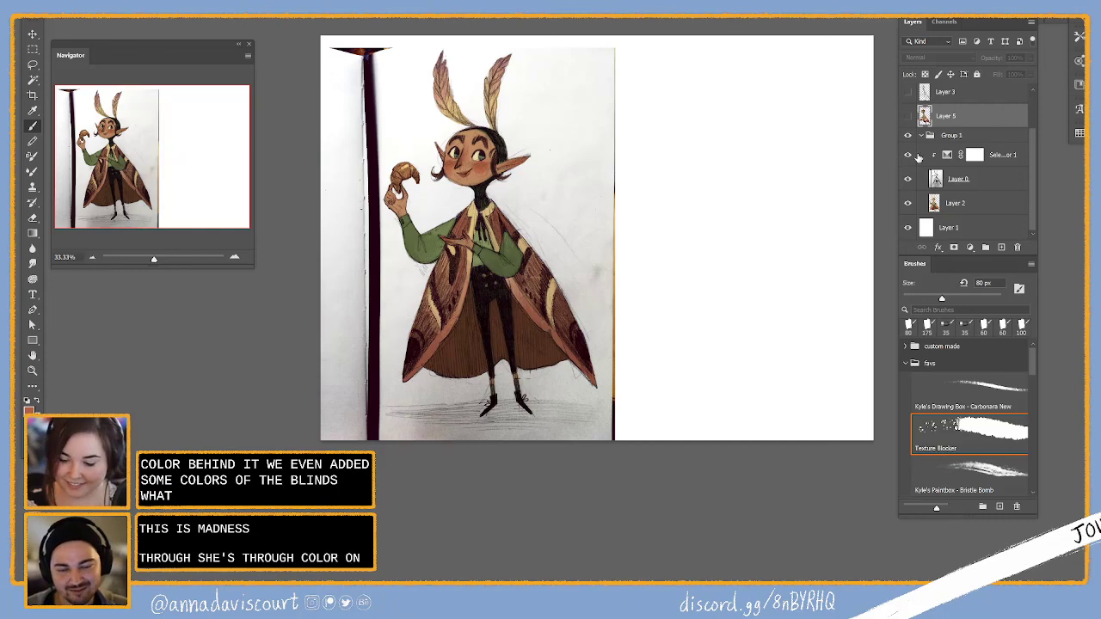
click(907, 117)
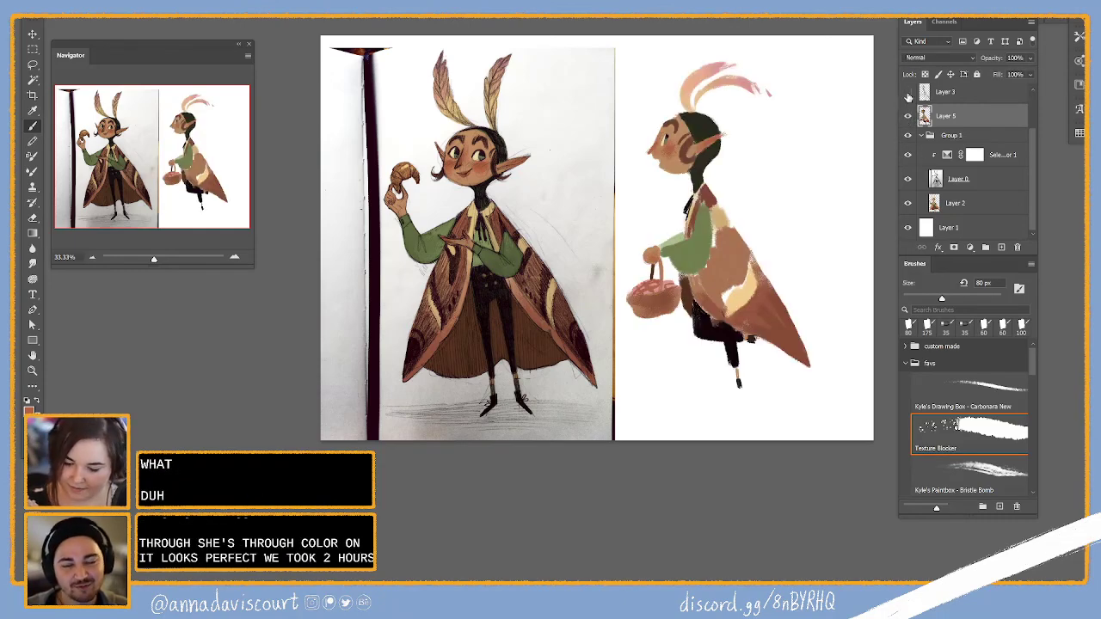
click(906, 91)
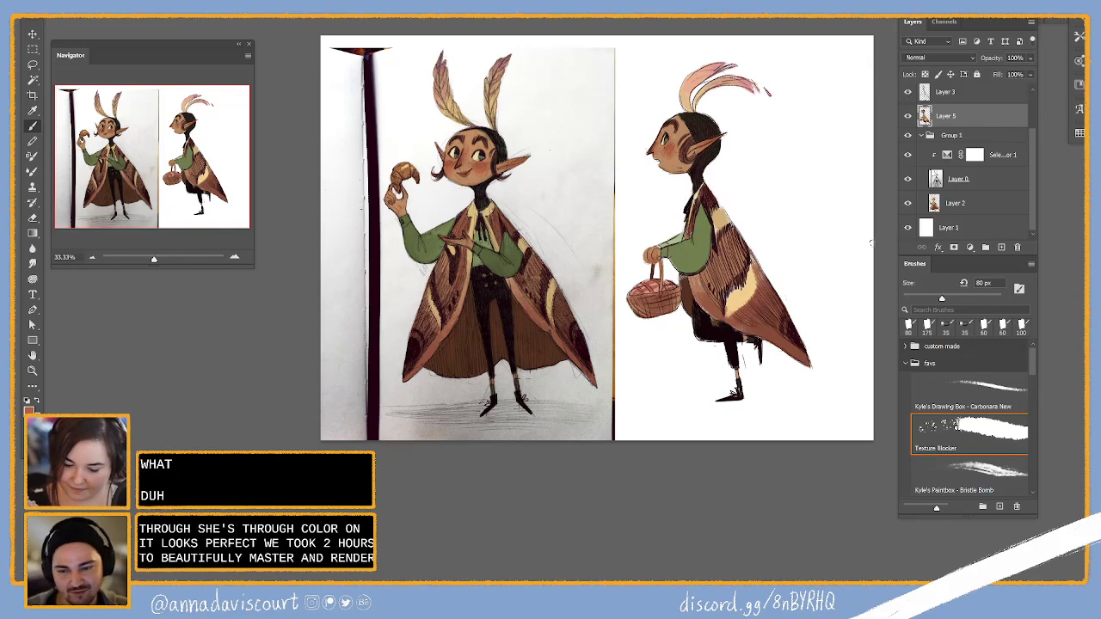
Hide Layer 5 to review the side view's digital line sketch, and show its colour again
drag(829, 228, 795, 251)
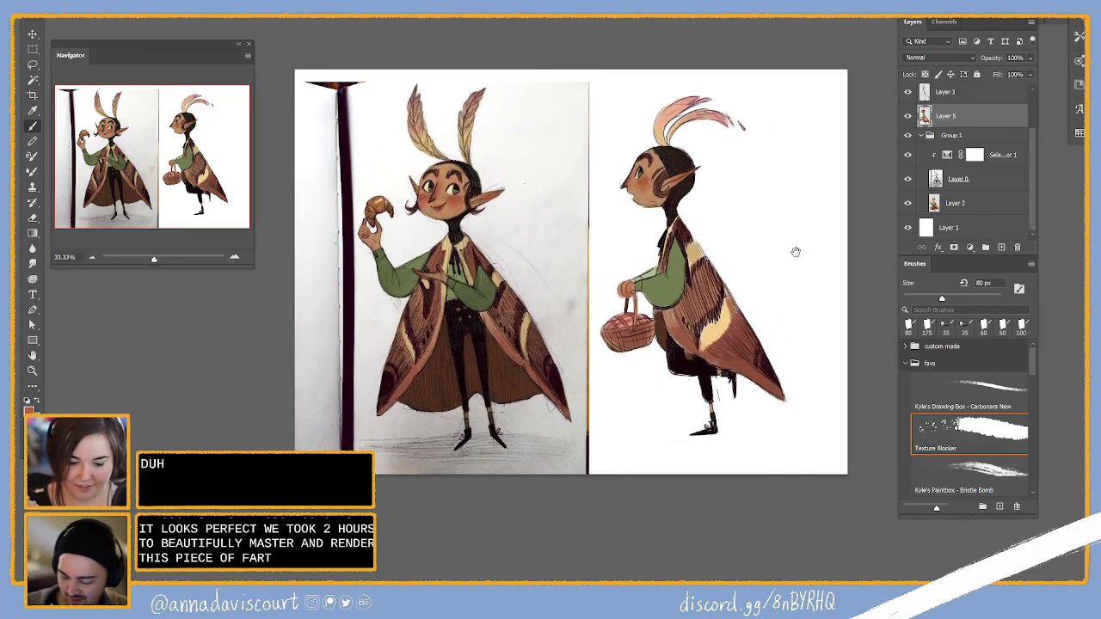
scroll(1006, 150, up, 2)
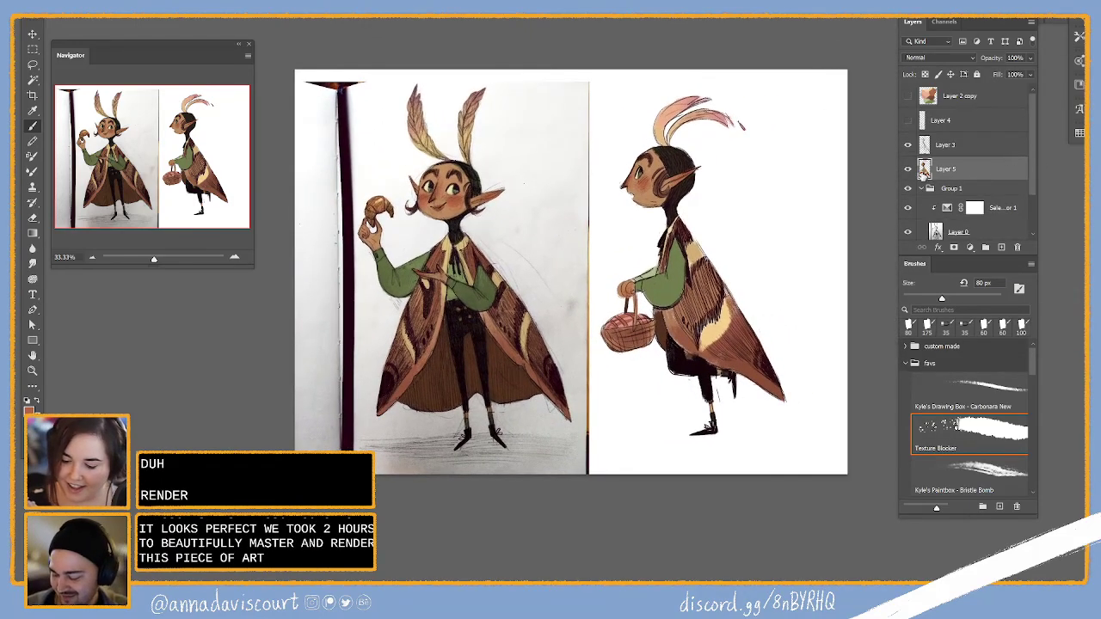
click(906, 170)
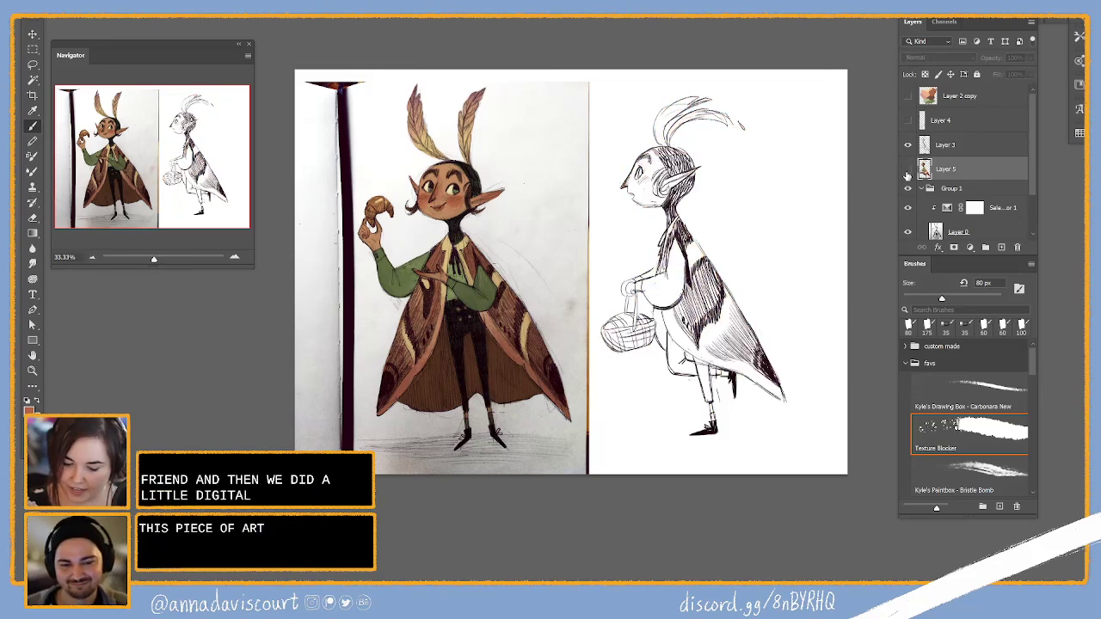
click(906, 172)
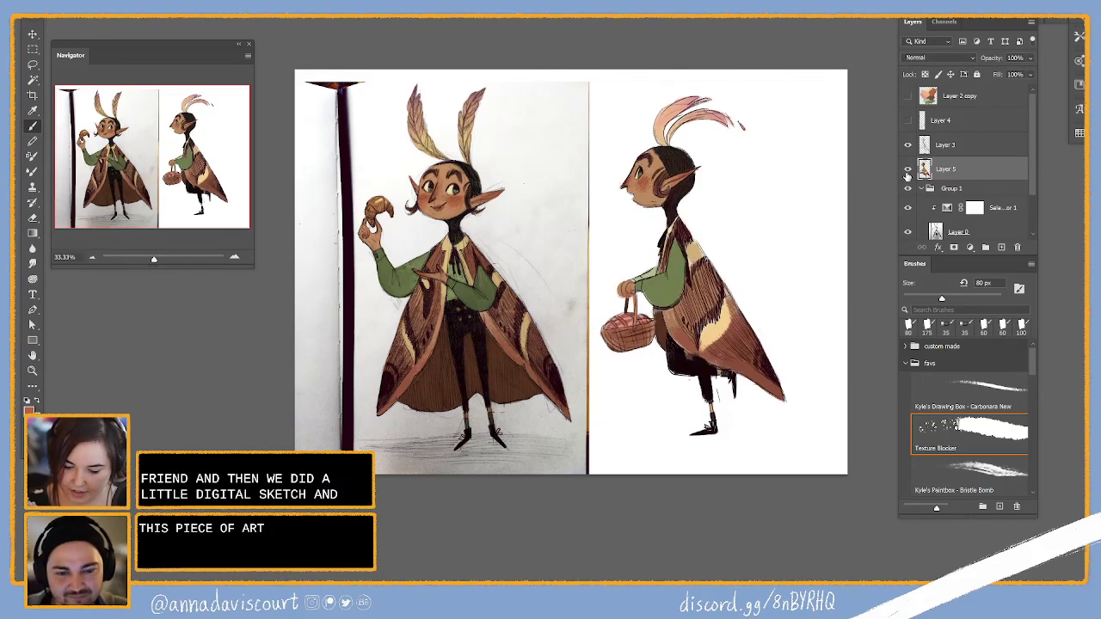